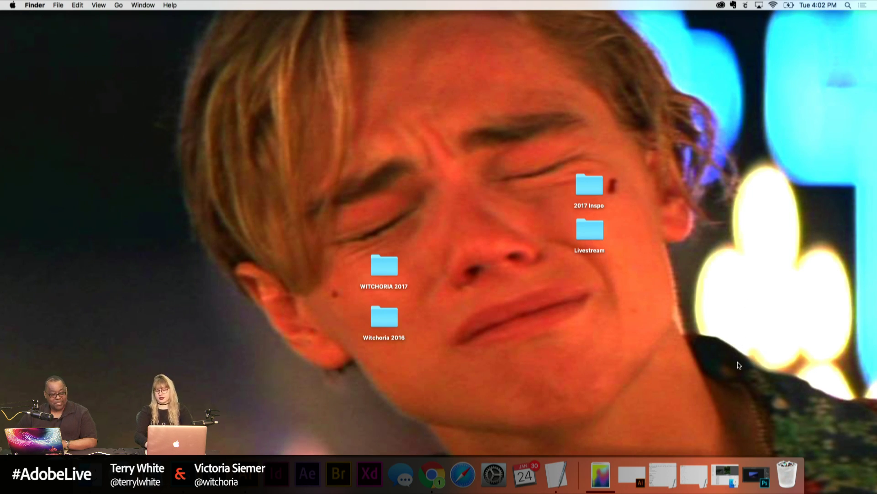
Step: Switch to Photoshop with why.psd open and enlarge its window to fill most of the desktop
{"action": "left_click", "coordinate": [759, 479]}
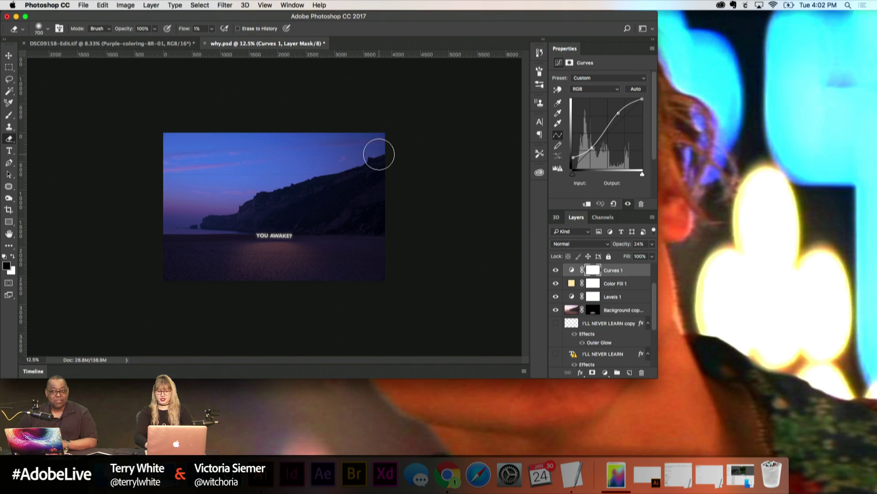
{"action": "key", "text": "super+equal"}
{"action": "key", "text": "super+equal"}
{"action": "key", "text": "super+minus"}
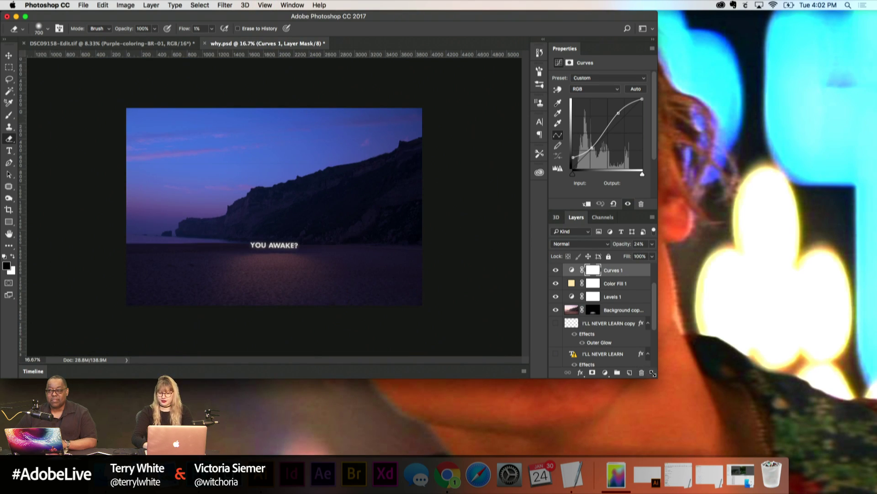
{"action": "left_click_drag", "start_coordinate": [654, 373], "coordinate": [802, 432]}
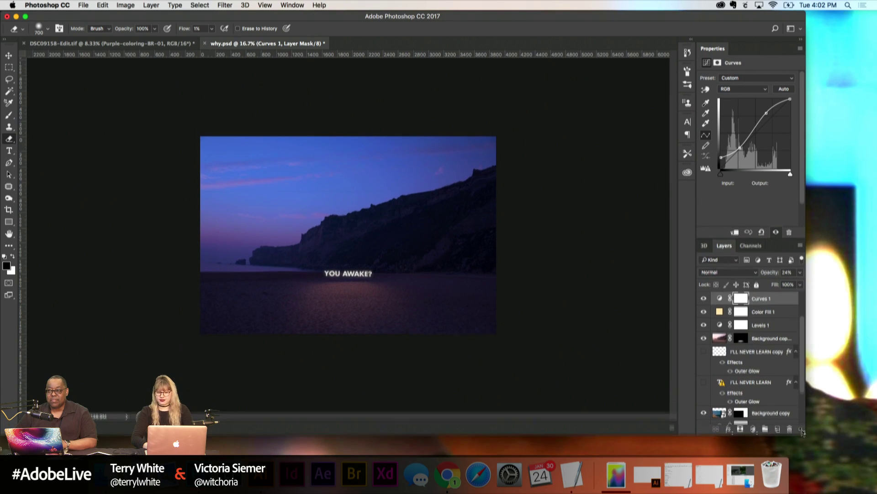
Step: Hide every visible layer above the Background layer, from YOU AWAKE? copy down to Rectangle 1 copy
{"action": "scroll", "coordinate": [710, 345], "scroll_direction": "down", "scroll_amount": 3}
{"action": "scroll", "coordinate": [710, 345], "scroll_direction": "up", "scroll_amount": 5}
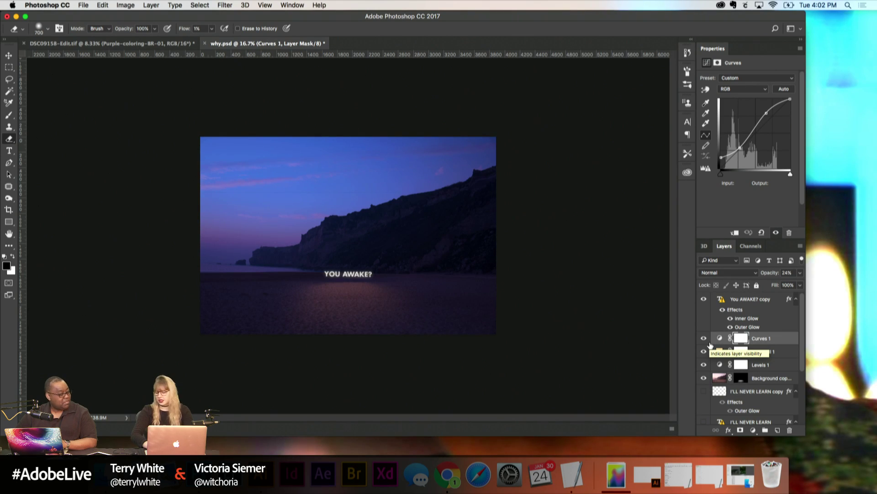
{"action": "key", "text": "XF86MonBrightnessUp"}
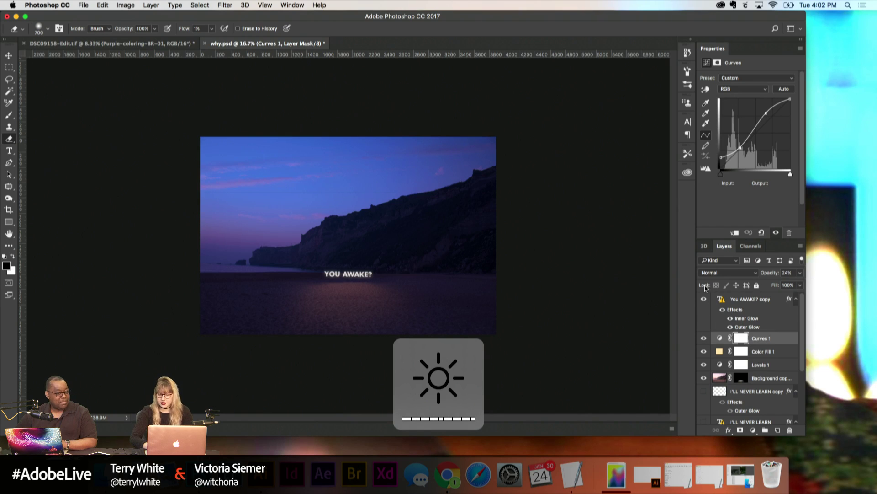
{"action": "left_click_drag", "start_coordinate": [703, 300], "coordinate": [704, 378]}
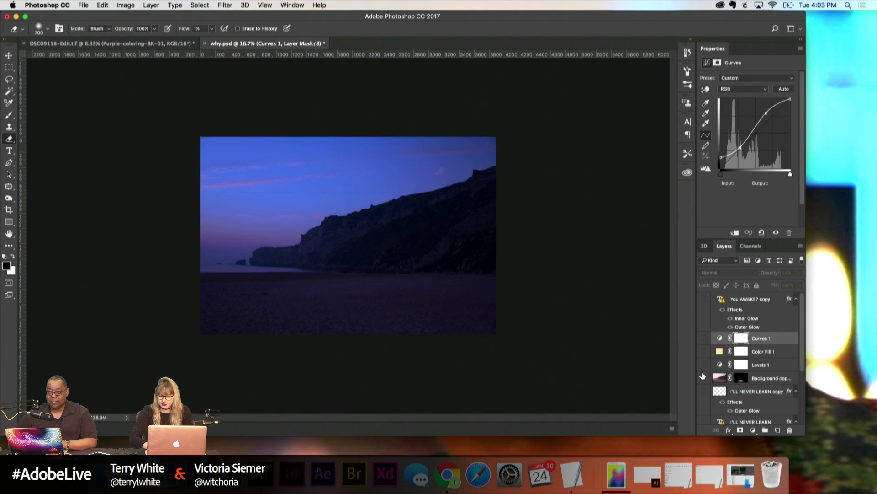
{"action": "scroll", "coordinate": [704, 373], "scroll_direction": "down", "scroll_amount": 3}
{"action": "scroll", "coordinate": [703, 373], "scroll_direction": "down", "scroll_amount": 1}
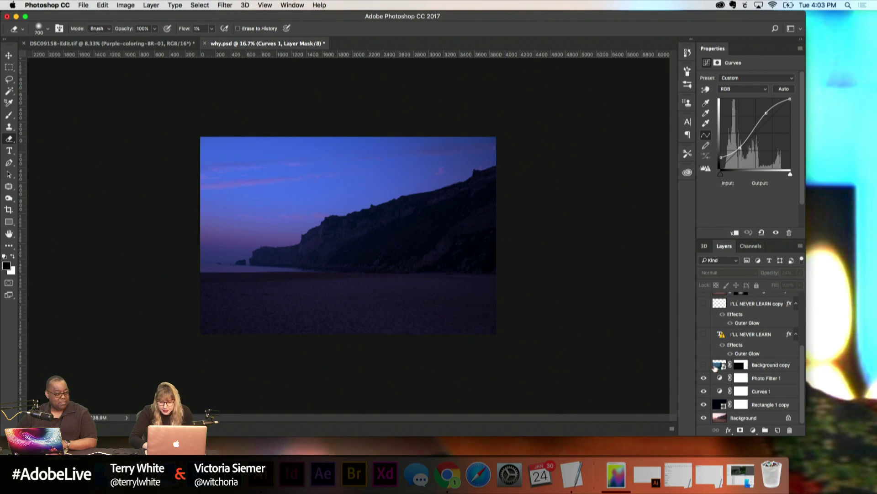
{"action": "left_click", "coordinate": [703, 392]}
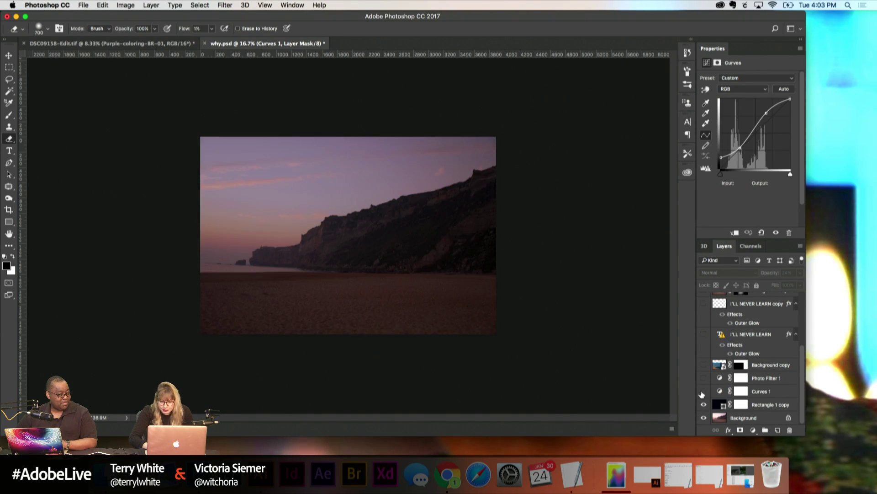
{"action": "left_click", "coordinate": [702, 405]}
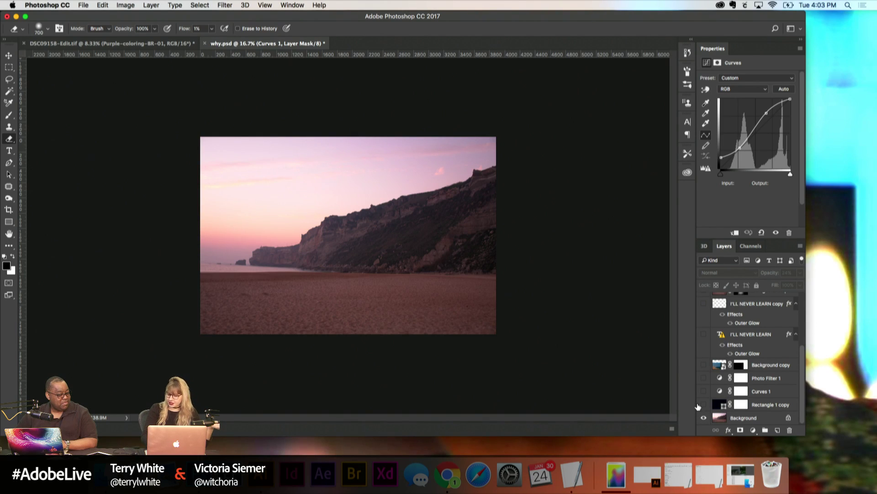
Step: Show the lower Curves 1 adjustment layer and display its curve settings
{"action": "left_click", "coordinate": [704, 391]}
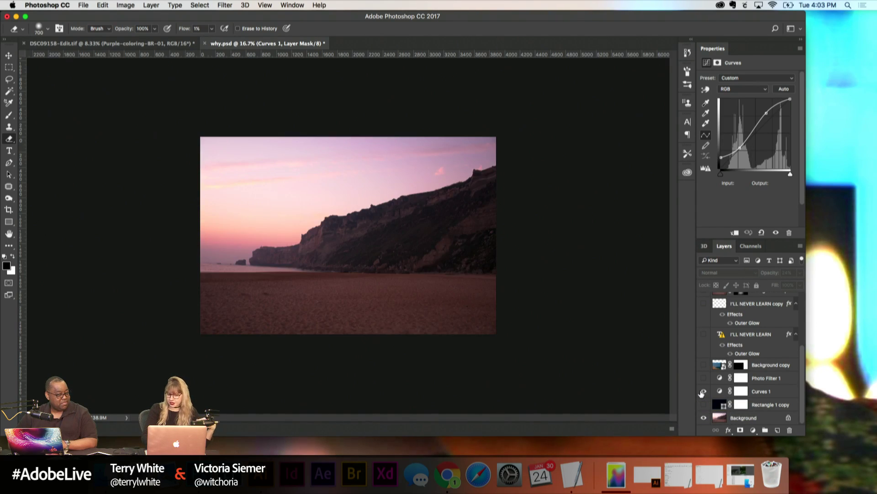
{"action": "left_click", "coordinate": [719, 392]}
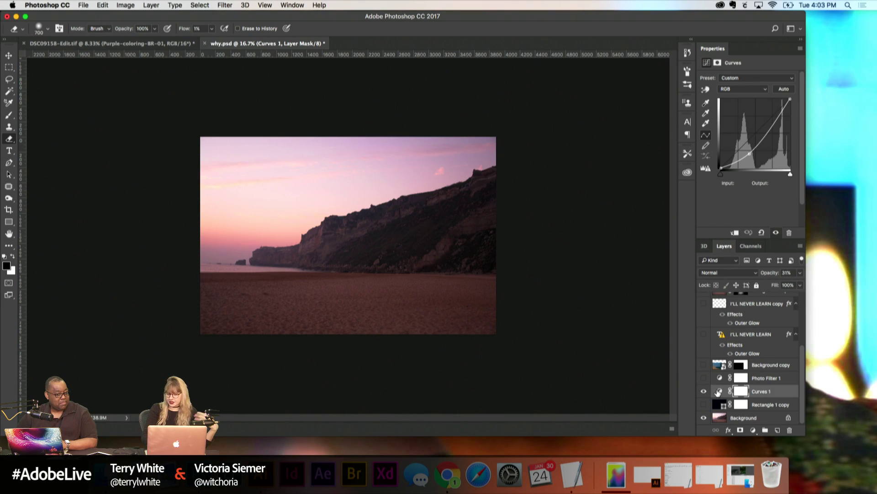
{"action": "double_click", "coordinate": [760, 391]}
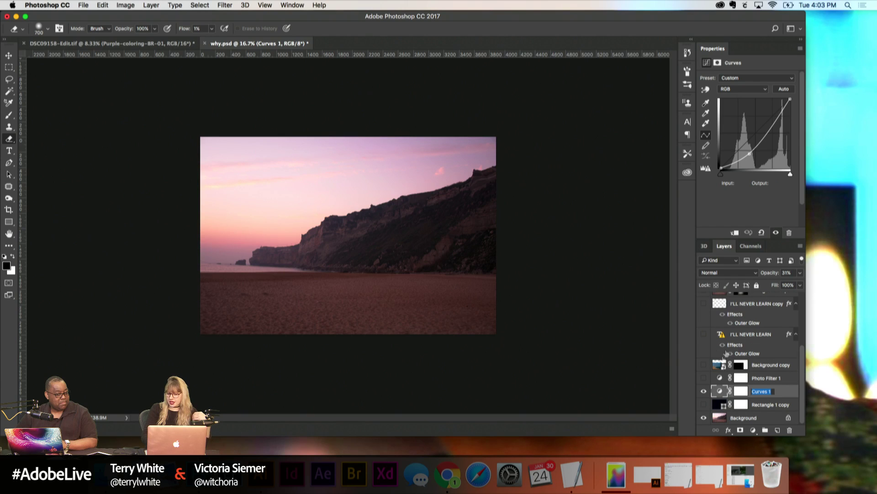
Step: Show the Rectangle 1 copy and Photo Filter 1 layers, with Rectangle 1 copy selected and the Rectangle tool active
{"action": "left_click", "coordinate": [704, 405]}
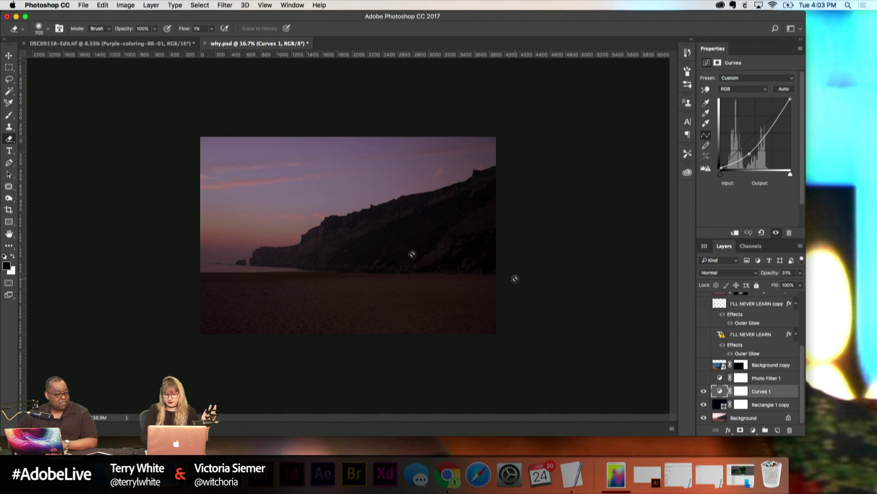
{"action": "left_click", "coordinate": [8, 222]}
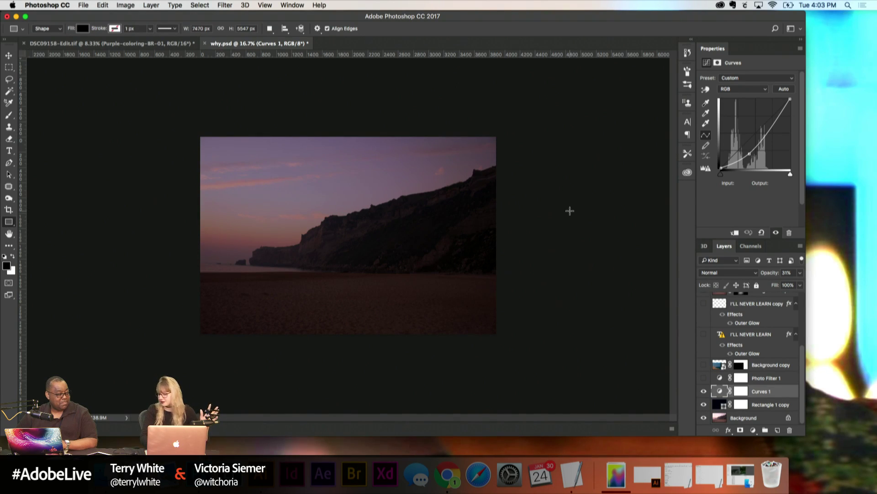
{"action": "left_click", "coordinate": [760, 402]}
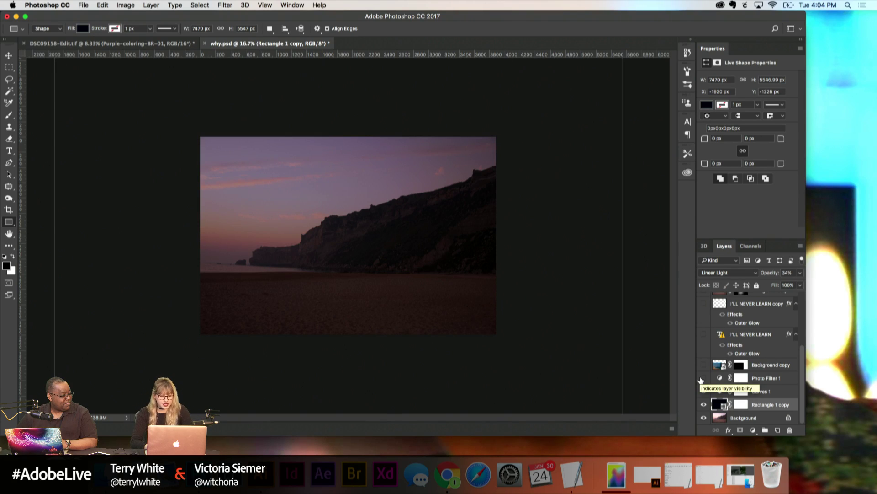
{"action": "key", "text": "F2"}
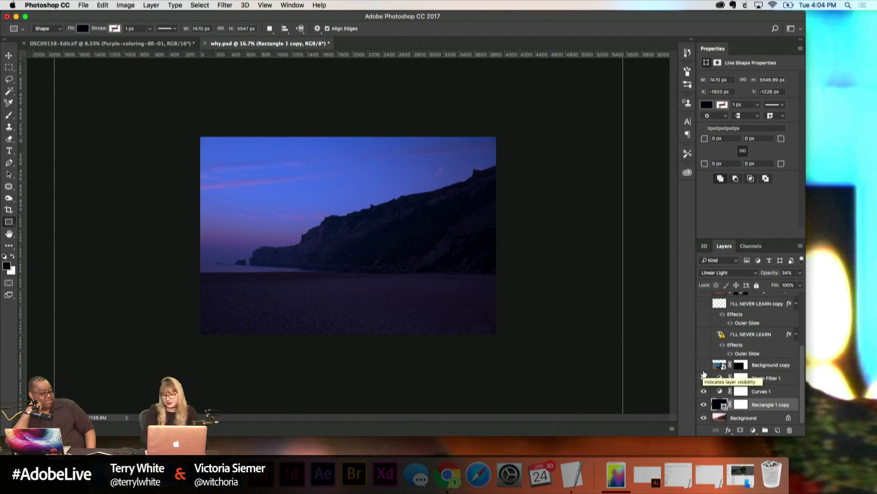
{"action": "left_click", "coordinate": [704, 378]}
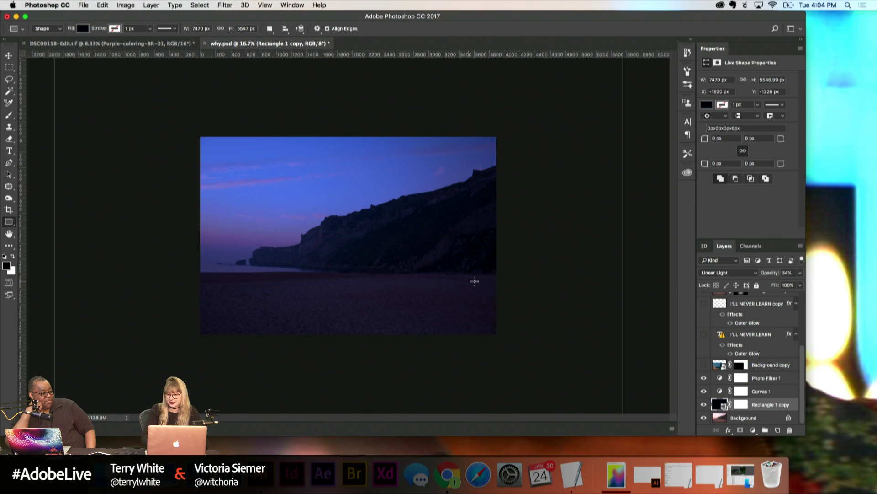
Step: Preview the I'LL NEVER LEARN text layer and its copy by briefly turning each one on and off
{"action": "scroll", "coordinate": [713, 373], "scroll_direction": "up", "scroll_amount": 2}
{"action": "scroll", "coordinate": [764, 358], "scroll_direction": "down", "scroll_amount": 2}
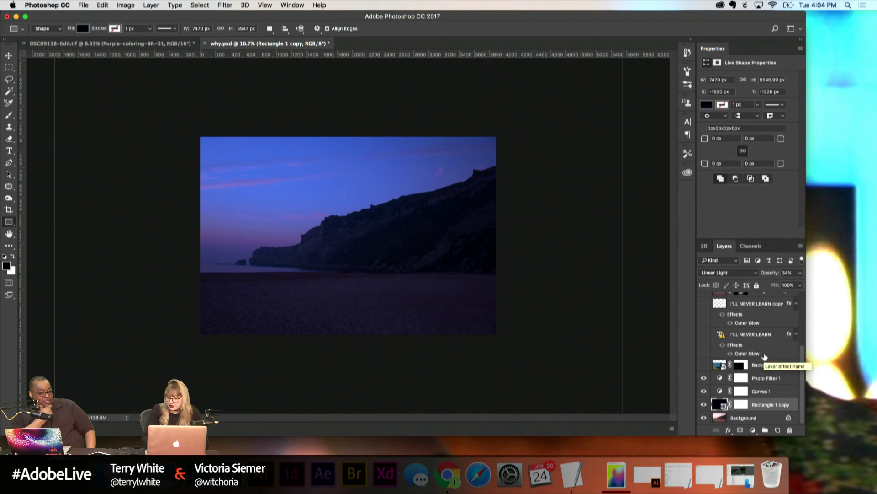
{"action": "scroll", "coordinate": [764, 358], "scroll_direction": "up", "scroll_amount": 2}
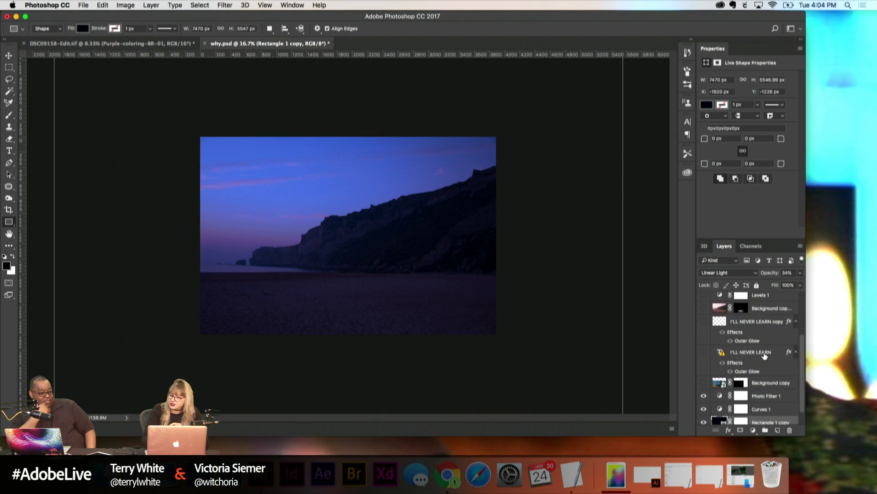
{"action": "left_click", "coordinate": [704, 353]}
{"action": "left_click", "coordinate": [704, 354]}
{"action": "left_click", "coordinate": [704, 325]}
{"action": "left_click", "coordinate": [704, 325]}
Step: Show the YOU AWAKE? copy text layer and hide its layer effects to examine the plain text up close
{"action": "scroll", "coordinate": [704, 325], "scroll_direction": "up", "scroll_amount": 5}
{"action": "scroll", "coordinate": [705, 327], "scroll_direction": "up", "scroll_amount": 1}
{"action": "left_click", "coordinate": [704, 299]}
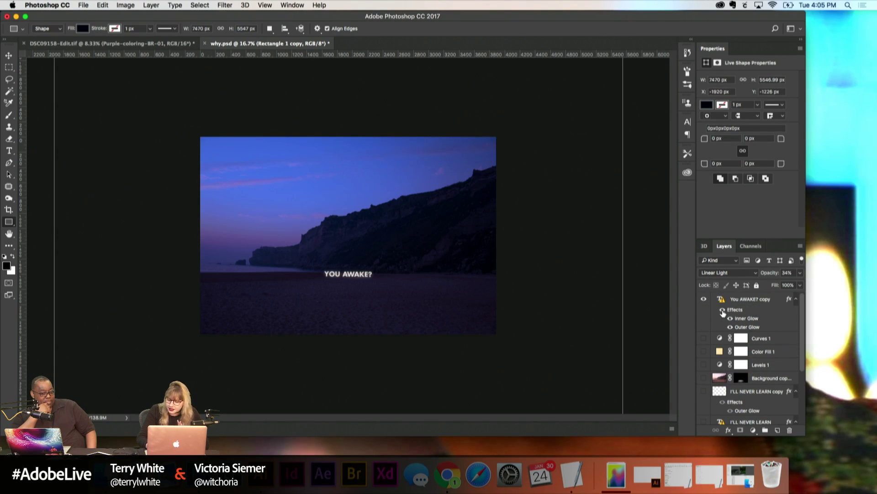
{"action": "left_click", "coordinate": [723, 311]}
{"action": "key", "text": "super+equal"}
{"action": "key", "text": "super+equal"}
{"action": "key", "text": "super+equal"}
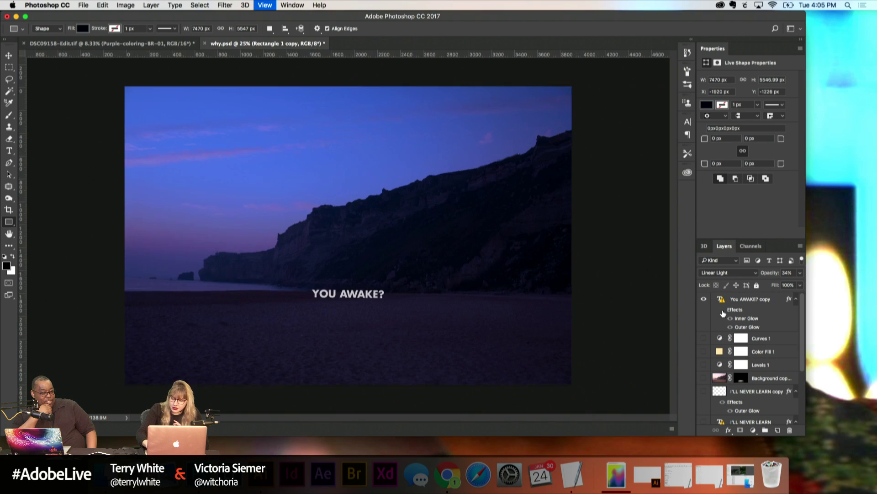
{"action": "scroll", "coordinate": [634, 300], "scroll_direction": "down", "scroll_amount": 5}
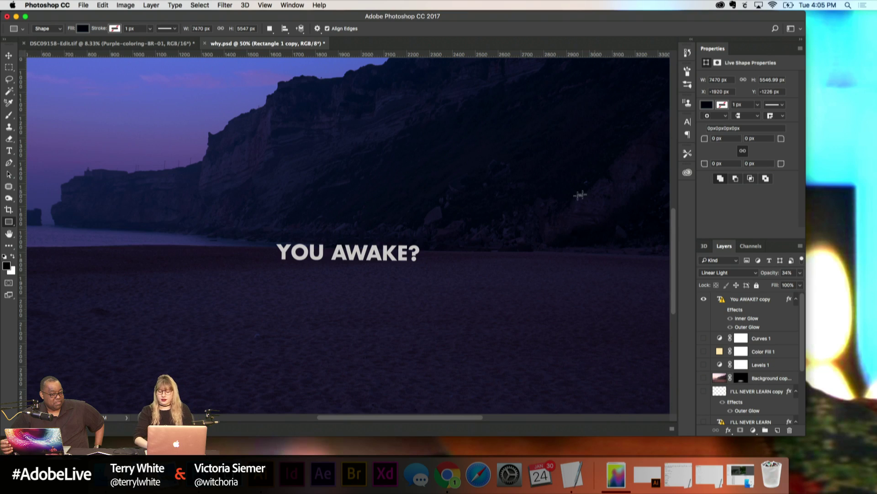
Step: Switch to Chrome, load witchoria.com and enlarge the browser window
{"action": "left_click", "coordinate": [446, 471]}
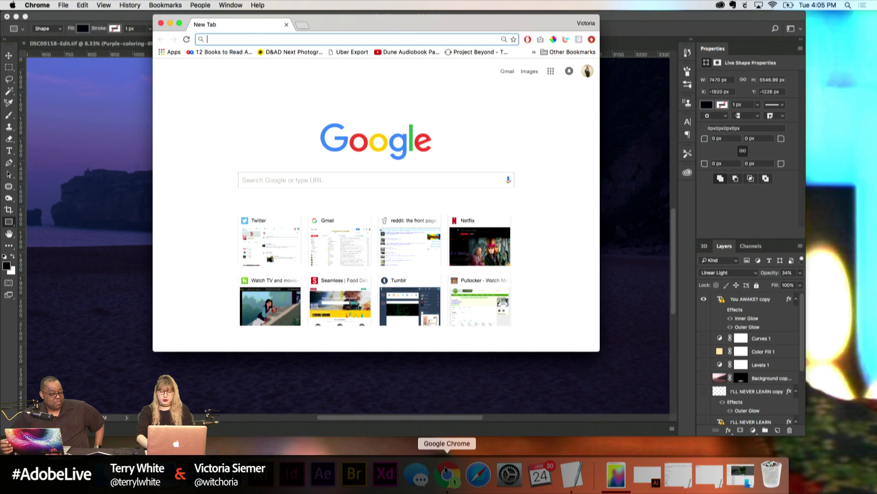
{"action": "type", "text": "witchoria.com"}
{"action": "key", "text": "Return"}
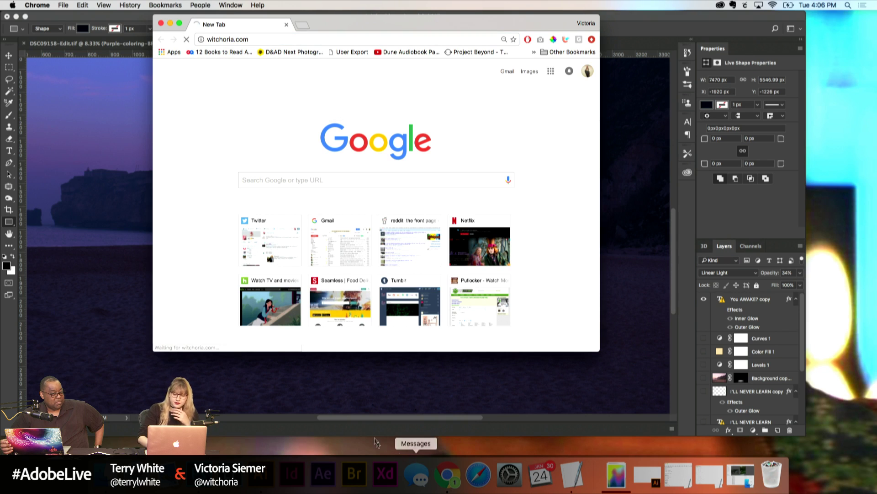
{"action": "left_click_drag", "start_coordinate": [595, 350], "coordinate": [803, 456]}
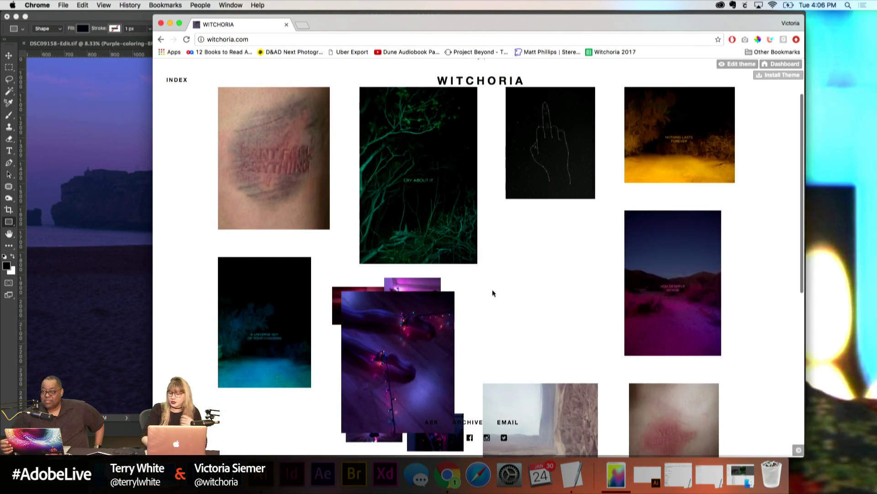
Step: Browse the portfolio, view the purple desert YOU DESERVE WORSE post at full size, and minimize the browser
{"action": "mouse_move", "coordinate": [678, 269]}
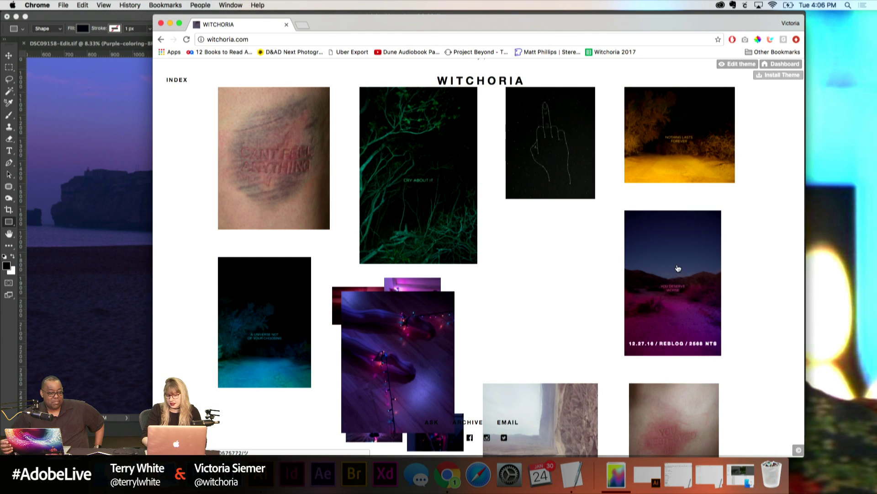
{"action": "scroll", "coordinate": [263, 321], "scroll_direction": "down", "scroll_amount": 5}
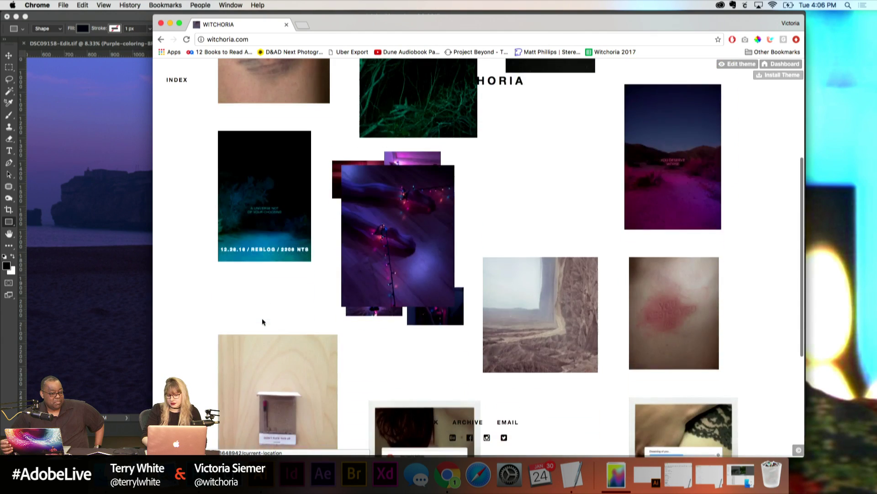
{"action": "scroll", "coordinate": [263, 322], "scroll_direction": "up", "scroll_amount": 4}
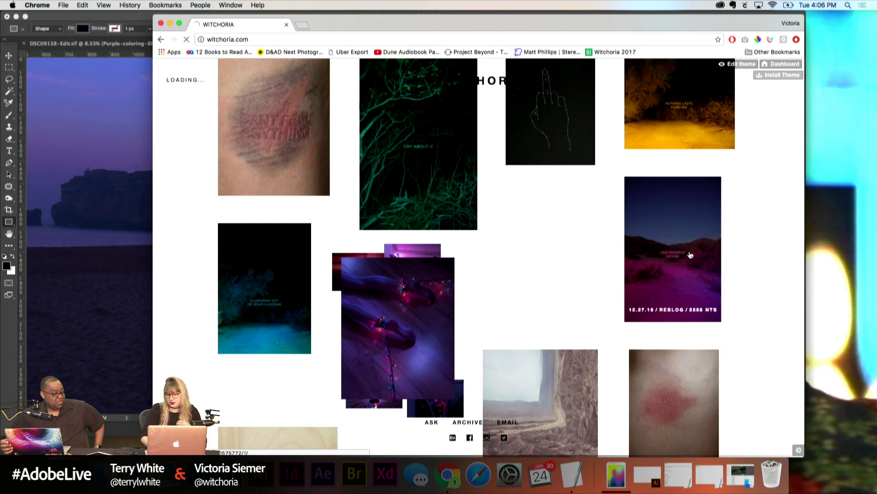
{"action": "left_click", "coordinate": [690, 253]}
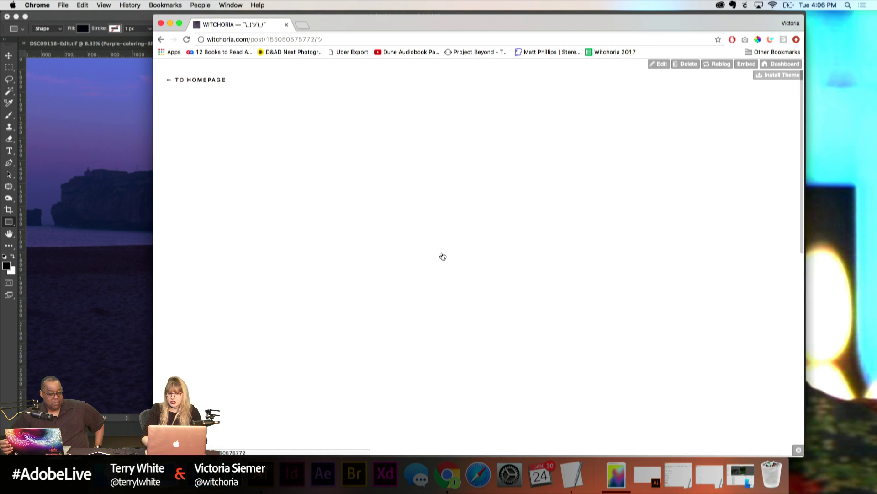
{"action": "left_click", "coordinate": [444, 256]}
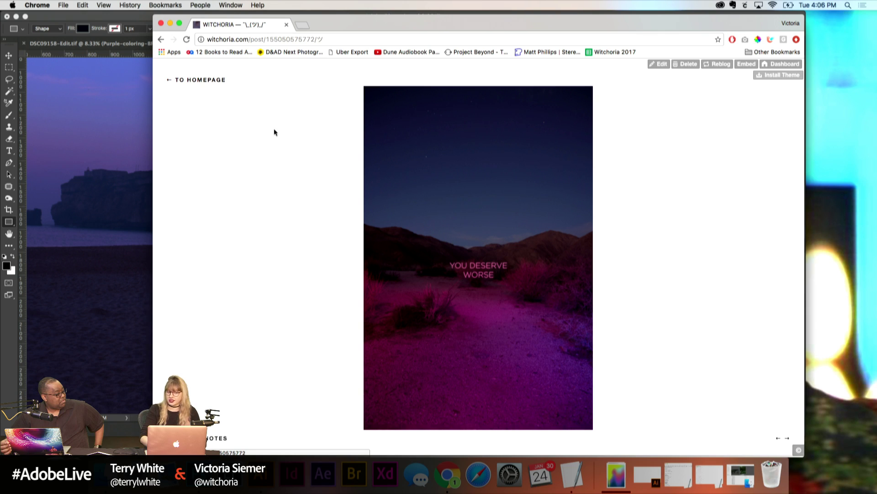
{"action": "left_click", "coordinate": [170, 23]}
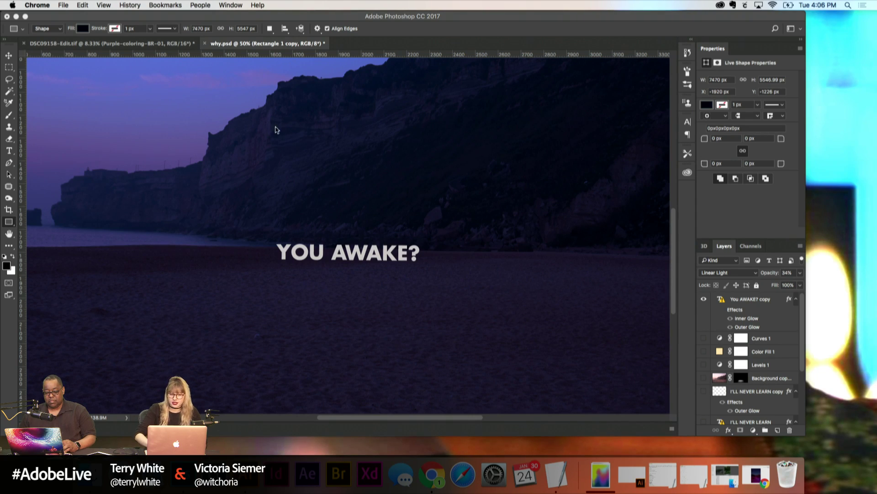
Step: Return to Photoshop and open the Blending Options of the YOU AWAKE? copy text layer
{"action": "left_click", "coordinate": [312, 15]}
{"action": "key", "text": "super+equal"}
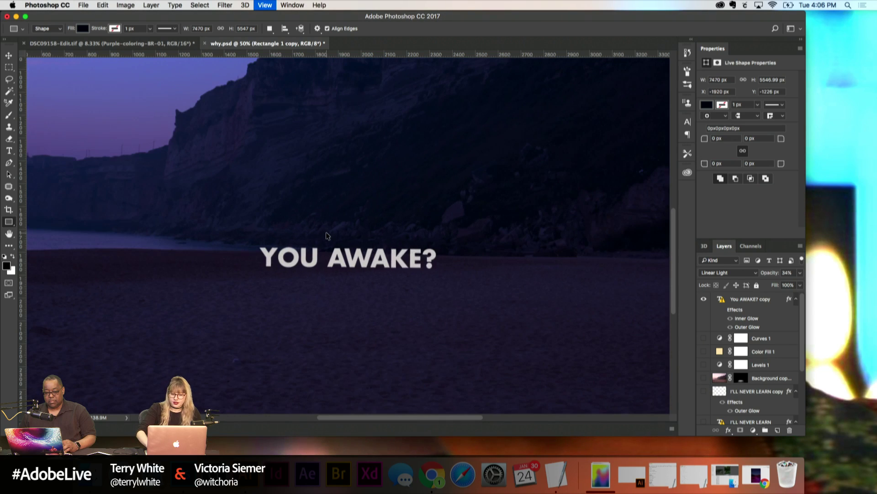
{"action": "key", "text": "super+equal"}
{"action": "scroll", "coordinate": [326, 232], "scroll_direction": "right", "scroll_amount": 4}
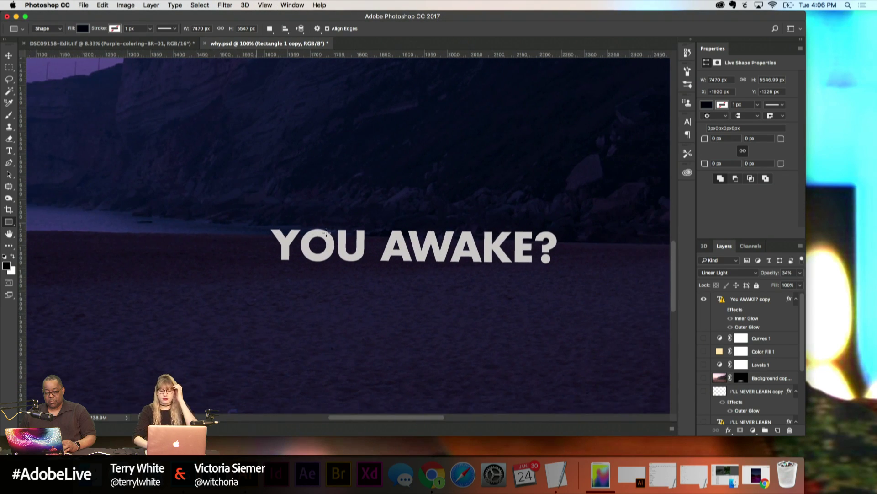
{"action": "left_click", "coordinate": [738, 311]}
{"action": "right_click", "coordinate": [737, 305]}
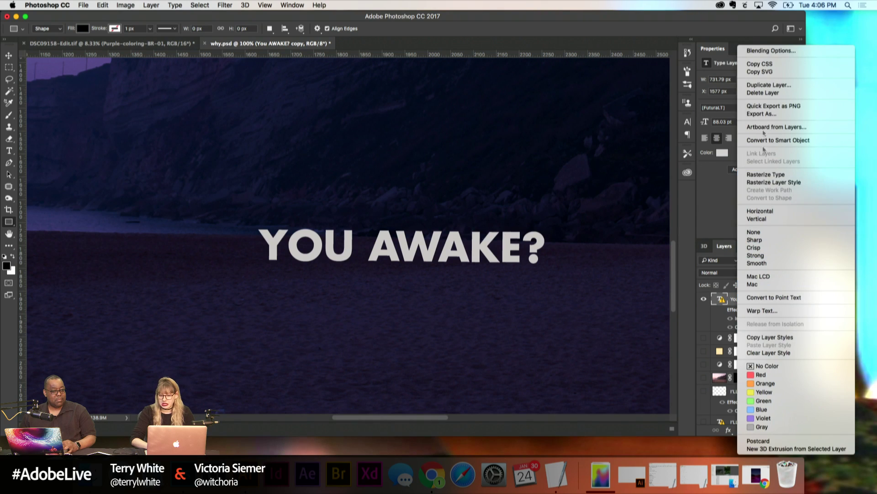
{"action": "left_click", "coordinate": [755, 52]}
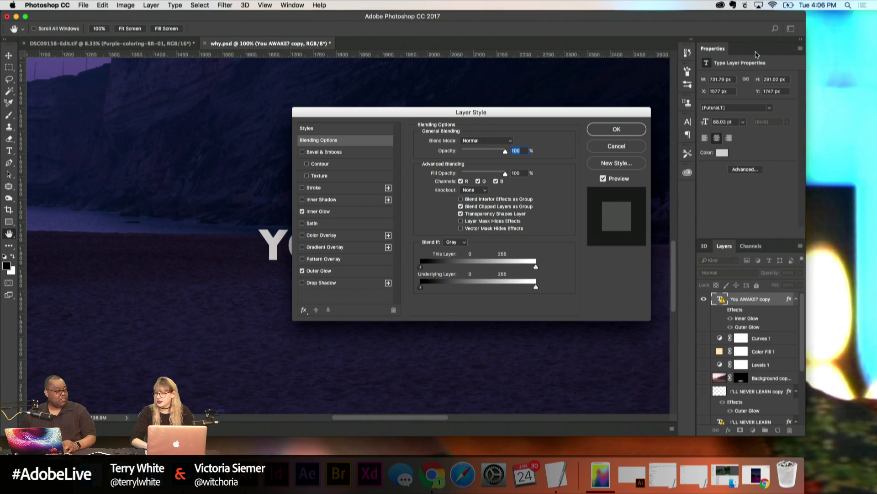
Step: Duplicate the YOU AWAKE? copy text layer, hide the original and rasterize the duplicate's type
{"action": "left_click", "coordinate": [622, 147]}
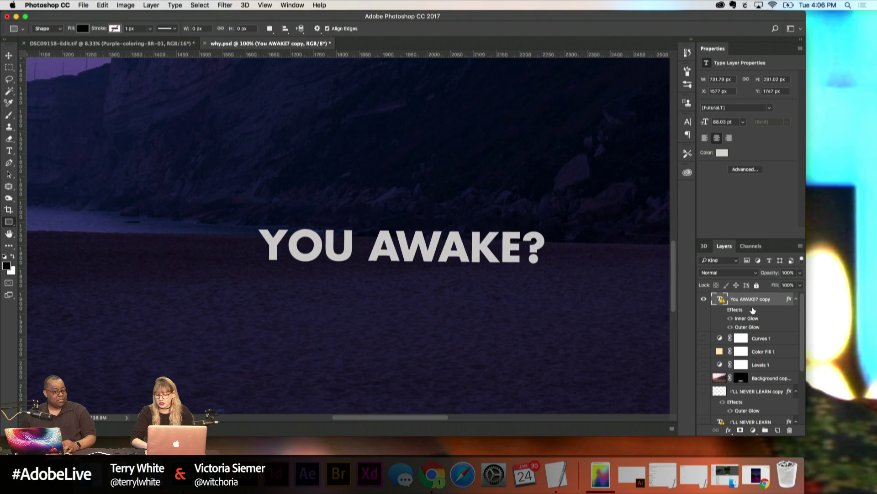
{"action": "left_click_drag", "start_coordinate": [743, 300], "coordinate": [777, 430]}
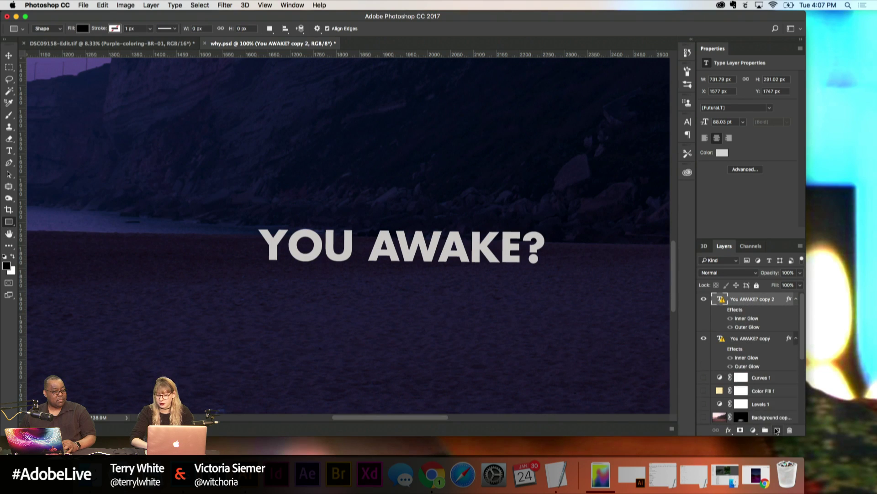
{"action": "left_click", "coordinate": [704, 338]}
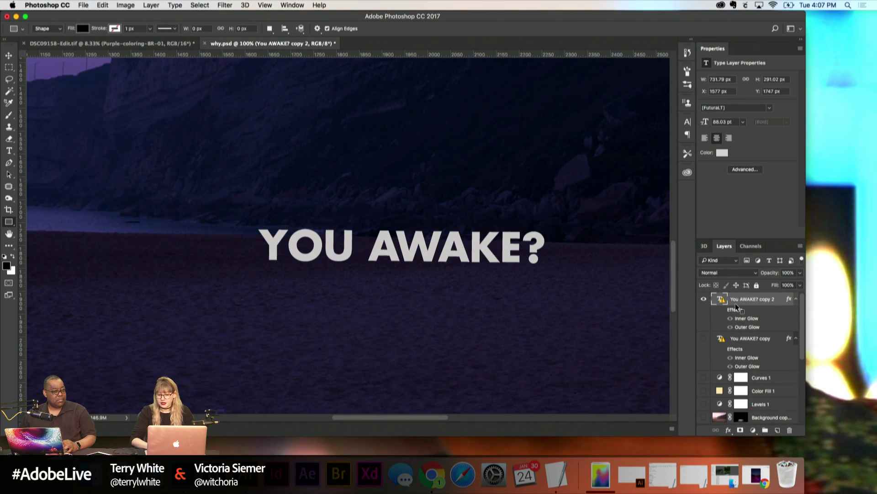
{"action": "right_click", "coordinate": [736, 303]}
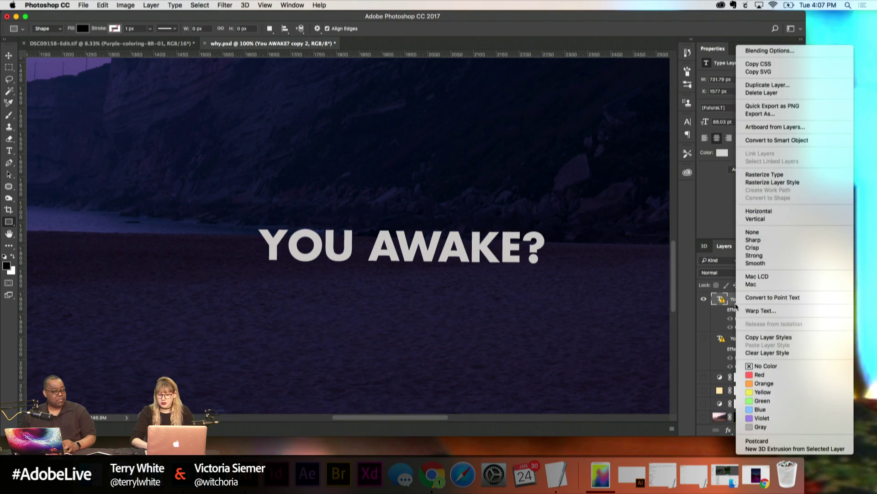
{"action": "left_click", "coordinate": [768, 176]}
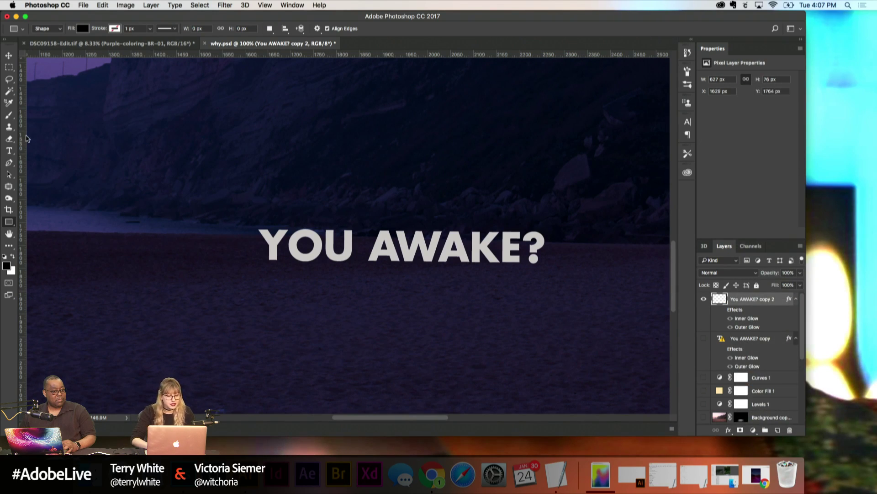
Step: Brighten the inside of the letter O in YOU with a 15 px Dodge tool set to Midtones and 50% exposure
{"action": "left_click_drag", "start_coordinate": [9, 198], "coordinate": [41, 196]}
{"action": "key", "text": "bracketleft"}
{"action": "key", "text": "bracketleft"}
{"action": "key", "text": "super+equal"}
{"action": "key", "text": "super+equal"}
{"action": "key", "text": "super+equal"}
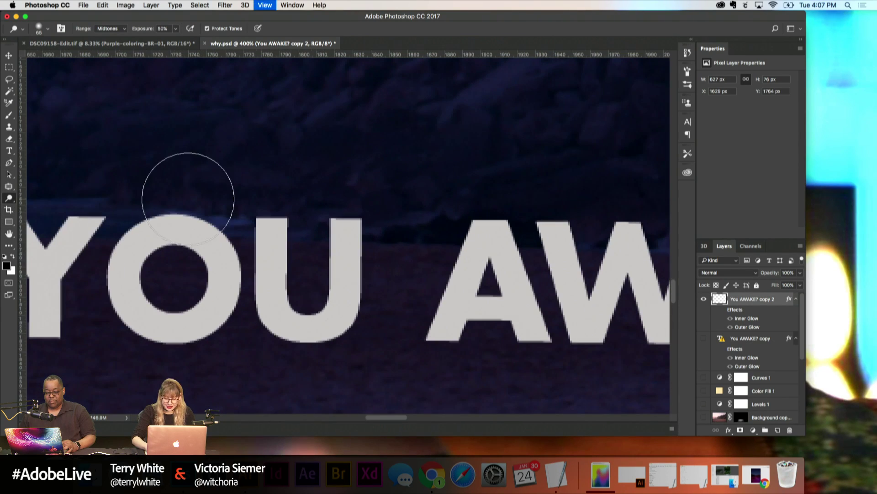
{"action": "key", "text": "bracketleft"}
{"action": "key", "text": "bracketleft"}
{"action": "key", "text": "bracketleft"}
{"action": "key", "text": "bracketleft"}
{"action": "key", "text": "bracketleft"}
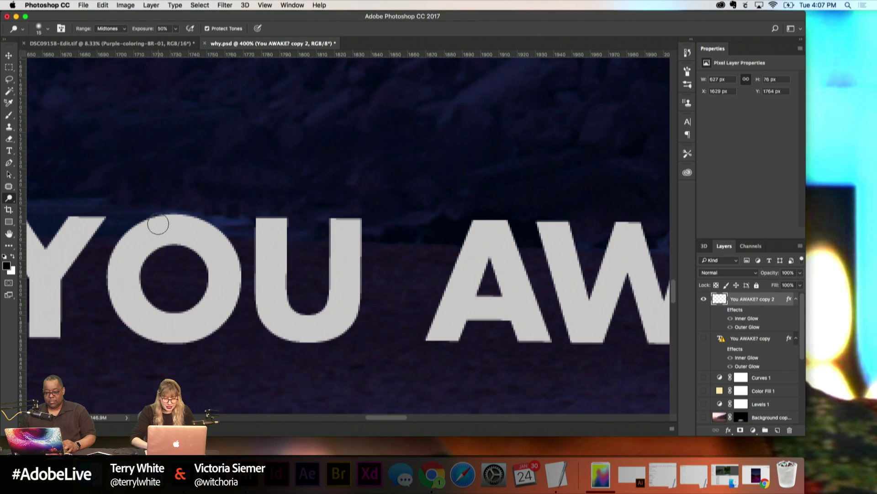
{"action": "mouse_move", "coordinate": [139, 240]}
{"action": "left_mouse_down"}
{"action": "mouse_move", "coordinate": [130, 276]}
{"action": "mouse_move", "coordinate": [145, 309]}
{"action": "mouse_move", "coordinate": [202, 308]}
{"action": "mouse_move", "coordinate": [216, 271]}
{"action": "mouse_move", "coordinate": [196, 242]}
{"action": "mouse_move", "coordinate": [170, 234]}
{"action": "mouse_move", "coordinate": [141, 244]}
{"action": "mouse_move", "coordinate": [130, 274]}
{"action": "mouse_move", "coordinate": [140, 306]}
{"action": "mouse_move", "coordinate": [165, 330]}
{"action": "mouse_move", "coordinate": [212, 318]}
{"action": "mouse_move", "coordinate": [228, 279]}
{"action": "mouse_move", "coordinate": [201, 239]}
{"action": "mouse_move", "coordinate": [155, 233]}
{"action": "mouse_move", "coordinate": [216, 250]}
{"action": "mouse_move", "coordinate": [215, 300]}
{"action": "mouse_move", "coordinate": [179, 323]}
{"action": "mouse_move", "coordinate": [131, 302]}
{"action": "mouse_move", "coordinate": [134, 247]}
{"action": "mouse_move", "coordinate": [156, 239]}
{"action": "left_mouse_up"}
Step: Delete the rasterized YOU AWAKE? copy 2 layer and show the YOU AWAKE? copy text layer again
{"action": "key", "text": "super+minus"}
{"action": "key", "text": "super+minus"}
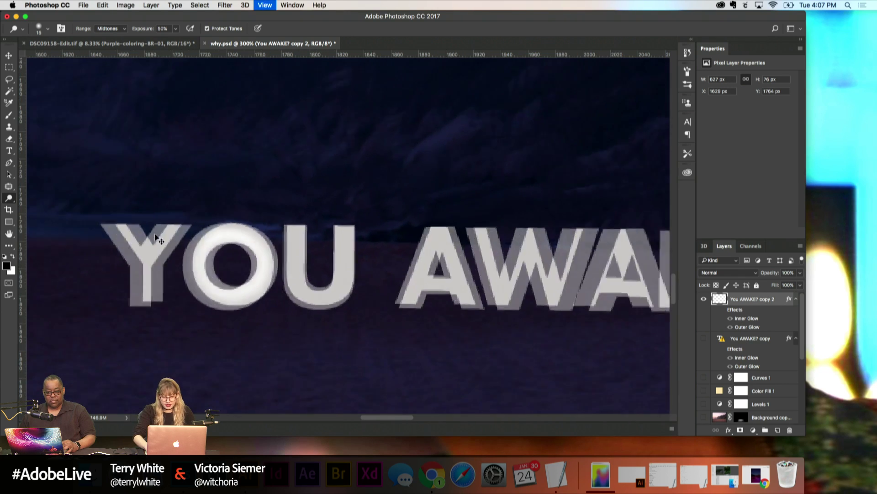
{"action": "key", "text": "super+minus"}
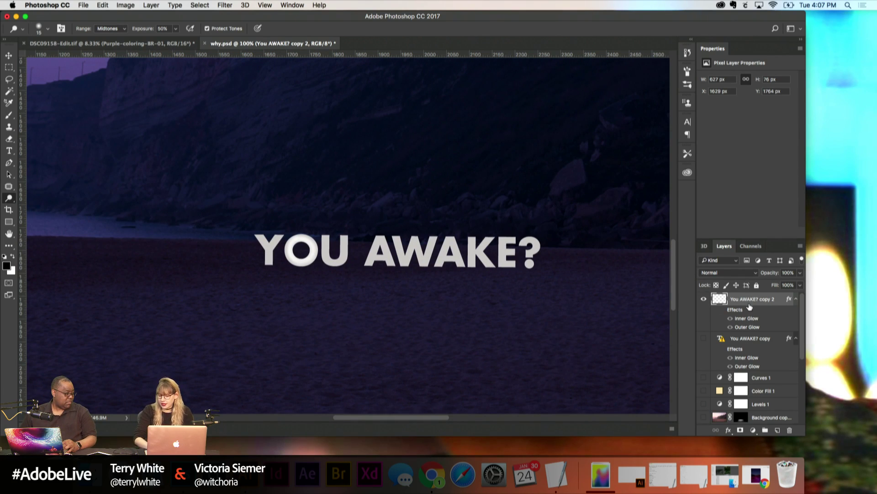
{"action": "key", "text": "Delete"}
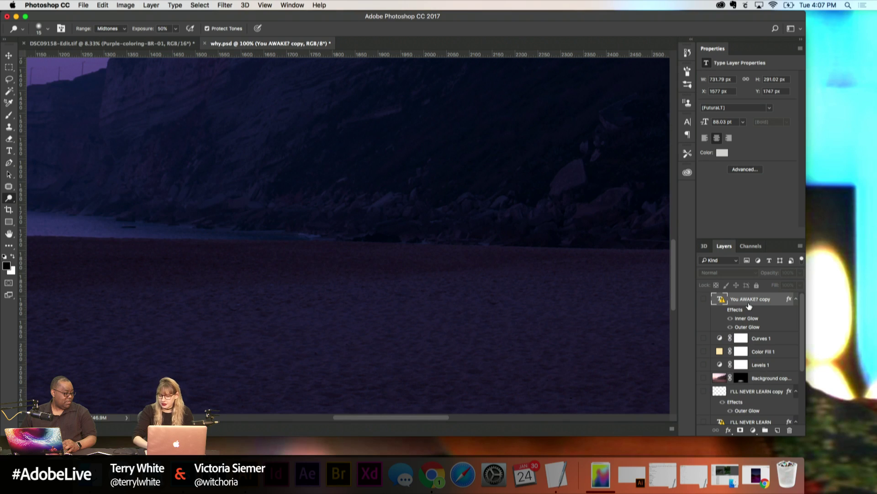
{"action": "left_click", "coordinate": [703, 299]}
Step: Review the Inner Glow and Outer Glow settings of the YOU AWAKE? copy layer without changing them
{"action": "right_click", "coordinate": [744, 300]}
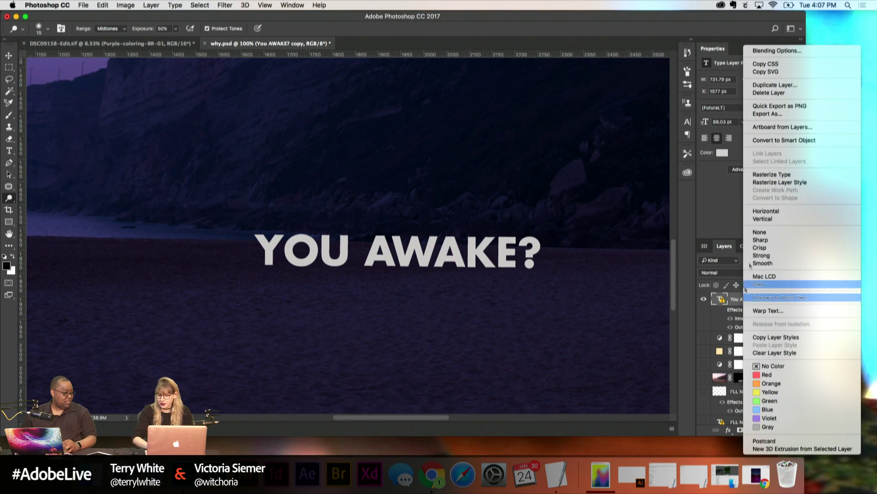
{"action": "left_click", "coordinate": [777, 53]}
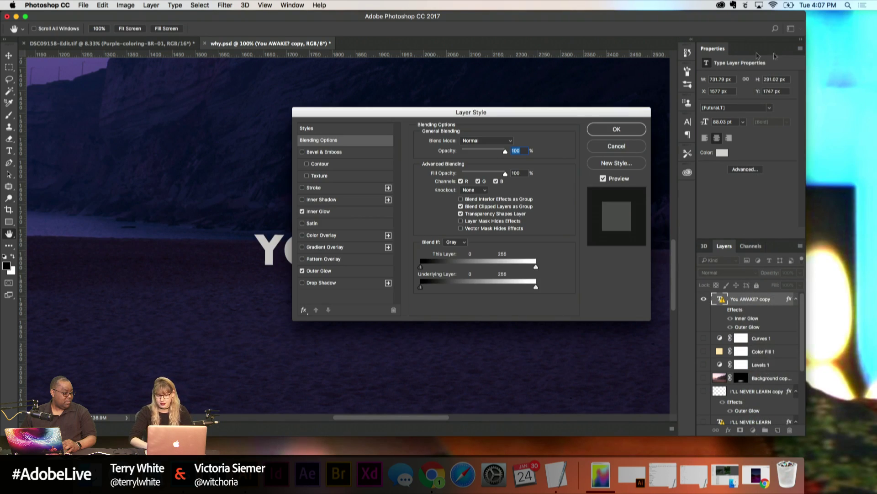
{"action": "left_click", "coordinate": [324, 212]}
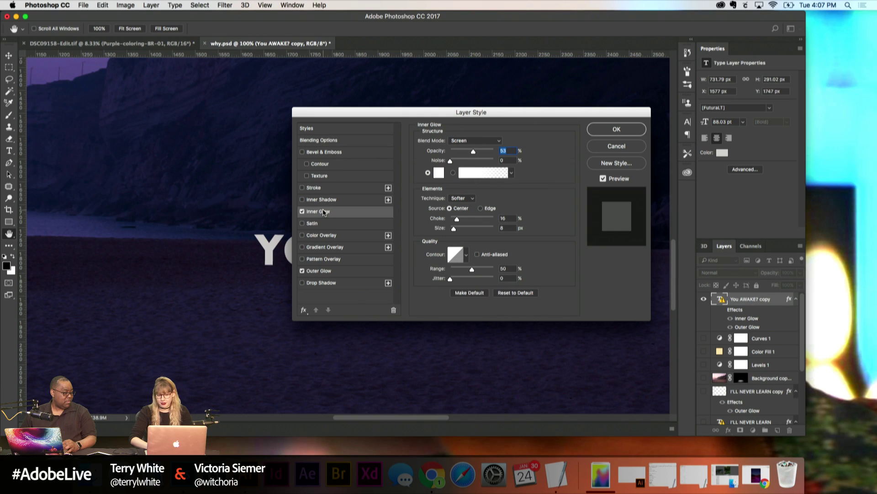
{"action": "left_click", "coordinate": [326, 272]}
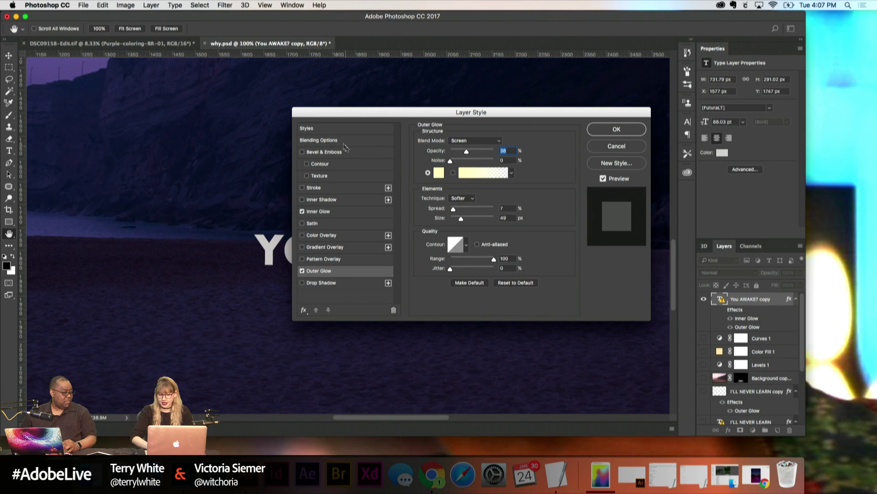
{"action": "left_click_drag", "start_coordinate": [331, 114], "coordinate": [498, 68]}
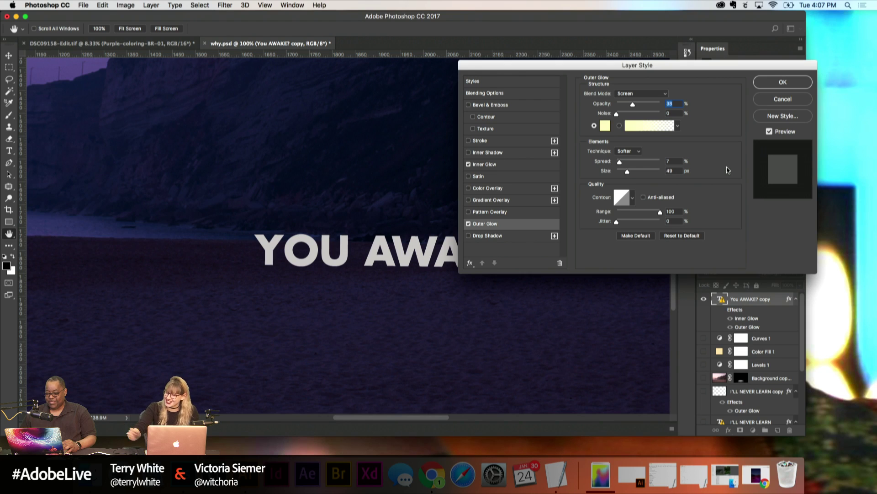
{"action": "left_click", "coordinate": [783, 99]}
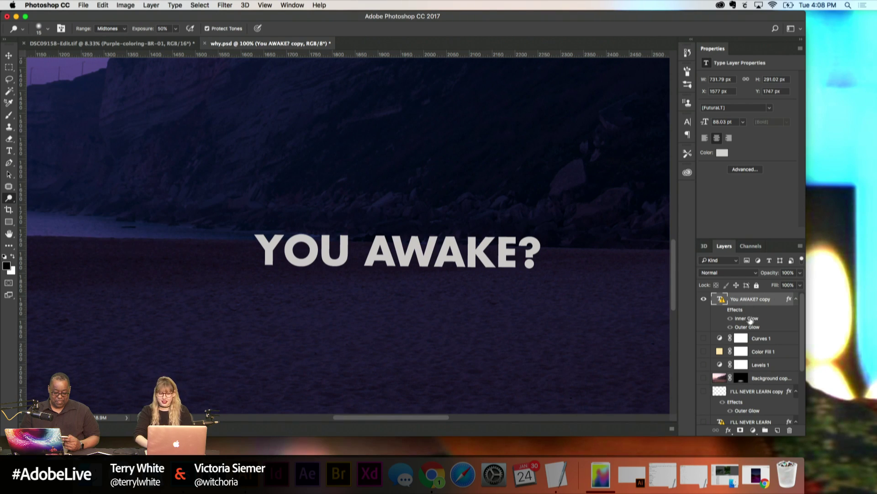
Step: Examine the plain YOU AWAKE? text up close and against the wider scene, switching its layer off and on
{"action": "key", "text": "super+equal"}
{"action": "key", "text": "super+equal"}
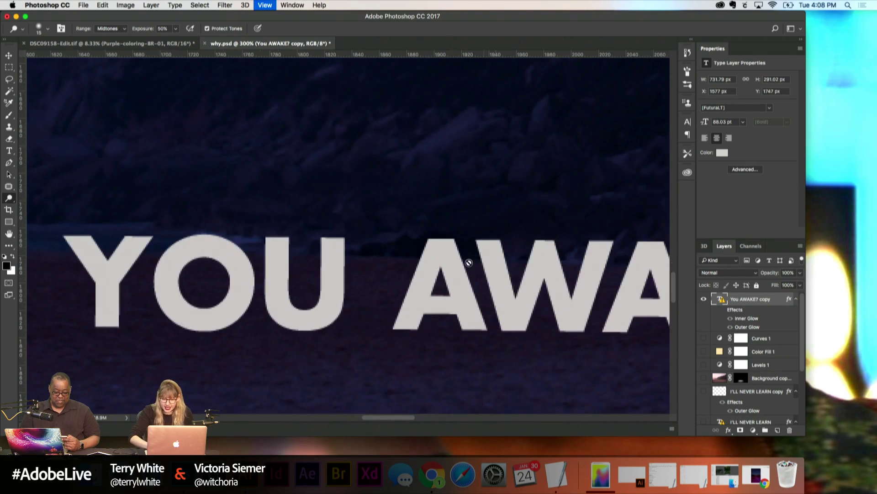
{"action": "key", "text": "super+minus"}
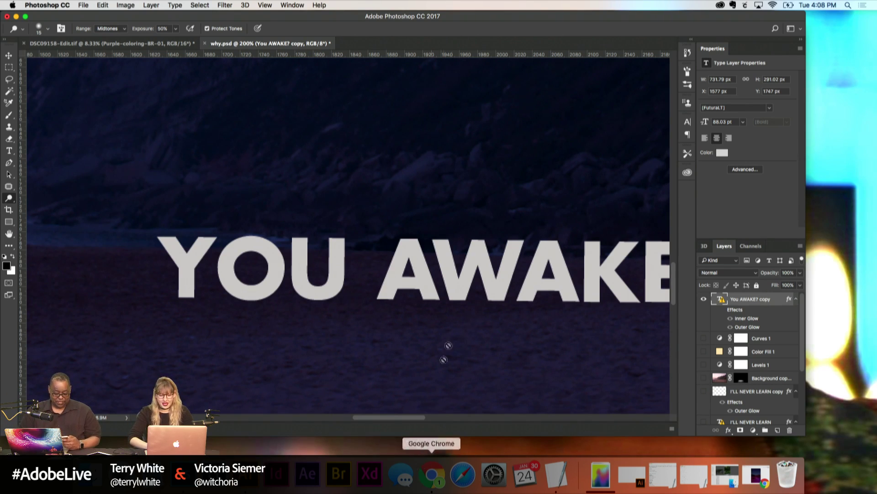
{"action": "scroll", "coordinate": [439, 366], "scroll_direction": "right", "scroll_amount": 3}
{"action": "key", "text": "super+minus"}
{"action": "key", "text": "super+minus"}
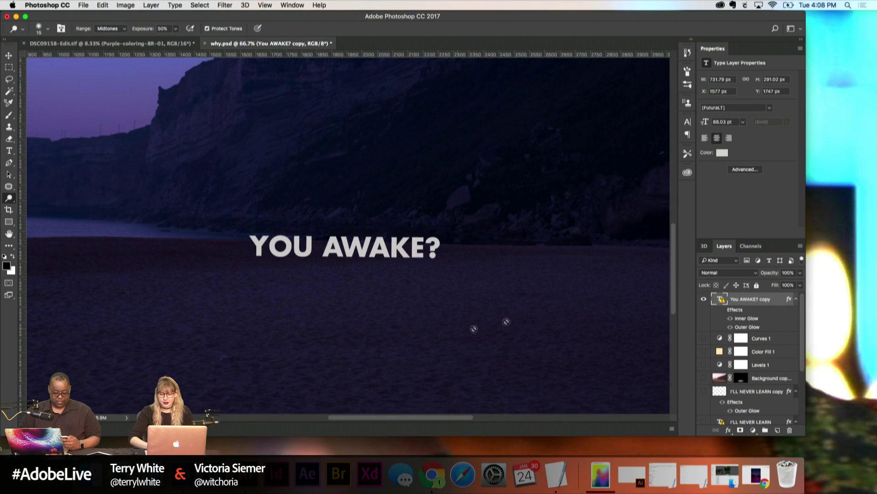
{"action": "left_click", "coordinate": [703, 299]}
{"action": "left_click", "coordinate": [703, 299]}
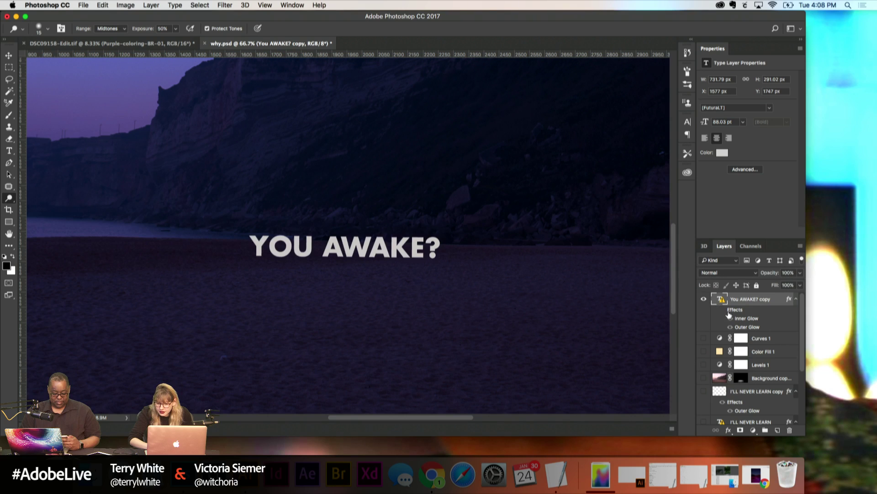
Step: Show the effects of the YOU AWAKE? copy layer again and view the glowing text up close
{"action": "left_click", "coordinate": [722, 310]}
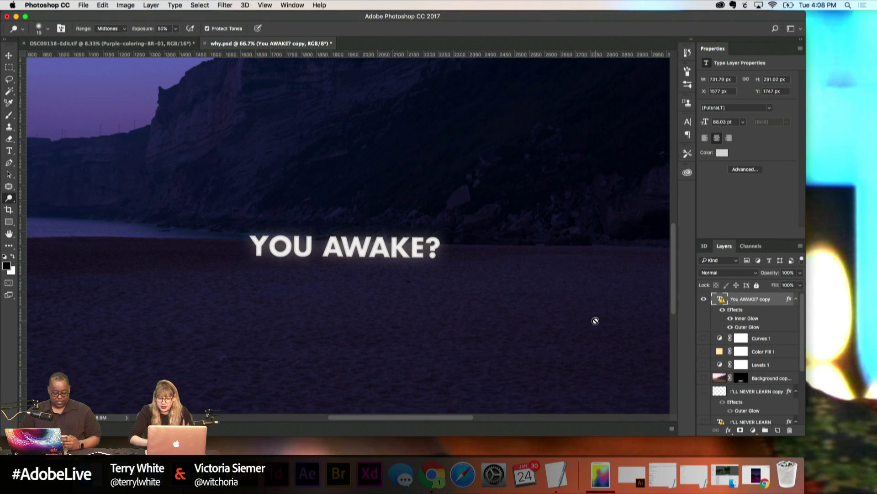
{"action": "key", "text": "super+equal"}
{"action": "key", "text": "super+equal"}
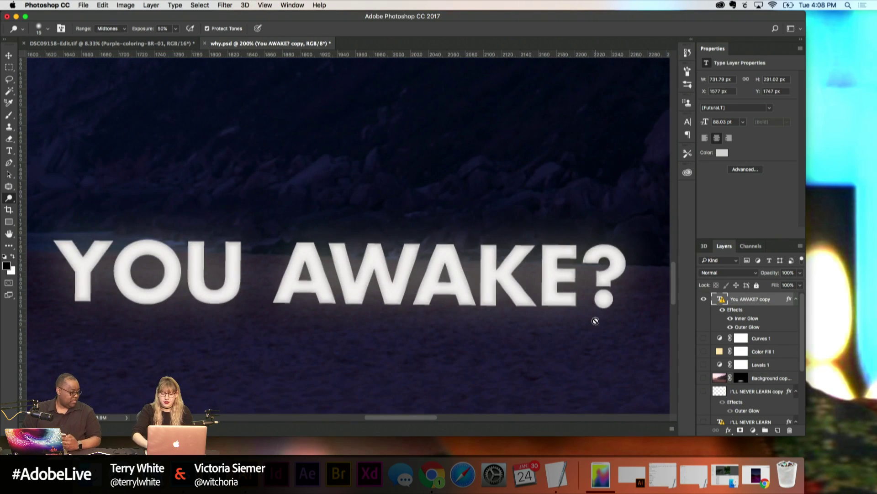
Step: Try an Inner Glow choke of 24% on the YOU AWAKE? copy layer, then discard the change
{"action": "right_click", "coordinate": [745, 302]}
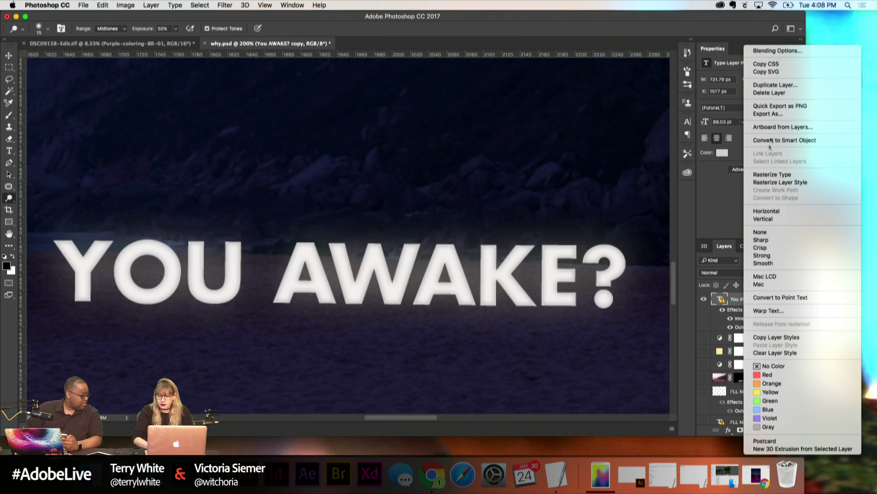
{"action": "left_click", "coordinate": [758, 52]}
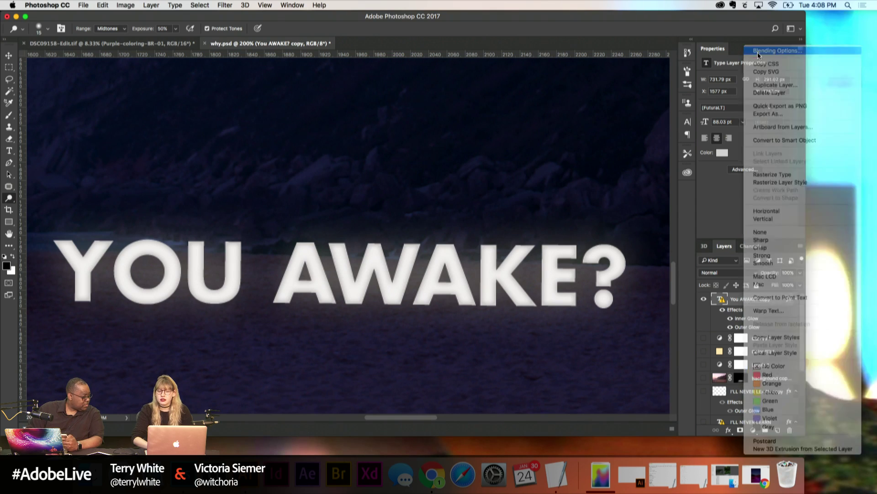
{"action": "left_click", "coordinate": [497, 164]}
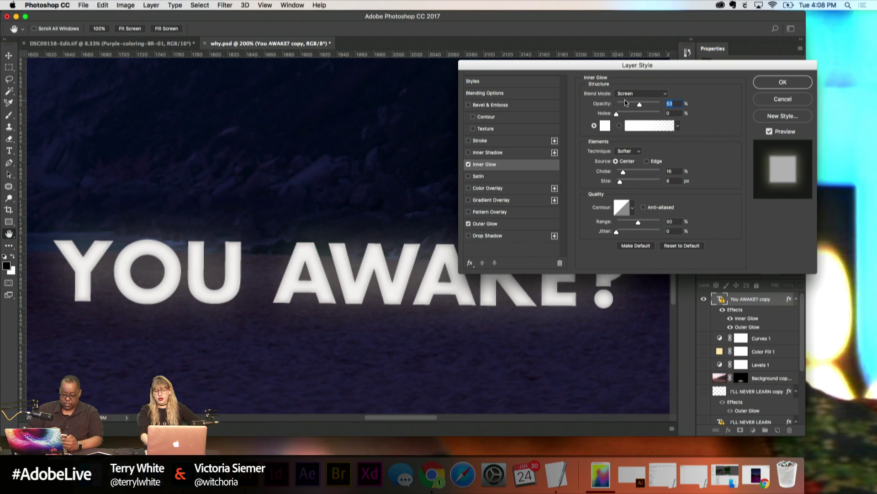
{"action": "mouse_move", "coordinate": [622, 172]}
{"action": "left_mouse_down"}
{"action": "mouse_move", "coordinate": [649, 171]}
{"action": "mouse_move", "coordinate": [629, 170]}
{"action": "left_mouse_up"}
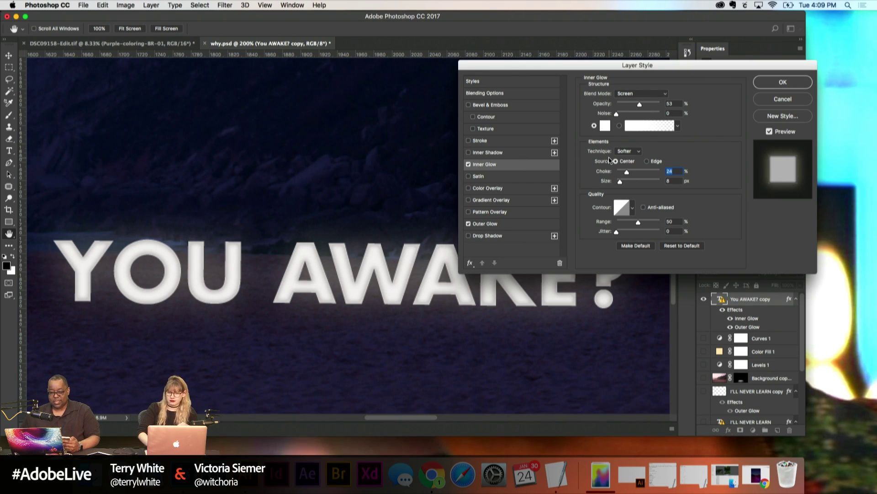
{"action": "left_click", "coordinate": [773, 99]}
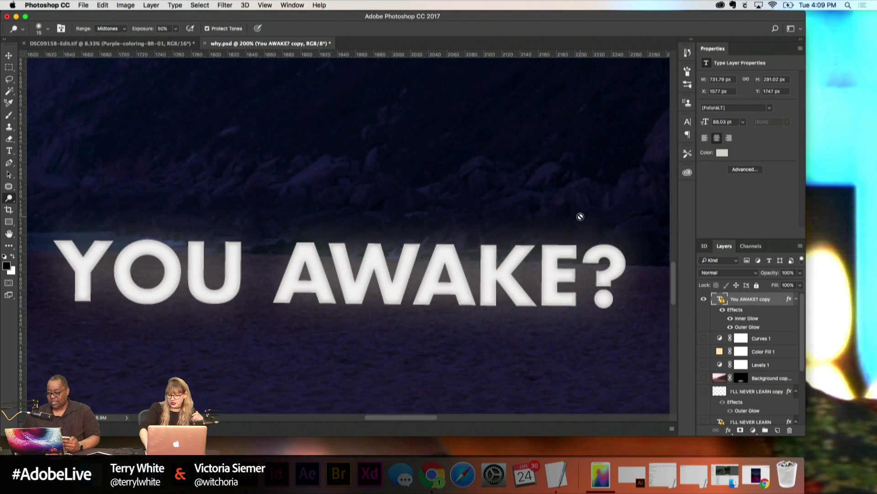
Step: Enlarge the application window and view the beach scene with the glowing text at 50% zoom
{"action": "key", "text": "super+minus"}
{"action": "key", "text": "super+minus"}
{"action": "key", "text": "super+minus"}
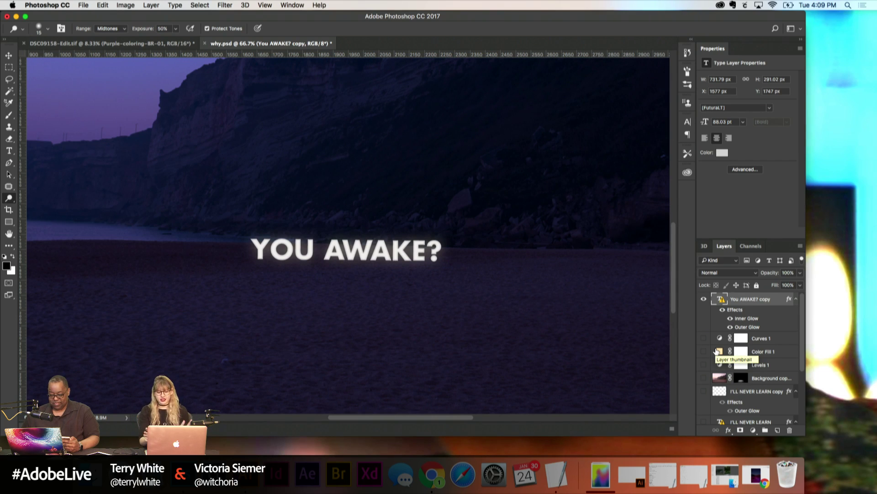
{"action": "key", "text": "super+minus"}
{"action": "key", "text": "super+minus"}
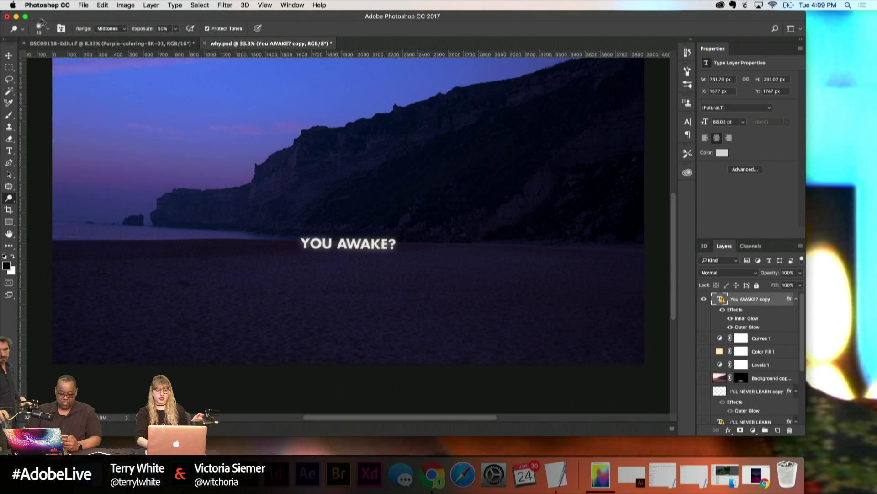
{"action": "left_click", "coordinate": [25, 18]}
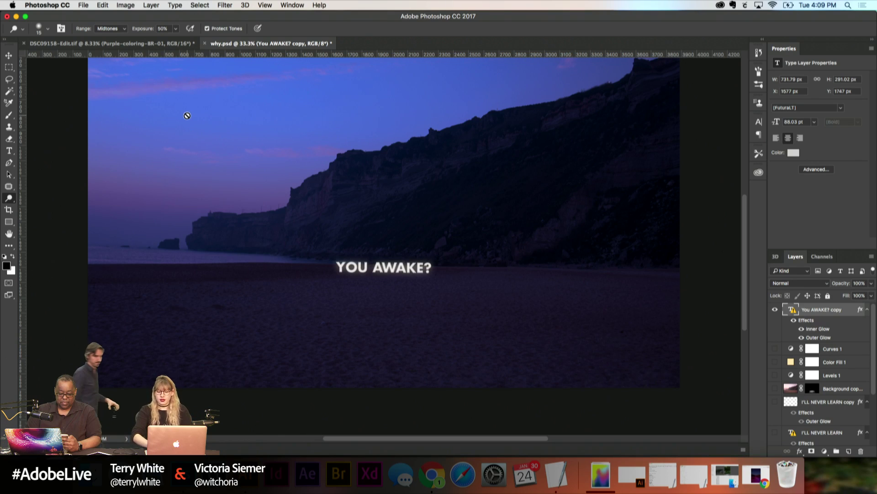
{"action": "scroll", "coordinate": [187, 115], "scroll_direction": "up", "scroll_amount": 2}
{"action": "key", "text": "super+equal"}
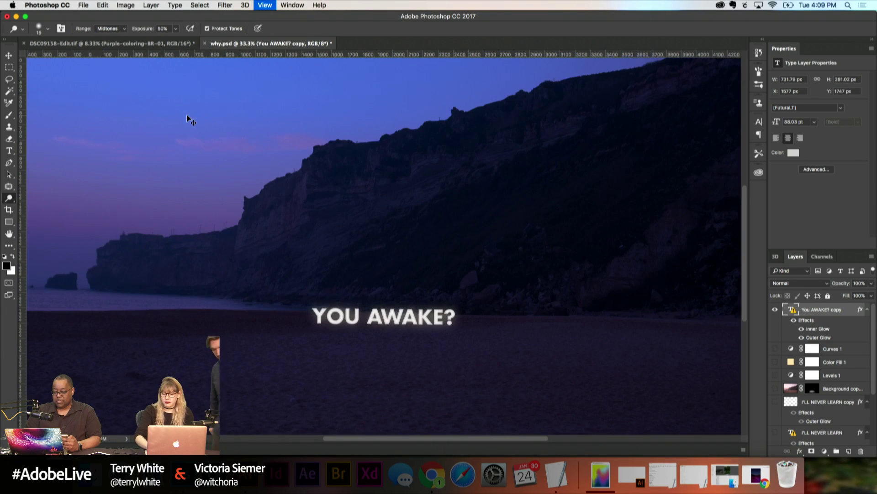
{"action": "scroll", "coordinate": [361, 186], "scroll_direction": "down", "scroll_amount": 2}
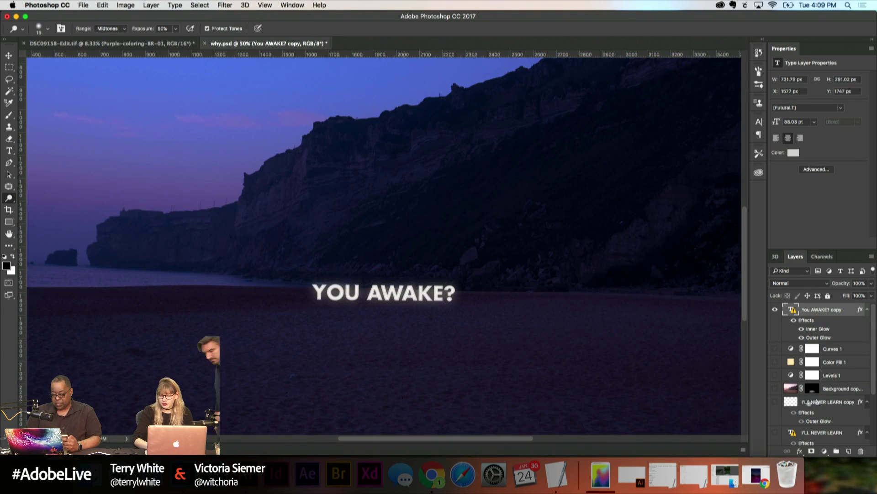
Step: Duplicate the Background layer and place the copy directly above the I'LL NEVER LEARN copy layer
{"action": "scroll", "coordinate": [848, 400], "scroll_direction": "down", "scroll_amount": 5}
{"action": "left_click", "coordinate": [815, 439]}
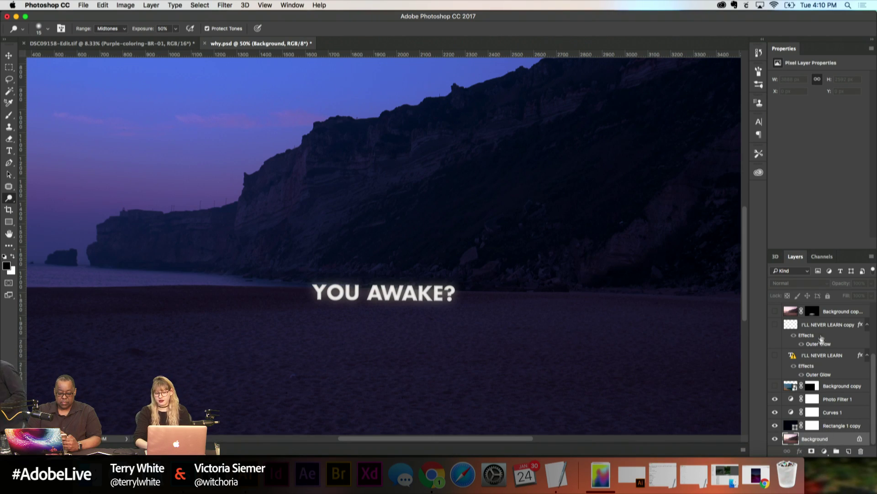
{"action": "scroll", "coordinate": [821, 338], "scroll_direction": "up", "scroll_amount": 5}
{"action": "scroll", "coordinate": [811, 334], "scroll_direction": "up", "scroll_amount": 2}
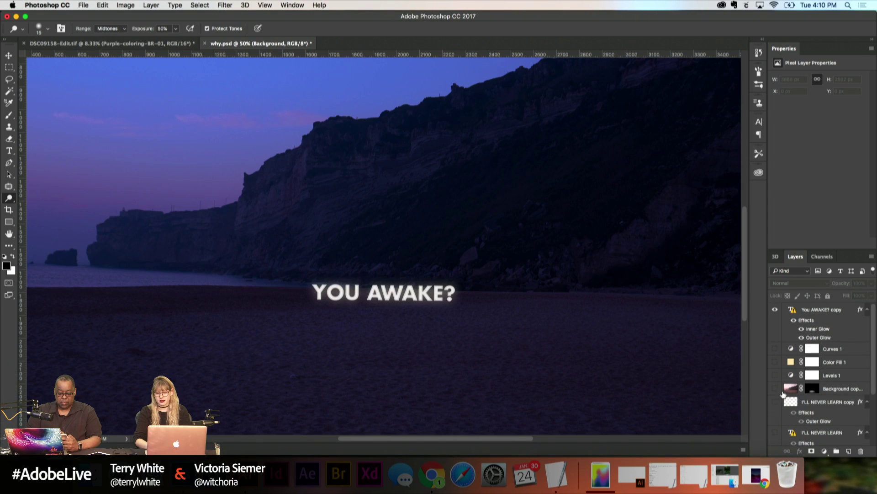
{"action": "left_click", "coordinate": [809, 389]}
{"action": "scroll", "coordinate": [811, 398], "scroll_direction": "down", "scroll_amount": 4}
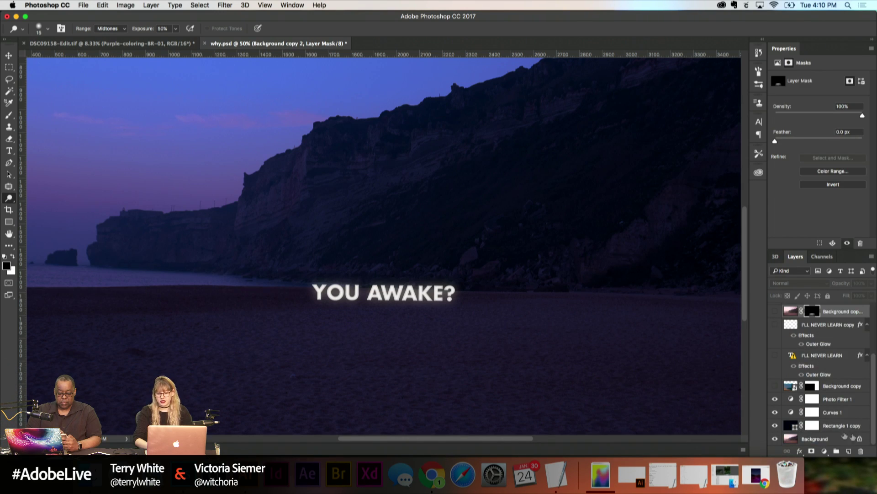
{"action": "left_click_drag", "start_coordinate": [818, 440], "coordinate": [824, 325]}
{"action": "key", "text": "super+minus"}
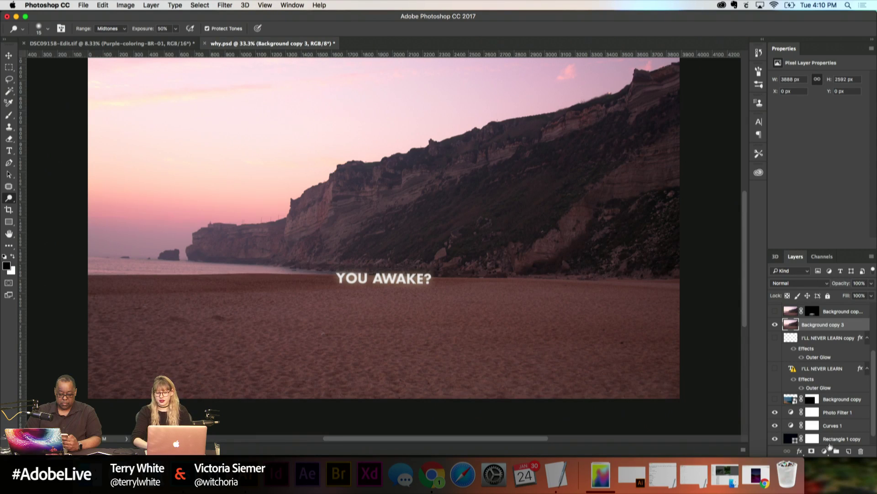
Step: Add a layer mask to the duplicated beach layer, fill the whole mask with black and clear the selection
{"action": "left_click", "coordinate": [812, 452]}
{"action": "key", "text": "super+a"}
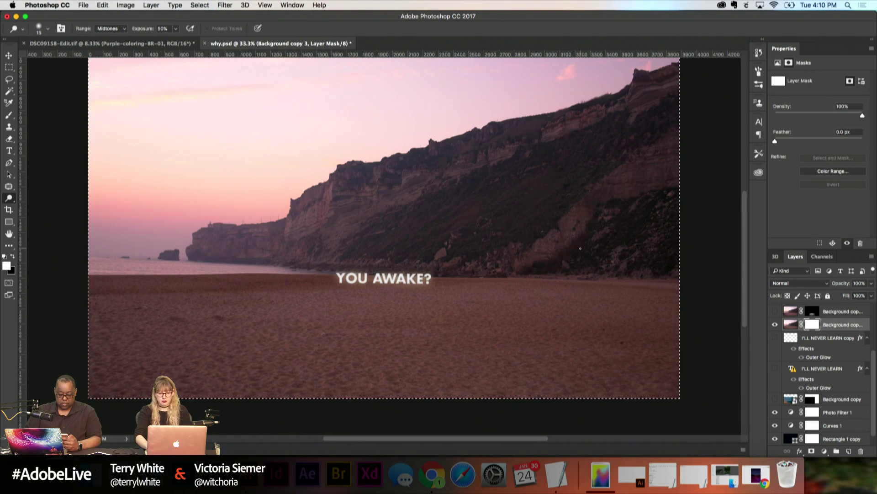
{"action": "key", "text": "x"}
{"action": "key", "text": "super+BackSpace"}
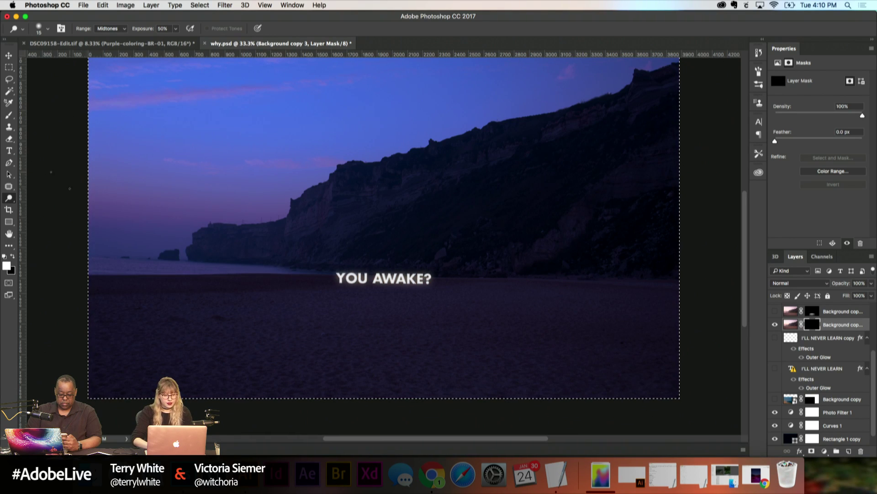
{"action": "left_click", "coordinate": [8, 67]}
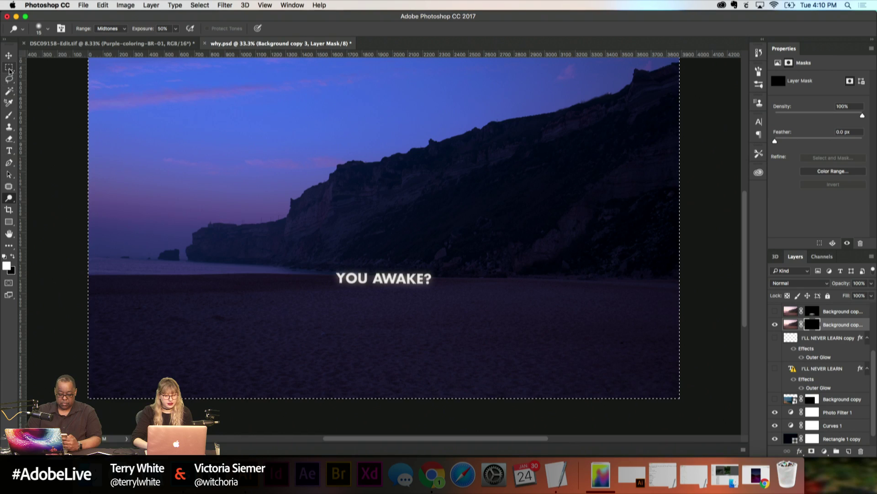
{"action": "left_click", "coordinate": [50, 105]}
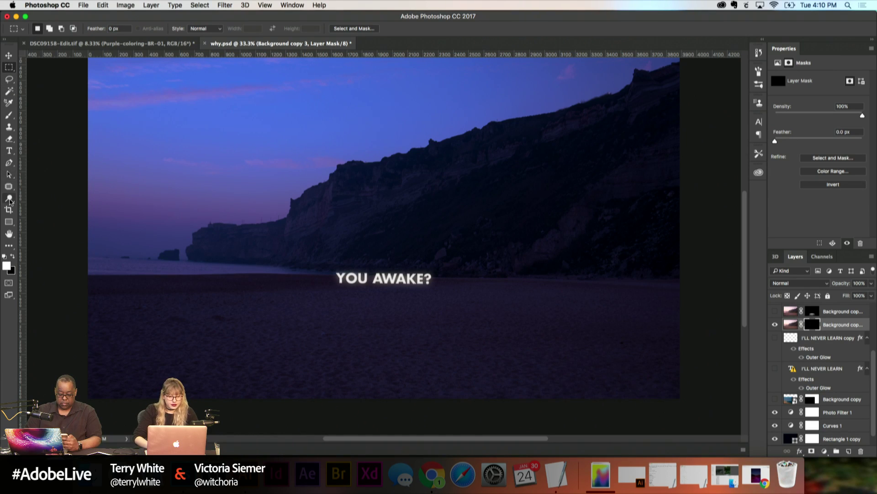
Step: Choose the Eraser tool and set its flow to 3%
{"action": "left_click", "coordinate": [8, 141]}
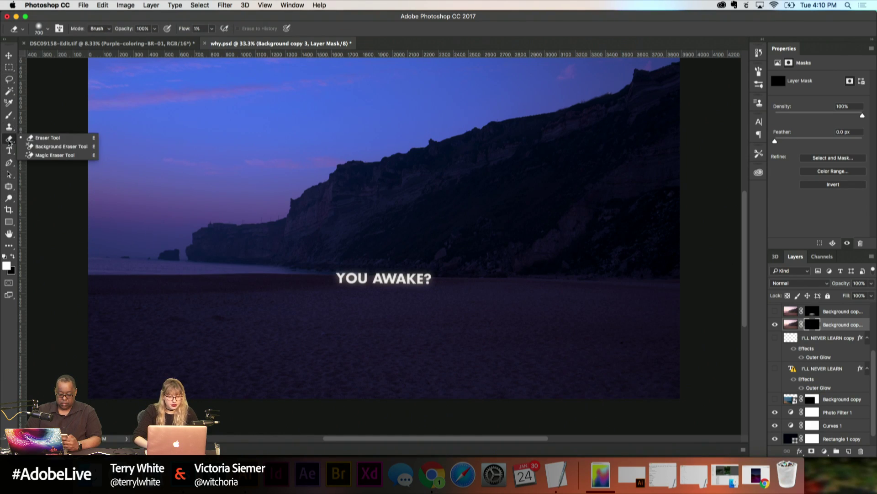
{"action": "left_click", "coordinate": [35, 135]}
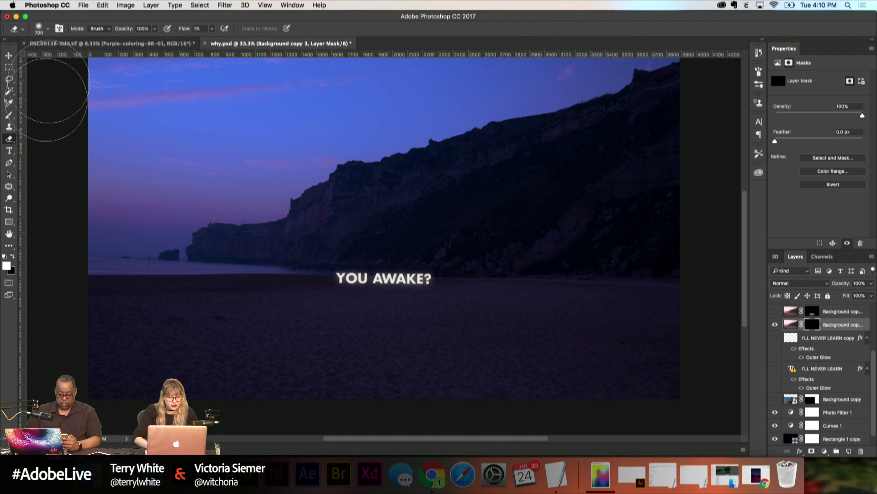
{"action": "left_click", "coordinate": [212, 28]}
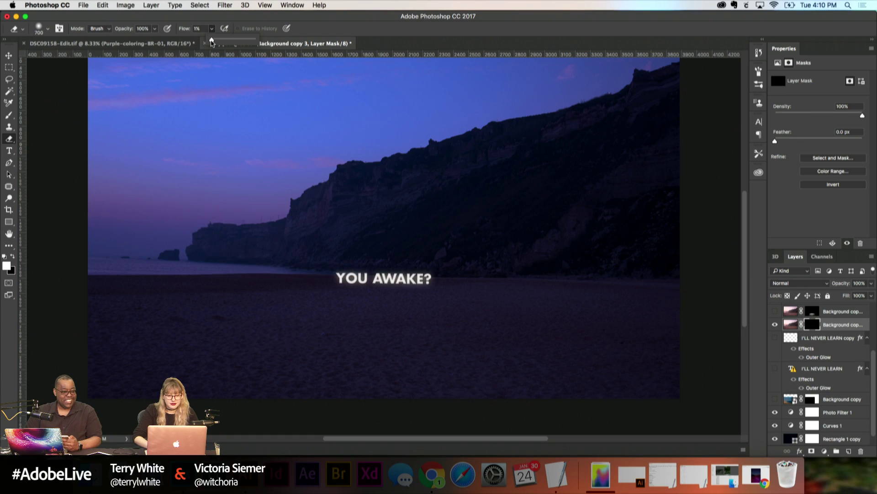
{"action": "left_click_drag", "start_coordinate": [211, 42], "coordinate": [213, 43]}
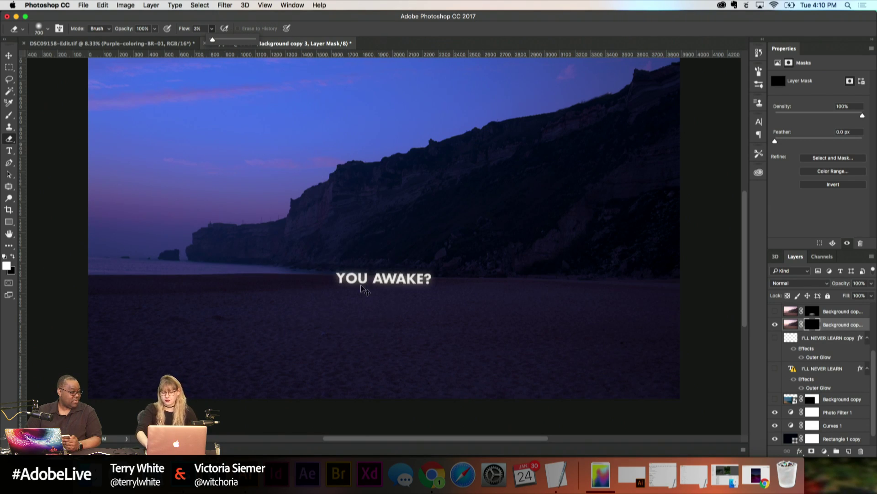
Step: Reveal a soft warm glow on the sand beneath YOU AWAKE? by erasing on the mask at 300 px
{"action": "key", "text": "super+equal"}
{"action": "scroll", "coordinate": [361, 286], "scroll_direction": "down", "scroll_amount": 5}
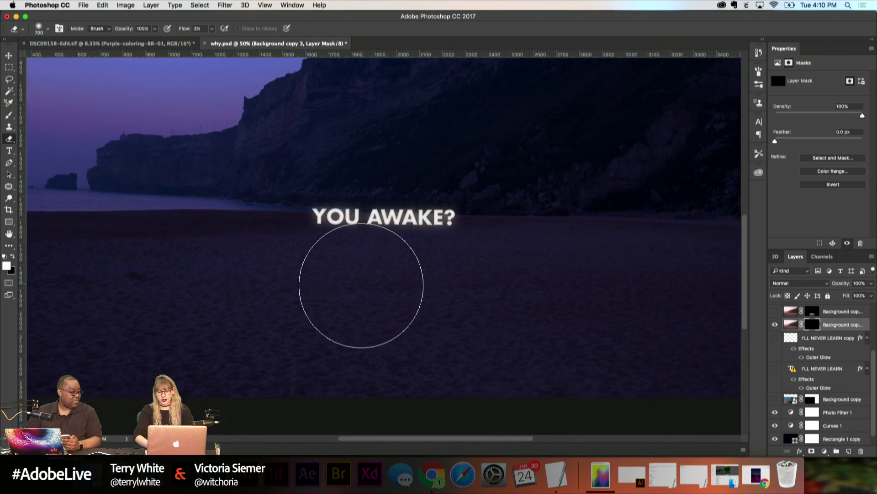
{"action": "key", "text": "bracketleft"}
{"action": "key", "text": "bracketleft"}
{"action": "key", "text": "bracketleft"}
{"action": "key", "text": "bracketleft"}
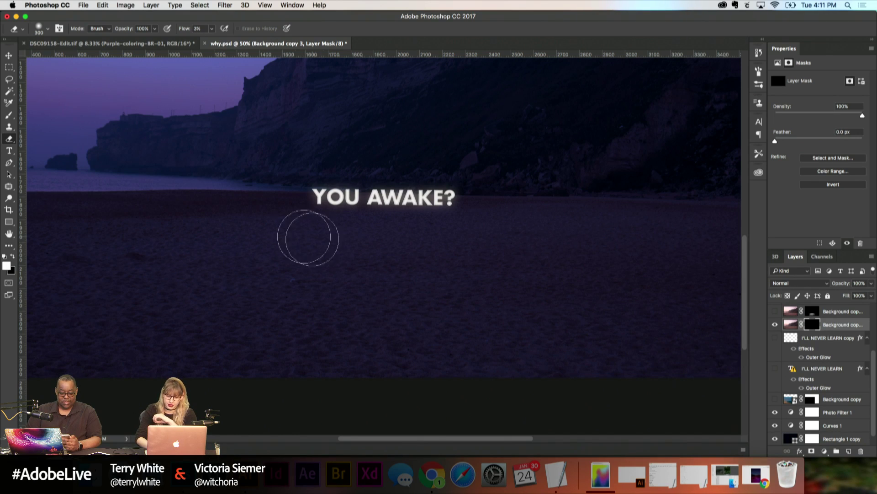
{"action": "key", "text": "x"}
{"action": "mouse_move", "coordinate": [387, 233]}
{"action": "left_mouse_down"}
{"action": "mouse_move", "coordinate": [369, 233]}
{"action": "mouse_move", "coordinate": [440, 235]}
{"action": "mouse_move", "coordinate": [262, 253]}
{"action": "mouse_move", "coordinate": [290, 232]}
{"action": "mouse_move", "coordinate": [329, 242]}
{"action": "mouse_move", "coordinate": [221, 232]}
{"action": "mouse_move", "coordinate": [452, 253]}
{"action": "mouse_move", "coordinate": [432, 231]}
{"action": "mouse_move", "coordinate": [425, 248]}
{"action": "left_mouse_up"}
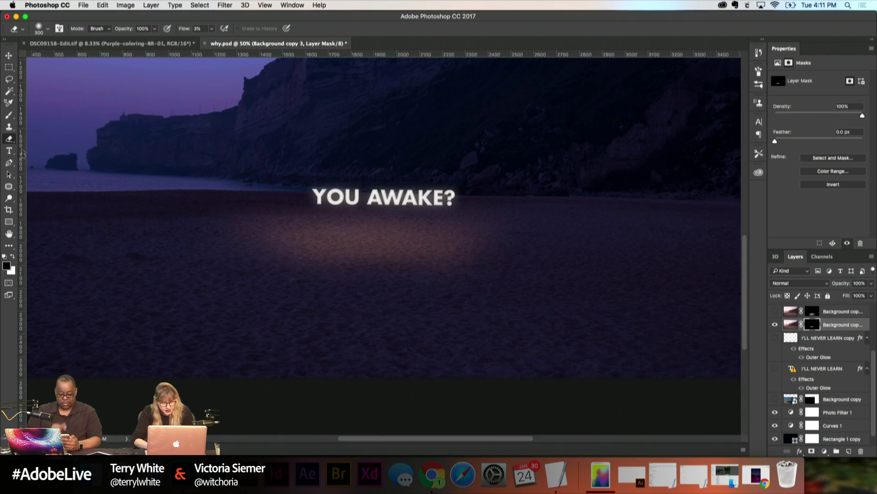
Step: Spread the warm glow further across the sand below the text with the Eraser enlarged to 500 px
{"action": "left_click", "coordinate": [48, 28]}
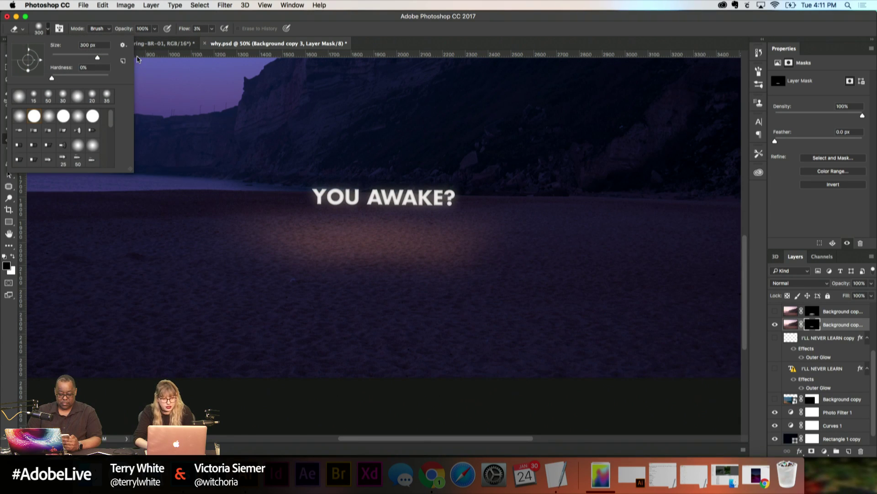
{"action": "left_click", "coordinate": [206, 24]}
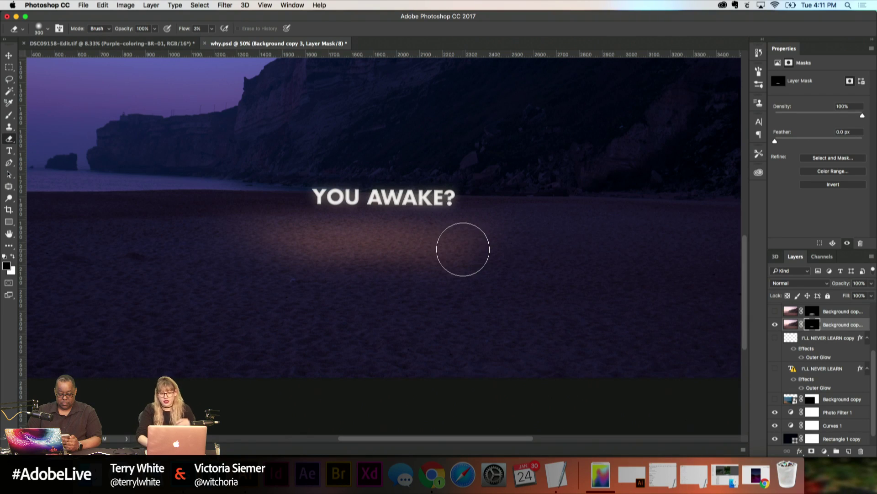
{"action": "key", "text": "bracketright"}
{"action": "key", "text": "bracketright"}
{"action": "key", "text": "bracketright"}
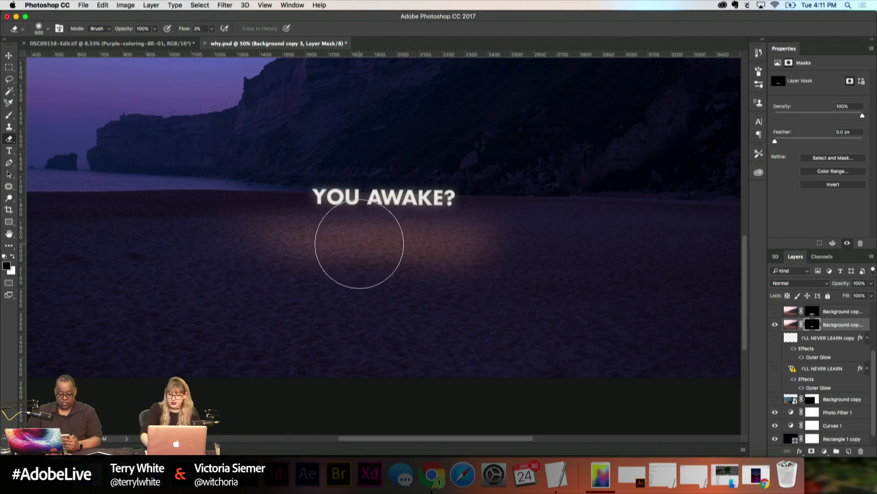
{"action": "mouse_move", "coordinate": [359, 244]}
{"action": "left_mouse_down"}
{"action": "mouse_move", "coordinate": [372, 263]}
{"action": "mouse_move", "coordinate": [363, 254]}
{"action": "mouse_move", "coordinate": [282, 261]}
{"action": "mouse_move", "coordinate": [372, 268]}
{"action": "mouse_move", "coordinate": [251, 276]}
{"action": "mouse_move", "coordinate": [553, 288]}
{"action": "mouse_move", "coordinate": [366, 257]}
{"action": "left_mouse_up"}
Step: Build up the glow beneath the text and toward the question mark with the Eraser at 300 px
{"action": "key", "text": "bracketleft"}
{"action": "key", "text": "bracketleft"}
{"action": "key", "text": "bracketleft"}
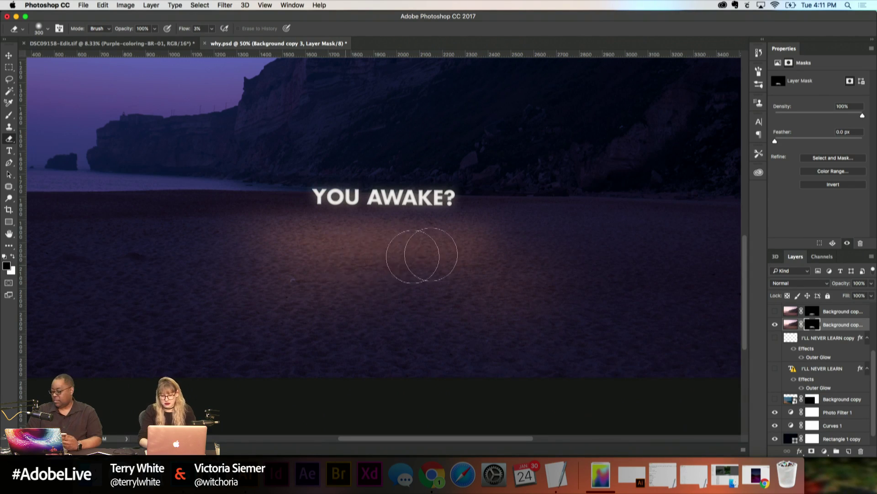
{"action": "mouse_move", "coordinate": [431, 251]}
{"action": "left_mouse_down"}
{"action": "mouse_move", "coordinate": [308, 226]}
{"action": "mouse_move", "coordinate": [353, 215]}
{"action": "mouse_move", "coordinate": [415, 237]}
{"action": "mouse_move", "coordinate": [350, 257]}
{"action": "mouse_move", "coordinate": [313, 243]}
{"action": "mouse_move", "coordinate": [268, 251]}
{"action": "mouse_move", "coordinate": [474, 269]}
{"action": "mouse_move", "coordinate": [494, 240]}
{"action": "left_mouse_up"}
{"action": "key", "text": "F2"}
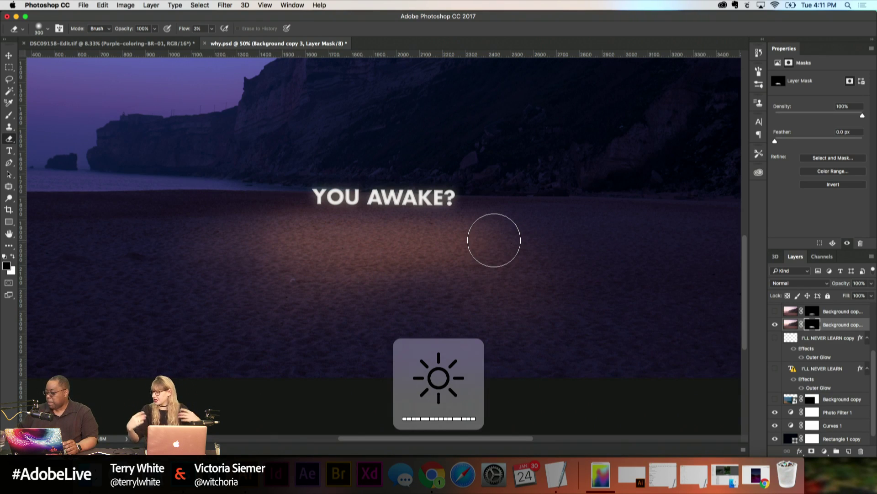
{"action": "mouse_move", "coordinate": [494, 240]}
{"action": "left_mouse_down"}
{"action": "mouse_move", "coordinate": [490, 211]}
{"action": "mouse_move", "coordinate": [395, 252]}
{"action": "mouse_move", "coordinate": [316, 242]}
{"action": "mouse_move", "coordinate": [426, 241]}
{"action": "left_mouse_up"}
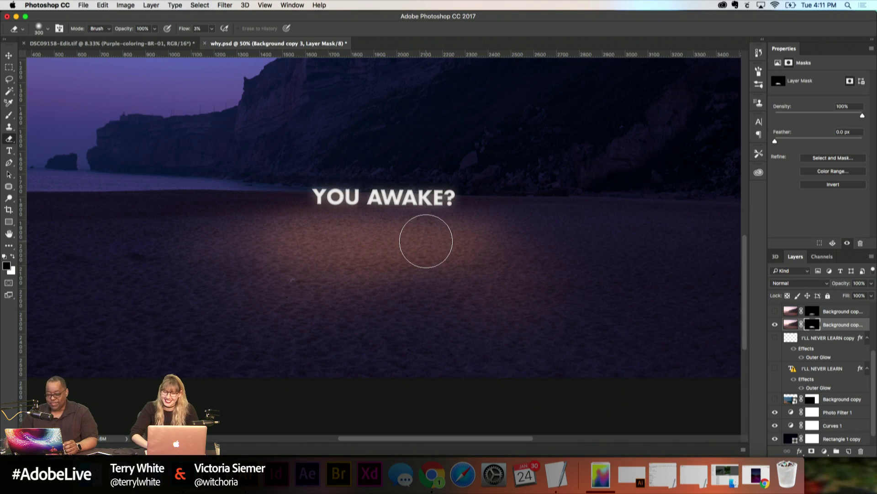
Step: Reduce the Eraser to 150 px and check the sand glow up close and against the whole beach scene
{"action": "key", "text": "bracketleft"}
{"action": "key", "text": "bracketleft"}
{"action": "key", "text": "bracketleft"}
{"action": "key", "text": "bracketleft"}
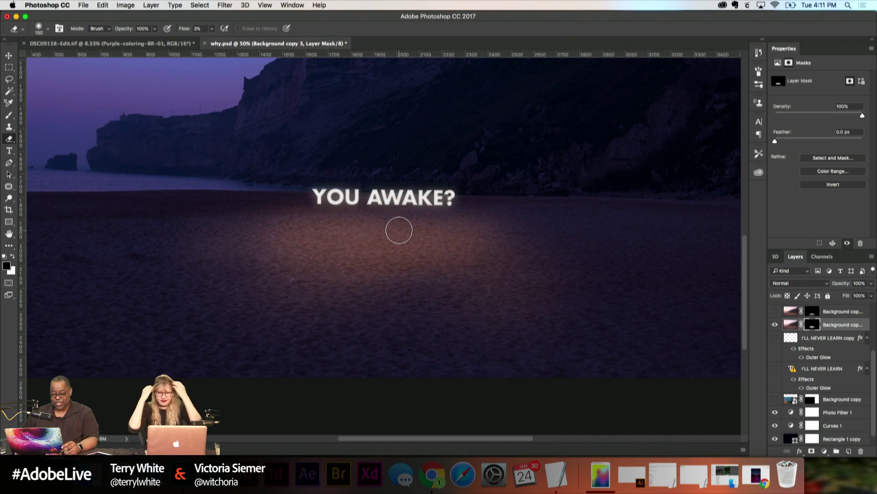
{"action": "key", "text": "super+plus"}
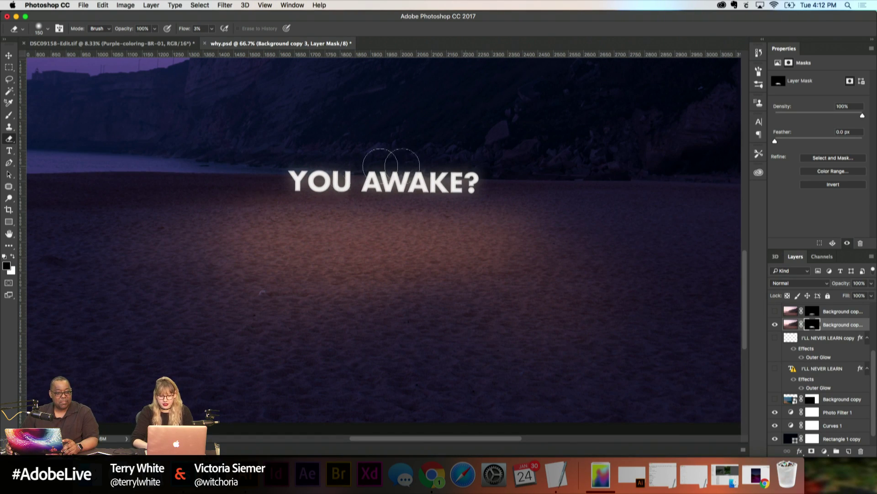
{"action": "key", "text": "super+minus"}
{"action": "key", "text": "super+minus"}
{"action": "key", "text": "super+minus"}
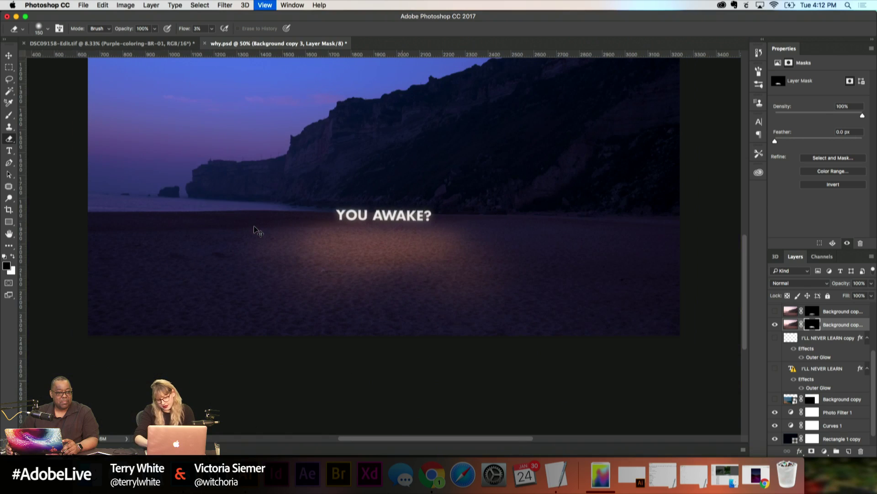
Step: Enlarge the Eraser to 800 px and swap the foreground and background colors so it hides the glow
{"action": "key", "text": "bracketright"}
{"action": "key", "text": "bracketright"}
{"action": "key", "text": "bracketright"}
{"action": "key", "text": "bracketright"}
{"action": "key", "text": "bracketright"}
{"action": "key", "text": "x"}
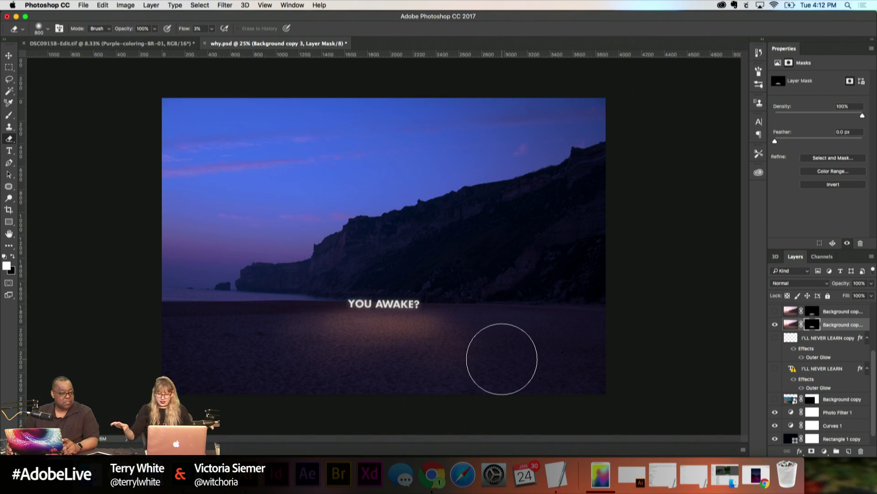
Step: Raise the Eraser's flow to 39% for stronger corrections on the glow mask
{"action": "key", "text": "super+equal"}
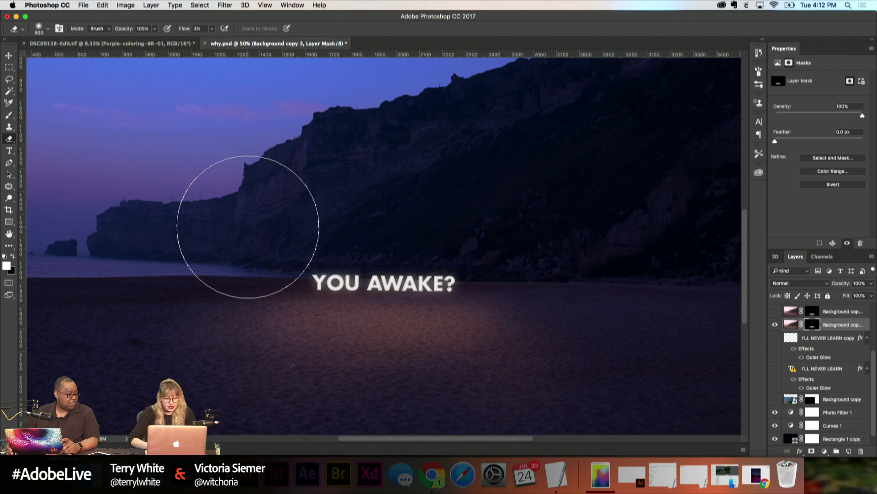
{"action": "left_click", "coordinate": [6, 140]}
{"action": "left_click", "coordinate": [46, 136]}
{"action": "left_click", "coordinate": [212, 28]}
{"action": "left_click_drag", "start_coordinate": [207, 40], "coordinate": [226, 41]}
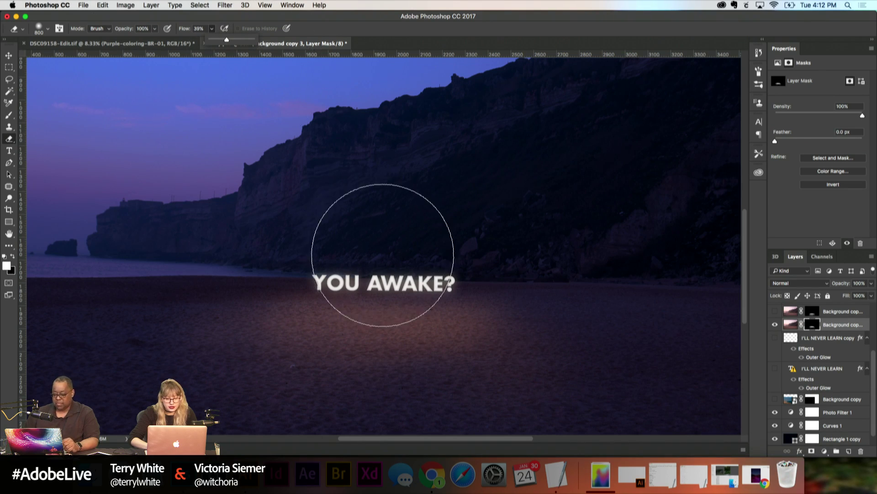
Step: Reduce the Eraser to 125 px and trim the glow's edge directly beneath the YOU AWAKE? text
{"action": "key", "text": "bracketleft"}
{"action": "key", "text": "bracketleft"}
{"action": "key", "text": "bracketleft"}
{"action": "key", "text": "bracketleft"}
{"action": "key", "text": "bracketleft"}
{"action": "key", "text": "bracketleft"}
{"action": "key", "text": "bracketleft"}
{"action": "key", "text": "bracketleft"}
{"action": "key", "text": "bracketleft"}
{"action": "key", "text": "bracketleft"}
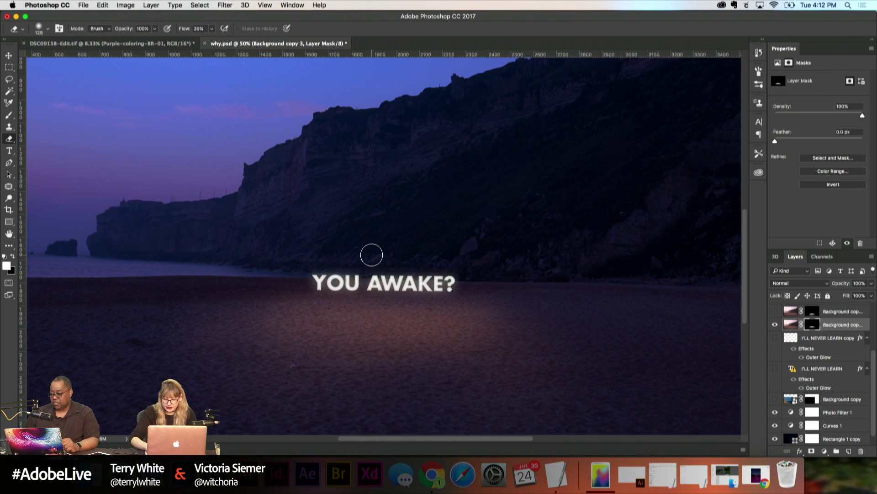
{"action": "key", "text": "super+equal"}
{"action": "scroll", "coordinate": [372, 254], "scroll_direction": "down", "scroll_amount": 2}
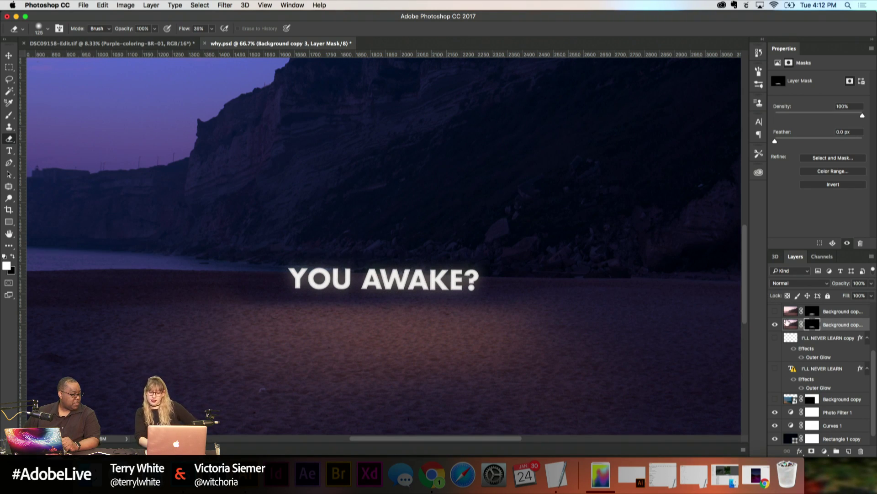
Step: Disable the Background copy 3 layer's mask to show the whole unmasked photo, and enable the mask again
{"action": "right_click", "coordinate": [812, 327]}
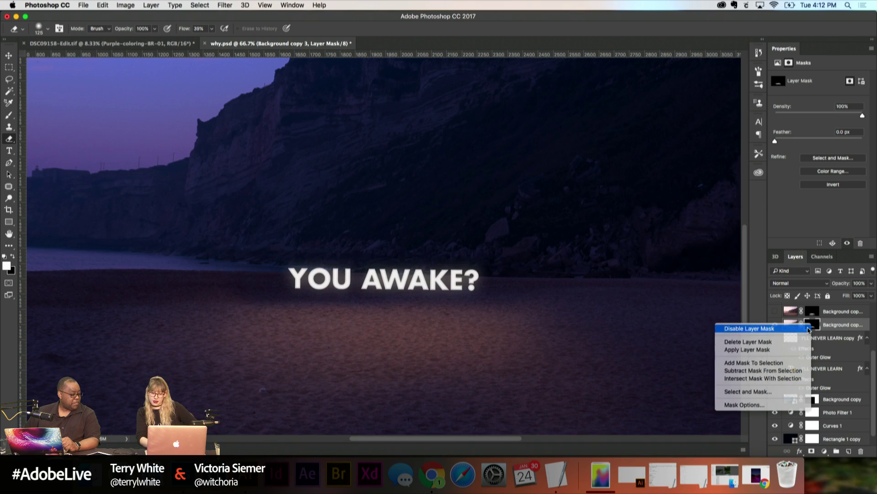
{"action": "left_click", "coordinate": [809, 328]}
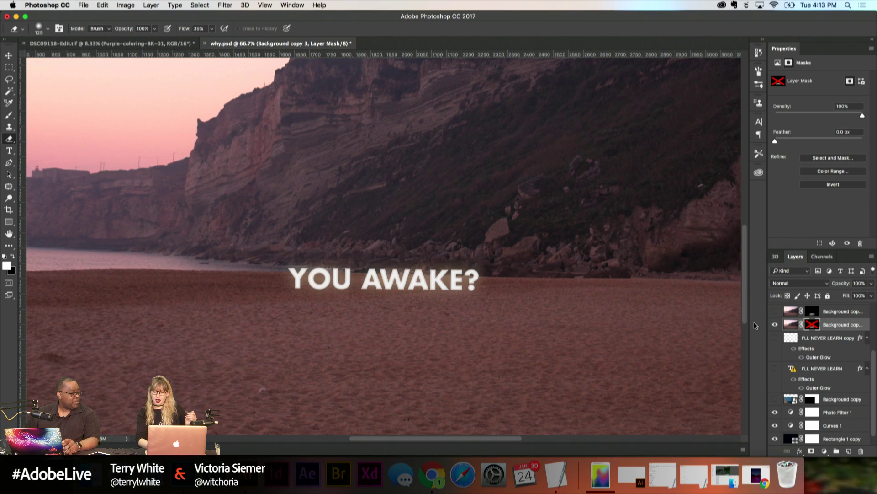
{"action": "right_click", "coordinate": [810, 325]}
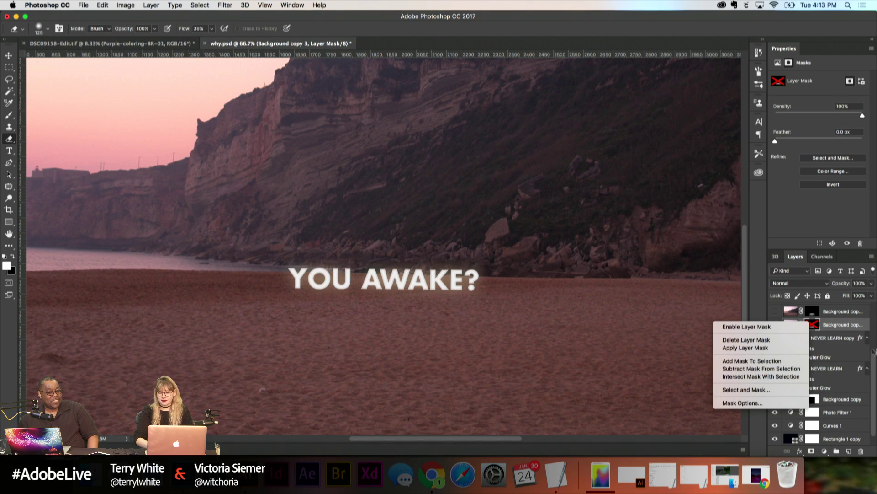
{"action": "right_click", "coordinate": [834, 325]}
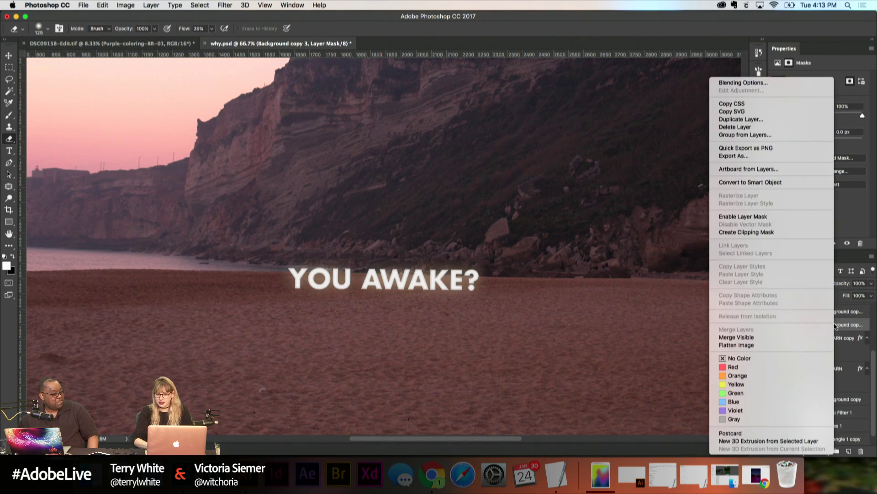
{"action": "left_click", "coordinate": [826, 327]}
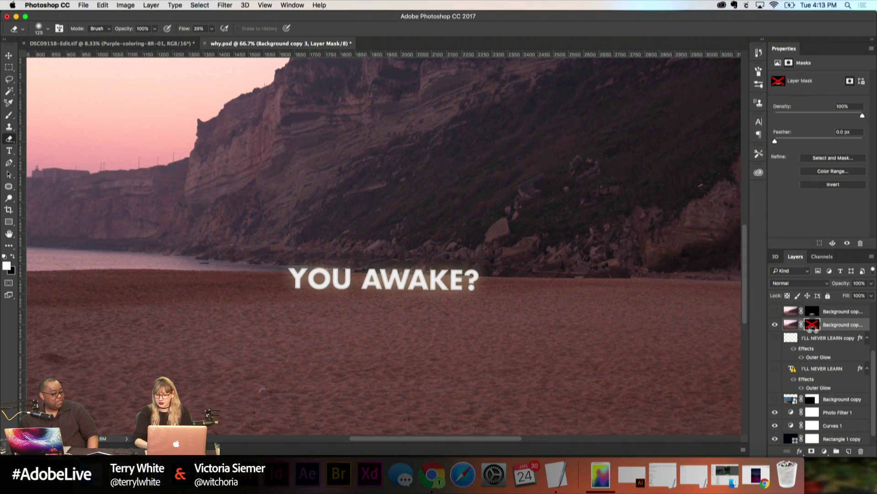
{"action": "right_click", "coordinate": [813, 327]}
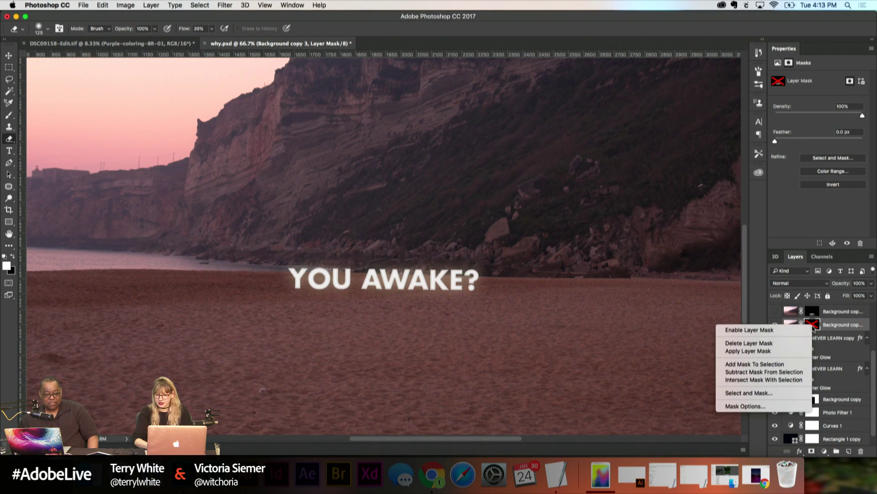
{"action": "left_click", "coordinate": [798, 330]}
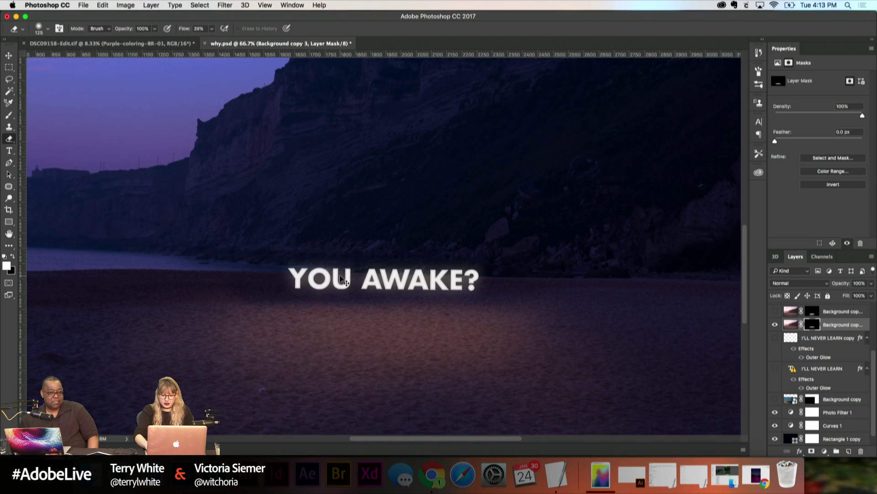
Step: Reduce the Eraser to 40 px, try a short hiding stroke on the sand glow below the Y, and undo it
{"action": "key", "text": "super+plus"}
{"action": "key", "text": "super+plus"}
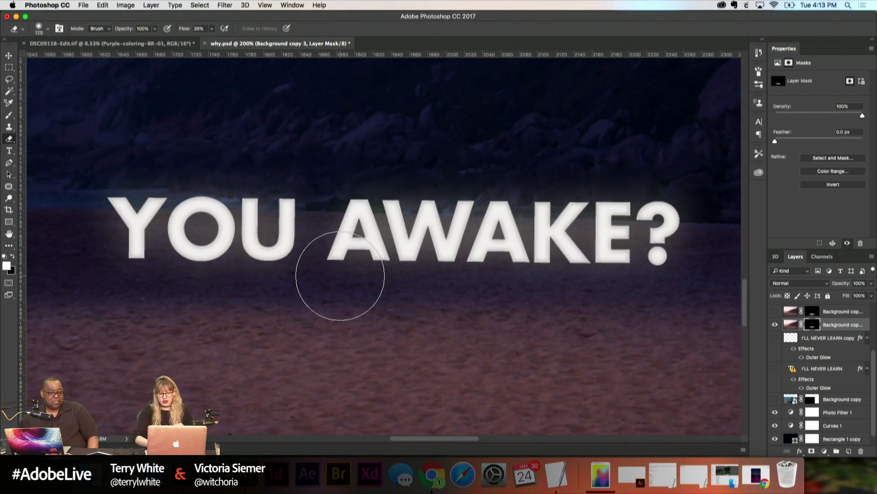
{"action": "key", "text": "bracketleft"}
{"action": "key", "text": "bracketleft"}
{"action": "key", "text": "bracketleft"}
{"action": "key", "text": "bracketleft"}
{"action": "key", "text": "bracketleft"}
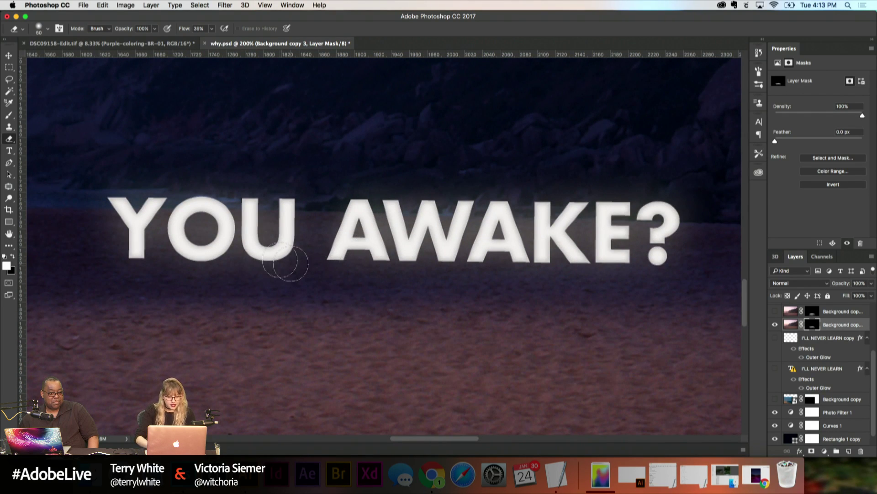
{"action": "key", "text": "bracketleft"}
{"action": "key", "text": "bracketleft"}
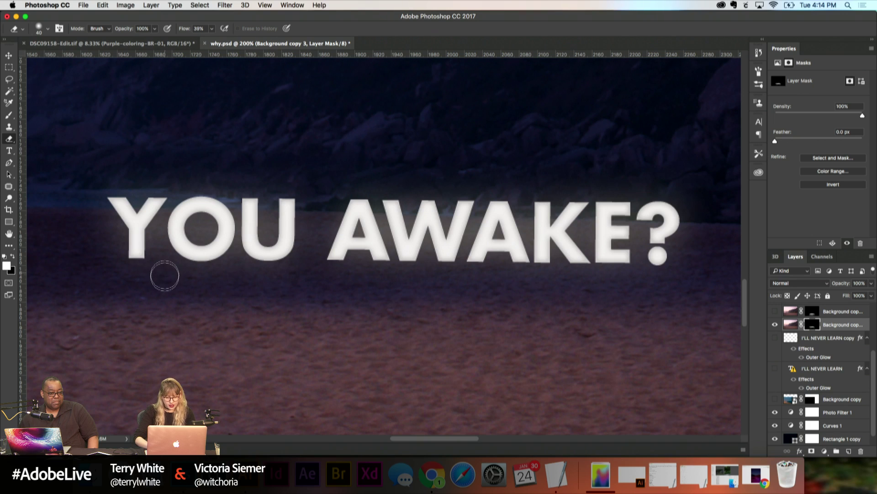
{"action": "left_click_drag", "start_coordinate": [161, 323], "coordinate": [158, 286]}
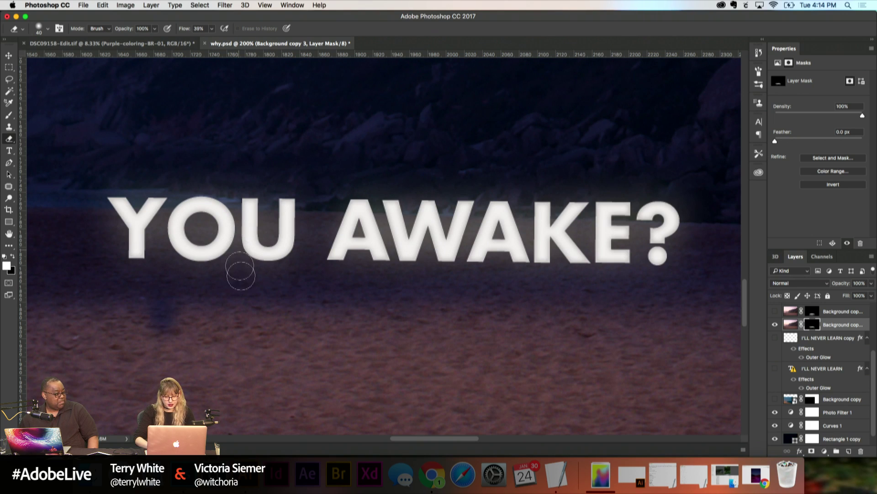
{"action": "key", "text": "super+z"}
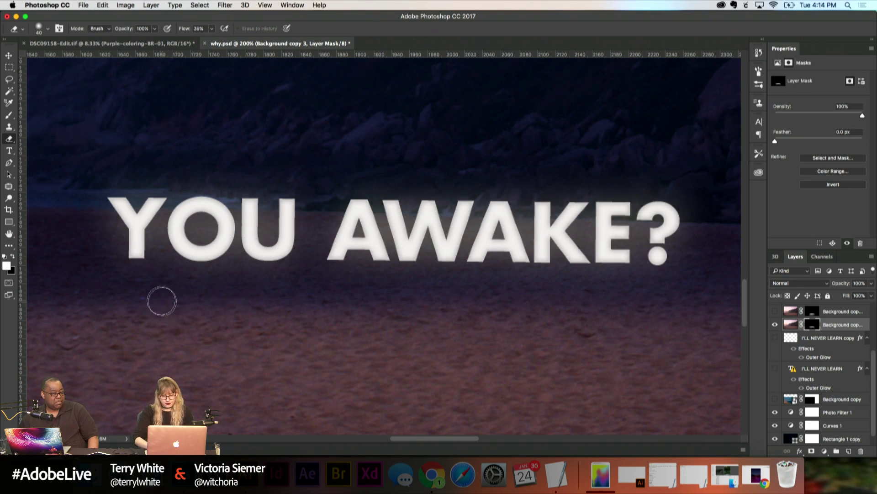
{"action": "mouse_move", "coordinate": [165, 301]}
{"action": "left_mouse_down"}
{"action": "mouse_move", "coordinate": [152, 304]}
{"action": "mouse_move", "coordinate": [167, 309]}
{"action": "left_mouse_up"}
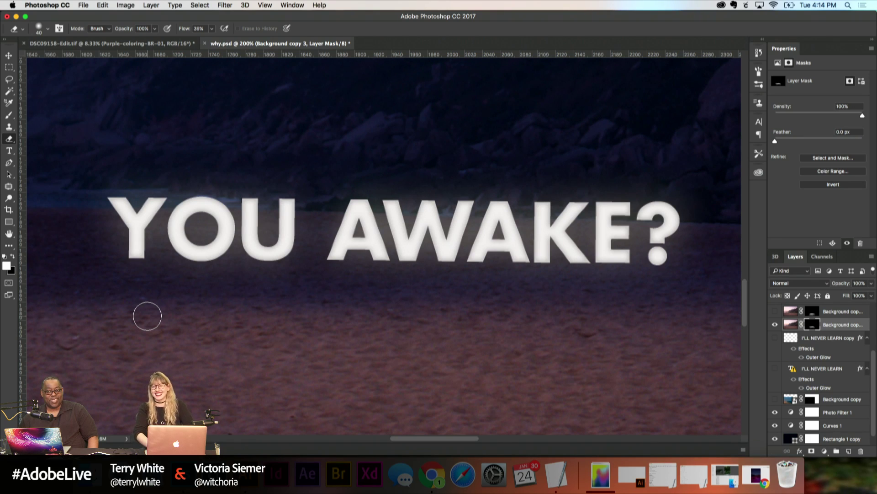
Step: Enlarge the Eraser to 70 px and write LOL freehand into the glow mask on the sand below the text
{"action": "key", "text": "bracketright"}
{"action": "key", "text": "bracketright"}
{"action": "key", "text": "bracketright"}
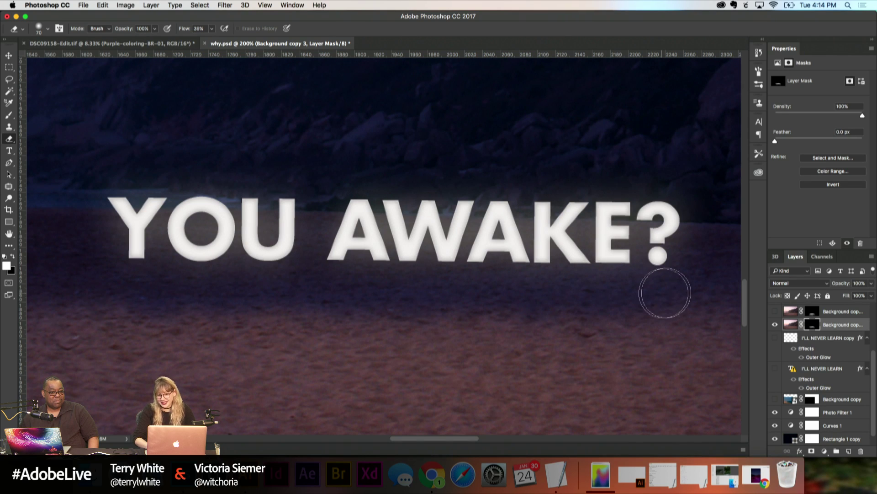
{"action": "key", "text": "super+minus"}
{"action": "key", "text": "super+minus"}
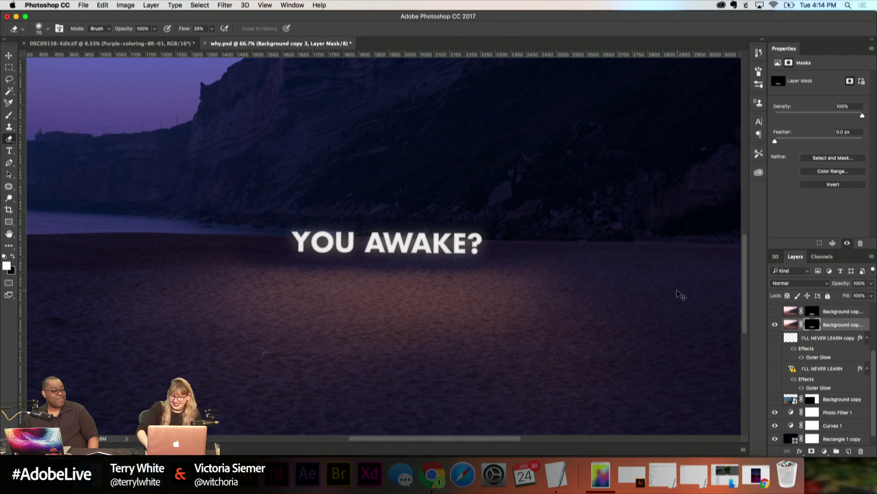
{"action": "key", "text": "super+equal"}
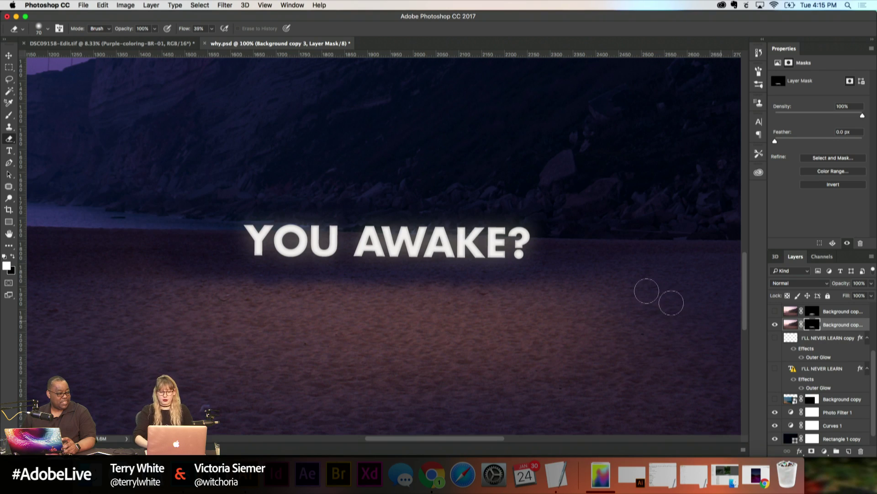
{"action": "mouse_move", "coordinate": [293, 300]}
{"action": "left_mouse_down"}
{"action": "mouse_move", "coordinate": [324, 344]}
{"action": "mouse_move", "coordinate": [352, 351]}
{"action": "left_mouse_up"}
{"action": "mouse_move", "coordinate": [369, 309]}
{"action": "left_mouse_down"}
{"action": "mouse_move", "coordinate": [382, 354]}
{"action": "mouse_move", "coordinate": [380, 309]}
{"action": "left_mouse_up"}
{"action": "mouse_move", "coordinate": [422, 299]}
{"action": "left_mouse_down"}
{"action": "mouse_move", "coordinate": [425, 345]}
{"action": "mouse_move", "coordinate": [533, 336]}
{"action": "left_mouse_up"}
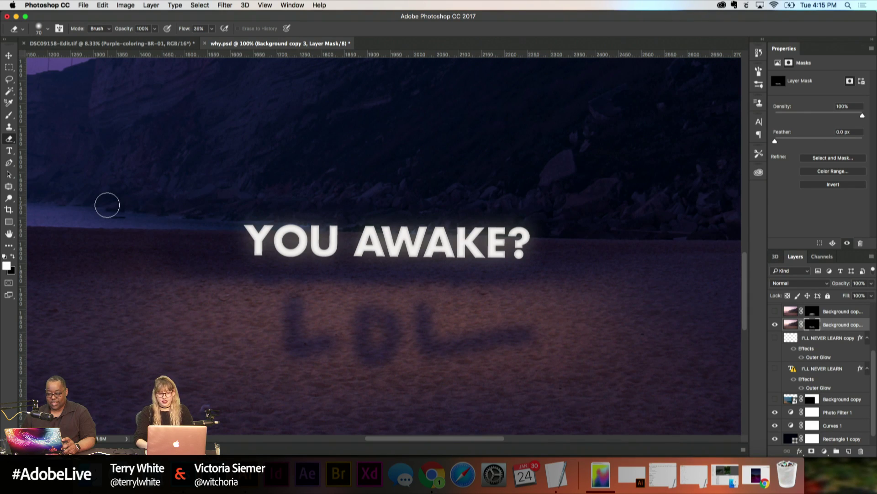
Step: Swap the foreground and background colors and remove the LOL writing from the glow mask
{"action": "key", "text": "x"}
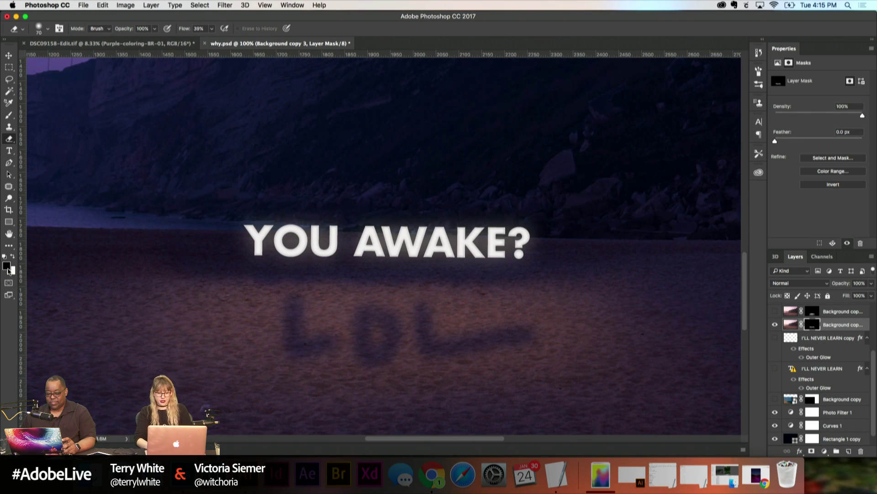
{"action": "key", "text": "x"}
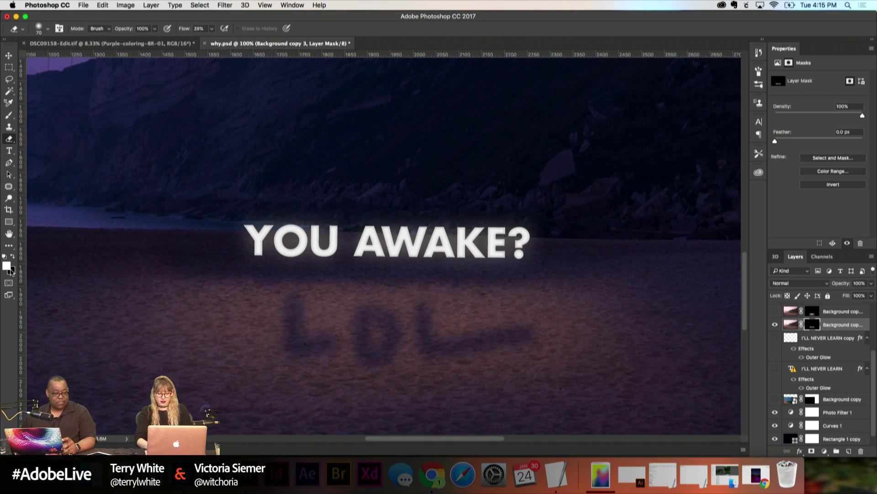
{"action": "key", "text": "x"}
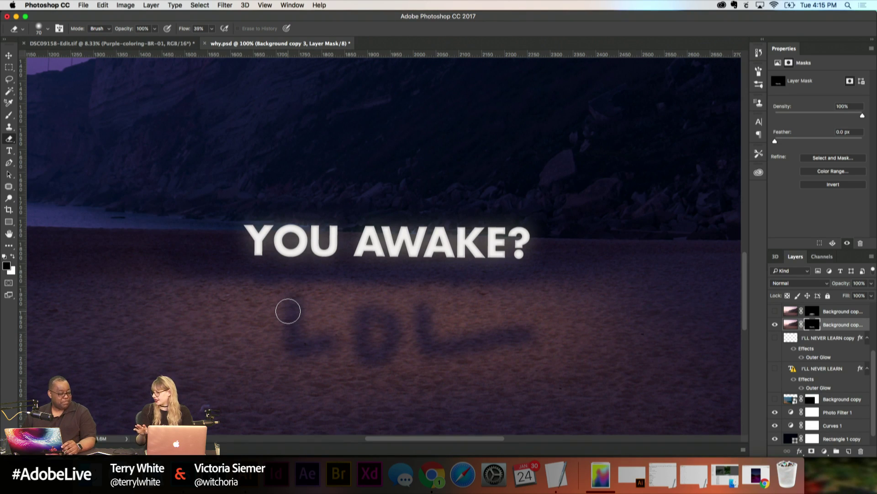
{"action": "mouse_move", "coordinate": [288, 311]}
{"action": "left_mouse_down"}
{"action": "mouse_move", "coordinate": [327, 345]}
{"action": "mouse_move", "coordinate": [366, 335]}
{"action": "mouse_move", "coordinate": [363, 312]}
{"action": "mouse_move", "coordinate": [355, 317]}
{"action": "mouse_move", "coordinate": [380, 341]}
{"action": "mouse_move", "coordinate": [352, 355]}
{"action": "mouse_move", "coordinate": [427, 344]}
{"action": "mouse_move", "coordinate": [445, 306]}
{"action": "mouse_move", "coordinate": [495, 335]}
{"action": "left_mouse_up"}
{"action": "key", "text": "super+z"}
{"action": "key", "text": "super+shift+z"}
{"action": "key", "text": "super+shift+z"}
{"action": "key", "text": "super+shift+z"}
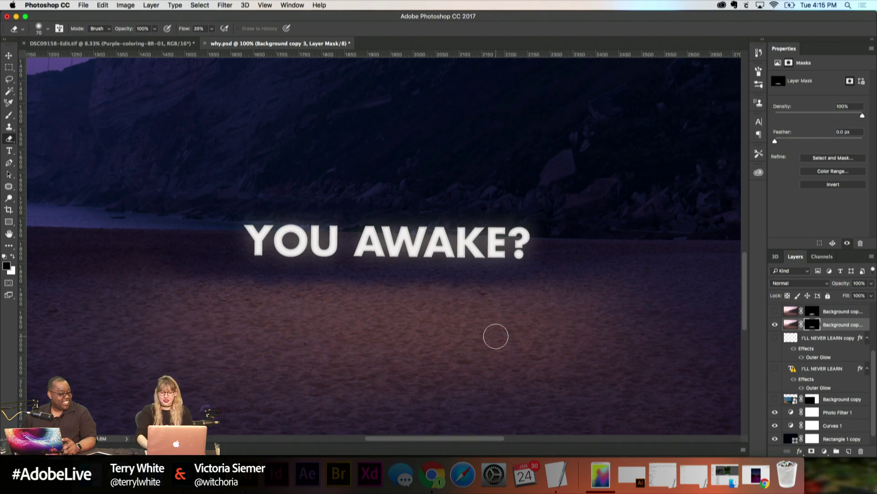
Step: Enlarge the Eraser to 250 px and check the restored glow against more of the beach scene
{"action": "key", "text": "bracketright"}
{"action": "key", "text": "bracketright"}
{"action": "key", "text": "bracketright"}
{"action": "key", "text": "bracketright"}
{"action": "key", "text": "bracketright"}
{"action": "key", "text": "bracketright"}
{"action": "key", "text": "bracketright"}
{"action": "key", "text": "bracketright"}
{"action": "key", "text": "super+minus"}
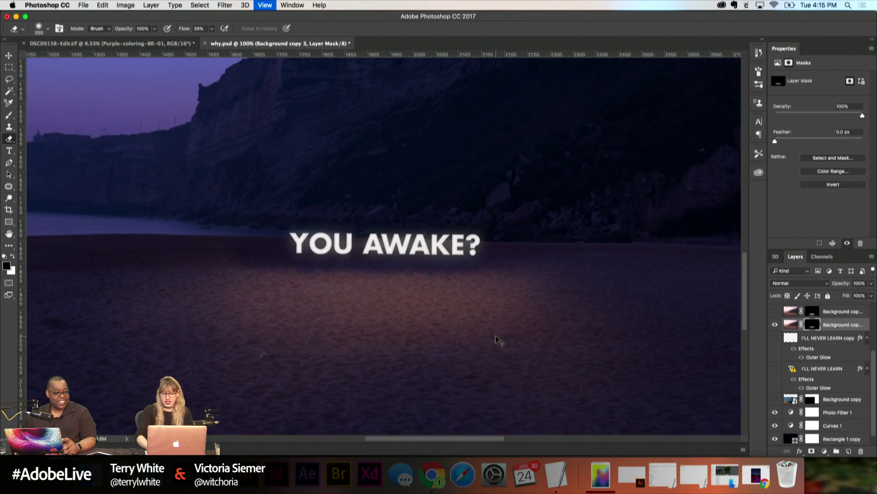
{"action": "key", "text": "super+minus"}
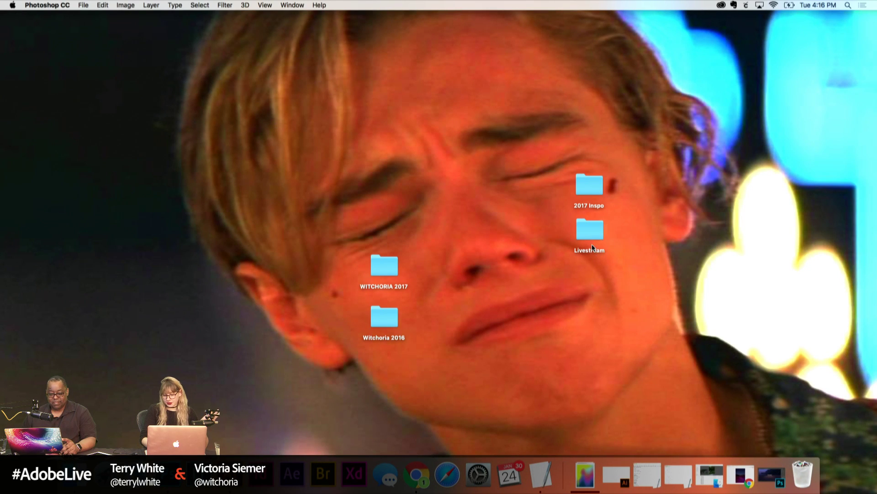
Step: Open the Livestream folder on the desktop and browse the previews of its photos through to witchoria-04-1.gif
{"action": "double_click", "coordinate": [590, 231]}
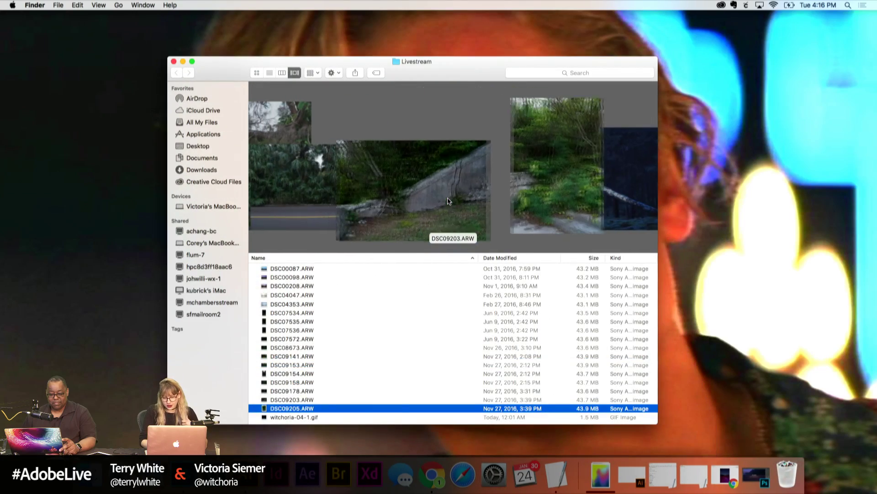
{"action": "scroll", "coordinate": [447, 202], "scroll_direction": "left", "scroll_amount": 15}
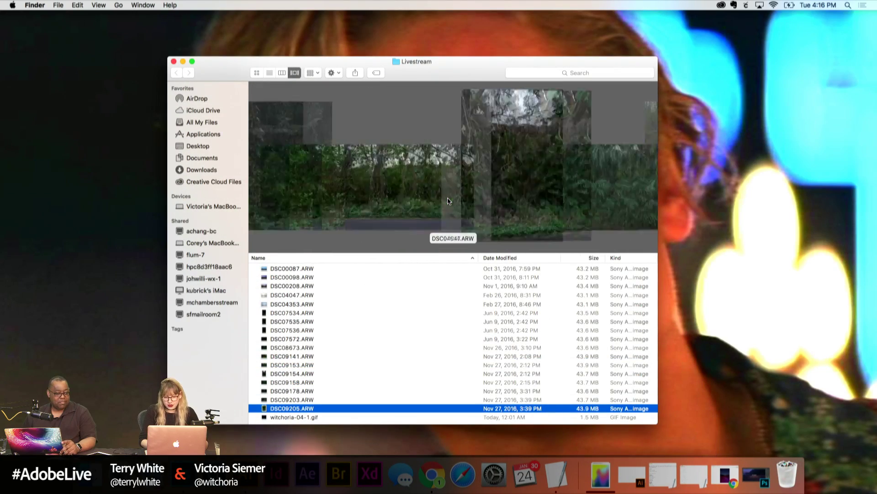
{"action": "scroll", "coordinate": [448, 201], "scroll_direction": "left", "scroll_amount": 8}
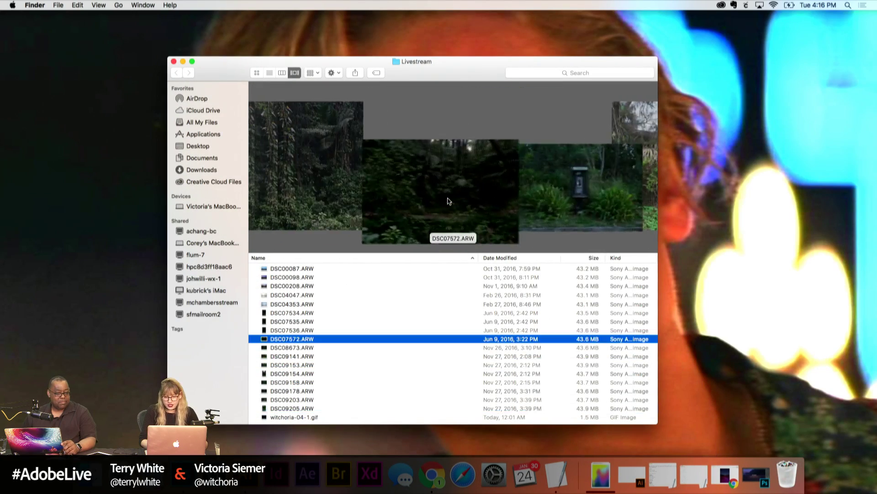
{"action": "scroll", "coordinate": [448, 201], "scroll_direction": "right", "scroll_amount": 3}
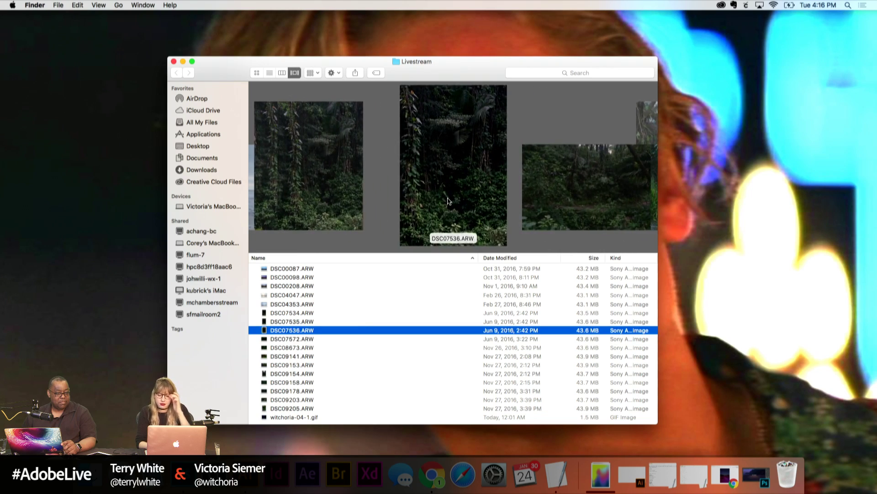
{"action": "scroll", "coordinate": [447, 202], "scroll_direction": "right", "scroll_amount": 10}
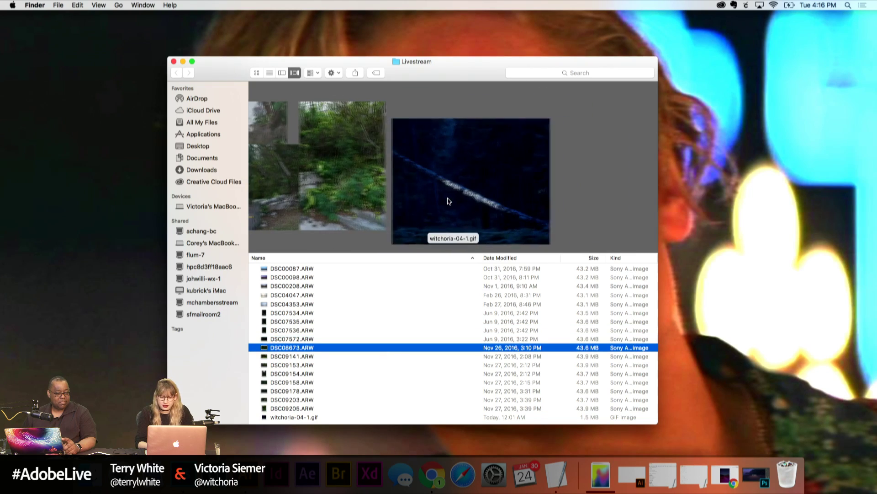
Step: Open witchoria-04-1.gif from the Livestream folder in the Chrome window and reposition that window
{"action": "left_click_drag", "start_coordinate": [471, 76], "coordinate": [664, 51]}
{"action": "left_click_drag", "start_coordinate": [615, 165], "coordinate": [431, 479]}
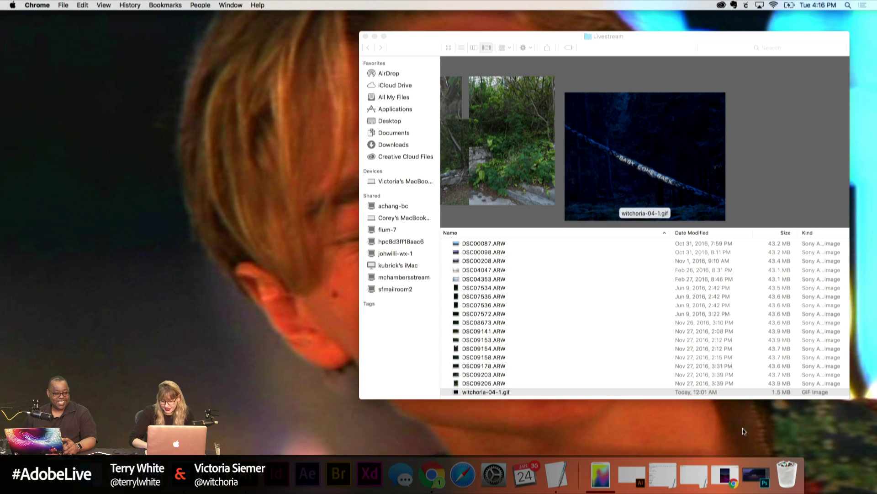
{"action": "left_click", "coordinate": [732, 470]}
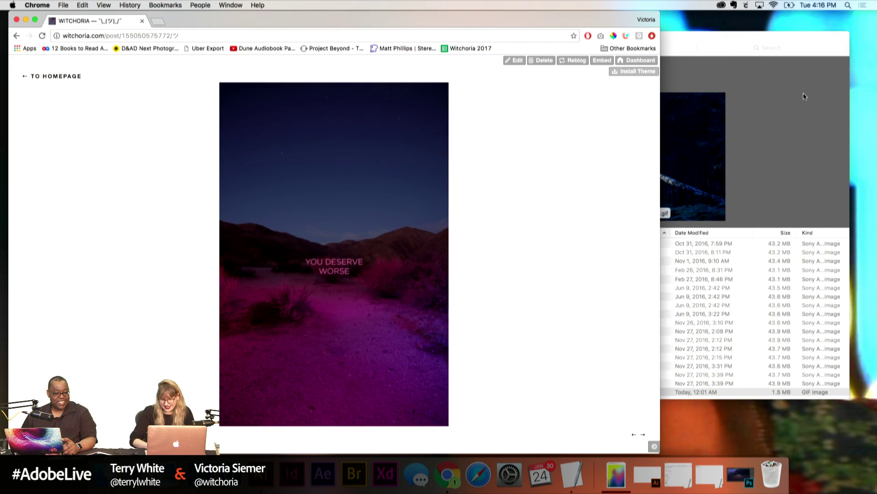
{"action": "left_click", "coordinate": [805, 96]}
{"action": "left_click_drag", "start_coordinate": [600, 155], "coordinate": [182, 214]}
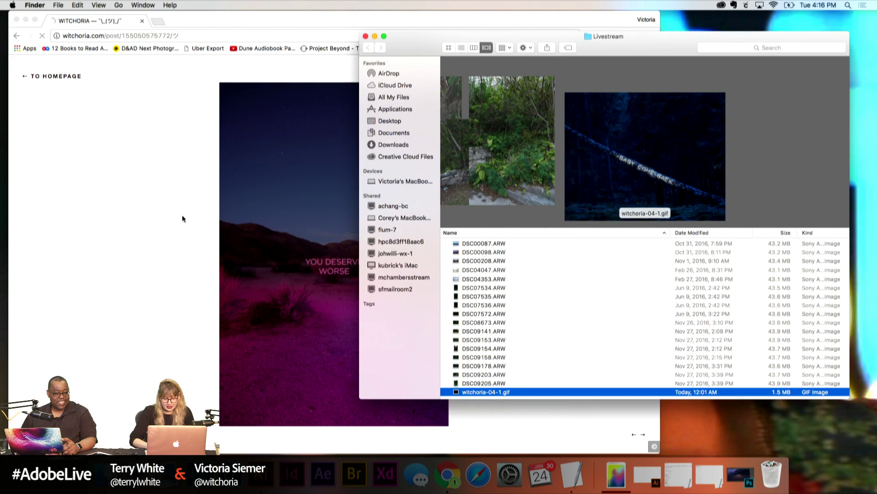
{"action": "left_click_drag", "start_coordinate": [370, 26], "coordinate": [483, 23]}
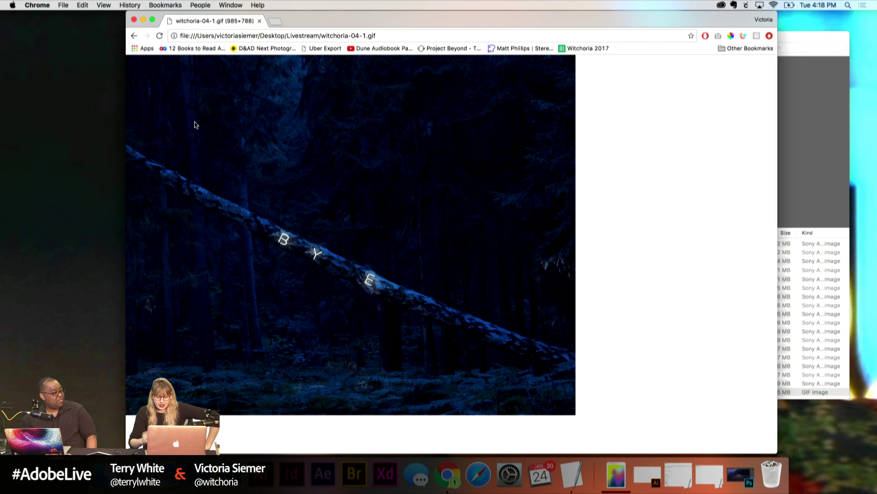
Step: Look through the phrase lists in the minimized neon and poem2017 notes, minimizing each one again
{"action": "left_click", "coordinate": [709, 475]}
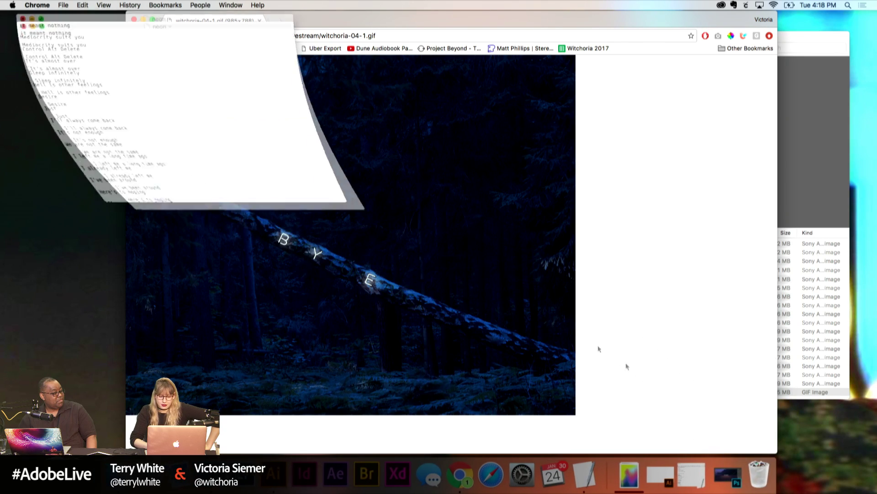
{"action": "scroll", "coordinate": [227, 236], "scroll_direction": "down", "scroll_amount": 20}
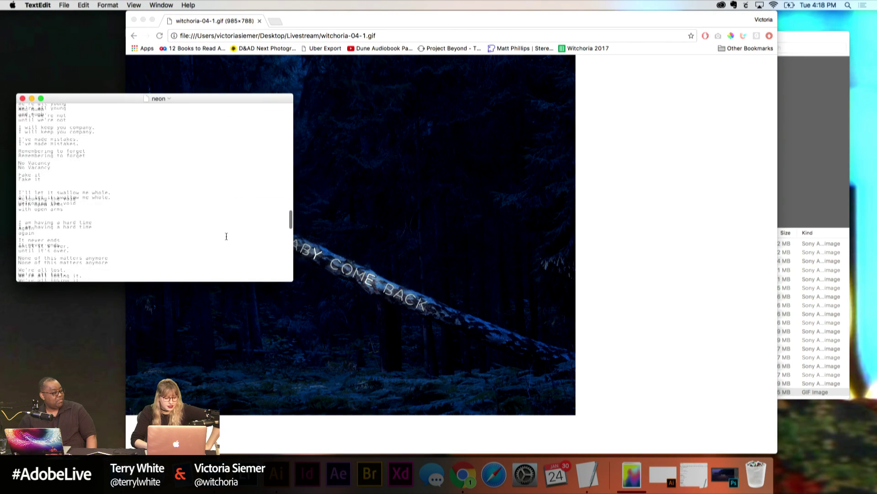
{"action": "left_click", "coordinate": [31, 99]}
{"action": "left_click", "coordinate": [678, 475]}
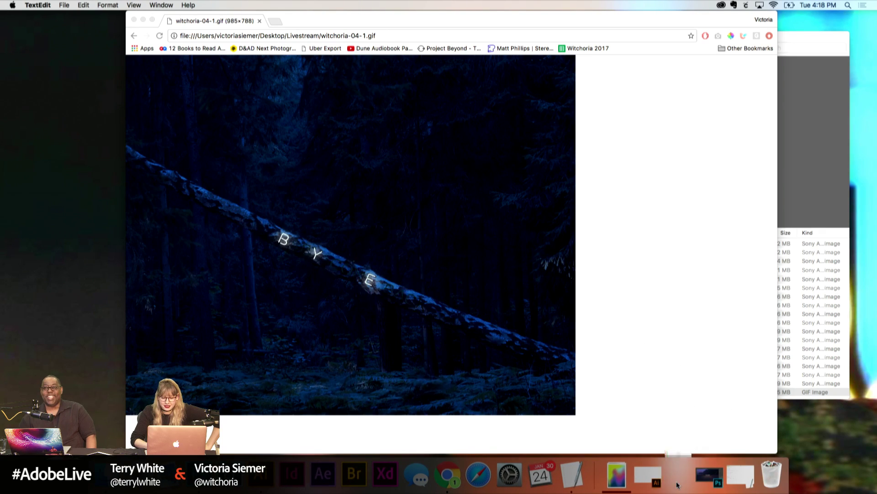
{"action": "scroll", "coordinate": [281, 245], "scroll_direction": "down", "scroll_amount": 10}
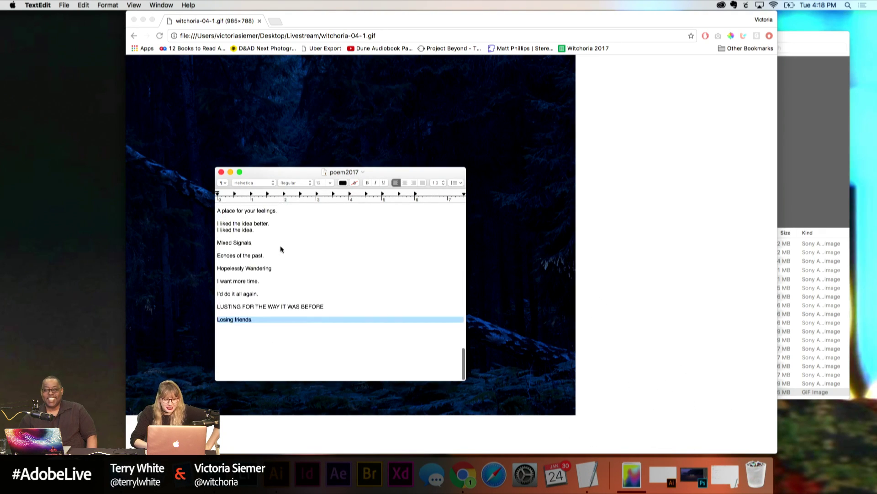
{"action": "left_click", "coordinate": [230, 172]}
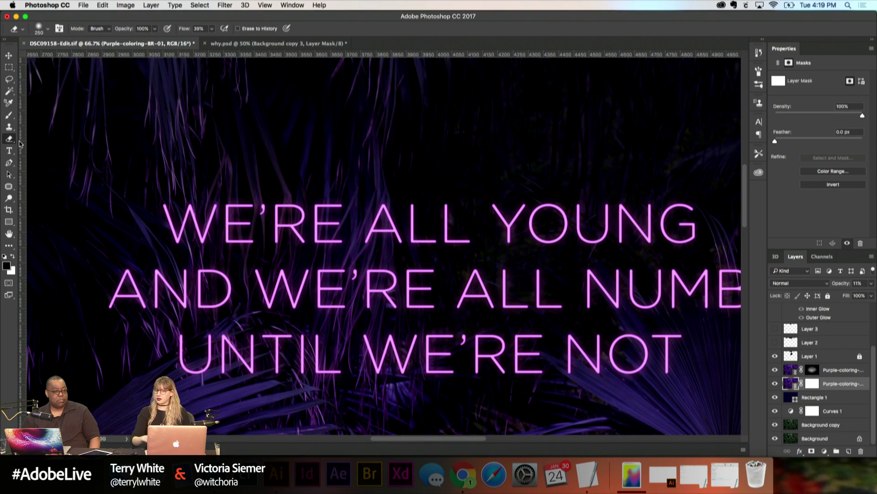
Step: Show the DSC09158-Edit.tif artwork zoomed out to 16.7% and switch to the why.psd document
{"action": "key", "text": "super+minus"}
{"action": "key", "text": "super+minus"}
{"action": "key", "text": "super+minus"}
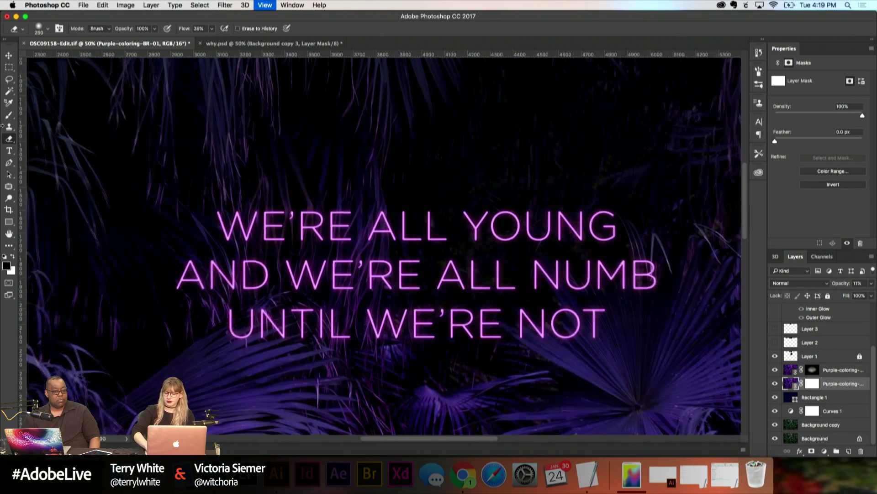
{"action": "key", "text": "super+minus"}
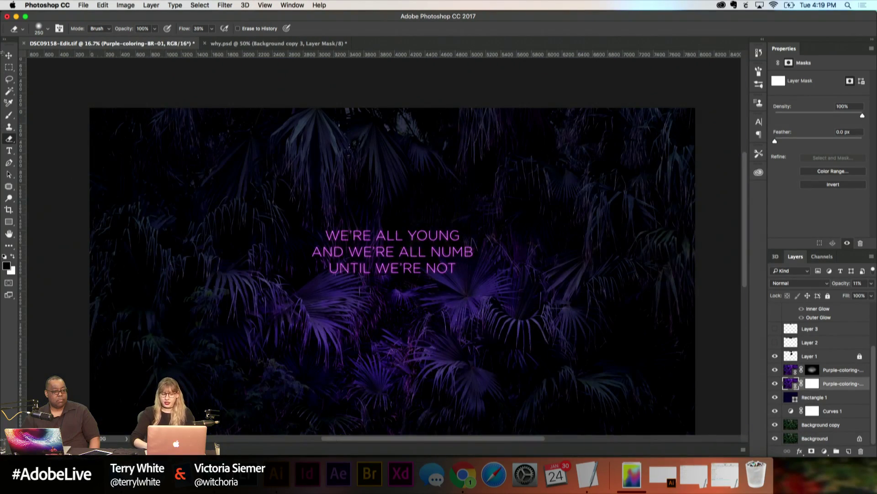
{"action": "left_click", "coordinate": [270, 44]}
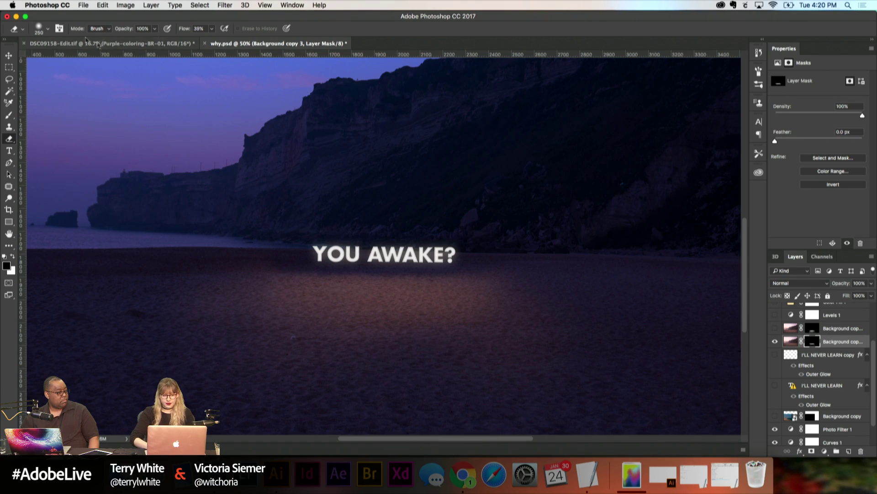
Step: Clear the Photoshop and witchoria-04-1.gif windows off the desktop and widen the Livestream folder window
{"action": "left_click", "coordinate": [16, 17]}
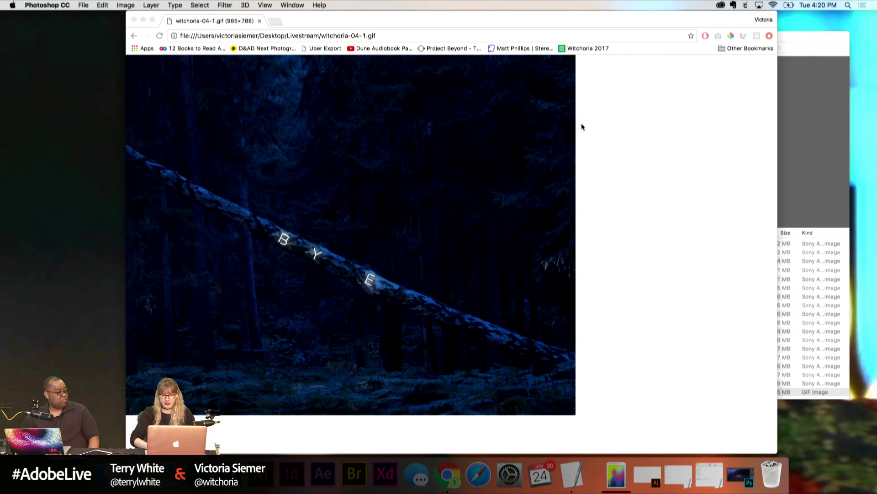
{"action": "left_click", "coordinate": [134, 19]}
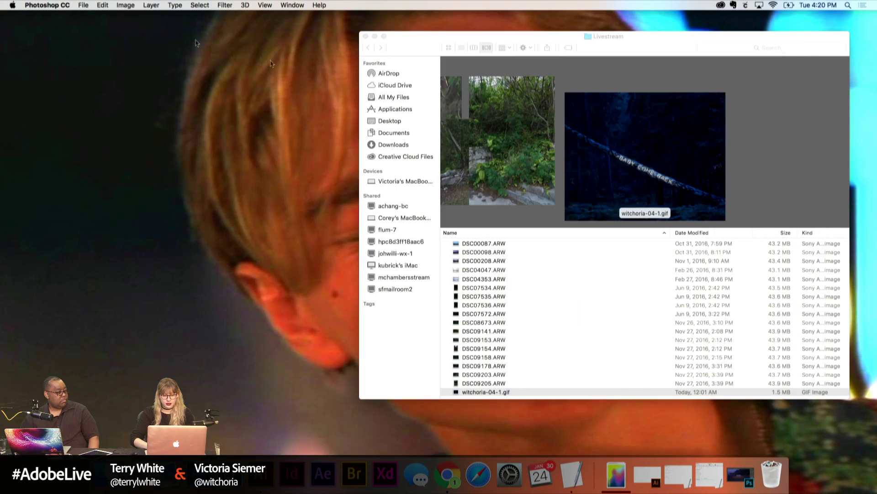
{"action": "left_click", "coordinate": [509, 167]}
{"action": "left_click_drag", "start_coordinate": [359, 164], "coordinate": [58, 145]}
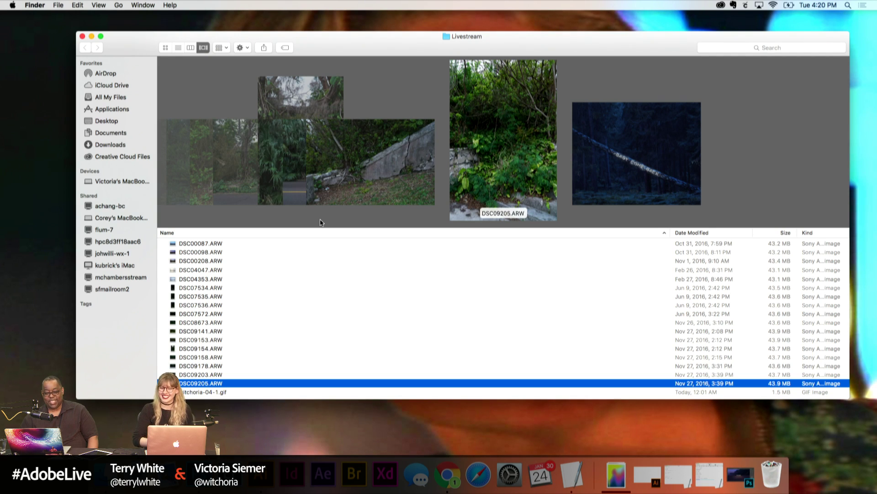
Step: Browse the Livestream photo previews back to the desert sunset DSC00098.ARW and forward to the forest photo DSC07535.ARW
{"action": "key", "text": "Up"}
{"action": "key", "text": "Up"}
{"action": "key", "text": "Up"}
{"action": "key", "text": "Up"}
{"action": "key", "text": "Up"}
{"action": "key", "text": "Up"}
{"action": "key", "text": "Up"}
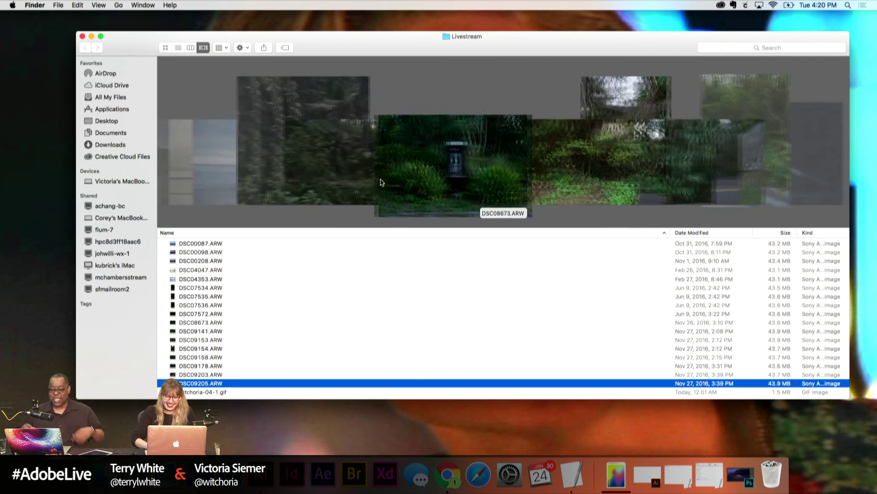
{"action": "scroll", "coordinate": [465, 195], "scroll_direction": "left", "scroll_amount": 8}
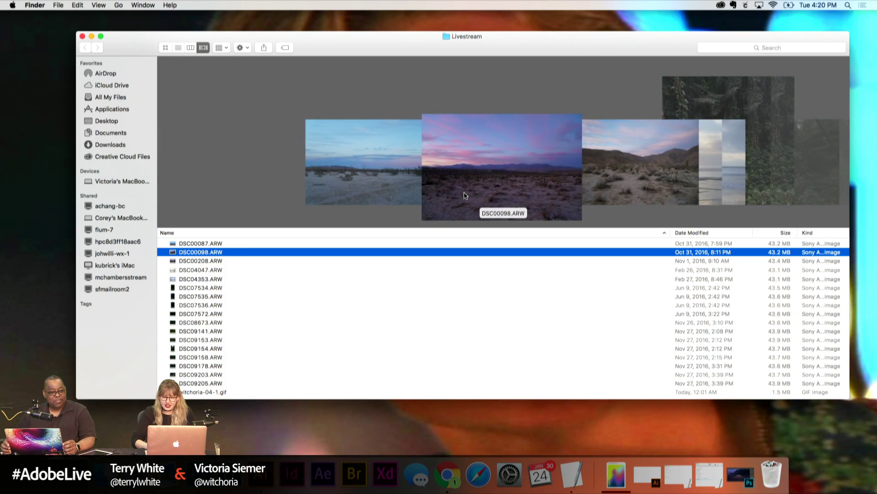
{"action": "scroll", "coordinate": [465, 196], "scroll_direction": "right", "scroll_amount": 4}
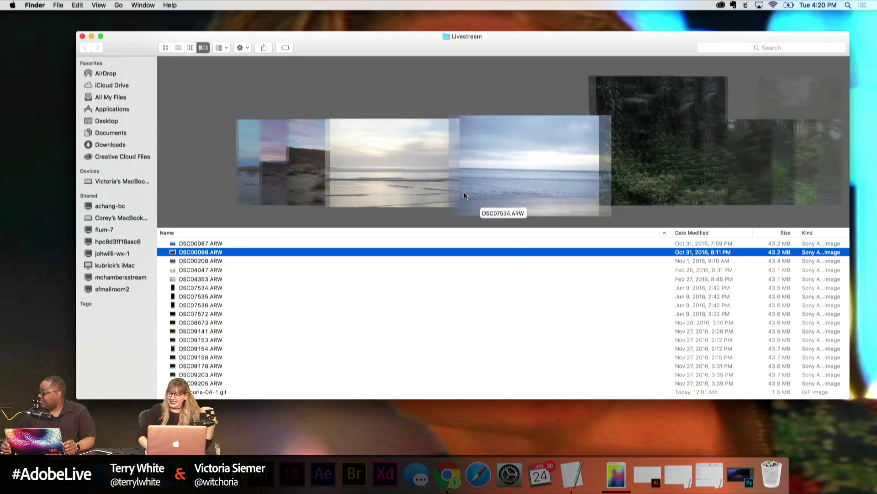
{"action": "scroll", "coordinate": [465, 195], "scroll_direction": "right", "scroll_amount": 1}
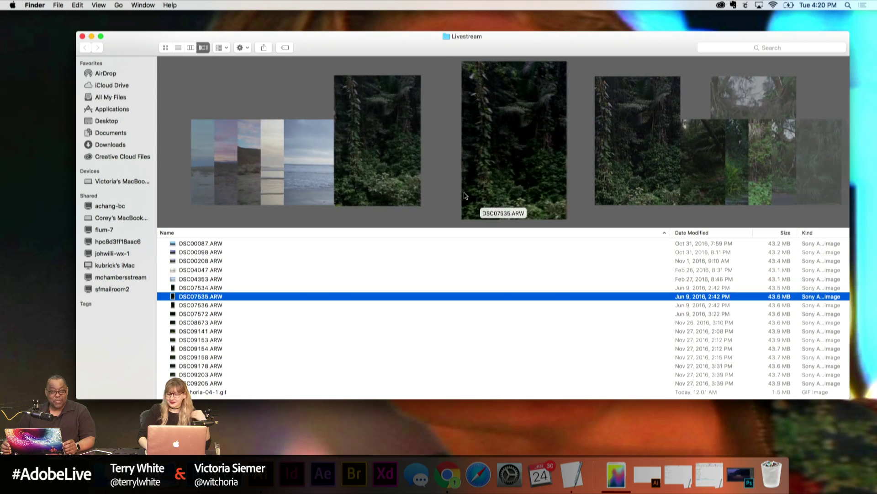
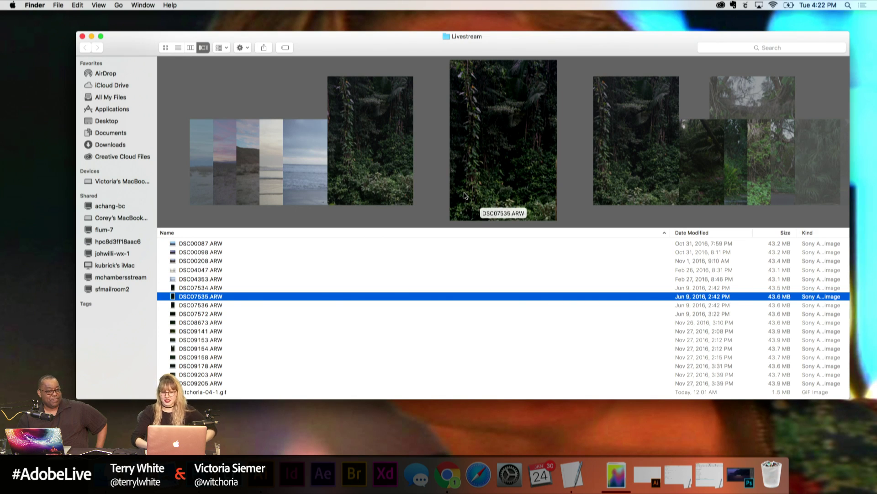
Step: Browse the previews from the forest photos toward the start of the folder and down to the phone booth photo DSC08673.ARW
{"action": "key", "text": "Up"}
{"action": "key", "text": "Up"}
{"action": "key", "text": "Up"}
{"action": "key", "text": "Up"}
{"action": "key", "text": "Up"}
{"action": "key", "text": "Up"}
{"action": "key", "text": "Down"}
{"action": "key", "text": "Down"}
{"action": "key", "text": "Down"}
{"action": "key", "text": "Down"}
{"action": "key", "text": "Down"}
{"action": "key", "text": "Down"}
{"action": "key", "text": "Down"}
{"action": "key", "text": "Down"}
{"action": "key", "text": "Down"}
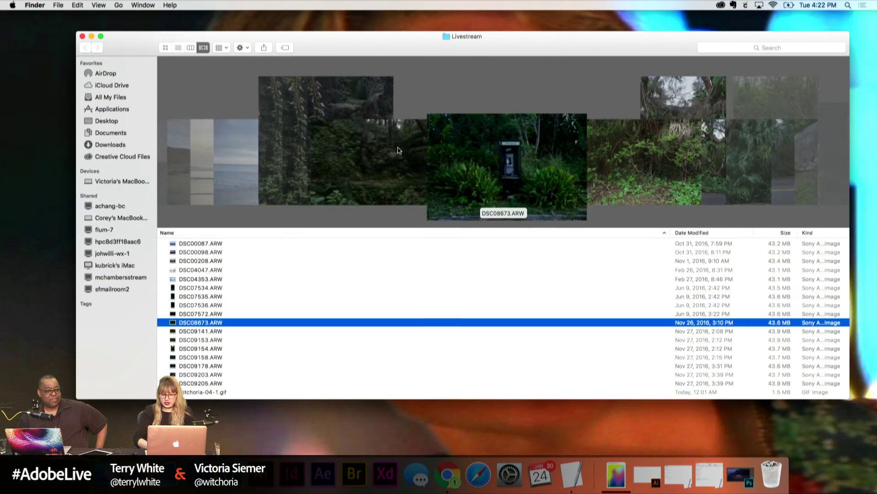
Step: Step back through the previews from the phone booth photo to the first desert photo, DSC00087.ARW
{"action": "key", "text": "Up"}
{"action": "key", "text": "Up"}
{"action": "key", "text": "Up"}
{"action": "key", "text": "Up"}
{"action": "key", "text": "Up"}
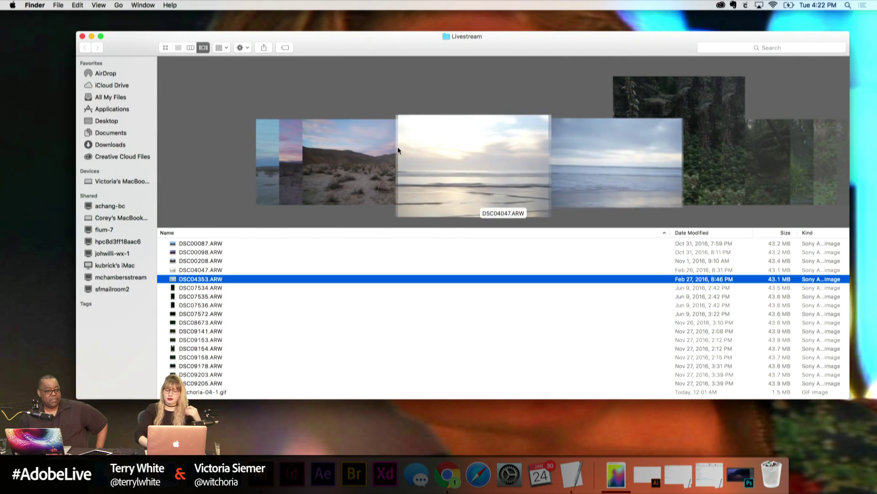
{"action": "key", "text": "Up"}
{"action": "scroll", "coordinate": [380, 135], "scroll_direction": "left", "scroll_amount": 5}
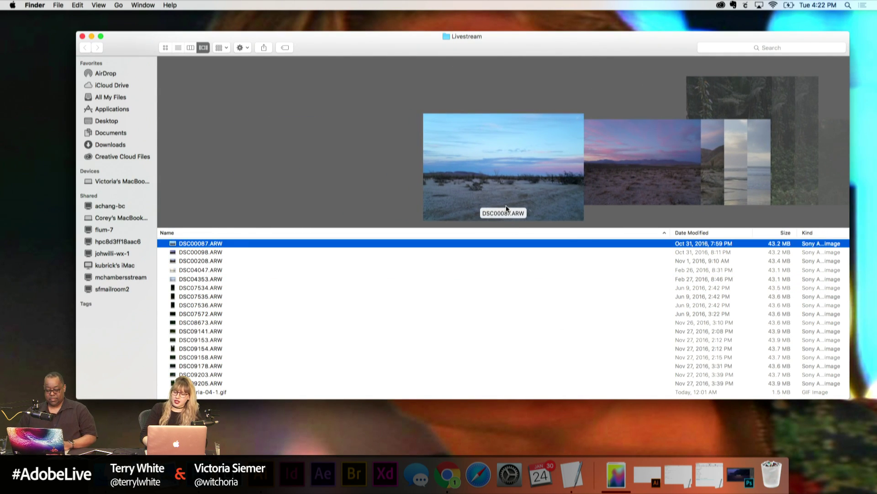
Step: Compare the previews of the beach, forest and desert photos, finishing on DSC00098.ARW
{"action": "scroll", "coordinate": [506, 204], "scroll_direction": "right", "scroll_amount": 3}
{"action": "scroll", "coordinate": [610, 176], "scroll_direction": "right", "scroll_amount": 2}
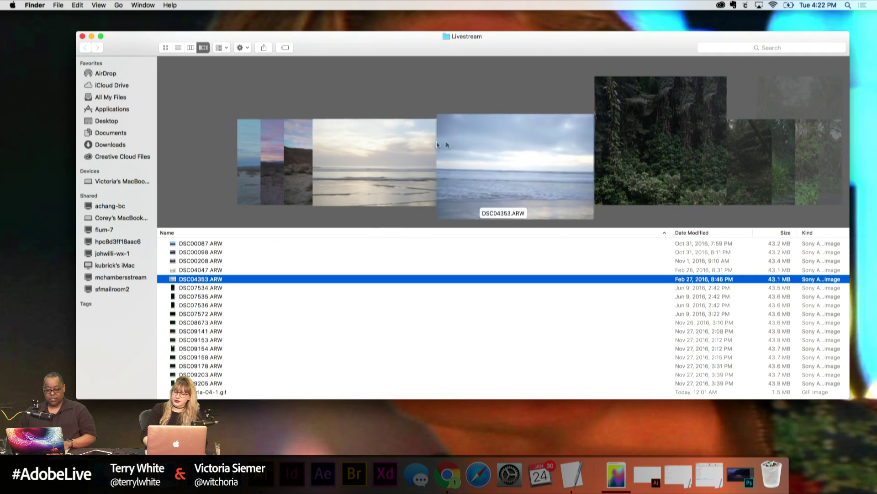
{"action": "scroll", "coordinate": [613, 183], "scroll_direction": "left", "scroll_amount": 2}
{"action": "left_click", "coordinate": [615, 190]}
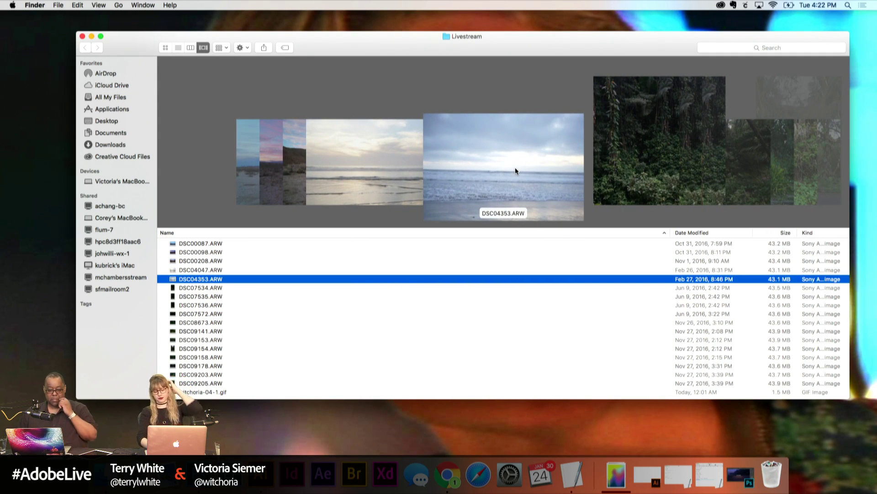
{"action": "scroll", "coordinate": [515, 171], "scroll_direction": "right", "scroll_amount": 1}
{"action": "scroll", "coordinate": [516, 171], "scroll_direction": "right", "scroll_amount": 4}
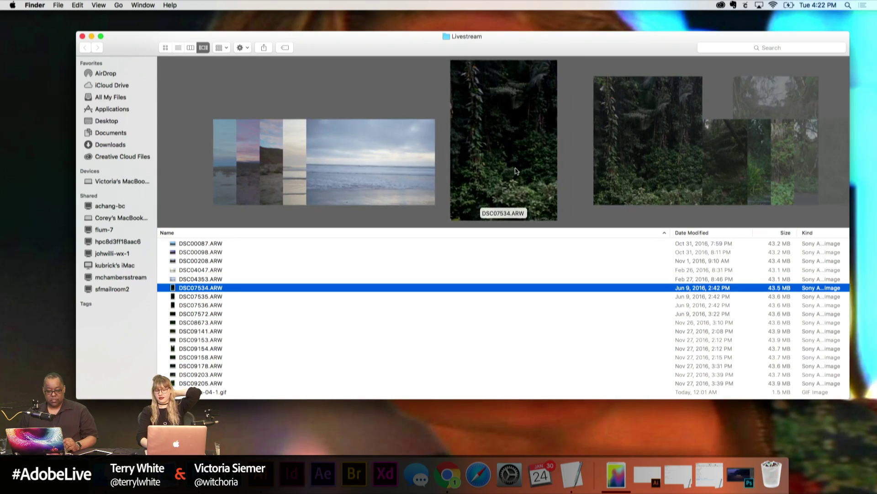
{"action": "scroll", "coordinate": [515, 171], "scroll_direction": "right", "scroll_amount": 9}
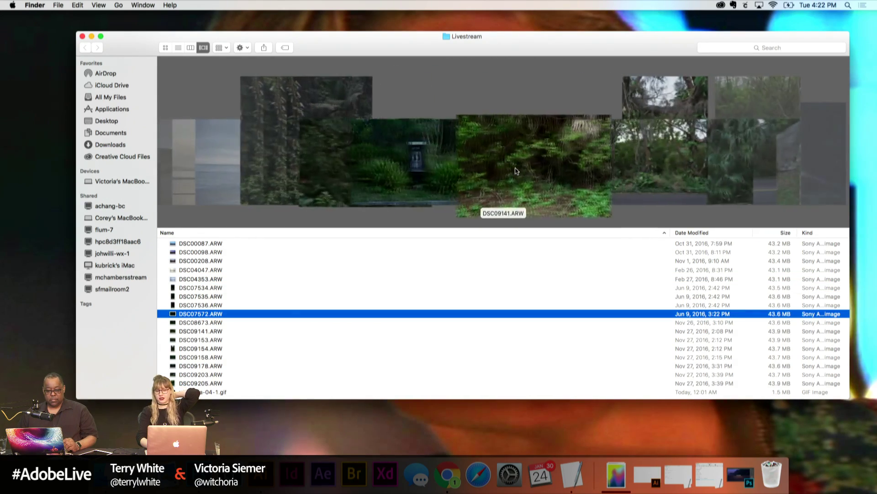
{"action": "scroll", "coordinate": [516, 171], "scroll_direction": "left", "scroll_amount": 17}
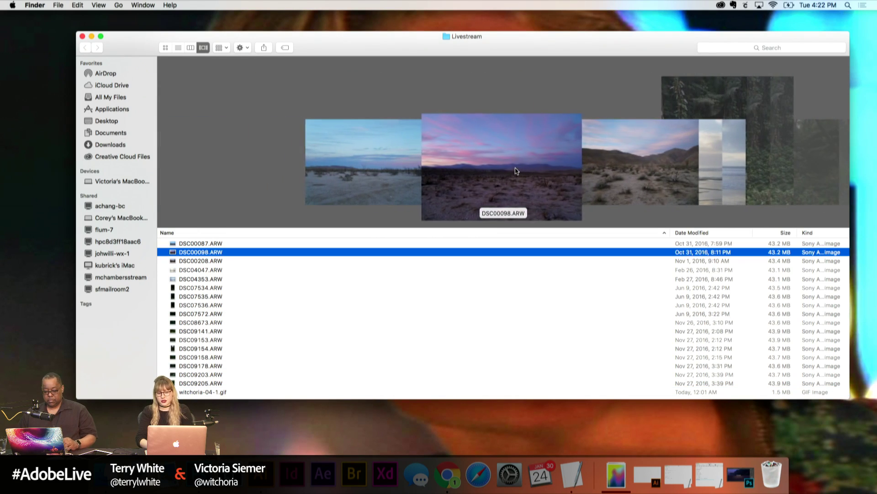
{"action": "scroll", "coordinate": [515, 171], "scroll_direction": "left", "scroll_amount": 1}
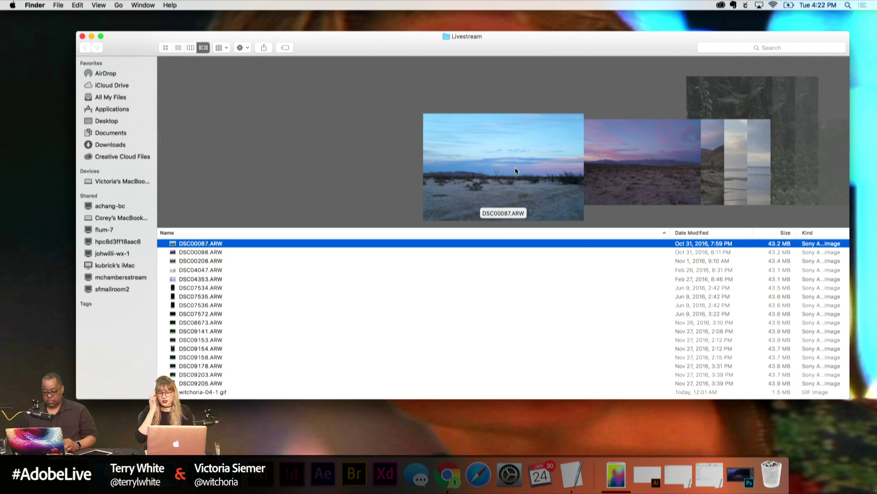
{"action": "scroll", "coordinate": [533, 164], "scroll_direction": "right", "scroll_amount": 1}
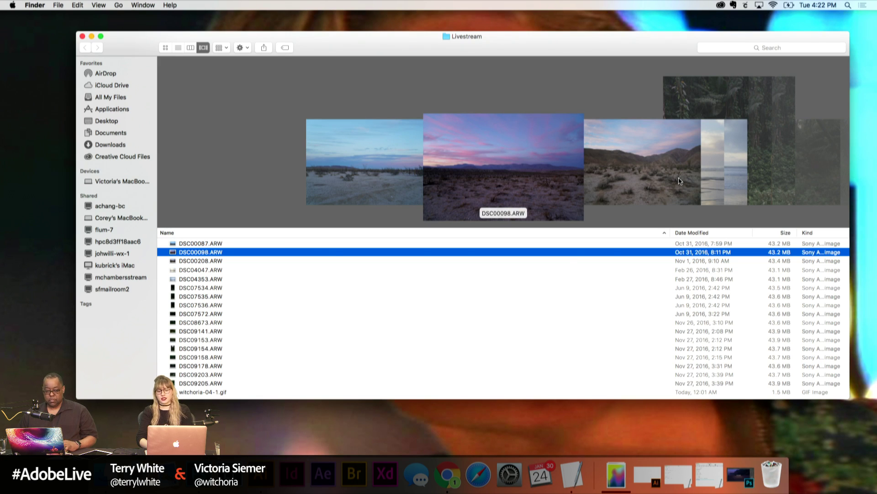
Step: Open witchoria.com in a new Chrome window
{"action": "left_click", "coordinate": [437, 480]}
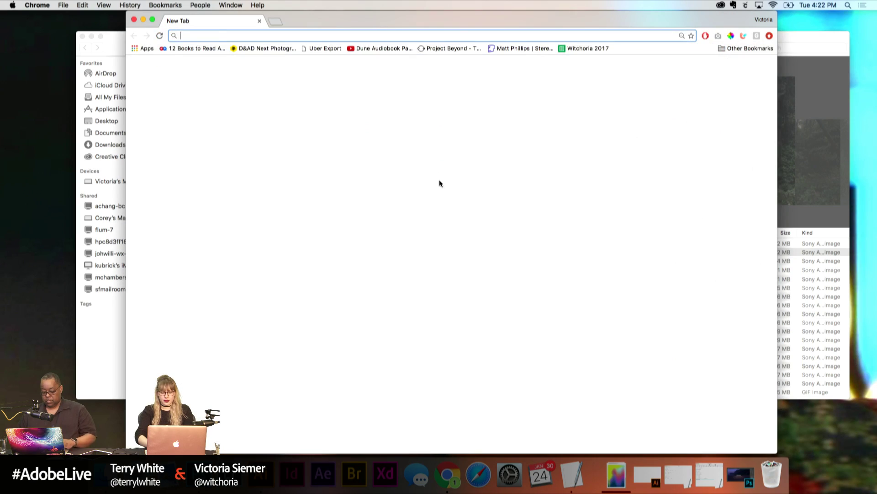
{"action": "type", "text": "witch"}
{"action": "key", "text": "Return"}
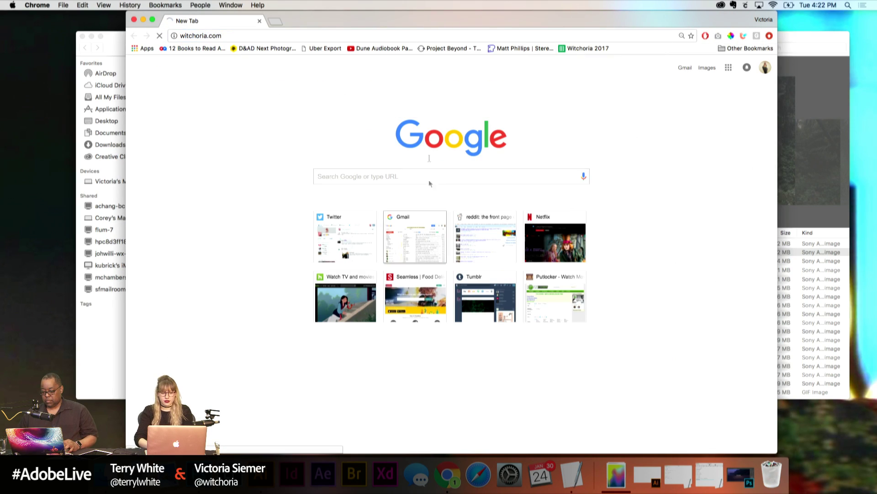
Step: Look through the artworks on the portfolio homepage and open the bent seascape post dated 09.20.16
{"action": "scroll", "coordinate": [366, 222], "scroll_direction": "down", "scroll_amount": 8}
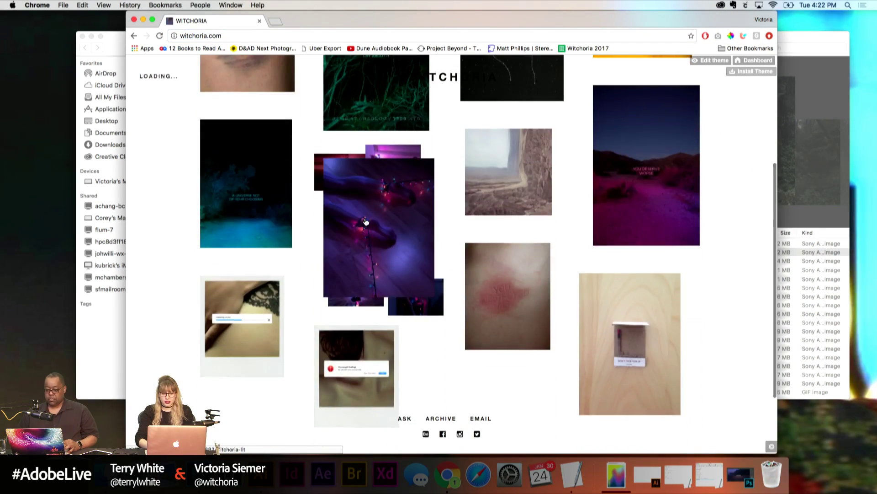
{"action": "scroll", "coordinate": [366, 222], "scroll_direction": "down", "scroll_amount": 4}
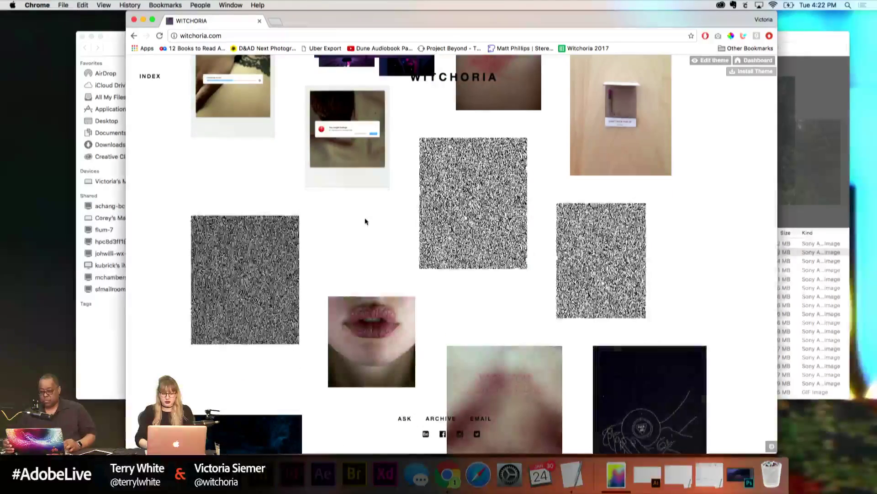
{"action": "scroll", "coordinate": [365, 217], "scroll_direction": "down", "scroll_amount": 4}
{"action": "scroll", "coordinate": [364, 218], "scroll_direction": "down", "scroll_amount": 6}
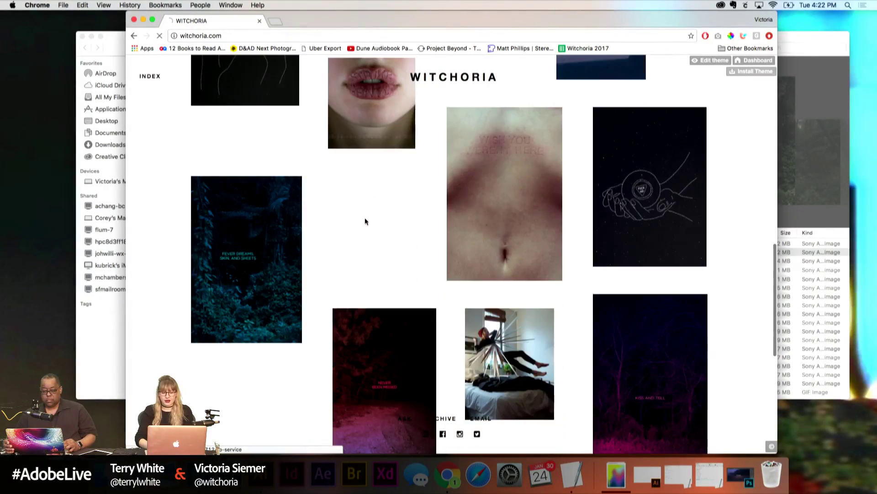
{"action": "scroll", "coordinate": [357, 283], "scroll_direction": "down", "scroll_amount": 10}
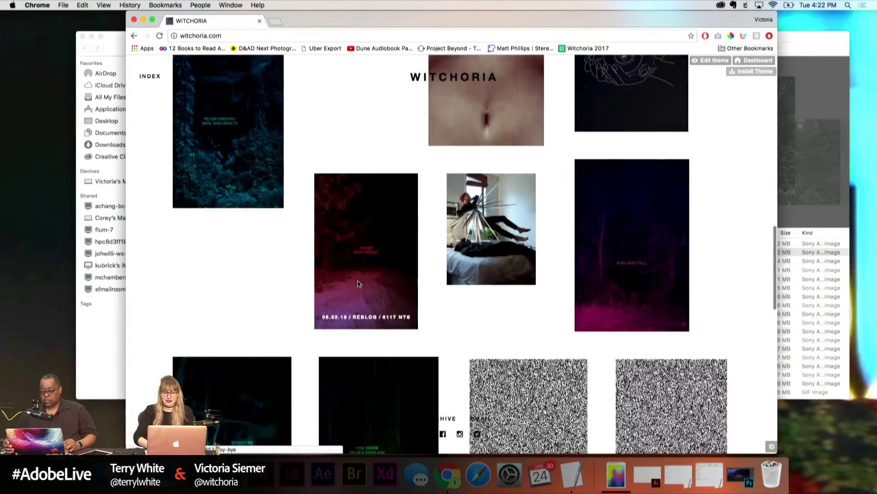
{"action": "scroll", "coordinate": [358, 284], "scroll_direction": "down", "scroll_amount": 8}
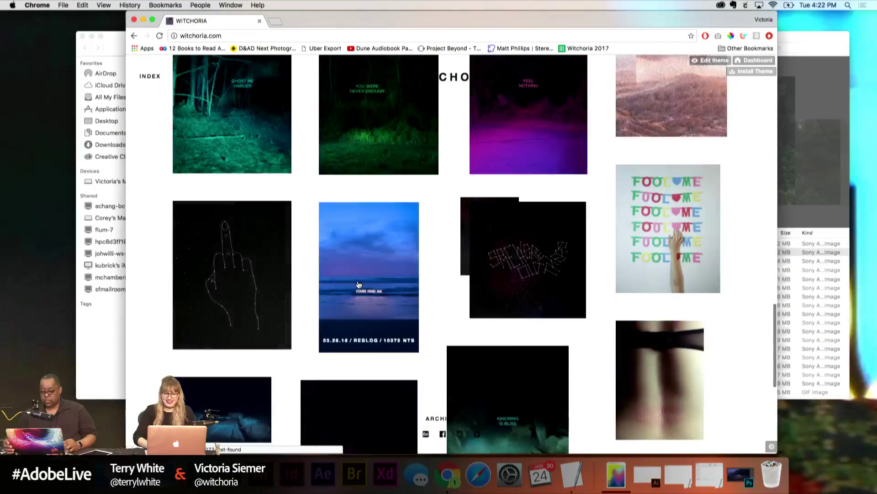
{"action": "scroll", "coordinate": [359, 285], "scroll_direction": "up", "scroll_amount": 20}
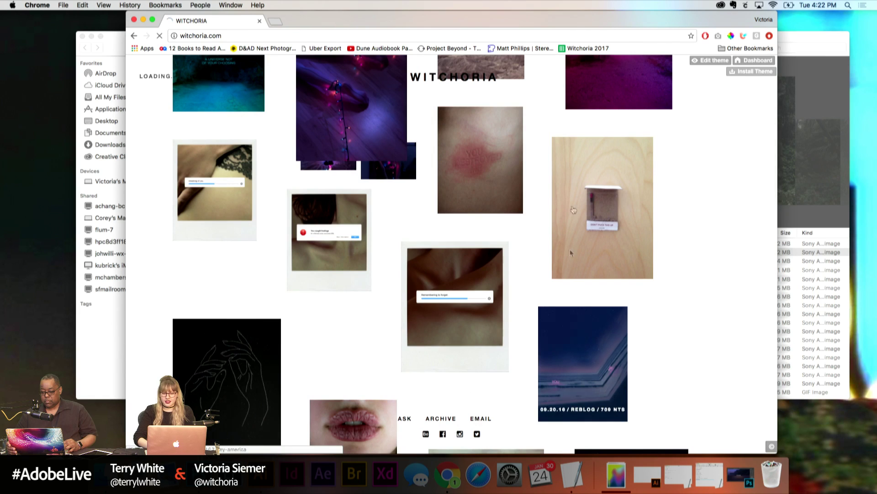
{"action": "left_click", "coordinate": [564, 348]}
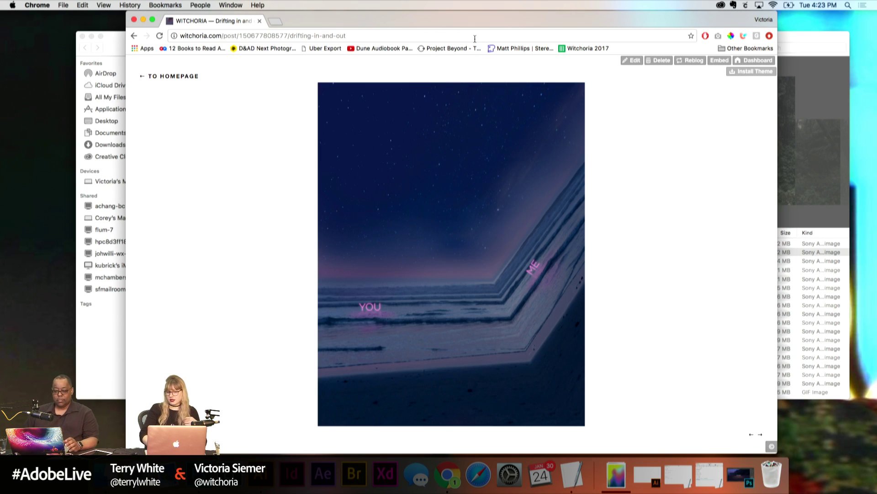
Step: Minimize the witchoria.com window and browse the Livestream folder previews forward to the broken wall photo, DSC09203.ARW
{"action": "left_click", "coordinate": [143, 20]}
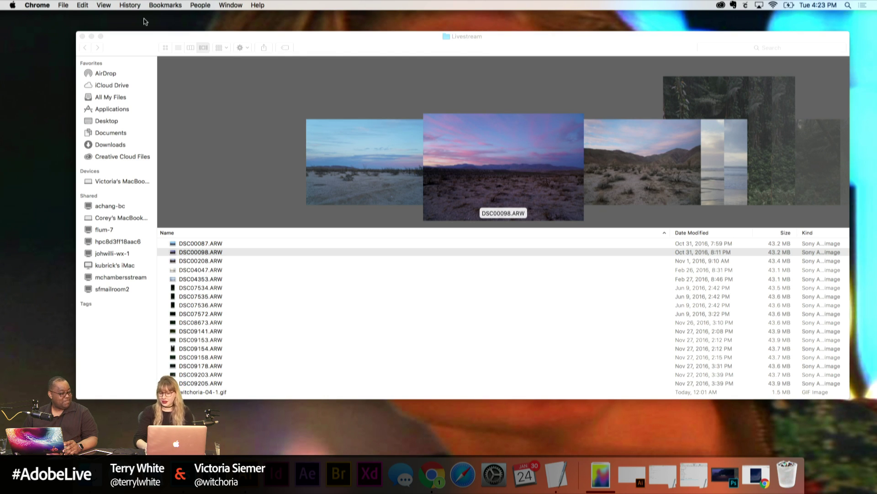
{"action": "key", "text": "Down"}
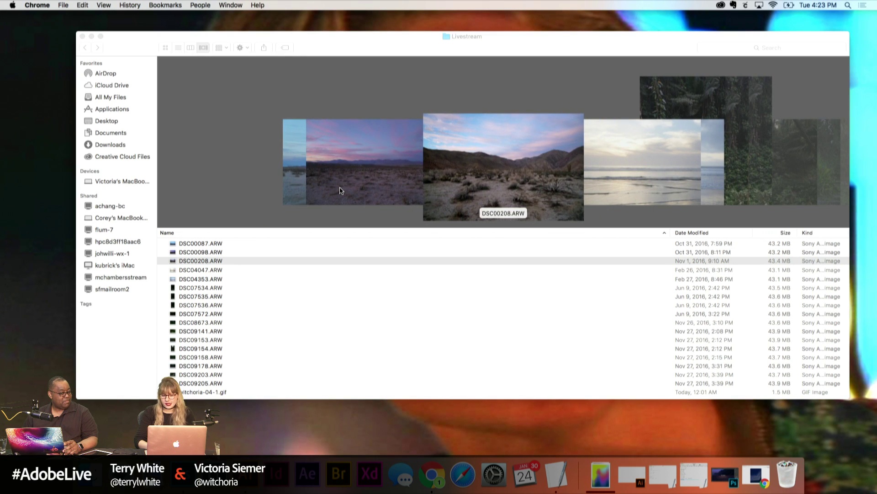
{"action": "key", "text": "Down"}
{"action": "key", "text": "Down"}
{"action": "key", "text": "Down"}
{"action": "key", "text": "Down"}
{"action": "key", "text": "Down"}
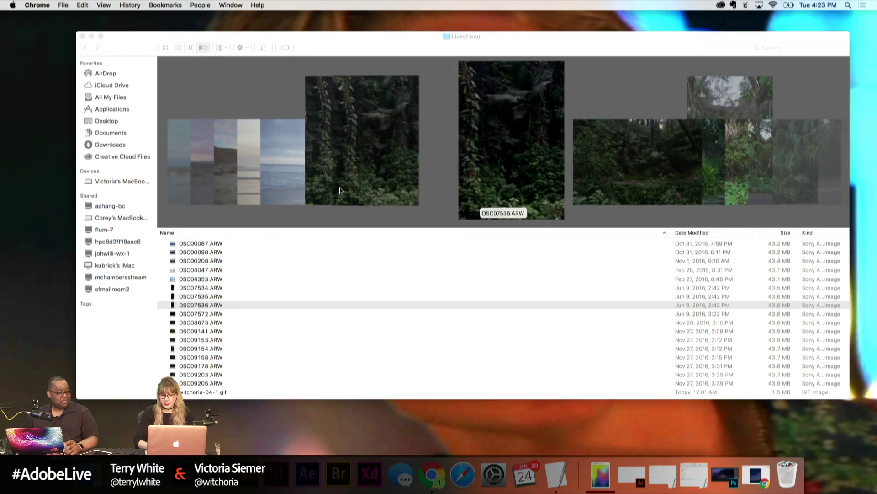
{"action": "key", "text": "Down"}
{"action": "key", "text": "Down"}
{"action": "key", "text": "Down"}
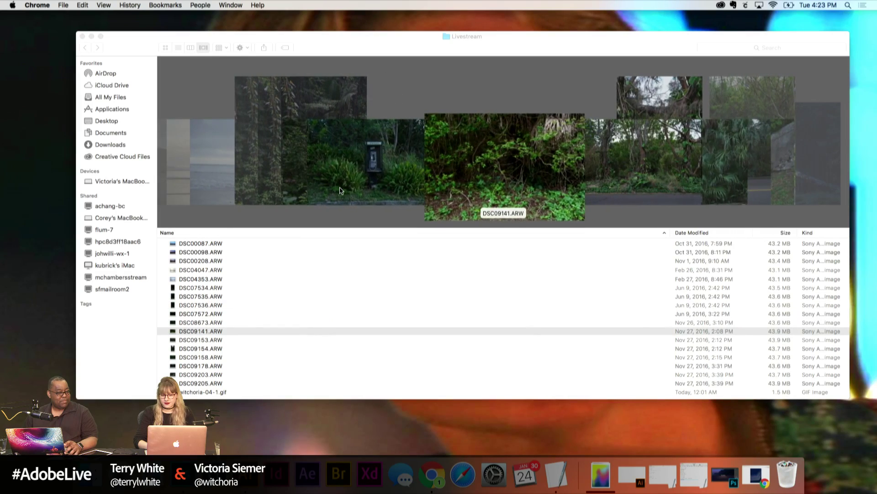
{"action": "key", "text": "Down"}
{"action": "key", "text": "Down"}
{"action": "key", "text": "Down"}
{"action": "key", "text": "Down"}
{"action": "key", "text": "Down"}
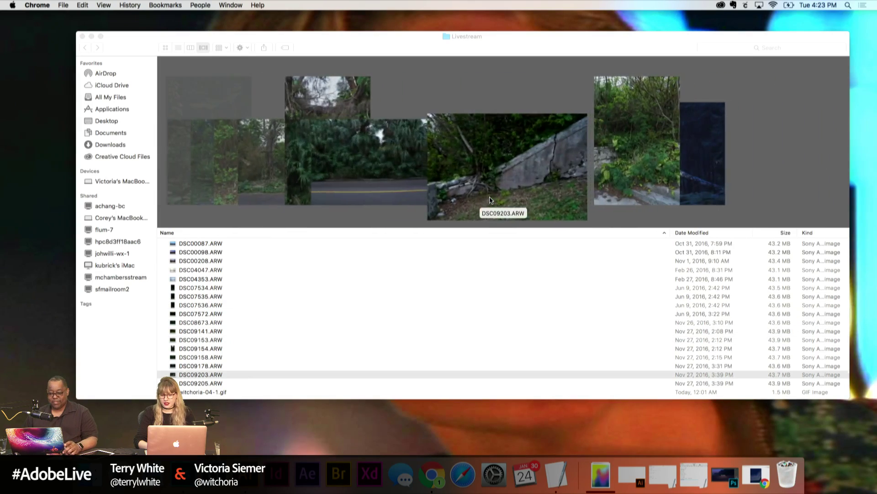
Step: Return to the dark forest previews, stopping on DSC07572.ARW, and raise the display brightness to maximum
{"action": "key", "text": "Up"}
{"action": "key", "text": "Up"}
{"action": "key", "text": "Up"}
{"action": "key", "text": "Up"}
{"action": "key", "text": "Up"}
{"action": "key", "text": "Up"}
{"action": "key", "text": "Up"}
{"action": "key", "text": "Up"}
{"action": "key", "text": "Up"}
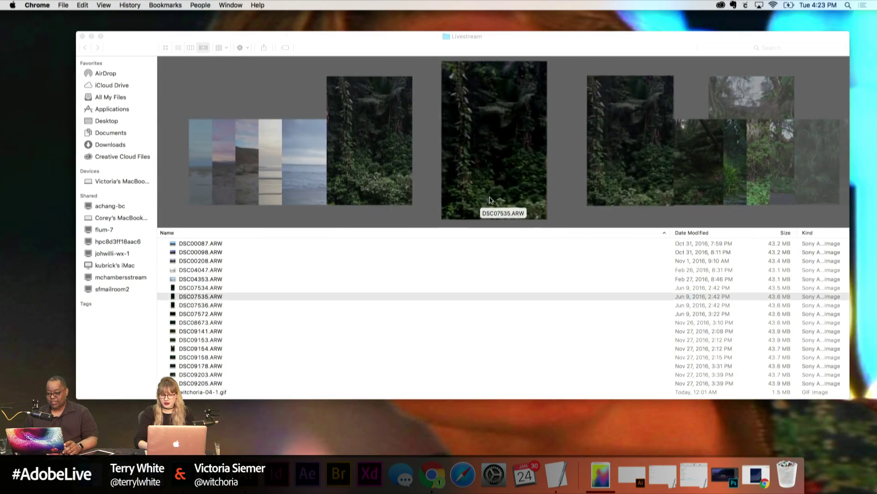
{"action": "key", "text": "Down"}
{"action": "key", "text": "Down"}
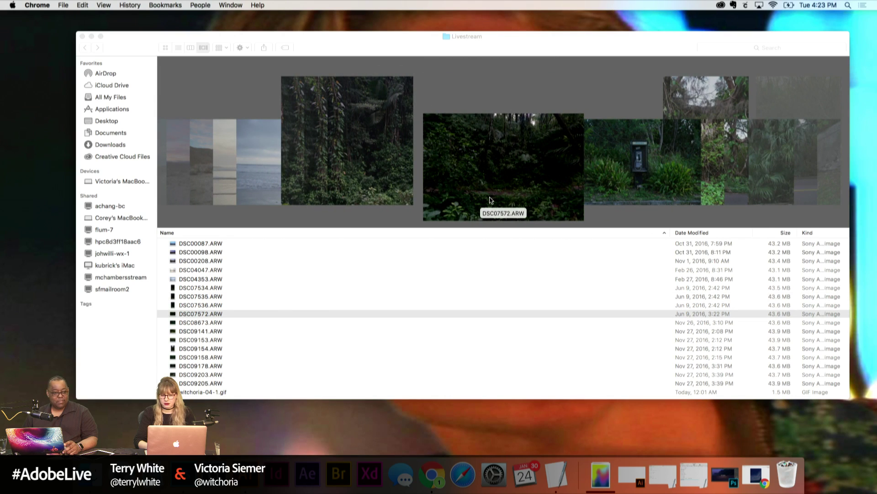
{"action": "key", "text": "XF86MonBrightnessUp"}
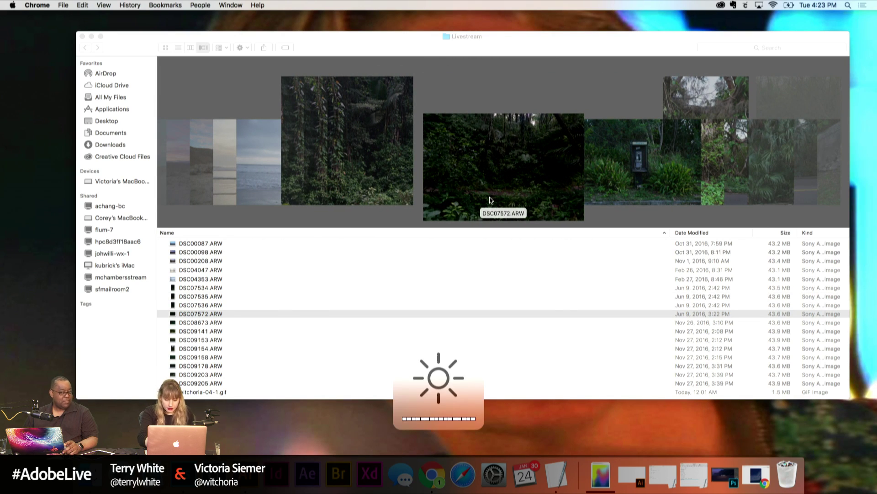
Step: Compare the forest previews again from DSC07534.ARW through to the green undergrowth photo, DSC09141.ARW
{"action": "key", "text": "Up"}
{"action": "key", "text": "Up"}
{"action": "key", "text": "Up"}
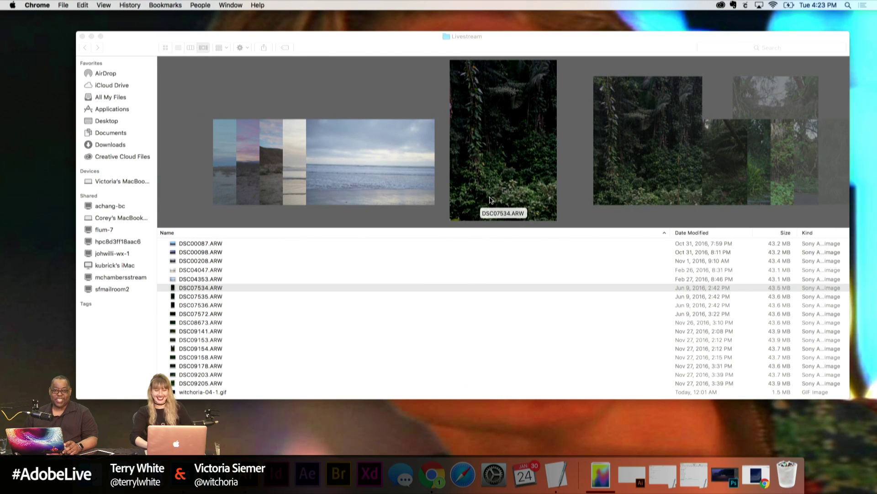
{"action": "key", "text": "Down"}
{"action": "key", "text": "Down"}
{"action": "key", "text": "Down"}
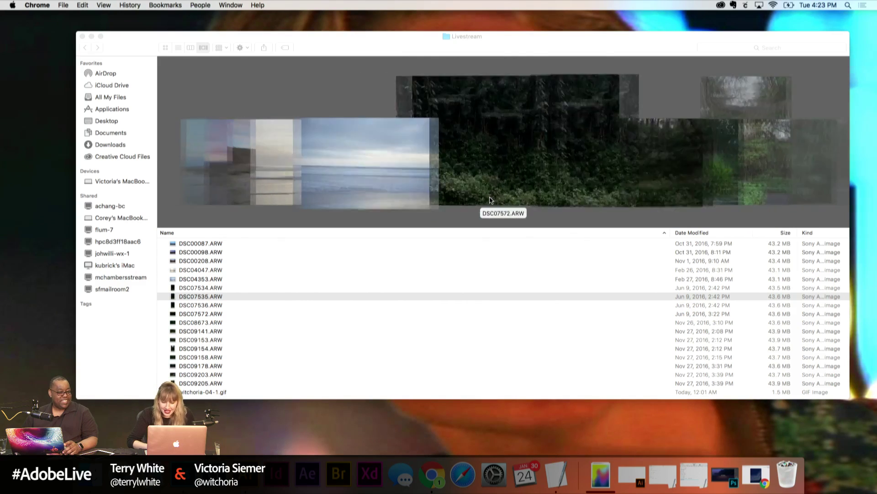
{"action": "key", "text": "Down"}
{"action": "key", "text": "Down"}
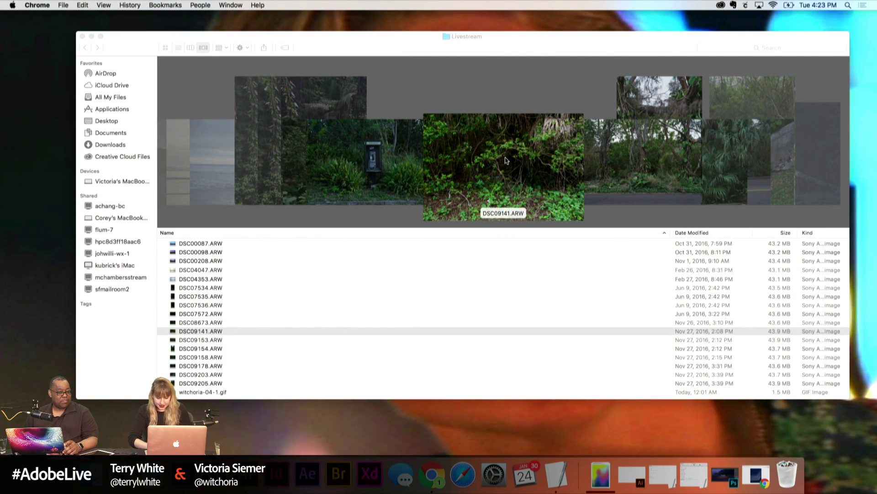
Step: Switch to Lightroom using DSC09141.ARW, bring its window into view, and choose the Desktop's Livestream folder to add to the catalog
{"action": "left_click_drag", "start_coordinate": [505, 160], "coordinate": [225, 473]}
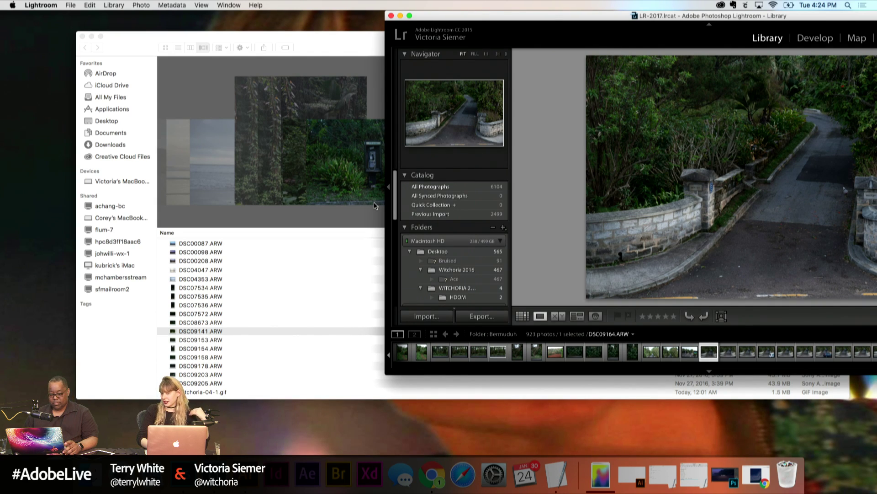
{"action": "left_click_drag", "start_coordinate": [562, 15], "coordinate": [410, 36]}
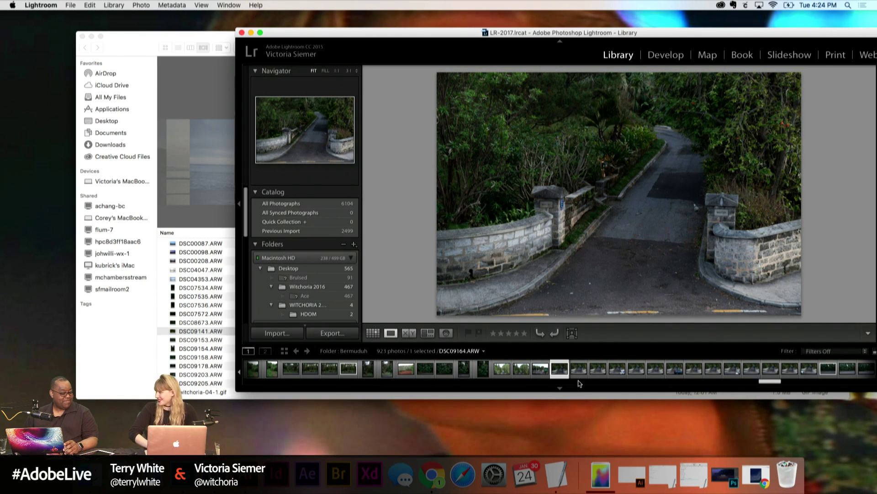
{"action": "left_click", "coordinate": [284, 268]}
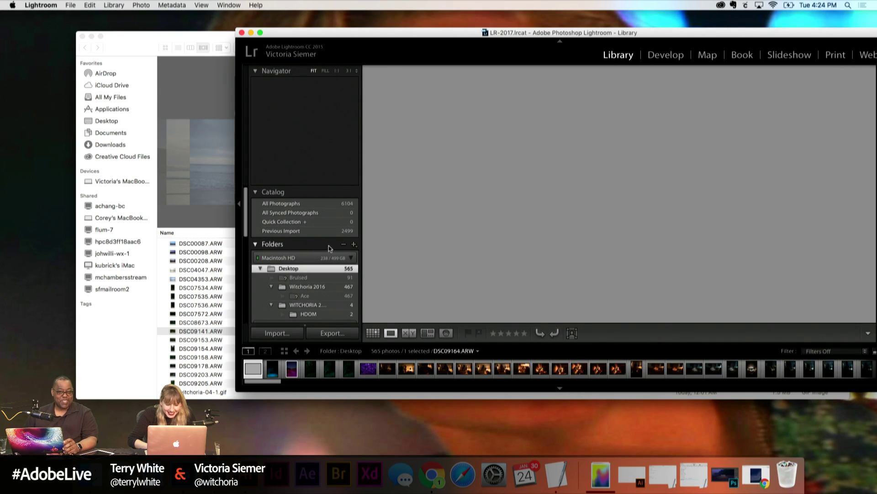
{"action": "left_click", "coordinate": [354, 244]}
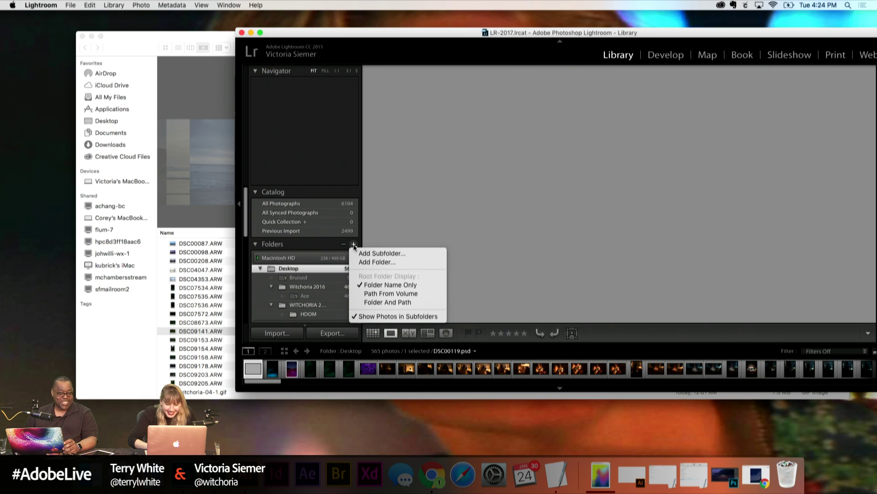
{"action": "left_click", "coordinate": [391, 262]}
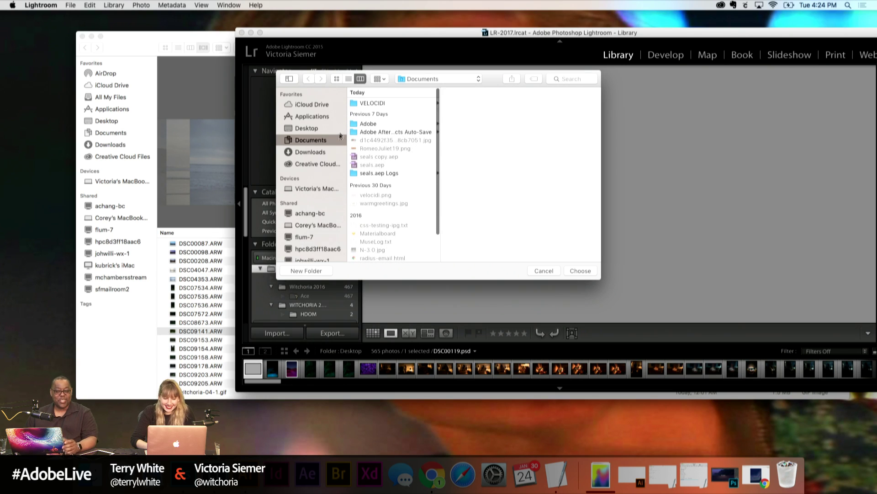
{"action": "left_click", "coordinate": [304, 131]}
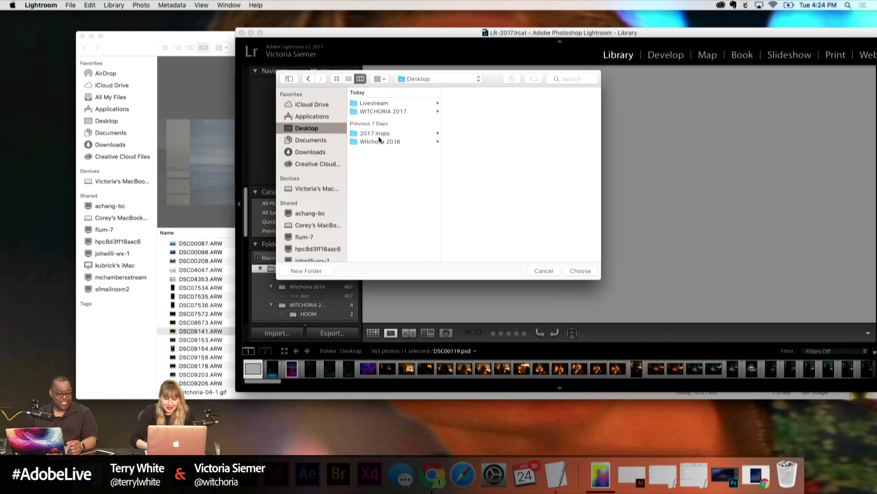
{"action": "left_click", "coordinate": [373, 104]}
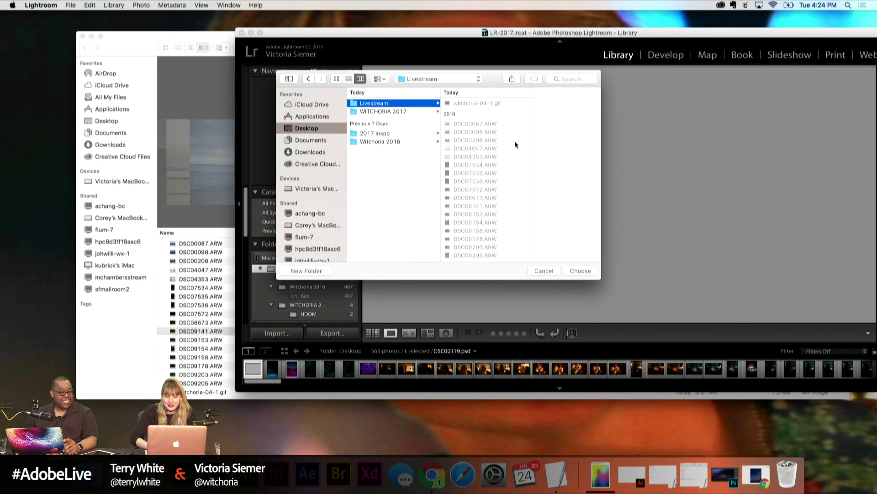
{"action": "left_click", "coordinate": [580, 270]}
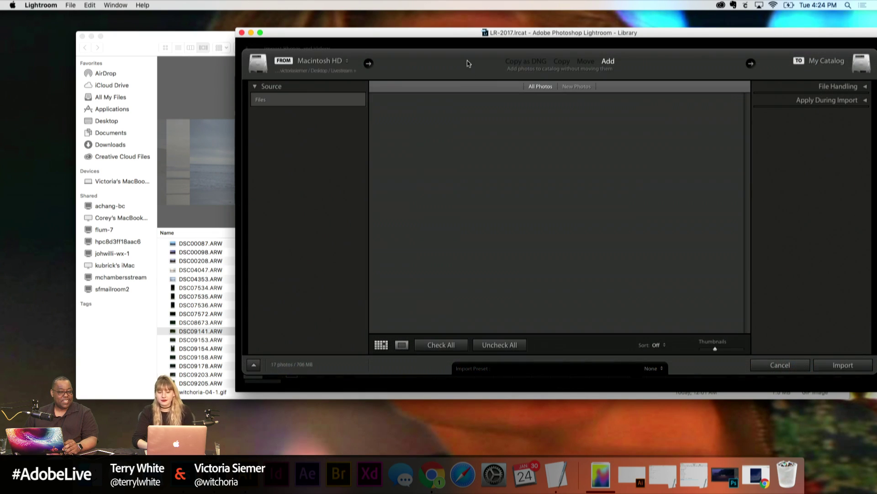
Step: Enlarge the Lightroom window to check the Livestream photos in loupe and grid views, and cancel the import
{"action": "left_click_drag", "start_coordinate": [443, 34], "coordinate": [227, 19]}
{"action": "left_click_drag", "start_coordinate": [670, 376], "coordinate": [846, 453]}
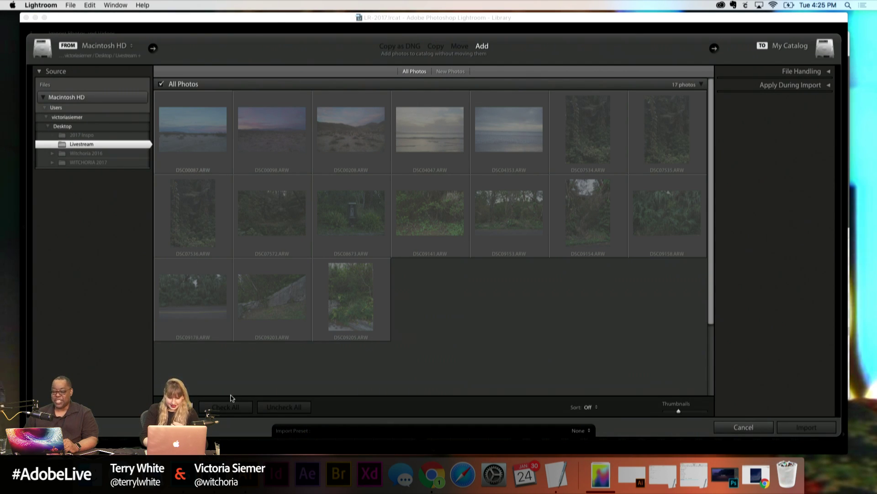
{"action": "key", "text": "e"}
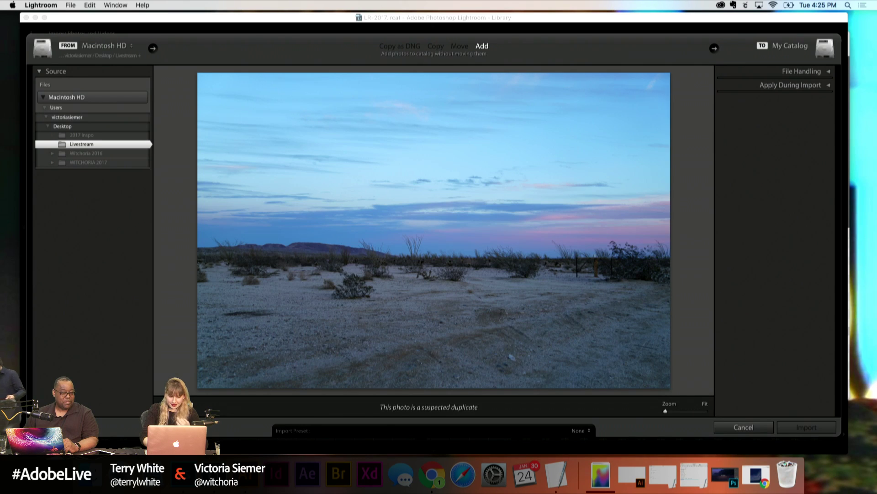
{"action": "key", "text": "g"}
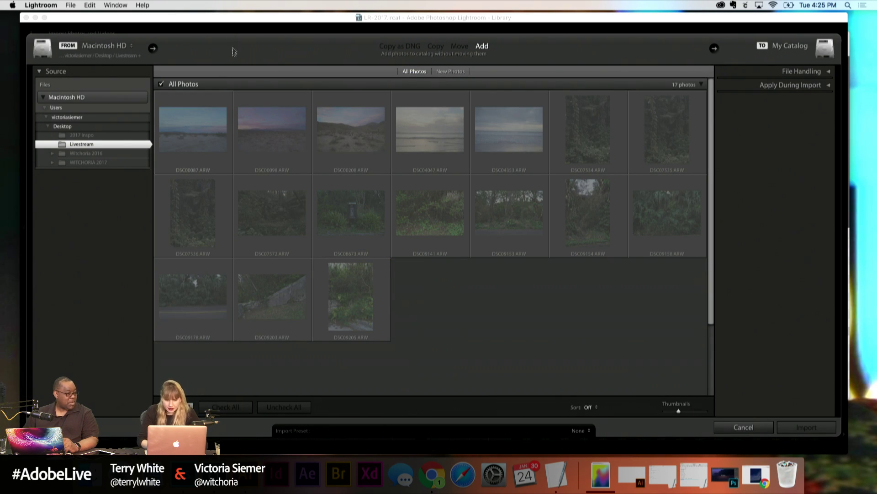
{"action": "left_click_drag", "start_coordinate": [238, 20], "coordinate": [243, 19]}
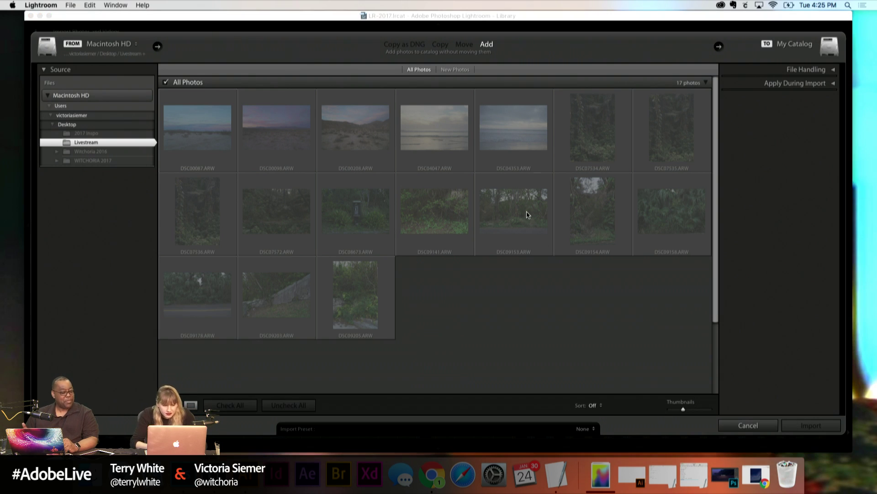
{"action": "left_click", "coordinate": [748, 426]}
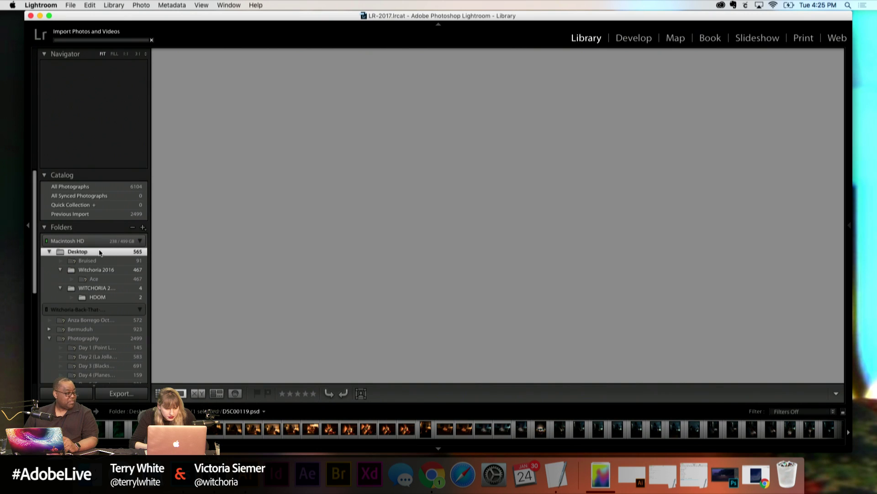
Step: Start a new Lightroom import with the Desktop's Livestream folder as the source
{"action": "left_click", "coordinate": [66, 393]}
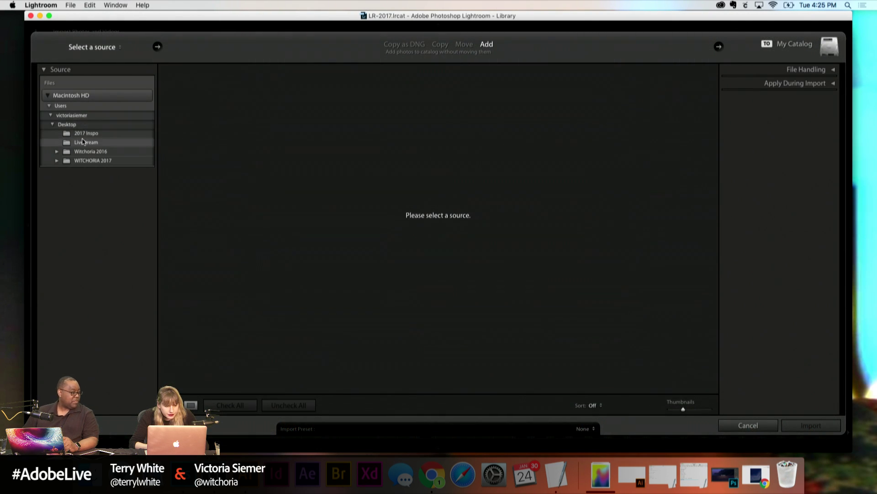
{"action": "left_click", "coordinate": [85, 141]}
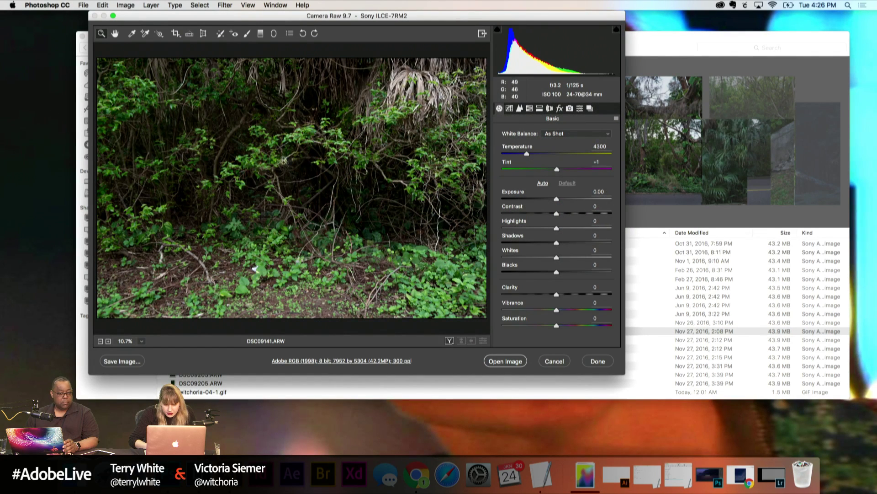
Step: Take a closer look at DSC09141.ARW in Photoshop's Camera Raw and cancel without opening the image
{"action": "left_click", "coordinate": [326, 134]}
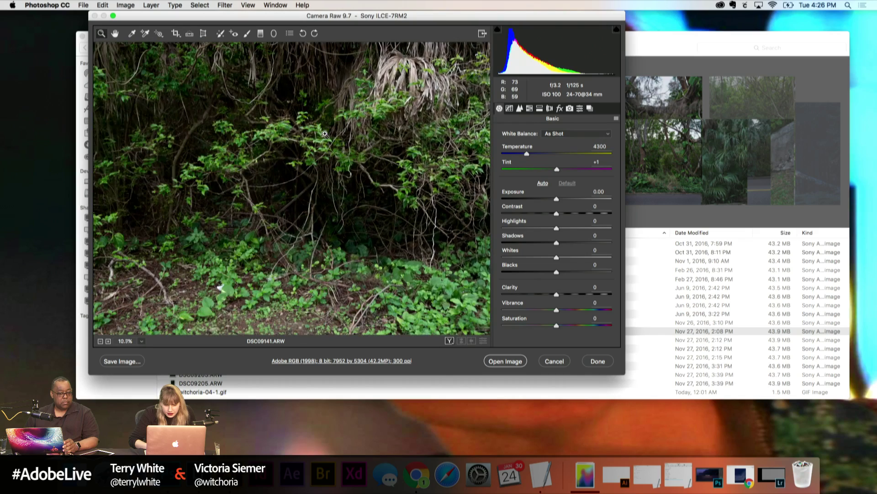
{"action": "left_click", "coordinate": [550, 362]}
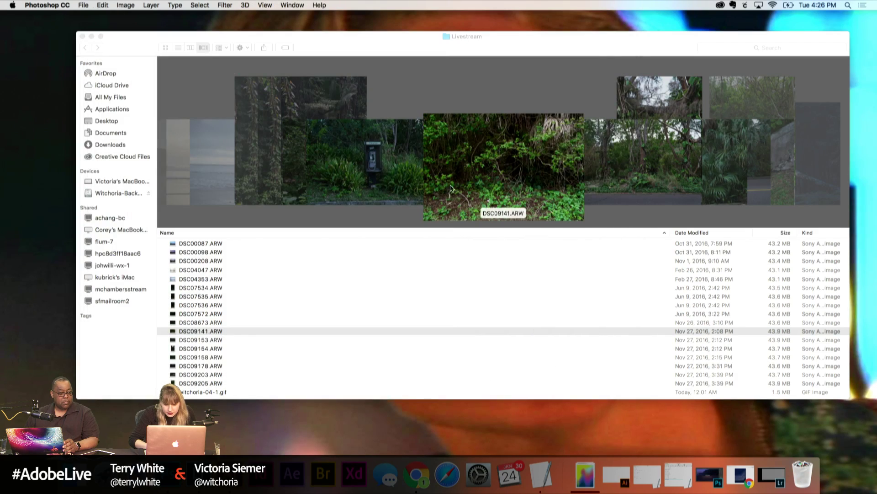
Step: Return to Lightroom, check the Witchoria-Back-That-Art-Up drive as a source, and reopen the import for the Livestream folder
{"action": "key", "text": "super+Tab"}
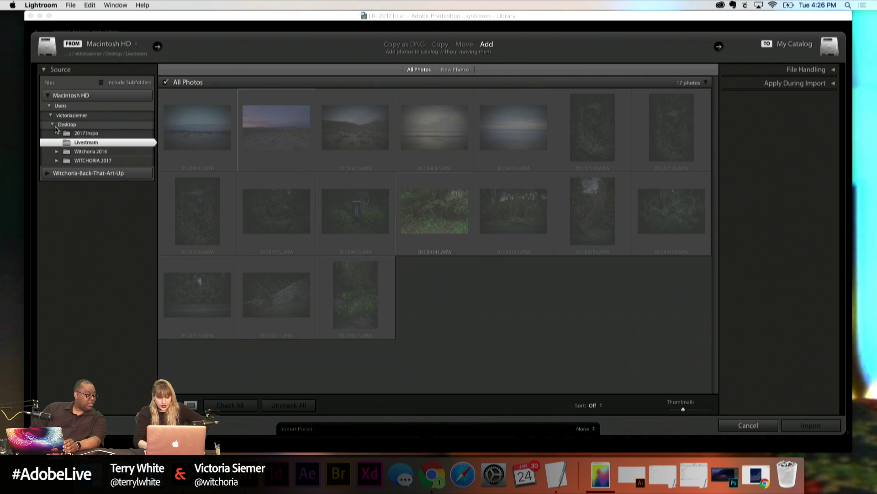
{"action": "left_click", "coordinate": [46, 173]}
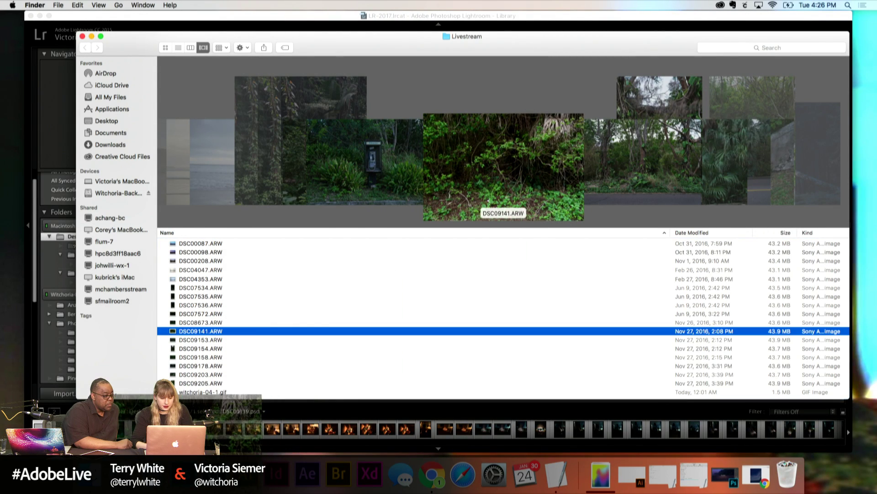
{"action": "key", "text": "super+Tab"}
{"action": "key", "text": "super+shift+i"}
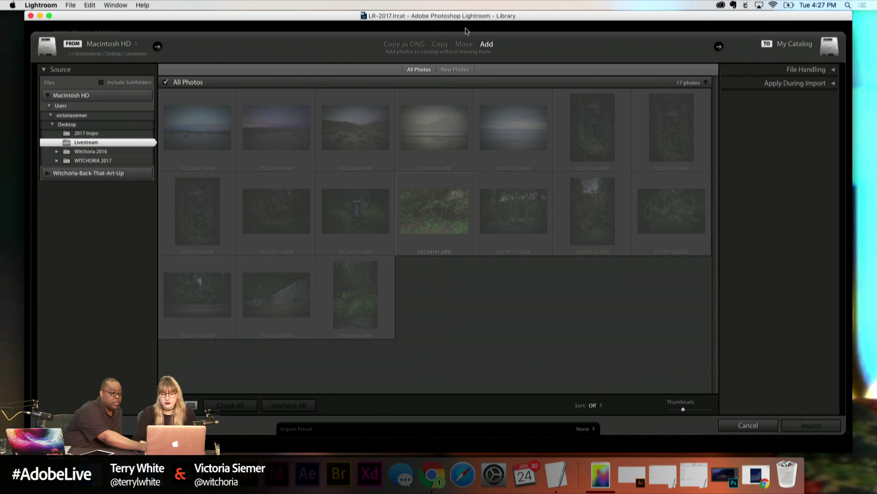
Step: Show all import option panels again and expand the File Handling settings
{"action": "right_click", "coordinate": [833, 71]}
{"action": "left_click", "coordinate": [834, 72]}
{"action": "right_click", "coordinate": [834, 72]}
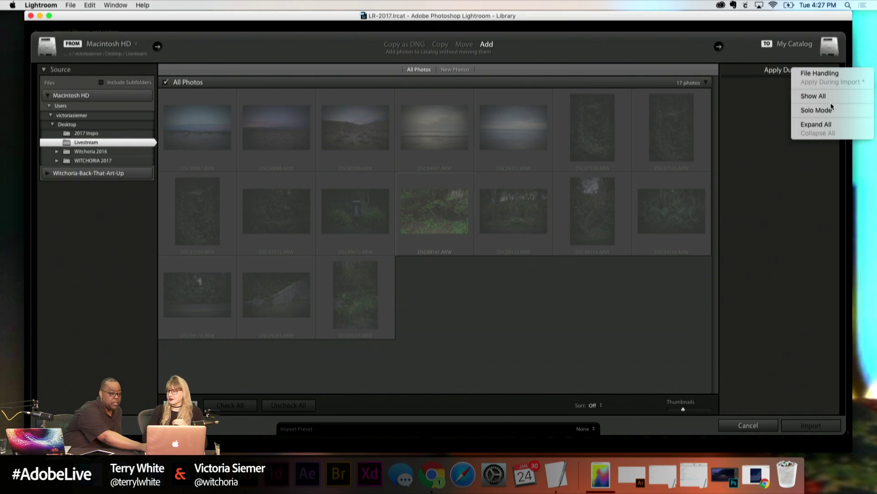
{"action": "left_click", "coordinate": [832, 108]}
{"action": "right_click", "coordinate": [832, 71]}
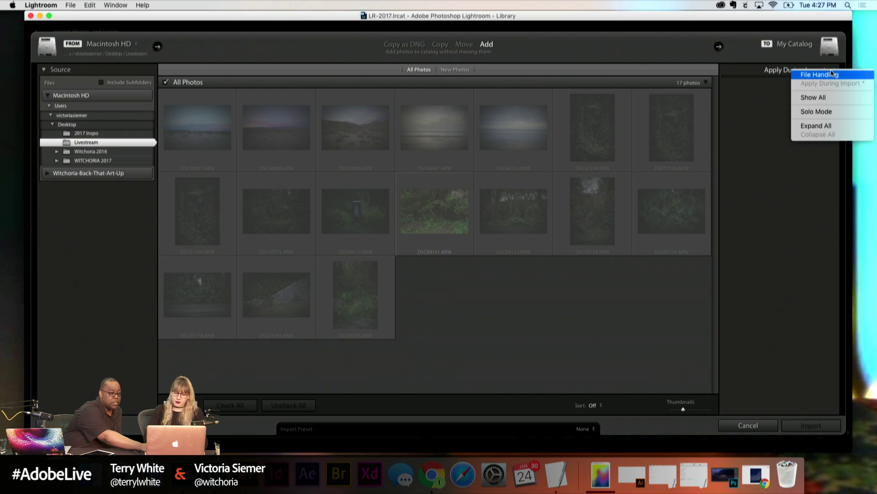
{"action": "left_click", "coordinate": [831, 97]}
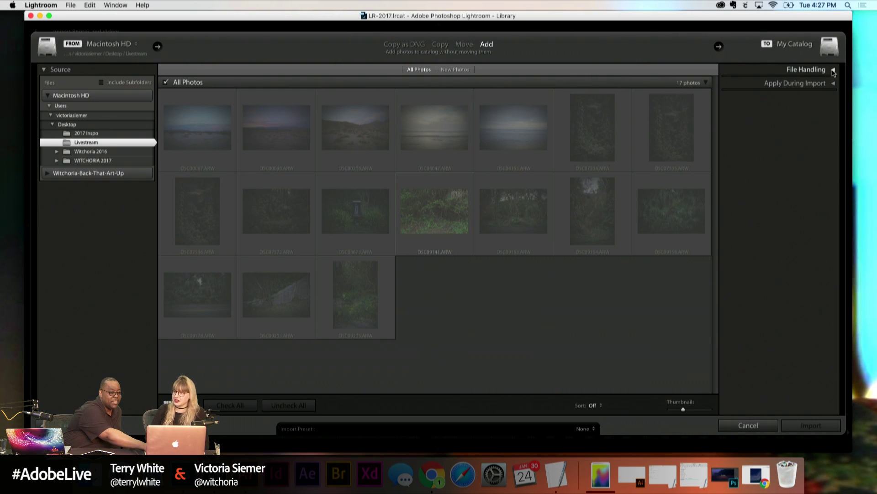
{"action": "left_click", "coordinate": [832, 71]}
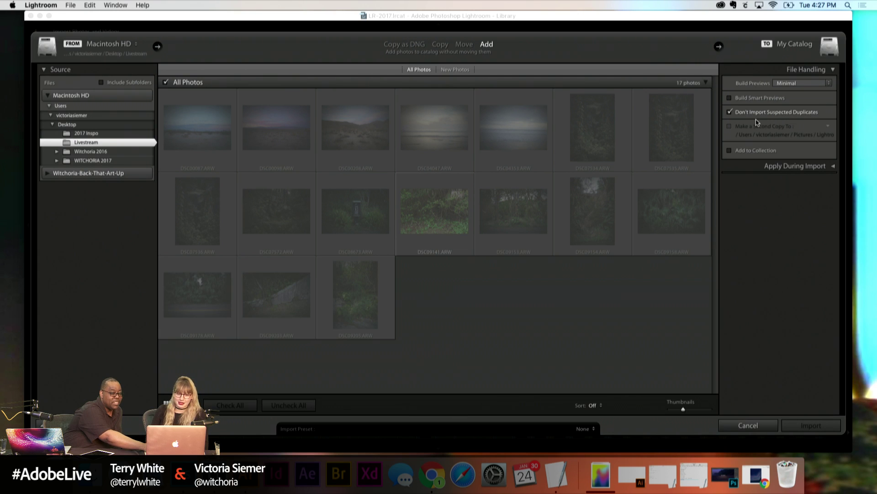
Step: Allow suspected duplicates, include all photos of the Livestream folder, and import them into the catalog
{"action": "left_click", "coordinate": [731, 113]}
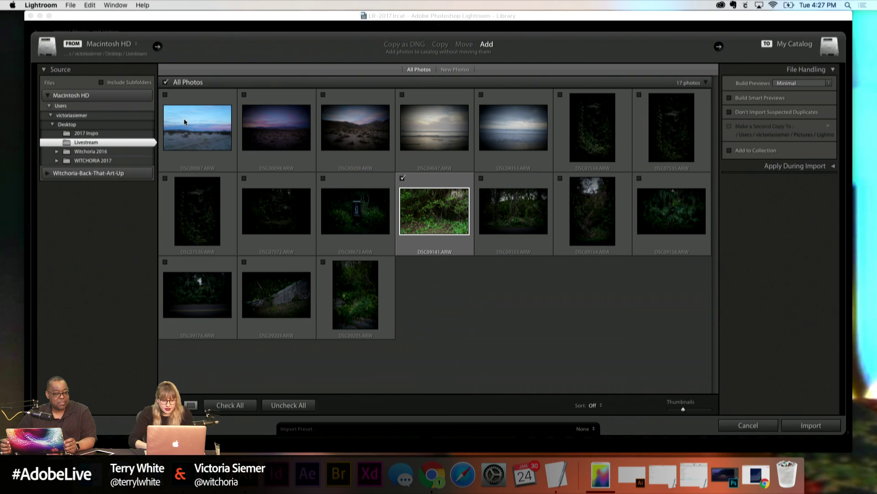
{"action": "left_click", "coordinate": [165, 82]}
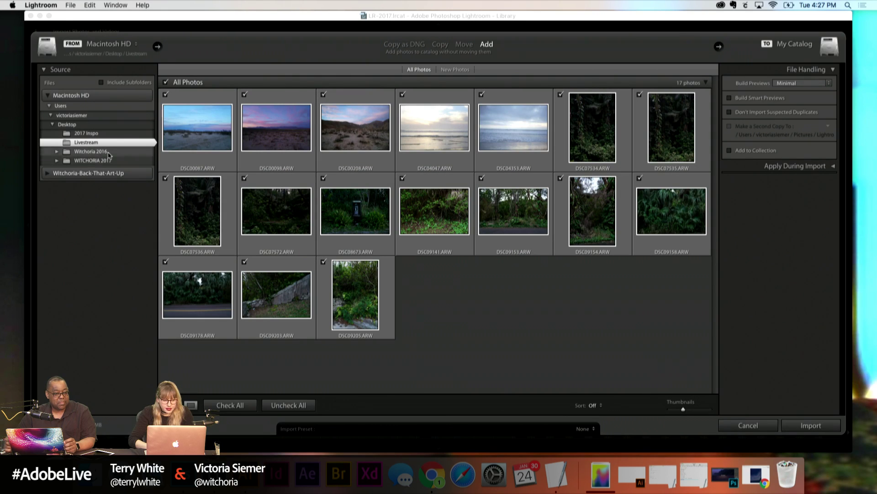
{"action": "left_click", "coordinate": [818, 426]}
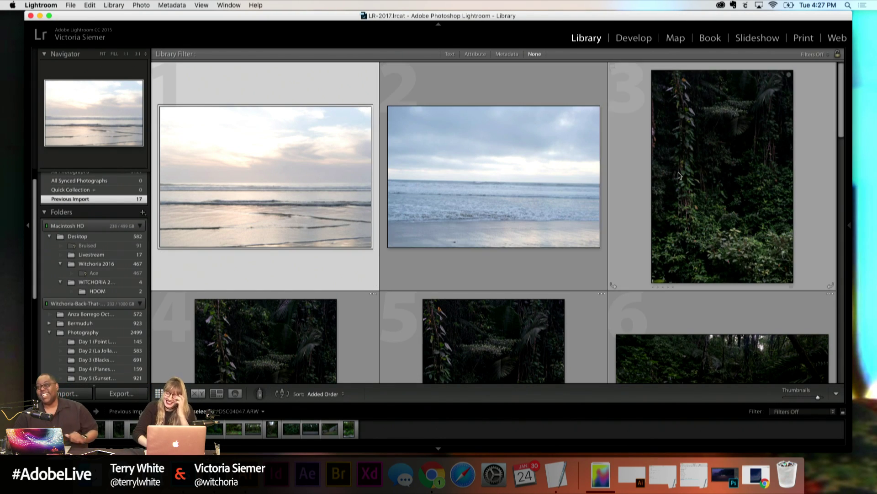
Step: Find the vine thicket photo DSC09141.ARW among the imported pictures and show it enlarged on its own
{"action": "scroll", "coordinate": [680, 176], "scroll_direction": "down", "scroll_amount": 5}
{"action": "scroll", "coordinate": [678, 176], "scroll_direction": "down", "scroll_amount": 15}
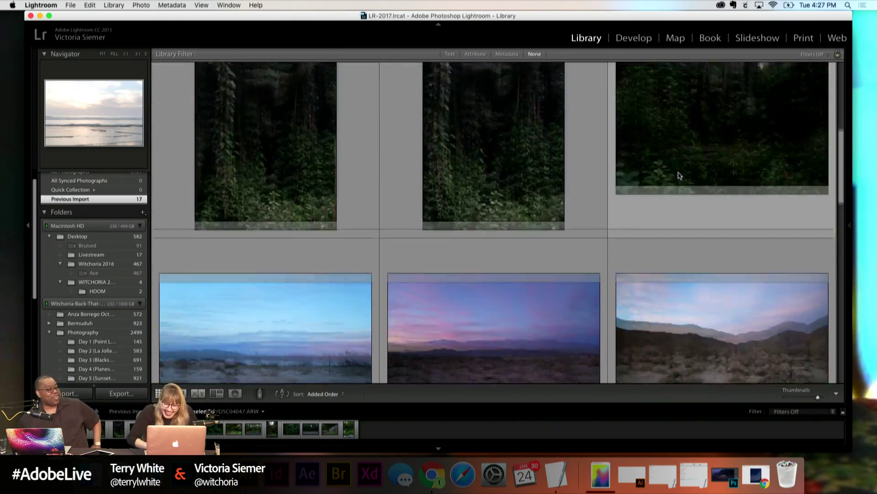
{"action": "scroll", "coordinate": [678, 176], "scroll_direction": "down", "scroll_amount": 5}
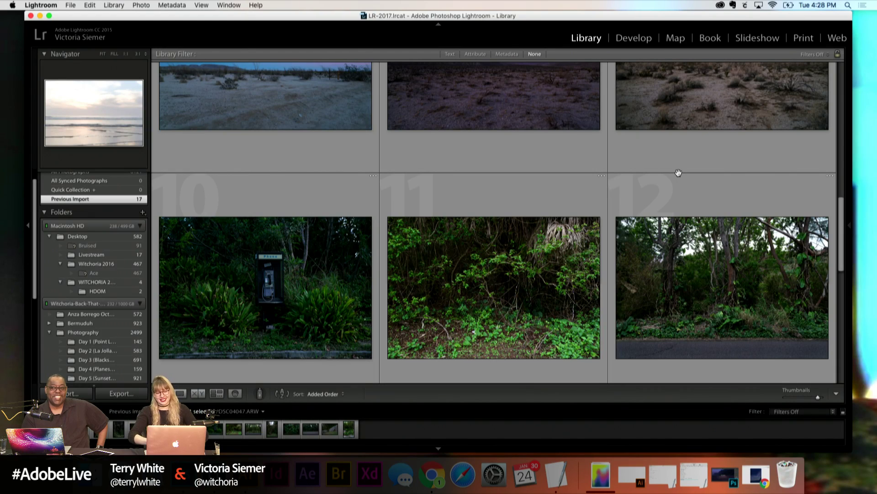
{"action": "left_click", "coordinate": [536, 345]}
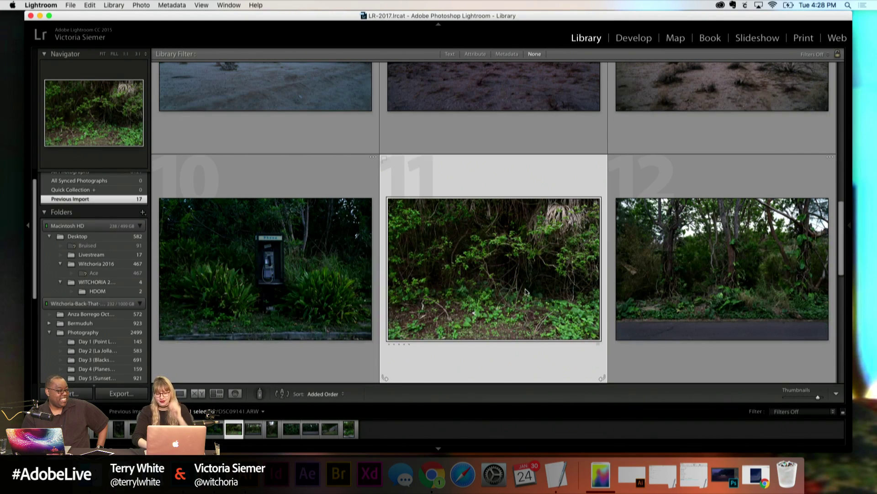
{"action": "left_click", "coordinate": [180, 395]}
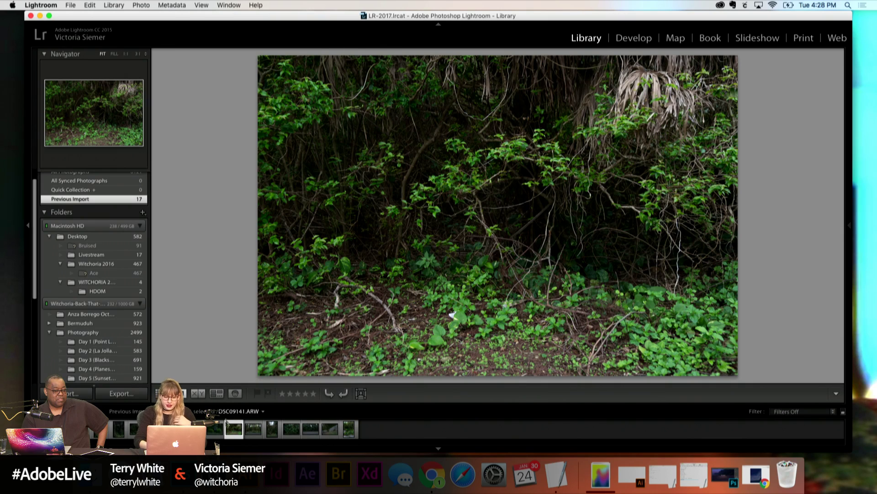
Step: Open the photo in the Develop module and set its white balance to Temp 3,842 and Tint +7
{"action": "left_click", "coordinate": [636, 41]}
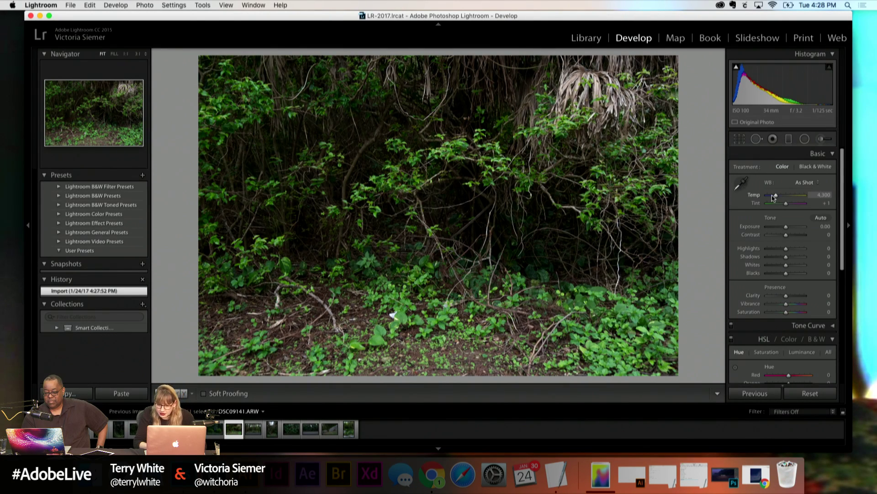
{"action": "left_click_drag", "start_coordinate": [774, 196], "coordinate": [773, 195]}
{"action": "left_click_drag", "start_coordinate": [775, 197], "coordinate": [789, 207]}
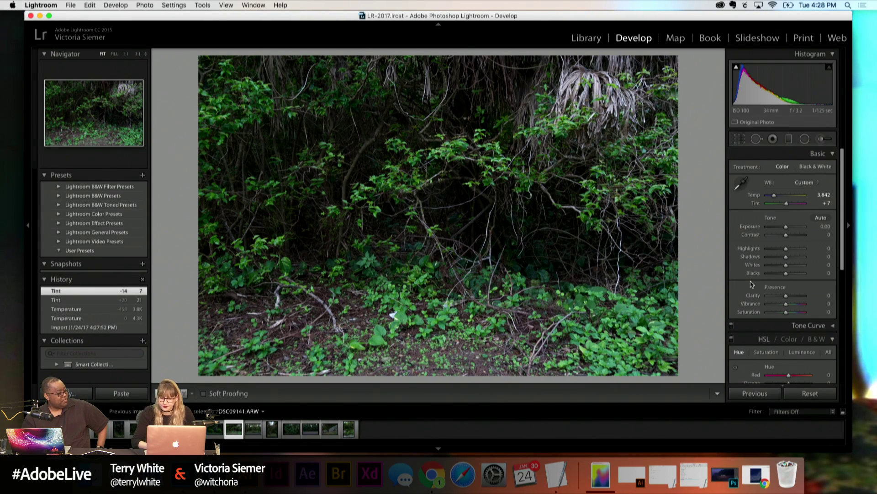
Step: Split-tone the photo's highlights green with hue 106 and saturation 23
{"action": "scroll", "coordinate": [799, 258], "scroll_direction": "down", "scroll_amount": 3}
{"action": "scroll", "coordinate": [803, 262], "scroll_direction": "down", "scroll_amount": 2}
{"action": "left_click", "coordinate": [809, 280]}
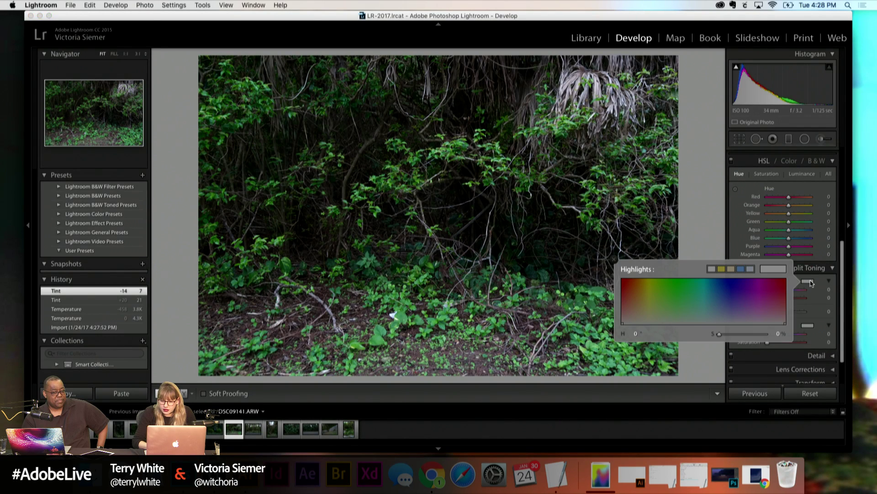
{"action": "left_click_drag", "start_coordinate": [735, 291], "coordinate": [670, 313]}
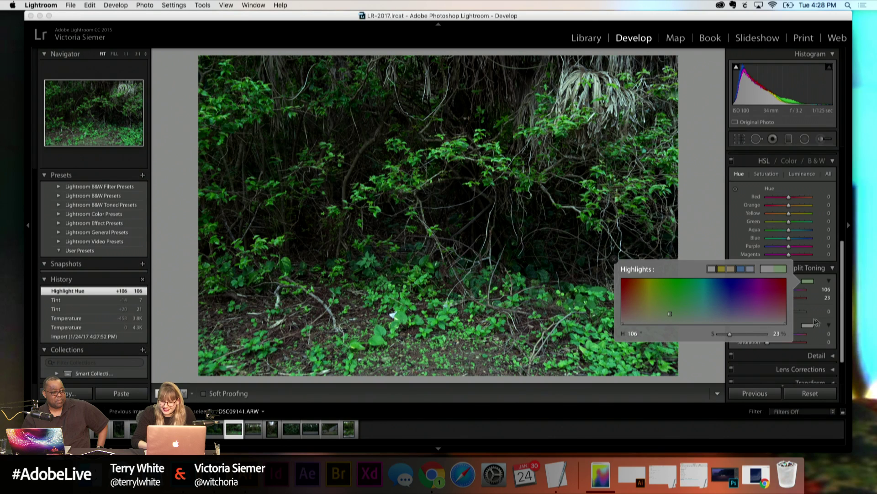
Step: Split-tone the photo's shadows teal with hue 173 and saturation 9
{"action": "left_click", "coordinate": [808, 325]}
{"action": "left_click_drag", "start_coordinate": [742, 342], "coordinate": [709, 357]}
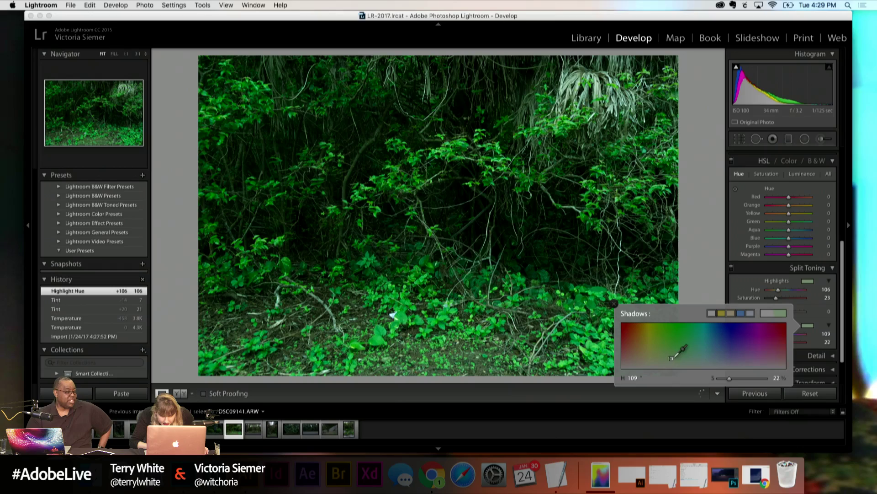
{"action": "left_click_drag", "start_coordinate": [686, 352], "coordinate": [707, 358]}
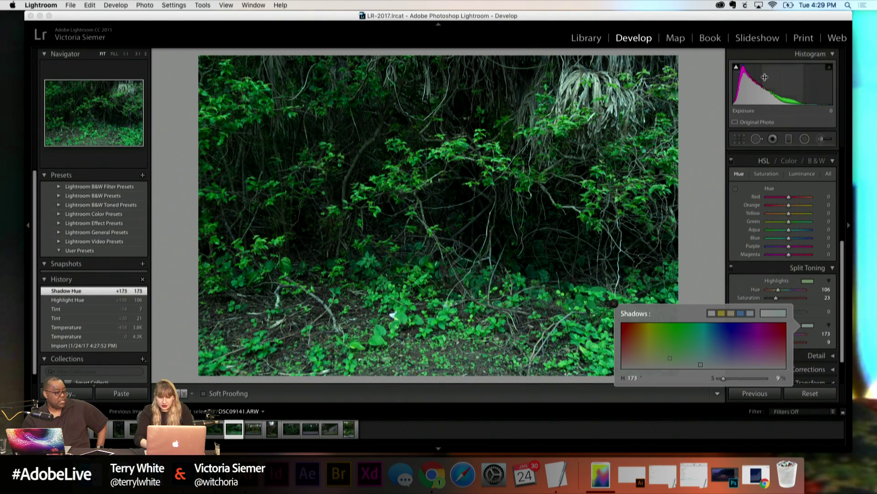
{"action": "left_click", "coordinate": [652, 17]}
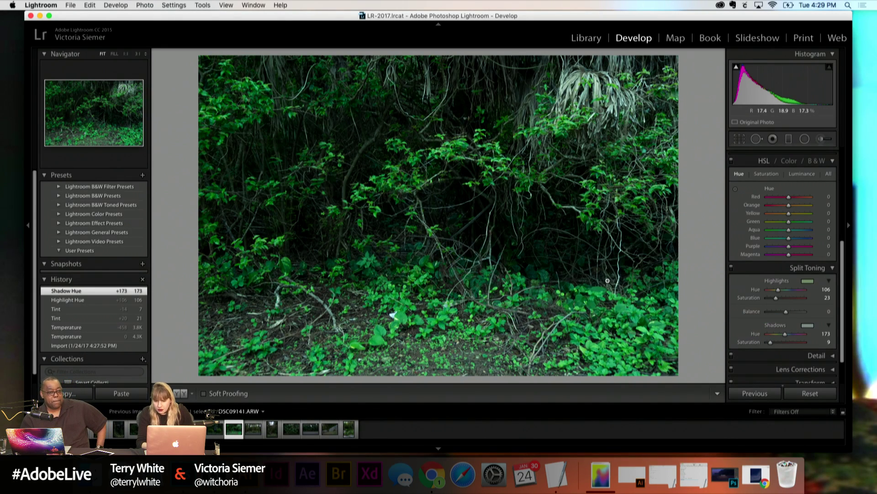
Step: Send the toned photo from Lightroom to Adobe Photoshop CC 2017 for editing
{"action": "right_click", "coordinate": [479, 290]}
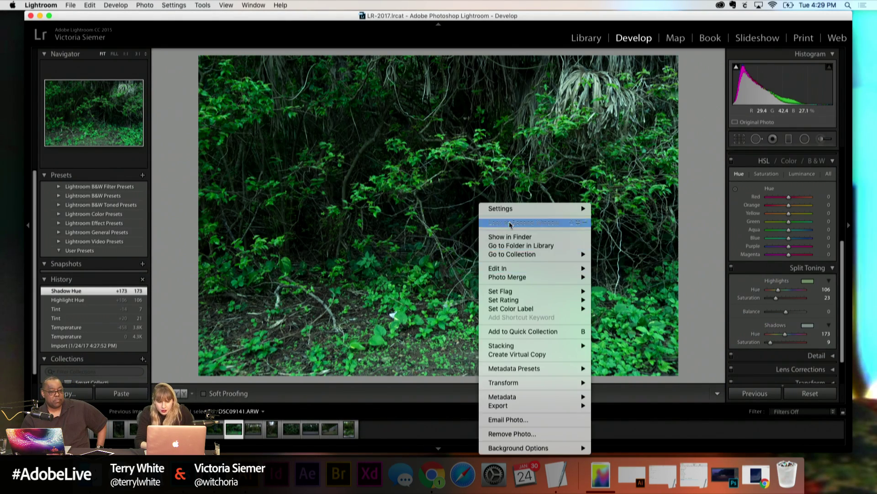
{"action": "mouse_move", "coordinate": [514, 269]}
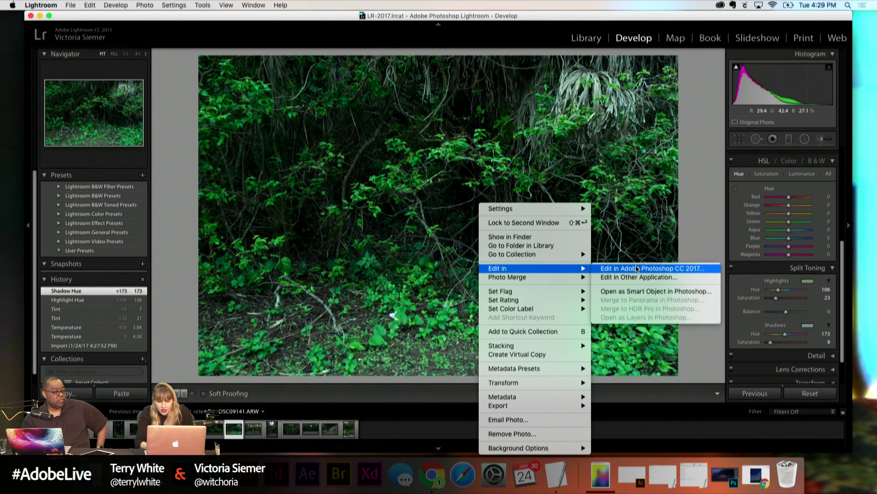
{"action": "left_click", "coordinate": [637, 268]}
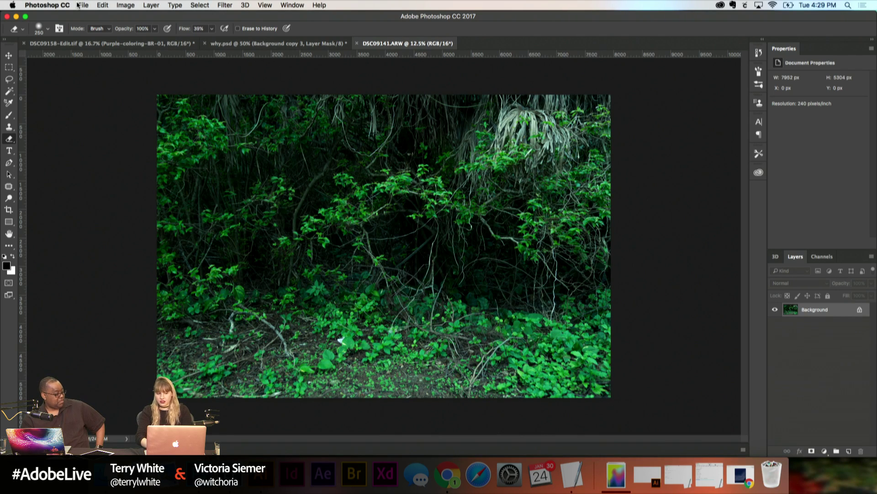
Step: Save the opened photo in the Livestream folder as Background.tif, in TIFF format without image compression
{"action": "left_click", "coordinate": [78, 5]}
{"action": "left_click", "coordinate": [106, 101]}
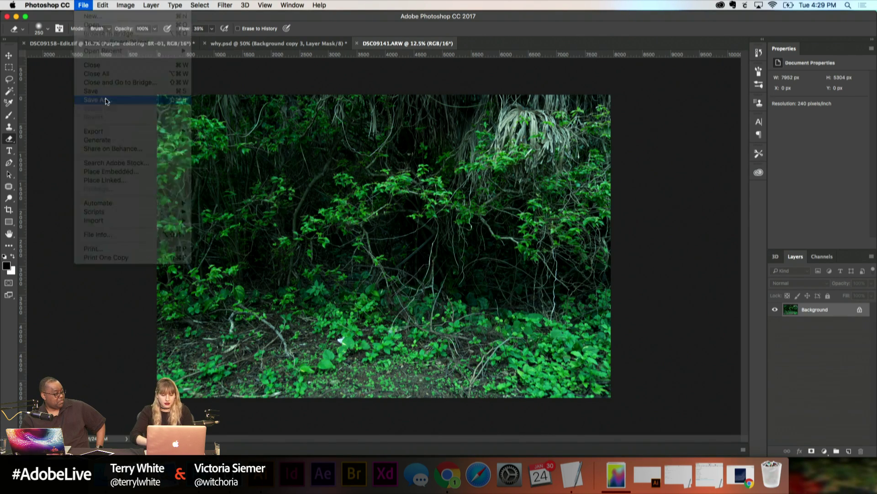
{"action": "type", "text": "Back.tif"}
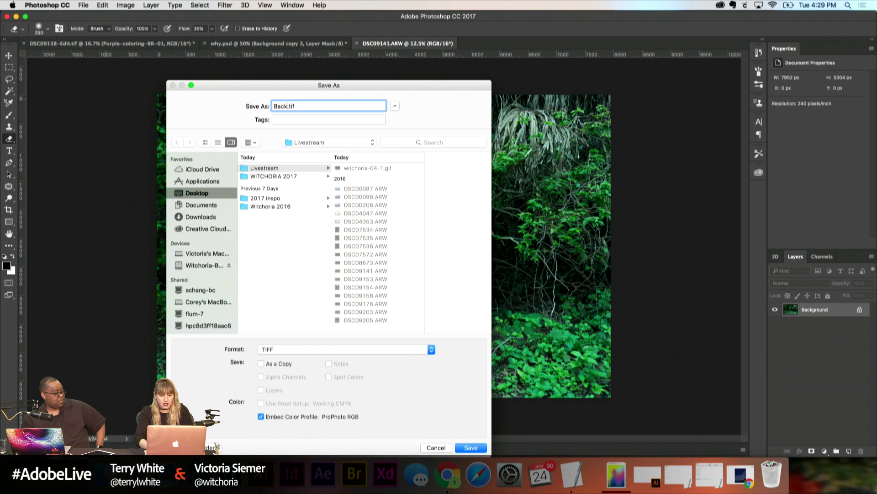
{"action": "type", "text": "ground"}
{"action": "key", "text": "Return"}
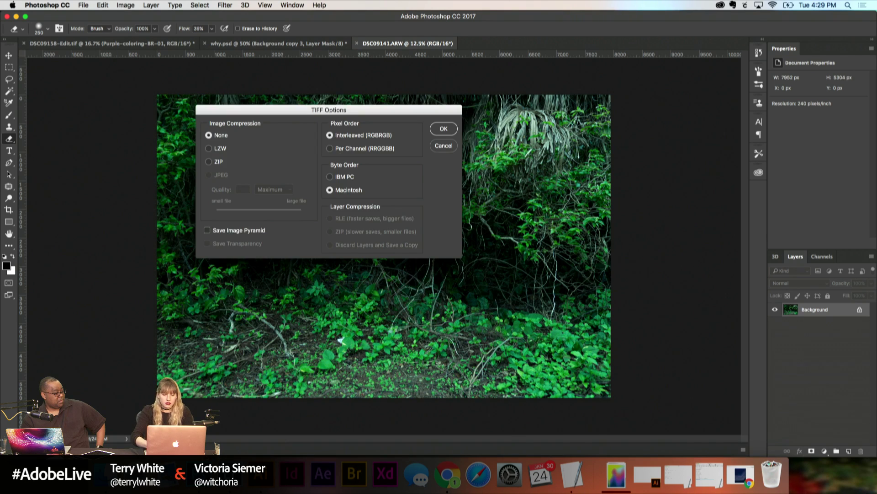
{"action": "key", "text": "Return"}
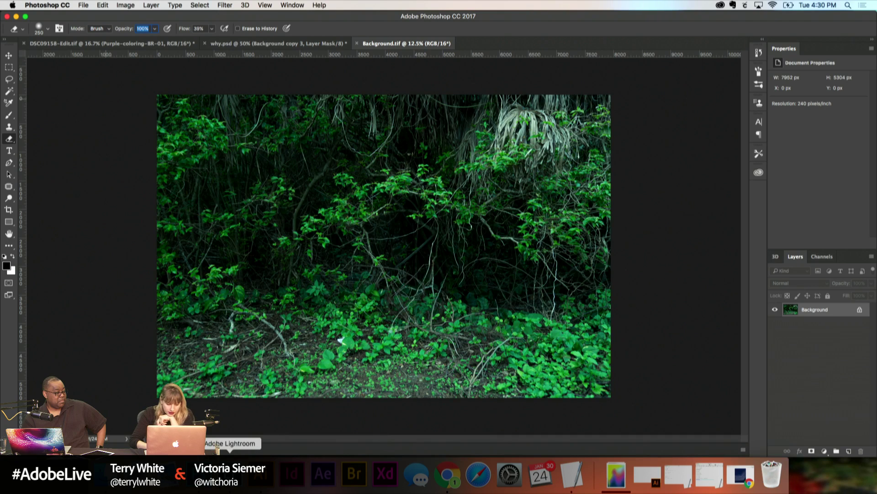
Step: Return to Lightroom and shift the white balance of Background.tif to deep blue with Temp -27 and Tint +76
{"action": "left_click", "coordinate": [231, 473]}
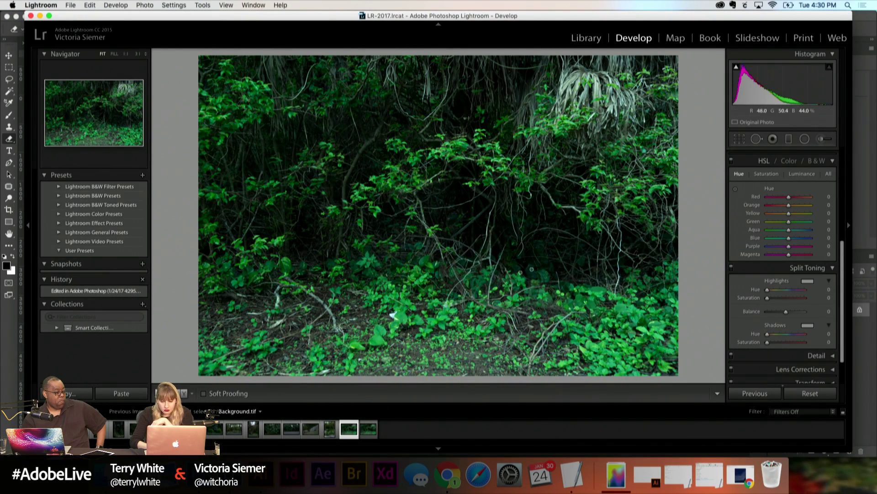
{"action": "right_click", "coordinate": [398, 345]}
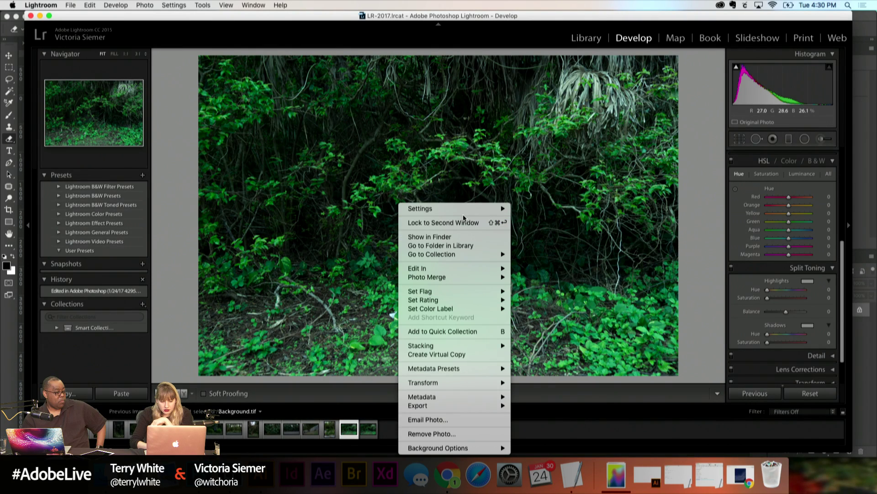
{"action": "left_click", "coordinate": [709, 187]}
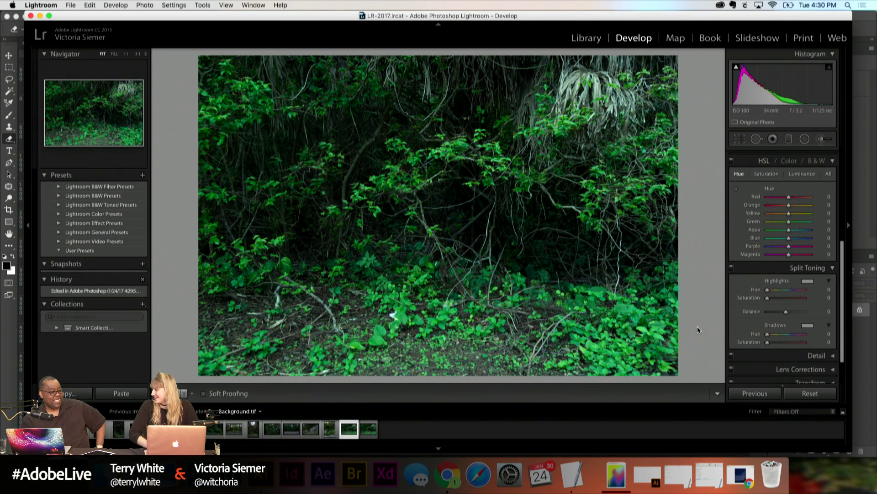
{"action": "scroll", "coordinate": [769, 262], "scroll_direction": "up", "scroll_amount": 2}
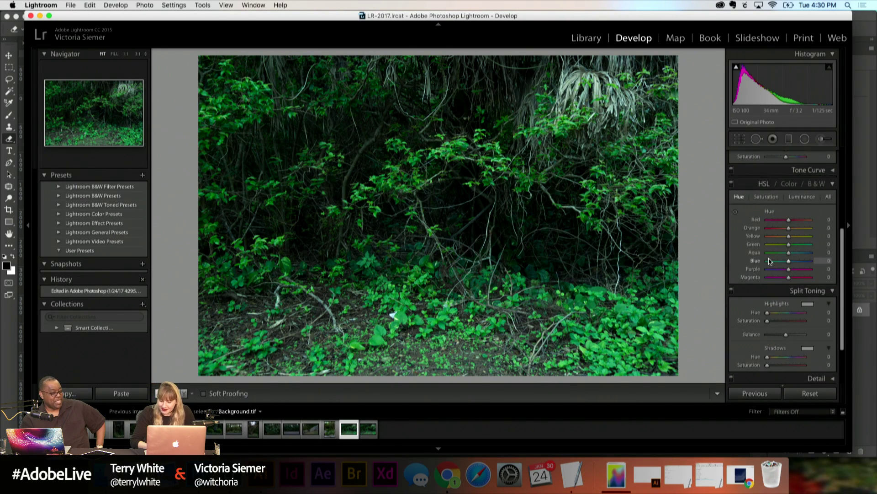
{"action": "scroll", "coordinate": [770, 261], "scroll_direction": "up", "scroll_amount": 5}
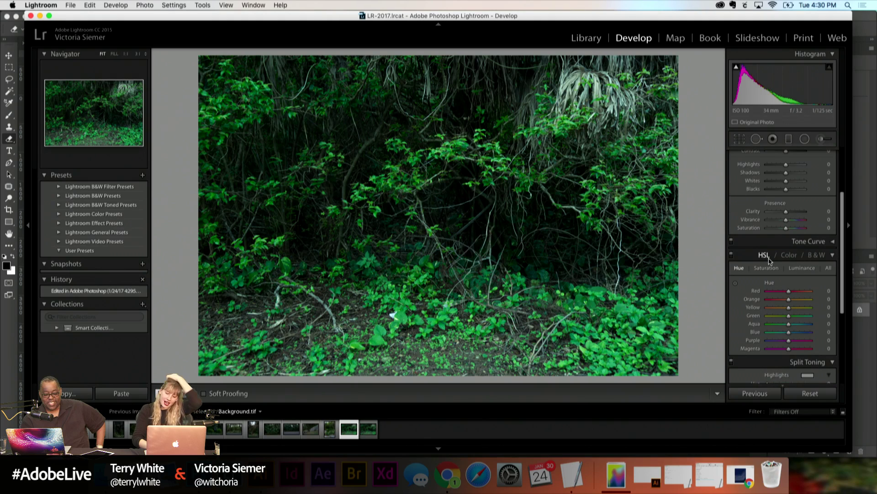
{"action": "scroll", "coordinate": [767, 269], "scroll_direction": "up", "scroll_amount": 6}
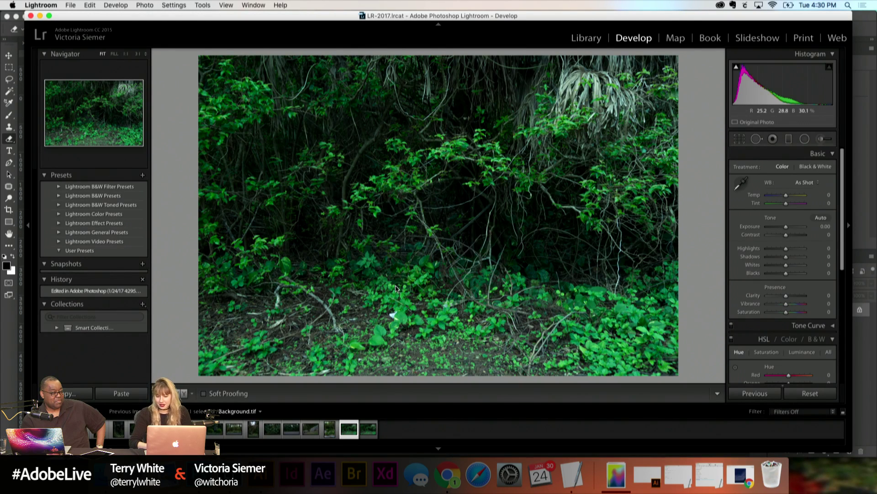
{"action": "mouse_move", "coordinate": [797, 207]}
{"action": "left_mouse_down"}
{"action": "mouse_move", "coordinate": [768, 197]}
{"action": "mouse_move", "coordinate": [786, 201]}
{"action": "left_mouse_up"}
{"action": "left_click", "coordinate": [777, 197]}
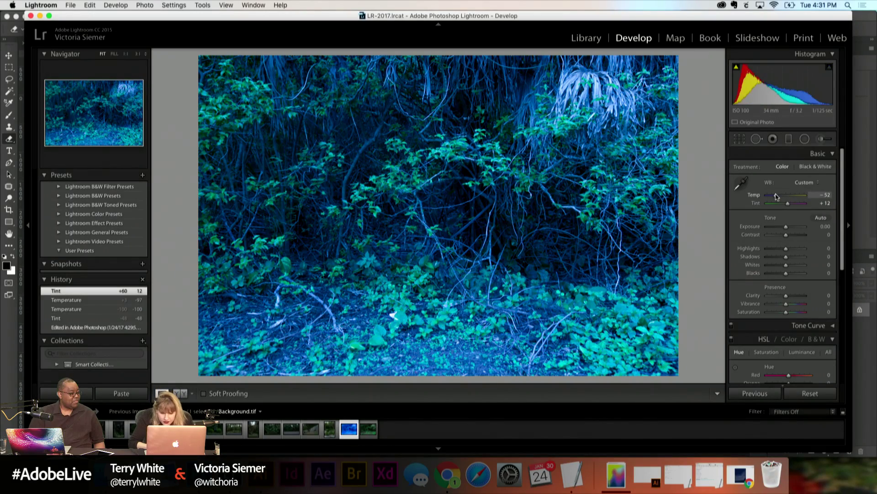
{"action": "mouse_move", "coordinate": [780, 197]}
{"action": "left_mouse_down"}
{"action": "mouse_move", "coordinate": [768, 205]}
{"action": "mouse_move", "coordinate": [791, 205]}
{"action": "mouse_move", "coordinate": [764, 206]}
{"action": "mouse_move", "coordinate": [798, 206]}
{"action": "mouse_move", "coordinate": [759, 205]}
{"action": "mouse_move", "coordinate": [773, 205]}
{"action": "mouse_move", "coordinate": [774, 195]}
{"action": "mouse_move", "coordinate": [804, 203]}
{"action": "mouse_move", "coordinate": [804, 195]}
{"action": "mouse_move", "coordinate": [774, 197]}
{"action": "mouse_move", "coordinate": [797, 194]}
{"action": "mouse_move", "coordinate": [787, 195]}
{"action": "left_mouse_up"}
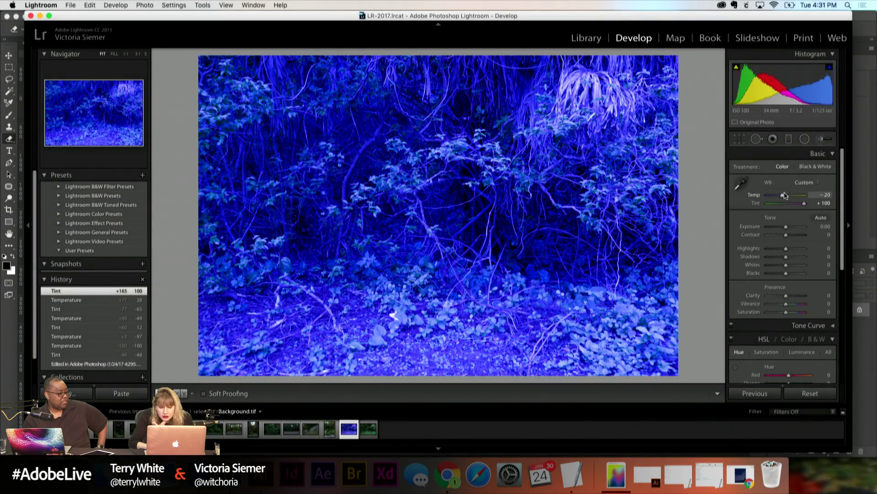
{"action": "left_click_drag", "start_coordinate": [786, 195], "coordinate": [800, 207]}
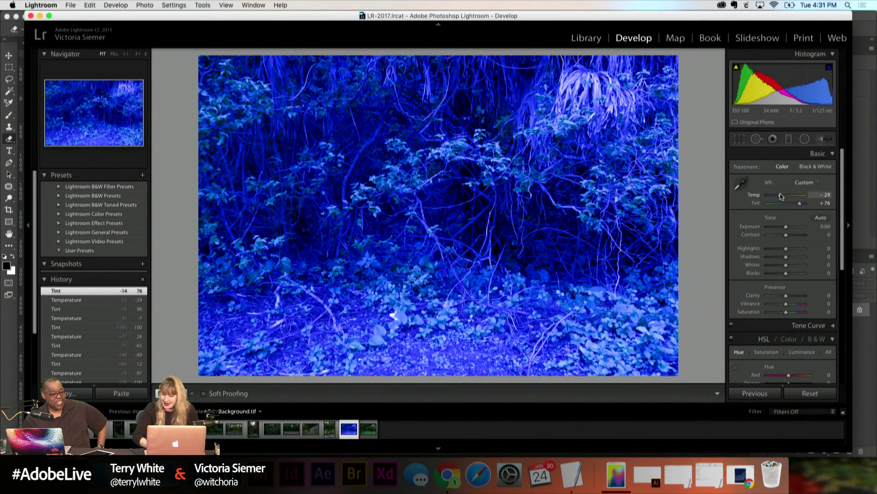
{"action": "left_click_drag", "start_coordinate": [782, 195], "coordinate": [781, 196]}
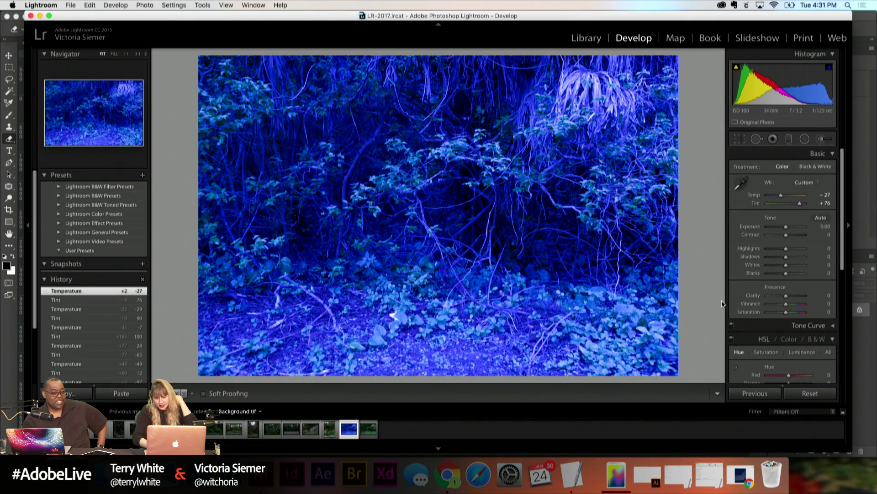
Step: Set the tint to +80, try lowering the contrast to -15, and undo the contrast change
{"action": "left_click_drag", "start_coordinate": [797, 205], "coordinate": [788, 227]}
{"action": "key", "text": "super+z"}
{"action": "mouse_move", "coordinate": [786, 235]}
{"action": "left_mouse_down"}
{"action": "mouse_move", "coordinate": [792, 240]}
{"action": "mouse_move", "coordinate": [783, 239]}
{"action": "left_mouse_up"}
{"action": "key", "text": "super+z"}
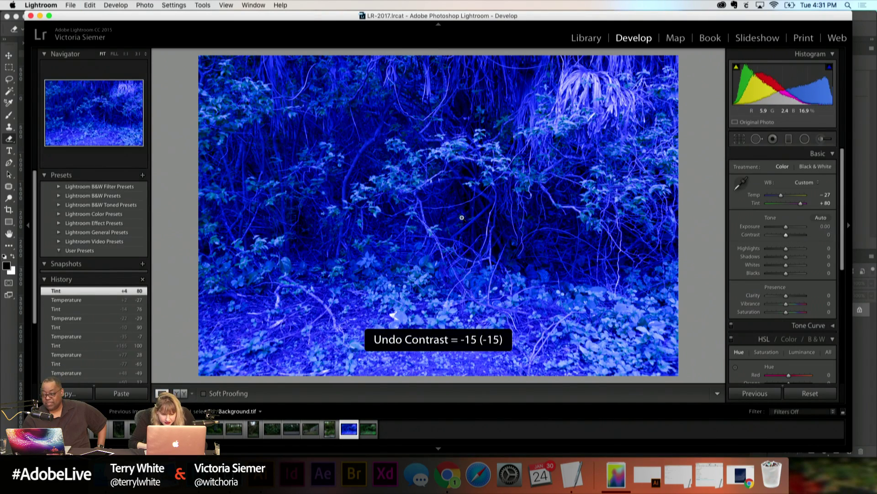
Step: Refine the white balance of Background.tif to Temp -23 and Tint +70
{"action": "scroll", "coordinate": [806, 325], "scroll_direction": "down", "scroll_amount": 5}
{"action": "scroll", "coordinate": [804, 327], "scroll_direction": "up", "scroll_amount": 5}
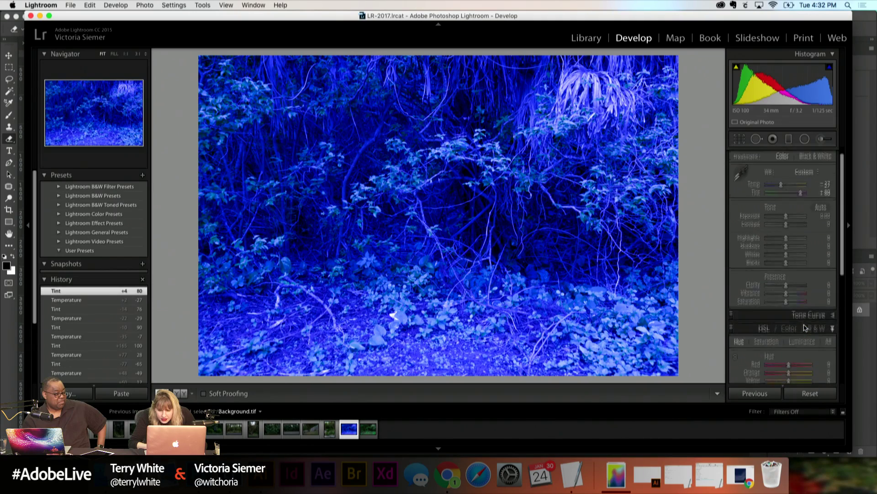
{"action": "left_click_drag", "start_coordinate": [783, 191], "coordinate": [798, 196]}
Step: Split-tone the highlights of Background.tif blue-violet with hue 247 and saturation 36
{"action": "scroll", "coordinate": [809, 297], "scroll_direction": "down", "scroll_amount": 5}
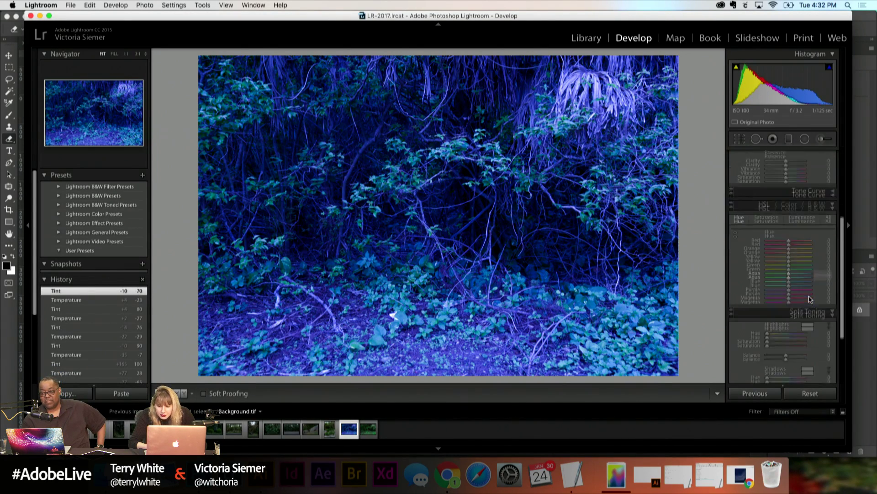
{"action": "left_click", "coordinate": [808, 298]}
{"action": "left_click_drag", "start_coordinate": [702, 313], "coordinate": [734, 324]}
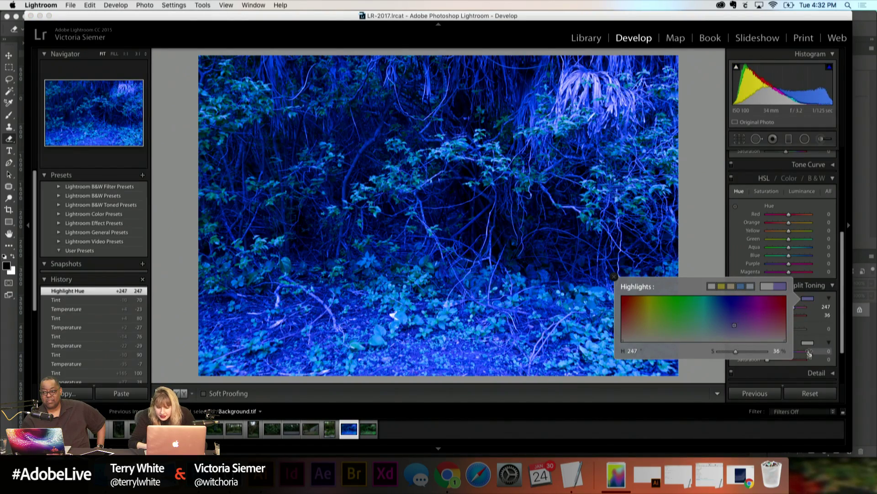
Step: Split-tone the shadows of Background.tif pink with hue 331 and saturation 18
{"action": "left_click", "coordinate": [807, 343]}
{"action": "left_click_drag", "start_coordinate": [695, 361], "coordinate": [773, 378]}
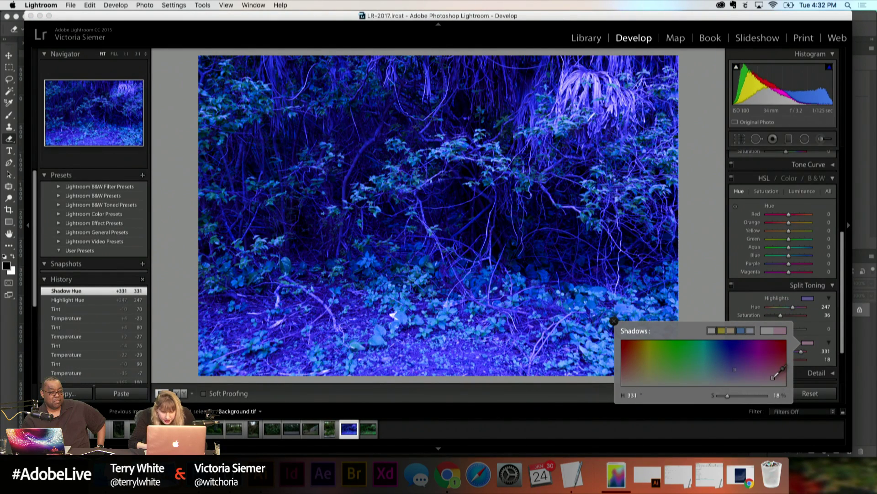
{"action": "left_click", "coordinate": [455, 19]}
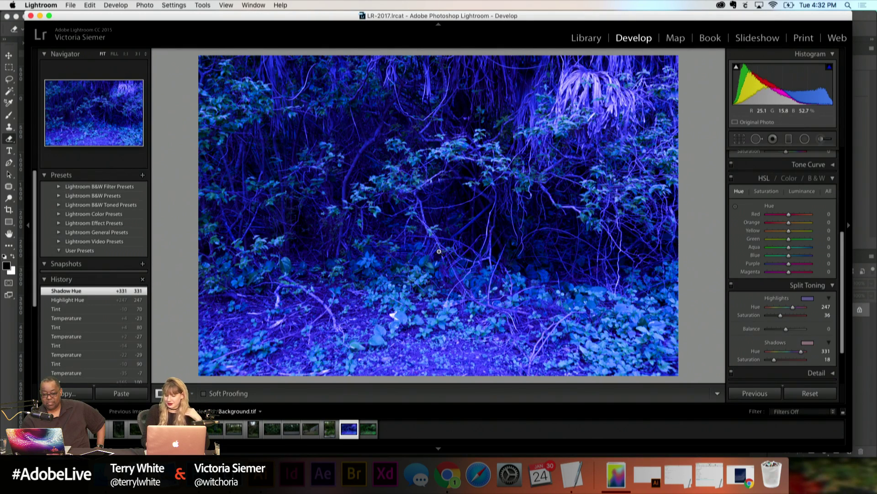
Step: Try to open the blue Background.tif in Photoshop as a copy with Lightroom adjustments
{"action": "right_click", "coordinate": [439, 251]}
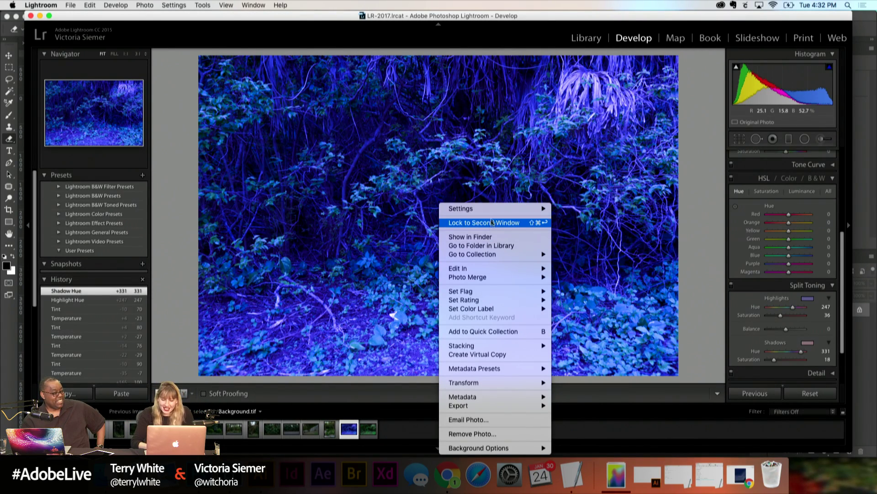
{"action": "mouse_move", "coordinate": [486, 270]}
{"action": "left_click", "coordinate": [614, 270]}
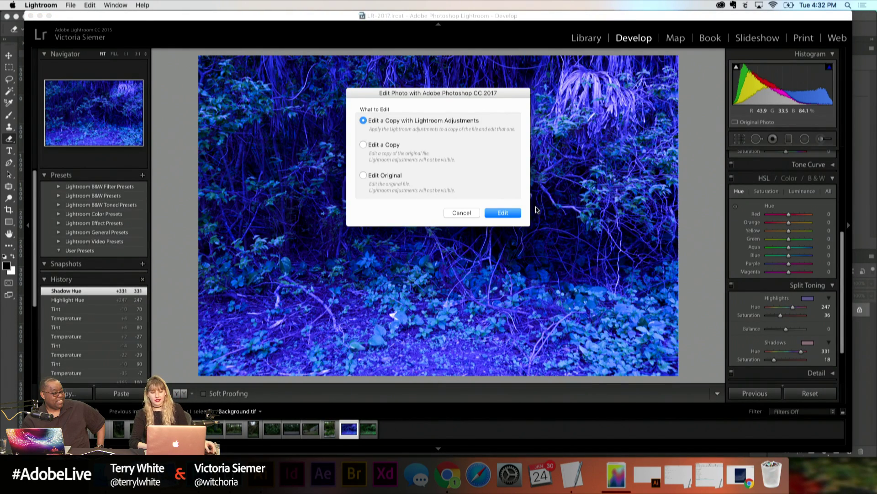
{"action": "left_click", "coordinate": [502, 212]}
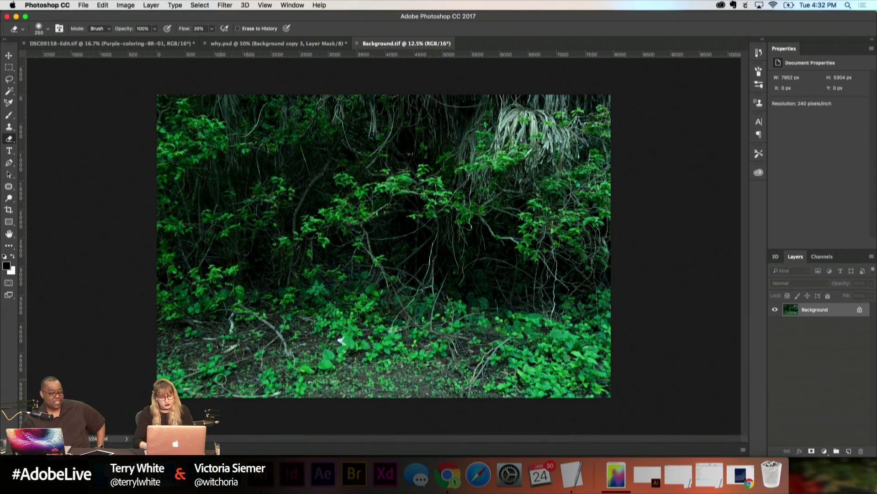
Step: Return to Lightroom and retry editing Background.tif in Photoshop, keeping the Edit a Copy with Lightroom Adjustments option
{"action": "left_click", "coordinate": [229, 473]}
{"action": "right_click", "coordinate": [472, 203]}
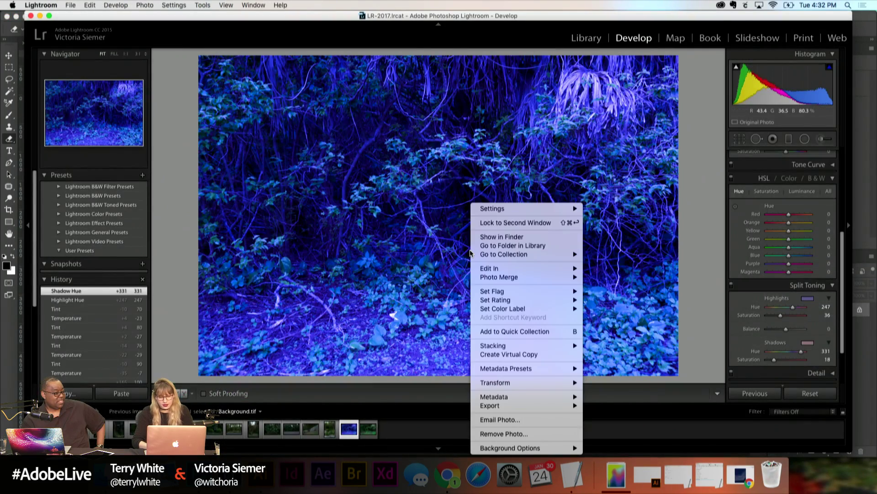
{"action": "mouse_move", "coordinate": [523, 208]}
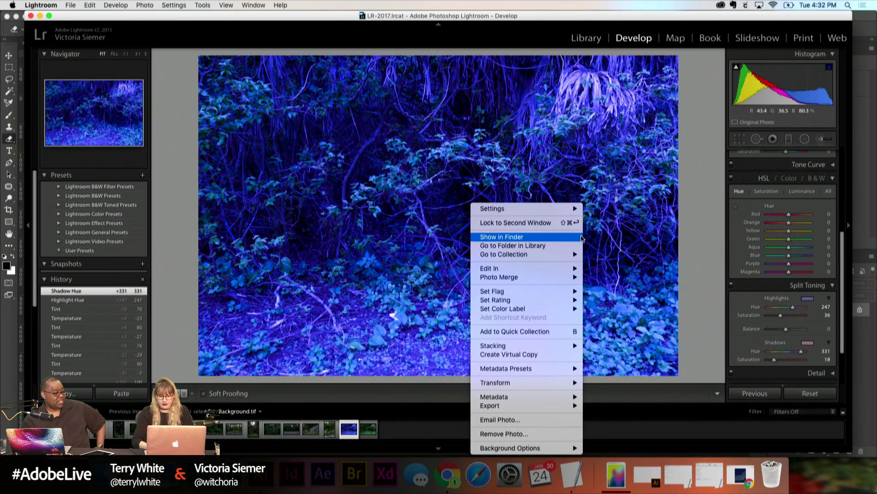
{"action": "mouse_move", "coordinate": [567, 268]}
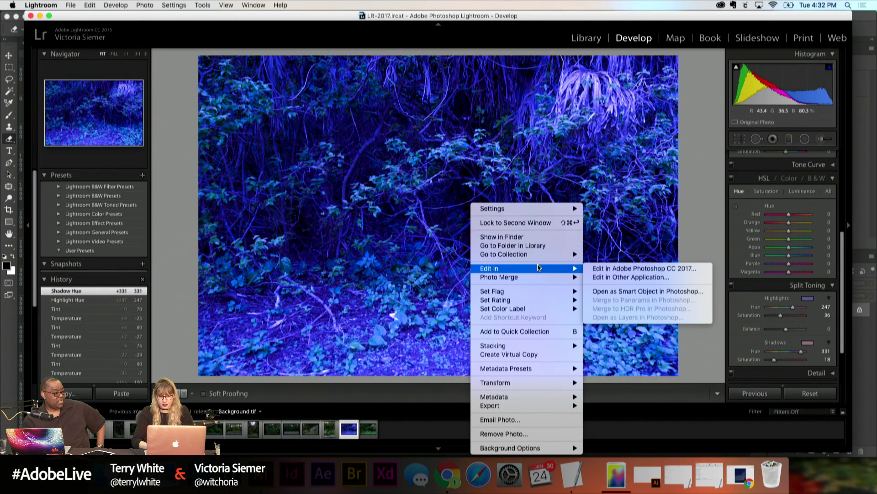
{"action": "left_click", "coordinate": [620, 271]}
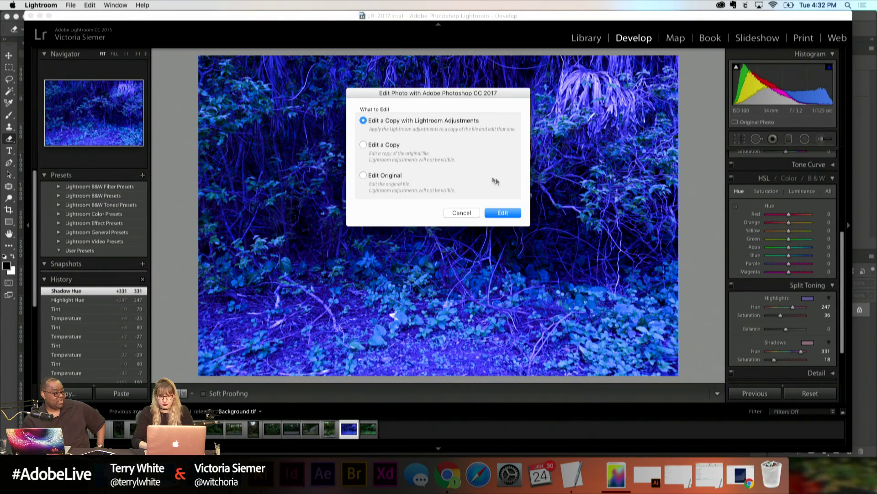
{"action": "left_click", "coordinate": [363, 145]}
{"action": "left_click", "coordinate": [365, 122]}
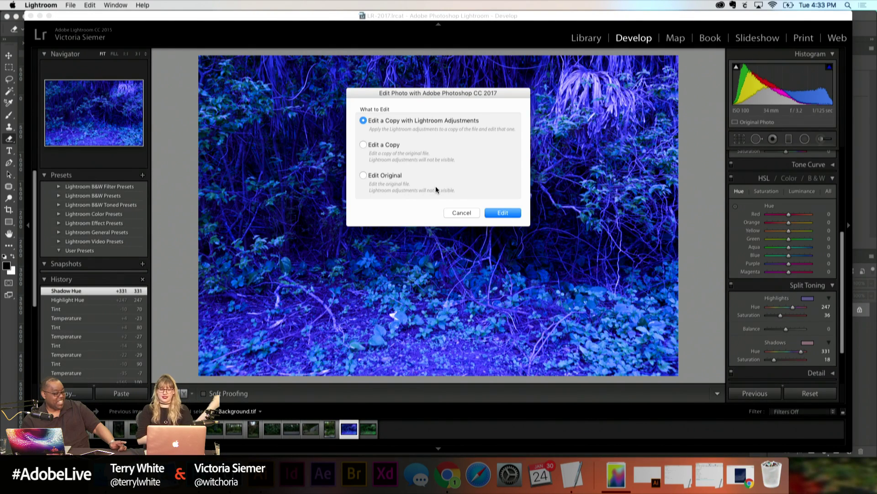
{"action": "left_click", "coordinate": [507, 214]}
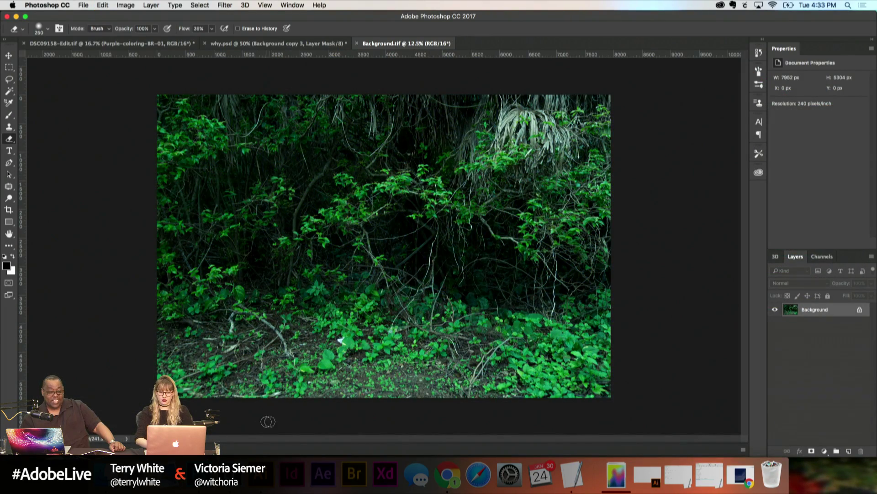
Step: Reselect the blue Background.tif in Lightroom and try once more to send a copy with Lightroom adjustments to Photoshop
{"action": "left_click", "coordinate": [216, 447]}
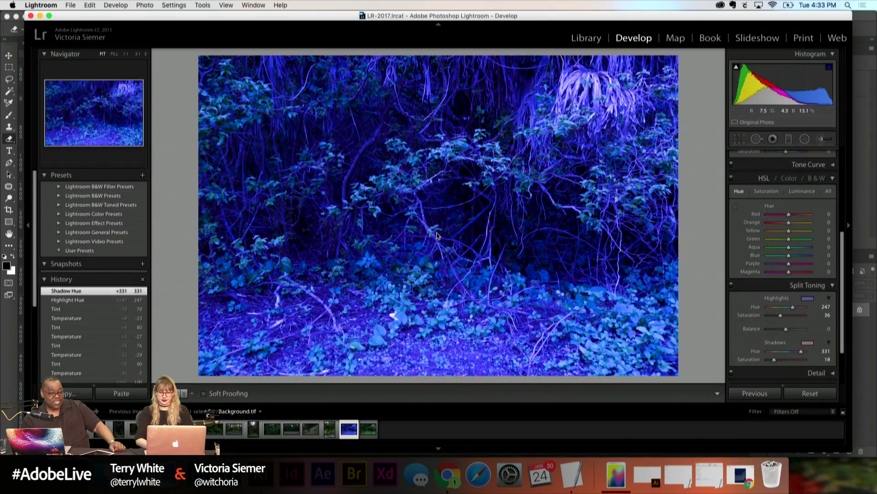
{"action": "left_click", "coordinate": [367, 430]}
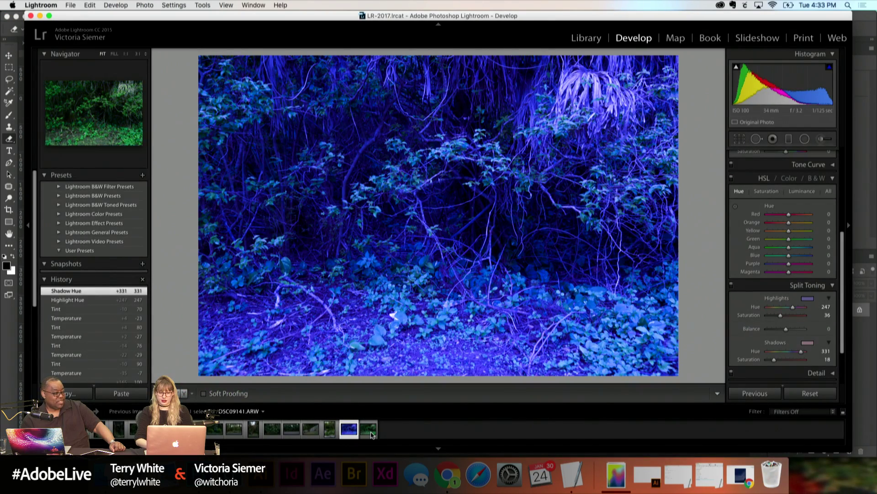
{"action": "left_click", "coordinate": [348, 430]}
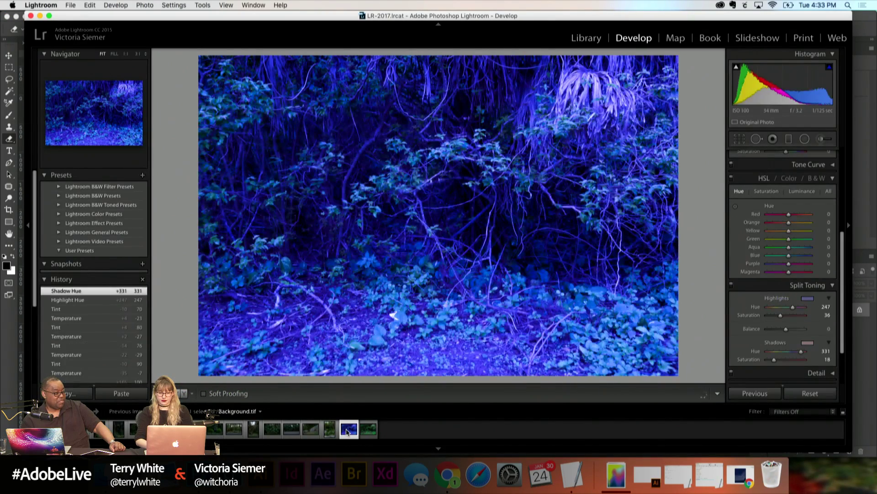
{"action": "left_click", "coordinate": [213, 476]}
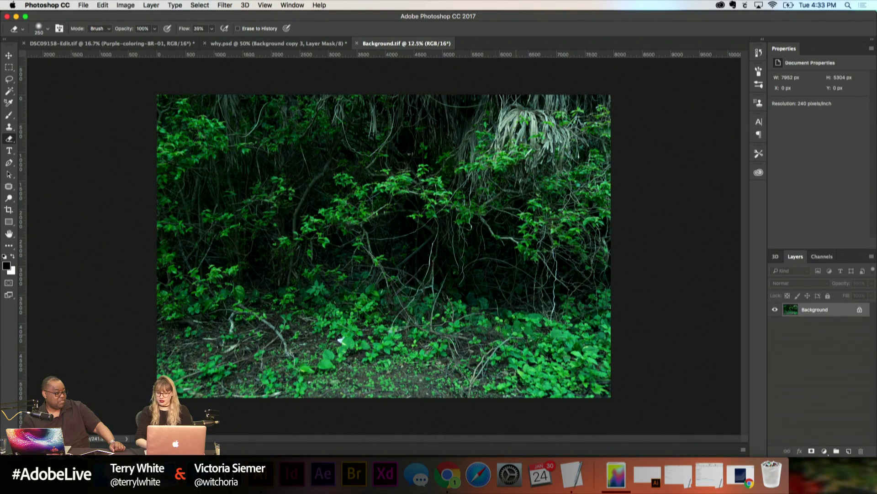
{"action": "left_click", "coordinate": [231, 476]}
{"action": "right_click", "coordinate": [452, 204]}
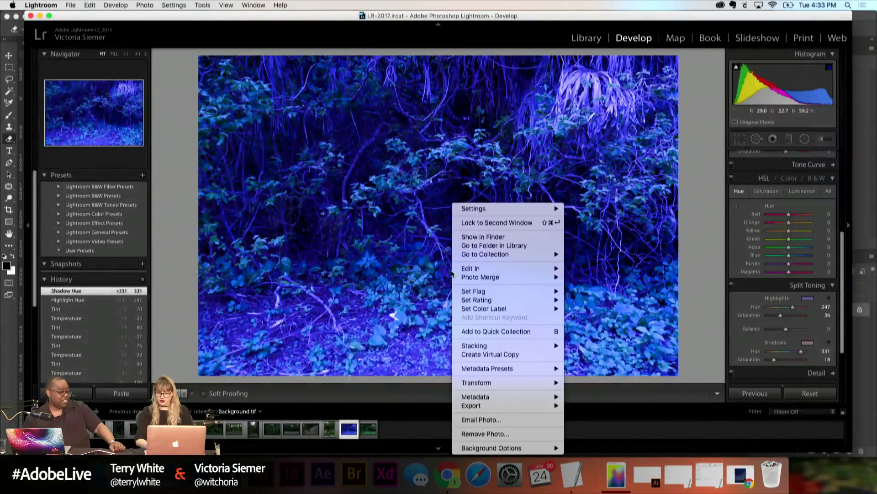
{"action": "mouse_move", "coordinate": [492, 269]}
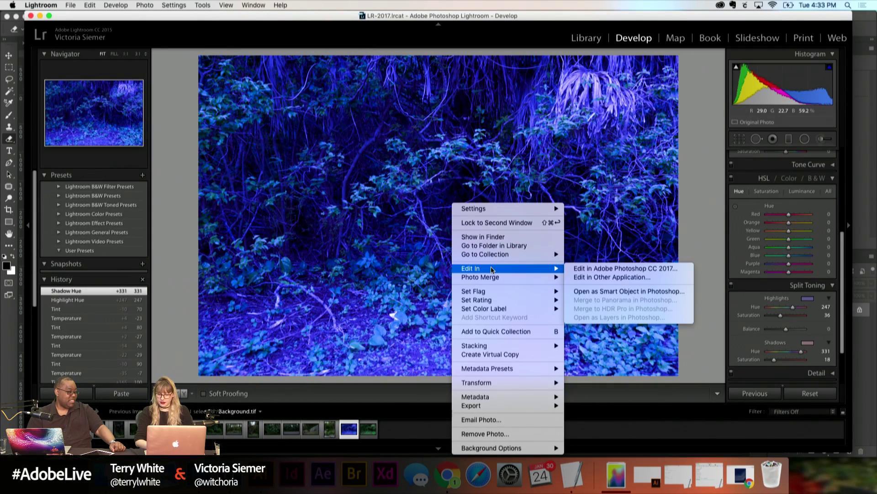
{"action": "left_click", "coordinate": [591, 269]}
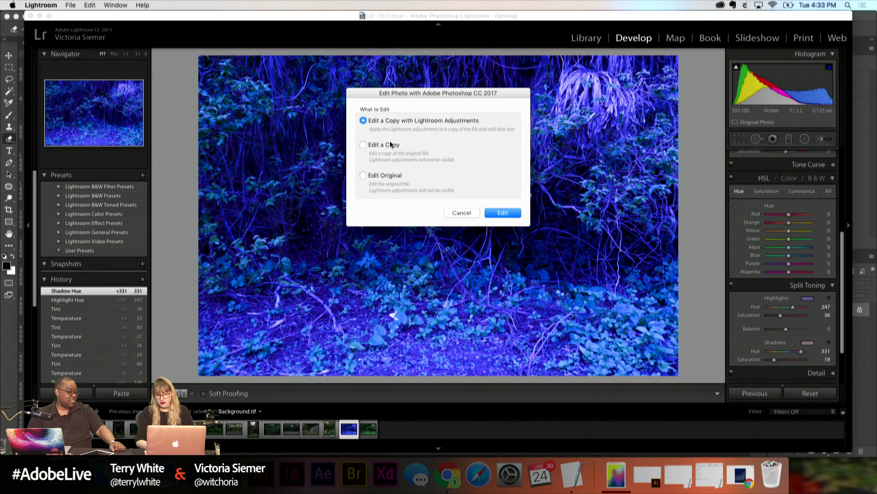
{"action": "left_click", "coordinate": [505, 214]}
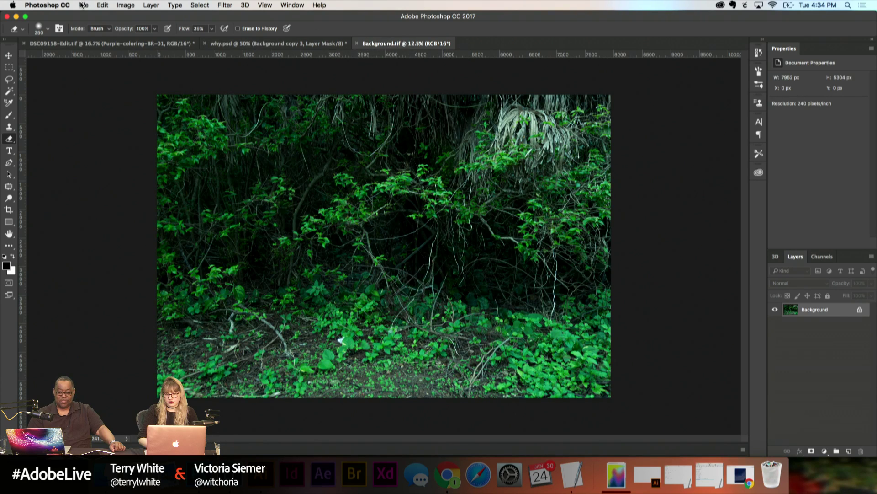
Step: Close the green Background.tif in Photoshop and open the blue version from Lightroom as a copy with Lightroom adjustments
{"action": "left_click", "coordinate": [357, 43]}
{"action": "left_click", "coordinate": [106, 474]}
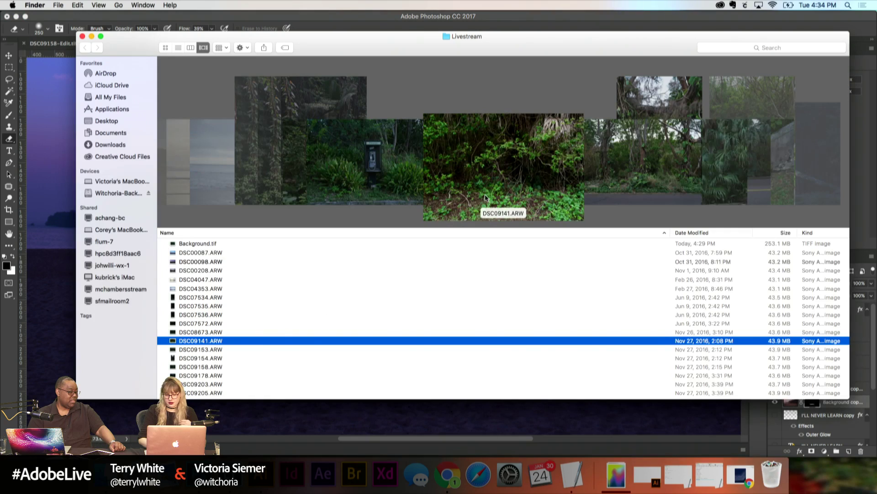
{"action": "left_click", "coordinate": [232, 474]}
{"action": "right_click", "coordinate": [307, 205]}
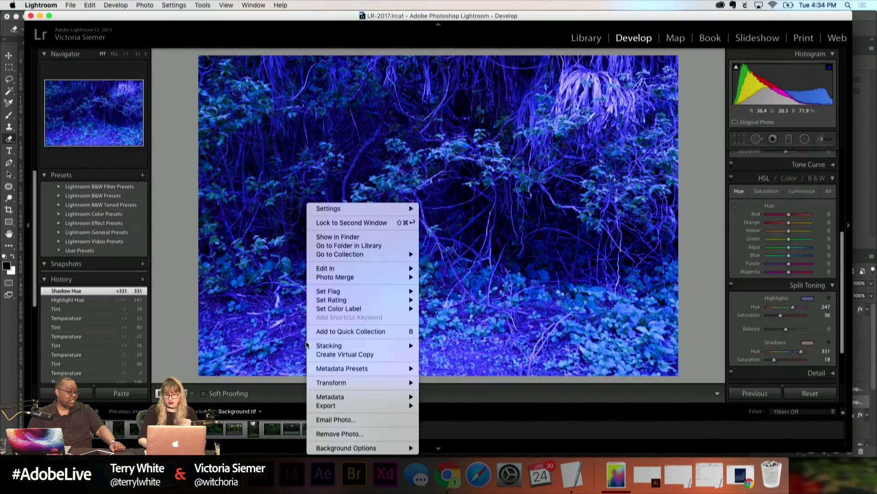
{"action": "mouse_move", "coordinate": [357, 211]}
{"action": "mouse_move", "coordinate": [351, 269]}
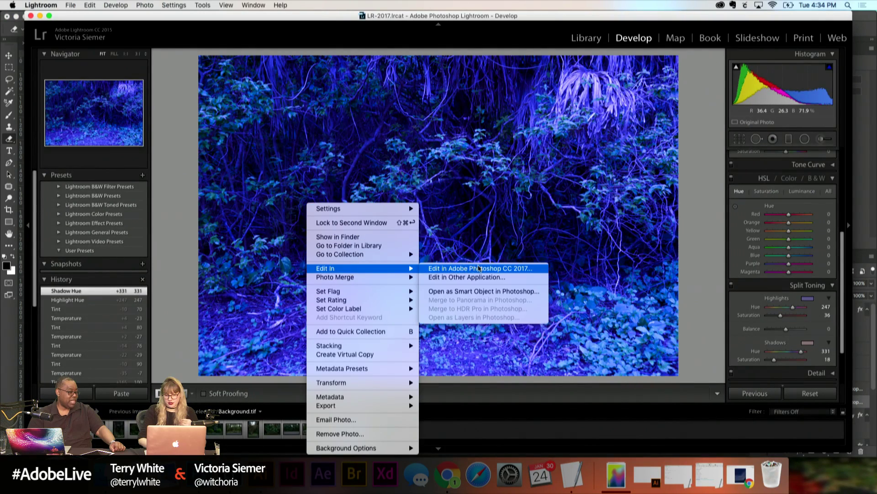
{"action": "left_click", "coordinate": [479, 268]}
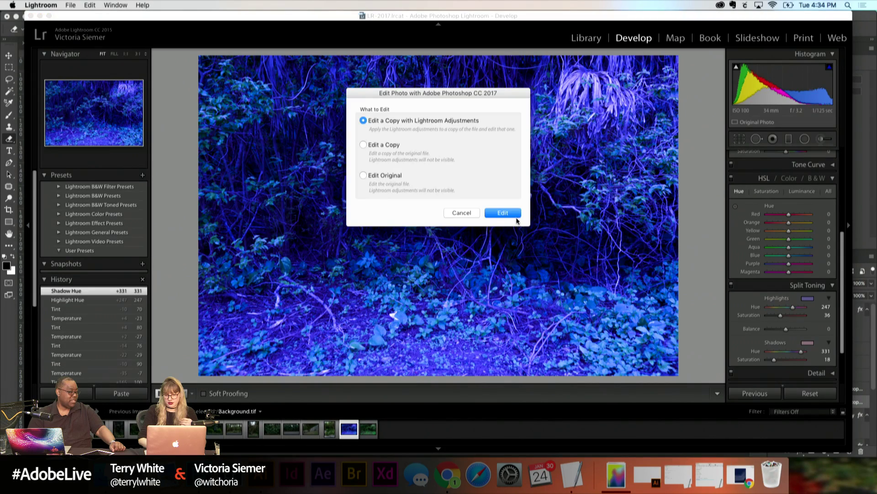
{"action": "left_click", "coordinate": [511, 214]}
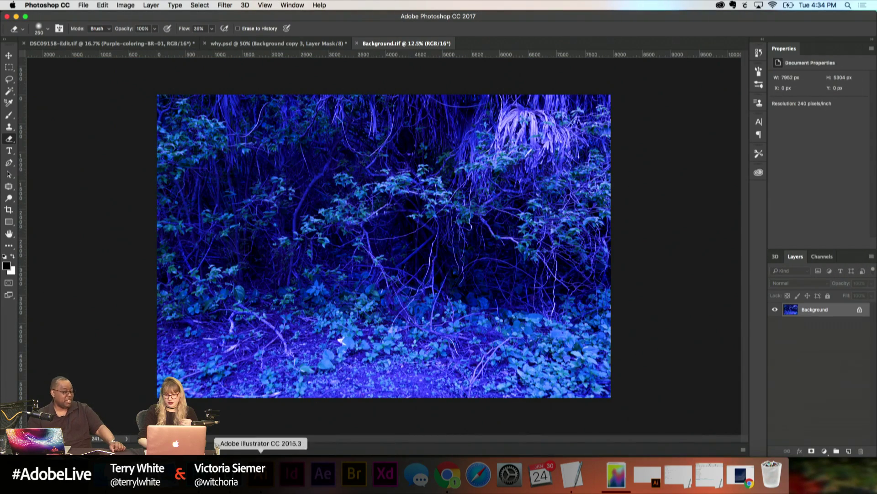
Step: Return to Lightroom and open the green DSC09141.ARW photo for editing in Photoshop CC 2017
{"action": "left_click", "coordinate": [239, 474]}
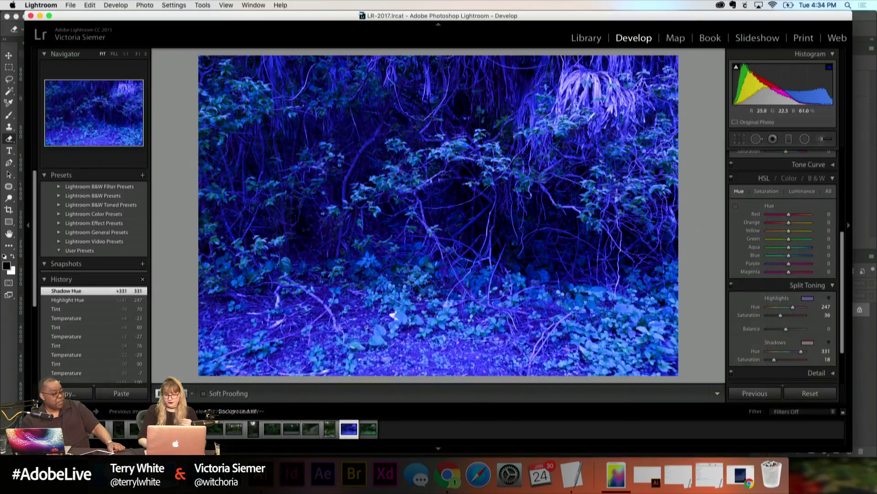
{"action": "left_click", "coordinate": [368, 428]}
{"action": "right_click", "coordinate": [396, 276]}
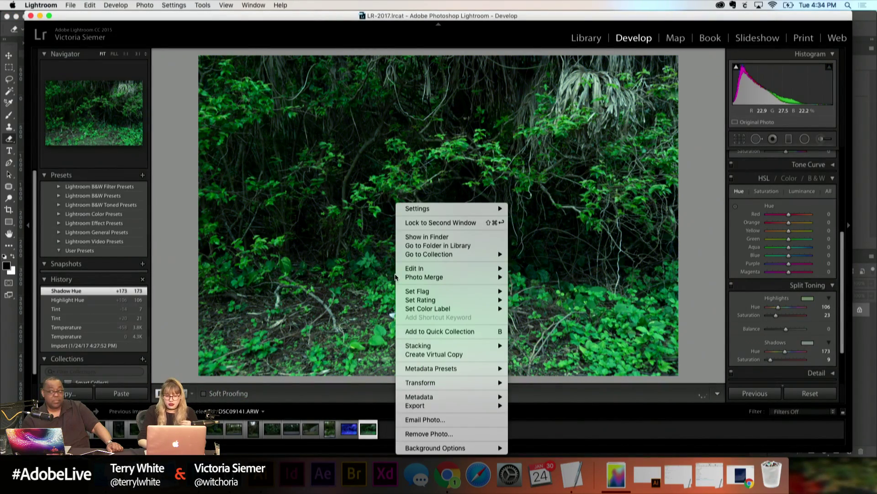
{"action": "mouse_move", "coordinate": [417, 269]}
{"action": "left_click", "coordinate": [534, 270]}
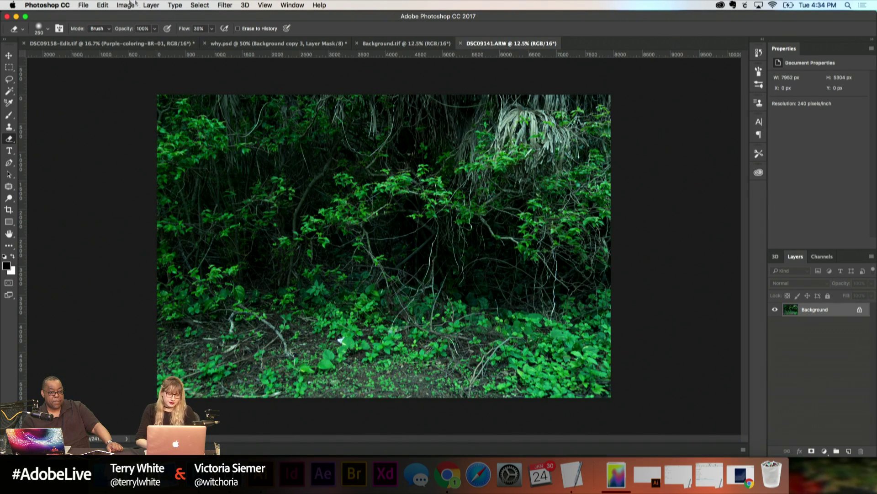
Step: Save the green photo in the Livestream folder in Photoshop format as Steal-my-heart-art-lol.psd
{"action": "left_click", "coordinate": [84, 5]}
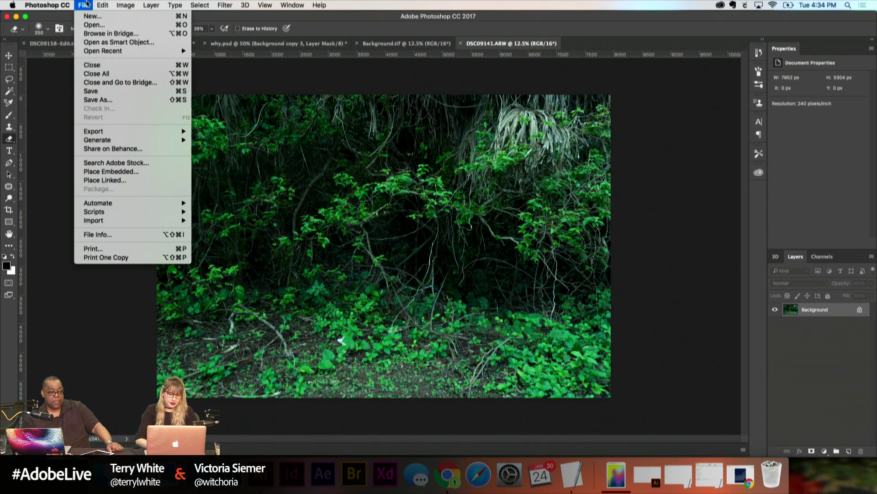
{"action": "left_click", "coordinate": [102, 104]}
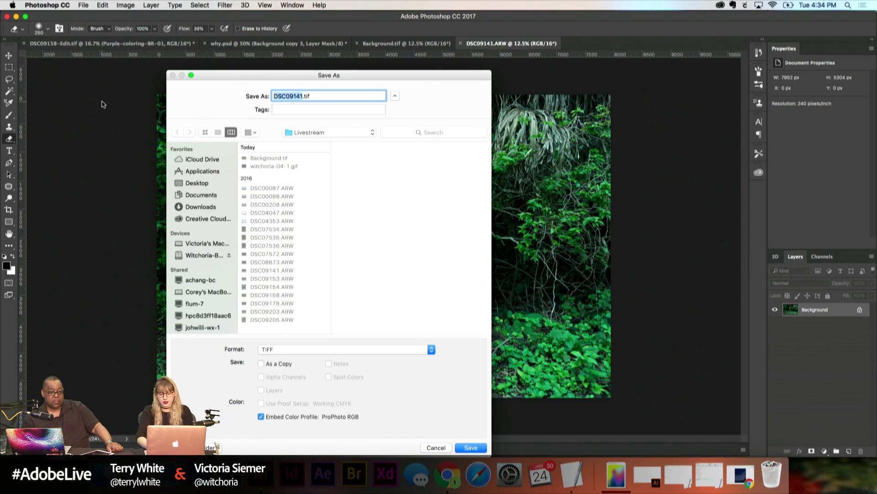
{"action": "type", "text": "Steal-my-heart-art-lol"}
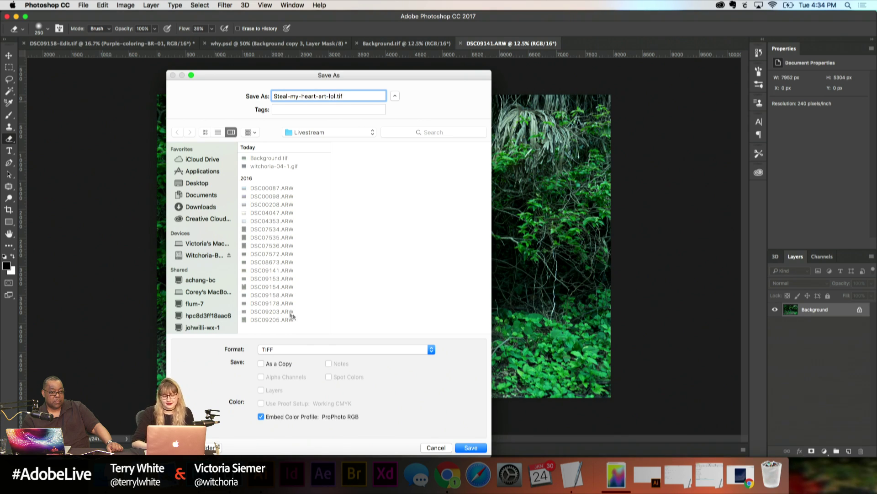
{"action": "left_click", "coordinate": [305, 352]}
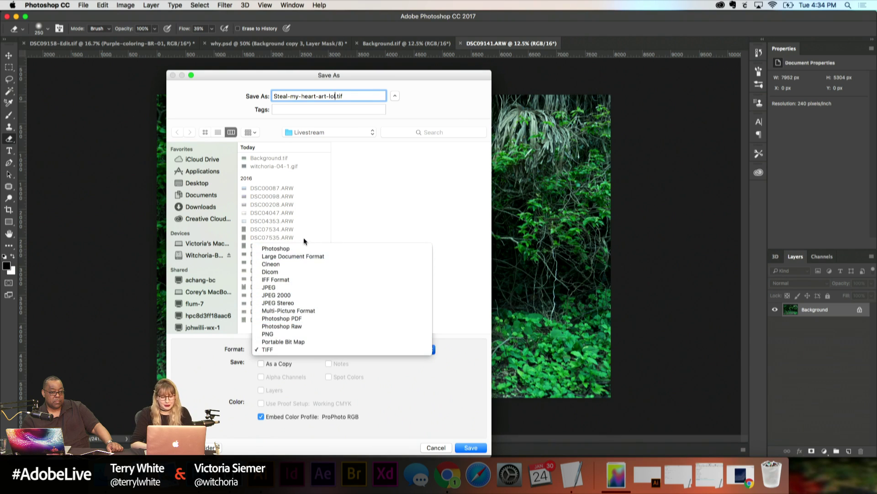
{"action": "left_click", "coordinate": [304, 248]}
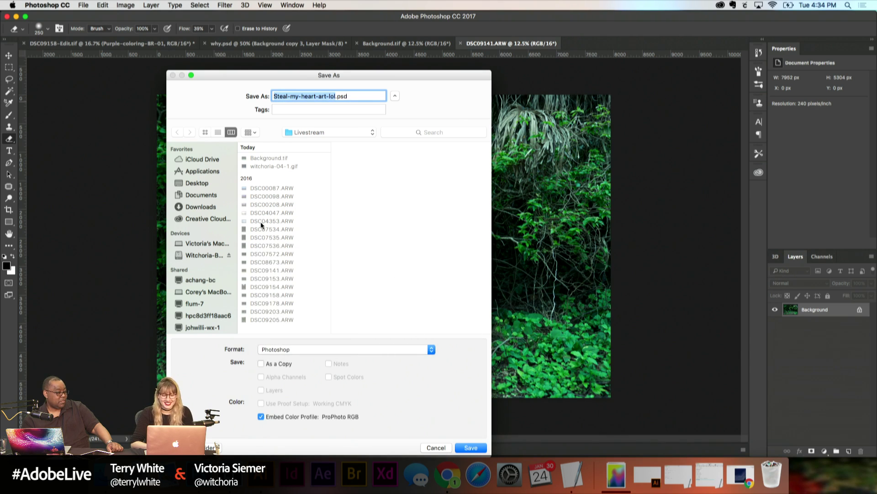
{"action": "left_click", "coordinate": [478, 450]}
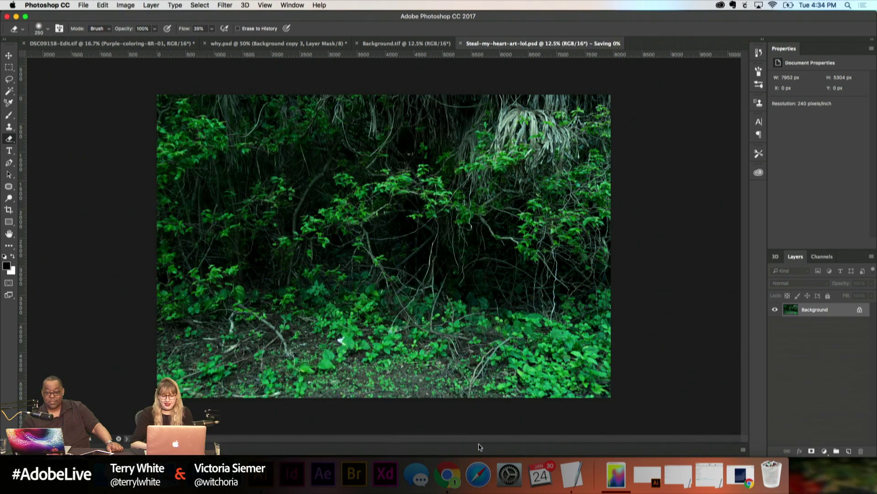
{"action": "left_click", "coordinate": [81, 5]}
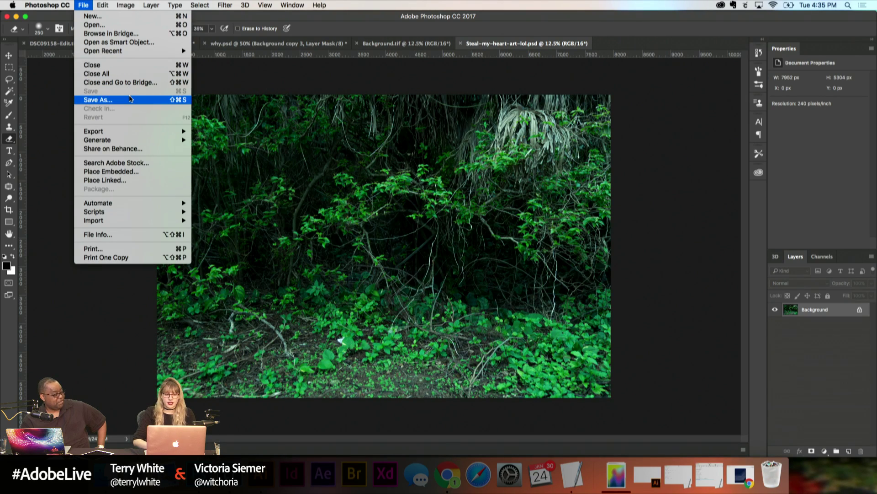
{"action": "mouse_move", "coordinate": [127, 133]}
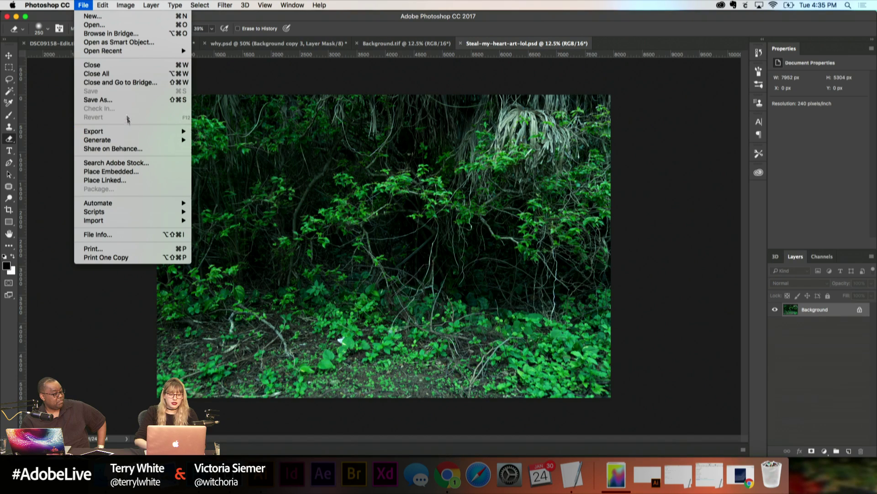
{"action": "left_click", "coordinate": [120, 179]}
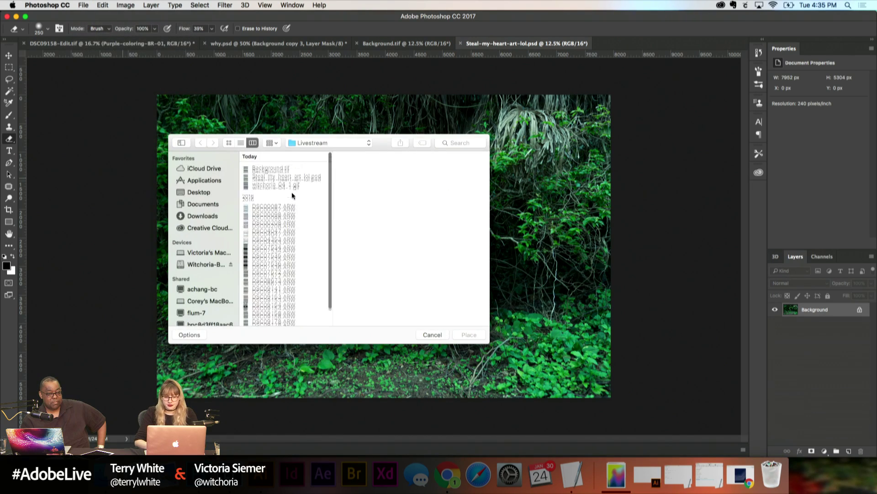
{"action": "left_click", "coordinate": [291, 177]}
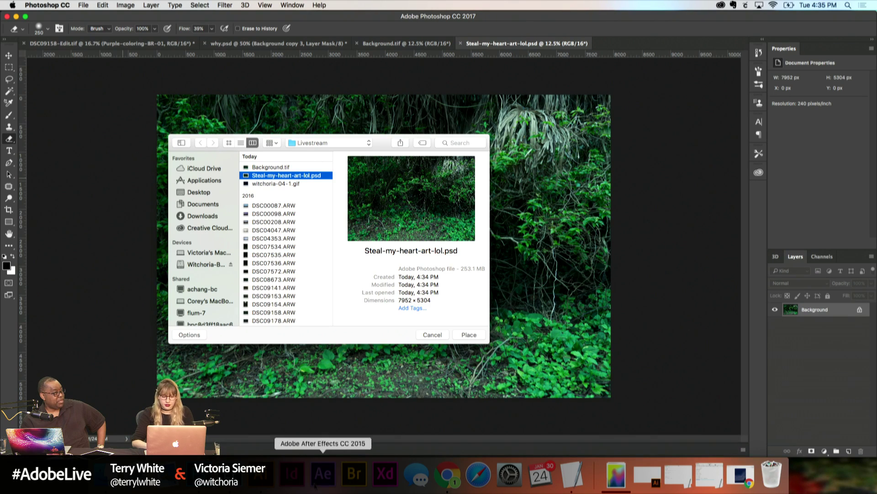
{"action": "key", "text": "Up"}
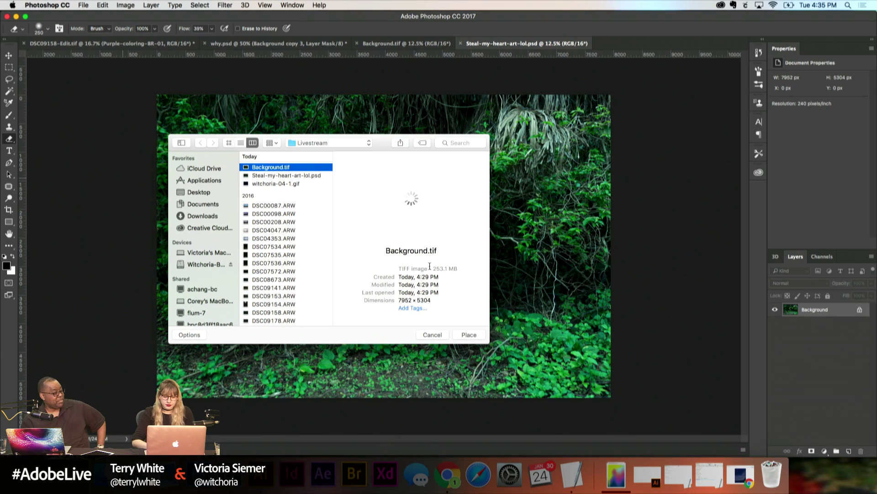
{"action": "left_click", "coordinate": [272, 182]}
{"action": "left_click", "coordinate": [437, 333]}
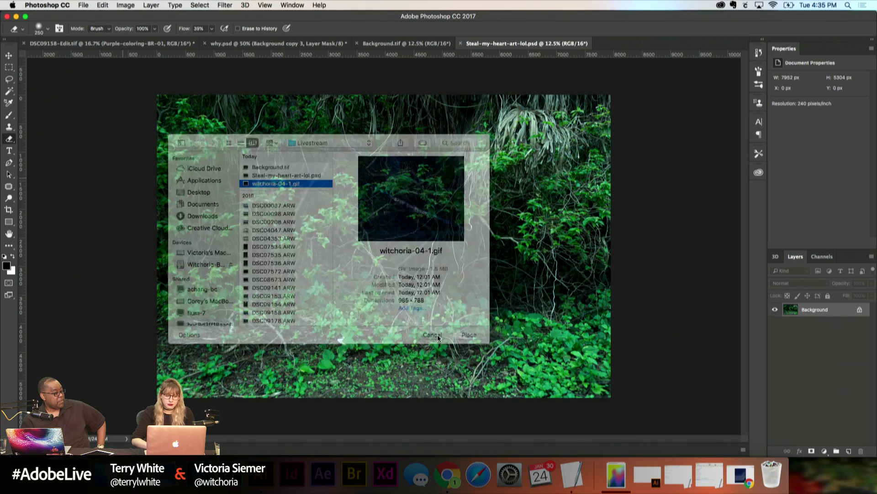
{"action": "left_click", "coordinate": [402, 43]}
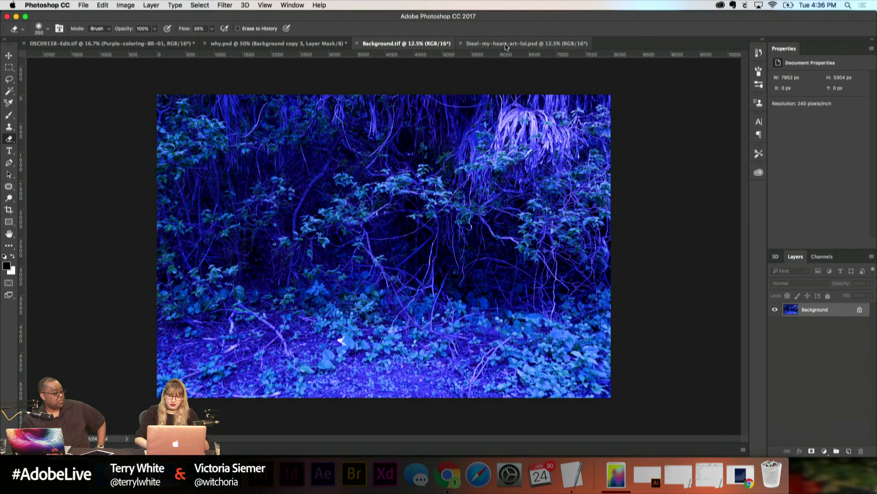
{"action": "left_click", "coordinate": [529, 43]}
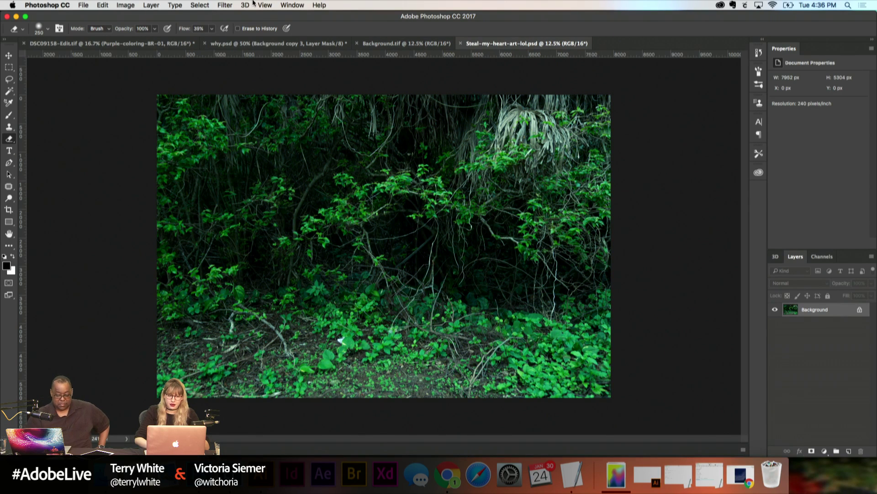
Step: Try to place Background.tif as a linked layer in Steal-my-heart-art-lol.psd
{"action": "left_click", "coordinate": [82, 5]}
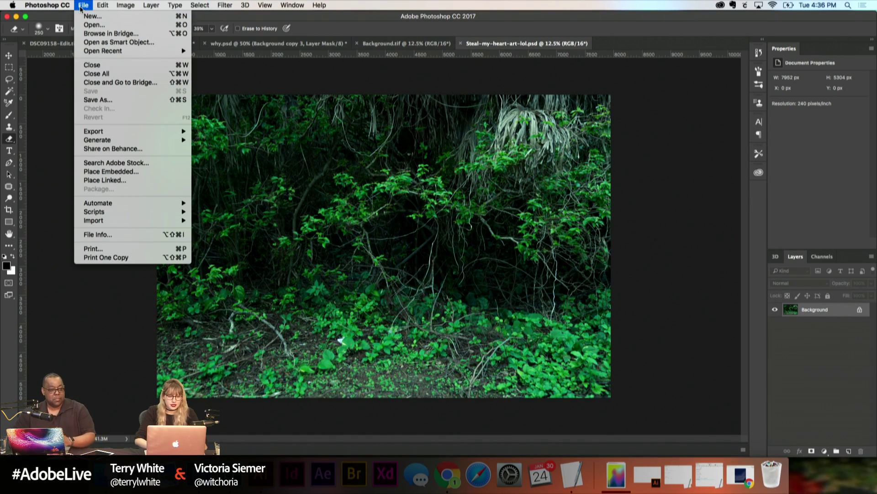
{"action": "mouse_move", "coordinate": [167, 131]}
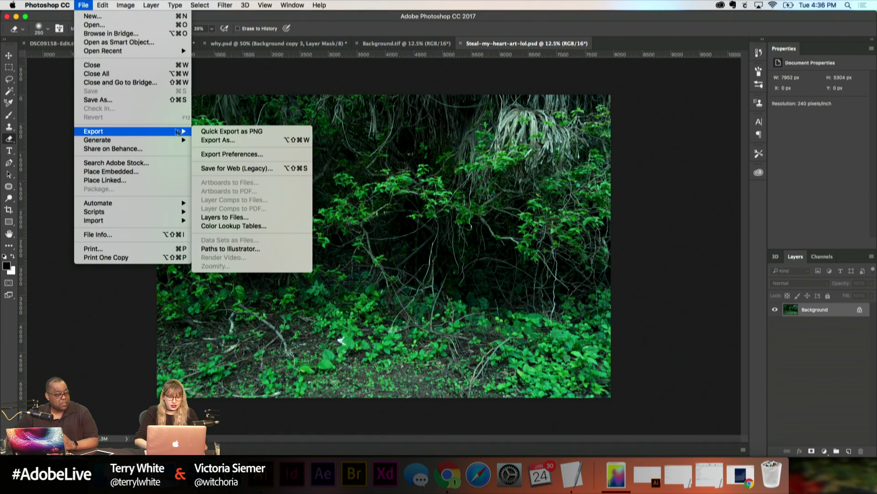
{"action": "left_click", "coordinate": [162, 180]}
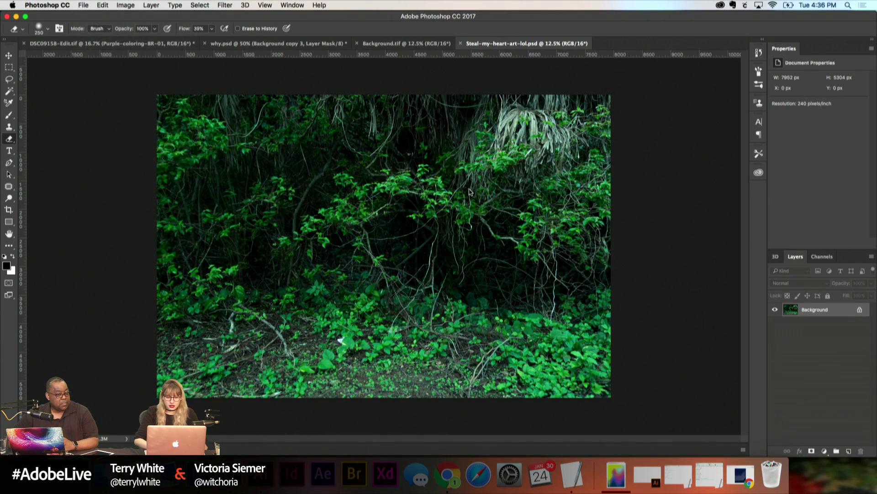
{"action": "scroll", "coordinate": [292, 187], "scroll_direction": "up", "scroll_amount": 1}
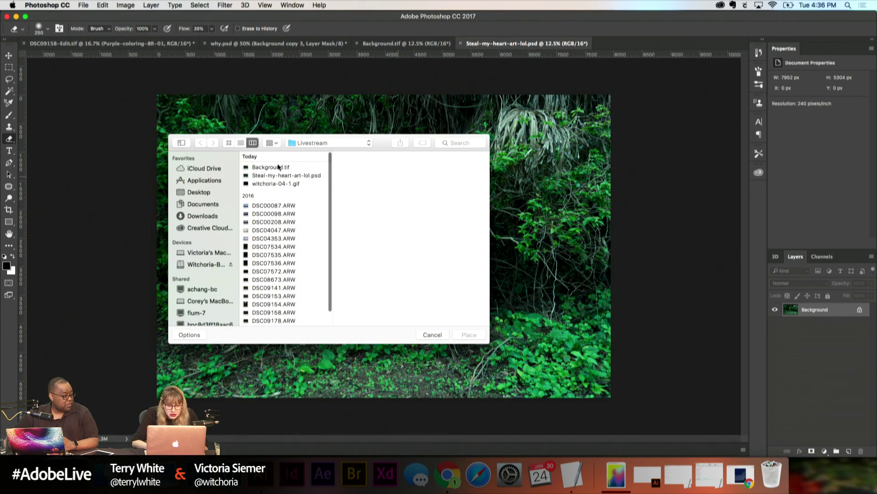
{"action": "left_click", "coordinate": [283, 168]}
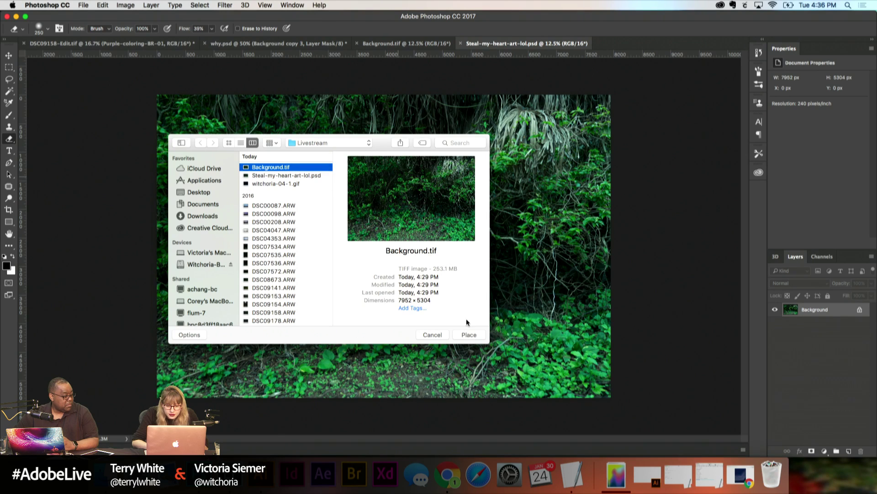
{"action": "left_click", "coordinate": [474, 336]}
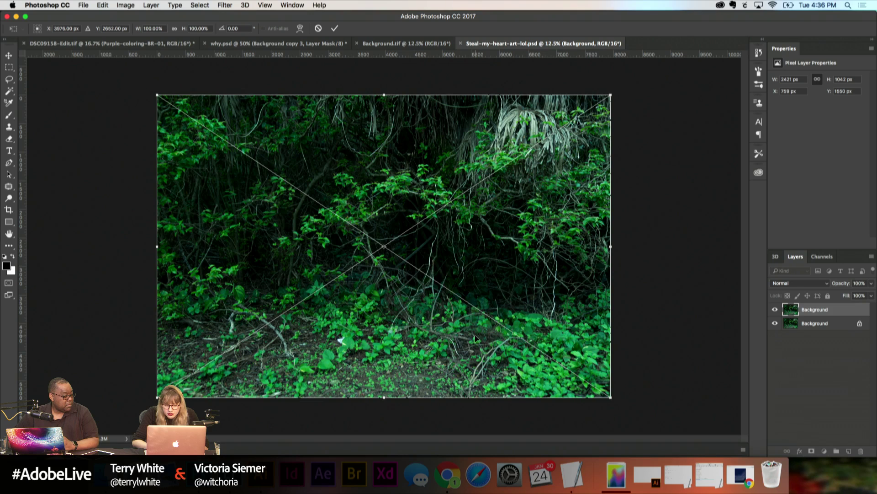
{"action": "left_click", "coordinate": [319, 28]}
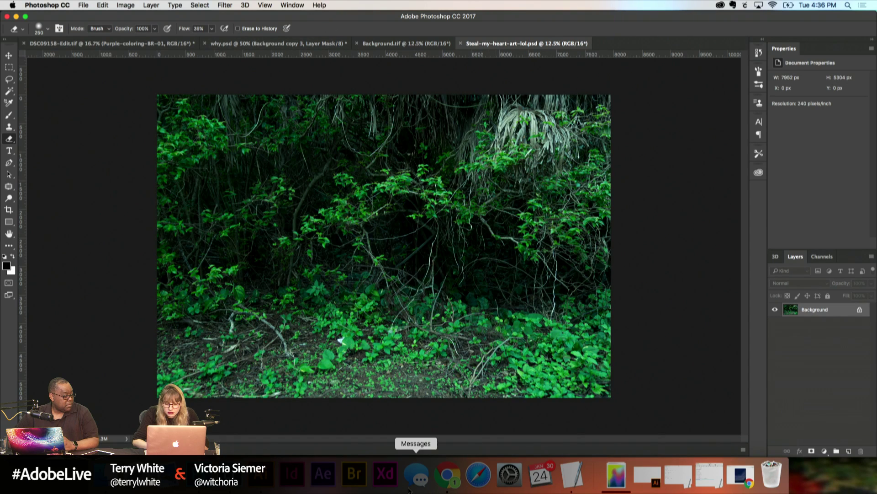
Step: Save the blue Background.tif document in the Livestream folder in Photoshop format as blue.psd
{"action": "left_click", "coordinate": [403, 44]}
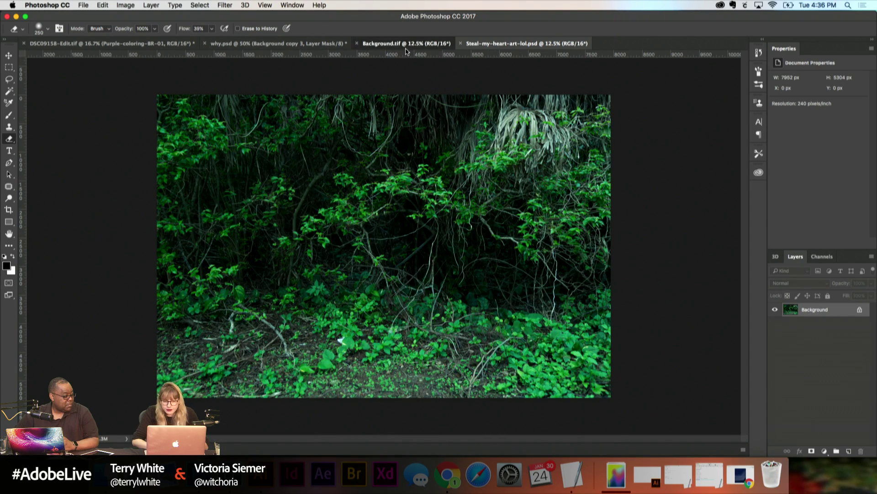
{"action": "left_click", "coordinate": [83, 5]}
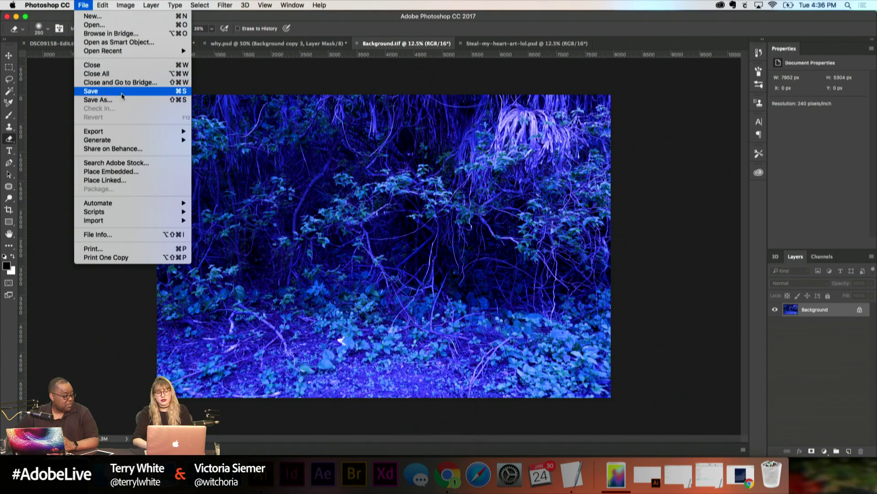
{"action": "left_click", "coordinate": [122, 94]}
{"action": "type", "text": "blue.tif"}
{"action": "left_click", "coordinate": [326, 349]}
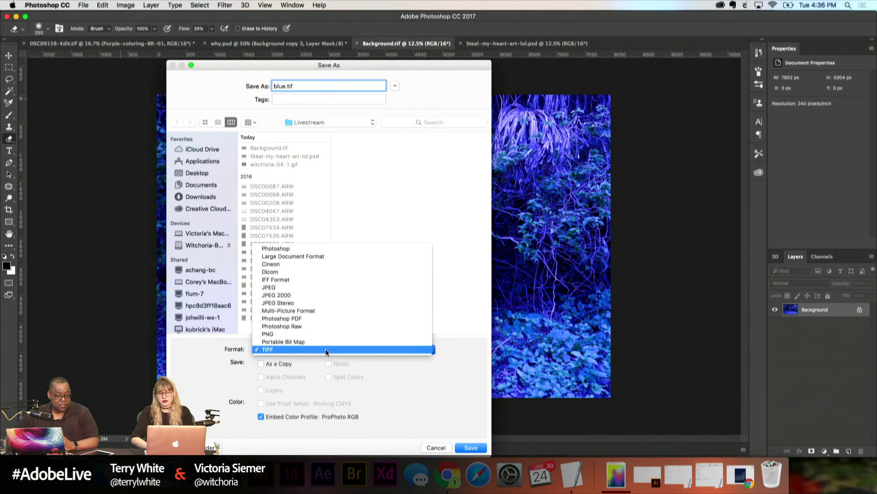
{"action": "left_click", "coordinate": [316, 248]}
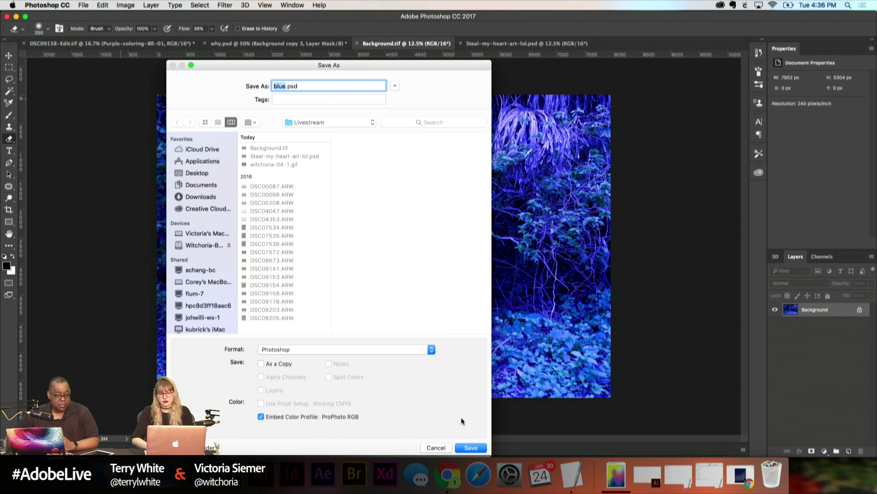
{"action": "left_click", "coordinate": [471, 447]}
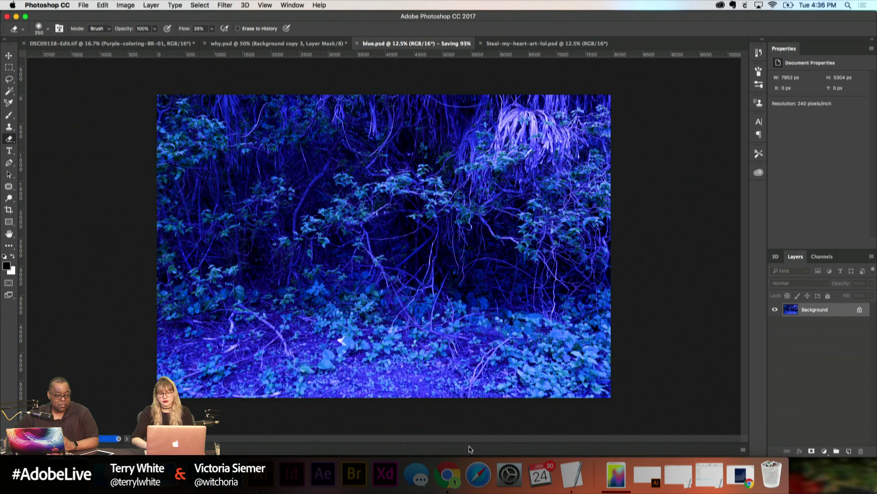
Step: Place blue.psd as a linked layer at full size over the green photo in Steal-my-heart-art-lol.psd
{"action": "left_click", "coordinate": [494, 43]}
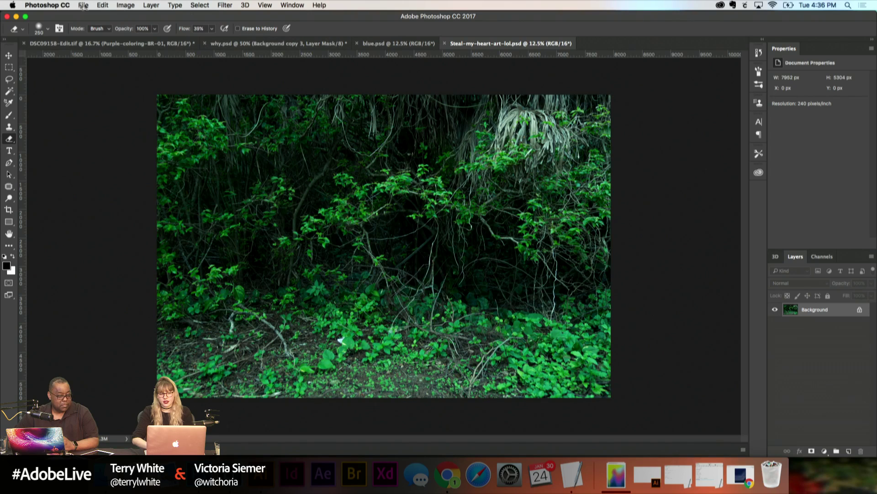
{"action": "left_click", "coordinate": [47, 5]}
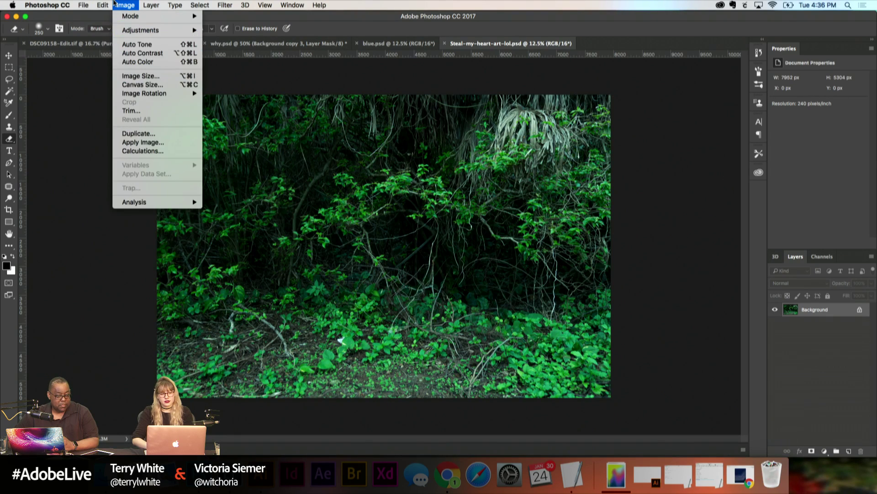
{"action": "mouse_move", "coordinate": [110, 3]}
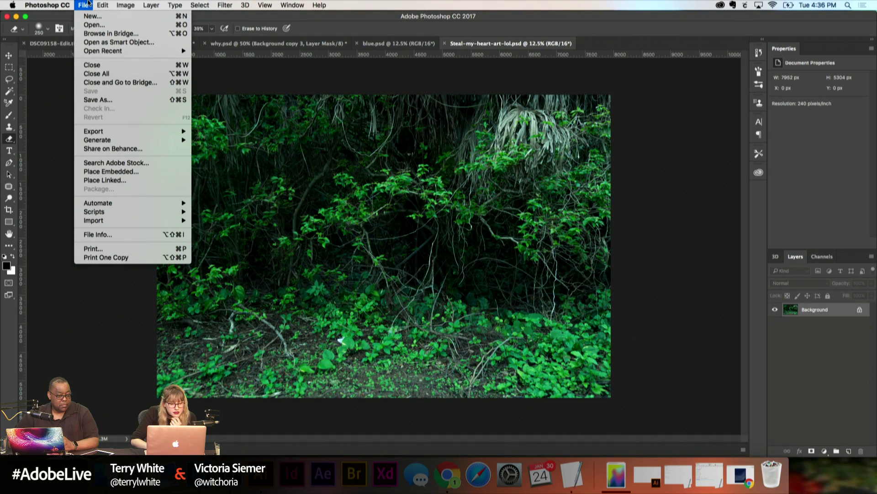
{"action": "left_click", "coordinate": [106, 181]}
{"action": "left_click", "coordinate": [263, 168]}
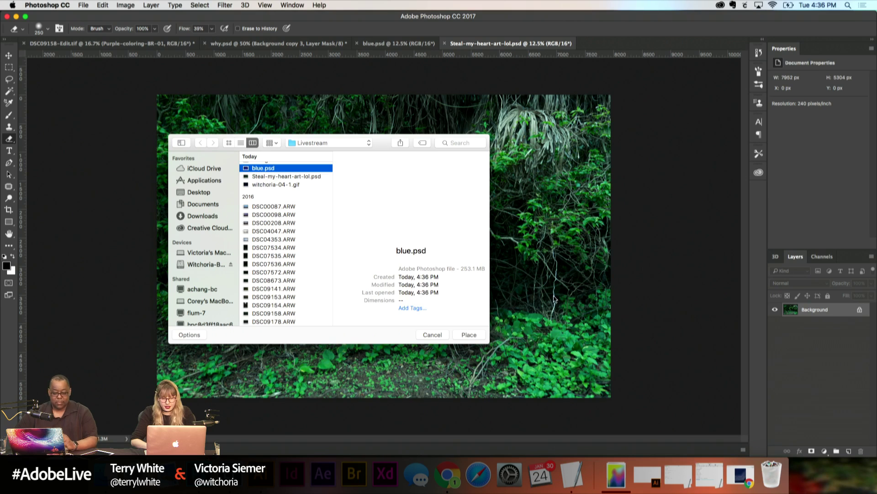
{"action": "left_click", "coordinate": [469, 335]}
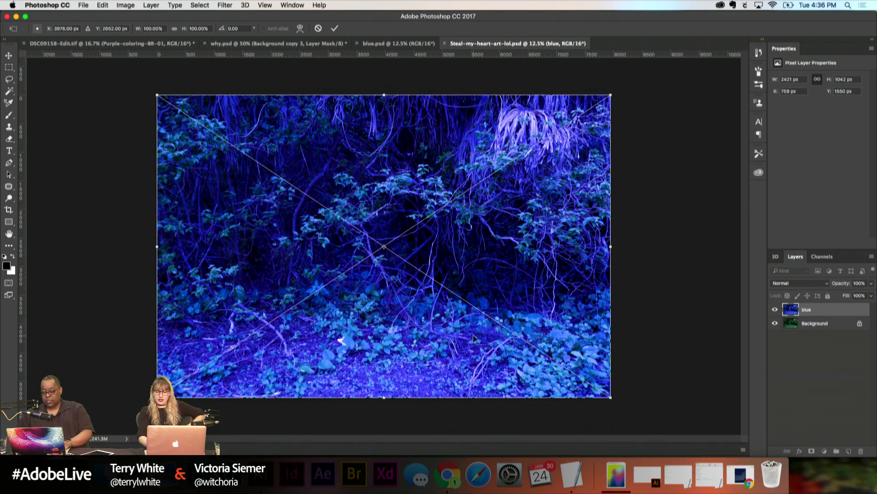
{"action": "key", "text": "Return"}
{"action": "key", "text": "e"}
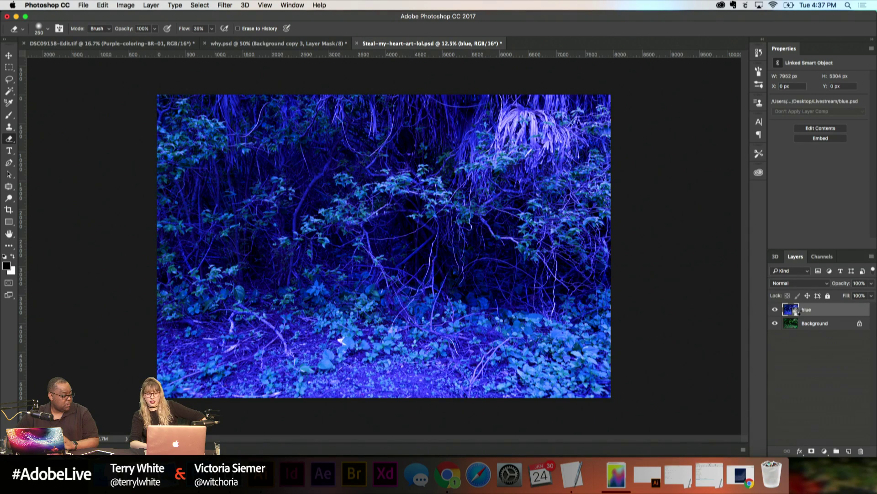
Step: Open the blue layer's linked smart object contents for inspection and close blue.psd again
{"action": "double_click", "coordinate": [795, 311]}
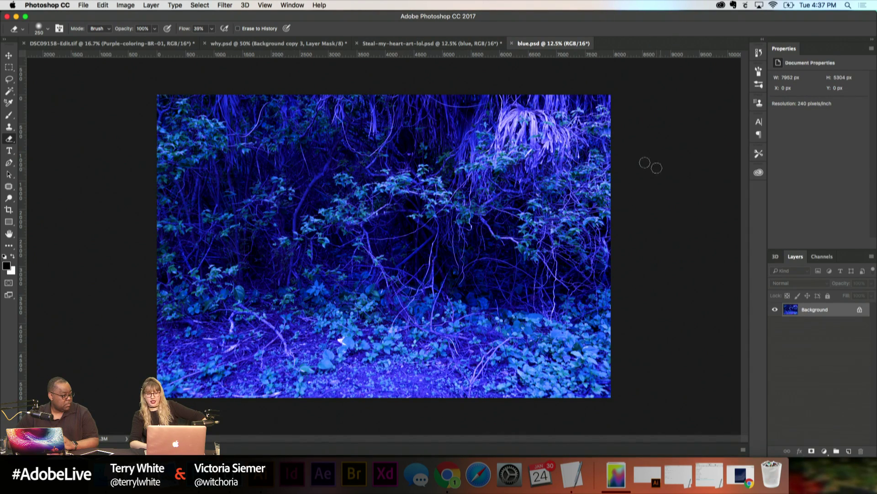
{"action": "left_click", "coordinate": [440, 41]}
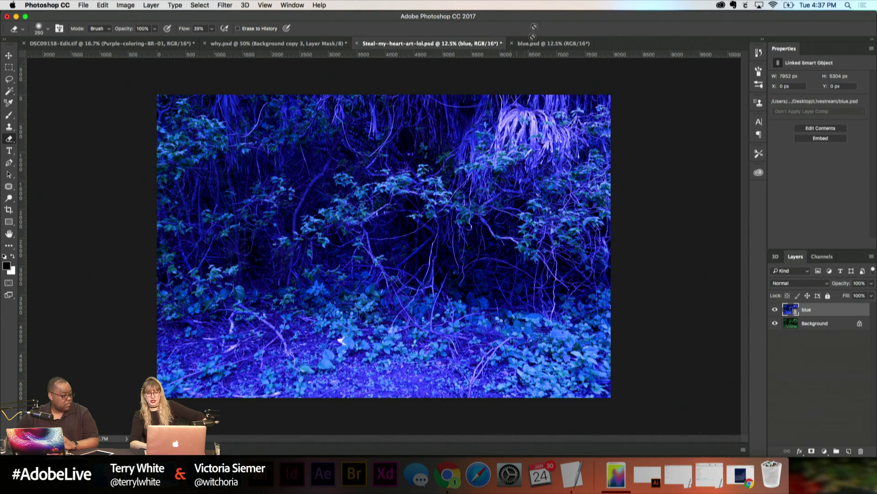
{"action": "left_click", "coordinate": [512, 43]}
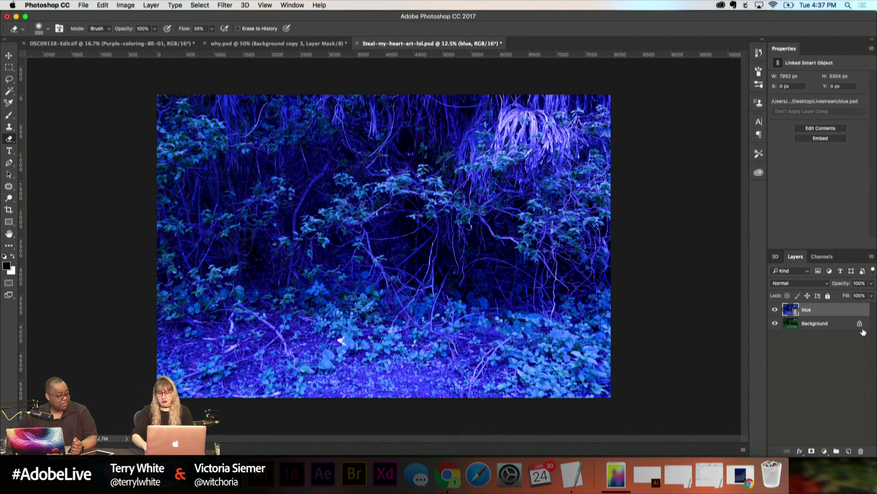
Step: Create a paragraph text box across the middle of the image and enter STEAL MY in capitals
{"action": "key", "text": "super+plus"}
{"action": "key", "text": "super+minus"}
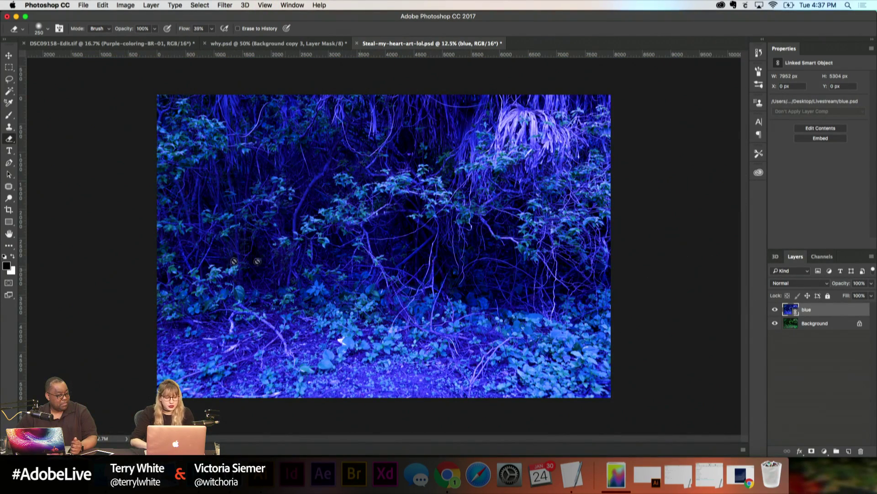
{"action": "left_click", "coordinate": [9, 152]}
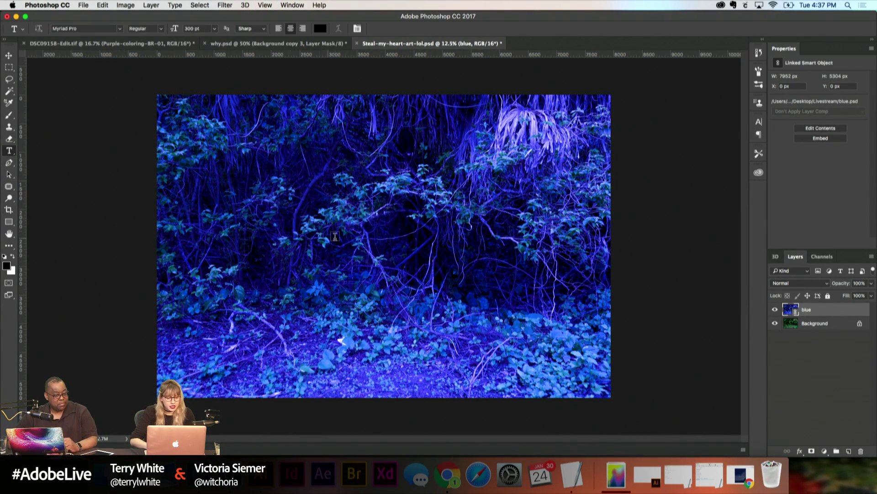
{"action": "left_click_drag", "start_coordinate": [274, 201], "coordinate": [517, 272]}
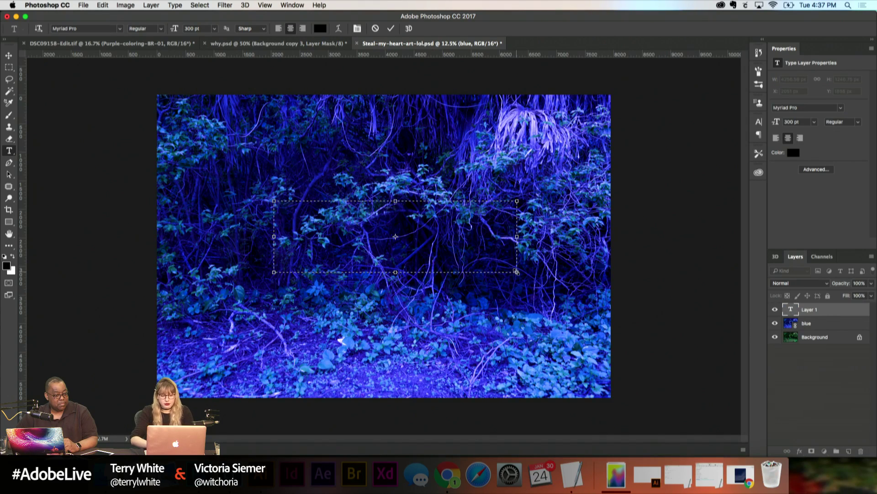
{"action": "type", "text": "STEAL MY"}
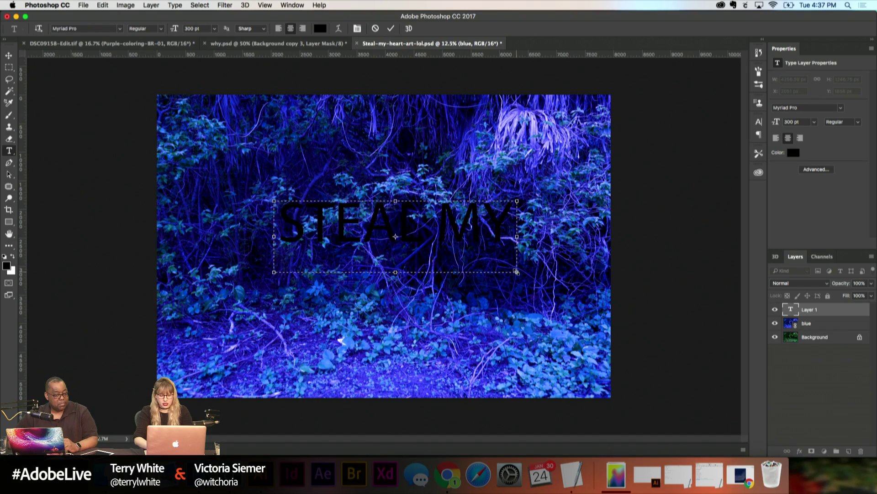
Step: Extend the text to STEAL MY HEART and set its font size to 150 pt
{"action": "key", "text": "super+a"}
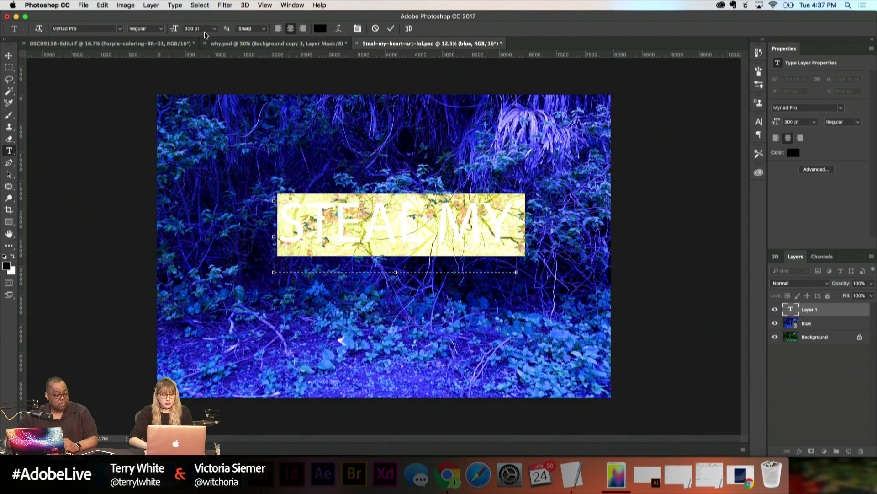
{"action": "left_click", "coordinate": [196, 29]}
{"action": "type", "text": "200"}
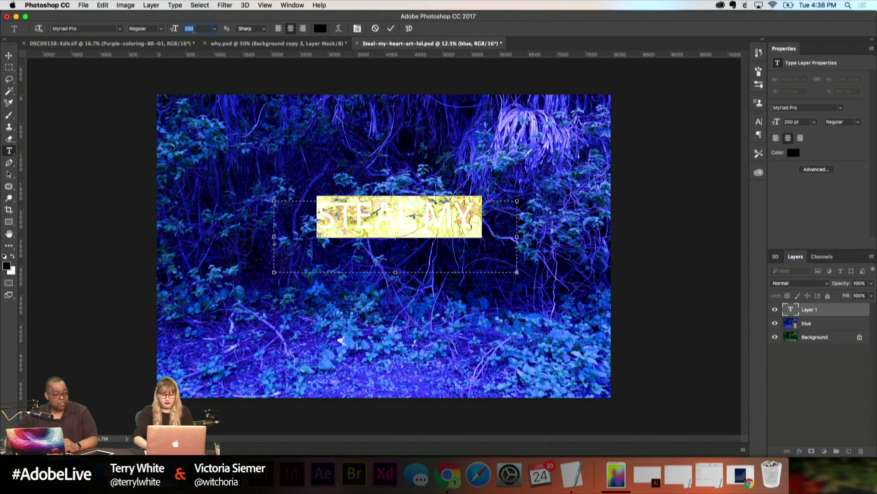
{"action": "type", "text": "100"}
{"action": "key", "text": "BackSpace"}
{"action": "key", "text": "BackSpace"}
{"action": "key", "text": "BackSpace"}
{"action": "type", "text": "150"}
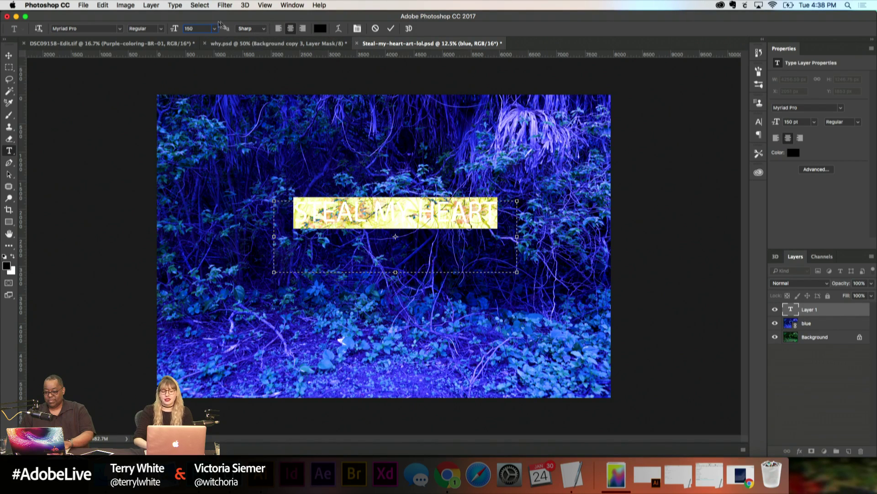
Step: Change the STEAL MY HEART text to the Gotham Rounded Light font at 100 pt
{"action": "left_click", "coordinate": [86, 28]}
{"action": "type", "text": "go"}
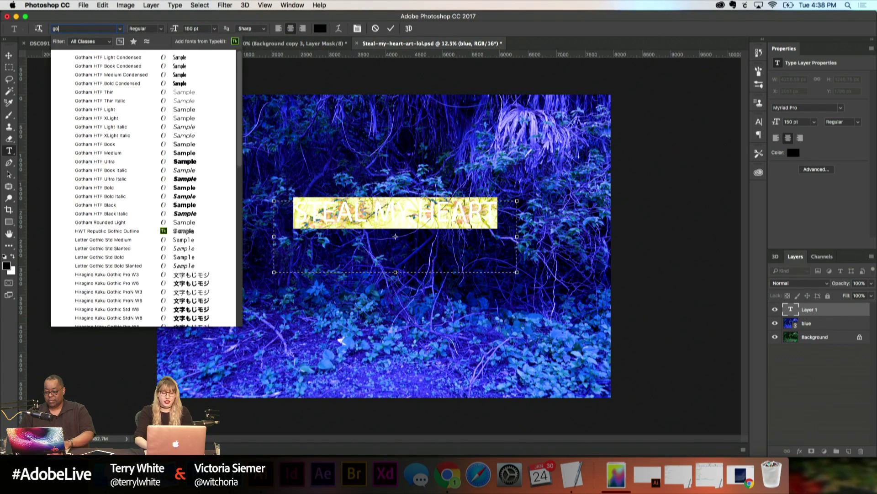
{"action": "type", "text": "tham"}
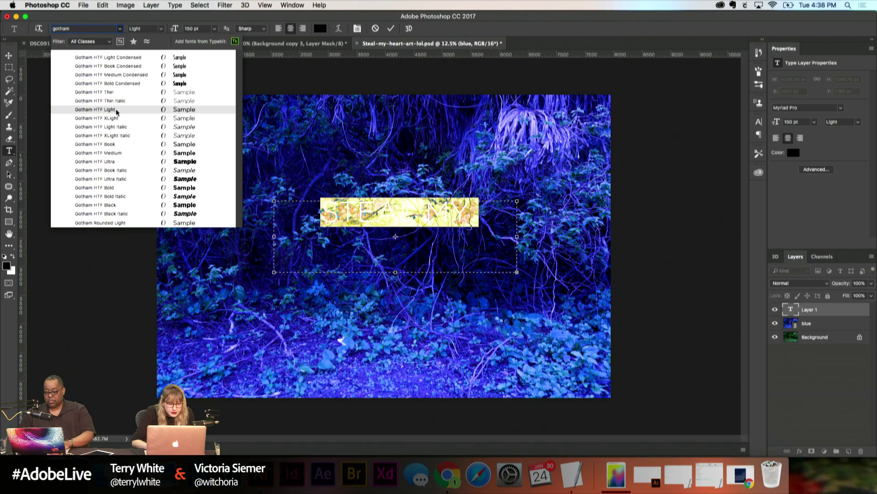
{"action": "left_click", "coordinate": [110, 223]}
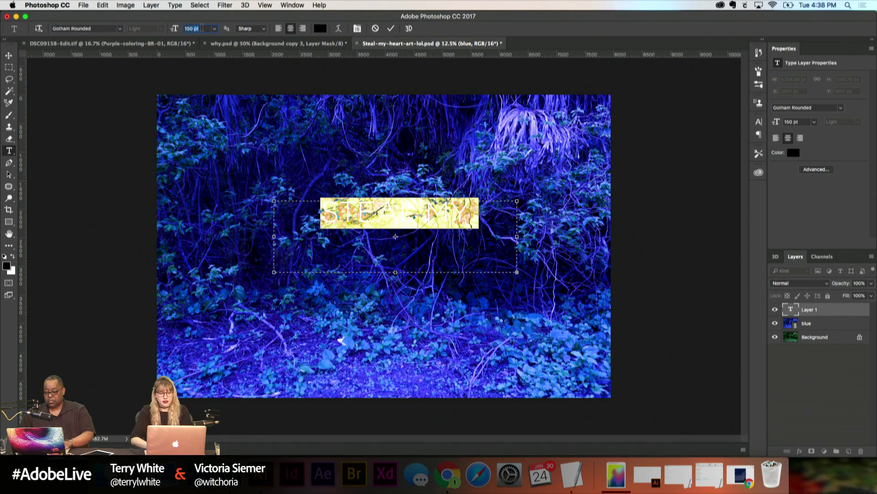
{"action": "type", "text": "100"}
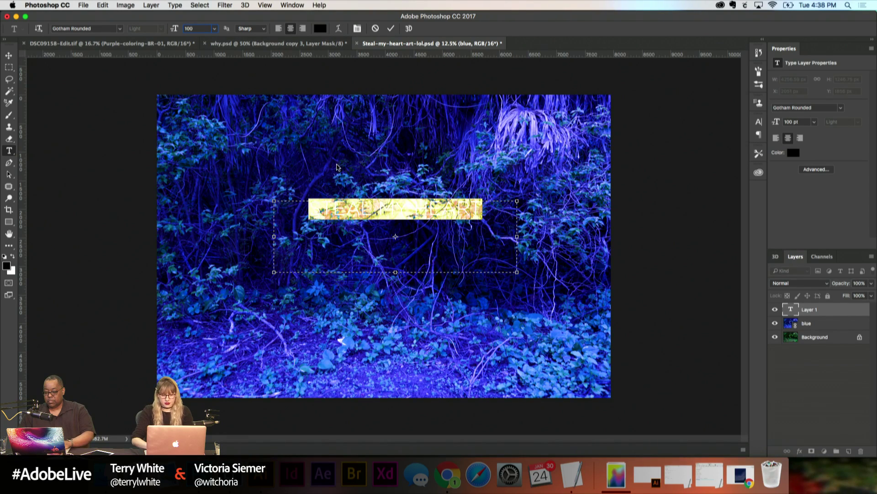
Step: Select all of the STEAL MY HEART text and set its colour to white, ffffff
{"action": "left_click", "coordinate": [355, 208]}
{"action": "key", "text": "super+a"}
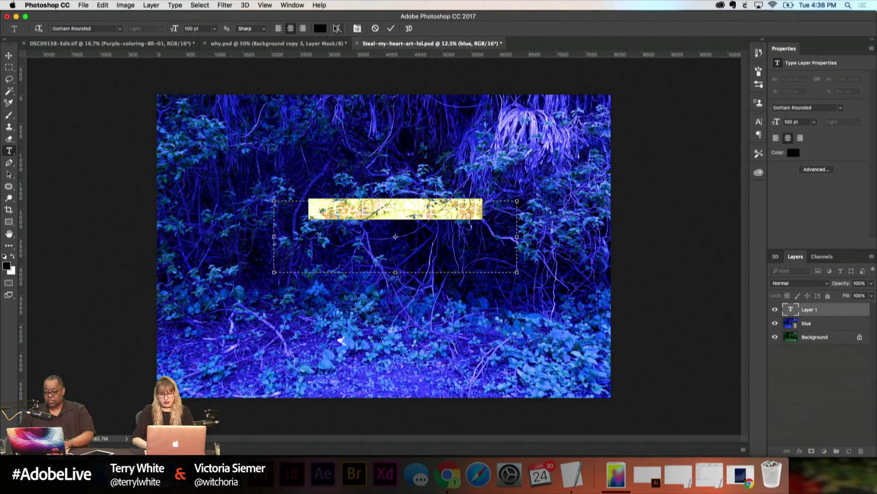
{"action": "left_click", "coordinate": [320, 28]}
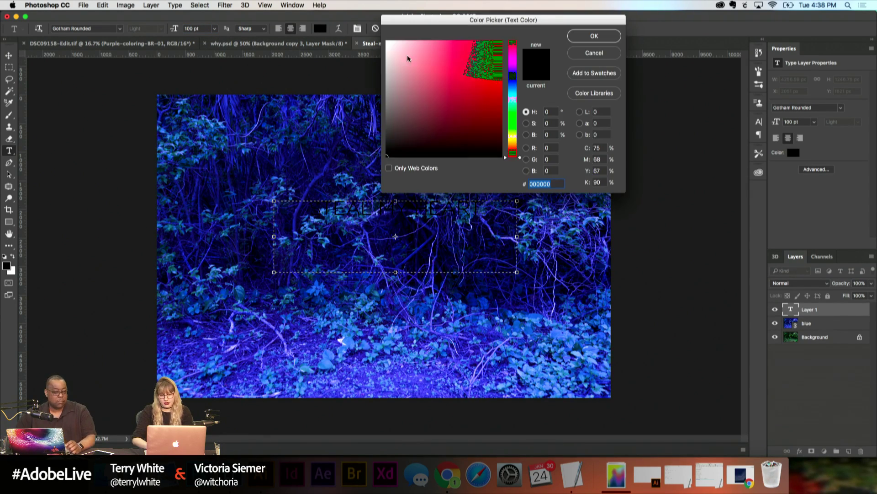
{"action": "left_click_drag", "start_coordinate": [402, 60], "coordinate": [345, 17]}
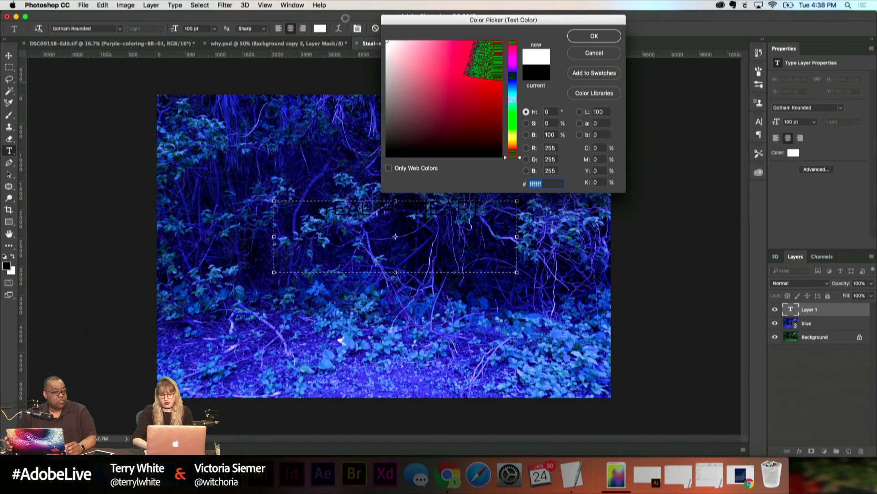
{"action": "left_click", "coordinate": [578, 37]}
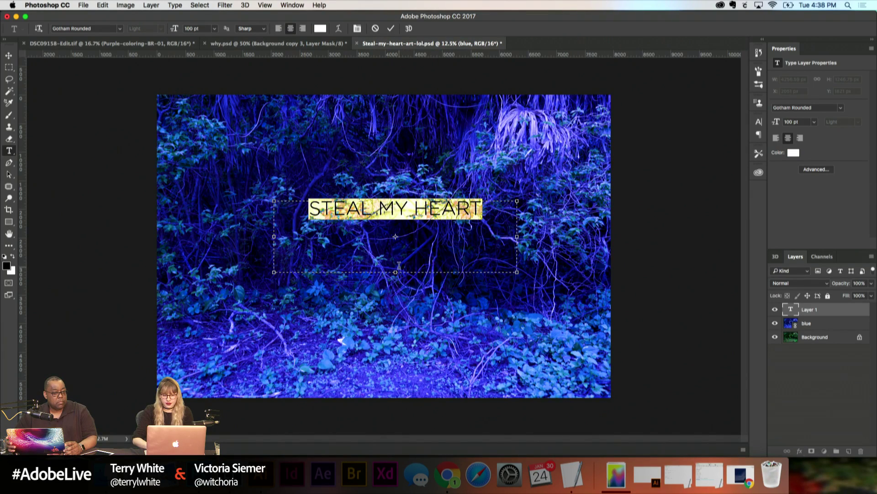
Step: Shorten the text box to the height of its single line, commit the text and move it to the middle of the image
{"action": "left_click_drag", "start_coordinate": [396, 272], "coordinate": [395, 218]}
{"action": "left_click", "coordinate": [373, 211]}
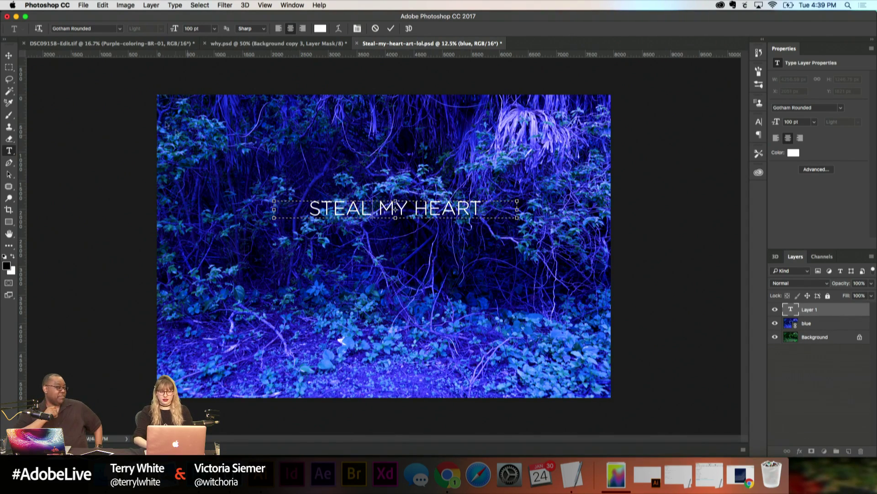
{"action": "key", "text": "ctrl+Return"}
{"action": "key", "text": "v"}
{"action": "left_click_drag", "start_coordinate": [447, 215], "coordinate": [435, 252]}
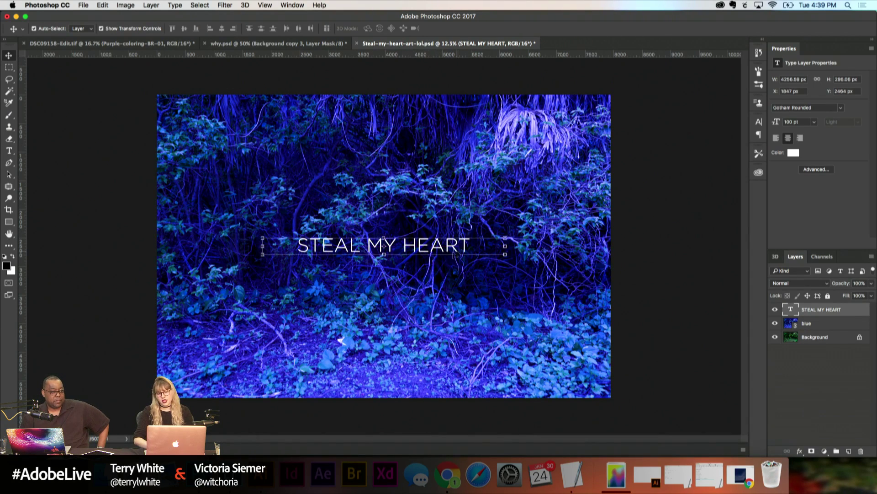
Step: Scale the text proportionally to about 90% and reposition it near the centre of the image
{"action": "left_click_drag", "start_coordinate": [507, 257], "coordinate": [483, 244]}
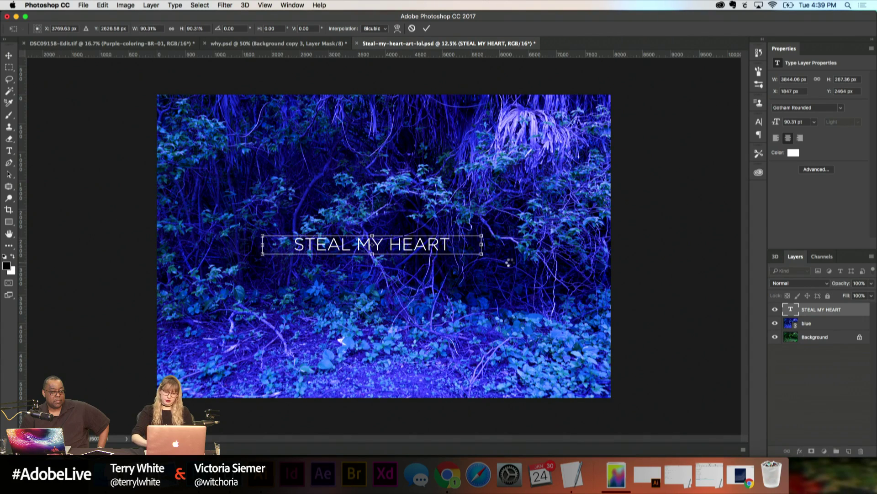
{"action": "key", "text": "Return"}
{"action": "left_click_drag", "start_coordinate": [396, 247], "coordinate": [414, 242]}
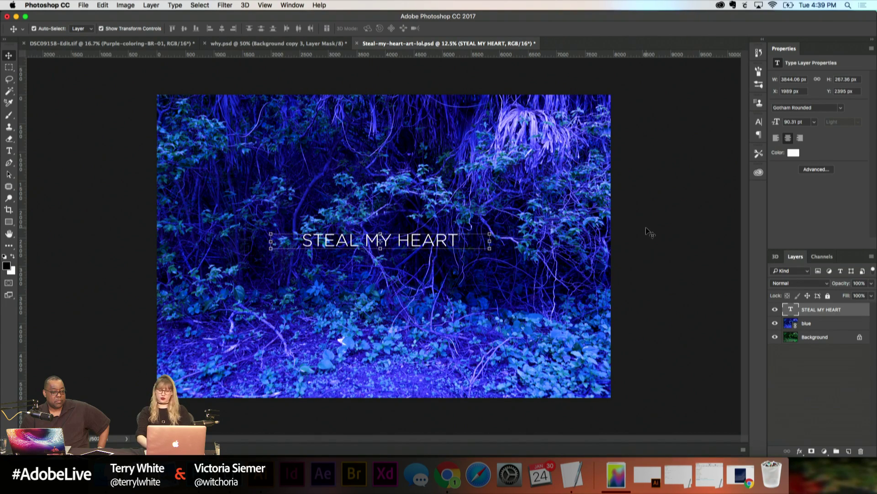
Step: Deselect the text layer and examine the lettering's size and placement against the photo, both close up and as a whole
{"action": "left_click", "coordinate": [668, 232]}
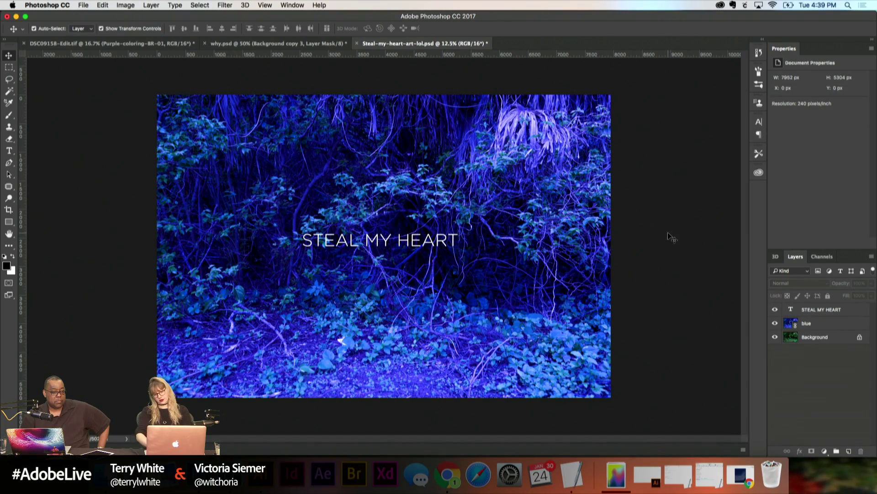
{"action": "key", "text": "super+equal"}
{"action": "key", "text": "super+equal"}
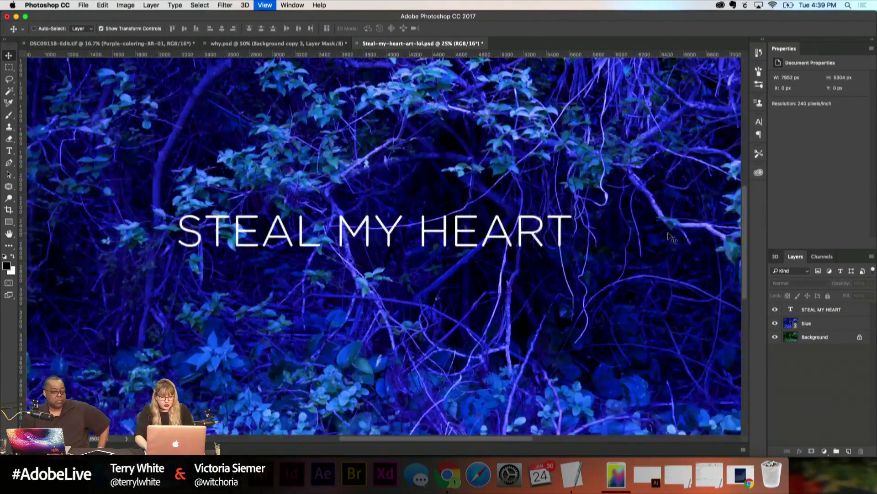
{"action": "key", "text": "super"}
{"action": "key", "text": "super+minus"}
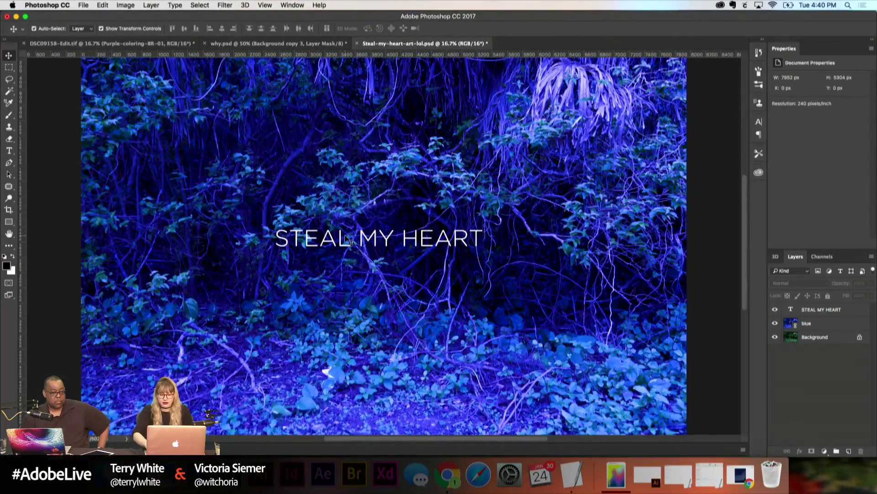
{"action": "key", "text": "super+equal"}
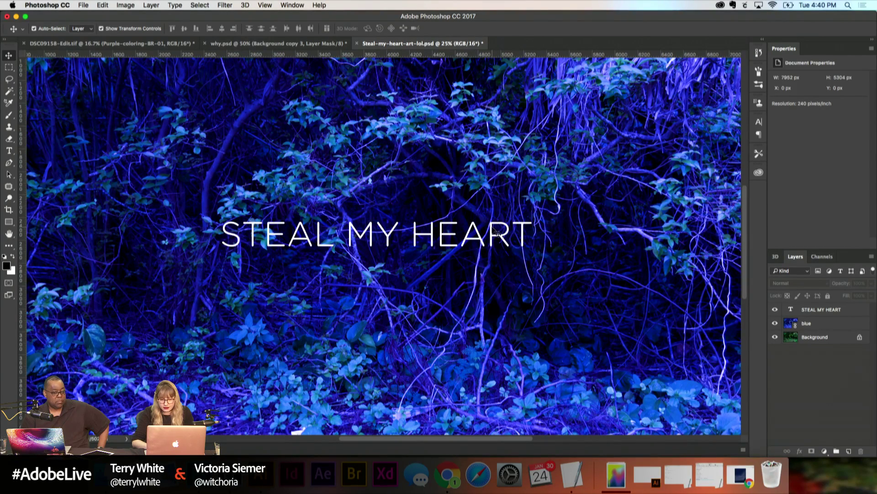
{"action": "key", "text": "super+minus"}
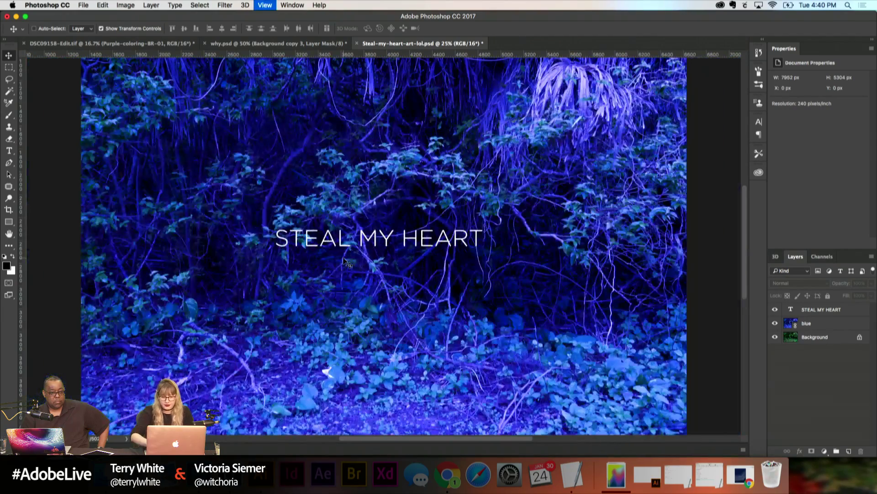
{"action": "key", "text": "super+minus"}
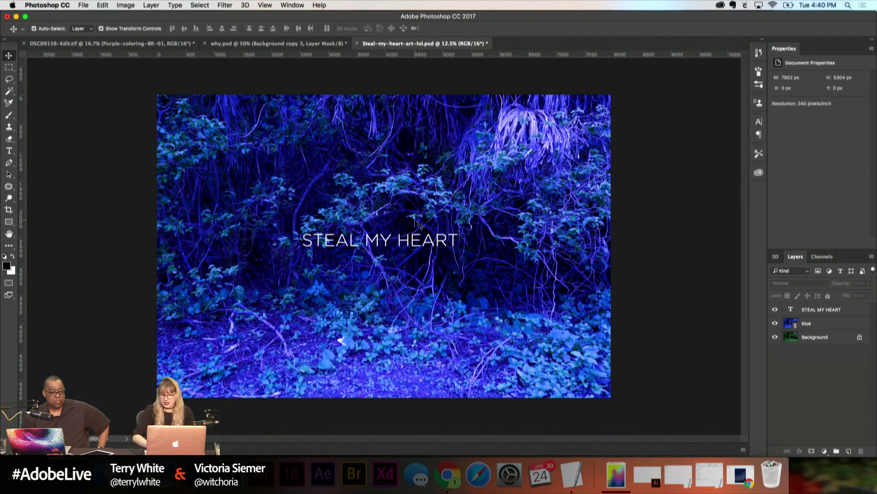
Step: Scale the STEAL MY HEART text down further to about 79 pt and centre it horizontally on the image
{"action": "left_click", "coordinate": [378, 239]}
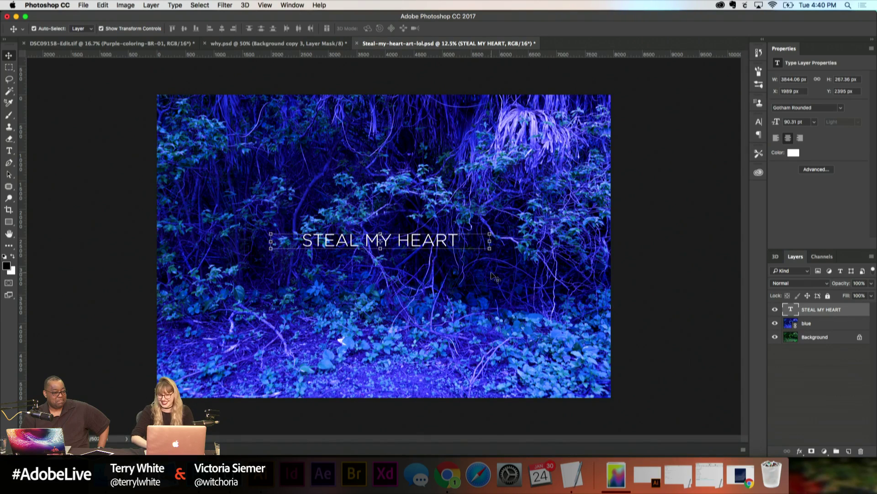
{"action": "key", "text": "super+t"}
{"action": "left_click_drag", "start_coordinate": [490, 241], "coordinate": [433, 248]}
{"action": "key", "text": "Return"}
Step: Move the text down about 12 px to the vertical centre of the image and check it against the whole photo
{"action": "key", "text": "super+equal"}
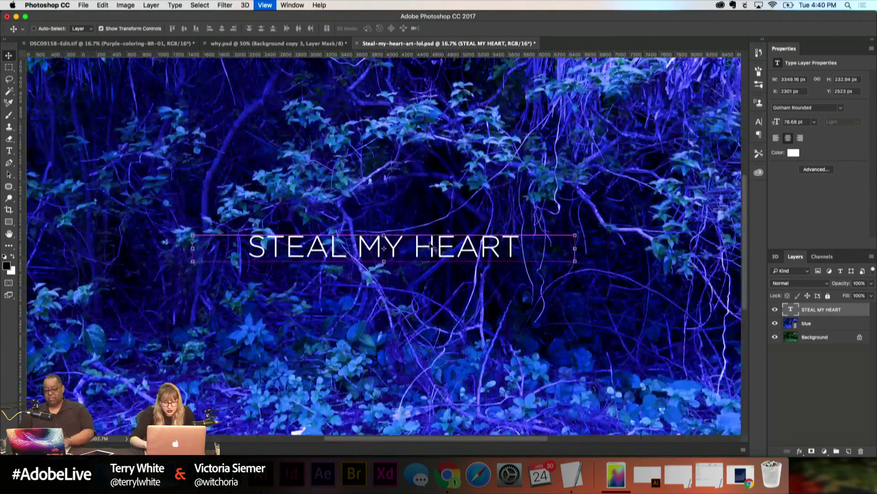
{"action": "key", "text": "super+equal"}
{"action": "key", "text": "super+equal"}
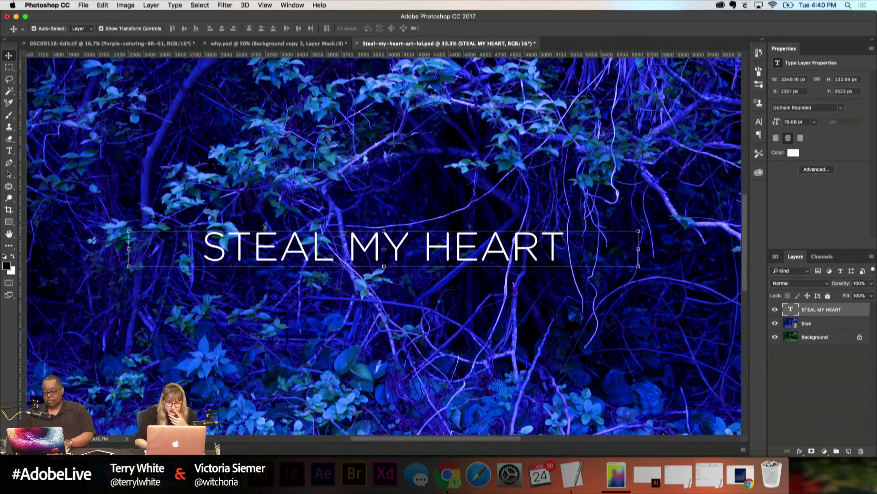
{"action": "left_click_drag", "start_coordinate": [360, 245], "coordinate": [361, 247]}
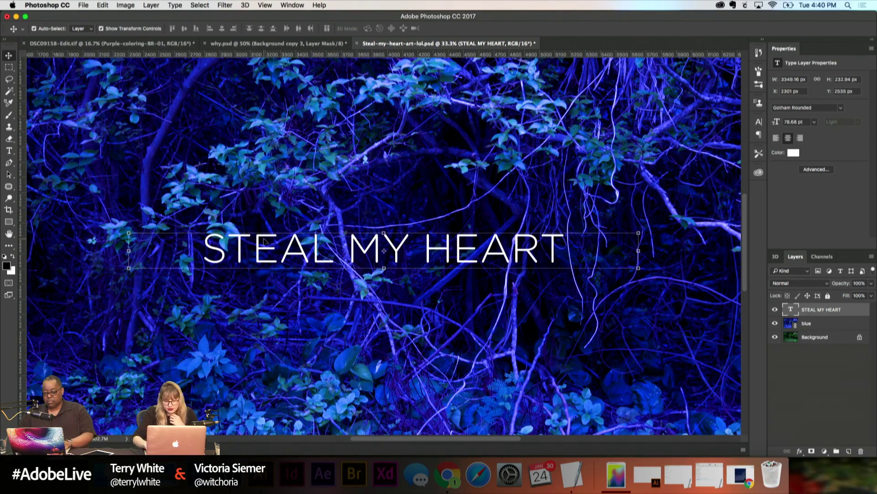
{"action": "key", "text": "super+minus"}
{"action": "key", "text": "super+minus"}
{"action": "key", "text": "super+minus"}
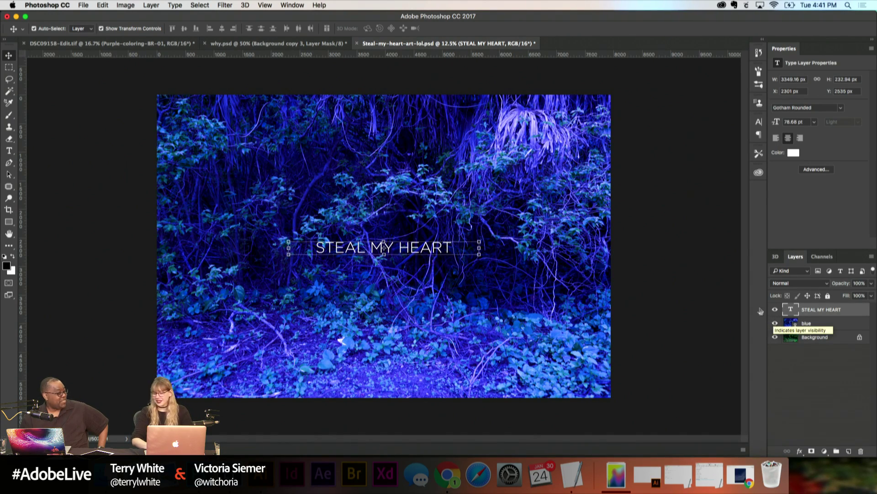
Step: Change the colour of the STEAL MY HEART text to light blue, 82c7f2
{"action": "key", "text": "super+equal"}
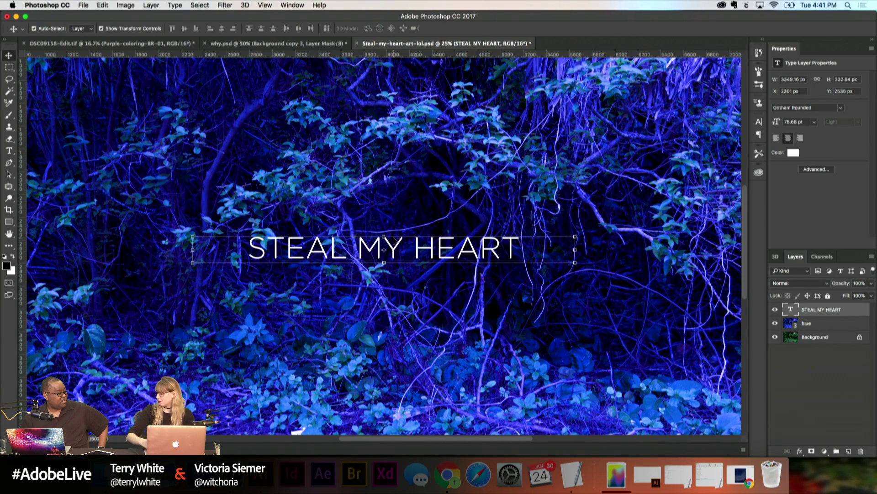
{"action": "left_click", "coordinate": [759, 122]}
{"action": "left_click", "coordinate": [732, 178]}
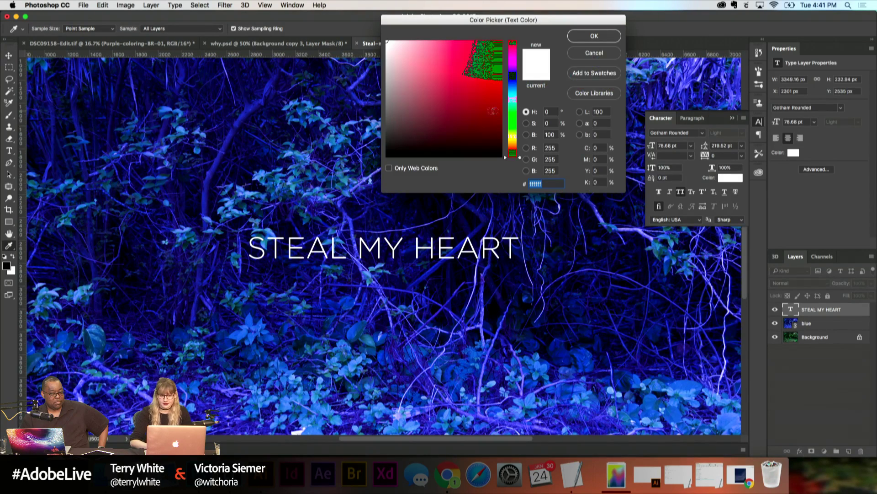
{"action": "left_click", "coordinate": [473, 102]}
{"action": "left_click", "coordinate": [512, 94]}
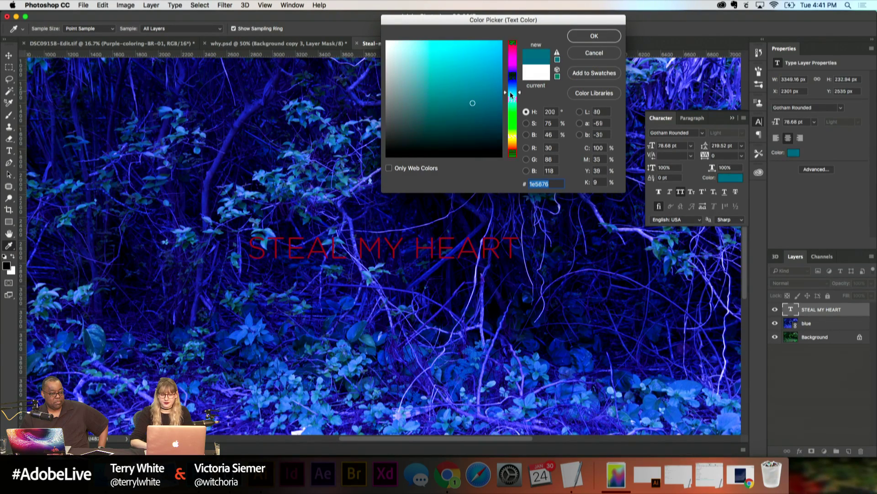
{"action": "left_click", "coordinate": [511, 89]}
{"action": "left_click", "coordinate": [462, 64]}
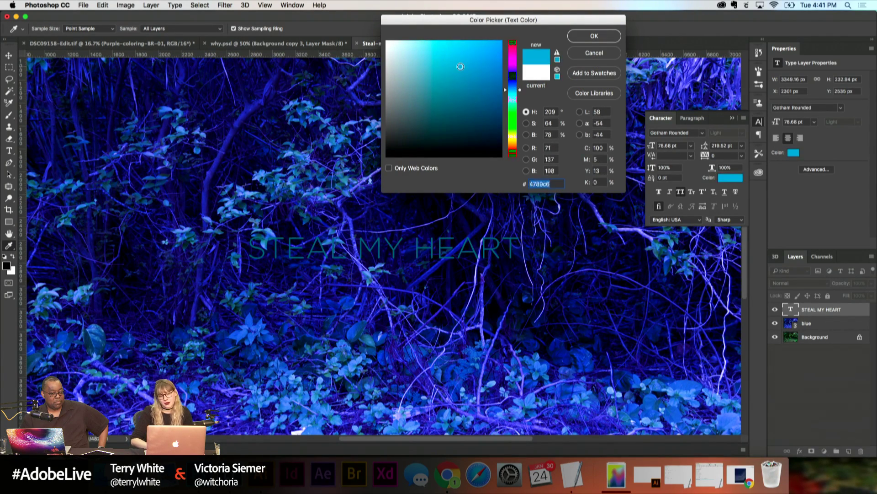
{"action": "left_click", "coordinate": [449, 52]}
{"action": "left_click_drag", "start_coordinate": [449, 52], "coordinate": [439, 49]}
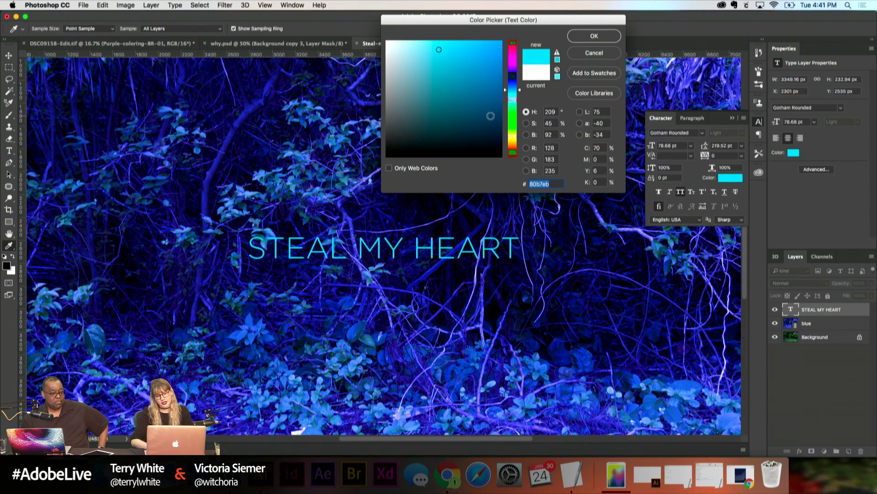
{"action": "left_click_drag", "start_coordinate": [460, 54], "coordinate": [439, 41]}
{"action": "left_click_drag", "start_coordinate": [515, 90], "coordinate": [517, 94]}
{"action": "left_click_drag", "start_coordinate": [454, 49], "coordinate": [452, 49]}
{"action": "mouse_move", "coordinate": [520, 96]}
{"action": "left_mouse_down"}
{"action": "mouse_move", "coordinate": [514, 79]}
{"action": "mouse_move", "coordinate": [514, 92]}
{"action": "left_mouse_up"}
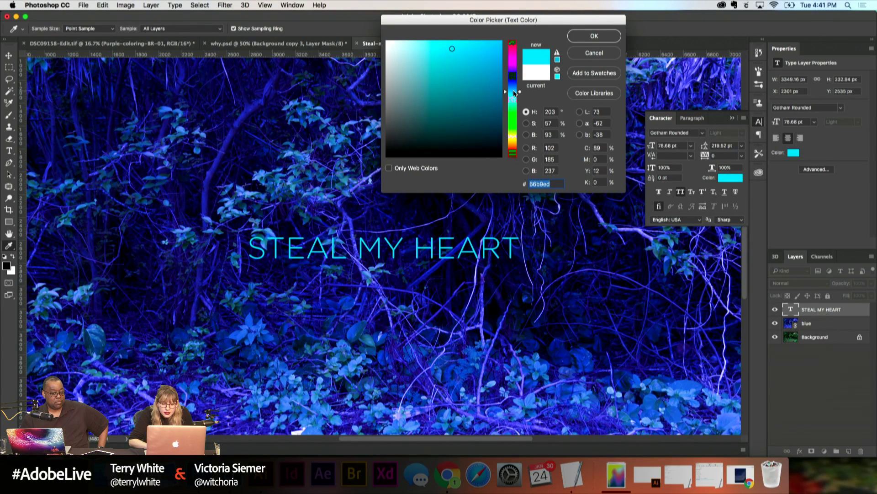
{"action": "left_click", "coordinate": [441, 50]}
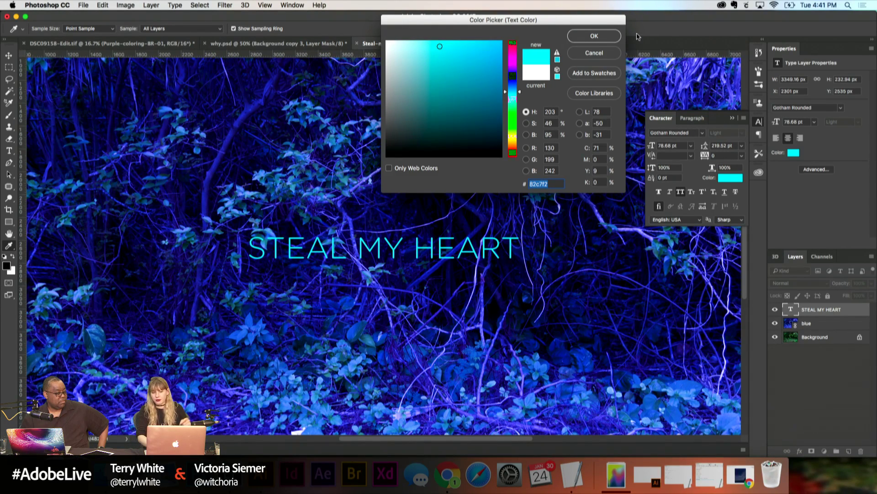
{"action": "left_click", "coordinate": [594, 40]}
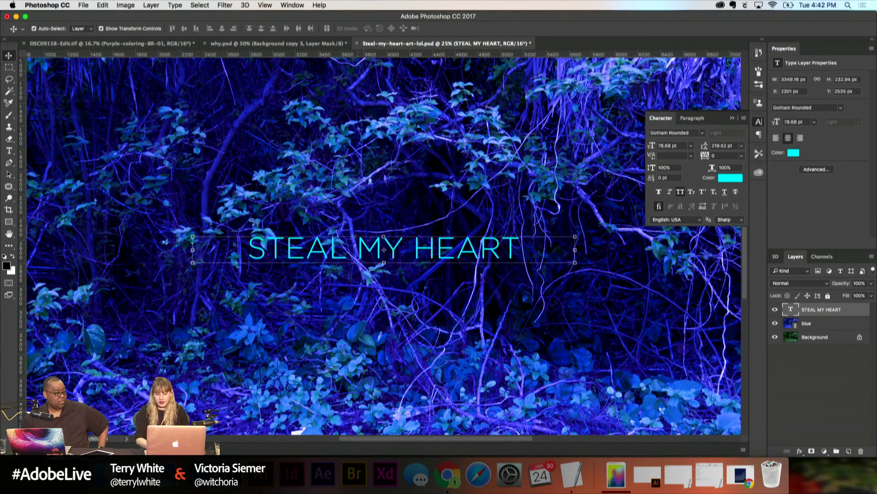
Step: Add an Inner Glow and an Outer Glow effect to the STEAL MY HEART text layer
{"action": "right_click", "coordinate": [822, 312]}
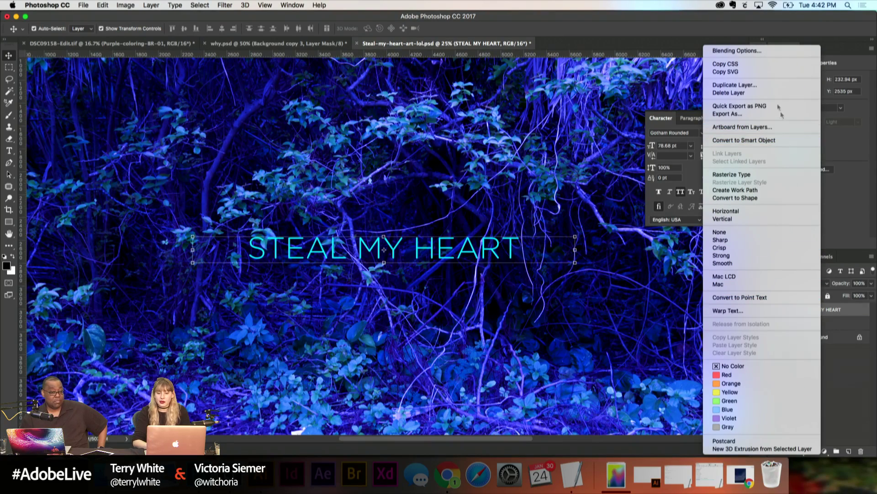
{"action": "left_click", "coordinate": [759, 51]}
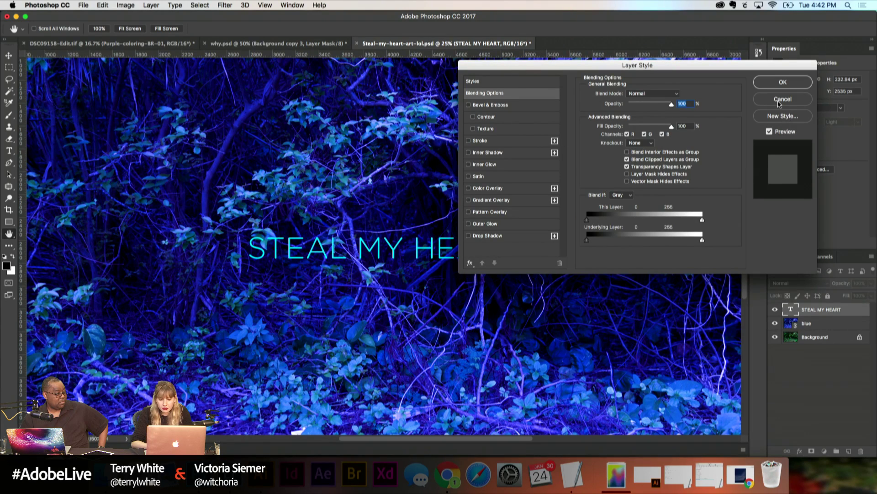
{"action": "left_click", "coordinate": [468, 165]}
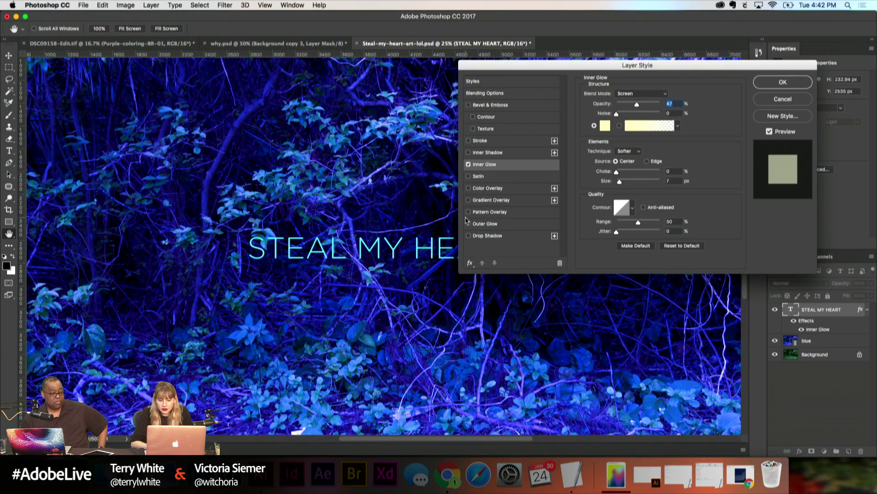
{"action": "left_click", "coordinate": [484, 225]}
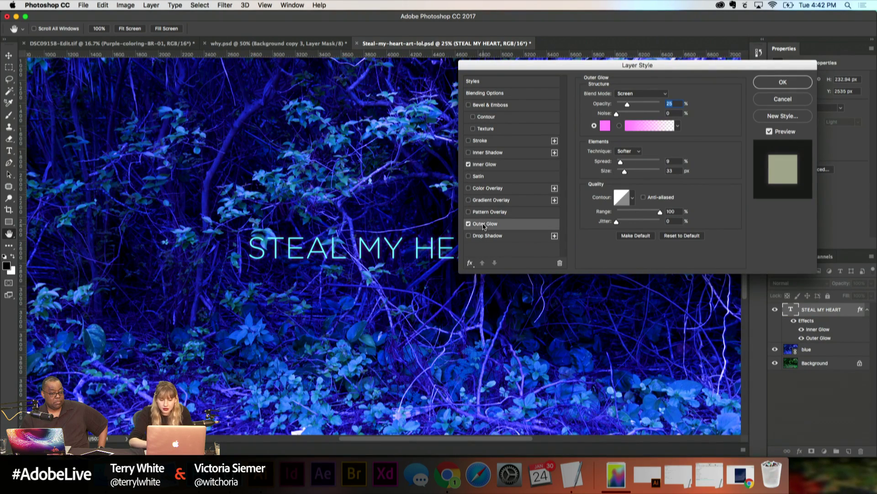
{"action": "key", "text": "super+equal"}
{"action": "key", "text": "super+equal"}
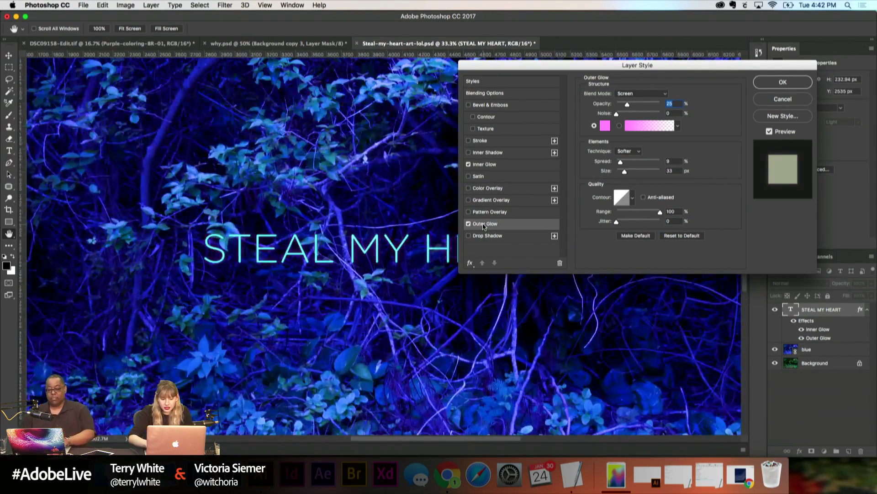
{"action": "key", "text": "super+equal"}
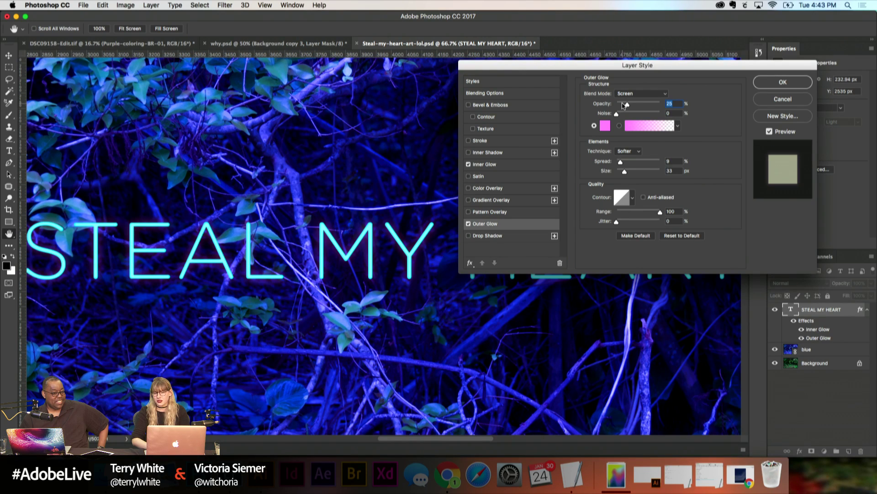
Step: Change the Outer Glow colour of the text to a very pale cyan, ccf0f5
{"action": "left_click", "coordinate": [604, 125]}
{"action": "left_click", "coordinate": [510, 99]}
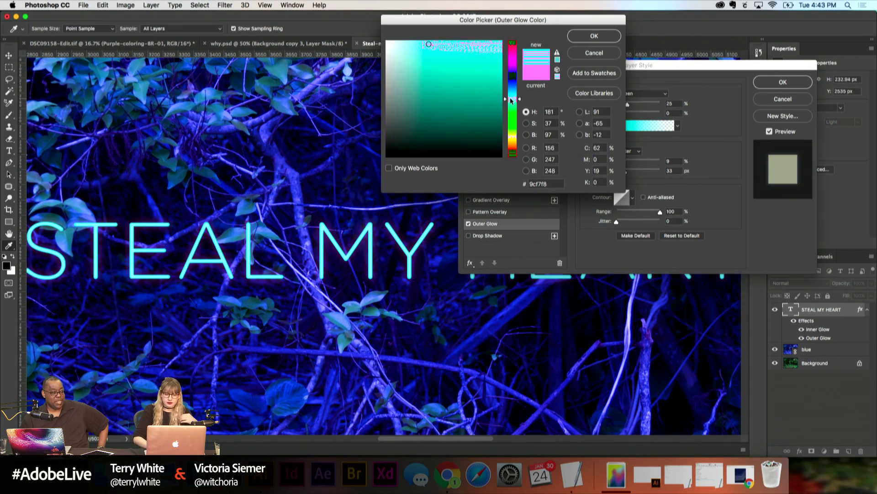
{"action": "left_click", "coordinate": [511, 97]}
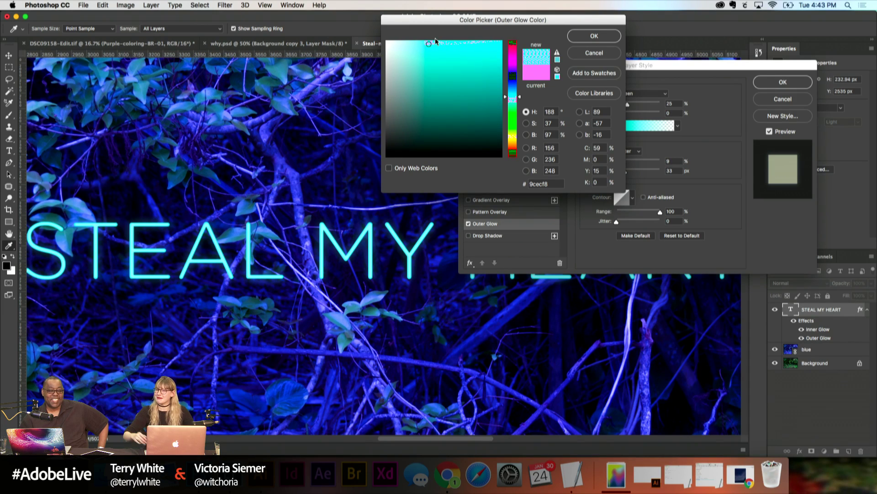
{"action": "left_click", "coordinate": [412, 43]}
{"action": "left_click", "coordinate": [410, 42]}
{"action": "left_click_drag", "start_coordinate": [540, 24], "coordinate": [406, 19]}
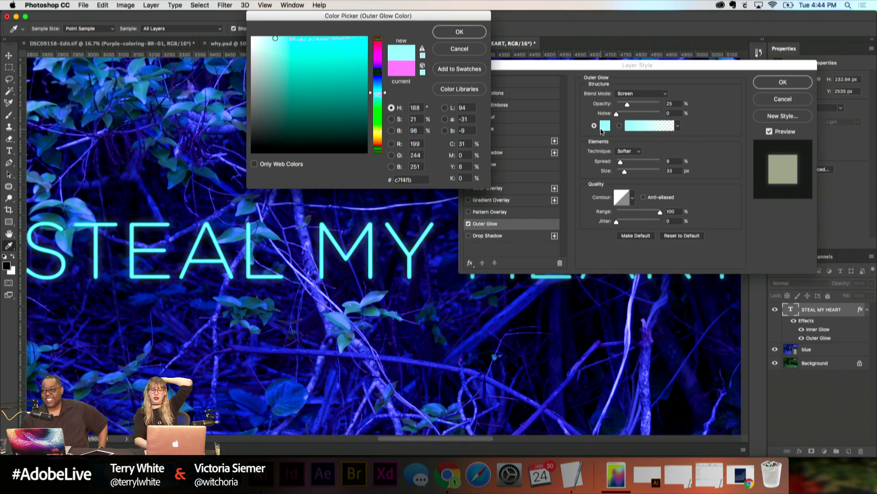
{"action": "left_click", "coordinate": [269, 37]}
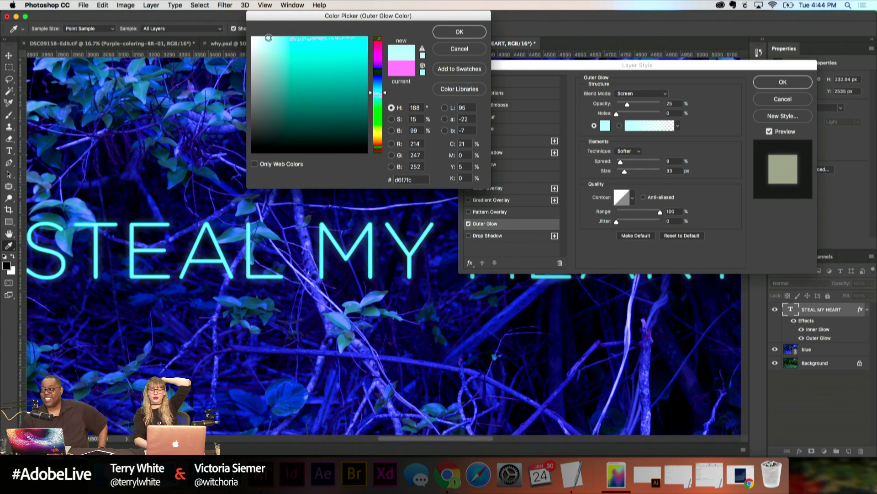
{"action": "left_click_drag", "start_coordinate": [268, 38], "coordinate": [271, 37]}
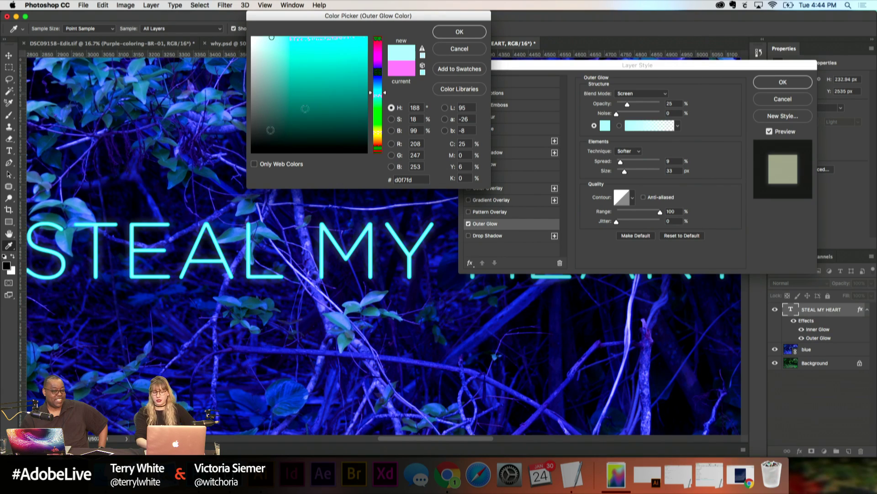
{"action": "left_click_drag", "start_coordinate": [268, 38], "coordinate": [271, 41]}
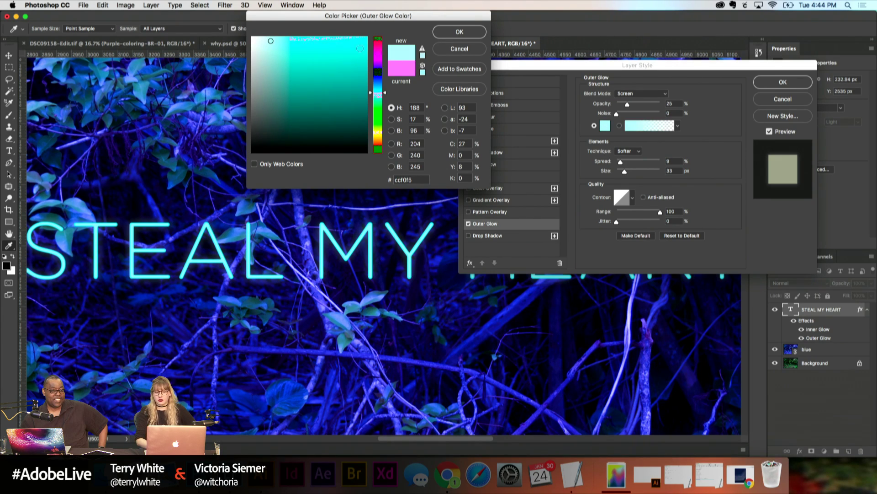
{"action": "left_click", "coordinate": [460, 32]}
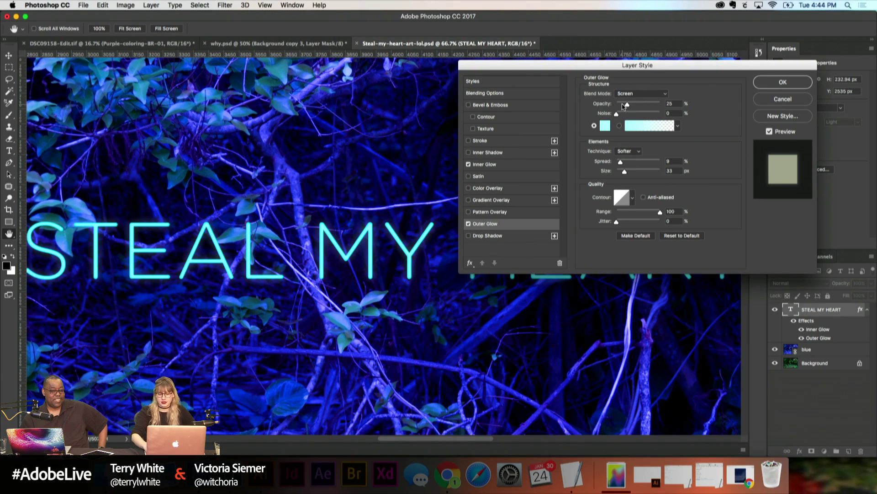
Step: Set the text's Outer Glow to 31% opacity, about 8% spread and a size of 24 px
{"action": "left_click_drag", "start_coordinate": [625, 105], "coordinate": [647, 105]}
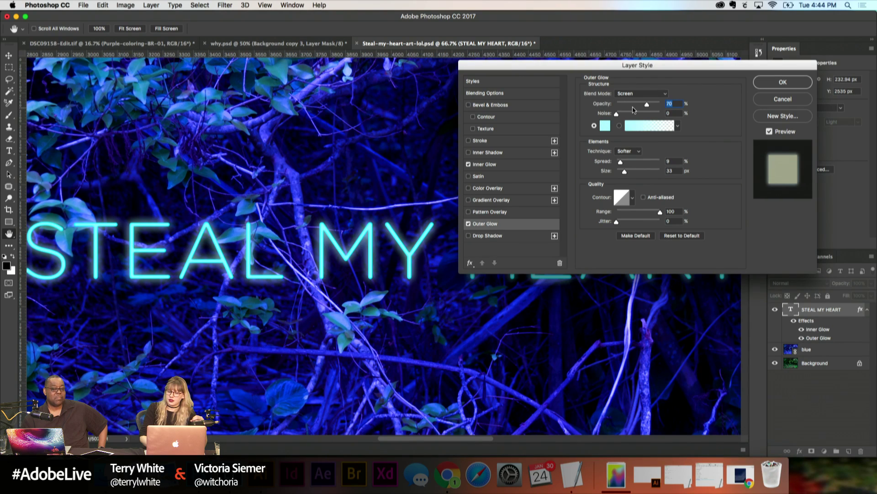
{"action": "left_click_drag", "start_coordinate": [634, 108], "coordinate": [630, 106]}
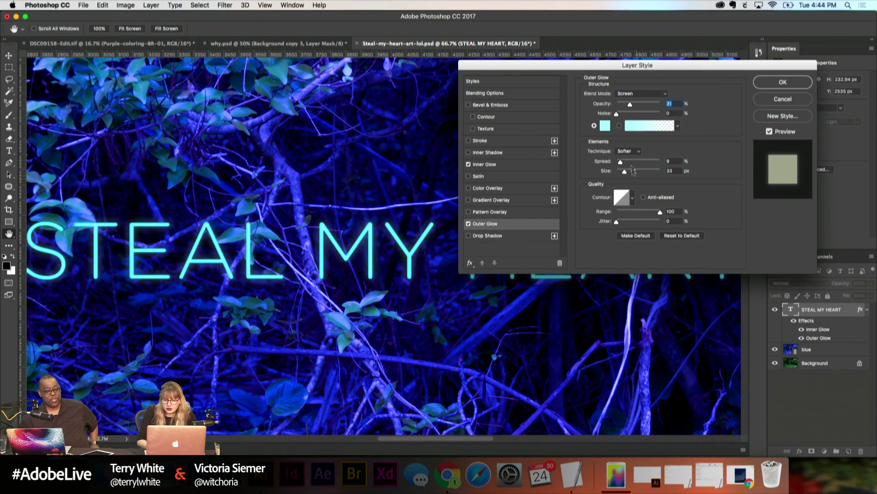
{"action": "left_click", "coordinate": [627, 161]}
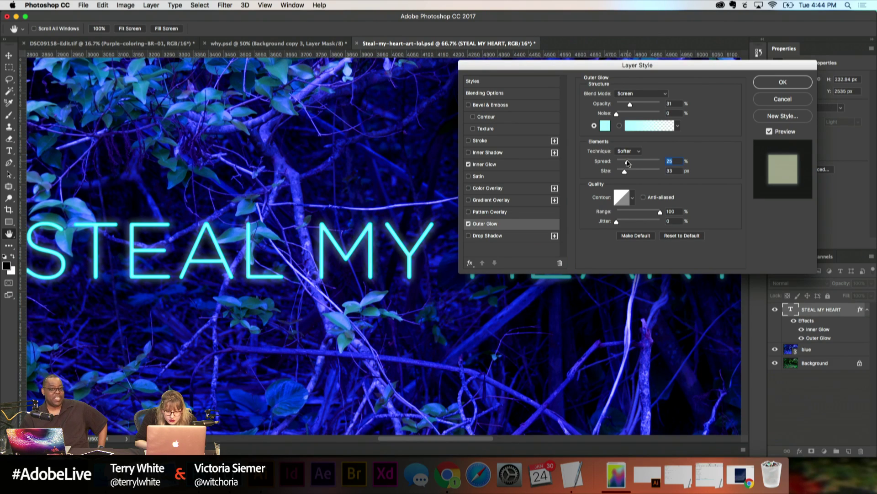
{"action": "mouse_move", "coordinate": [628, 162]}
{"action": "left_mouse_down"}
{"action": "mouse_move", "coordinate": [623, 174]}
{"action": "mouse_move", "coordinate": [620, 163]}
{"action": "left_mouse_up"}
{"action": "key", "text": "super+equal"}
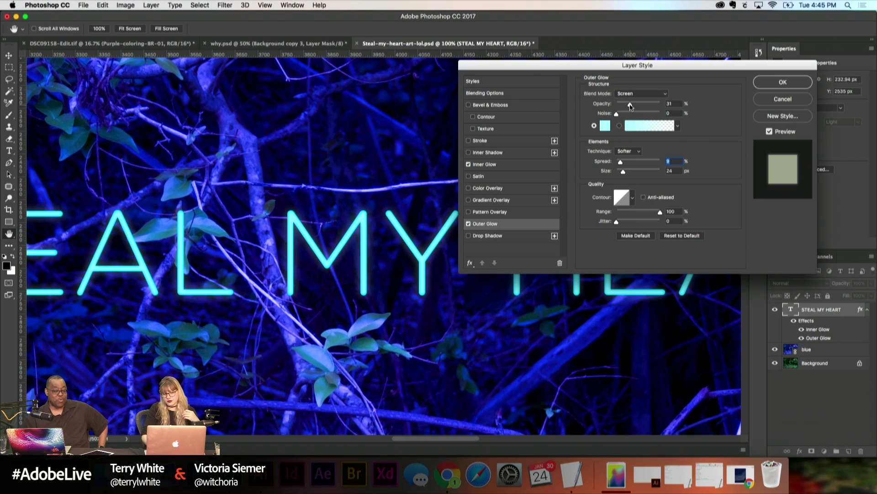
Step: Compare the STEAL MY HEART text with and without its layer style by switching the preview off and on
{"action": "left_click", "coordinate": [770, 132]}
{"action": "left_click", "coordinate": [769, 131]}
{"action": "left_click", "coordinate": [769, 132]}
{"action": "left_click", "coordinate": [770, 131]}
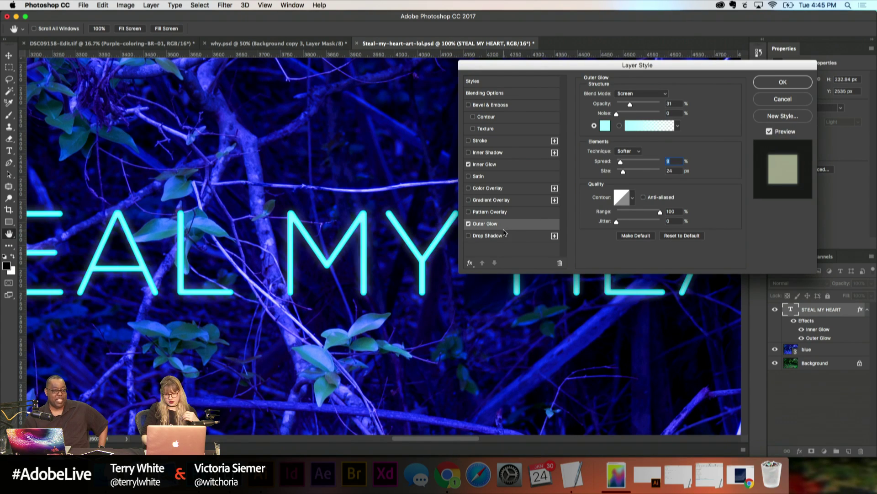
Step: Compare the text with only its Outer Glow against the unstyled text, restoring the Inner Glow at the end
{"action": "left_click", "coordinate": [469, 165]}
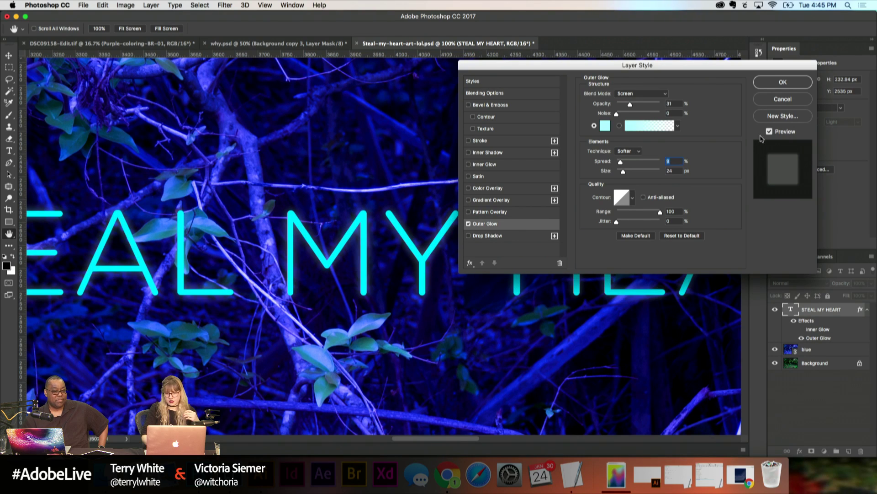
{"action": "left_click", "coordinate": [770, 132]}
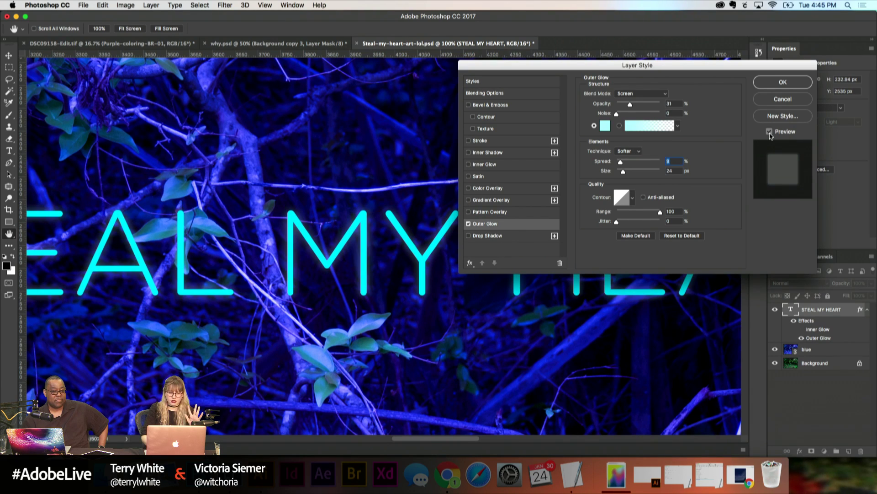
{"action": "left_click", "coordinate": [769, 132]}
{"action": "left_click", "coordinate": [769, 133]}
{"action": "left_click", "coordinate": [769, 132]}
{"action": "left_click", "coordinate": [770, 132]}
{"action": "left_click", "coordinate": [770, 132]}
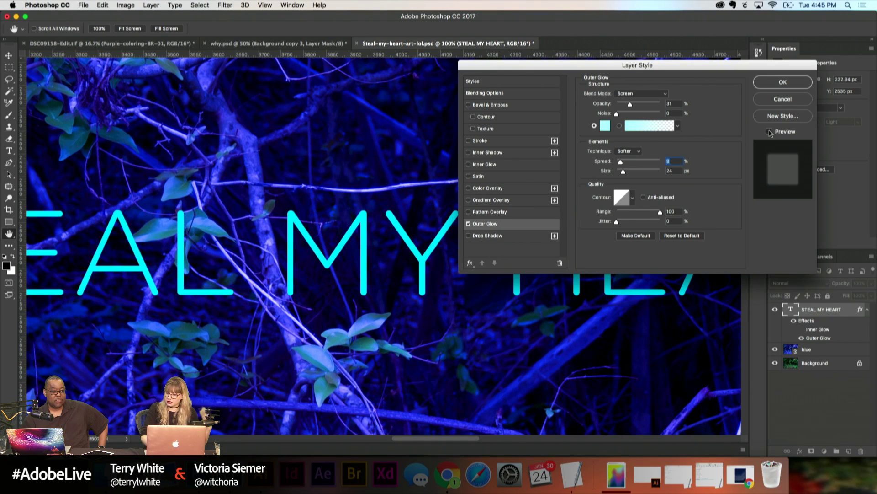
{"action": "left_click", "coordinate": [769, 132]}
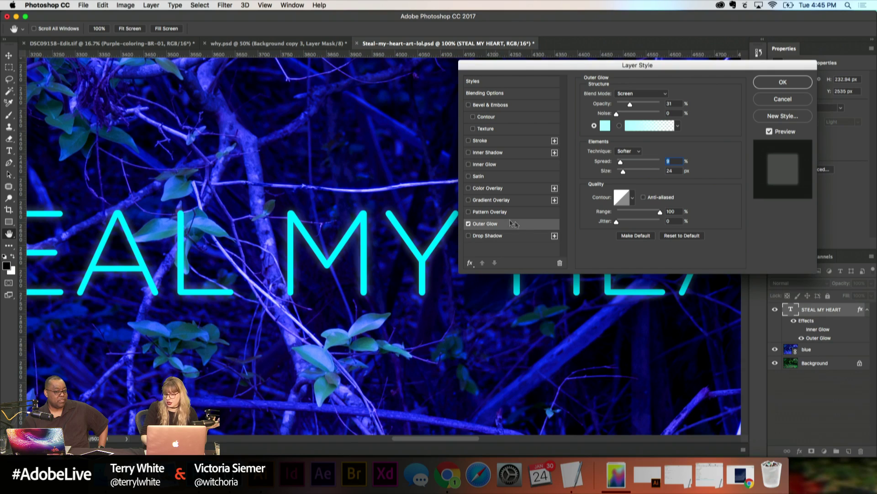
{"action": "left_click", "coordinate": [468, 164]}
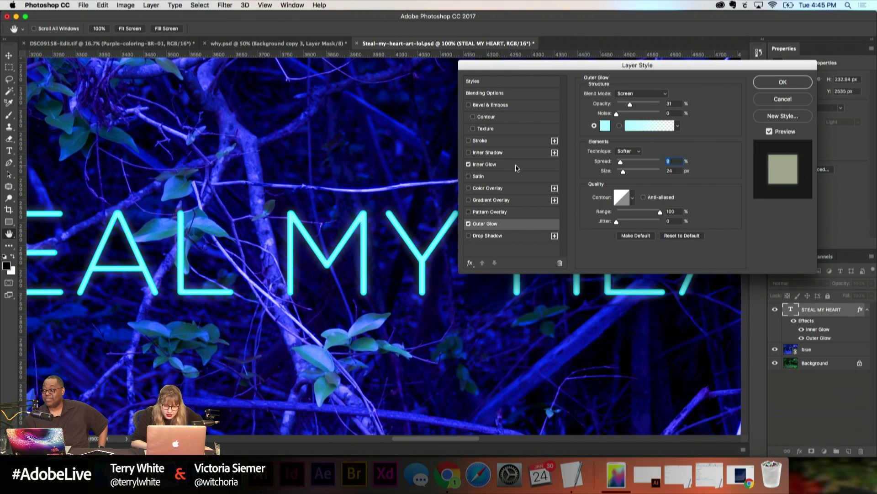
Step: Toggle the Inner Glow effect off and on repeatedly to examine its influence on the text
{"action": "left_click", "coordinate": [468, 165]}
{"action": "left_click", "coordinate": [469, 165]}
{"action": "left_click", "coordinate": [468, 165]}
{"action": "left_click", "coordinate": [468, 165]}
{"action": "left_click", "coordinate": [469, 165]}
{"action": "left_click", "coordinate": [469, 165]}
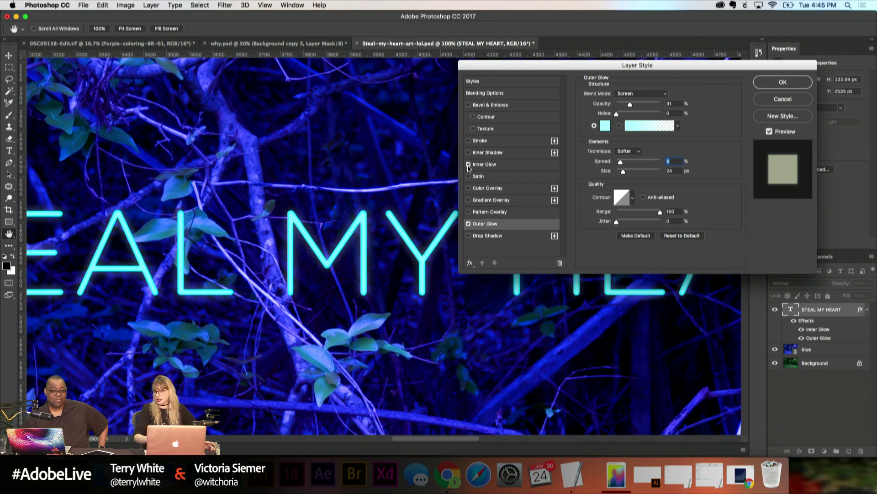
{"action": "left_click", "coordinate": [492, 166]}
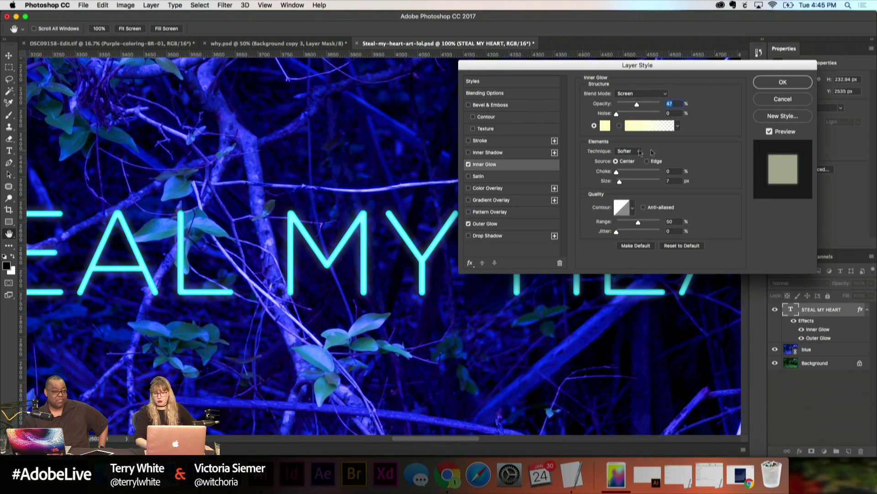
{"action": "left_click", "coordinate": [606, 126]}
{"action": "mouse_move", "coordinate": [324, 74]}
{"action": "left_mouse_down"}
{"action": "mouse_move", "coordinate": [377, 91]}
{"action": "mouse_move", "coordinate": [378, 103]}
{"action": "mouse_move", "coordinate": [377, 53]}
{"action": "left_mouse_up"}
{"action": "left_click_drag", "start_coordinate": [324, 52], "coordinate": [286, 59]}
{"action": "left_click", "coordinate": [472, 50]}
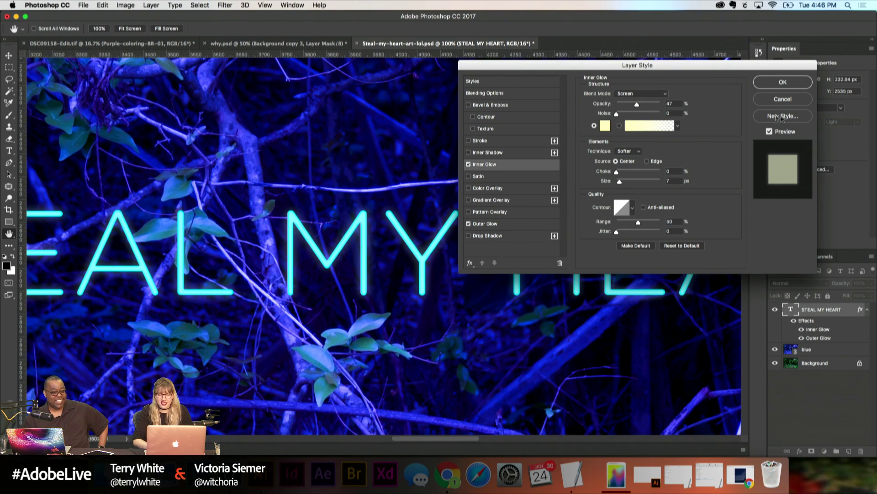
Step: Apply the Inner Glow and Outer Glow layer style to the STEAL MY HEART text
{"action": "left_click", "coordinate": [784, 82]}
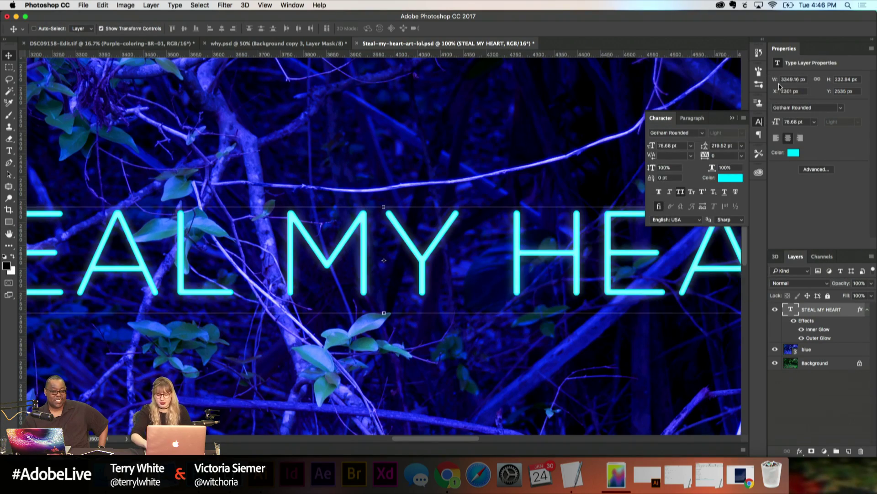
{"action": "key", "text": "super+minus"}
{"action": "key", "text": "super+minus"}
{"action": "key", "text": "super+minus"}
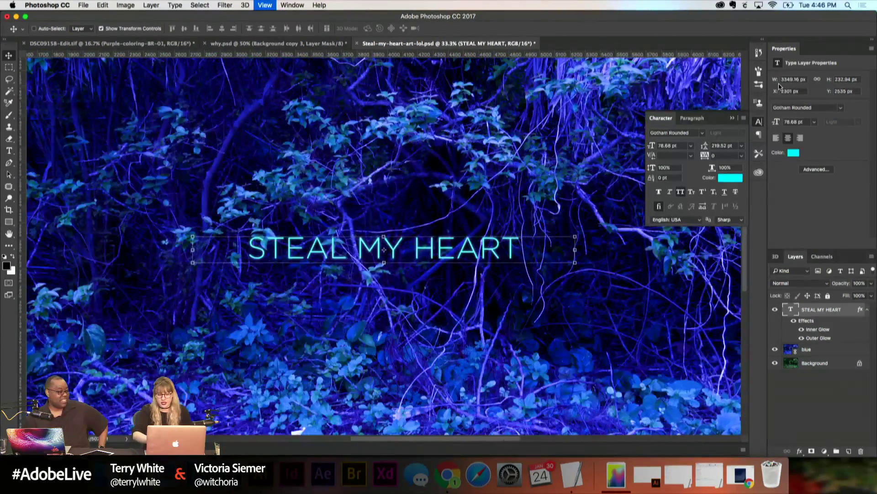
{"action": "key", "text": "super+minus"}
{"action": "key", "text": "super+minus"}
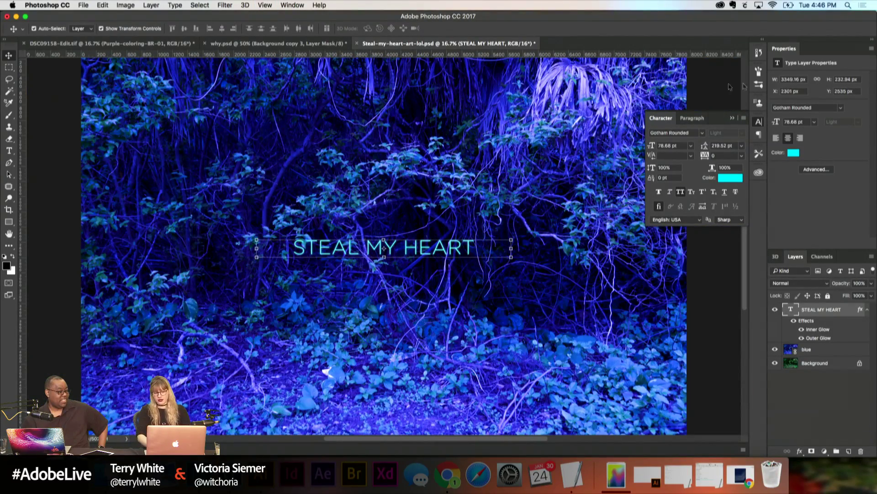
Step: Hide the blue layer so the original green forest photo shows behind the text
{"action": "key", "text": "super+plus"}
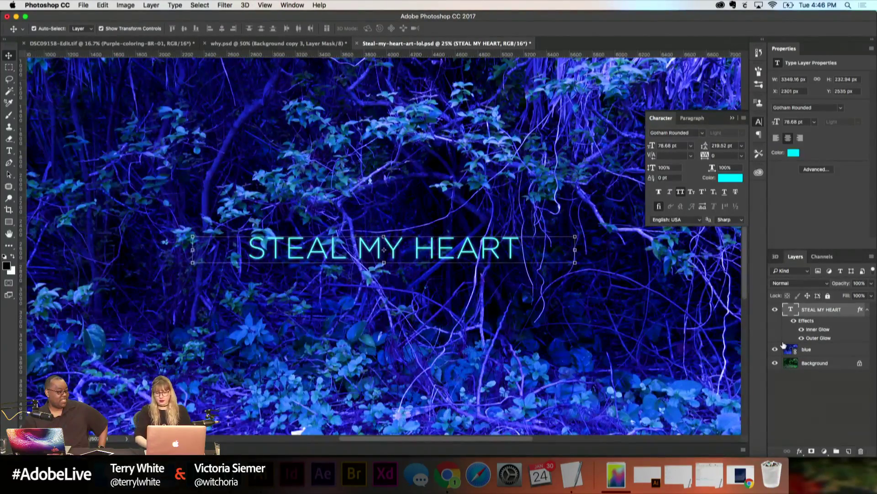
{"action": "left_click", "coordinate": [790, 349]}
{"action": "left_click", "coordinate": [776, 350]}
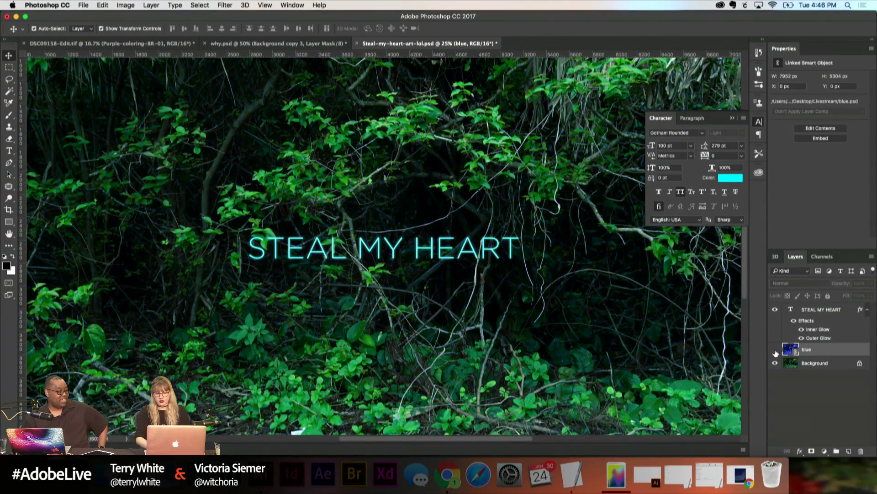
Step: Draw a black rectangle shape of about 8113 × 5463 px covering the whole canvas beneath the text
{"action": "key", "text": "super+minus"}
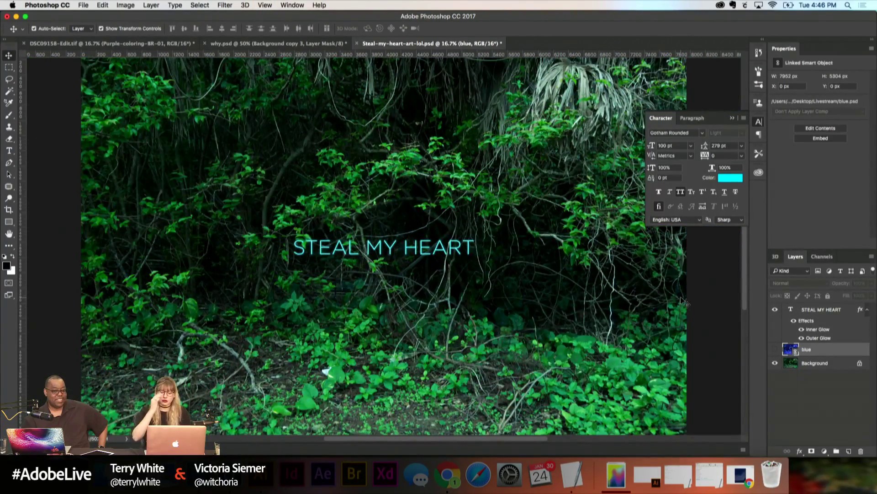
{"action": "key", "text": "super+minus"}
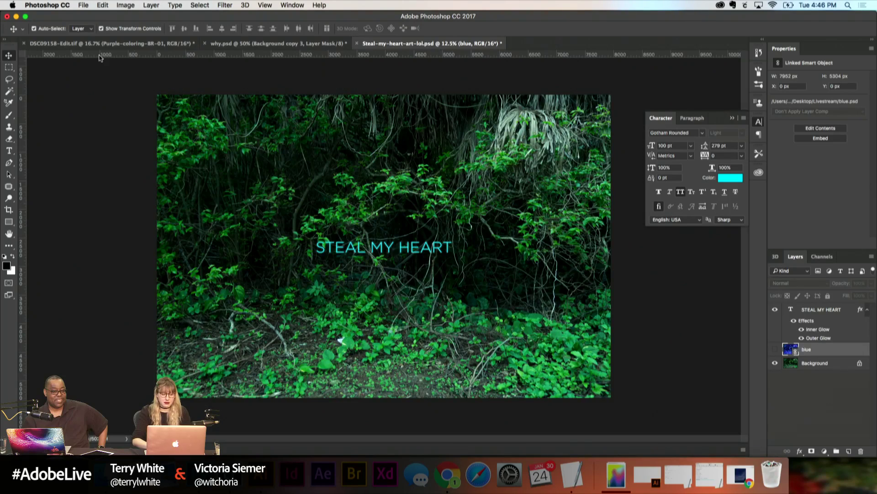
{"action": "left_click", "coordinate": [9, 221]}
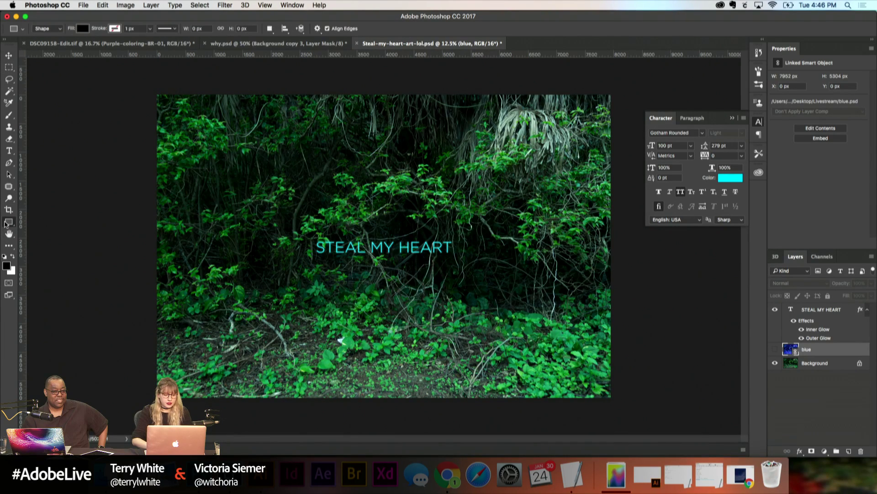
{"action": "left_click_drag", "start_coordinate": [153, 91], "coordinate": [616, 404]}
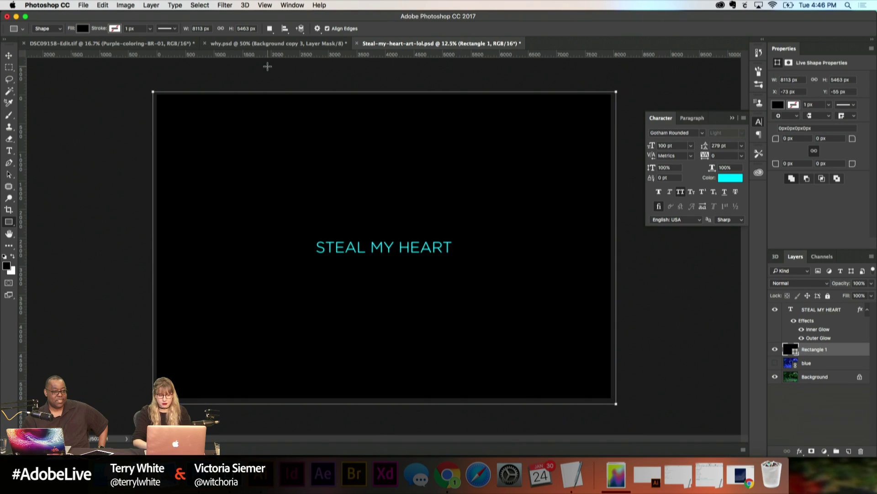
{"action": "left_click", "coordinate": [824, 451]}
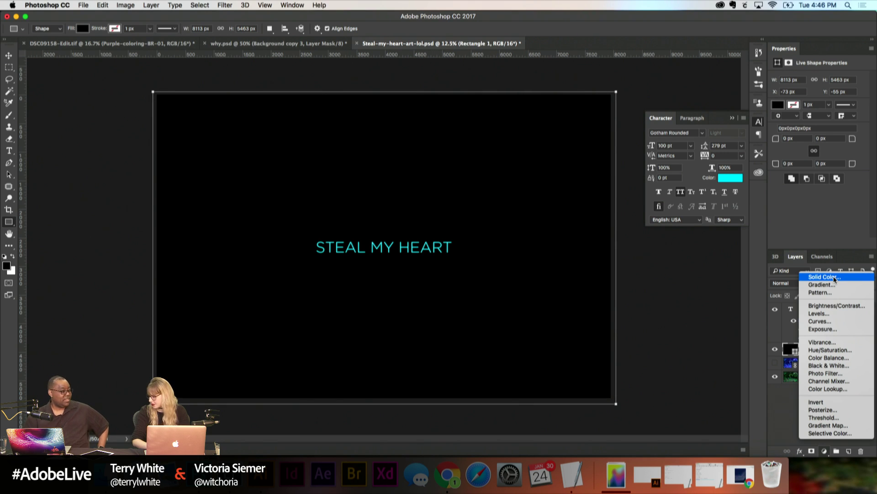
{"action": "key", "text": "t"}
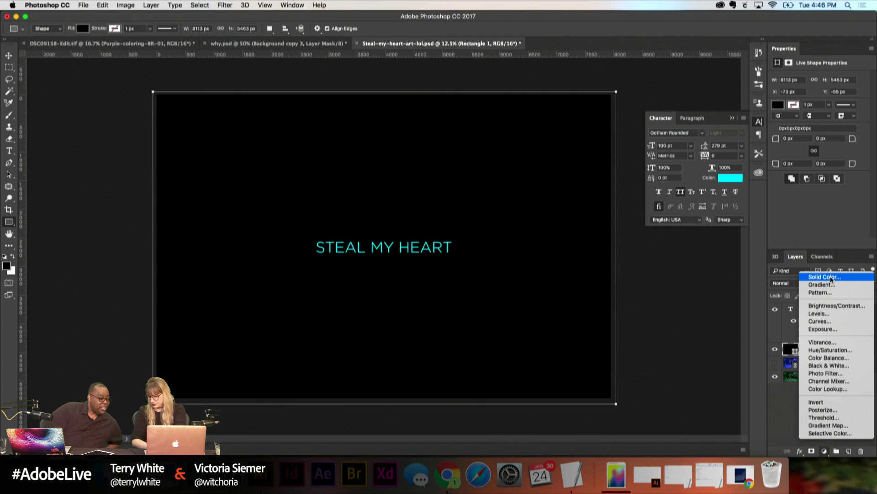
{"action": "left_click", "coordinate": [825, 451]}
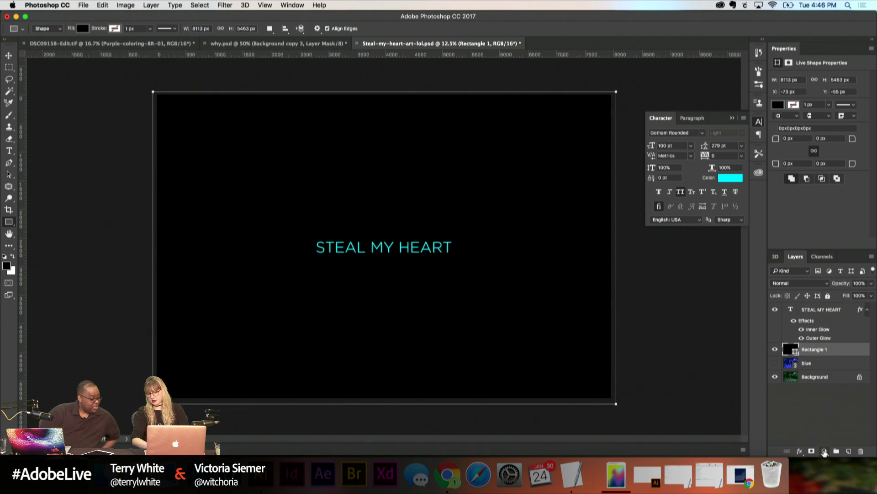
{"action": "left_click", "coordinate": [825, 451]}
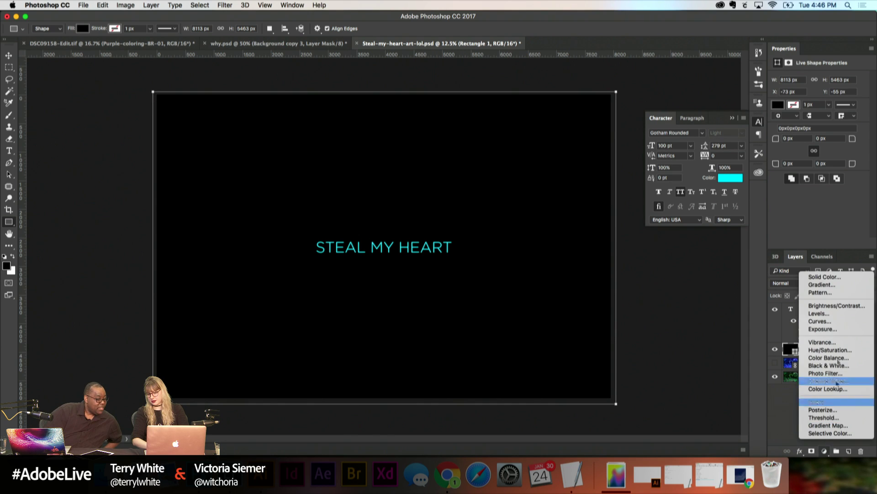
{"action": "left_click", "coordinate": [785, 405]}
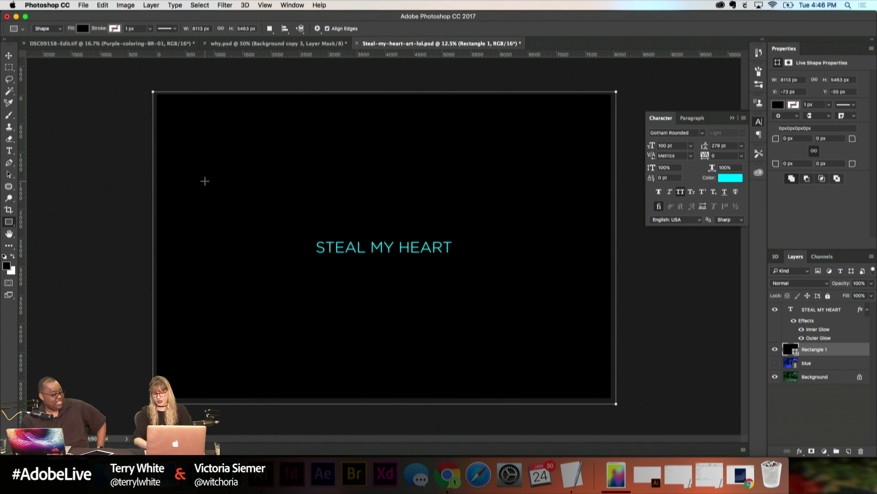
Step: Change the rectangle's fill color to dark blue, hex 14193d
{"action": "left_click", "coordinate": [8, 55]}
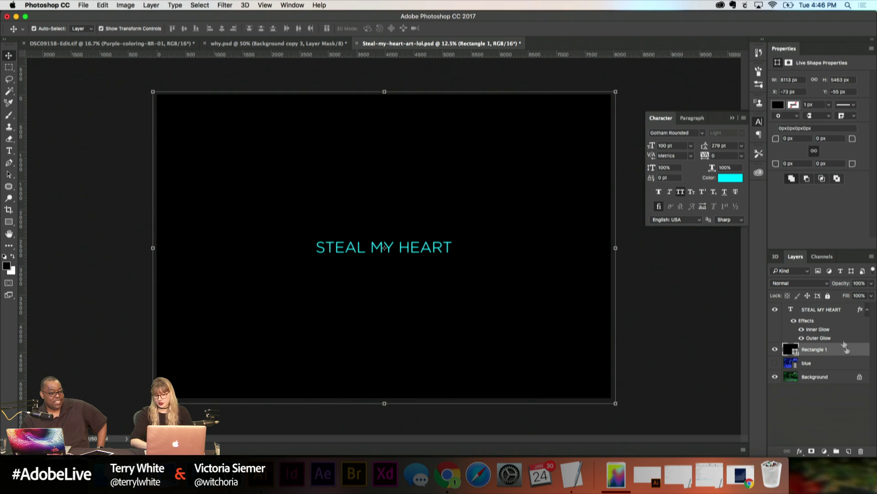
{"action": "double_click", "coordinate": [791, 349]}
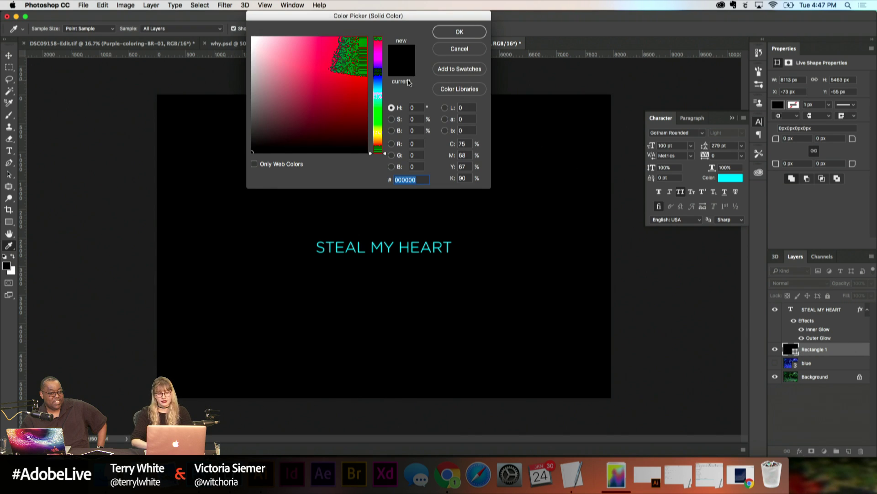
{"action": "left_click", "coordinate": [377, 76]}
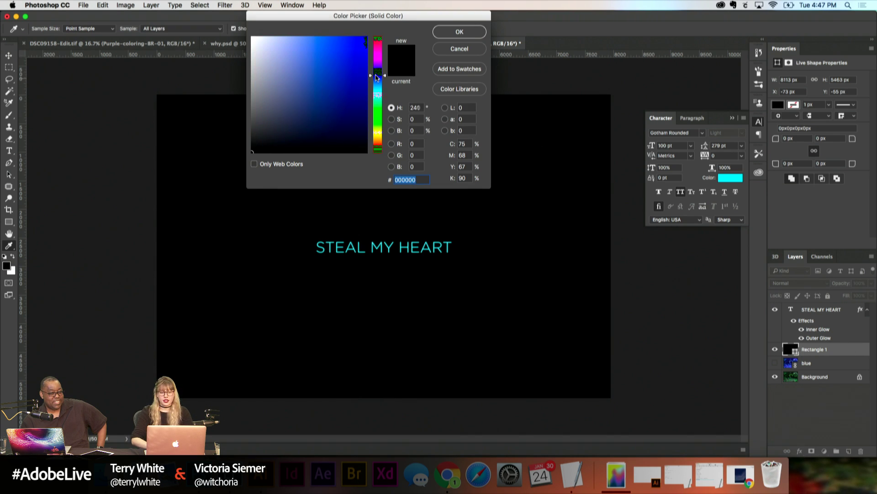
{"action": "left_click_drag", "start_coordinate": [377, 77], "coordinate": [377, 79]}
{"action": "mouse_move", "coordinate": [338, 104]}
{"action": "left_mouse_down"}
{"action": "mouse_move", "coordinate": [325, 130]}
{"action": "mouse_move", "coordinate": [313, 113]}
{"action": "mouse_move", "coordinate": [333, 117]}
{"action": "mouse_move", "coordinate": [328, 125]}
{"action": "left_mouse_up"}
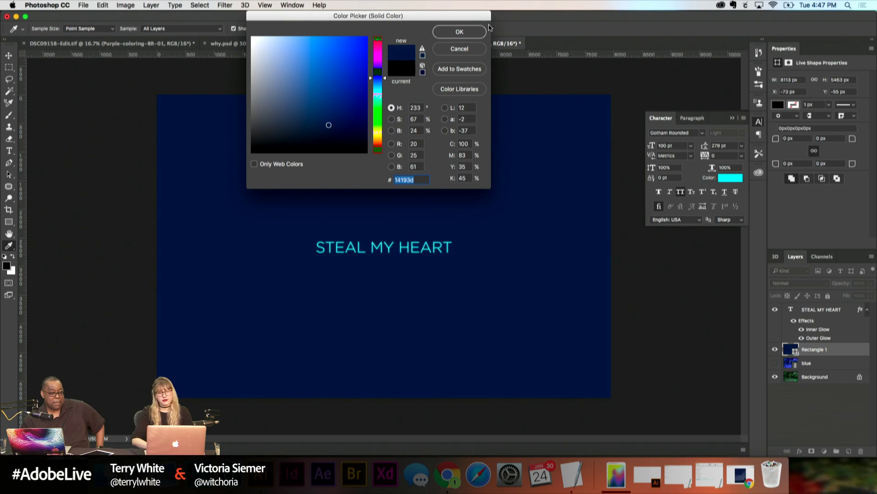
{"action": "left_click", "coordinate": [457, 33]}
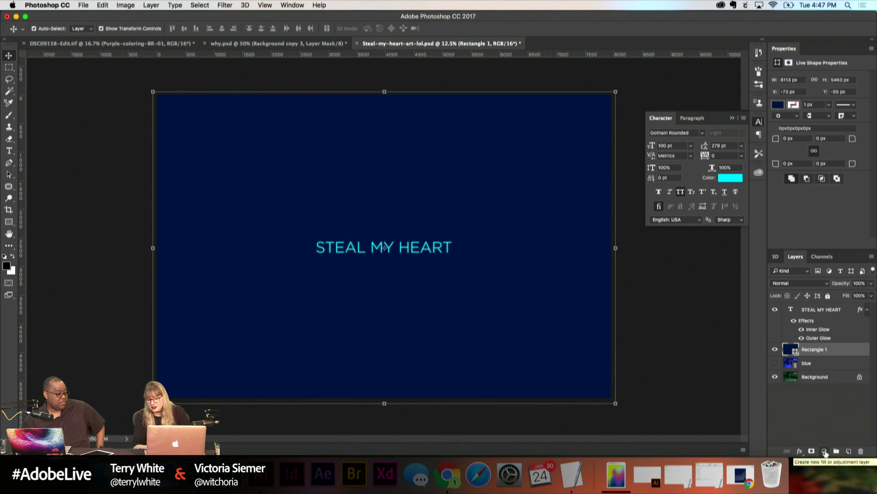
Step: Set the dark blue rectangle layer's blend mode to Linear Light and its opacity to 41%
{"action": "right_click", "coordinate": [818, 350]}
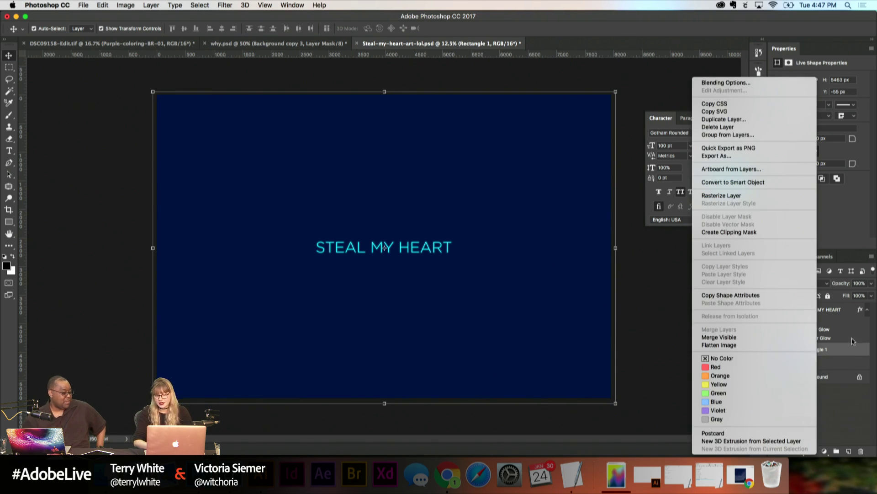
{"action": "left_click", "coordinate": [843, 342]}
{"action": "left_click", "coordinate": [799, 283]}
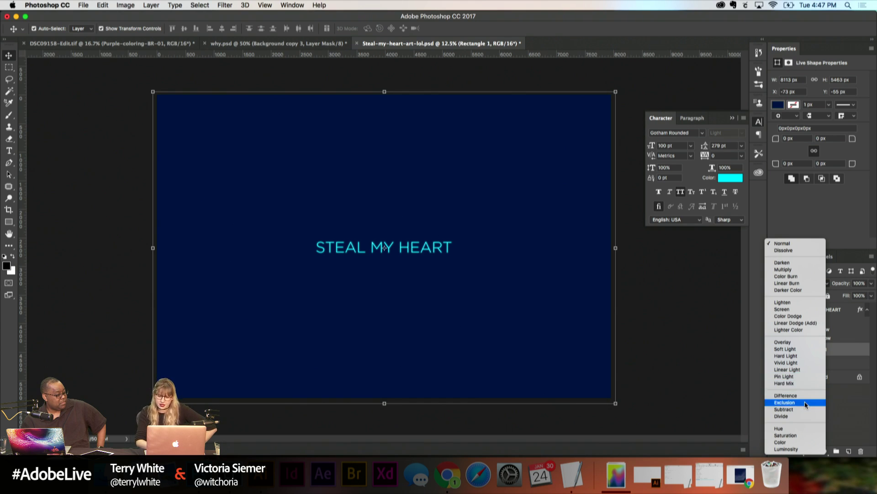
{"action": "left_click", "coordinate": [806, 369]}
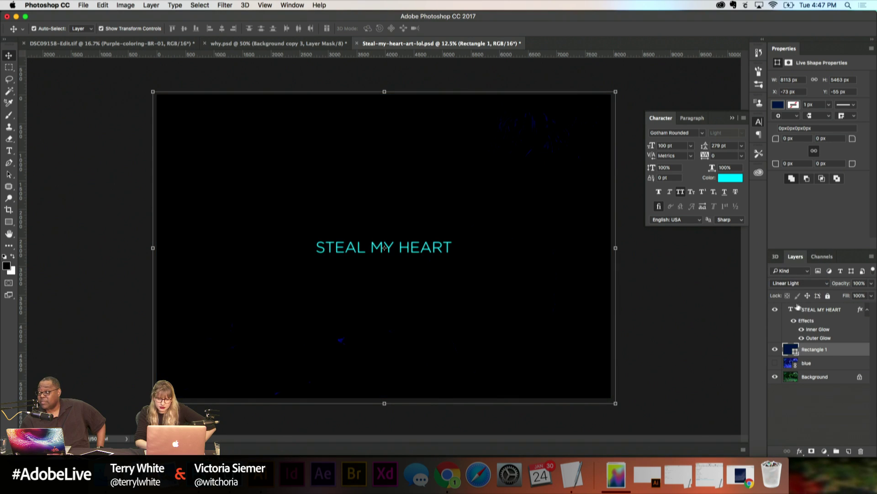
{"action": "left_click_drag", "start_coordinate": [873, 286], "coordinate": [844, 295]}
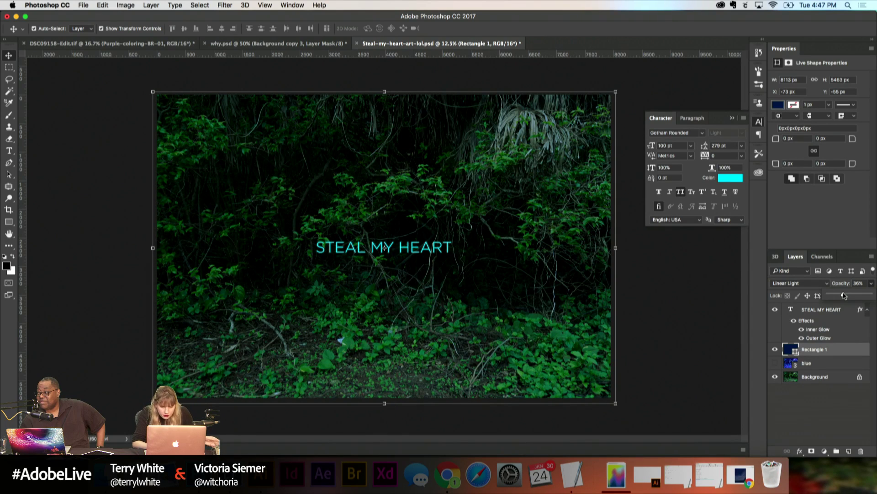
{"action": "left_click_drag", "start_coordinate": [844, 295], "coordinate": [846, 295]}
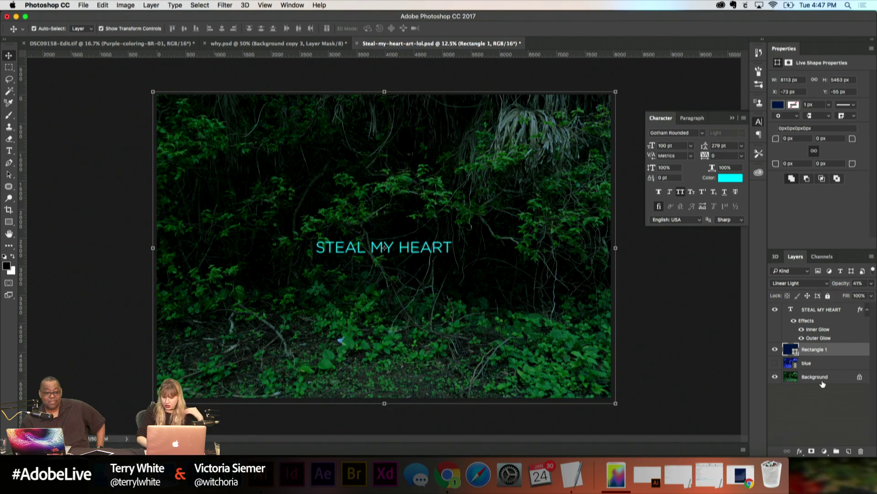
Step: Add a Curves adjustment layer directly above the Background layer
{"action": "left_click", "coordinate": [818, 377]}
{"action": "left_click", "coordinate": [825, 452]}
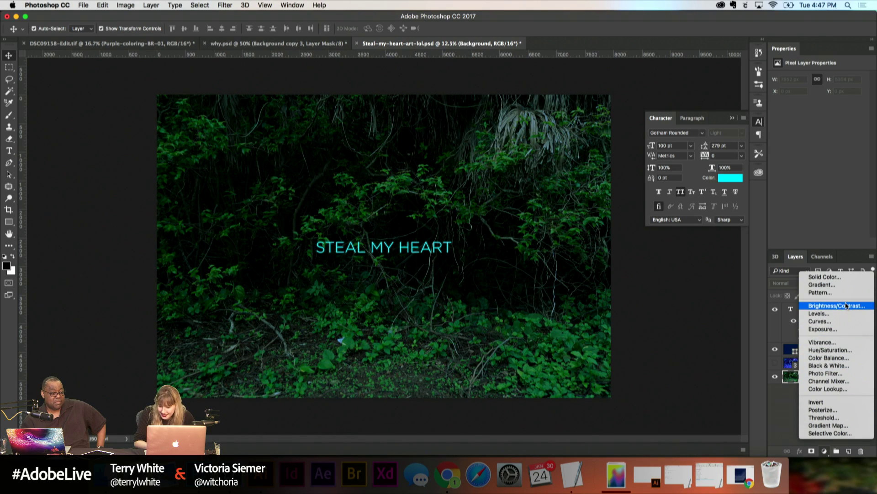
{"action": "left_click", "coordinate": [838, 322]}
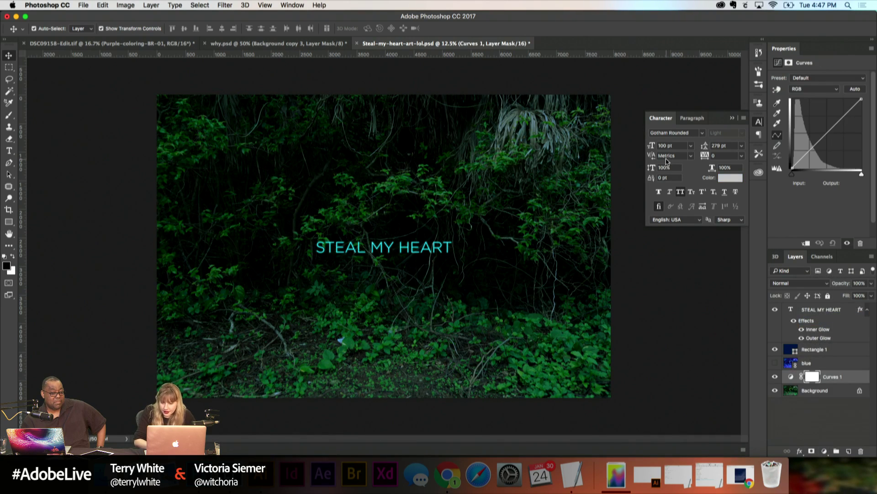
Step: Adjust the Curves layer by sampling the photo, setting a shadow point with output 17 and a midtone point at input 64, output 62
{"action": "left_click", "coordinate": [777, 123]}
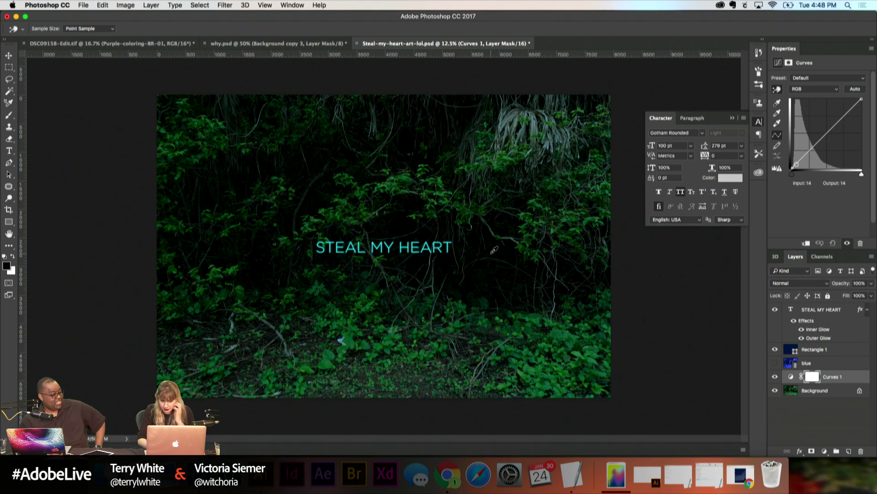
{"action": "left_click_drag", "start_coordinate": [502, 274], "coordinate": [501, 275]}
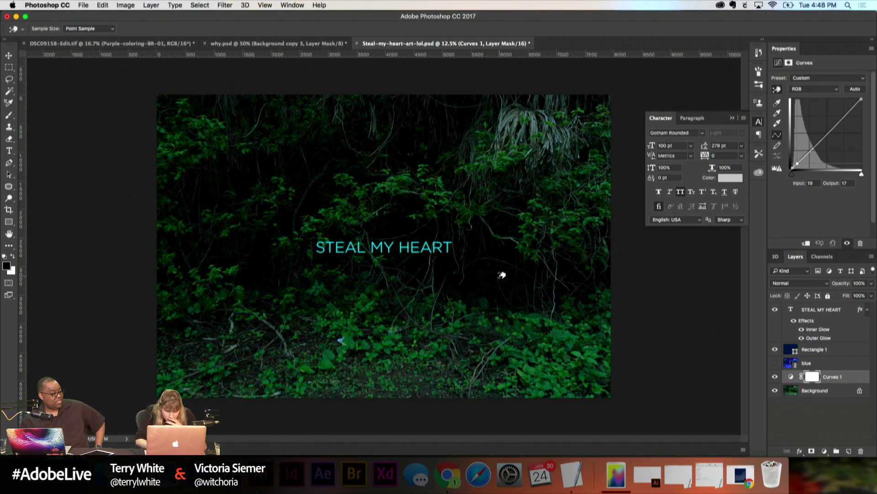
{"action": "left_click", "coordinate": [518, 124]}
{"action": "left_click_drag", "start_coordinate": [517, 124], "coordinate": [518, 126]}
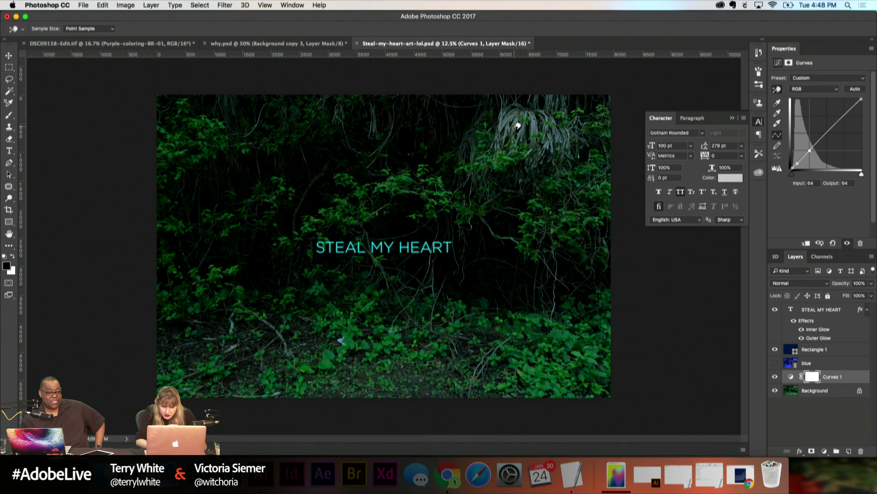
Step: Compare the photo with and without the Curves adjustment
{"action": "left_click", "coordinate": [775, 376]}
{"action": "left_click", "coordinate": [775, 377]}
{"action": "left_click", "coordinate": [775, 377]}
{"action": "left_click", "coordinate": [775, 377]}
{"action": "left_click", "coordinate": [774, 377]}
{"action": "left_click", "coordinate": [774, 377]}
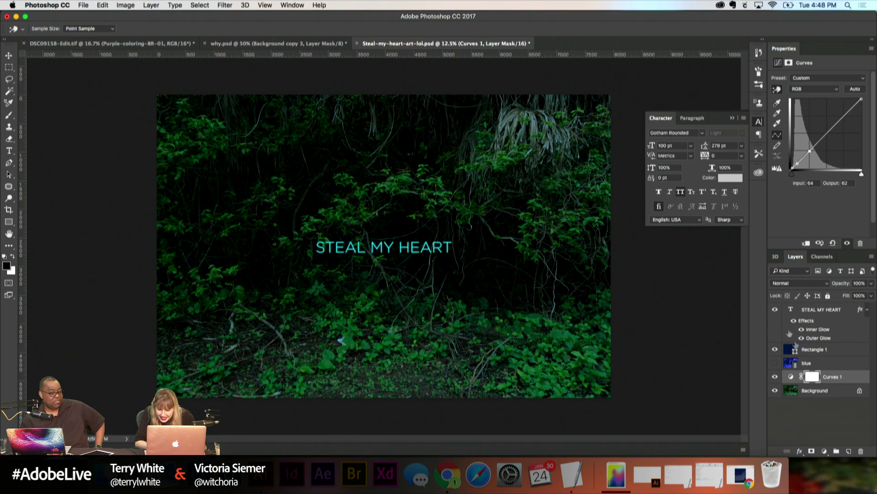
Step: Readjust the shadow point on the Curves 1 curve to output 17
{"action": "left_click", "coordinate": [791, 376]}
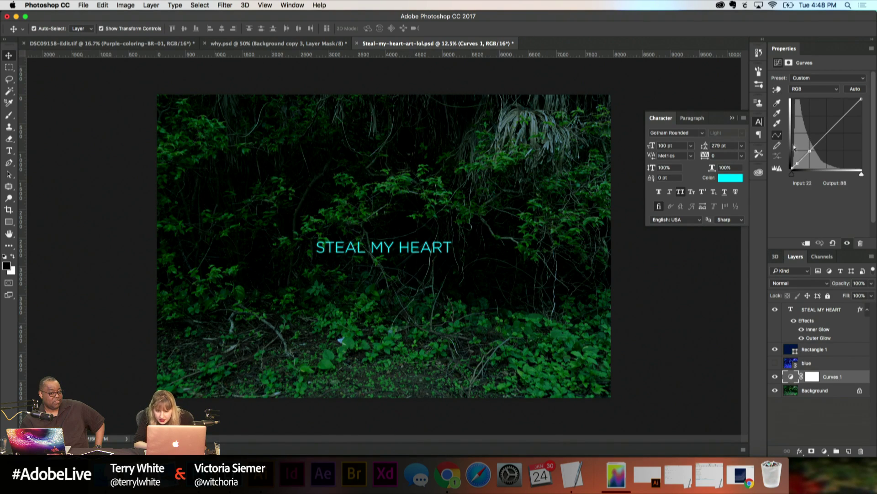
{"action": "left_click", "coordinate": [777, 89]}
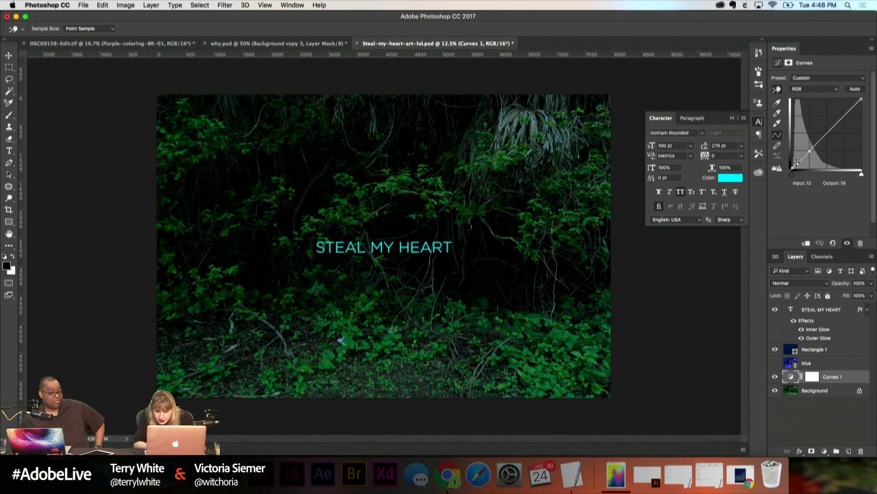
{"action": "left_click_drag", "start_coordinate": [796, 163], "coordinate": [797, 162]}
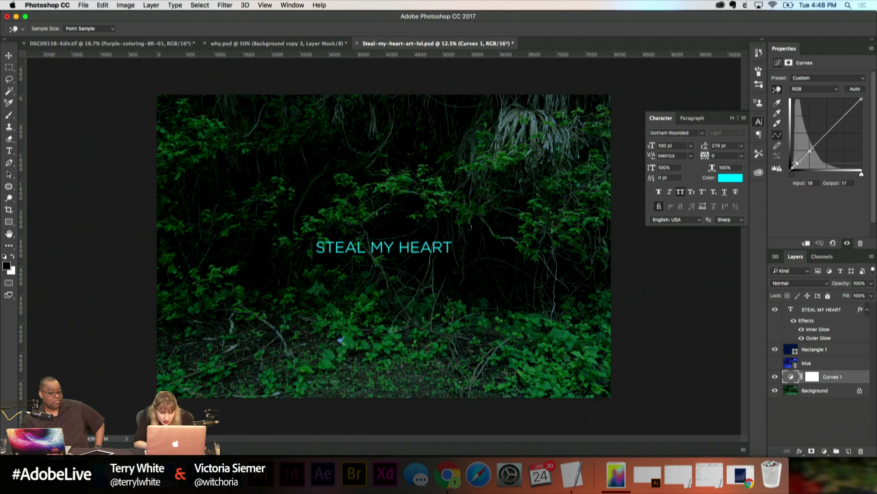
Step: Duplicate the Background layer
{"action": "left_click", "coordinate": [823, 392]}
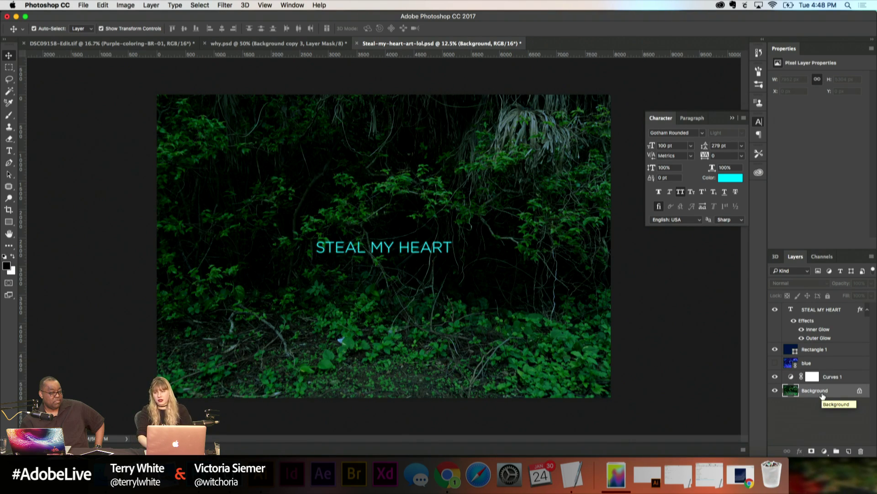
{"action": "left_click_drag", "start_coordinate": [823, 394], "coordinate": [850, 454]}
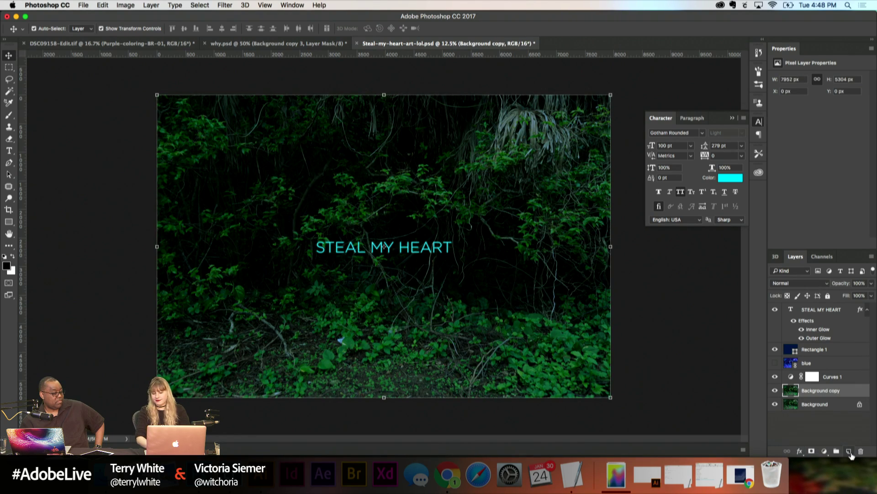
Step: Outline the pale blue scrap of litter beside the large leaf with the Patch tool, fill it with Content-Aware at 100% opacity, and deselect
{"action": "key", "text": "super+plus"}
{"action": "key", "text": "super+plus"}
{"action": "key", "text": "super+plus"}
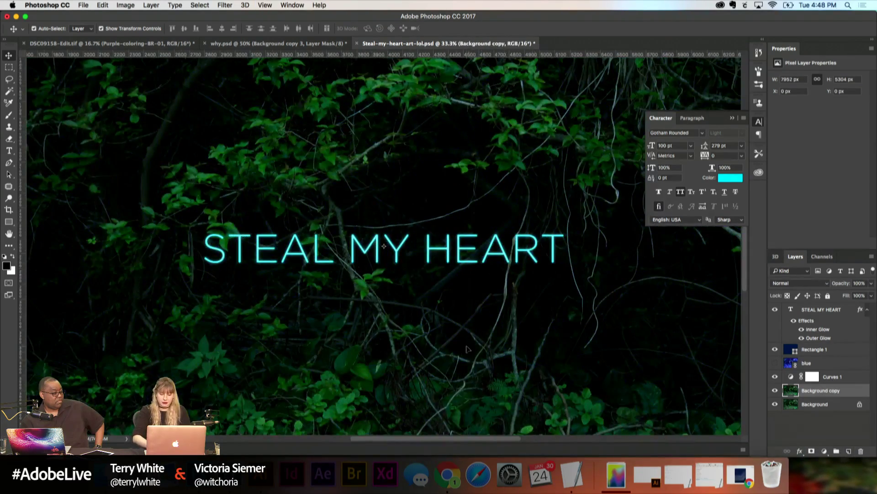
{"action": "scroll", "coordinate": [466, 348], "scroll_direction": "down", "scroll_amount": 10}
{"action": "scroll", "coordinate": [466, 349], "scroll_direction": "up", "scroll_amount": 2}
{"action": "key", "text": "super+plus"}
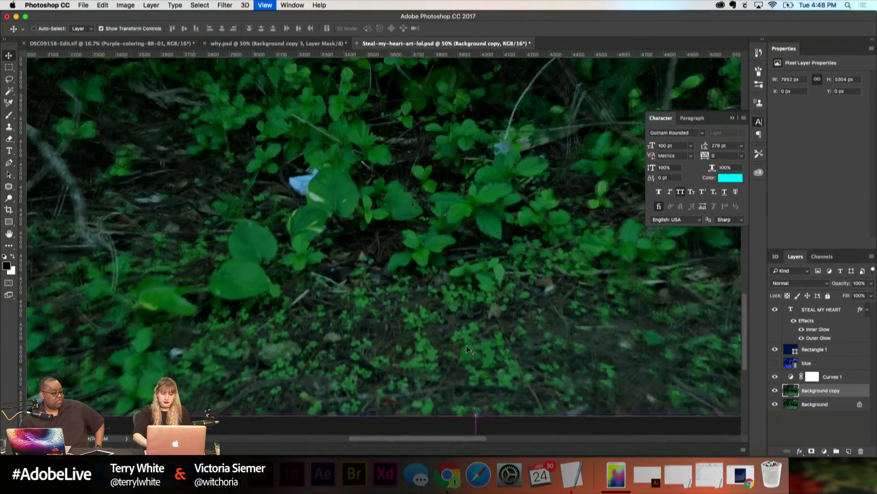
{"action": "key", "text": "super+plus"}
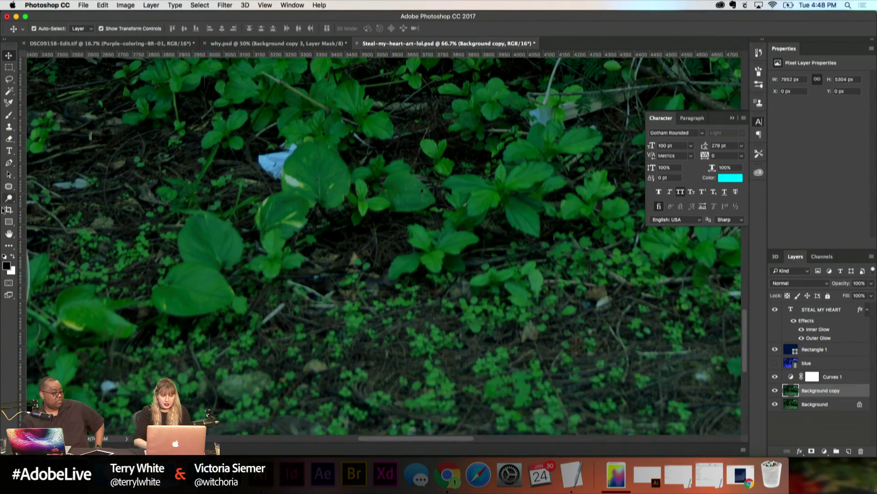
{"action": "left_click", "coordinate": [7, 187]}
{"action": "scroll", "coordinate": [291, 189], "scroll_direction": "left", "scroll_amount": 4}
{"action": "scroll", "coordinate": [291, 188], "scroll_direction": "up", "scroll_amount": 2}
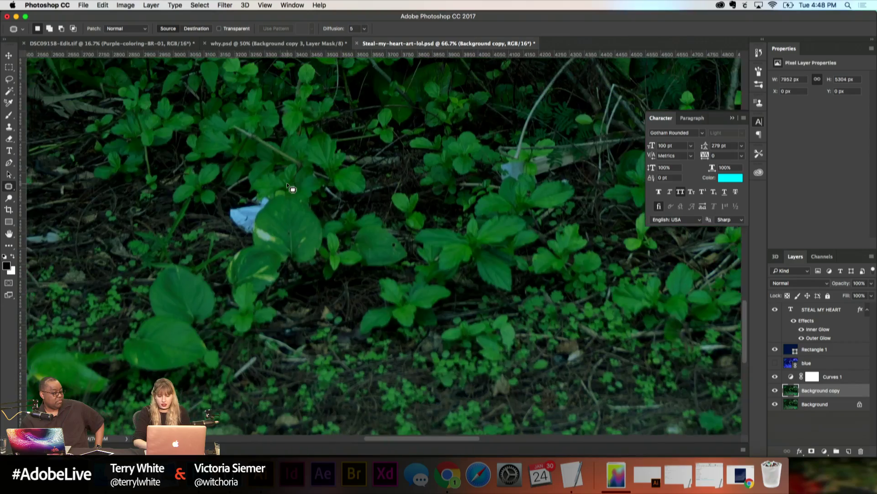
{"action": "scroll", "coordinate": [290, 188], "scroll_direction": "left", "scroll_amount": 3}
{"action": "key", "text": "super+plus"}
{"action": "key", "text": "super+plus"}
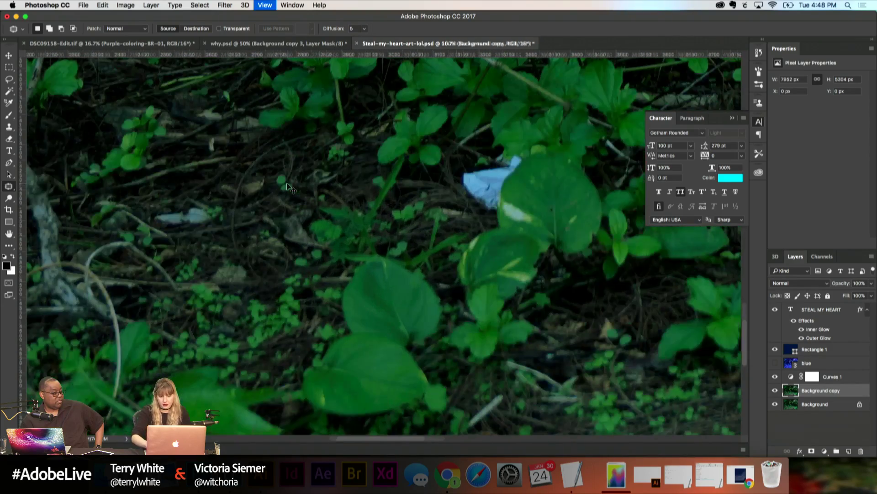
{"action": "scroll", "coordinate": [291, 188], "scroll_direction": "right", "scroll_amount": 3}
{"action": "scroll", "coordinate": [291, 188], "scroll_direction": "down", "scroll_amount": 2}
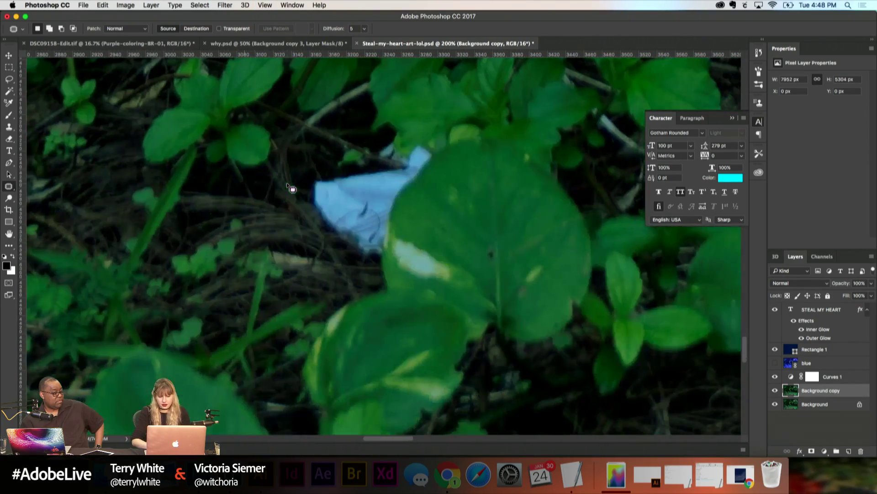
{"action": "mouse_move", "coordinate": [412, 147]}
{"action": "left_mouse_down"}
{"action": "mouse_move", "coordinate": [303, 184]}
{"action": "mouse_move", "coordinate": [314, 222]}
{"action": "mouse_move", "coordinate": [373, 264]}
{"action": "mouse_move", "coordinate": [386, 261]}
{"action": "mouse_move", "coordinate": [433, 181]}
{"action": "mouse_move", "coordinate": [434, 151]}
{"action": "mouse_move", "coordinate": [422, 139]}
{"action": "mouse_move", "coordinate": [371, 155]}
{"action": "mouse_move", "coordinate": [396, 175]}
{"action": "mouse_move", "coordinate": [411, 137]}
{"action": "left_mouse_up"}
{"action": "left_click", "coordinate": [103, 5]}
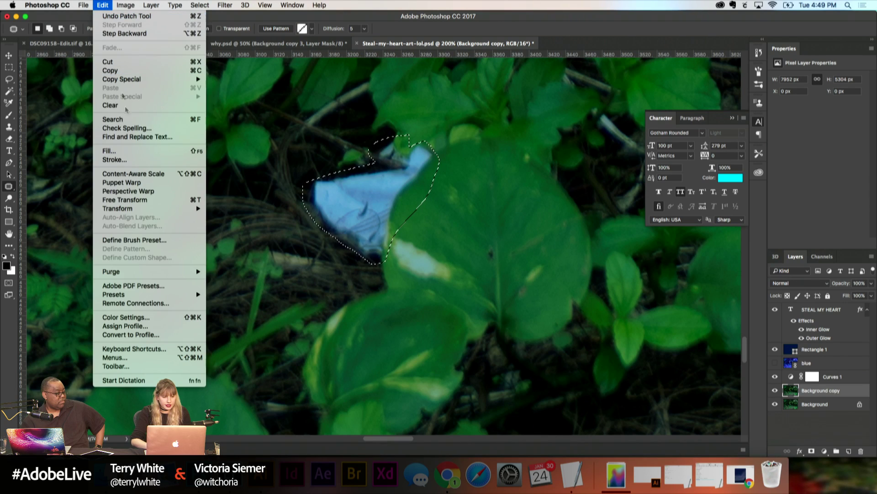
{"action": "left_click", "coordinate": [128, 154]}
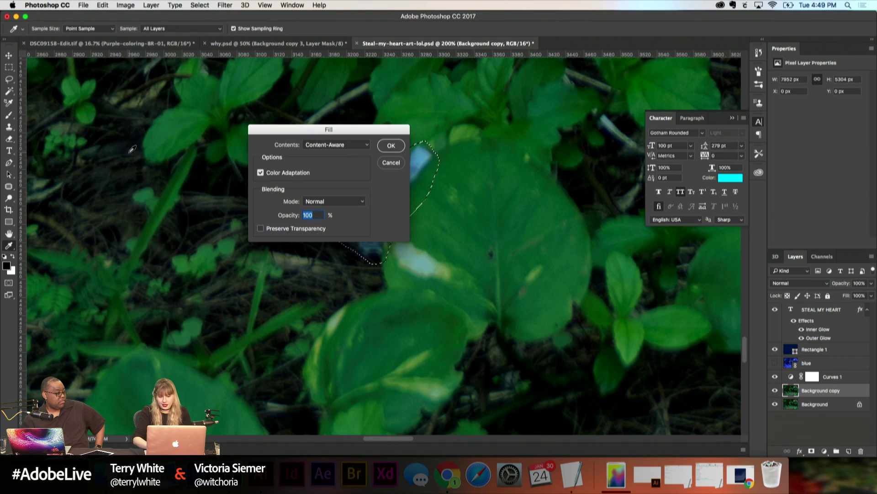
{"action": "key", "text": "Return"}
{"action": "left_click", "coordinate": [341, 271]}
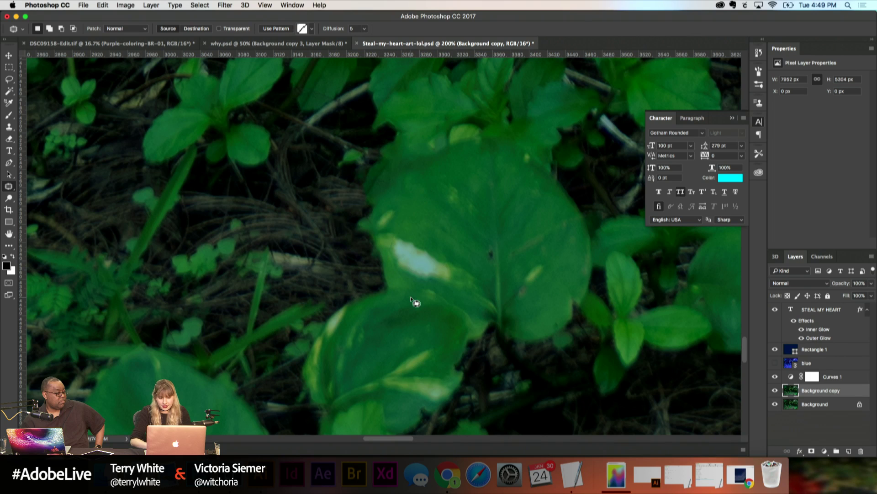
Step: Patch the stray fragments along the large leaf's edge where the litter was removed, and deselect
{"action": "mouse_move", "coordinate": [368, 211]}
{"action": "left_mouse_down"}
{"action": "mouse_move", "coordinate": [383, 250]}
{"action": "mouse_move", "coordinate": [377, 226]}
{"action": "left_mouse_up"}
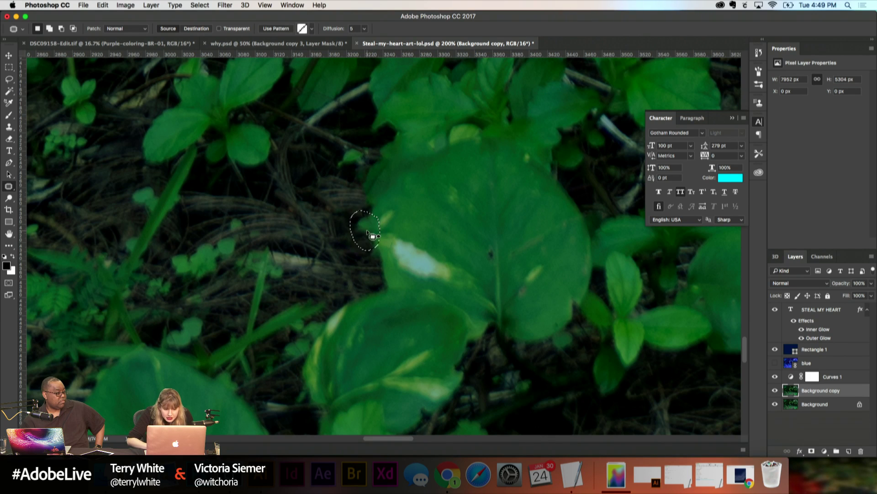
{"action": "left_click", "coordinate": [381, 256]}
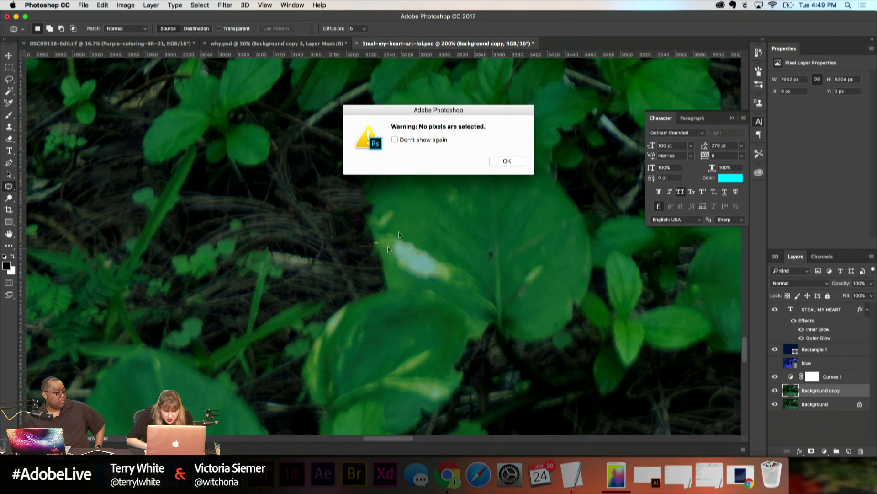
{"action": "left_click", "coordinate": [506, 161]}
{"action": "mouse_move", "coordinate": [375, 243]}
{"action": "left_mouse_down"}
{"action": "mouse_move", "coordinate": [378, 262]}
{"action": "mouse_move", "coordinate": [388, 250]}
{"action": "mouse_move", "coordinate": [378, 270]}
{"action": "left_mouse_up"}
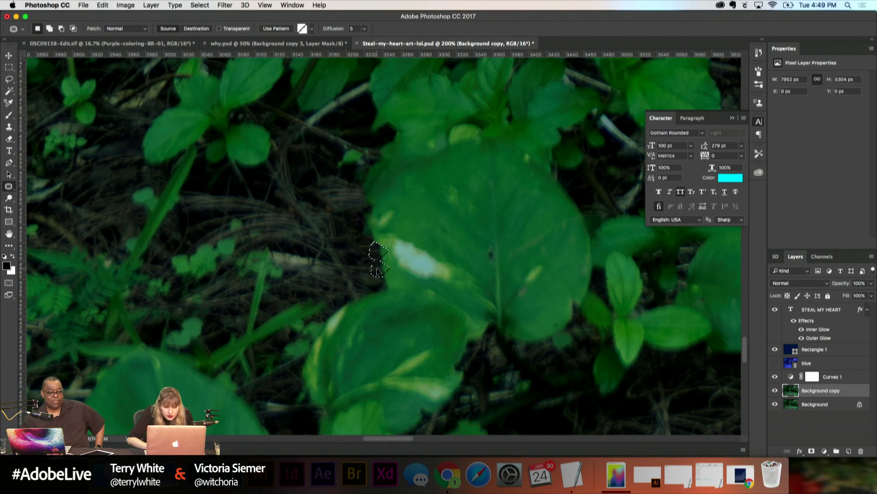
{"action": "left_click", "coordinate": [384, 290]}
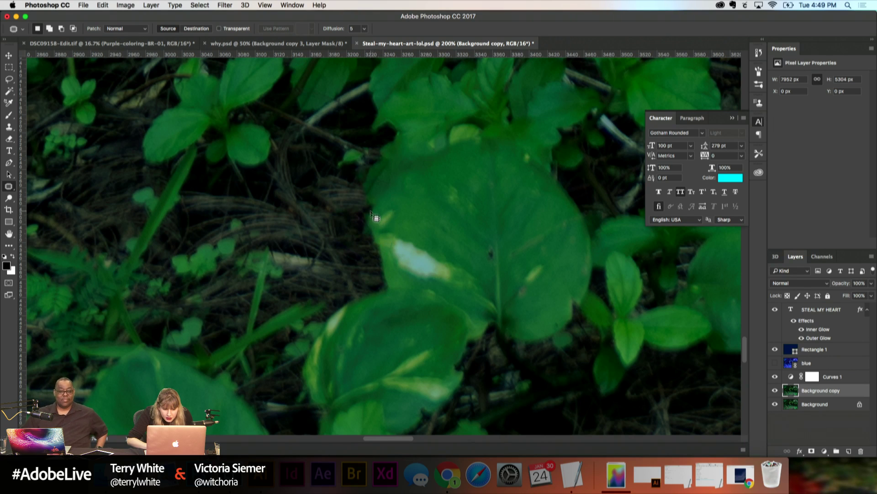
{"action": "left_click_drag", "start_coordinate": [368, 222], "coordinate": [377, 262]}
{"action": "key", "text": "super+d"}
Step: Check how the retouched leaf area blends into the rest of the forest floor
{"action": "key", "text": "super+minus"}
{"action": "key", "text": "super+minus"}
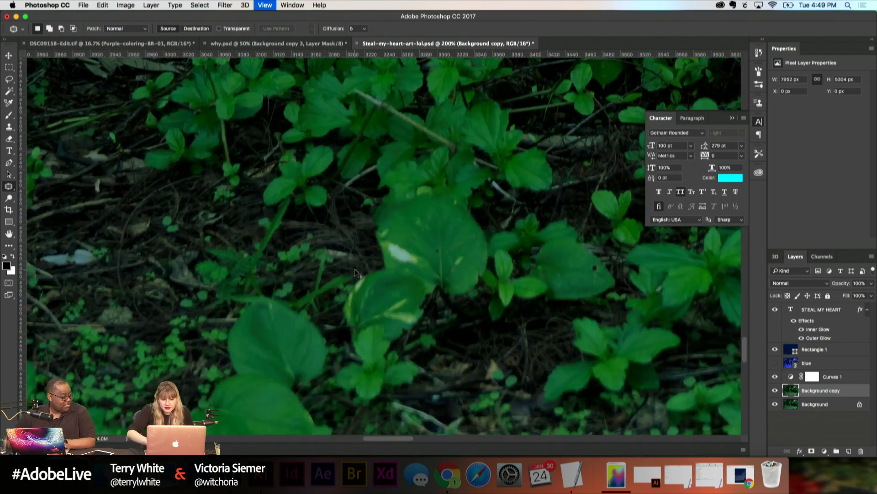
{"action": "key", "text": "super+minus"}
{"action": "key", "text": "super+minus"}
{"action": "key", "text": "super+minus"}
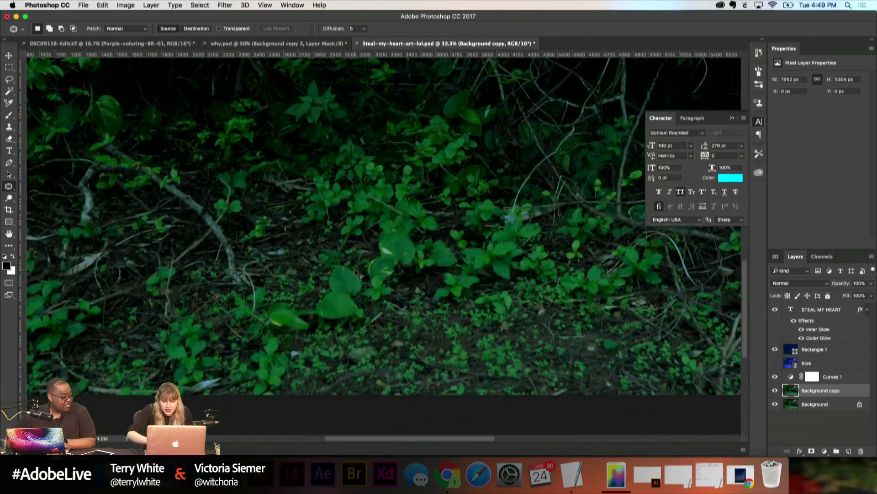
{"action": "key", "text": "super+minus"}
{"action": "key", "text": "super+minus"}
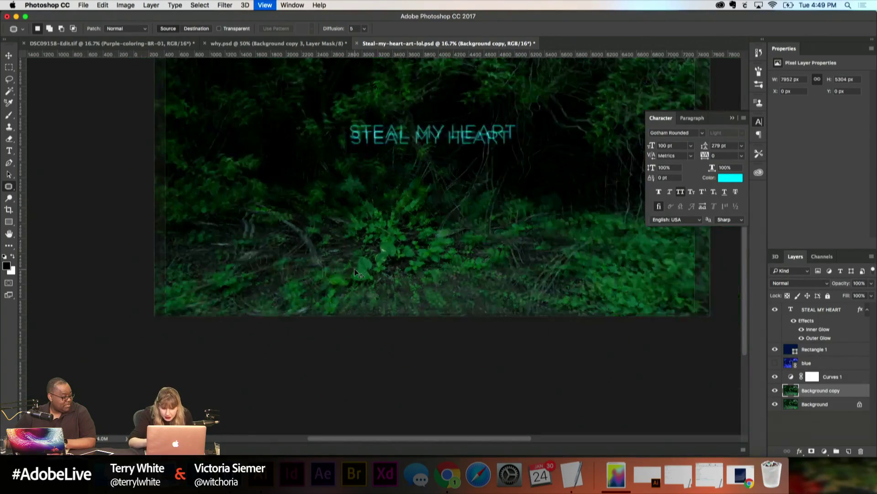
Step: Examine the second pale scrap of litter at the base of the curved branch, close up and within its surroundings
{"action": "key", "text": "super+plus"}
{"action": "key", "text": "super+plus"}
{"action": "key", "text": "super+plus"}
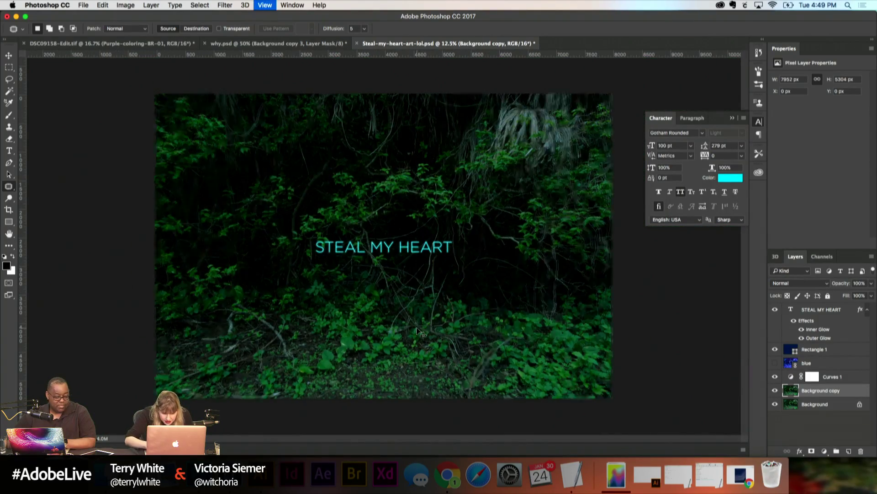
{"action": "key", "text": "super+plus"}
{"action": "scroll", "coordinate": [421, 331], "scroll_direction": "down", "scroll_amount": 4}
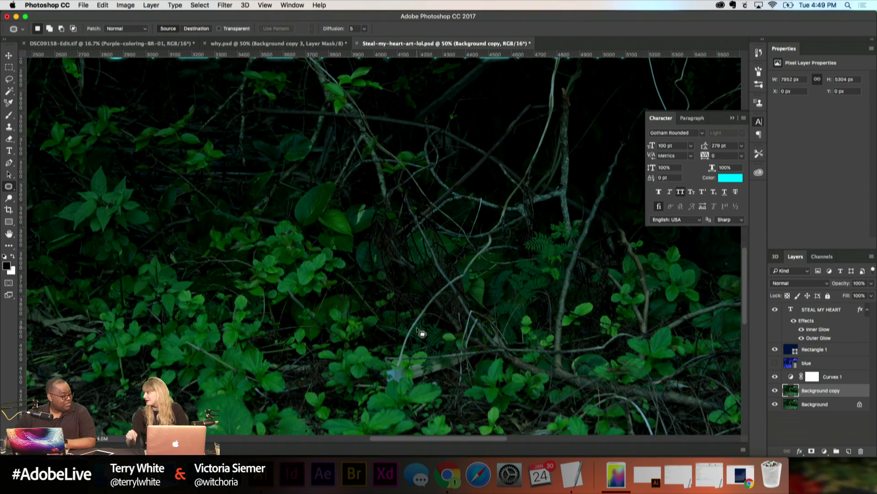
{"action": "key", "text": "super+plus"}
{"action": "key", "text": "super+plus"}
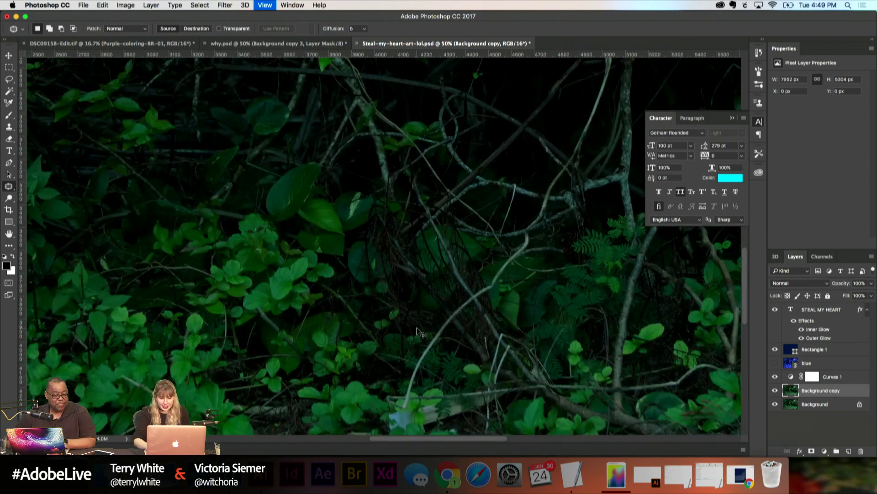
{"action": "scroll", "coordinate": [421, 333], "scroll_direction": "down", "scroll_amount": 3}
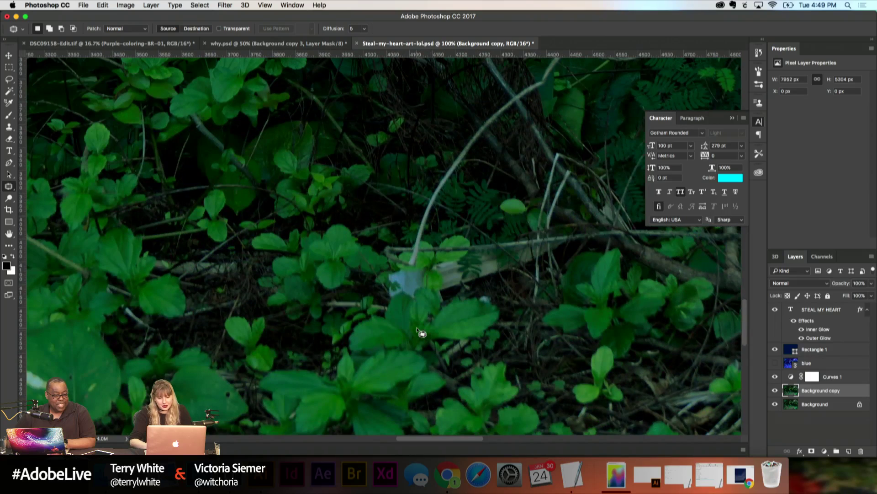
{"action": "key", "text": "super+plus"}
{"action": "key", "text": "super+plus"}
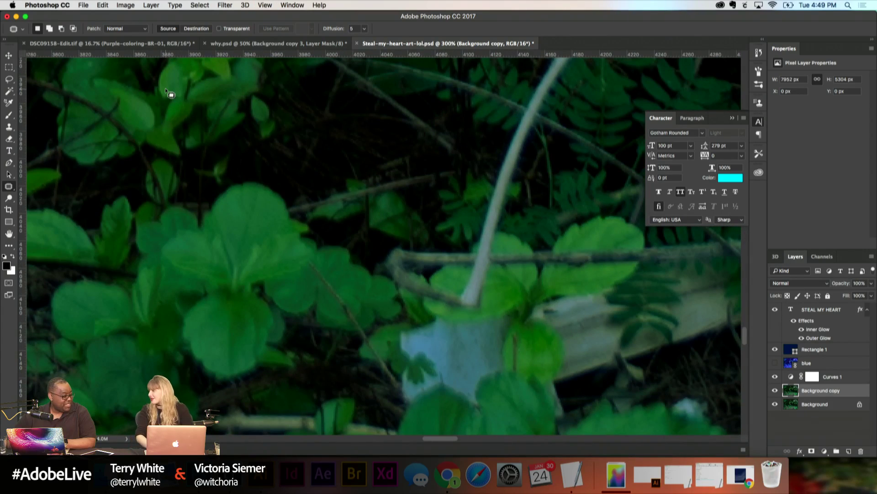
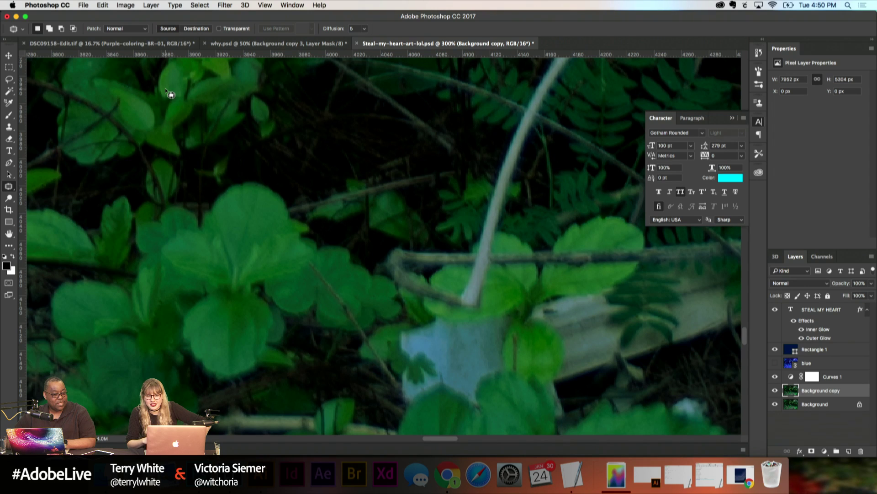
{"action": "scroll", "coordinate": [317, 235], "scroll_direction": "down", "scroll_amount": 5}
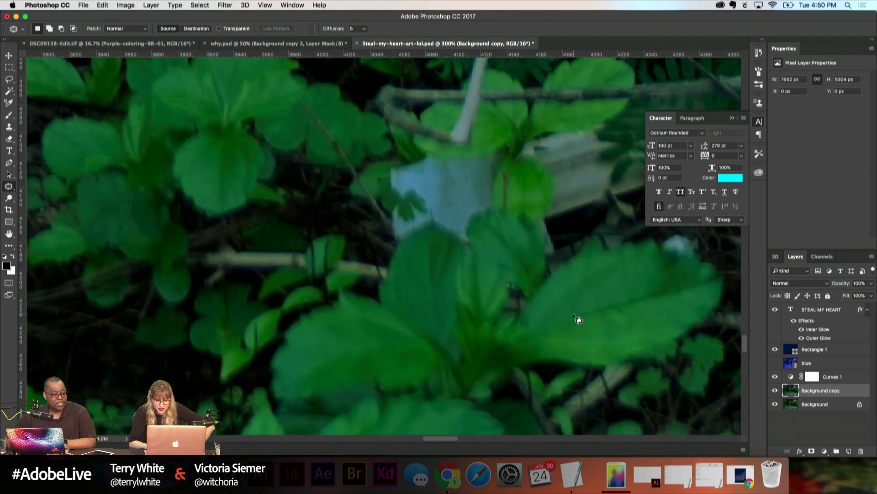
{"action": "key", "text": "super+minus"}
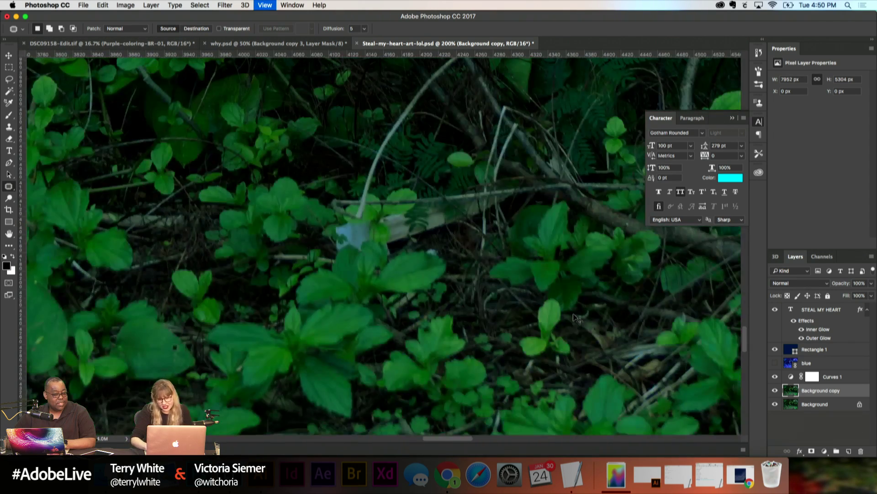
{"action": "scroll", "coordinate": [574, 313], "scroll_direction": "up", "scroll_amount": 1}
{"action": "key", "text": "super+minus"}
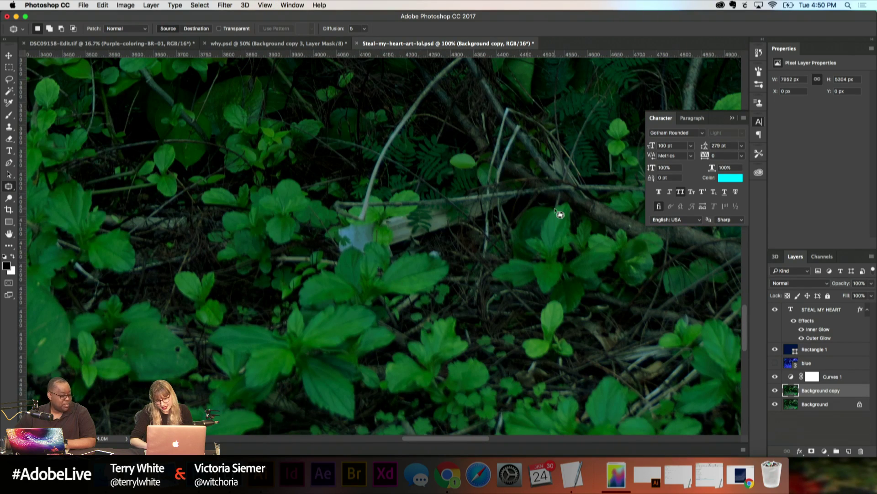
{"action": "key", "text": "super+minus"}
{"action": "key", "text": "super+minus"}
{"action": "key", "text": "super+minus"}
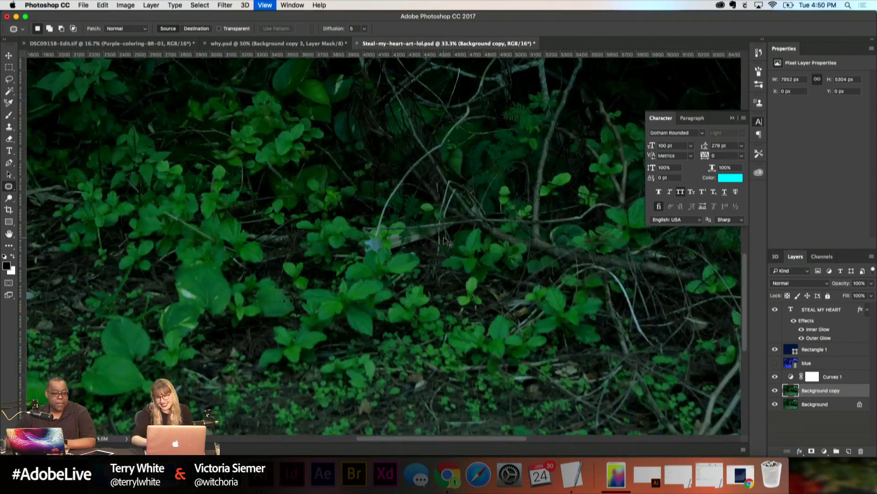
Step: Outline the second pale scrap of litter at the base of the curved branch with the Patch tool, replace it using Fill, and deselect
{"action": "key", "text": "super+plus"}
{"action": "key", "text": "super+plus"}
{"action": "key", "text": "super+plus"}
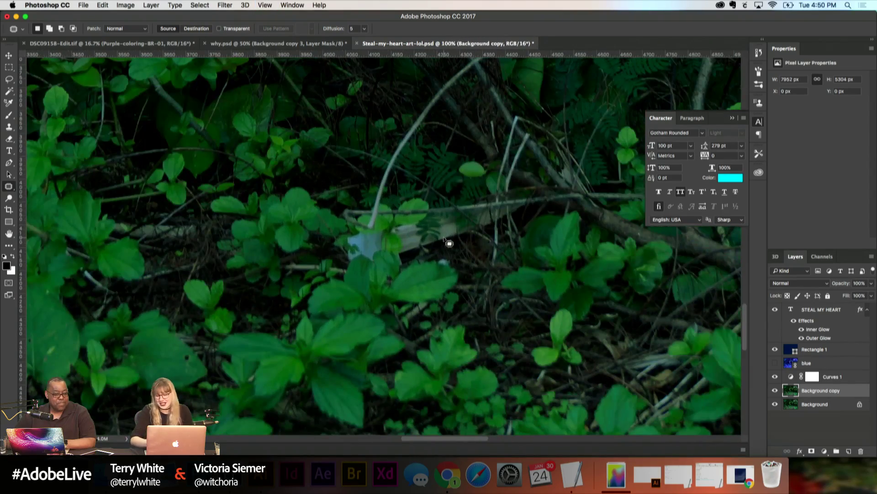
{"action": "key", "text": "super+plus"}
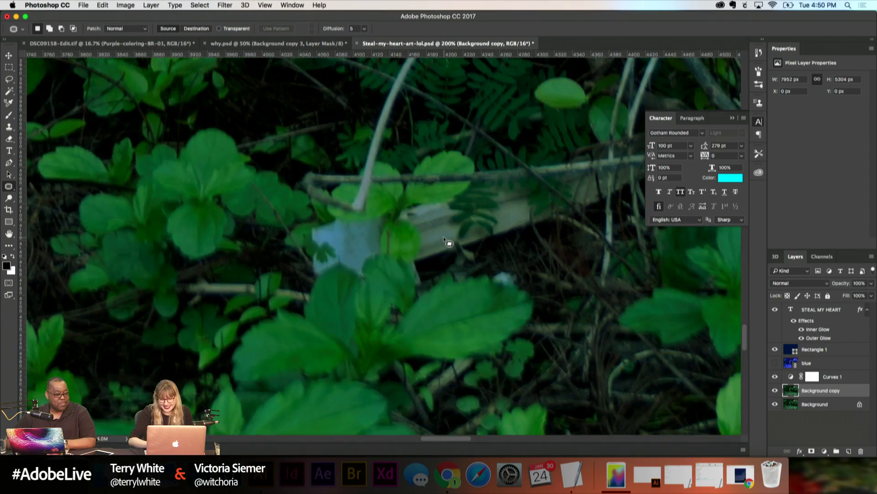
{"action": "key", "text": "super+minus"}
{"action": "key", "text": "super+minus"}
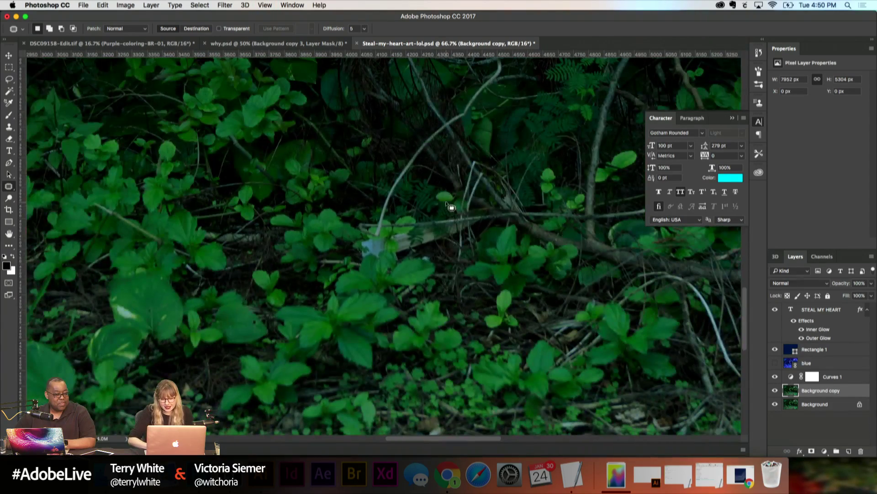
{"action": "mouse_move", "coordinate": [418, 208]}
{"action": "left_mouse_down"}
{"action": "mouse_move", "coordinate": [342, 254]}
{"action": "mouse_move", "coordinate": [353, 273]}
{"action": "mouse_move", "coordinate": [443, 258]}
{"action": "mouse_move", "coordinate": [500, 214]}
{"action": "left_mouse_up"}
{"action": "left_click", "coordinate": [100, 6]}
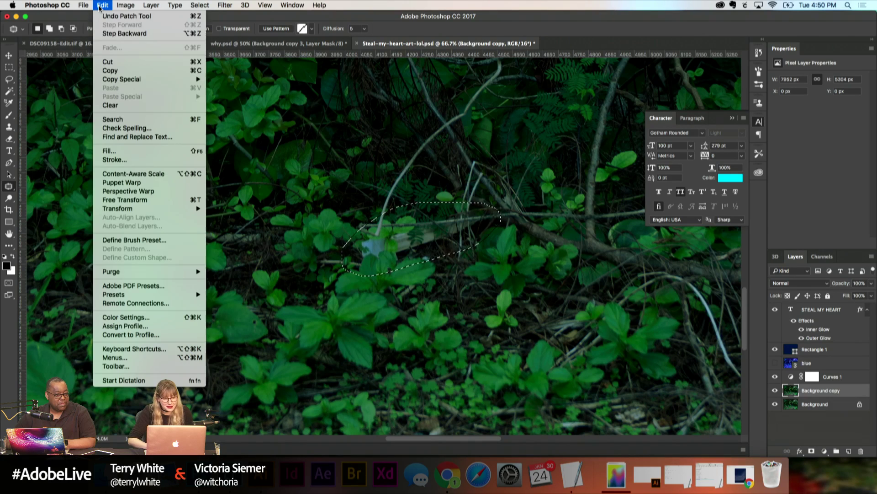
{"action": "left_click", "coordinate": [140, 155]}
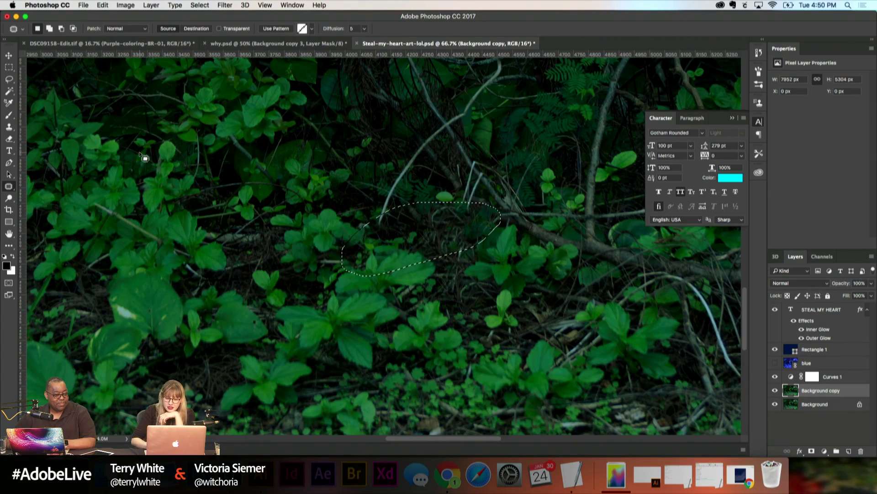
{"action": "key", "text": "super+minus"}
{"action": "key", "text": "super+minus"}
{"action": "key", "text": "super+minus"}
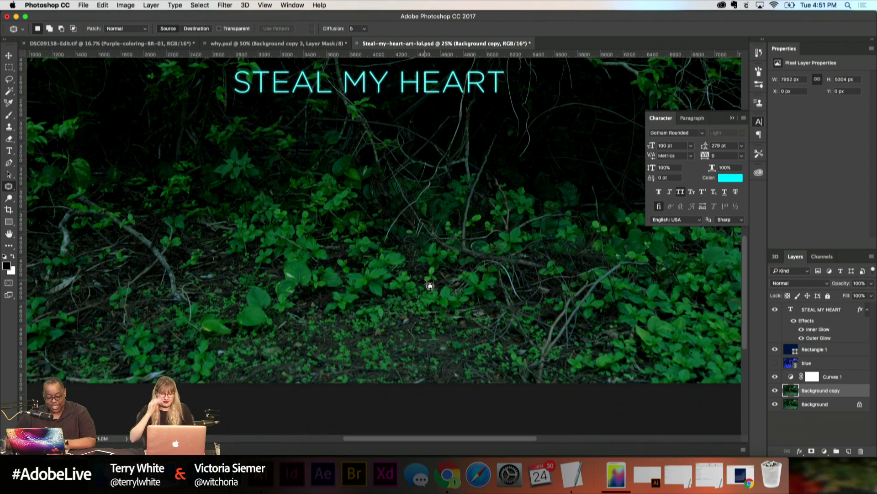
Step: Move the Rectangle 1 layer below the blue layer and compare the whole image with Rectangle 1 hidden and shown
{"action": "scroll", "coordinate": [429, 285], "scroll_direction": "up", "scroll_amount": 5}
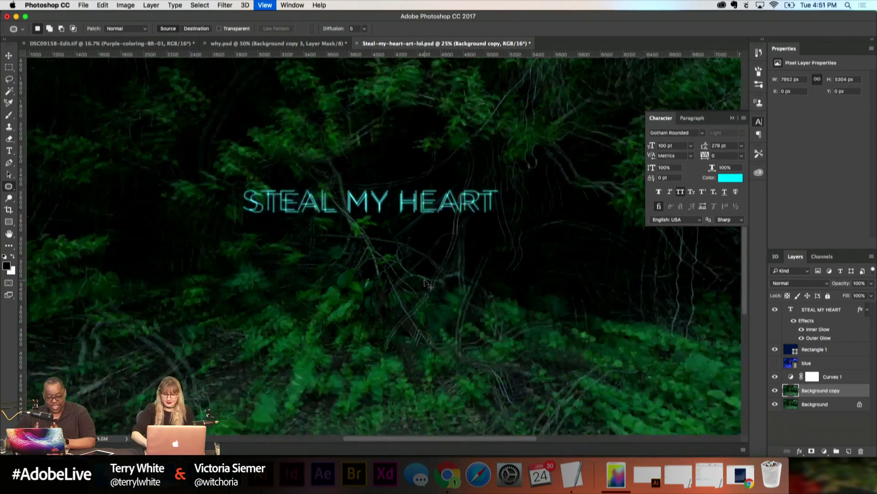
{"action": "key", "text": "super+minus"}
{"action": "key", "text": "super+minus"}
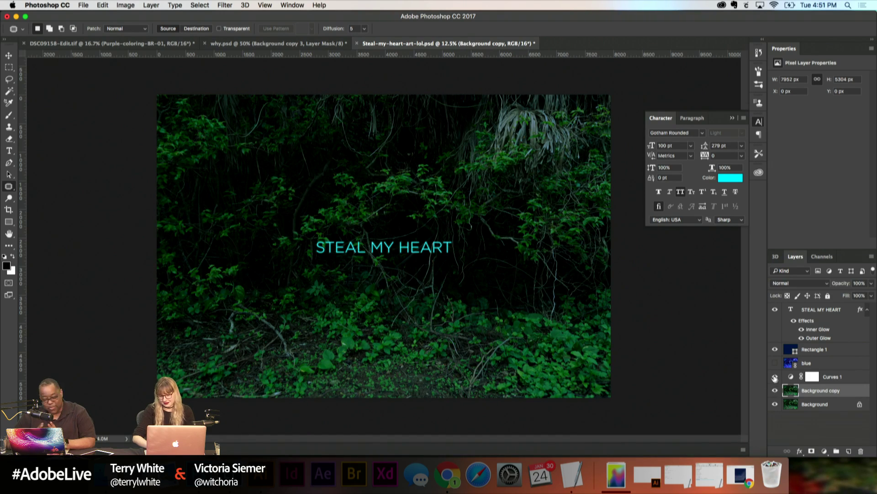
{"action": "left_click_drag", "start_coordinate": [811, 361], "coordinate": [811, 361]}
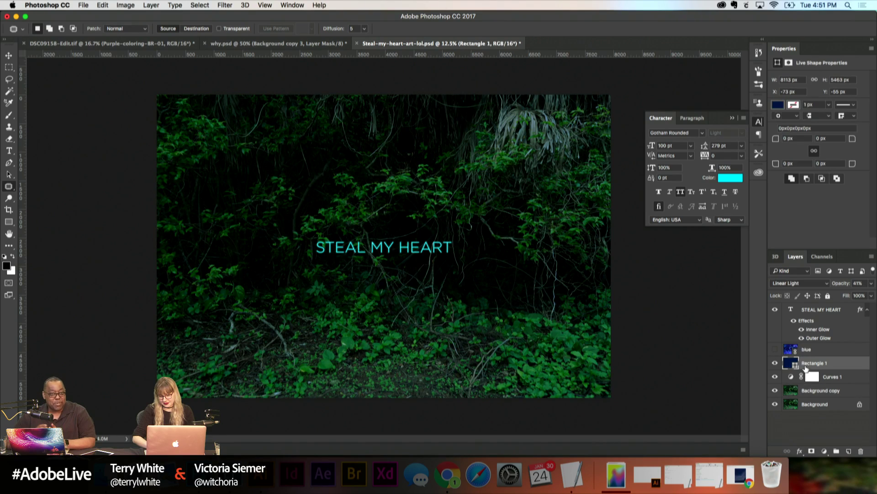
{"action": "left_click", "coordinate": [775, 362]}
{"action": "left_click", "coordinate": [775, 363]}
{"action": "left_click", "coordinate": [775, 363]}
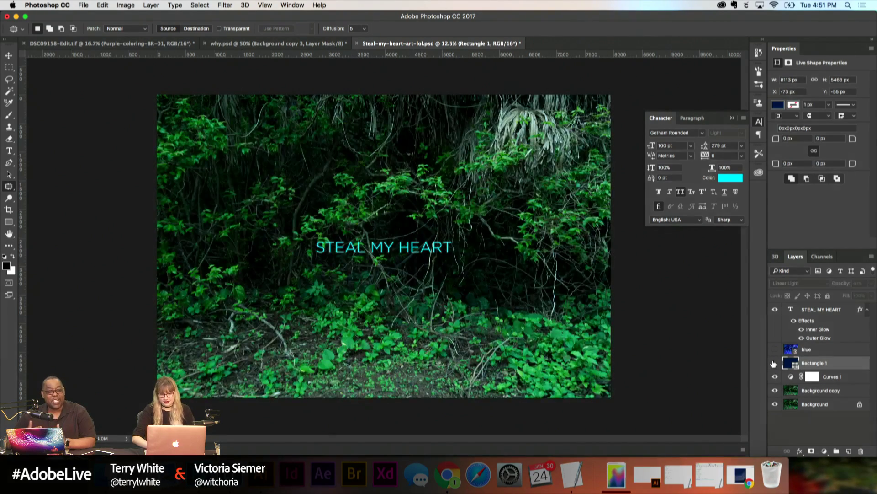
{"action": "left_click", "coordinate": [775, 363]}
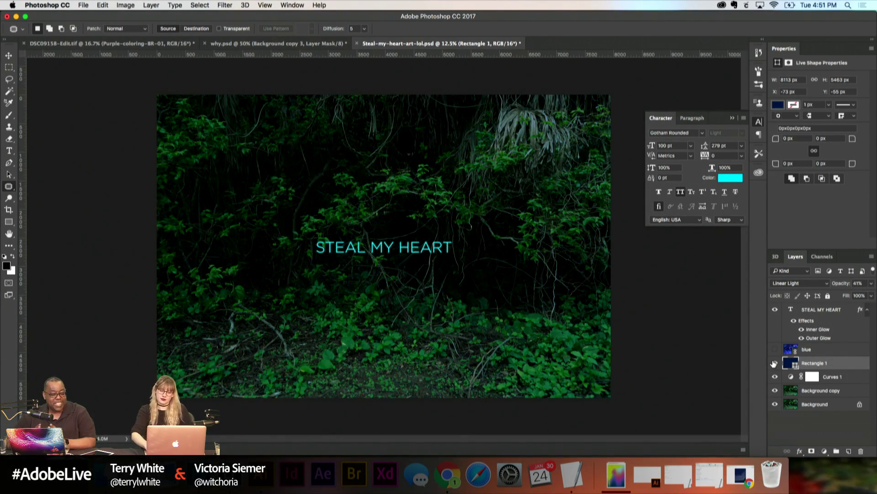
Step: Preview the blue layer's coloring behind the STEAL MY HEART text by showing the layer and hiding it again
{"action": "key", "text": "super+plus"}
{"action": "key", "text": "super+plus"}
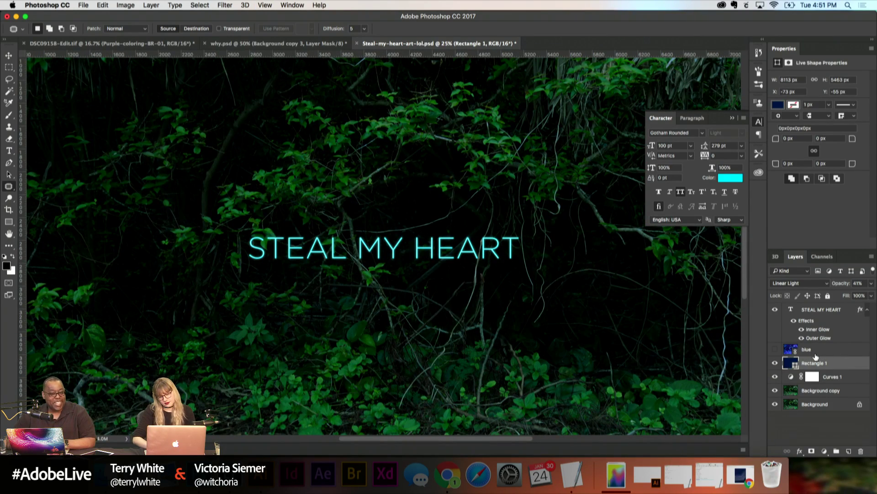
{"action": "left_click", "coordinate": [787, 349]}
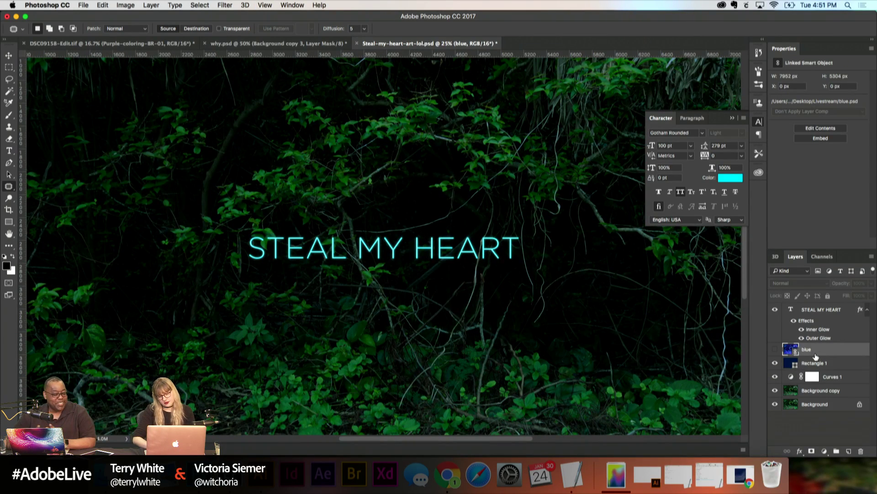
{"action": "left_click", "coordinate": [776, 349]}
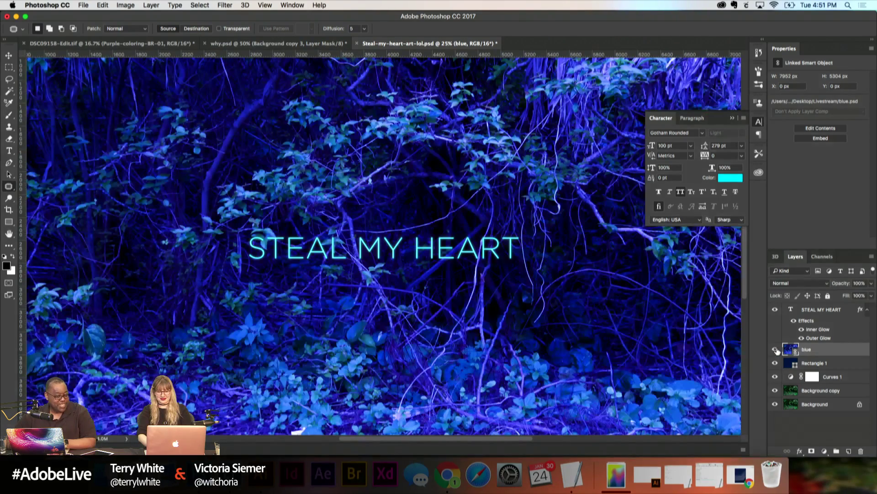
{"action": "left_click", "coordinate": [776, 349]}
{"action": "key", "text": "super+minus"}
{"action": "key", "text": "super+minus"}
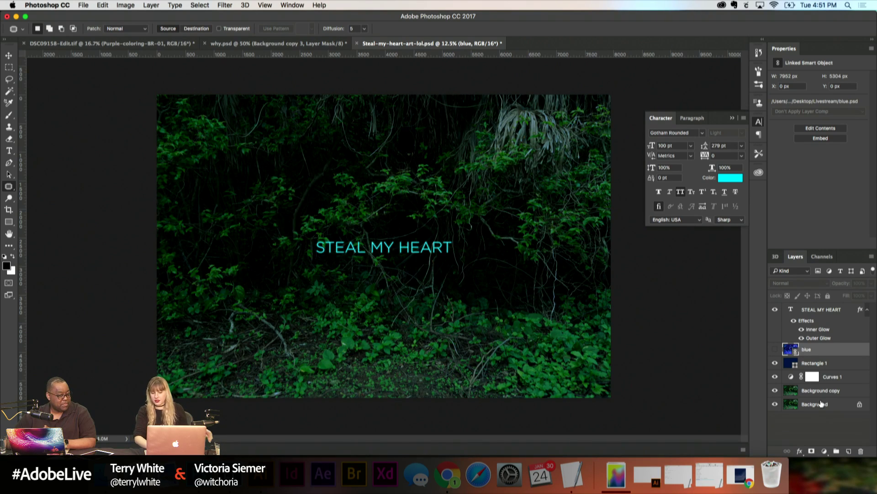
Step: Show the blue layer, add a layer mask to it, and fill the entire mask with black
{"action": "left_click", "coordinate": [808, 365]}
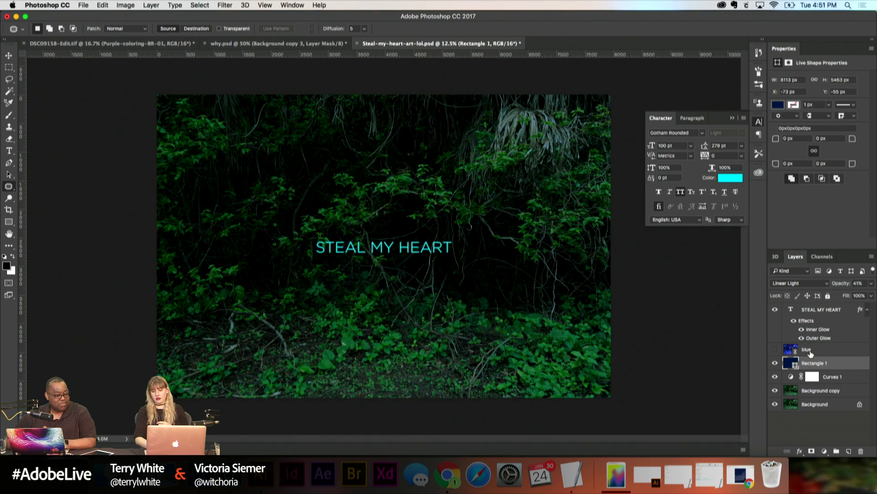
{"action": "left_click", "coordinate": [811, 352]}
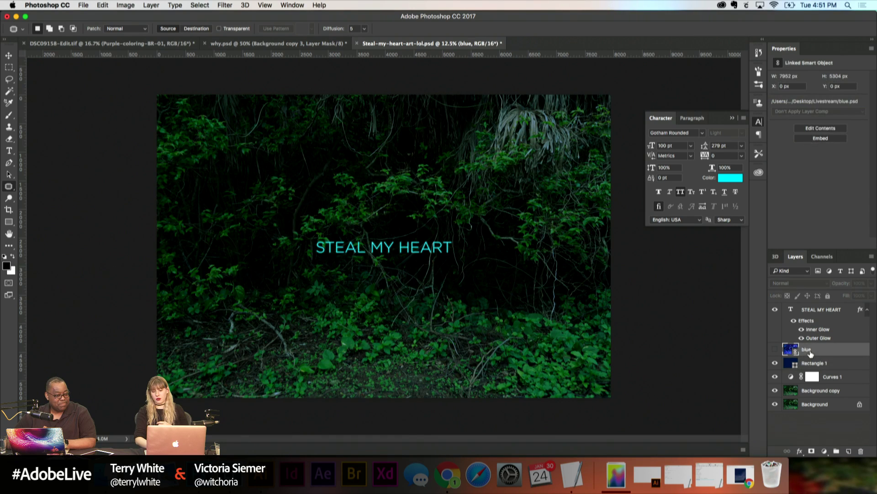
{"action": "left_click", "coordinate": [774, 350]}
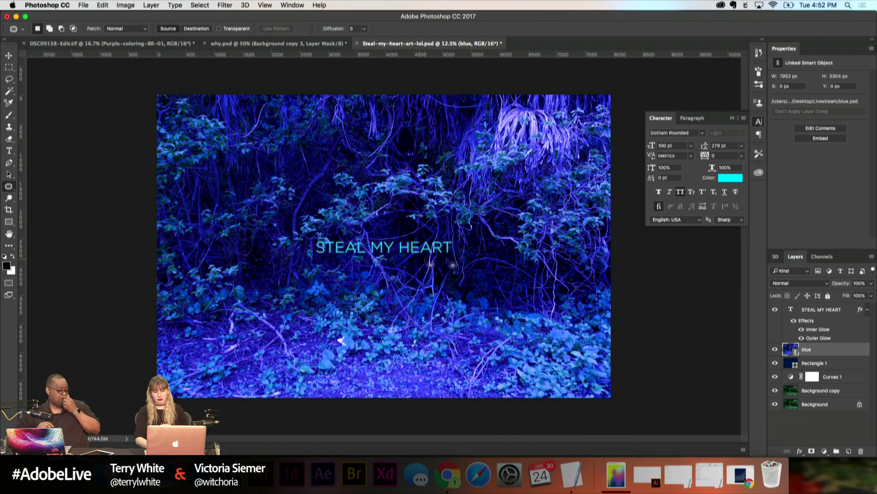
{"action": "left_click", "coordinate": [811, 451]}
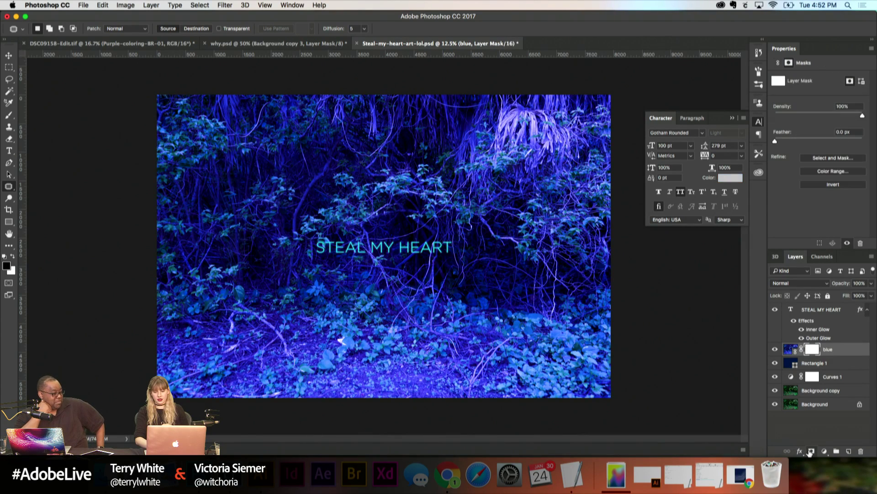
{"action": "key", "text": "super+a"}
{"action": "key", "text": "x"}
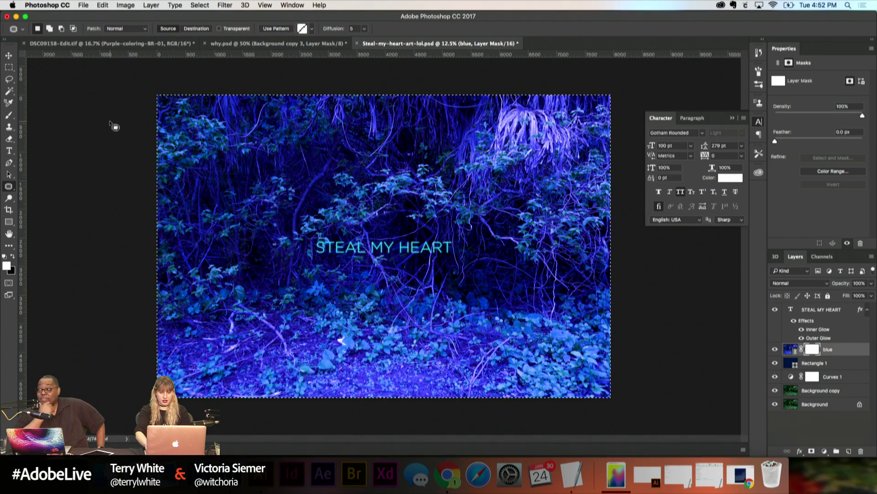
{"action": "key", "text": "BackSpace"}
{"action": "key", "text": "super+d"}
{"action": "key", "text": "m"}
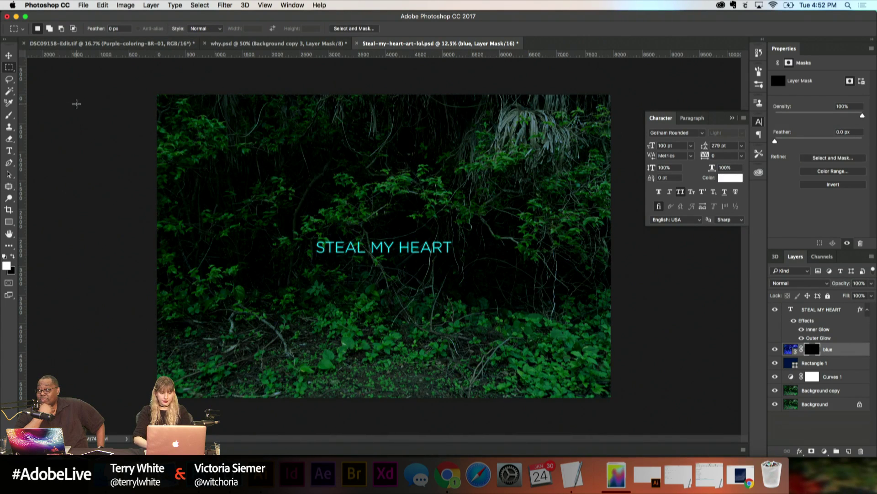
Step: Set up the Eraser with a 1500 px soft brush and 4% flow for the blue layer's mask
{"action": "left_click", "coordinate": [9, 138]}
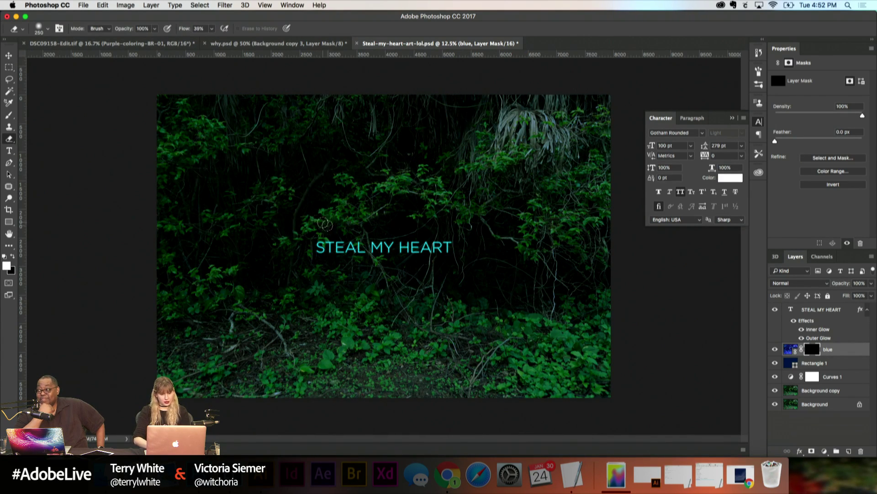
{"action": "key", "text": "bracketright"}
{"action": "key", "text": "bracketright"}
{"action": "key", "text": "bracketright"}
{"action": "key", "text": "bracketright"}
{"action": "key", "text": "bracketright"}
{"action": "key", "text": "bracketright"}
{"action": "key", "text": "bracketright"}
{"action": "key", "text": "bracketright"}
{"action": "key", "text": "bracketright"}
{"action": "key", "text": "bracketright"}
{"action": "key", "text": "bracketright"}
{"action": "key", "text": "bracketright"}
{"action": "key", "text": "bracketright"}
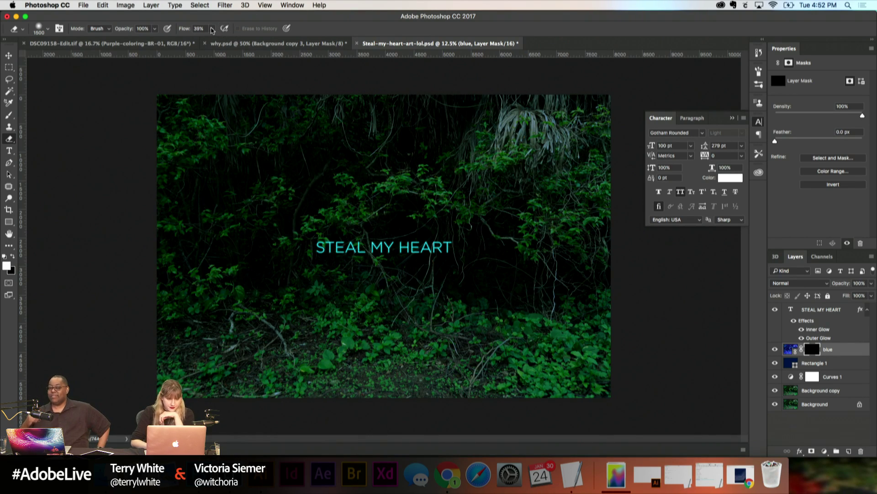
{"action": "left_click", "coordinate": [211, 29]}
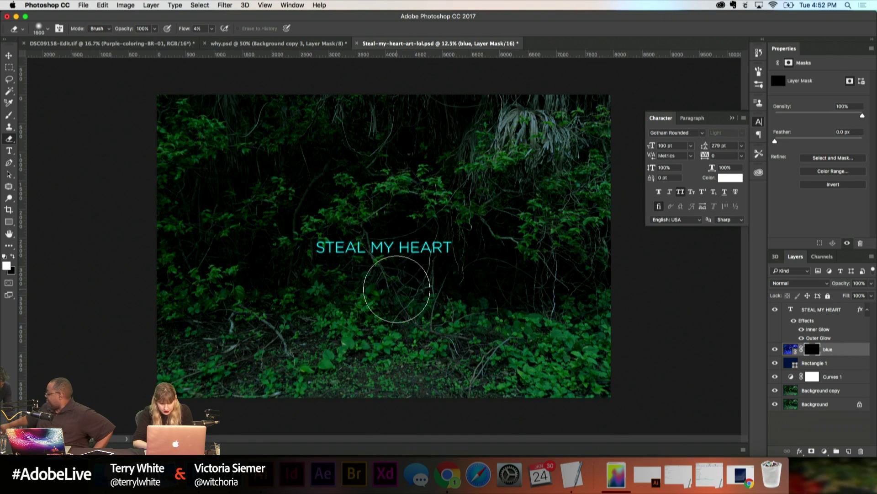
Step: Swap the foreground and background colors, try an eraser stroke on the mask below the text, and undo it
{"action": "key", "text": "x"}
{"action": "mouse_move", "coordinate": [391, 284]}
{"action": "left_mouse_down"}
{"action": "mouse_move", "coordinate": [317, 266]}
{"action": "mouse_move", "coordinate": [358, 295]}
{"action": "left_mouse_up"}
{"action": "key", "text": "super+alt+z"}
{"action": "key", "text": "super+alt+z"}
Step: Set the Eraser to 2000 px and 1% flow, try a stroke on the mask across the text area, and undo it
{"action": "key", "text": "bracketright"}
{"action": "key", "text": "bracketright"}
{"action": "left_click", "coordinate": [211, 29]}
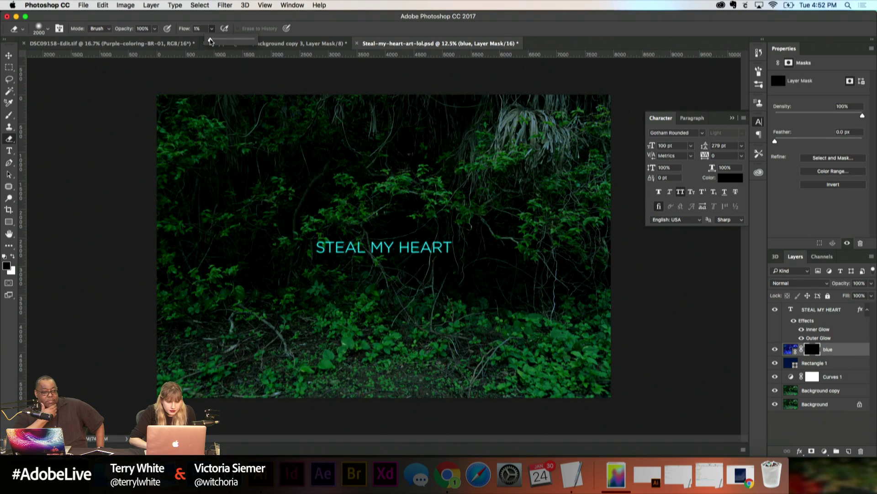
{"action": "mouse_move", "coordinate": [323, 235]}
{"action": "left_mouse_down"}
{"action": "mouse_move", "coordinate": [327, 291]}
{"action": "mouse_move", "coordinate": [349, 290]}
{"action": "mouse_move", "coordinate": [373, 272]}
{"action": "mouse_move", "coordinate": [327, 302]}
{"action": "mouse_move", "coordinate": [417, 281]}
{"action": "mouse_move", "coordinate": [478, 300]}
{"action": "mouse_move", "coordinate": [453, 272]}
{"action": "mouse_move", "coordinate": [509, 278]}
{"action": "left_mouse_up"}
{"action": "key", "text": "super+z"}
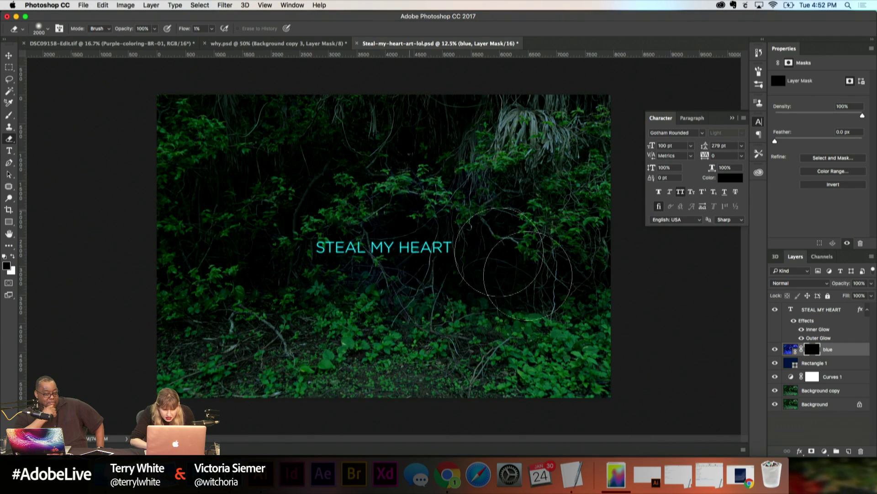
Step: Enlarge the Eraser to about 3000 px and erase the blue layer's mask around STEAL MY HEART to reveal a soft blue glow
{"action": "key", "text": "bracketright"}
{"action": "key", "text": "bracketright"}
{"action": "key", "text": "bracketright"}
{"action": "key", "text": "bracketright"}
{"action": "key", "text": "bracketright"}
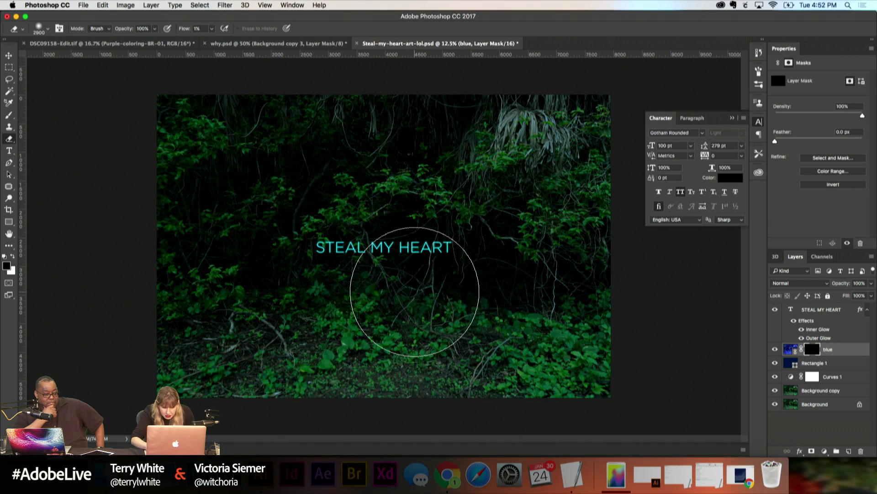
{"action": "mouse_move", "coordinate": [427, 320]}
{"action": "left_mouse_down"}
{"action": "mouse_move", "coordinate": [454, 227]}
{"action": "mouse_move", "coordinate": [251, 316]}
{"action": "mouse_move", "coordinate": [339, 292]}
{"action": "mouse_move", "coordinate": [377, 251]}
{"action": "mouse_move", "coordinate": [425, 229]}
{"action": "left_mouse_up"}
{"action": "mouse_move", "coordinate": [414, 289]}
{"action": "left_mouse_down"}
{"action": "mouse_move", "coordinate": [369, 185]}
{"action": "mouse_move", "coordinate": [413, 201]}
{"action": "mouse_move", "coordinate": [447, 190]}
{"action": "mouse_move", "coordinate": [489, 278]}
{"action": "mouse_move", "coordinate": [450, 198]}
{"action": "mouse_move", "coordinate": [352, 201]}
{"action": "mouse_move", "coordinate": [264, 172]}
{"action": "mouse_move", "coordinate": [274, 186]}
{"action": "mouse_move", "coordinate": [482, 152]}
{"action": "mouse_move", "coordinate": [401, 284]}
{"action": "mouse_move", "coordinate": [474, 299]}
{"action": "left_mouse_up"}
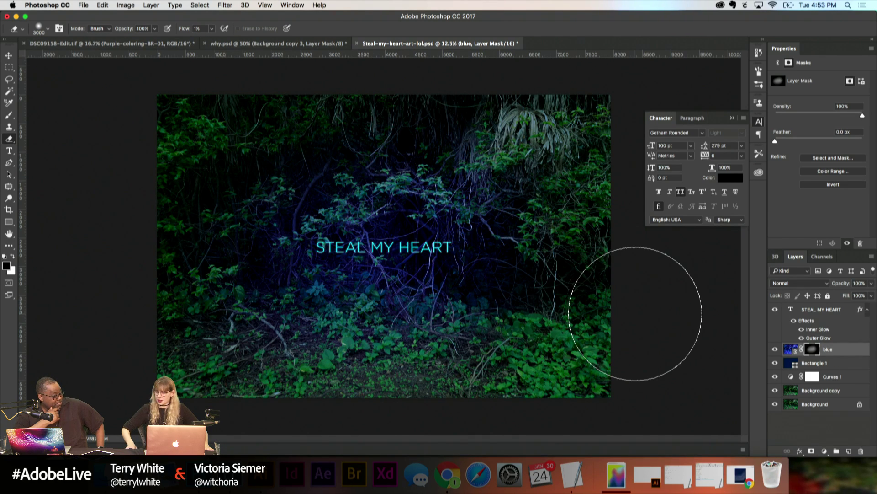
Step: Select the Background copy layer and switch to the Patch tool for more retouching of the forest floor
{"action": "key", "text": "super+equal"}
{"action": "key", "text": "super+equal"}
{"action": "key", "text": "super+equal"}
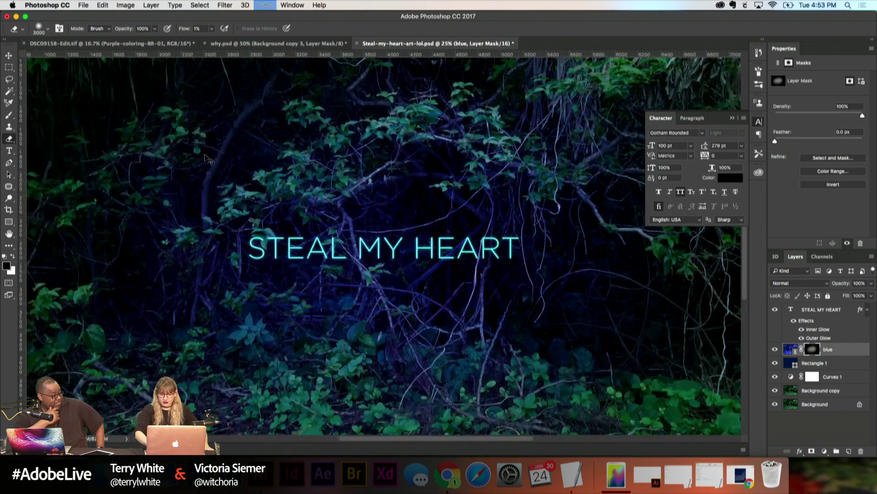
{"action": "key", "text": "super+equal"}
{"action": "scroll", "coordinate": [338, 256], "scroll_direction": "down", "scroll_amount": 10}
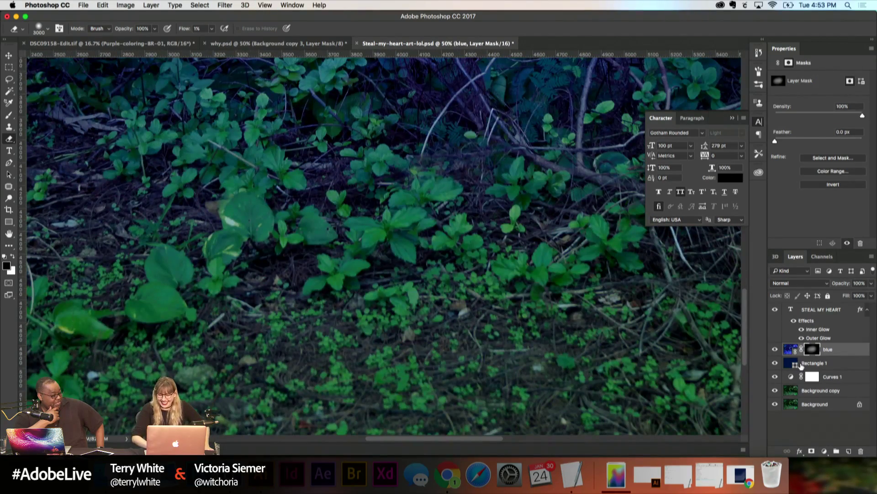
{"action": "left_click", "coordinate": [805, 392]}
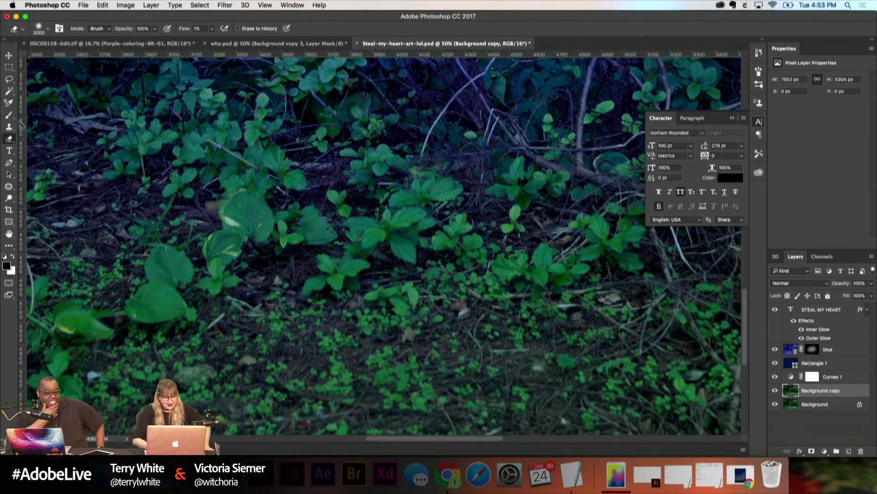
{"action": "left_click", "coordinate": [8, 187]}
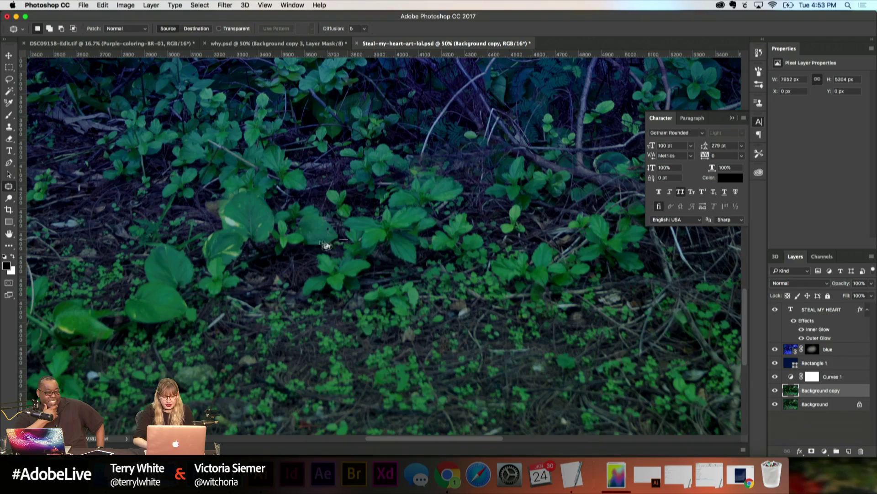
Step: Examine the forest floor around the large leaves and the thick curved branch for remaining pale litter
{"action": "scroll", "coordinate": [479, 281], "scroll_direction": "left", "scroll_amount": 10}
{"action": "scroll", "coordinate": [479, 281], "scroll_direction": "down", "scroll_amount": 5}
{"action": "scroll", "coordinate": [484, 287], "scroll_direction": "right", "scroll_amount": 2}
{"action": "scroll", "coordinate": [485, 287], "scroll_direction": "up", "scroll_amount": 5}
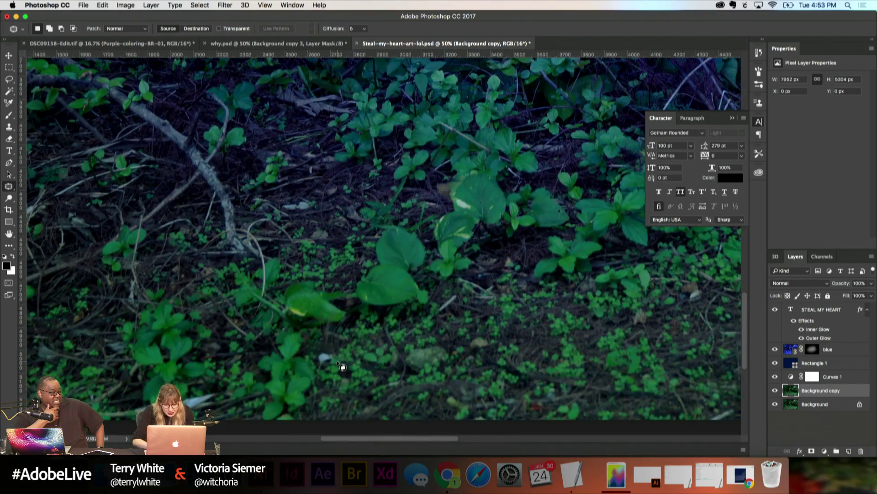
{"action": "scroll", "coordinate": [342, 365], "scroll_direction": "up", "scroll_amount": 5}
{"action": "scroll", "coordinate": [342, 366], "scroll_direction": "left", "scroll_amount": 2}
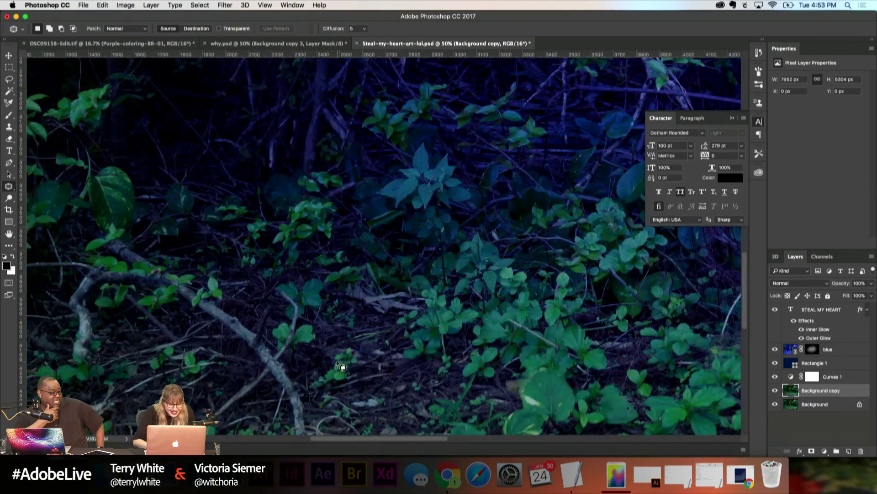
{"action": "scroll", "coordinate": [342, 365], "scroll_direction": "left", "scroll_amount": 8}
{"action": "scroll", "coordinate": [342, 365], "scroll_direction": "down", "scroll_amount": 4}
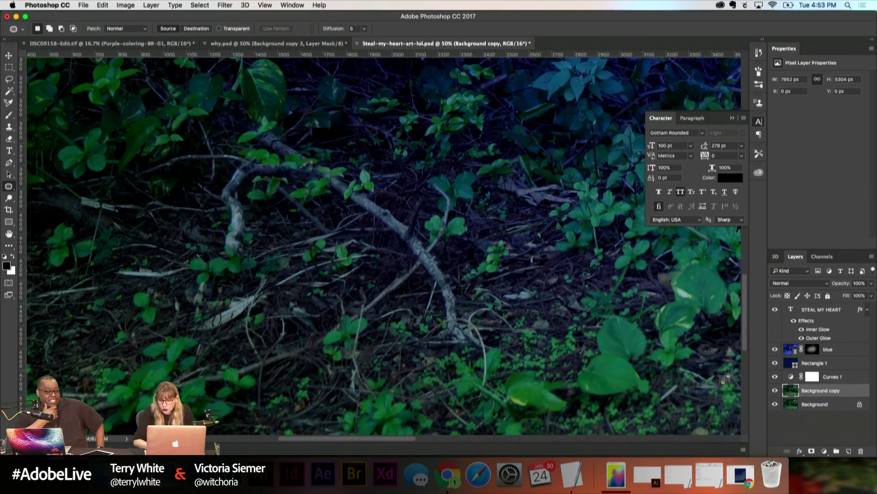
Step: Select the blue layer and toggle its visibility off and on to compare the glow around STEAL MY HEART
{"action": "key", "text": "super+minus"}
{"action": "key", "text": "super+minus"}
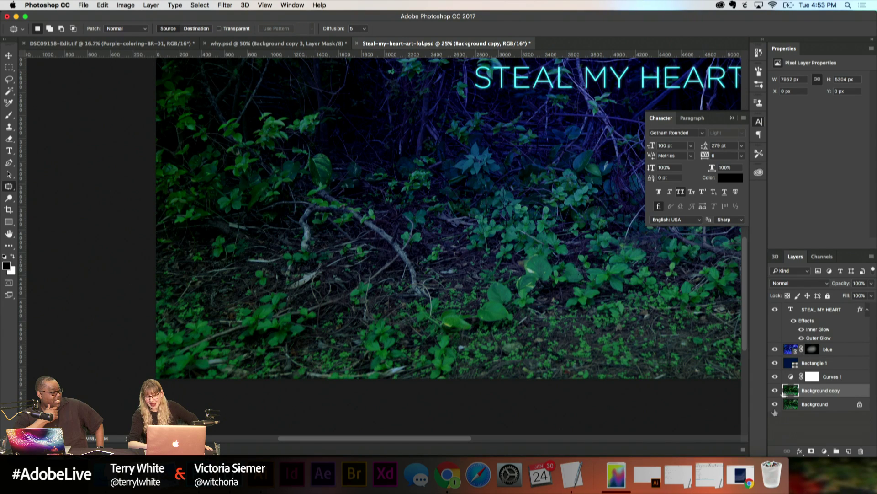
{"action": "left_click", "coordinate": [790, 349]}
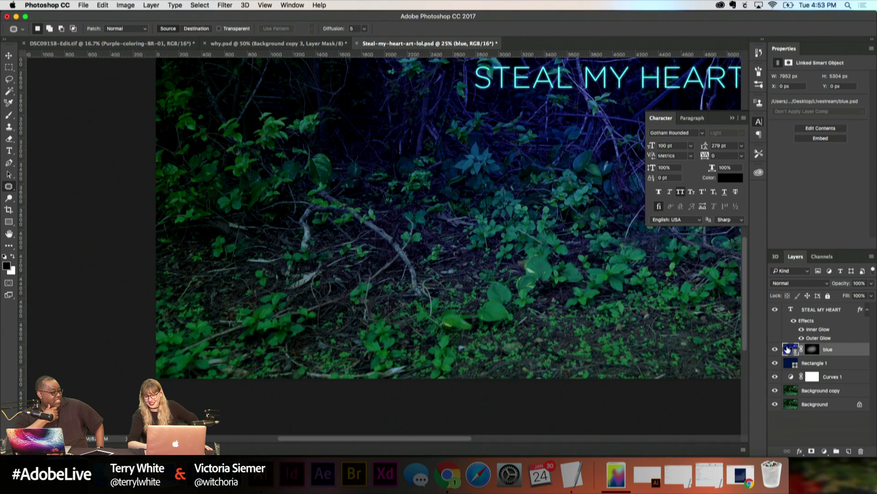
{"action": "scroll", "coordinate": [480, 221], "scroll_direction": "right", "scroll_amount": 5}
{"action": "scroll", "coordinate": [482, 219], "scroll_direction": "up", "scroll_amount": 2}
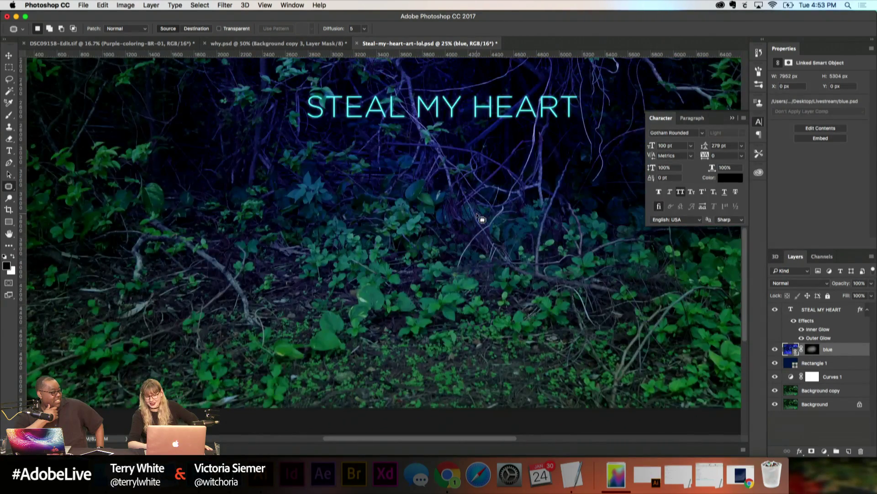
{"action": "left_click", "coordinate": [774, 350]}
{"action": "left_click", "coordinate": [775, 350]}
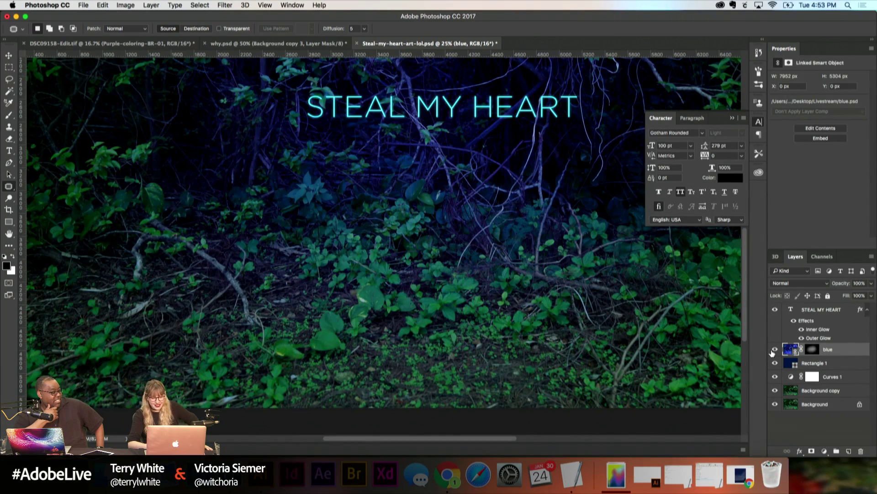
Step: Try filling the blue layer's entire mask with white to expose the full blue photo, and undo the fill
{"action": "left_click", "coordinate": [807, 352]}
{"action": "key", "text": "super+a"}
{"action": "key", "text": "super+BackSpace"}
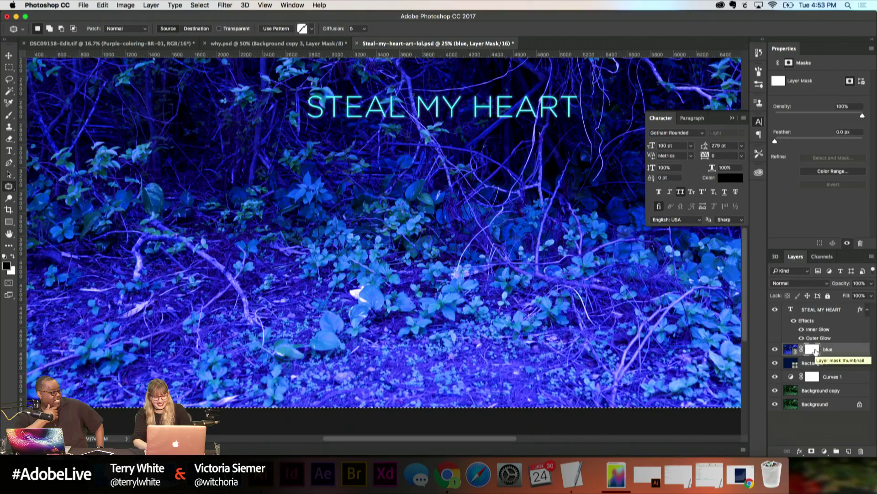
{"action": "key", "text": "alt+BackSpace"}
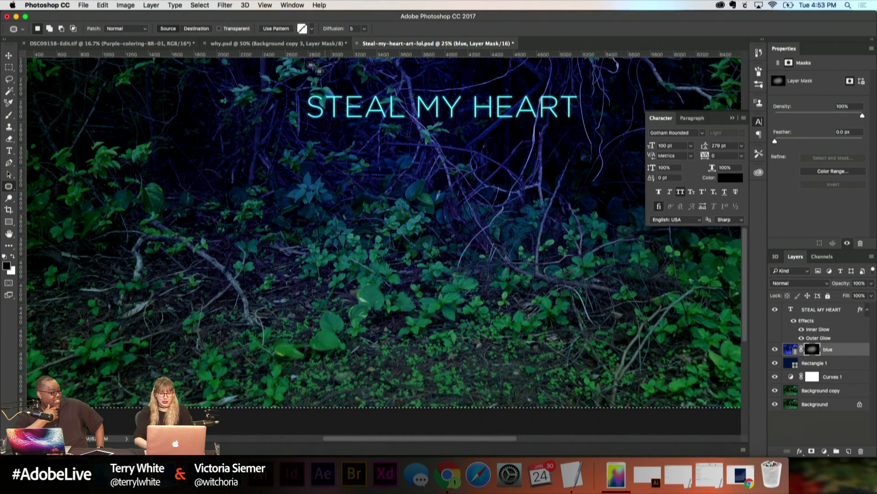
Step: Open the blue layer's linked smart object blue.psd and duplicate its Background layer for retouching the litter
{"action": "double_click", "coordinate": [795, 351]}
{"action": "key", "text": "super+plus"}
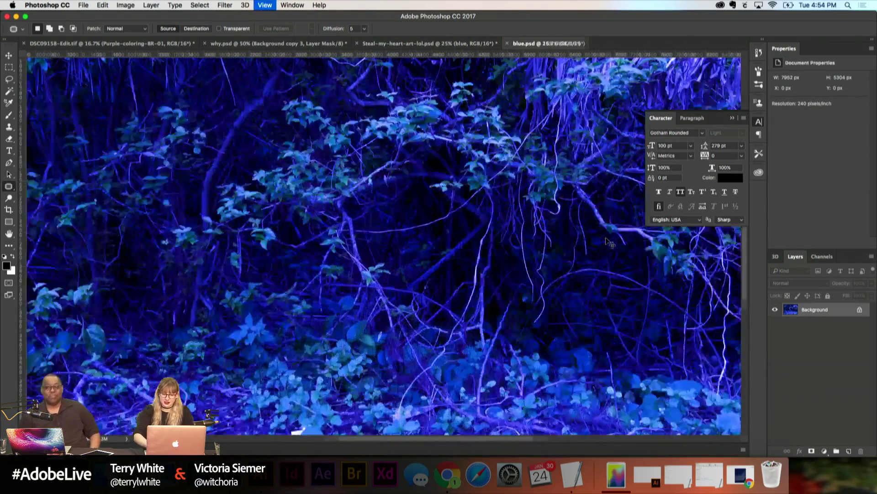
{"action": "scroll", "coordinate": [376, 344], "scroll_direction": "down", "scroll_amount": 5}
{"action": "key", "text": "super+plus"}
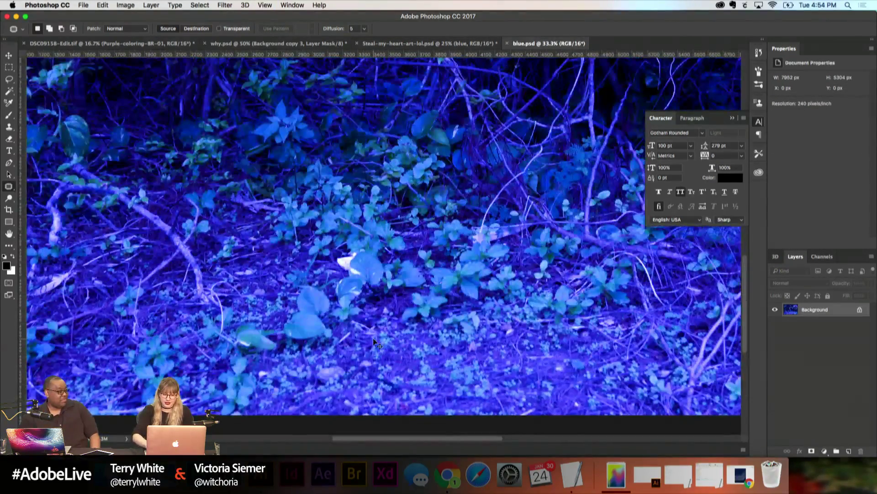
{"action": "key", "text": "super+plus"}
{"action": "key", "text": "super+plus"}
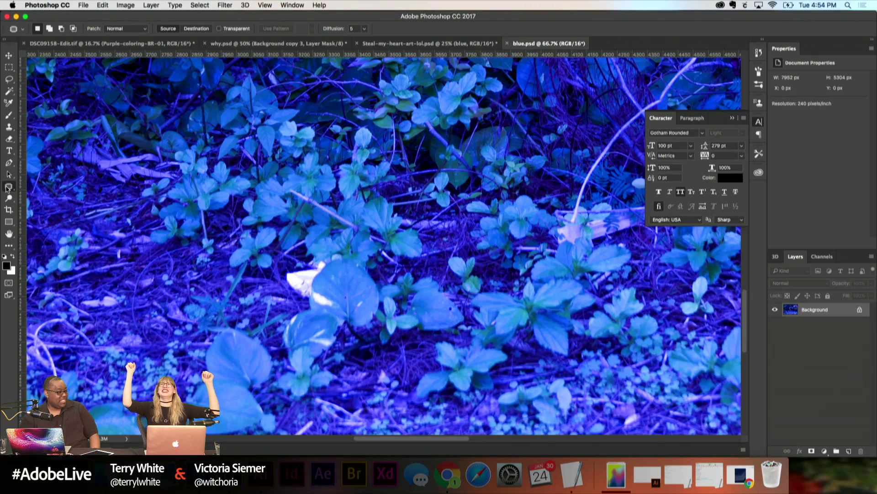
{"action": "mouse_move", "coordinate": [327, 252]}
{"action": "left_mouse_down"}
{"action": "mouse_move", "coordinate": [286, 267]}
{"action": "mouse_move", "coordinate": [289, 303]}
{"action": "mouse_move", "coordinate": [302, 305]}
{"action": "mouse_move", "coordinate": [335, 260]}
{"action": "left_mouse_up"}
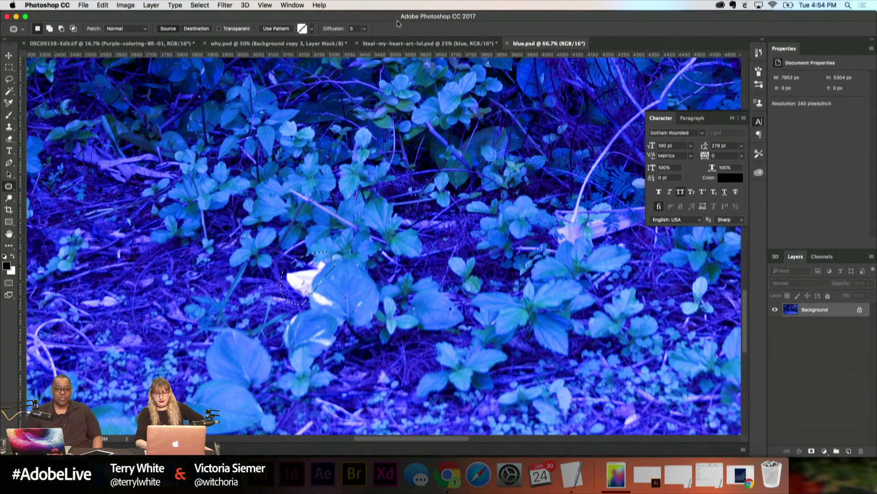
{"action": "key", "text": "super+d"}
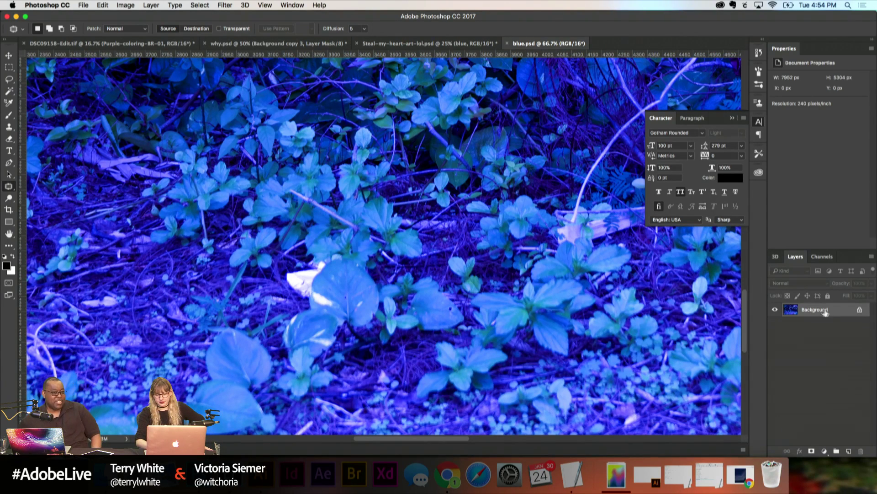
{"action": "left_click_drag", "start_coordinate": [824, 310], "coordinate": [848, 450]}
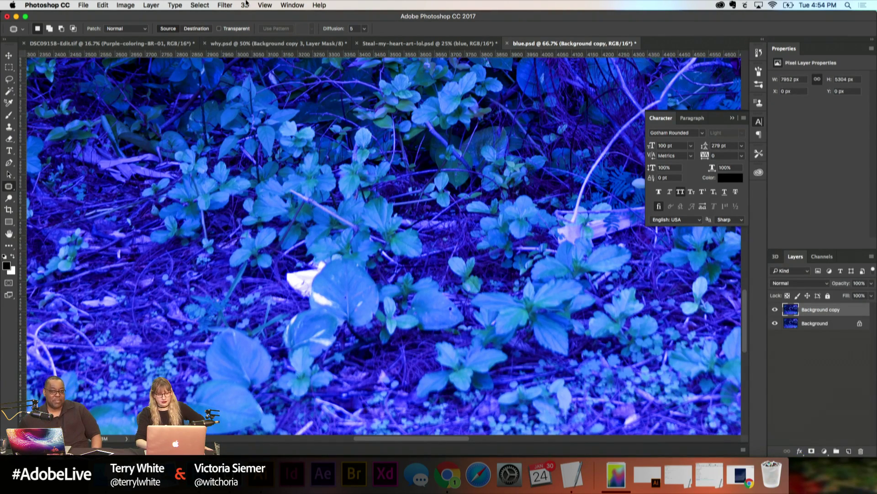
Step: Outline the white litter beside the large round leaf and remove it with a Content-Aware fill on the Background copy layer
{"action": "mouse_move", "coordinate": [301, 261]}
{"action": "left_mouse_down"}
{"action": "mouse_move", "coordinate": [273, 278]}
{"action": "mouse_move", "coordinate": [291, 298]}
{"action": "left_mouse_up"}
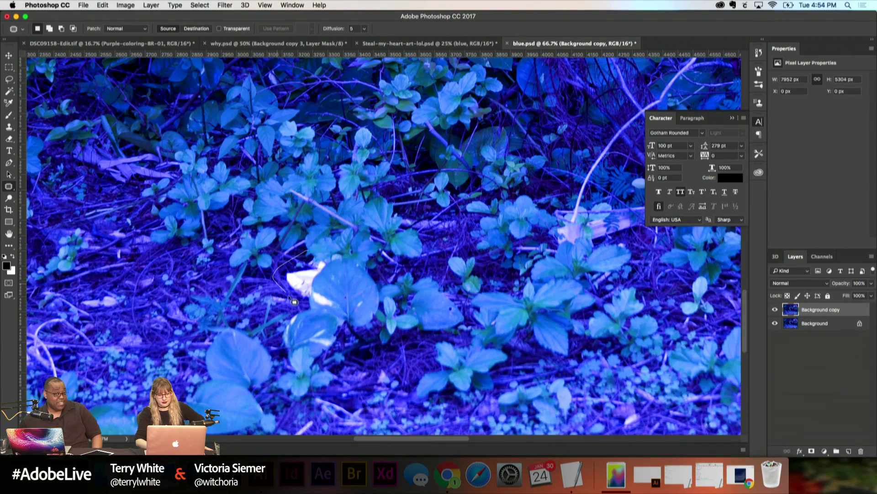
{"action": "left_click_drag", "start_coordinate": [335, 259], "coordinate": [333, 258]}
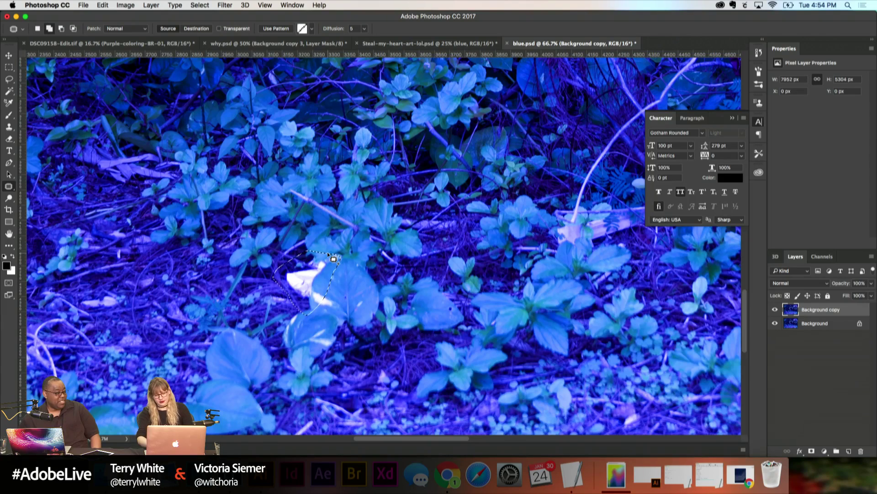
{"action": "key", "text": "shift+BackSpace"}
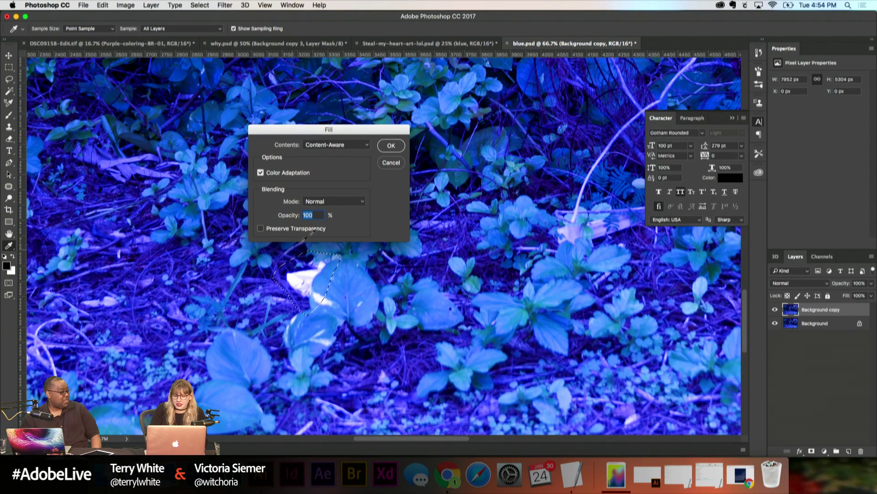
{"action": "left_click", "coordinate": [388, 146]}
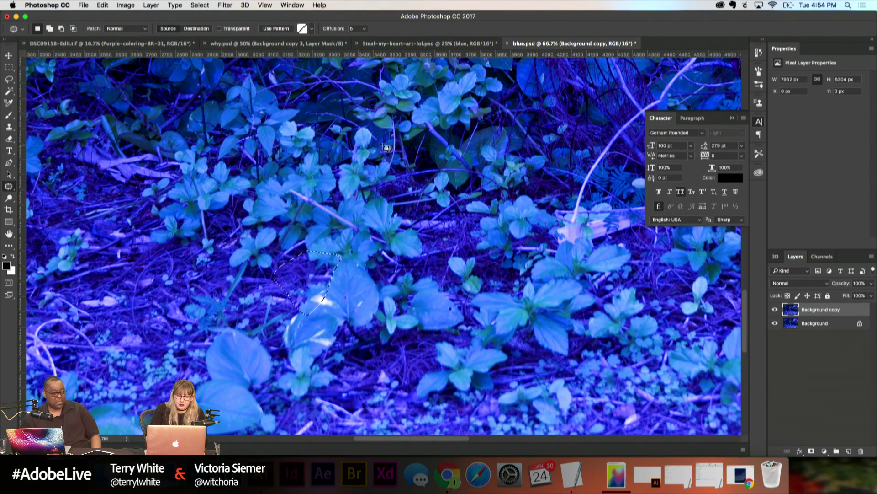
{"action": "key", "text": "super+d"}
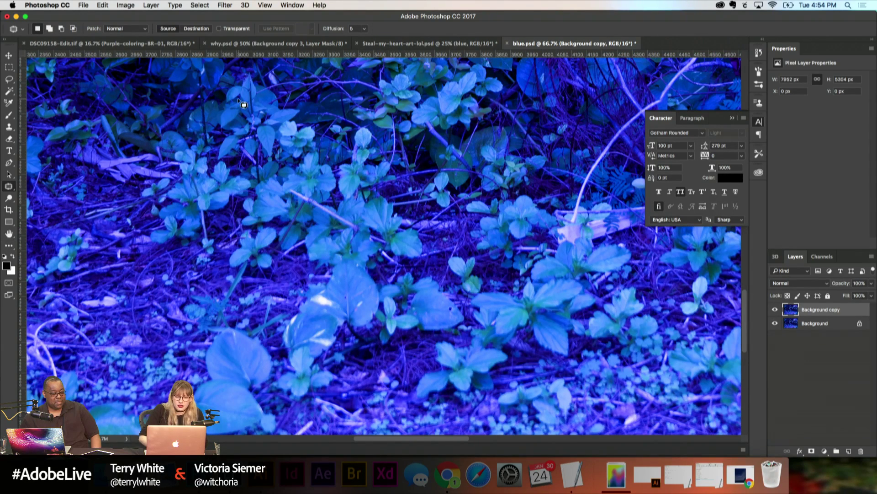
{"action": "mouse_move", "coordinate": [228, 217]}
{"action": "left_mouse_down"}
{"action": "mouse_move", "coordinate": [275, 253]}
{"action": "mouse_move", "coordinate": [240, 219]}
{"action": "left_mouse_up"}
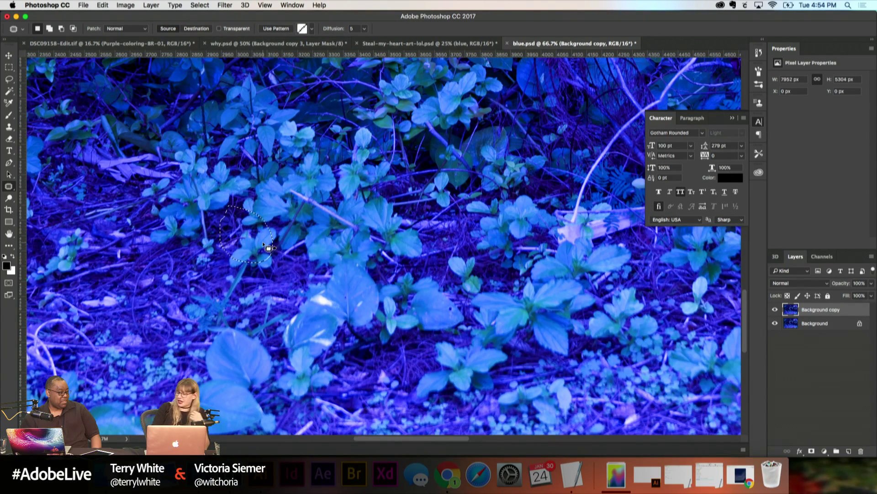
{"action": "key", "text": "super+d"}
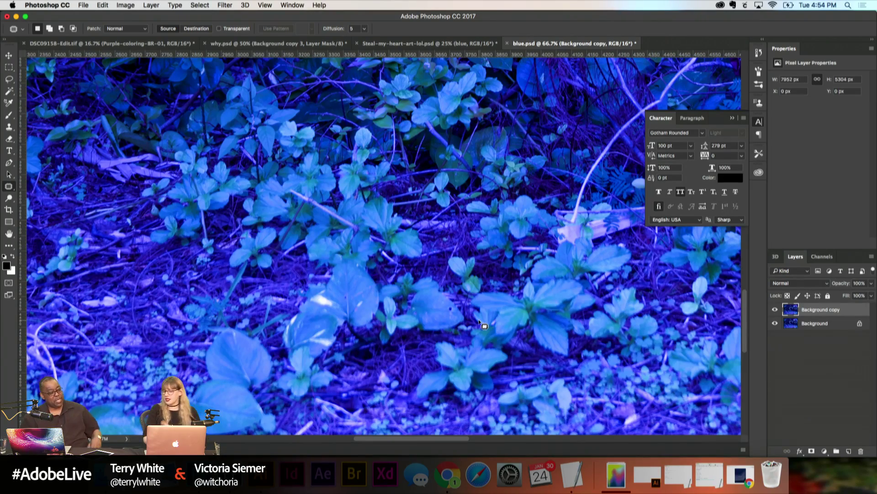
Step: Outline the pale debris at the base of the thin curved branch, replace it with a Content-Aware fill, and deselect
{"action": "scroll", "coordinate": [509, 302], "scroll_direction": "right", "scroll_amount": 5}
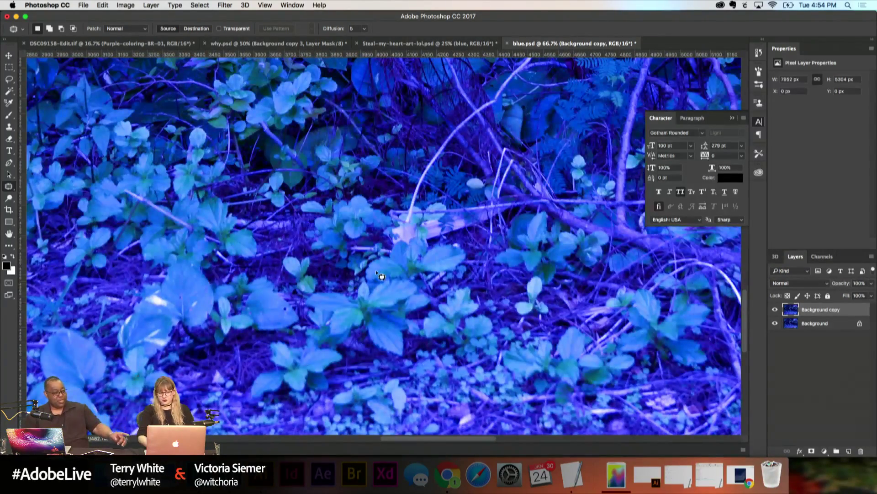
{"action": "scroll", "coordinate": [375, 270], "scroll_direction": "right", "scroll_amount": 5}
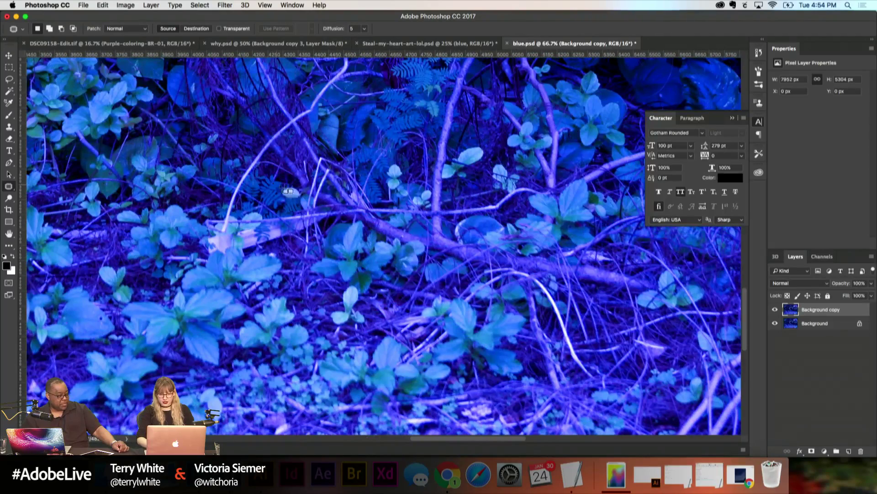
{"action": "left_click_drag", "start_coordinate": [320, 181], "coordinate": [183, 251]}
{"action": "mouse_move", "coordinate": [315, 267]}
{"action": "left_mouse_down"}
{"action": "mouse_move", "coordinate": [356, 239]}
{"action": "mouse_move", "coordinate": [322, 182]}
{"action": "left_mouse_up"}
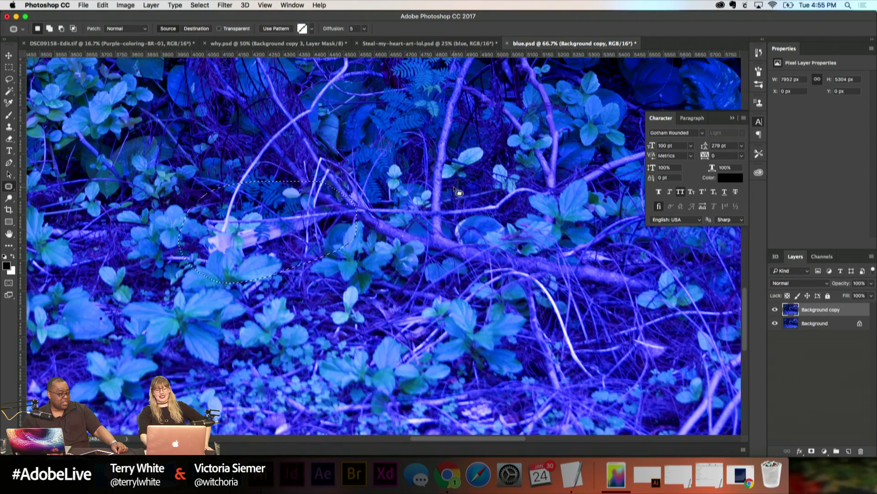
{"action": "right_click", "coordinate": [276, 221]}
{"action": "key", "text": "Escape"}
{"action": "key", "text": "shift+BackSpace"}
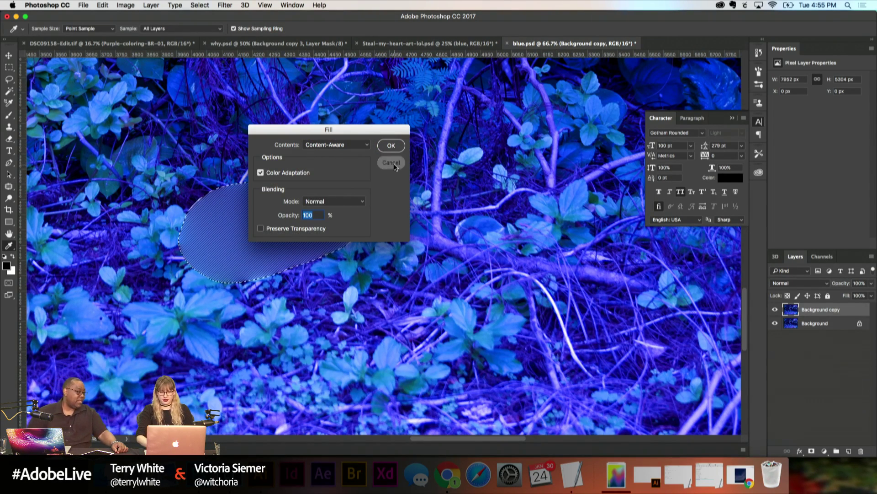
{"action": "key", "text": "Return"}
{"action": "key", "text": "shift+BackSpace"}
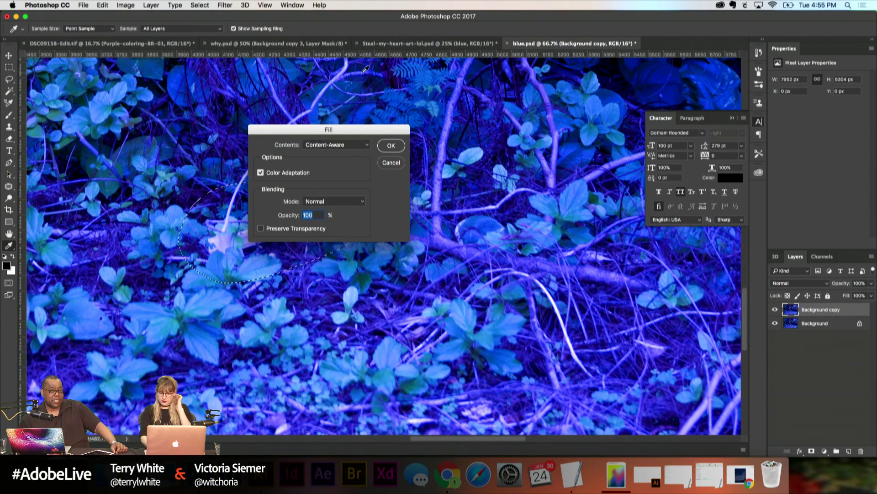
{"action": "left_click", "coordinate": [388, 140]}
{"action": "key", "text": "j"}
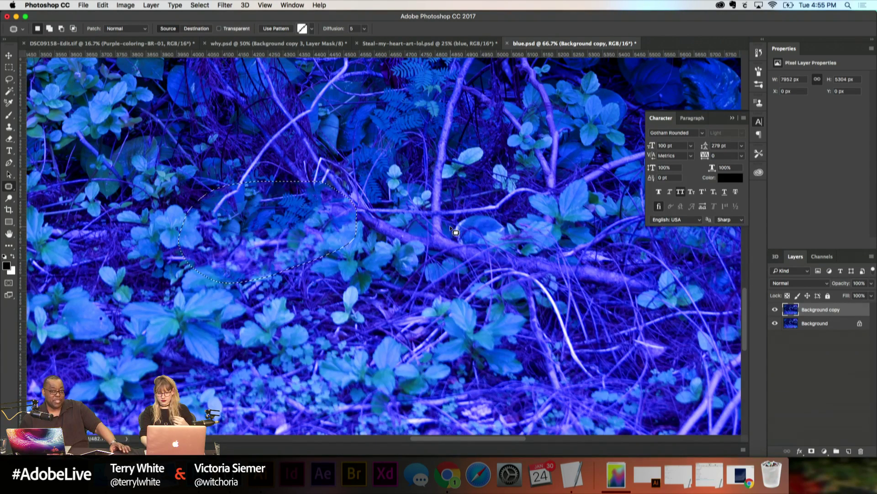
{"action": "key", "text": "ctrl+d"}
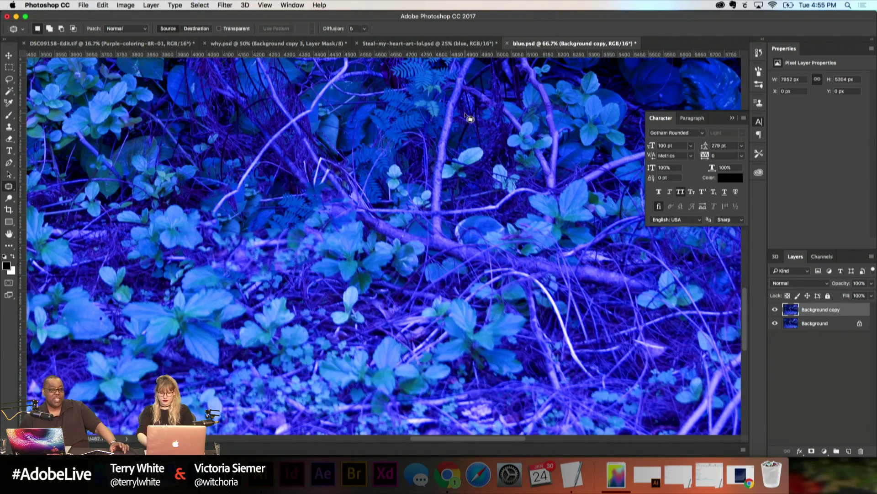
Step: Switch to Lightroom and copy the develop settings, including Split Toning, from the blue Background.tif photo
{"action": "key", "text": "super+minus"}
{"action": "key", "text": "super+minus"}
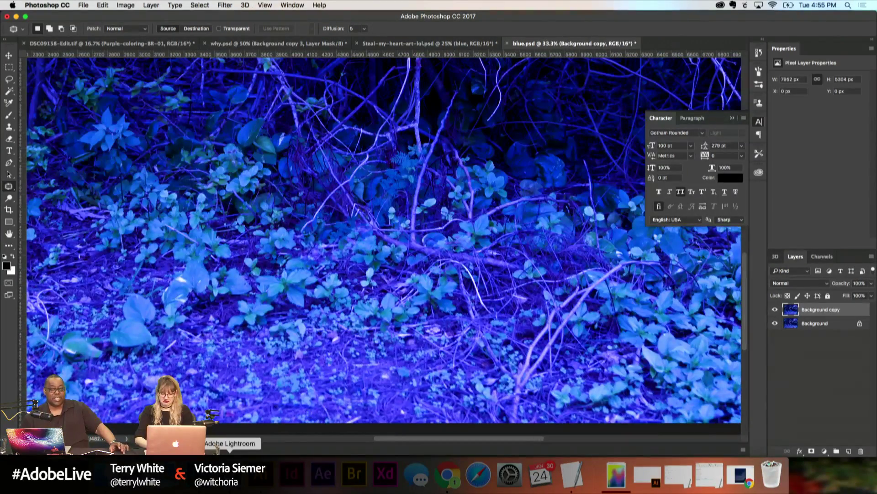
{"action": "left_click", "coordinate": [230, 473]}
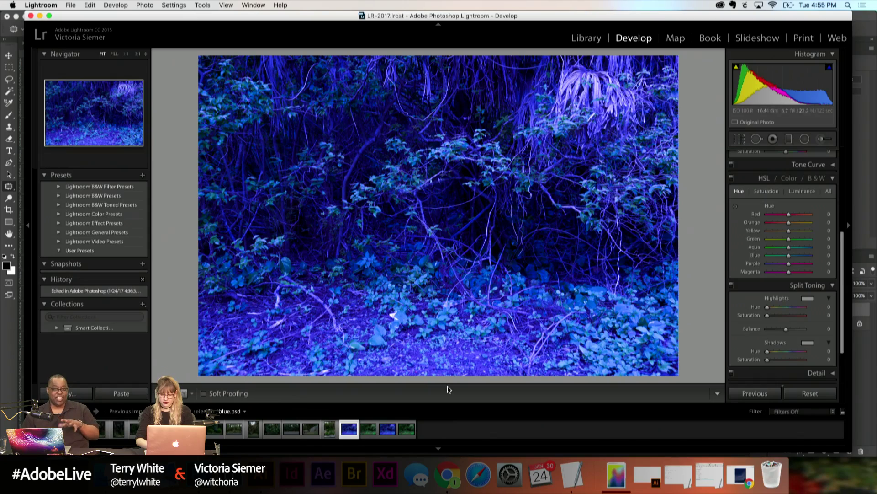
{"action": "left_click", "coordinate": [387, 429]}
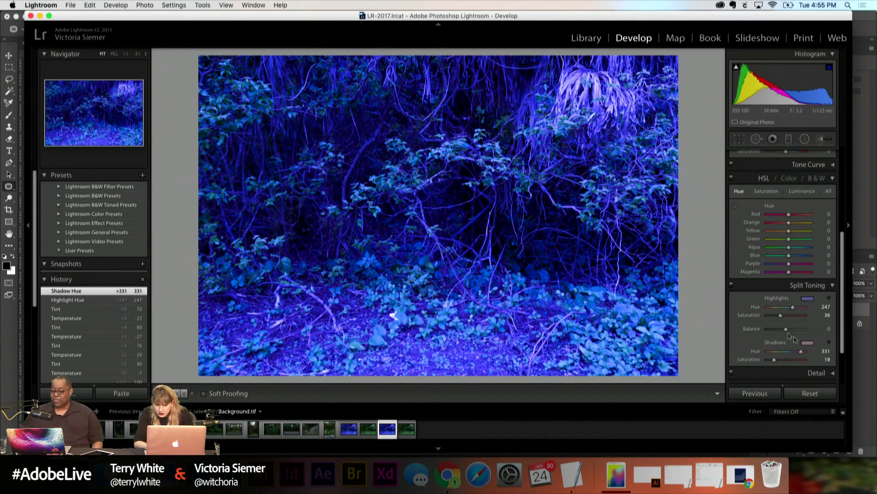
{"action": "right_click", "coordinate": [555, 228]}
{"action": "mouse_move", "coordinate": [569, 212]}
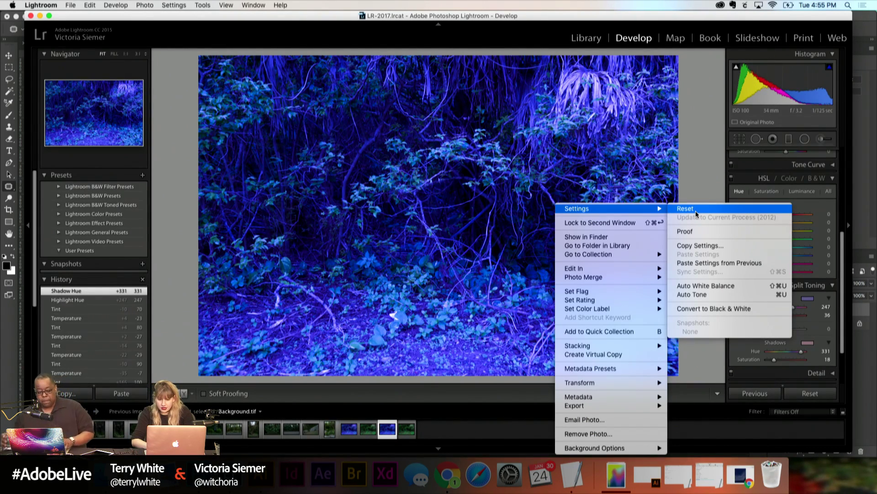
{"action": "left_click", "coordinate": [697, 245]}
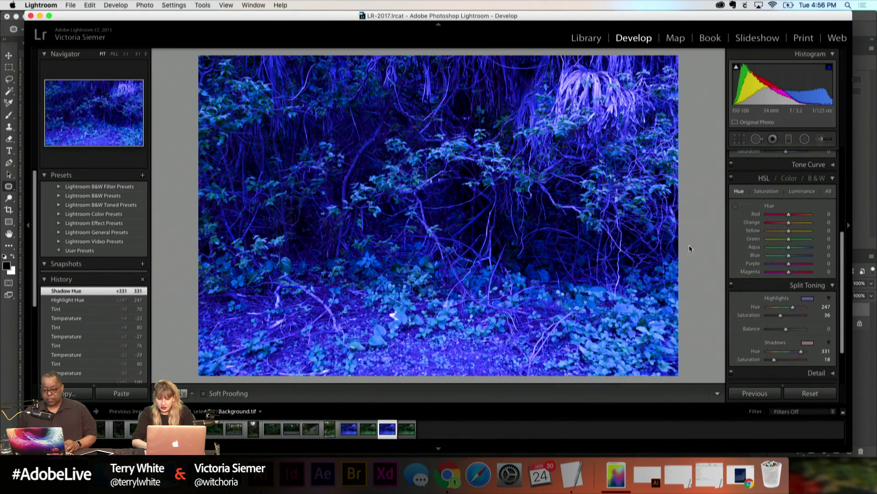
{"action": "left_click", "coordinate": [587, 239]}
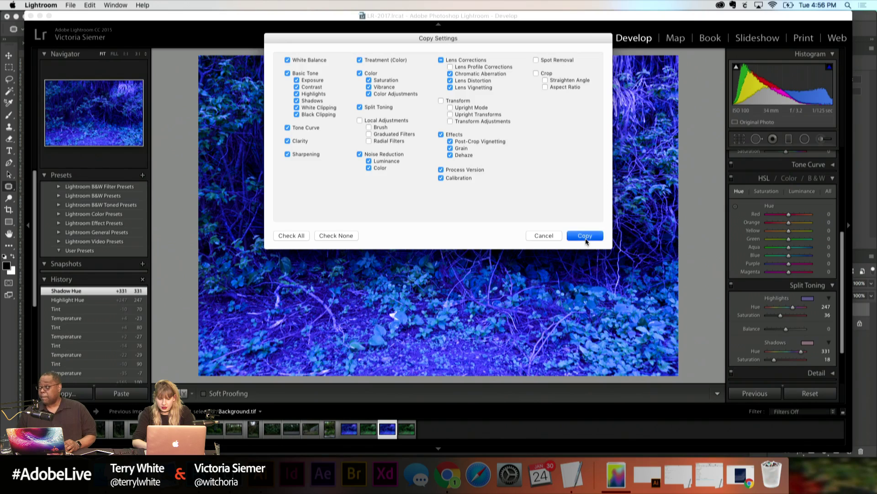
Step: Look through the green and blue forest photos in the filmstrip and return to the blue Background.tif
{"action": "right_click", "coordinate": [586, 241]}
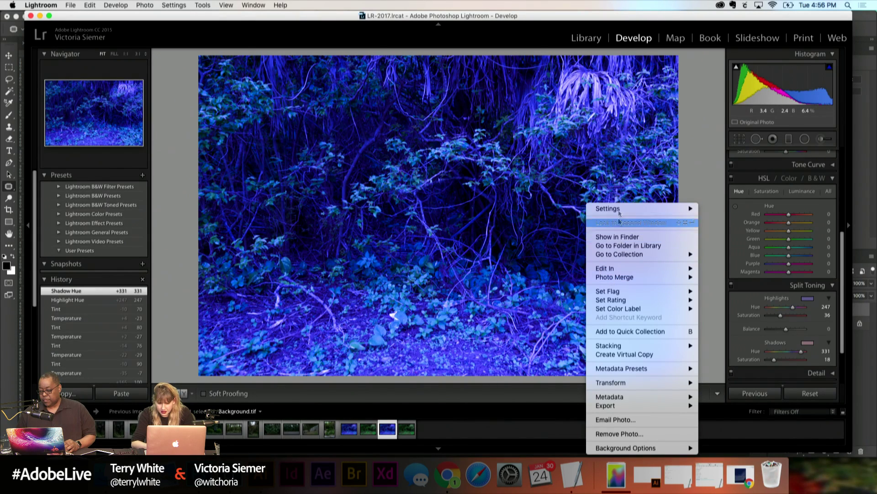
{"action": "mouse_move", "coordinate": [618, 208]}
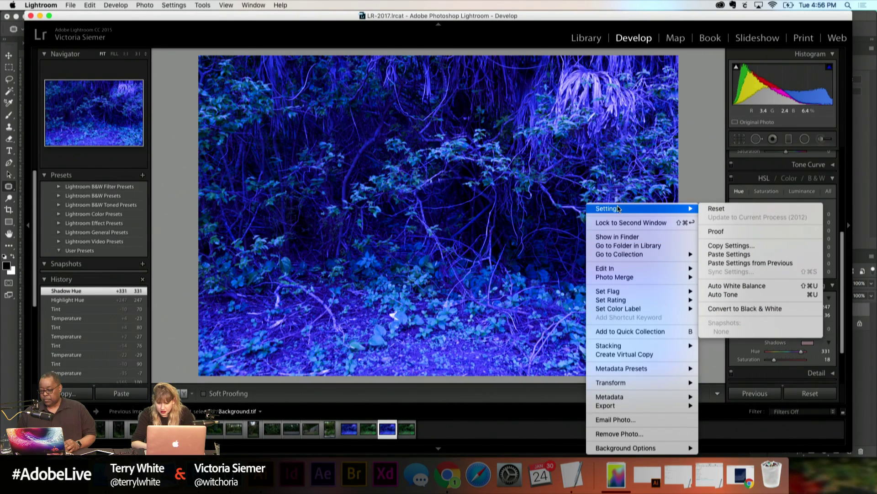
{"action": "left_click", "coordinate": [447, 433]}
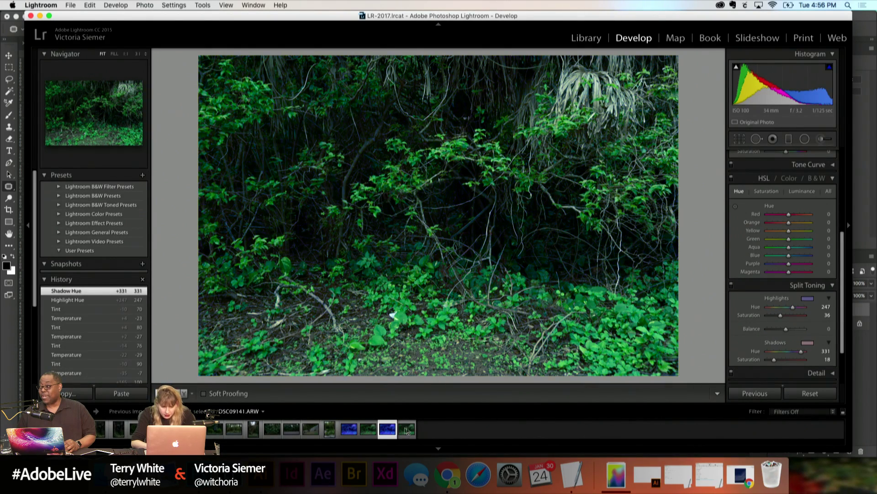
{"action": "left_click", "coordinate": [370, 428]}
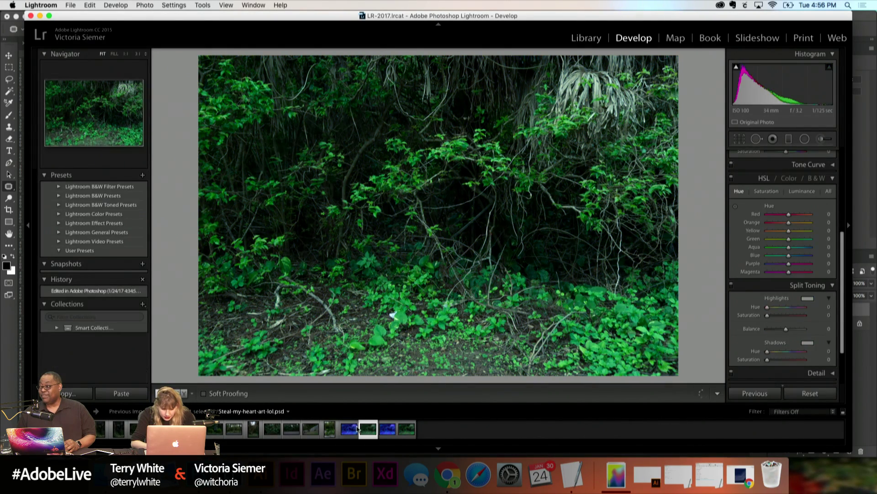
{"action": "key", "text": "Left"}
{"action": "left_click", "coordinate": [388, 429]}
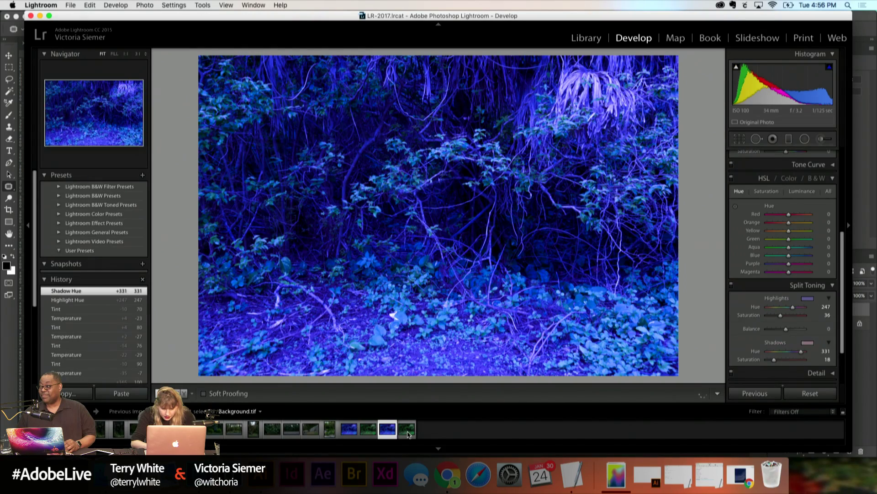
Step: Switch to Photoshop and close the blue.psd document
{"action": "key", "text": "super+Tab"}
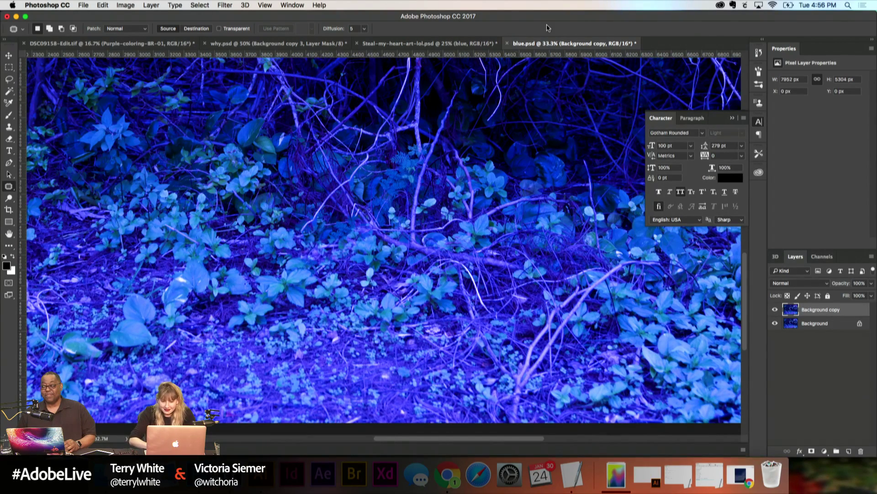
{"action": "left_click", "coordinate": [507, 43]}
{"action": "left_click", "coordinate": [418, 160]}
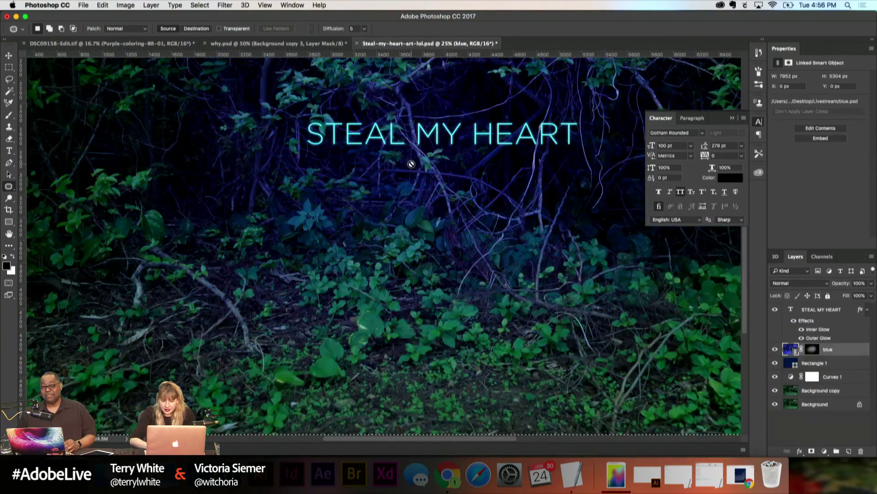
Step: Select the whole canvas of Steal-my-heart-art-lol.psd and save the file with Maximize Compatibility enabled
{"action": "key", "text": "super+minus"}
{"action": "key", "text": "super+minus"}
{"action": "key", "text": "super+a"}
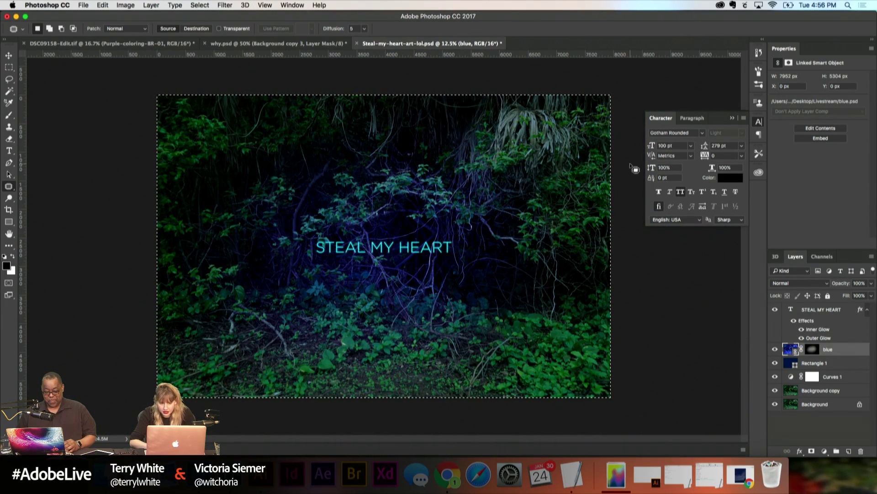
{"action": "key", "text": "super+s"}
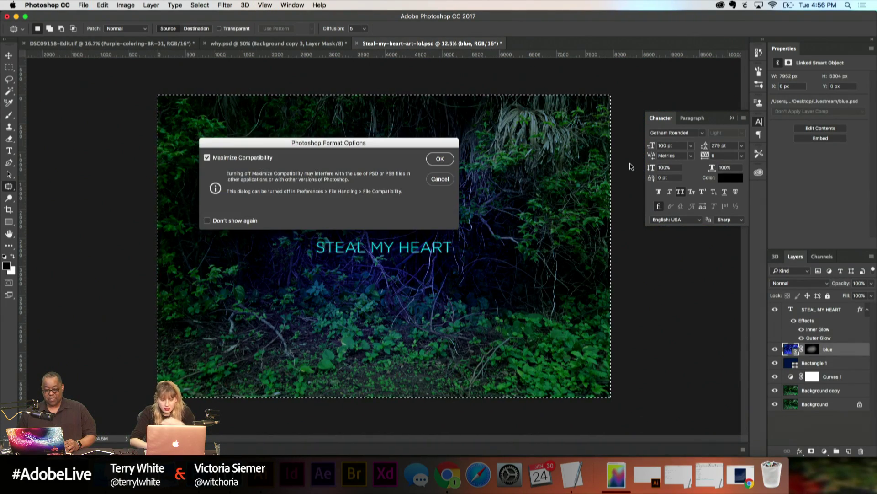
{"action": "left_click", "coordinate": [440, 159]}
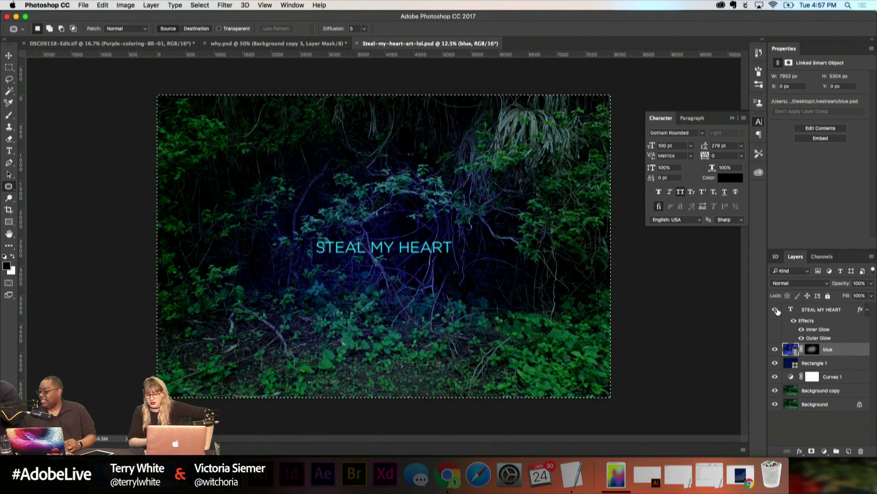
{"action": "left_click", "coordinate": [824, 451]}
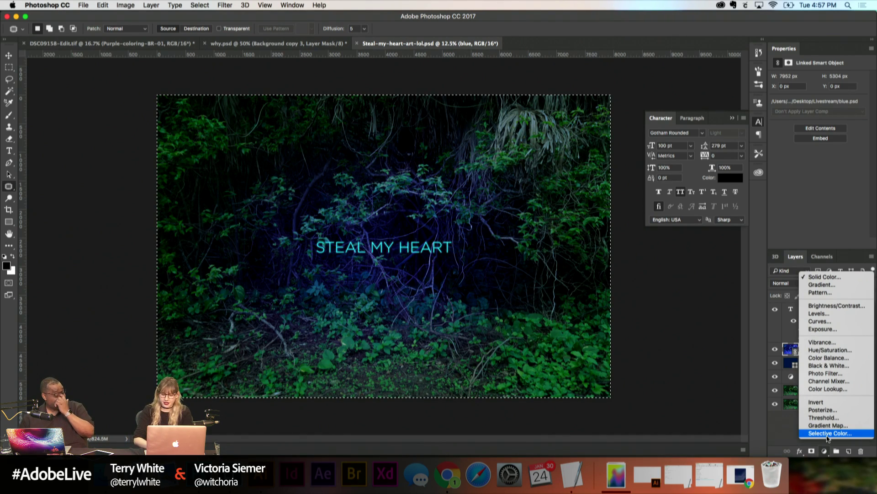
{"action": "left_click", "coordinate": [714, 371]}
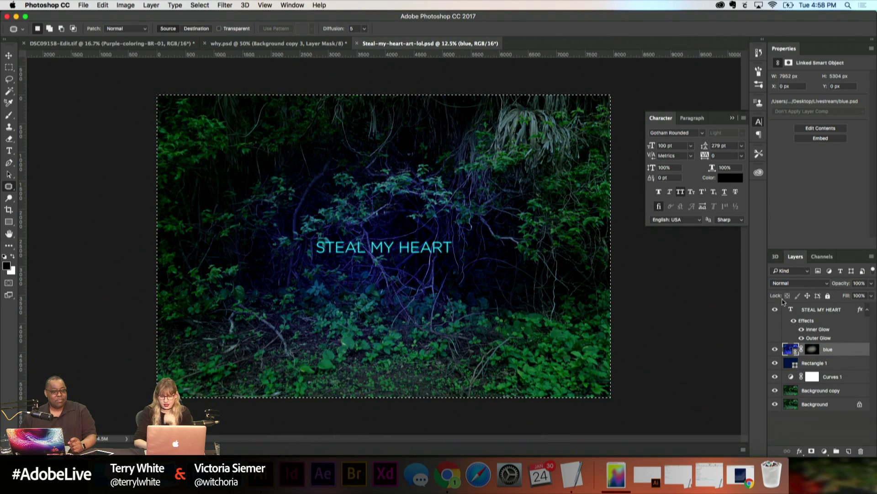
Step: Hide the STEAL MY HEART, blue, Rectangle 1 and Curves 1 layers so only the retouched green photo shows, and deselect
{"action": "left_click", "coordinate": [775, 349]}
{"action": "left_click", "coordinate": [776, 309]}
{"action": "left_click", "coordinate": [775, 363]}
{"action": "left_click", "coordinate": [775, 377]}
{"action": "left_click", "coordinate": [775, 390]}
{"action": "left_click", "coordinate": [776, 390]}
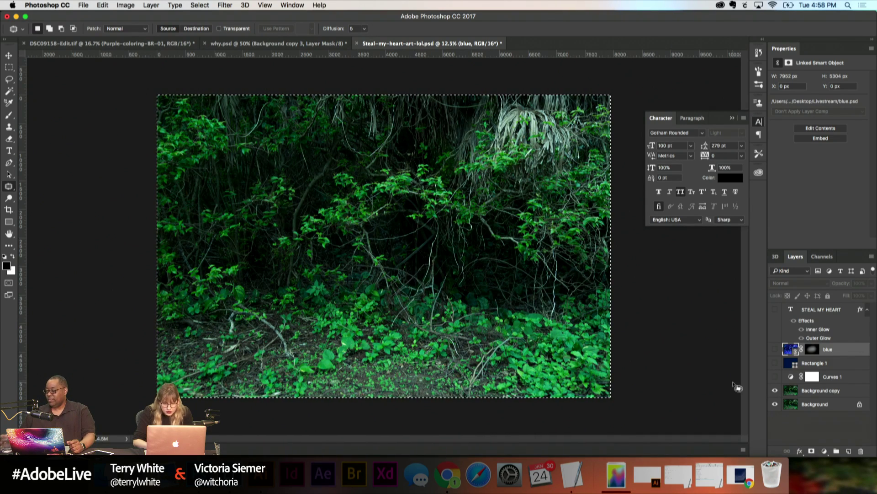
{"action": "key", "text": "m"}
{"action": "left_click", "coordinate": [62, 97]}
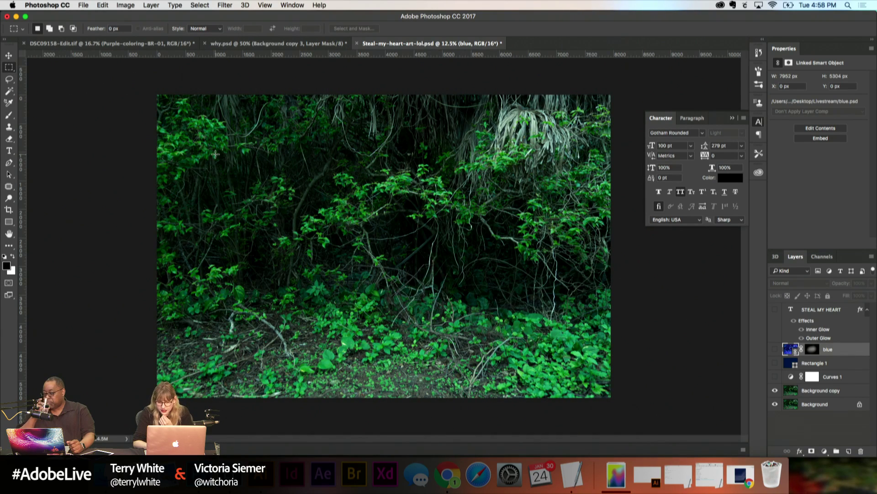
Step: Start saving the green photo as a separate file in the Livestream folder, named NewBlue
{"action": "left_click", "coordinate": [83, 5]}
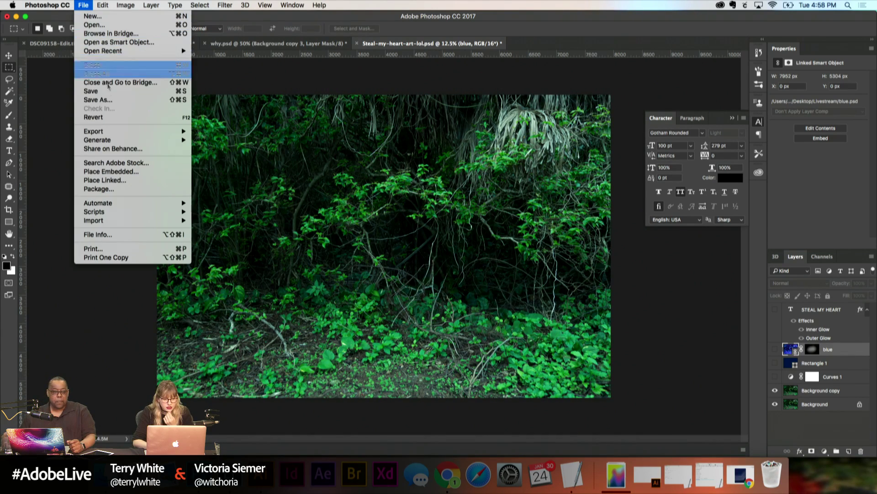
{"action": "left_click", "coordinate": [108, 100]}
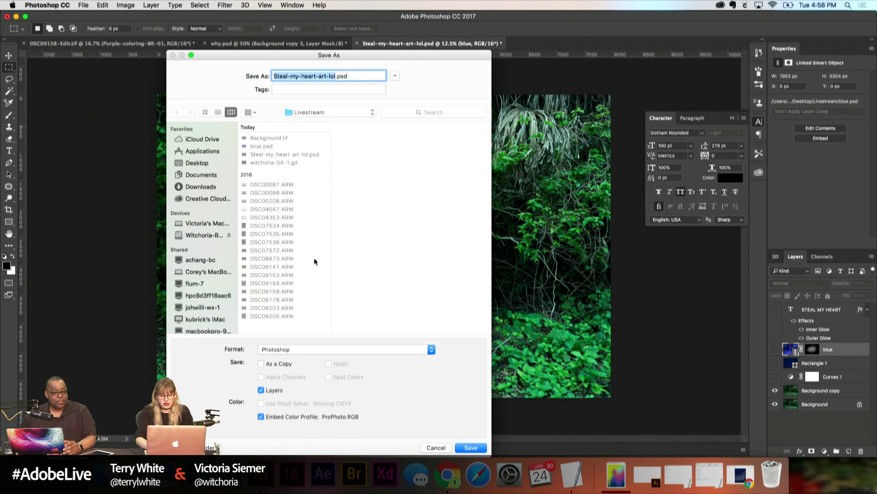
{"action": "type", "text": "Green"}
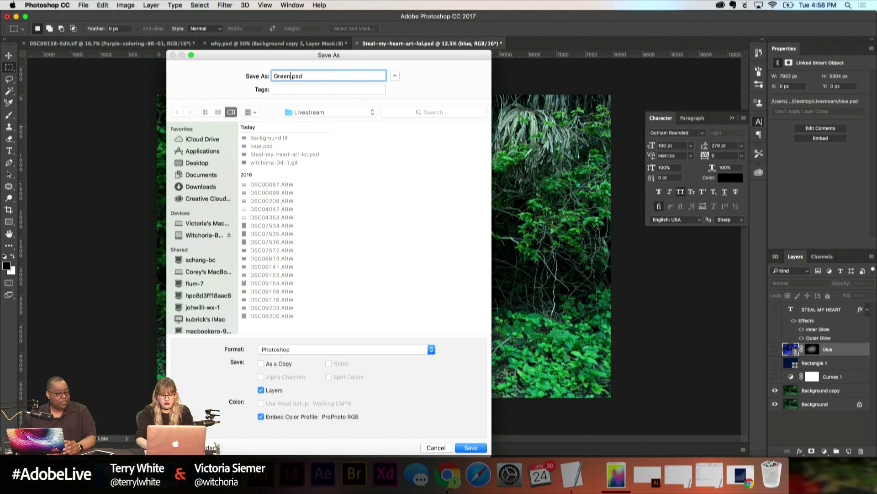
{"action": "key", "text": "BackSpace"}
{"action": "key", "text": "BackSpace"}
{"action": "key", "text": "BackSpace"}
{"action": "key", "text": "BackSpace"}
{"action": "key", "text": "BackSpace"}
{"action": "type", "text": "NewBlue"}
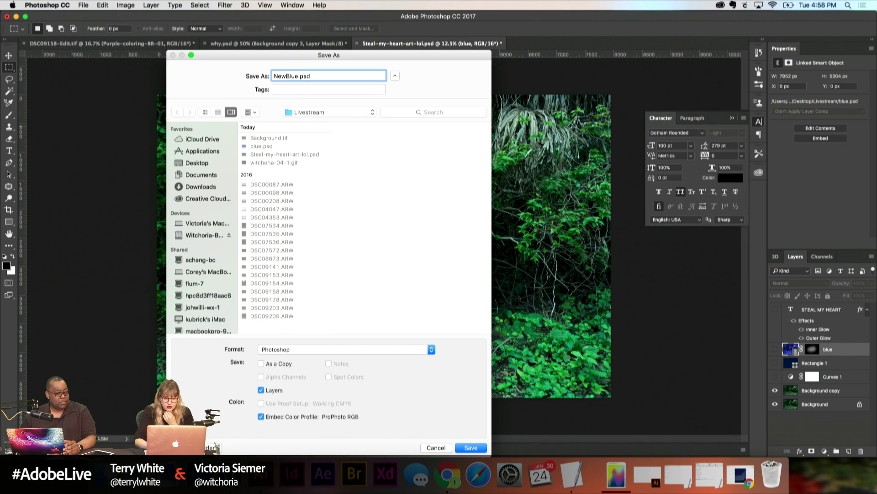
Step: Set the format to TIFF, exclude the layers, and save the copy as NewBlue.tif
{"action": "left_click", "coordinate": [364, 349]}
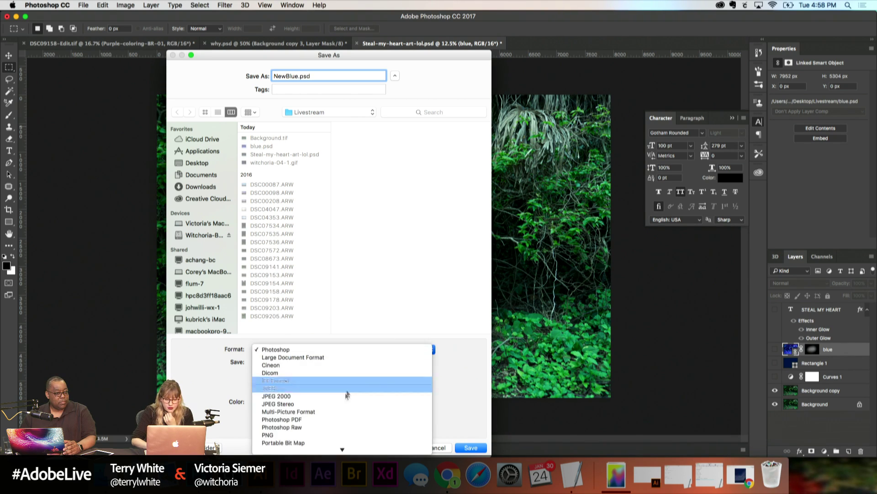
{"action": "left_click", "coordinate": [322, 449]}
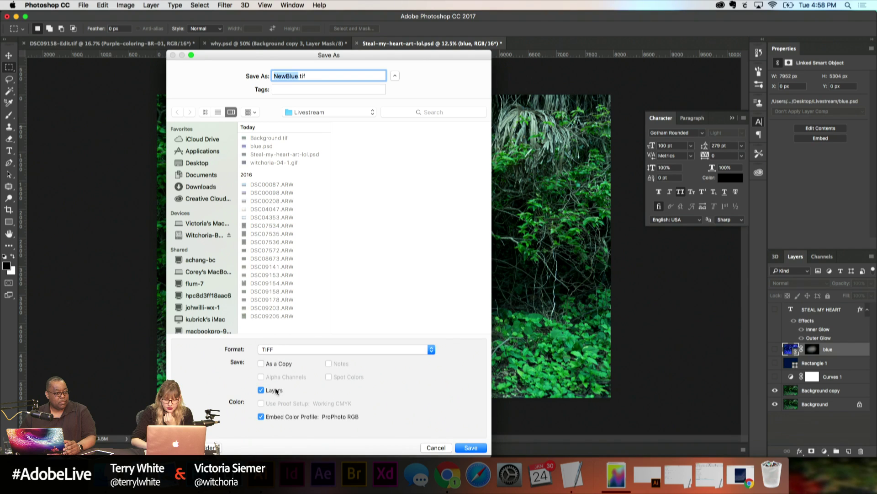
{"action": "left_click", "coordinate": [261, 390]}
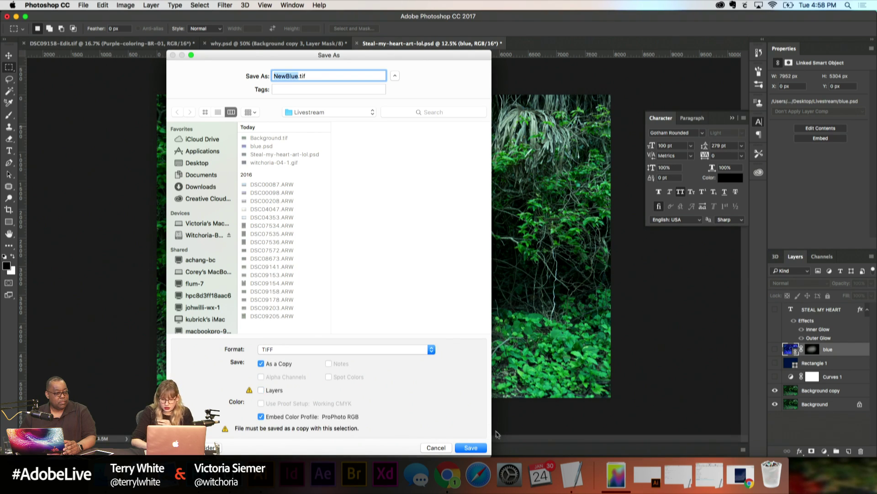
{"action": "left_click", "coordinate": [482, 450]}
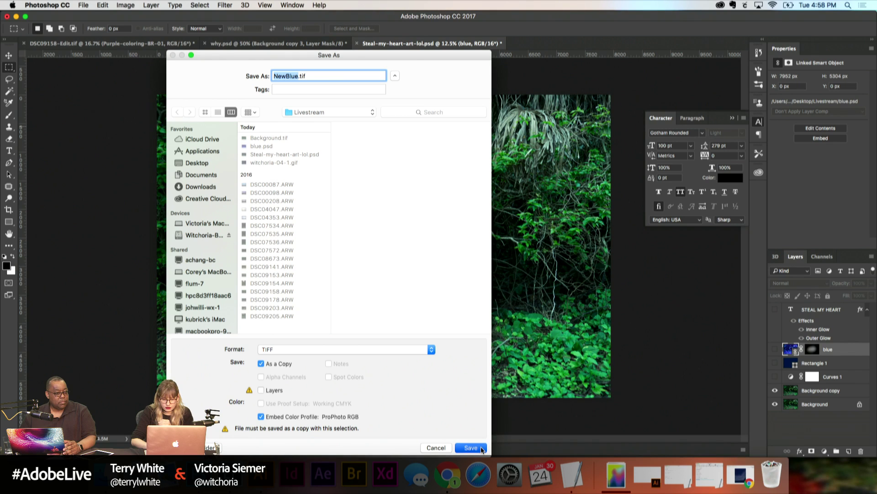
{"action": "left_click", "coordinate": [443, 129]}
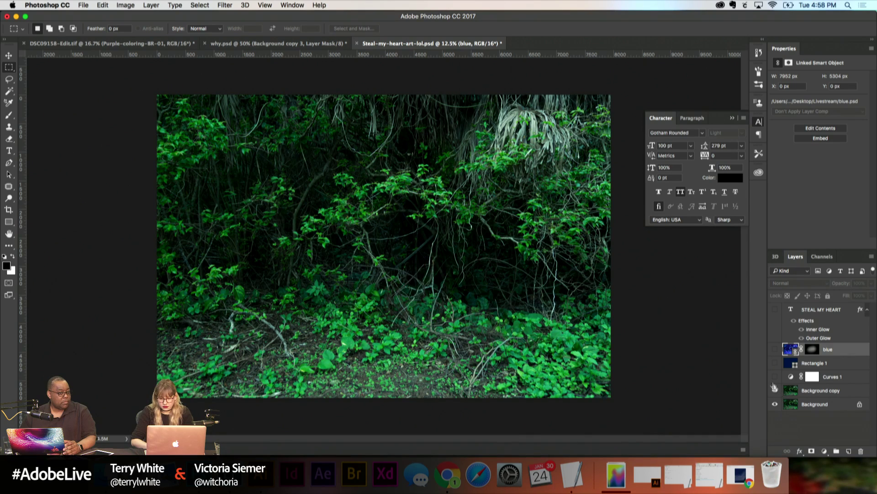
Step: Show the STEAL MY HEART, blue, Rectangle 1 and Curves 1 layers again
{"action": "left_click", "coordinate": [775, 309]}
{"action": "left_click", "coordinate": [775, 349]}
{"action": "left_click_drag", "start_coordinate": [775, 363], "coordinate": [775, 377]}
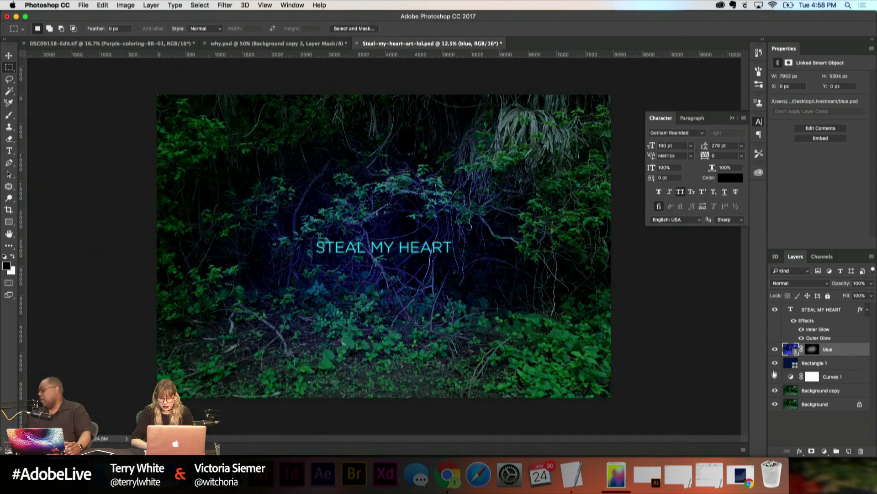
Step: Save the layered document over the existing Steal-my-heart-art-lol.psd in Photoshop format
{"action": "left_click", "coordinate": [83, 5]}
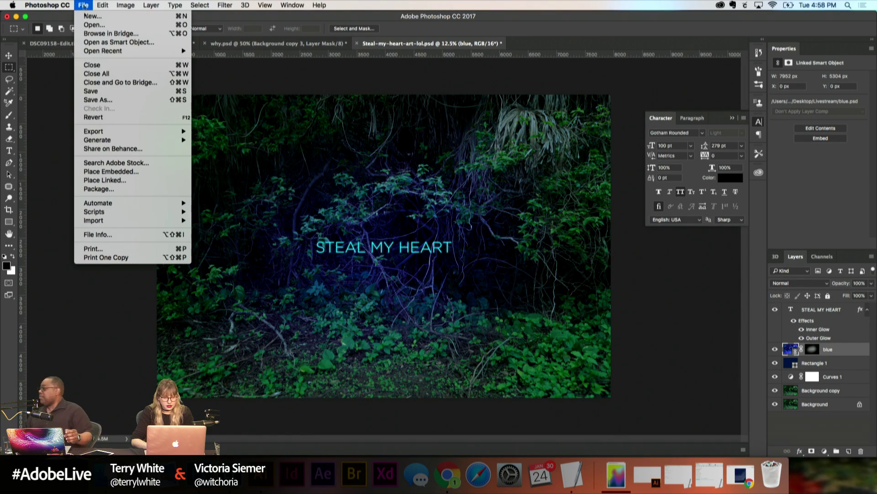
{"action": "left_click", "coordinate": [94, 99]}
{"action": "left_click", "coordinate": [286, 154]}
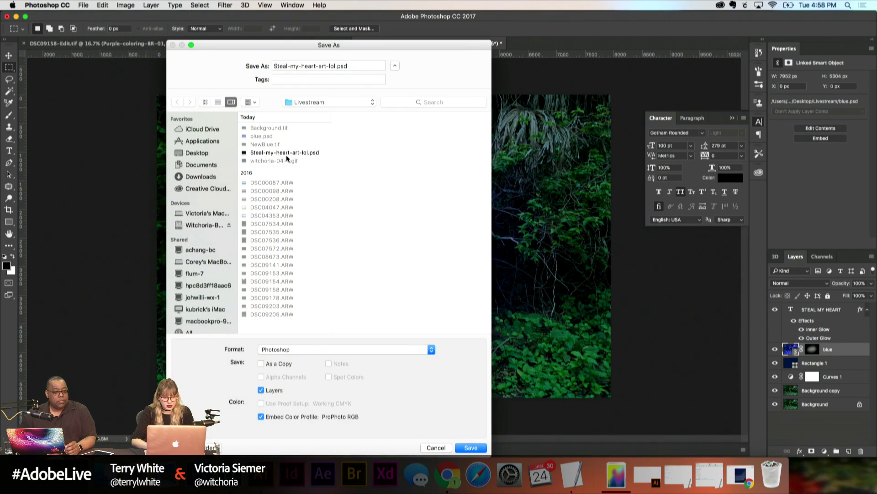
{"action": "left_click", "coordinate": [467, 448]}
{"action": "left_click", "coordinate": [409, 106]}
{"action": "key", "text": "Return"}
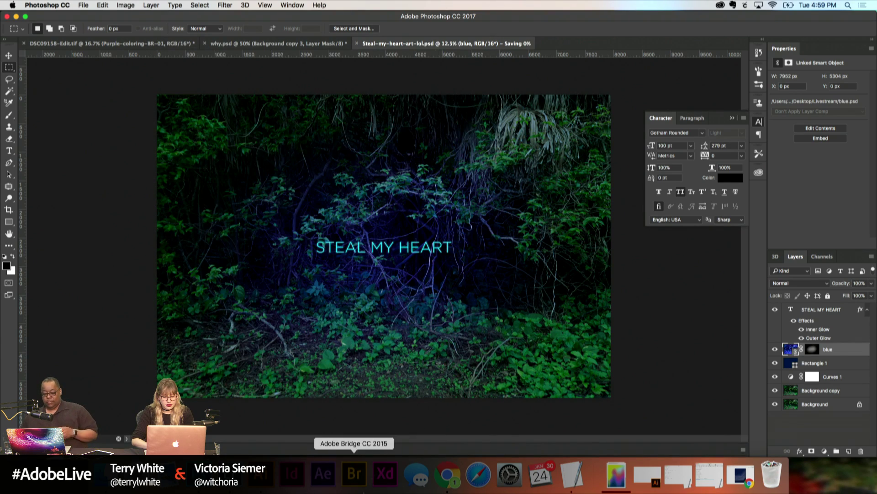
Step: Switch to Lightroom and look through the filmstrip photos for the newly saved retouched version
{"action": "left_click", "coordinate": [259, 473]}
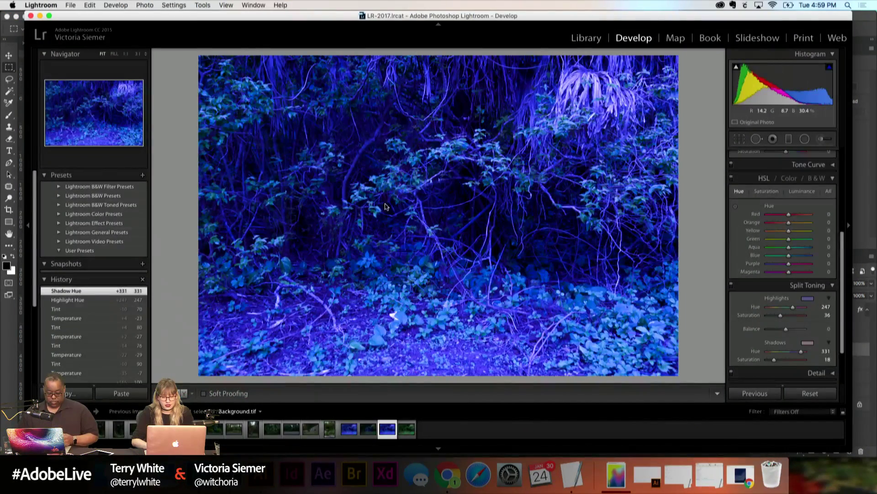
{"action": "left_click", "coordinate": [349, 432]}
{"action": "left_click", "coordinate": [405, 433]}
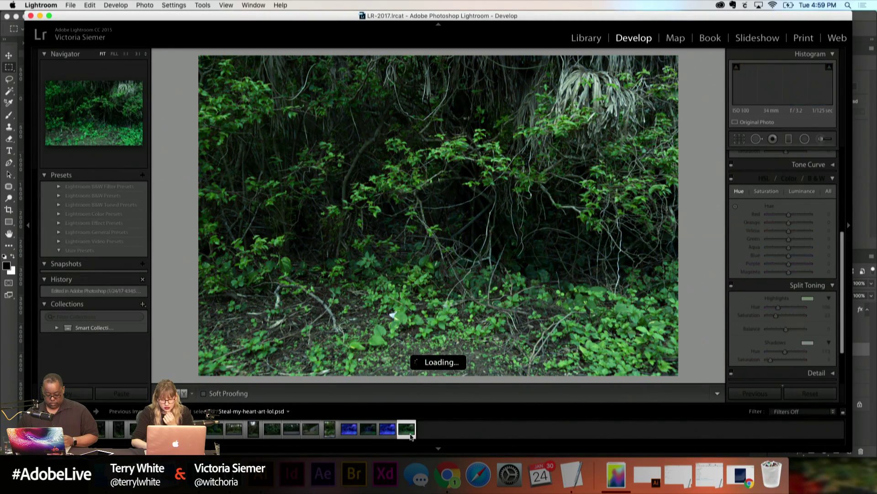
{"action": "left_click", "coordinate": [329, 429]}
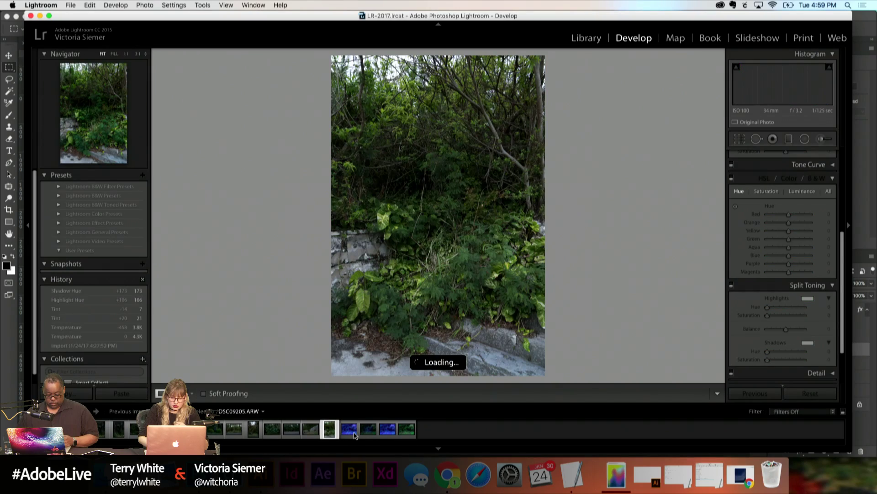
{"action": "left_click", "coordinate": [368, 429]}
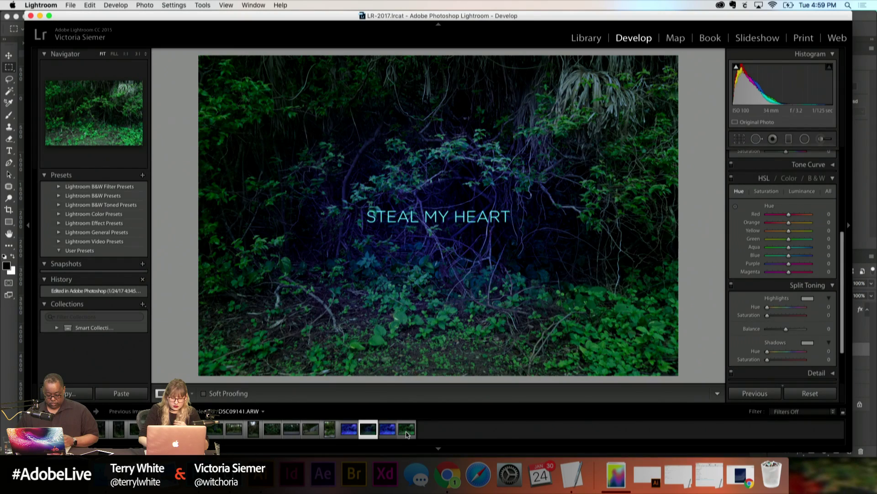
{"action": "left_click", "coordinate": [407, 430]}
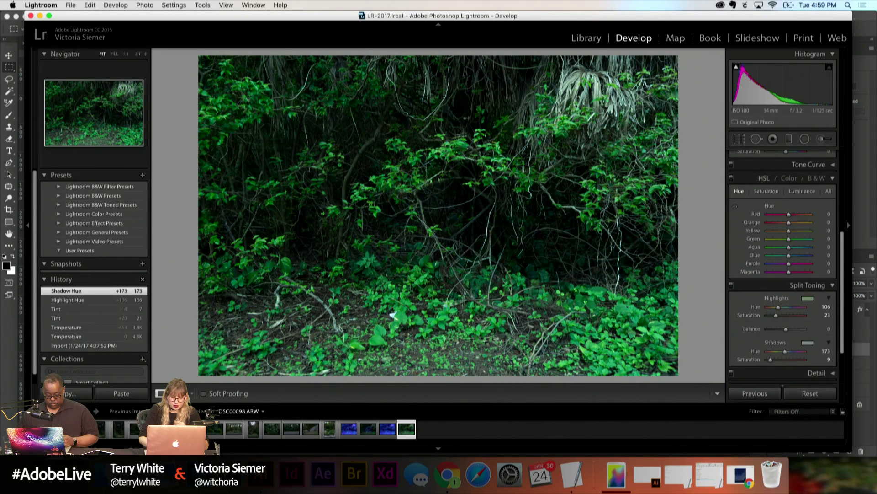
Step: Quit Lightroom and relaunch it with the LR-2017 catalog
{"action": "right_click", "coordinate": [230, 473]}
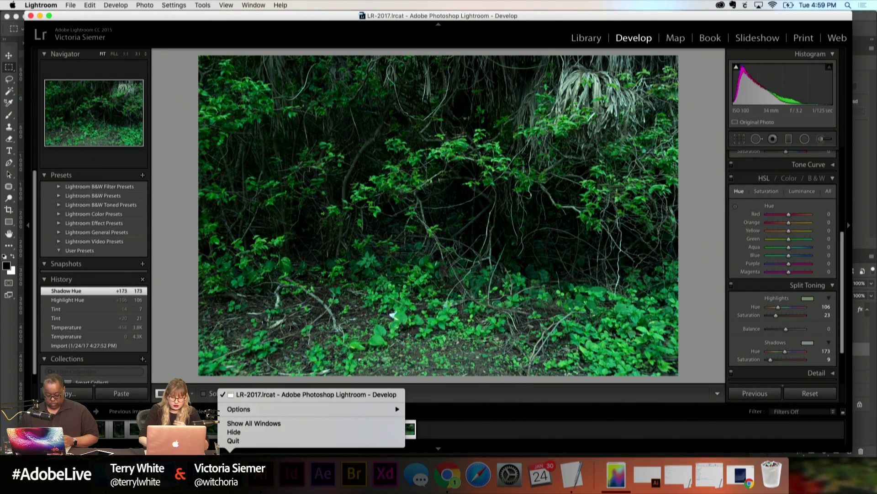
{"action": "left_click", "coordinate": [239, 446]}
{"action": "right_click", "coordinate": [230, 473]}
{"action": "left_click", "coordinate": [232, 440]}
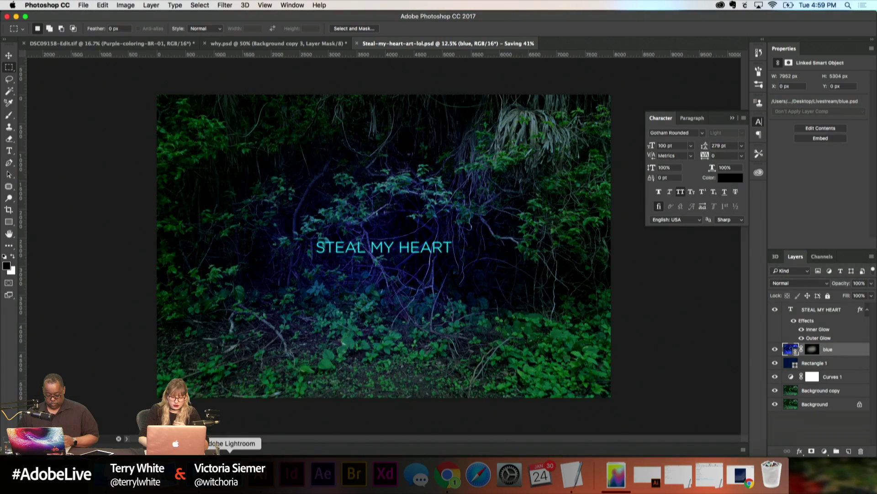
{"action": "left_click", "coordinate": [231, 473]}
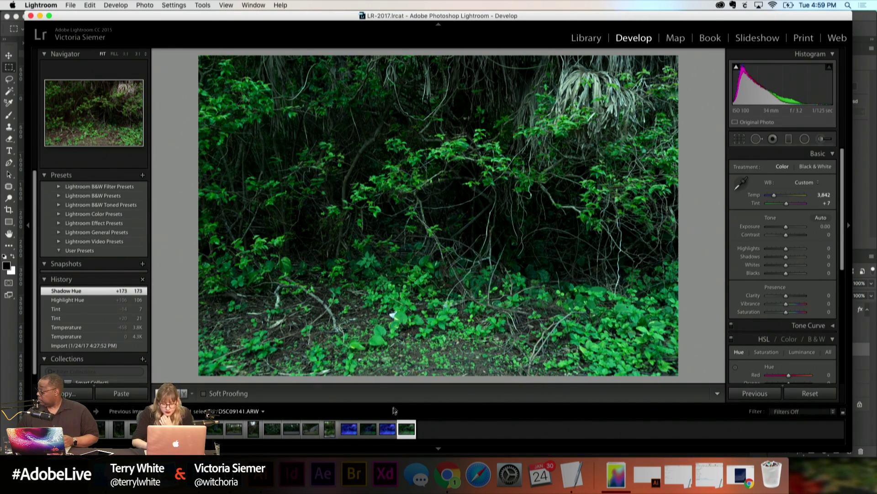
Step: Look through the last filmstrip photos, including Steal-my-heart-art-lol.psd and blue.psd, for the newly retouched version
{"action": "left_click", "coordinate": [369, 429]}
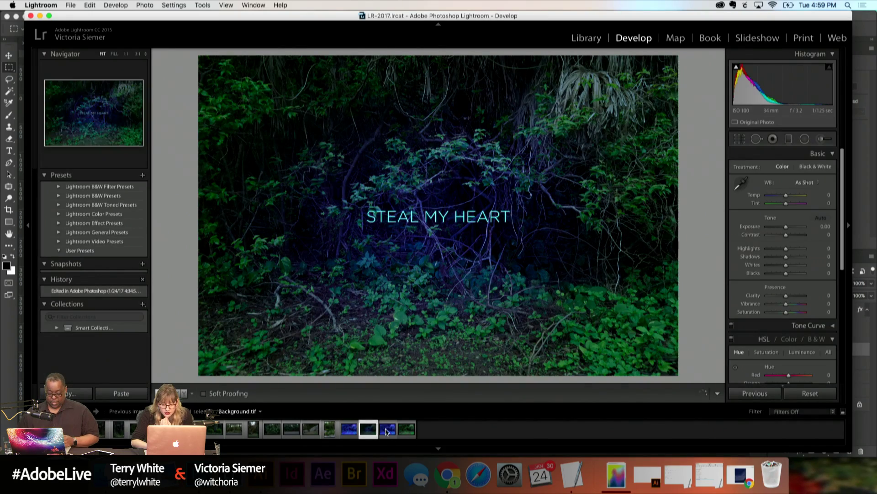
{"action": "key", "text": "Left"}
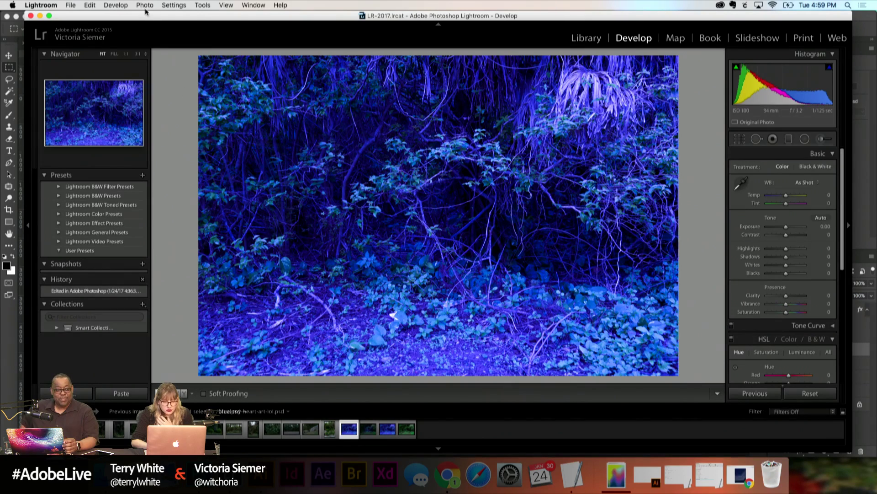
{"action": "left_click", "coordinate": [77, 4]}
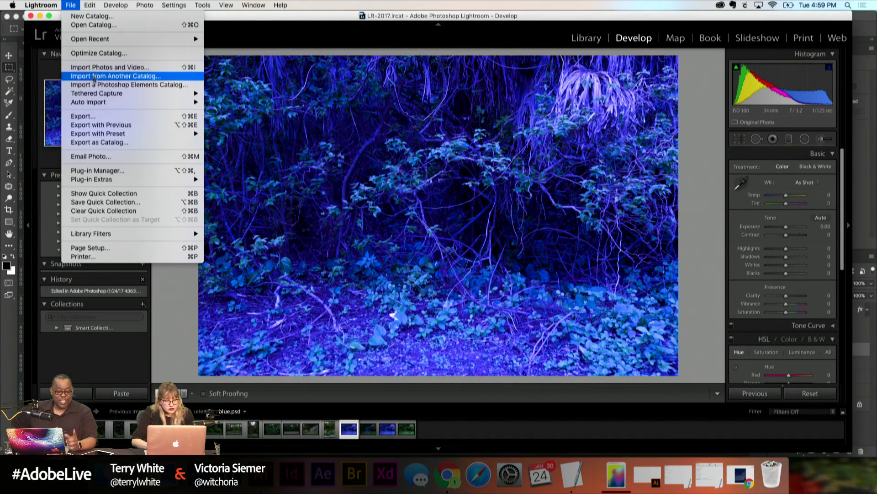
{"action": "key", "text": "Escape"}
Step: Switch to Finder and try to add NewBlue.tif from the Livestream folder to the Lightroom filmstrip
{"action": "key", "text": "super+Tab"}
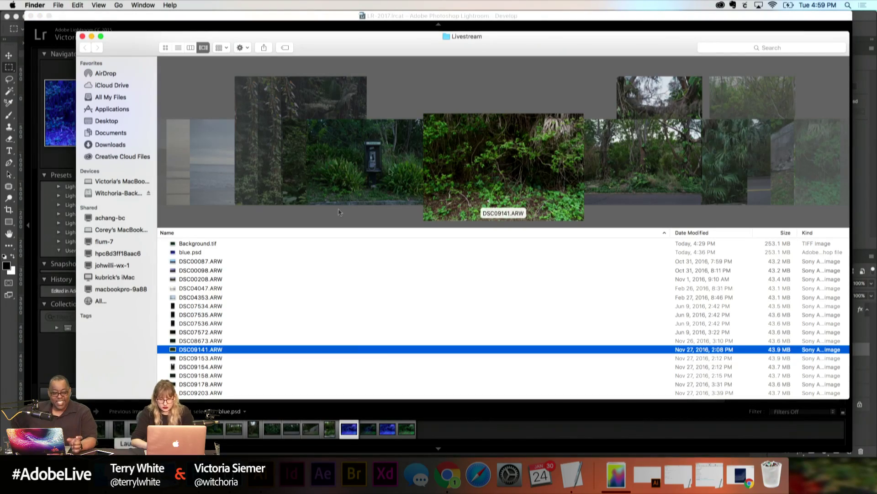
{"action": "scroll", "coordinate": [229, 314], "scroll_direction": "up", "scroll_amount": 2}
{"action": "scroll", "coordinate": [229, 314], "scroll_direction": "down", "scroll_amount": 3}
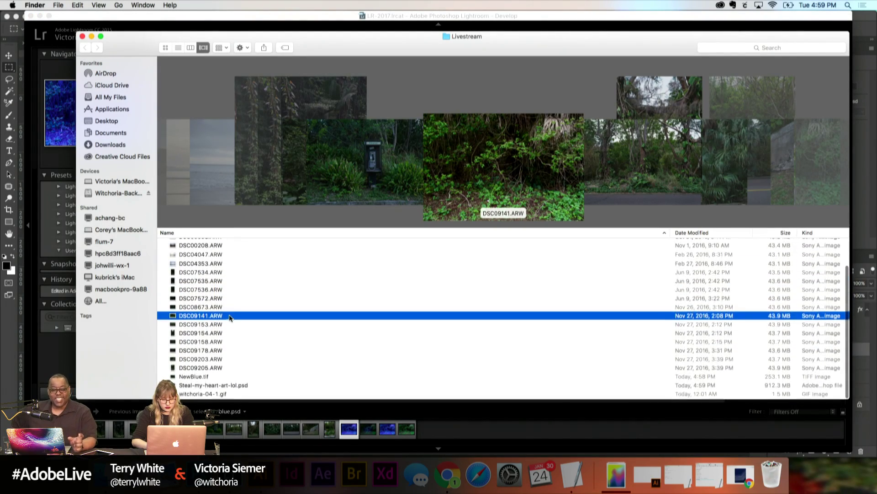
{"action": "left_click", "coordinate": [207, 379]}
{"action": "left_click_drag", "start_coordinate": [187, 74], "coordinate": [494, 80]}
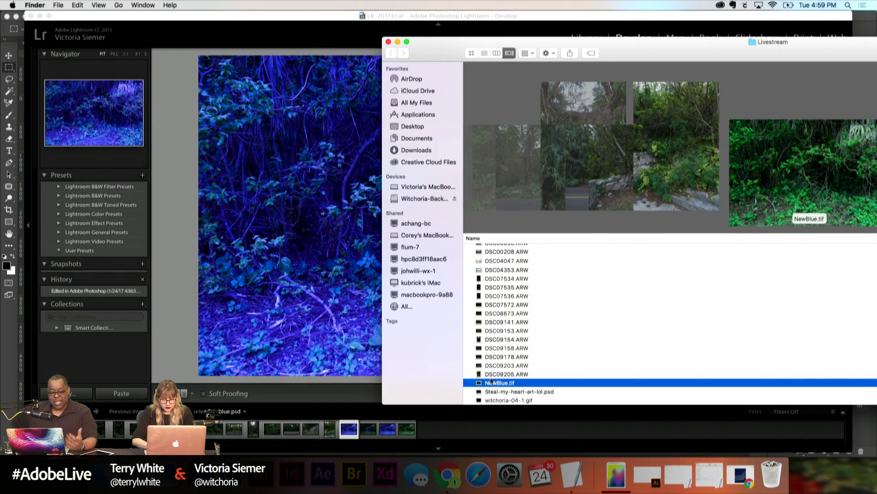
{"action": "left_click_drag", "start_coordinate": [487, 388], "coordinate": [412, 429]}
{"action": "left_click", "coordinate": [333, 433]}
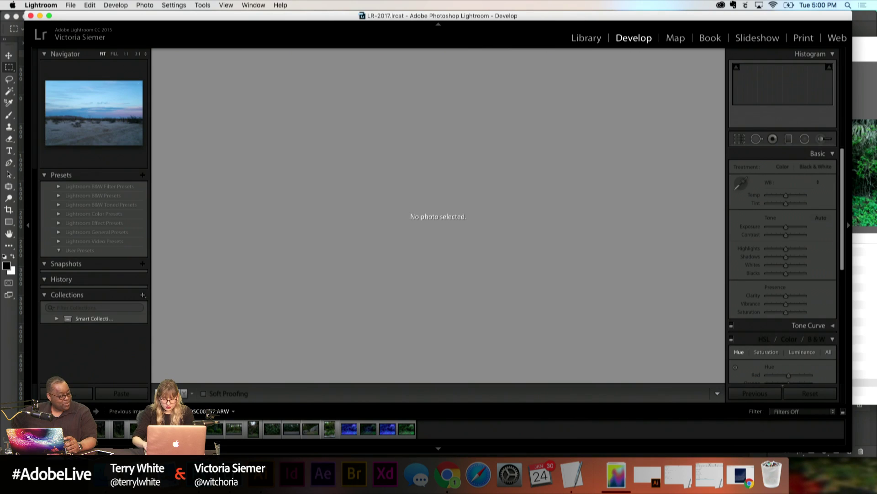
Step: Step through the filmstrip photos to look for NewBlue.tif, ending on Steal-my-heart-art-lol.psd
{"action": "key", "text": "Right"}
{"action": "key", "text": "Right"}
{"action": "key", "text": "Right"}
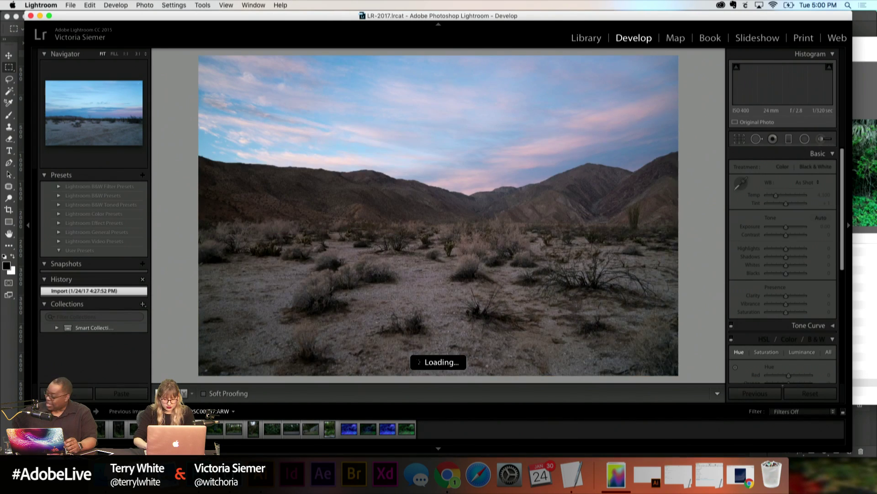
{"action": "key", "text": "Right"}
{"action": "key", "text": "Right"}
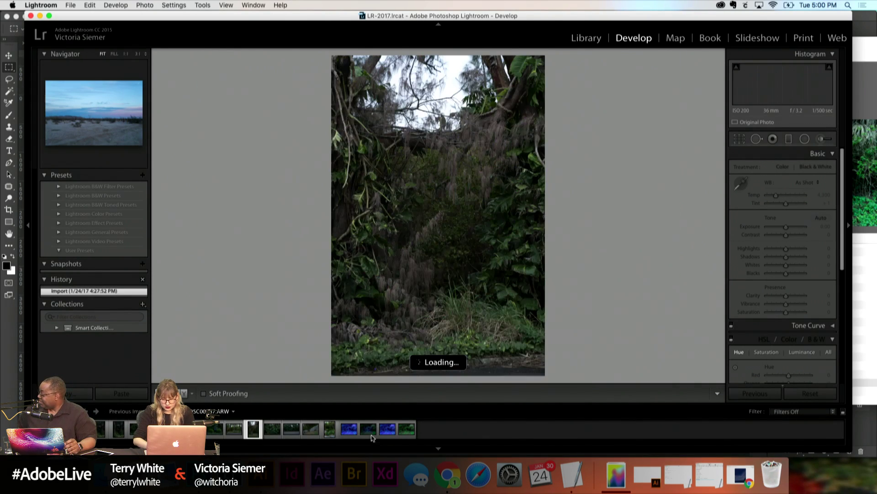
{"action": "key", "text": "Right"}
{"action": "key", "text": "Right"}
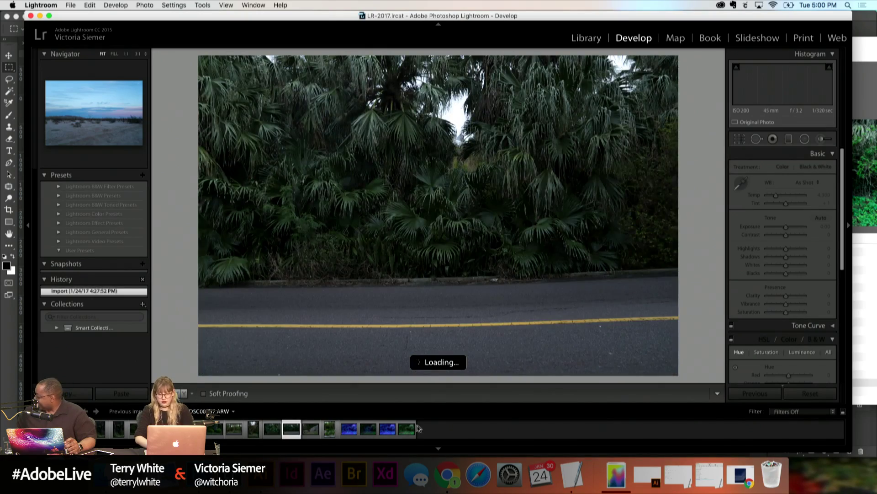
{"action": "key", "text": "Right"}
{"action": "key", "text": "Right"}
{"action": "key", "text": "Right"}
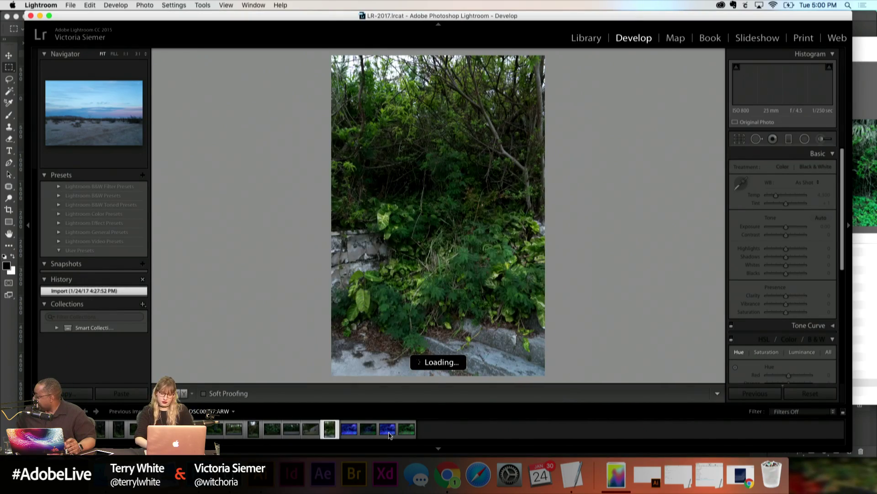
{"action": "key", "text": "Right"}
{"action": "key", "text": "Right"}
{"action": "key", "text": "Right"}
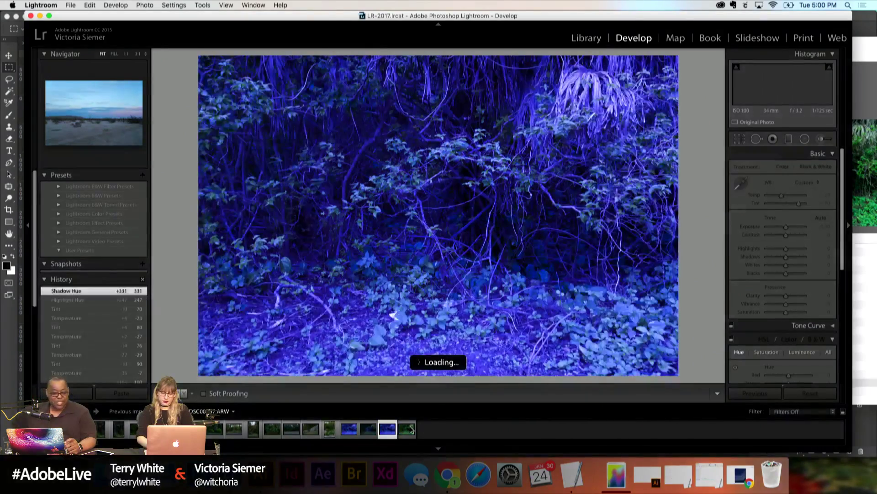
{"action": "left_click", "coordinate": [368, 429]}
{"action": "key", "text": "Right"}
{"action": "key", "text": "Right"}
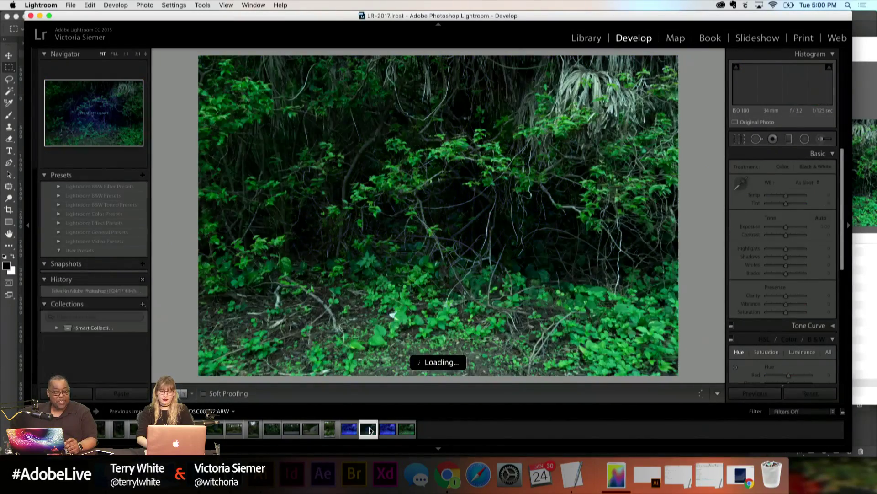
{"action": "left_click", "coordinate": [369, 428]}
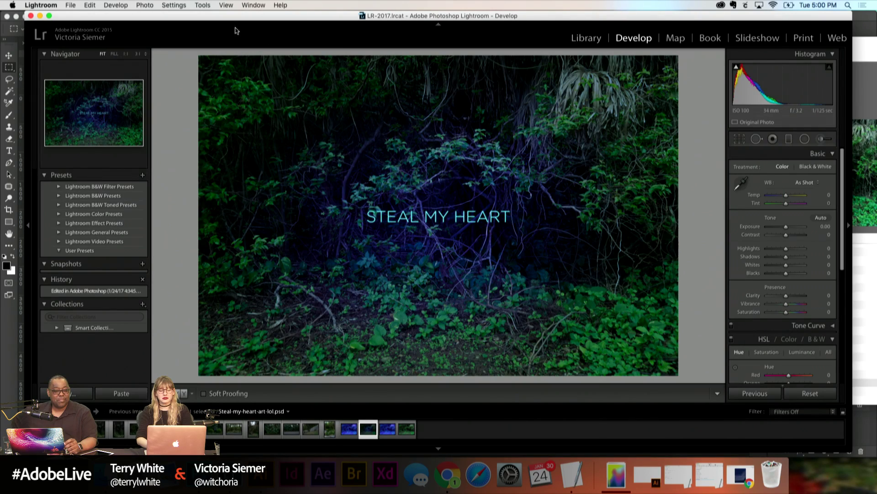
Step: Switch back to Photoshop and examine the glowing STEAL MY HEART text and its surroundings, close up and as a whole
{"action": "left_click", "coordinate": [40, 18]}
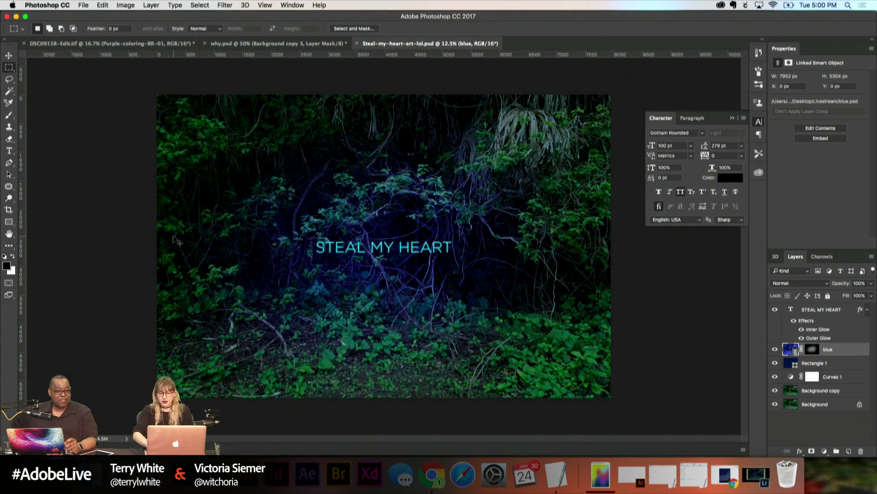
{"action": "key", "text": "super+equal"}
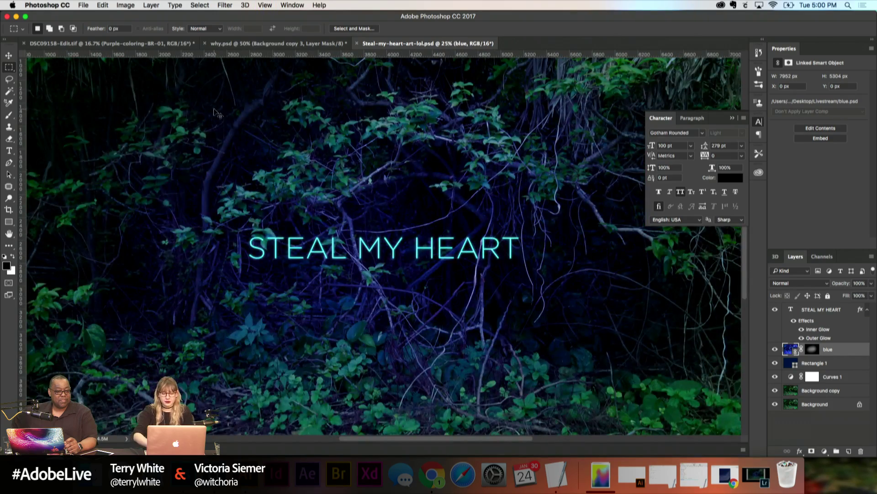
{"action": "key", "text": "super+minus"}
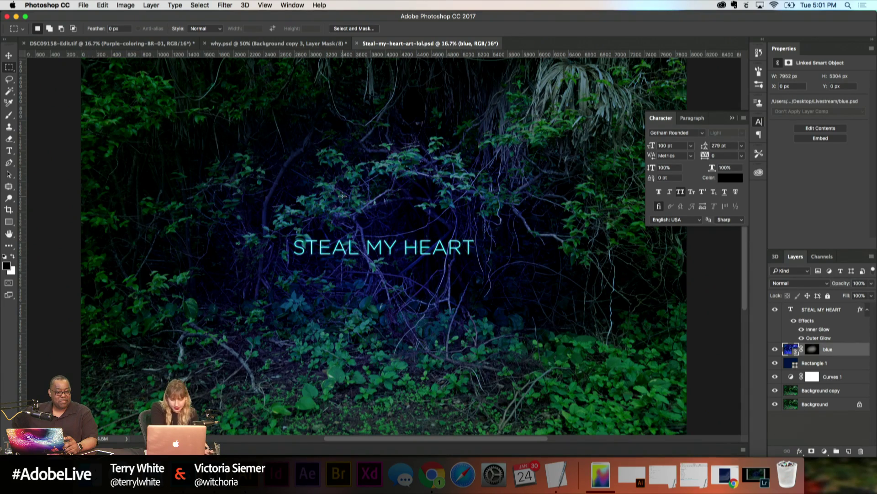
{"action": "scroll", "coordinate": [344, 199], "scroll_direction": "up", "scroll_amount": 2}
{"action": "scroll", "coordinate": [343, 198], "scroll_direction": "down", "scroll_amount": 5}
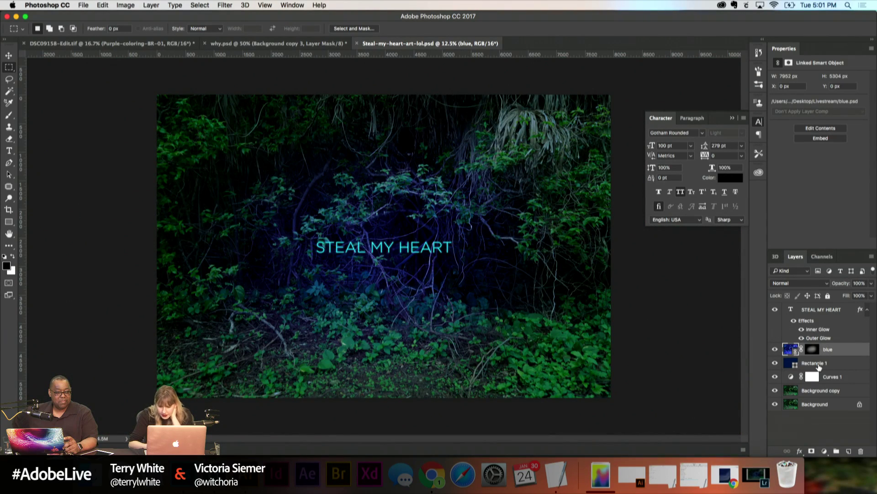
Step: Try darkening the scene with a duplicate of the Rectangle 1 layer, compare it on and off, and delete the duplicate
{"action": "left_click_drag", "start_coordinate": [811, 362], "coordinate": [847, 451]}
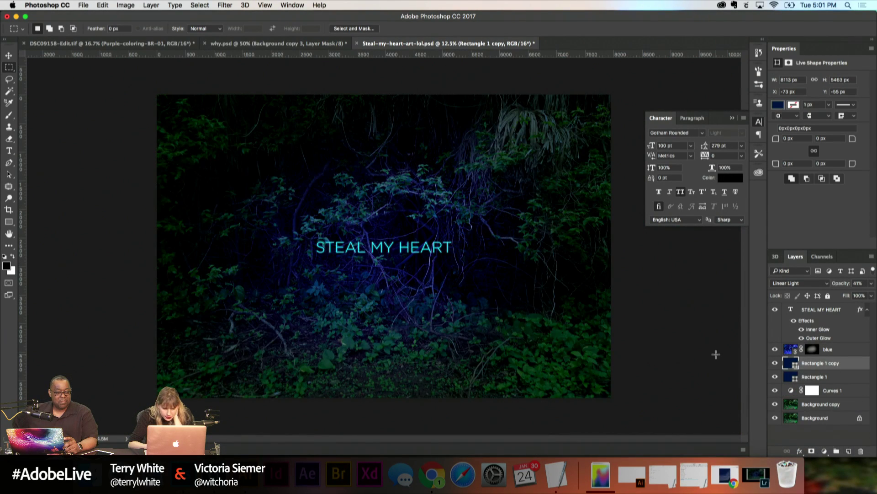
{"action": "left_click", "coordinate": [776, 364]}
{"action": "left_click", "coordinate": [776, 364]}
{"action": "key", "text": "Delete"}
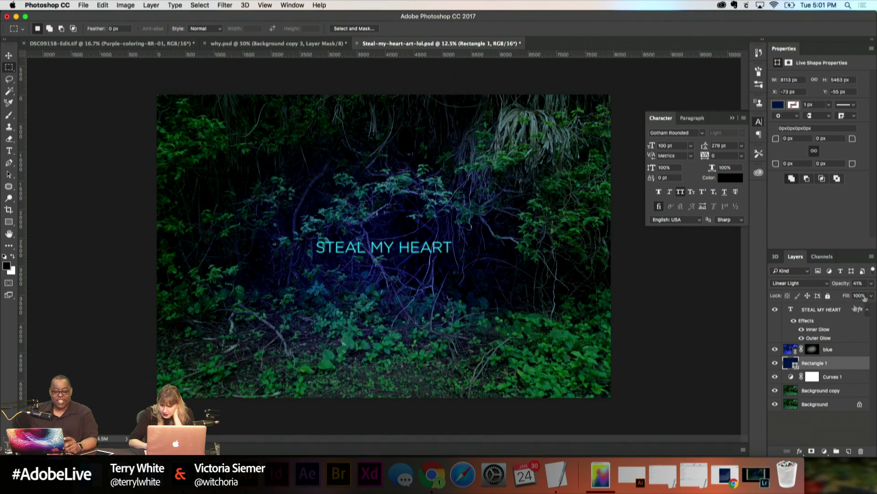
Step: Darken the scene by raising the Rectangle 1 layer's opacity to about 56%
{"action": "left_click", "coordinate": [871, 284]}
{"action": "left_click", "coordinate": [855, 295]}
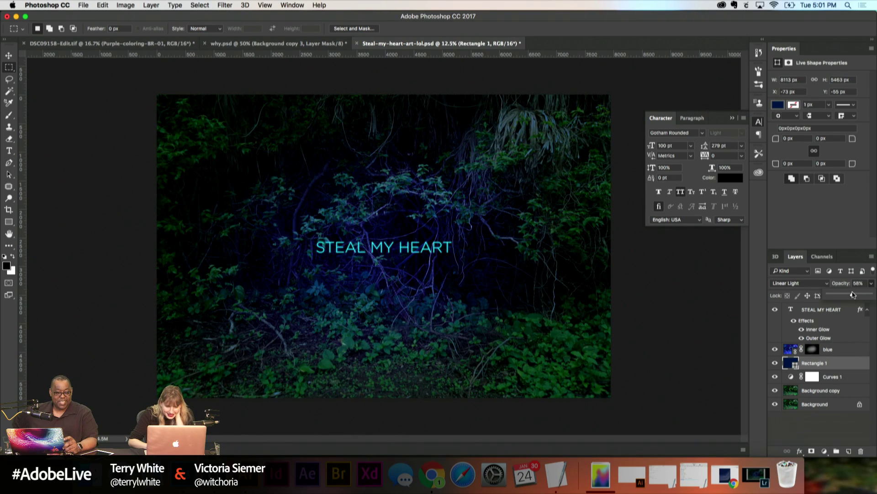
{"action": "key", "text": "super+equal"}
{"action": "key", "text": "super+equal"}
{"action": "key", "text": "super+minus"}
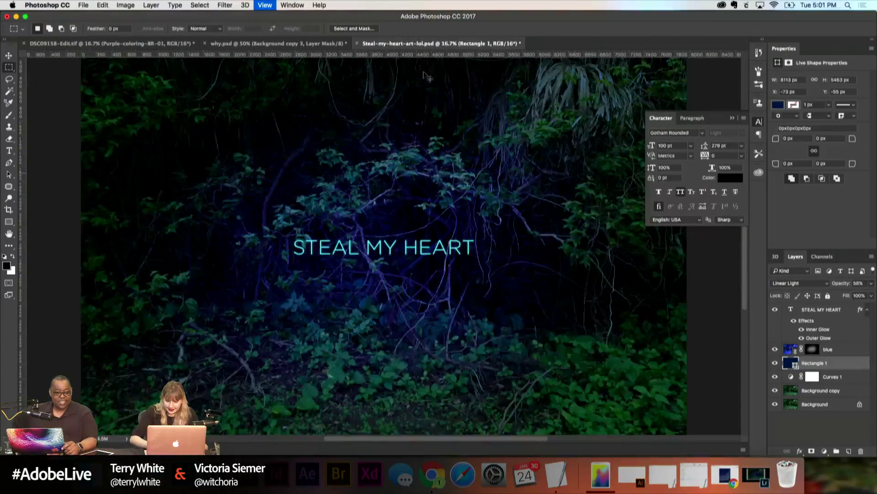
{"action": "key", "text": "super+minus"}
Step: Reveal more blue glow on the ground below the text by erasing on the blue layer's mask at 2600 px and 1% flow
{"action": "left_click", "coordinate": [813, 349]}
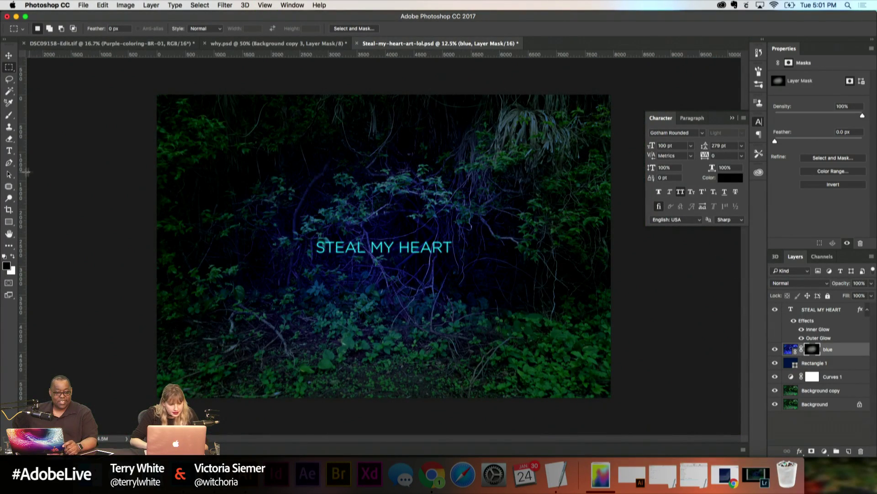
{"action": "left_click", "coordinate": [9, 139]}
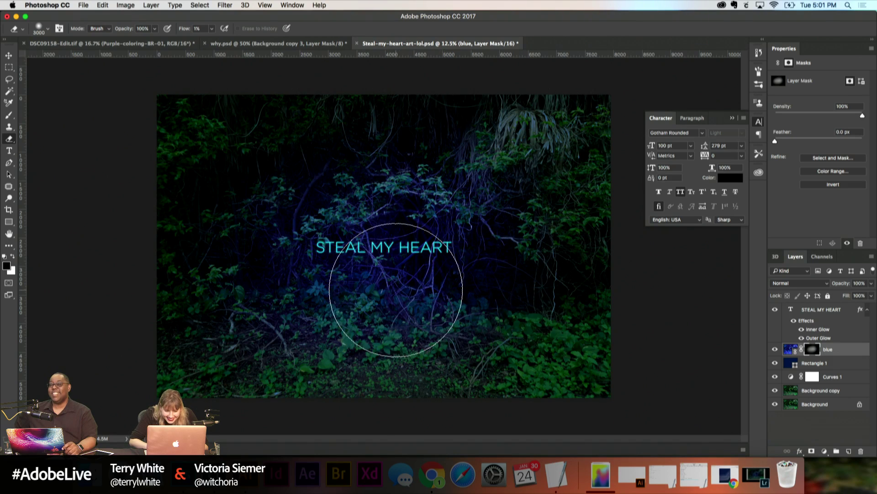
{"action": "key", "text": "bracketleft"}
{"action": "key", "text": "bracketleft"}
{"action": "key", "text": "bracketleft"}
{"action": "key", "text": "bracketleft"}
{"action": "key", "text": "bracketleft"}
{"action": "key", "text": "bracketleft"}
{"action": "key", "text": "bracketleft"}
{"action": "key", "text": "bracketleft"}
{"action": "key", "text": "bracketleft"}
{"action": "key", "text": "x"}
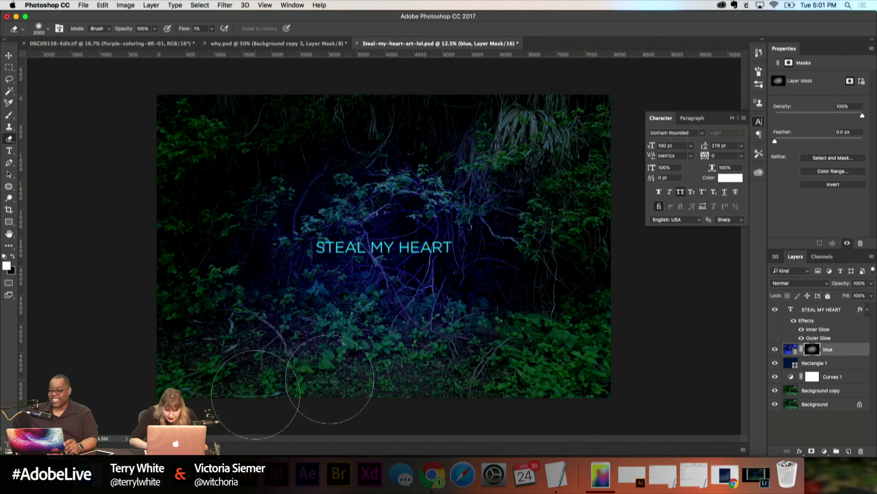
{"action": "key", "text": "bracketright"}
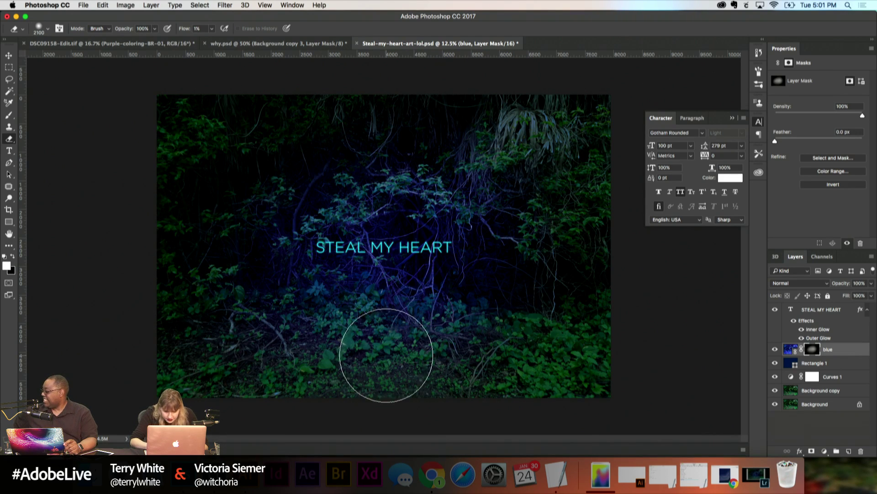
{"action": "key", "text": "x"}
{"action": "key", "text": "bracketright"}
{"action": "key", "text": "bracketright"}
{"action": "key", "text": "bracketright"}
{"action": "key", "text": "bracketright"}
{"action": "key", "text": "bracketright"}
{"action": "mouse_move", "coordinate": [372, 372]}
{"action": "left_mouse_down"}
{"action": "mouse_move", "coordinate": [412, 362]}
{"action": "mouse_move", "coordinate": [396, 373]}
{"action": "mouse_move", "coordinate": [302, 347]}
{"action": "mouse_move", "coordinate": [203, 362]}
{"action": "mouse_move", "coordinate": [252, 374]}
{"action": "mouse_move", "coordinate": [293, 361]}
{"action": "mouse_move", "coordinate": [218, 377]}
{"action": "mouse_move", "coordinate": [259, 359]}
{"action": "mouse_move", "coordinate": [526, 363]}
{"action": "mouse_move", "coordinate": [459, 346]}
{"action": "mouse_move", "coordinate": [571, 385]}
{"action": "mouse_move", "coordinate": [449, 375]}
{"action": "mouse_move", "coordinate": [488, 378]}
{"action": "left_mouse_up"}
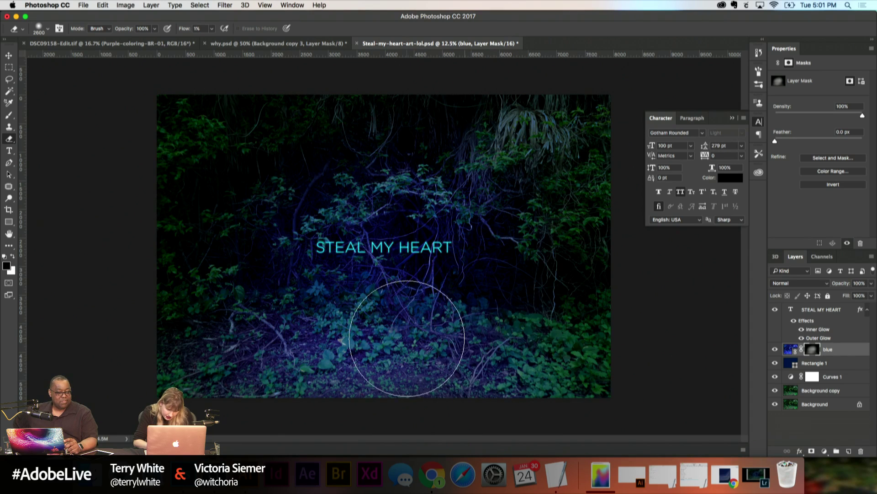
{"action": "key", "text": "super+minus"}
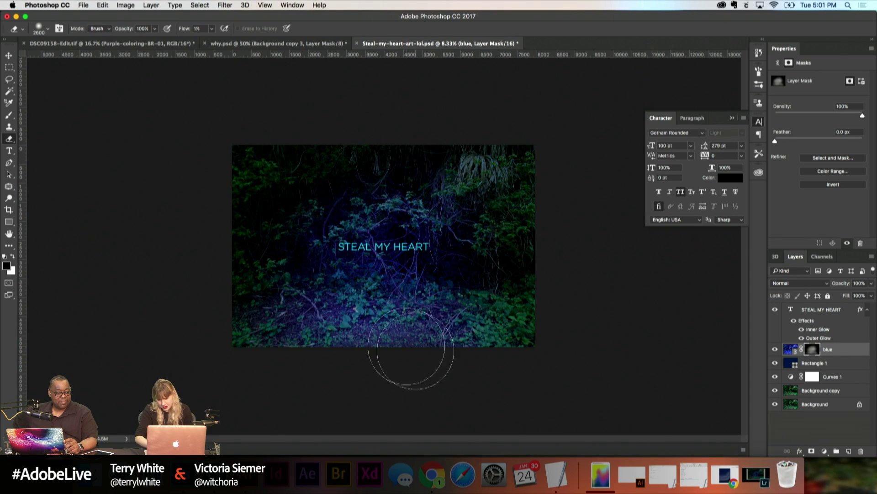
Step: Reduce the Eraser's brush size to 1600 px
{"action": "key", "text": "bracketleft"}
{"action": "key", "text": "bracketleft"}
{"action": "key", "text": "bracketleft"}
{"action": "key", "text": "bracketleft"}
{"action": "key", "text": "bracketleft"}
{"action": "key", "text": "bracketleft"}
{"action": "key", "text": "bracketleft"}
{"action": "key", "text": "bracketleft"}
{"action": "key", "text": "bracketleft"}
{"action": "key", "text": "bracketleft"}
{"action": "key", "text": "super+plus"}
{"action": "key", "text": "super+plus"}
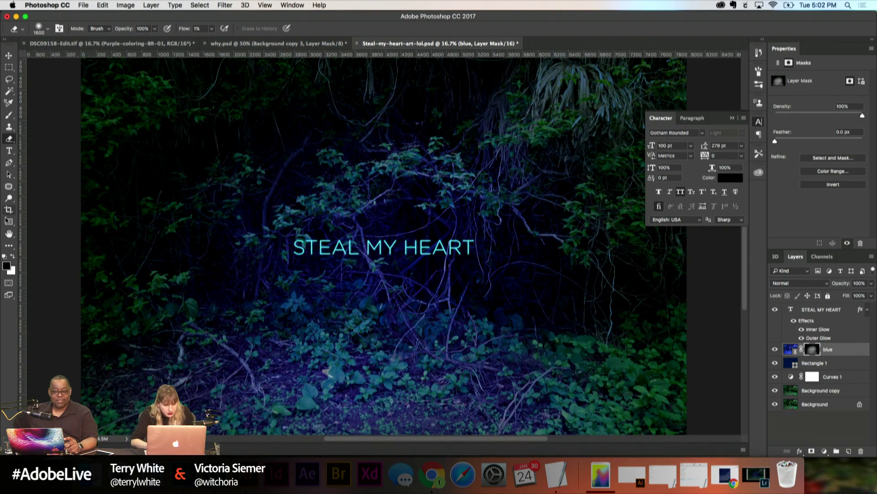
Step: Draw a narrow black rectangle about 152 by 1118 px as a post directly below the S of STEAL
{"action": "left_click", "coordinate": [9, 222]}
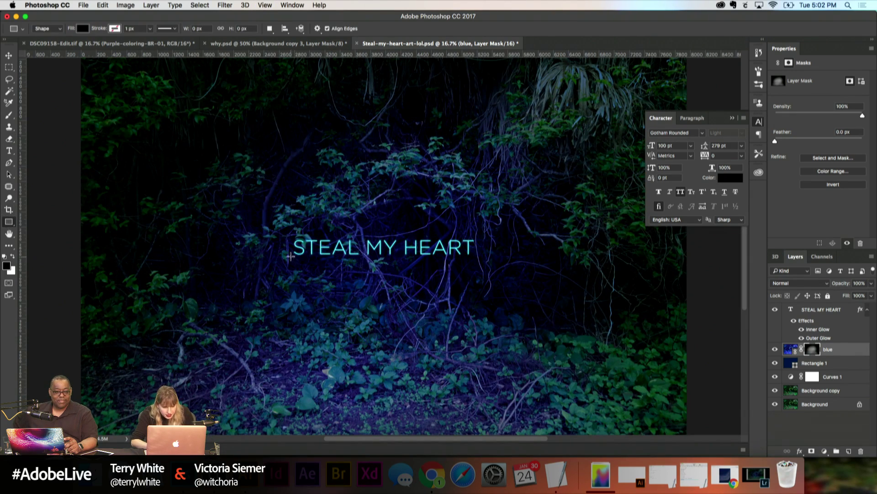
{"action": "left_click_drag", "start_coordinate": [293, 255], "coordinate": [305, 341]}
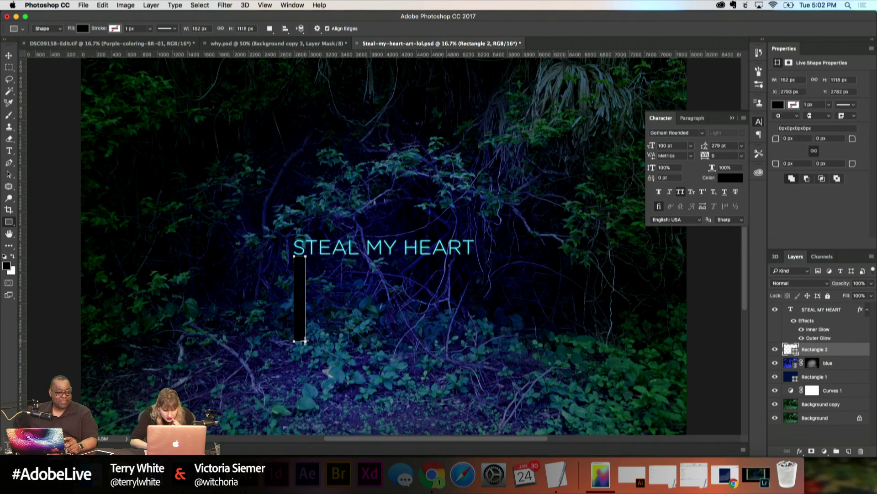
{"action": "left_click", "coordinate": [13, 59]}
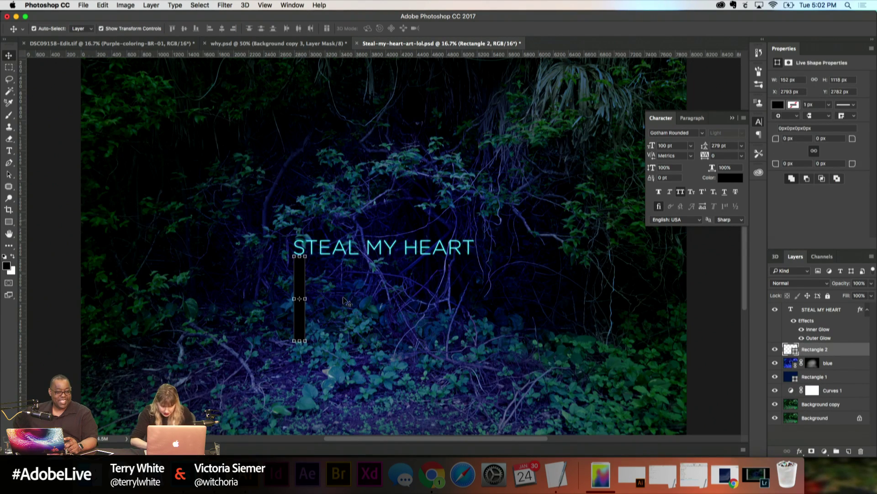
Step: Fade the blue glow around the lettering by erasing on the blue layer's mask with white foreground, black background, and a 700 px brush
{"action": "left_click", "coordinate": [344, 300]}
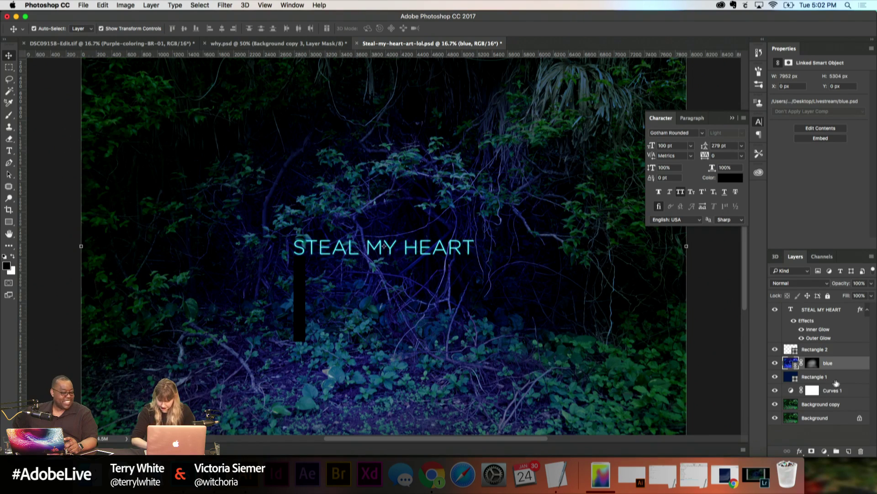
{"action": "left_click", "coordinate": [812, 363]}
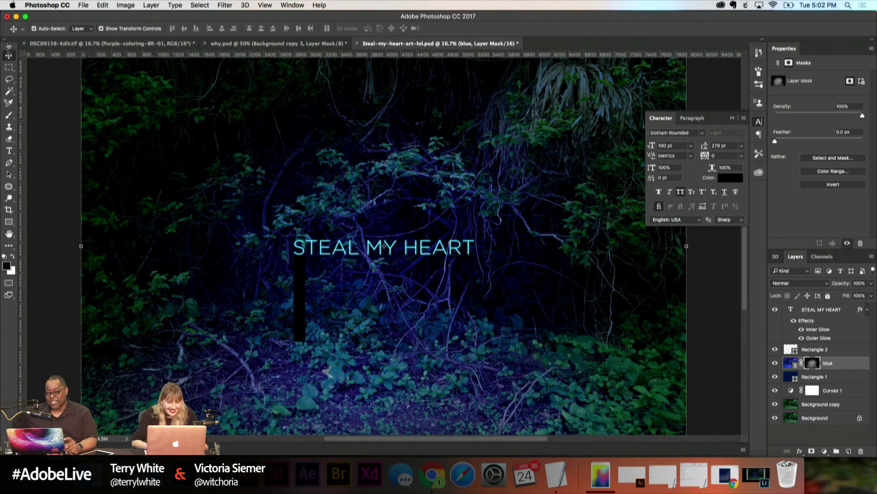
{"action": "left_click", "coordinate": [8, 139]}
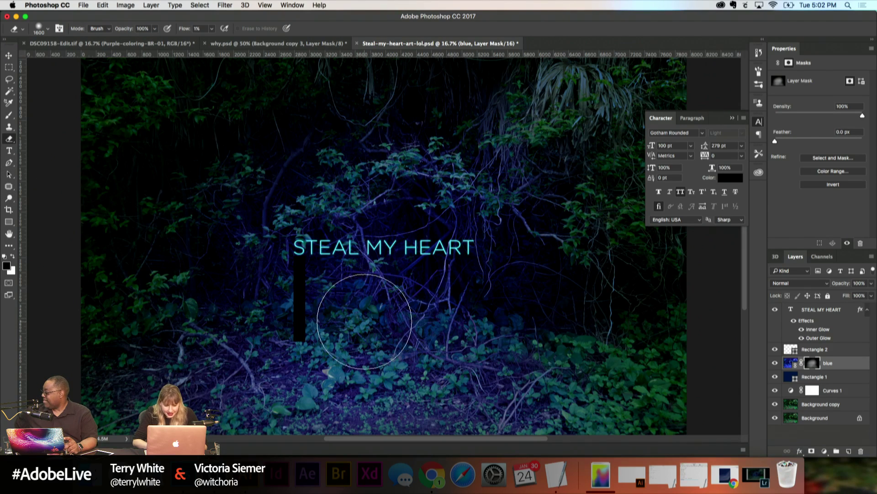
{"action": "key", "text": "bracketleft"}
{"action": "key", "text": "bracketleft"}
{"action": "key", "text": "bracketleft"}
{"action": "key", "text": "bracketleft"}
{"action": "key", "text": "bracketleft"}
{"action": "key", "text": "bracketleft"}
{"action": "key", "text": "bracketleft"}
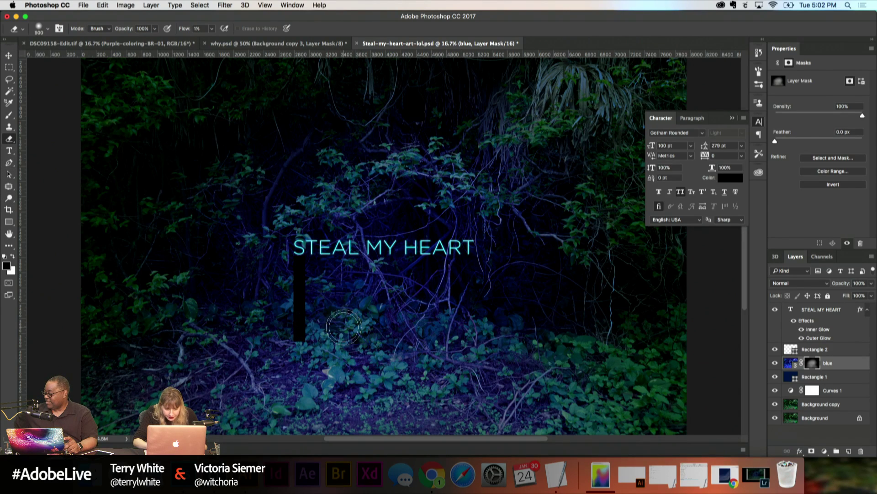
{"action": "key", "text": "x"}
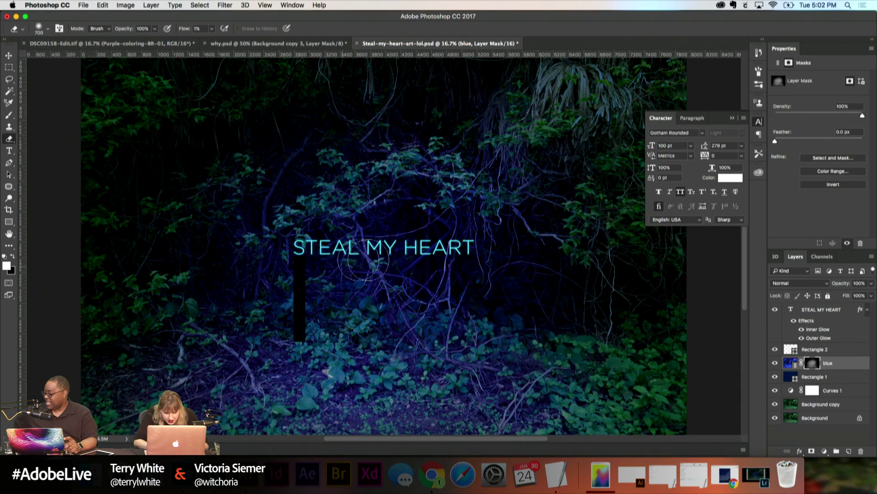
{"action": "key", "text": "bracketright"}
{"action": "key", "text": "bracketright"}
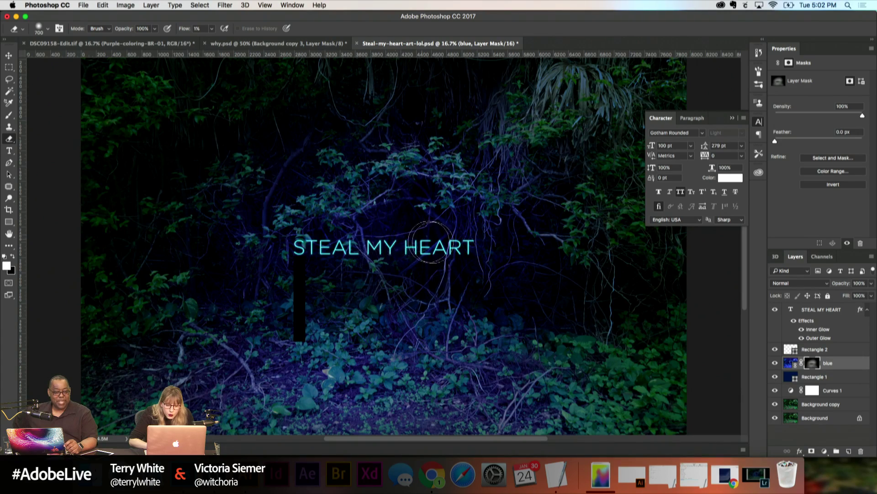
Step: Enlarge the Eraser to 1100 px and soften the blue glow around the post and text on the blue layer's mask
{"action": "key", "text": "super+plus"}
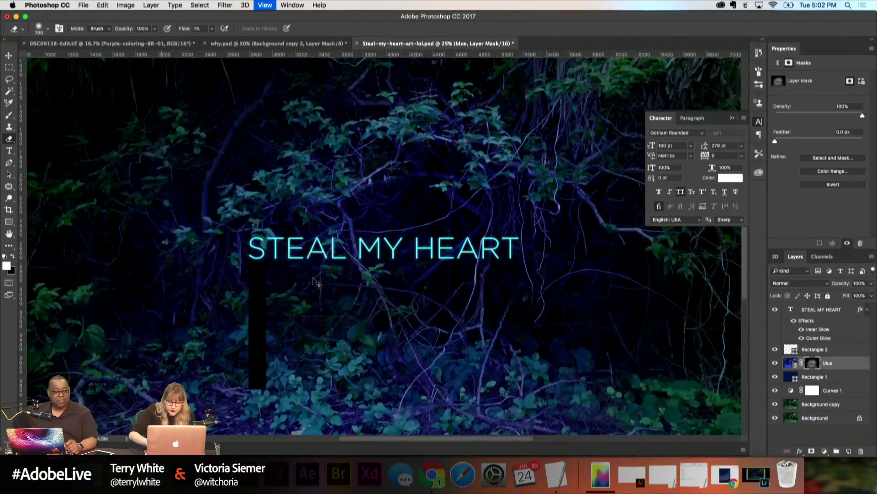
{"action": "key", "text": "super+minus"}
{"action": "key", "text": "super+minus"}
{"action": "key", "text": "super+minus"}
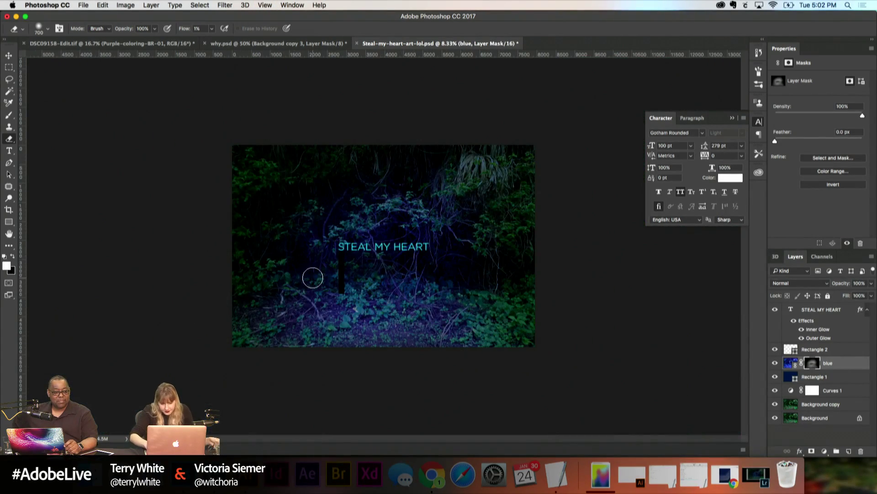
{"action": "key", "text": "super+plus"}
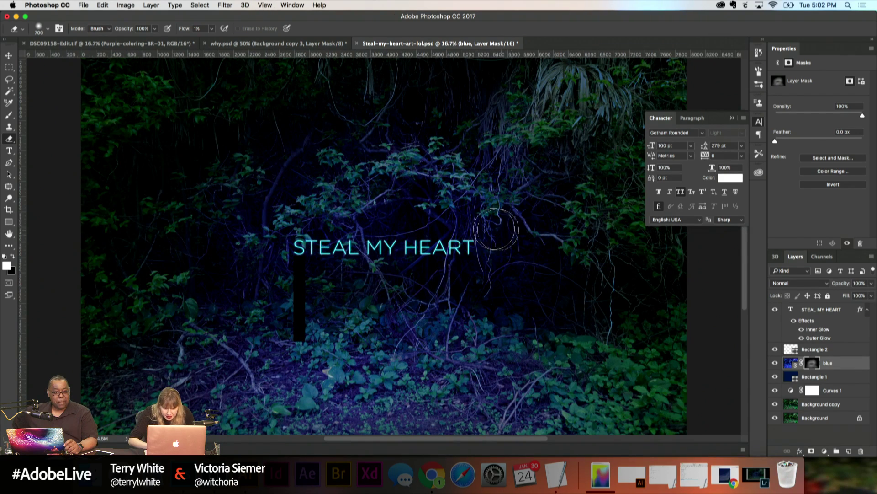
{"action": "key", "text": "bracketright"}
{"action": "key", "text": "bracketright"}
{"action": "key", "text": "bracketright"}
{"action": "key", "text": "bracketright"}
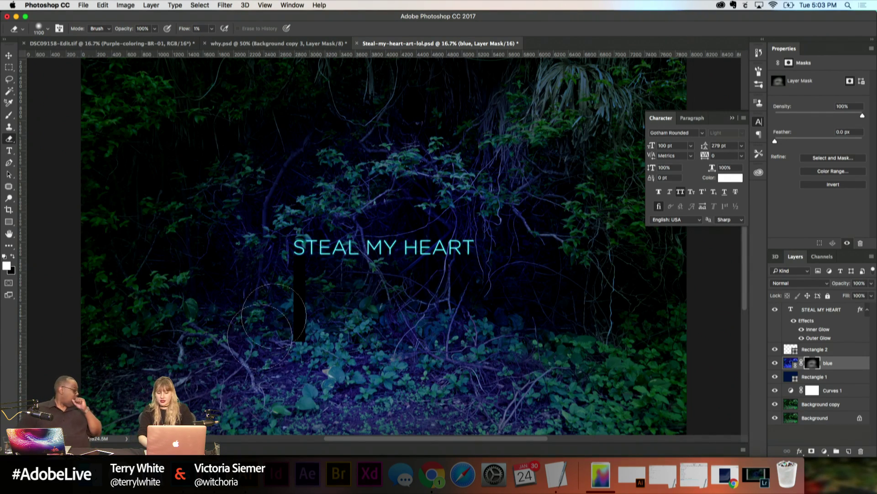
Step: Disable the blue layer's mask to compare the unmasked blue image, and enable it again
{"action": "right_click", "coordinate": [813, 363]}
{"action": "left_click", "coordinate": [802, 369]}
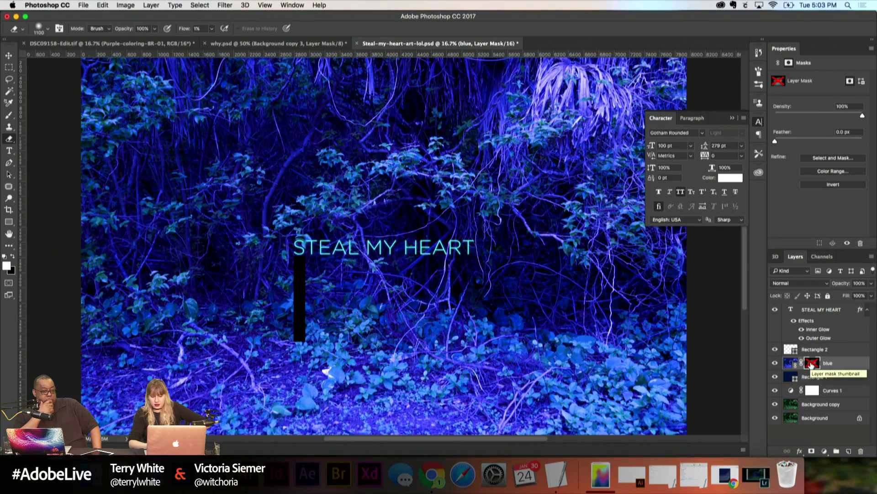
{"action": "right_click", "coordinate": [812, 364]}
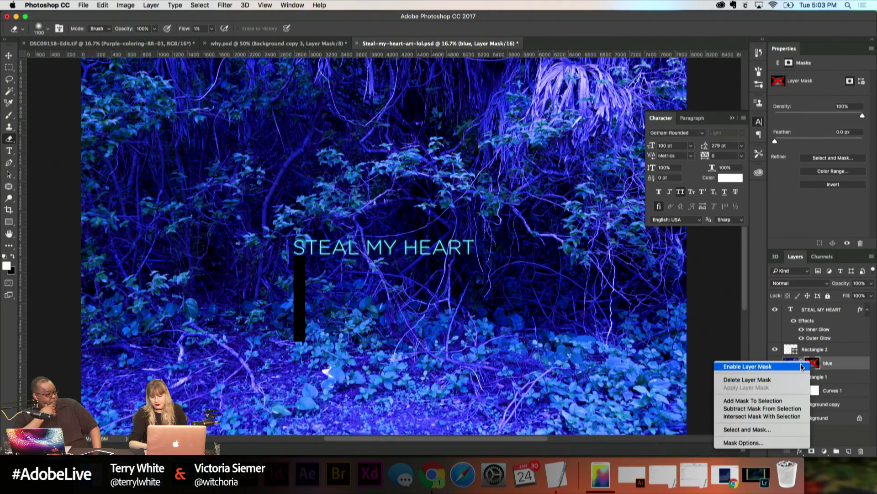
{"action": "left_click", "coordinate": [801, 366]}
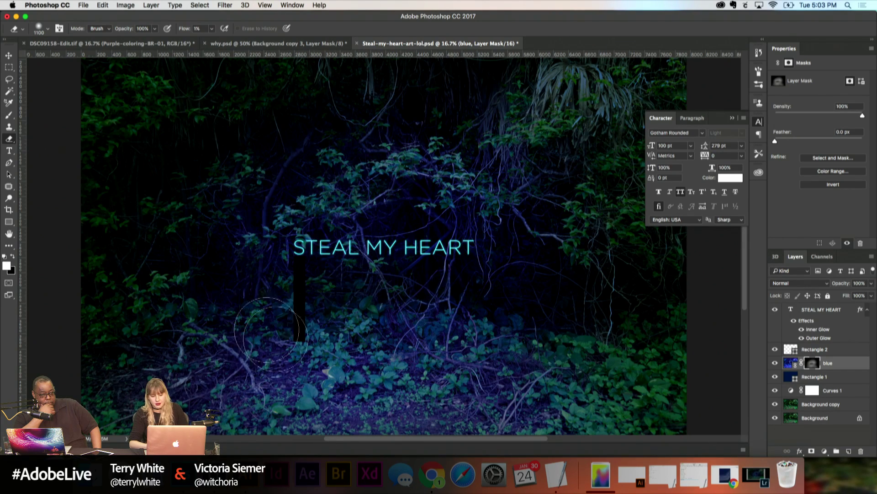
Step: Raise the Eraser's flow to 4% and fade the blue glow just right of the post at 1100 px
{"action": "scroll", "coordinate": [379, 353], "scroll_direction": "down", "scroll_amount": 5}
{"action": "scroll", "coordinate": [385, 329], "scroll_direction": "up", "scroll_amount": 1}
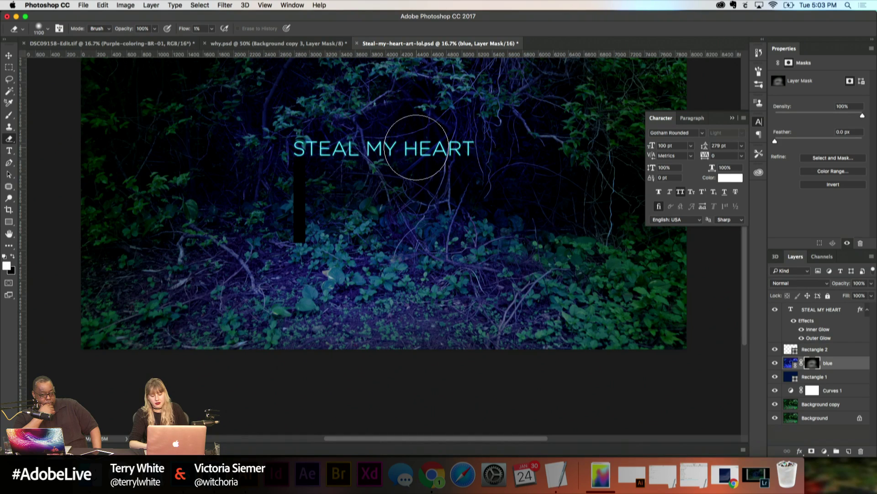
{"action": "scroll", "coordinate": [290, 108], "scroll_direction": "up", "scroll_amount": 2}
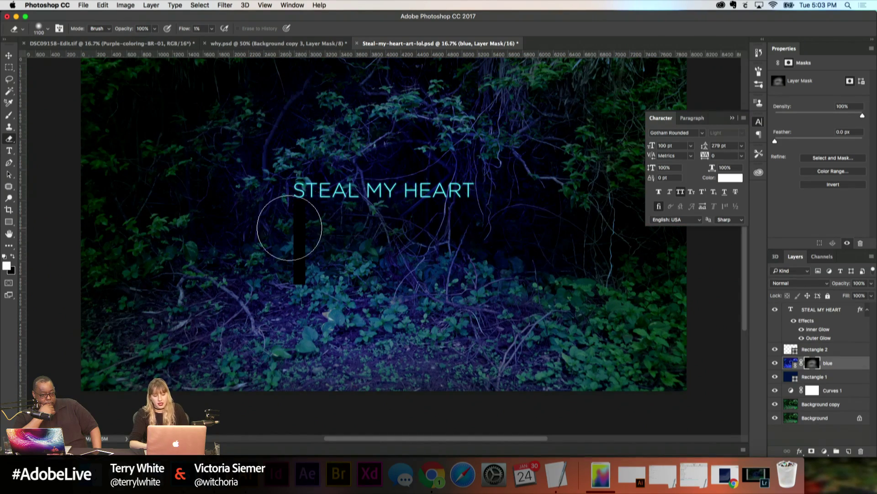
{"action": "key", "text": "super+equal"}
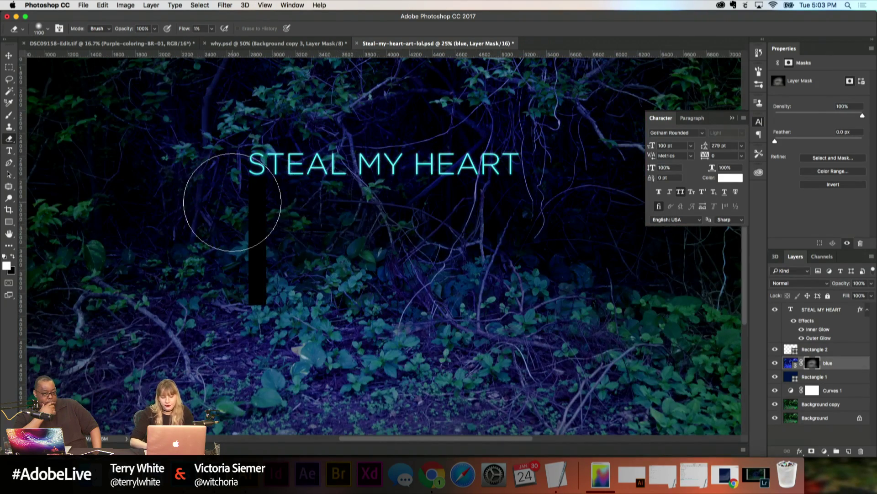
{"action": "scroll", "coordinate": [186, 221], "scroll_direction": "up", "scroll_amount": 1}
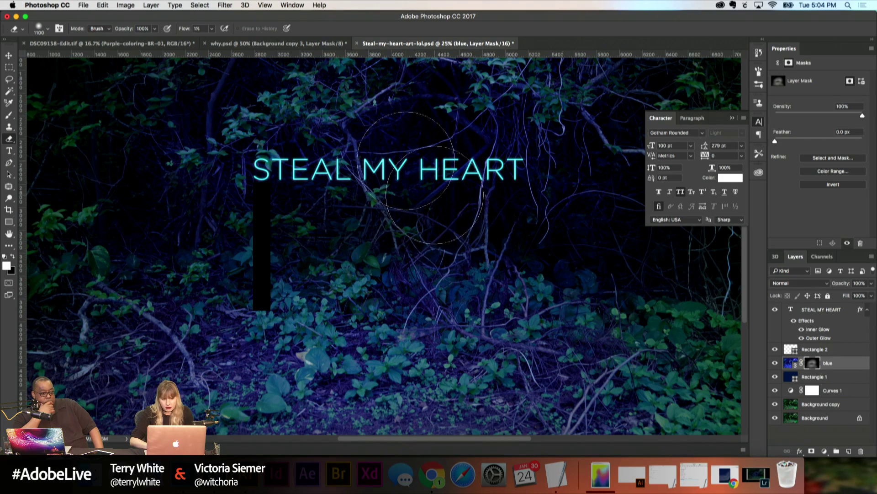
{"action": "left_click", "coordinate": [212, 28]}
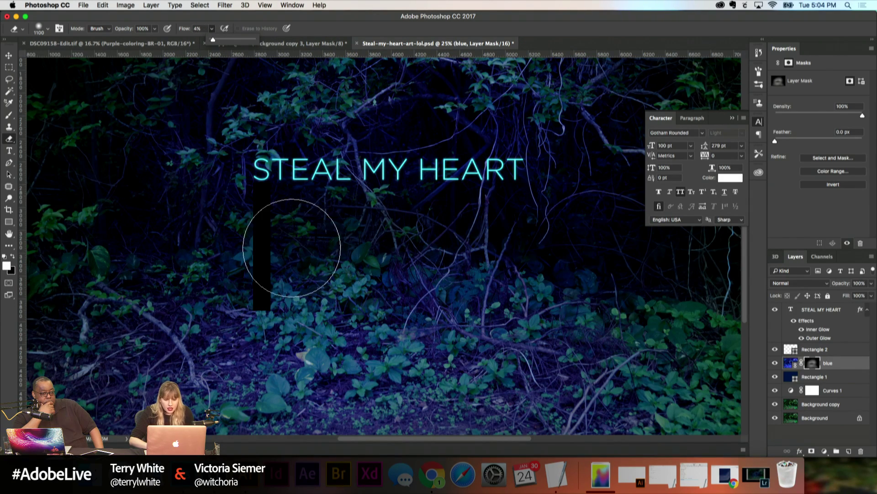
{"action": "left_click", "coordinate": [293, 238]}
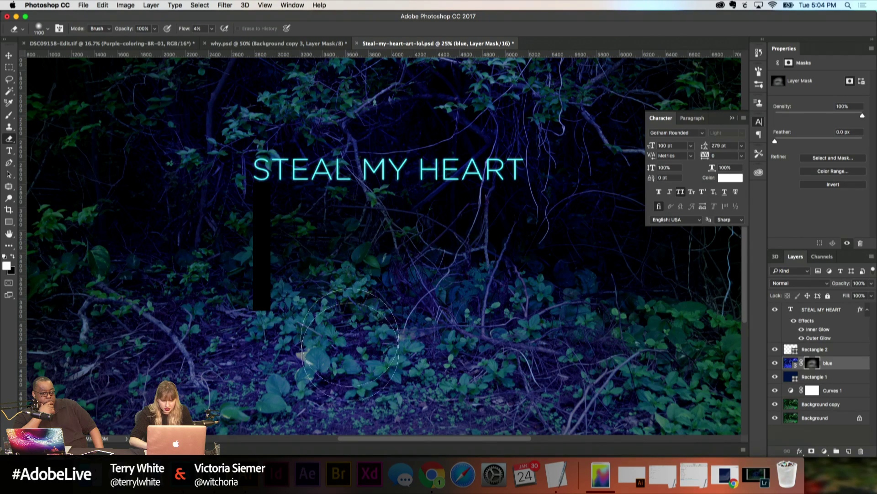
Step: Reduce the Eraser to 800 px and fade the blue glow close around the STEAL MY HEART lettering
{"action": "key", "text": "bracketleft"}
{"action": "key", "text": "bracketleft"}
{"action": "key", "text": "bracketleft"}
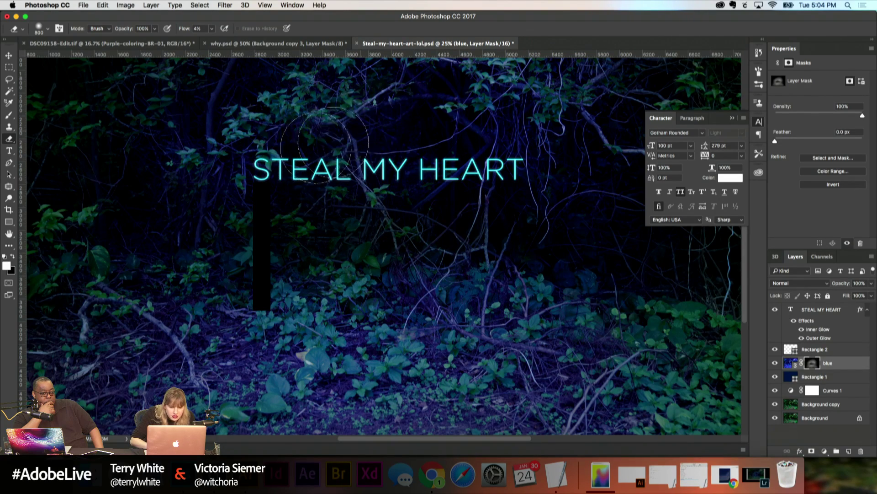
{"action": "scroll", "coordinate": [366, 142], "scroll_direction": "right", "scroll_amount": 4}
{"action": "scroll", "coordinate": [366, 142], "scroll_direction": "up", "scroll_amount": 2}
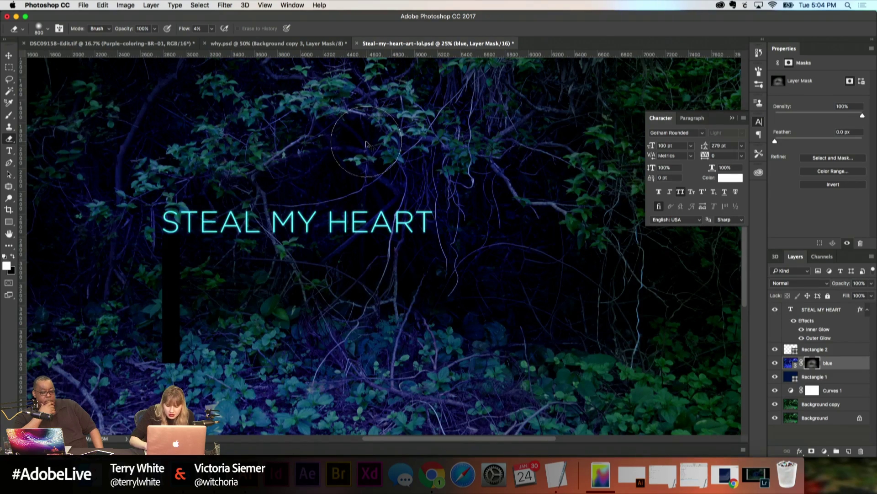
Step: Enlarge the Eraser to 1200 px and fade the outer blue glow at the left side and lower-left ground of the scene
{"action": "scroll", "coordinate": [366, 142], "scroll_direction": "down", "scroll_amount": 1}
{"action": "key", "text": "bracketright"}
{"action": "key", "text": "bracketright"}
{"action": "key", "text": "bracketright"}
{"action": "key", "text": "bracketright"}
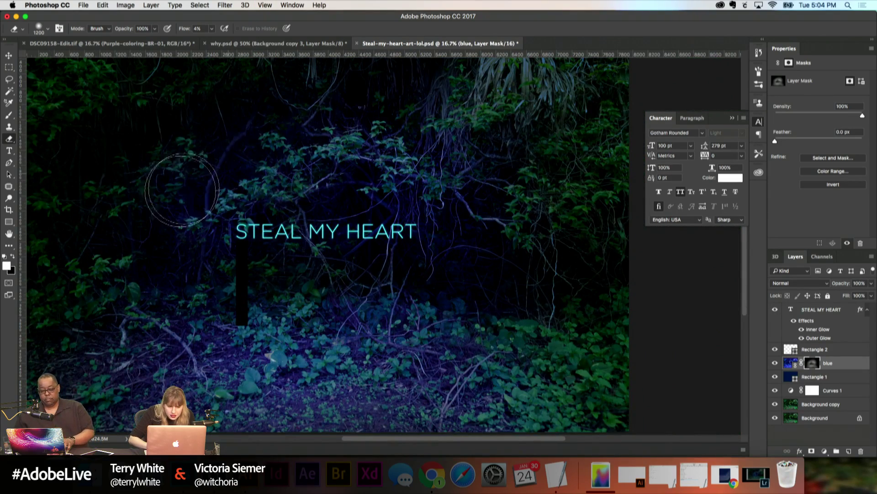
{"action": "scroll", "coordinate": [145, 270], "scroll_direction": "down", "scroll_amount": 5}
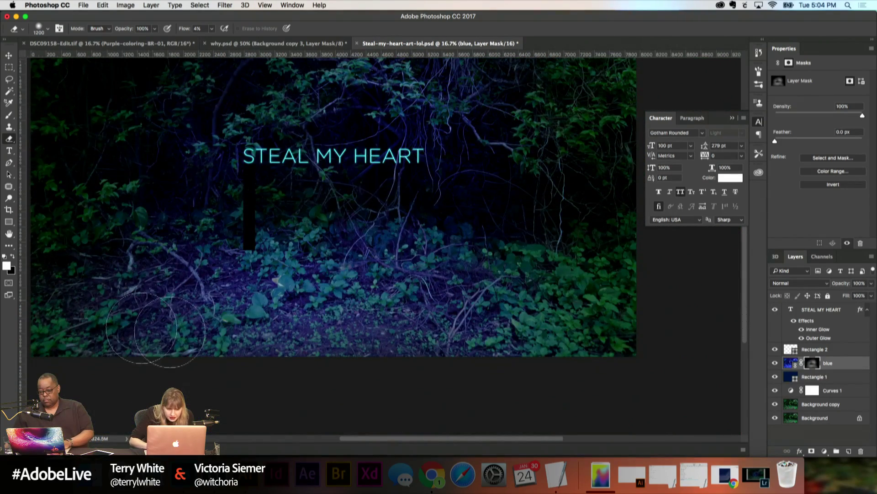
{"action": "scroll", "coordinate": [336, 190], "scroll_direction": "up", "scroll_amount": 3}
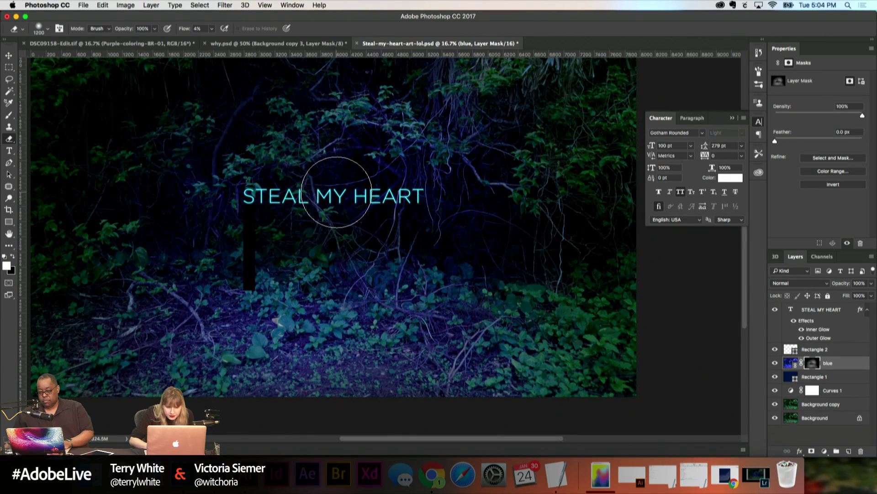
Step: Move the STEAL MY HEART text straight up by 233 px, leaving a gap above the black post
{"action": "left_click", "coordinate": [7, 57]}
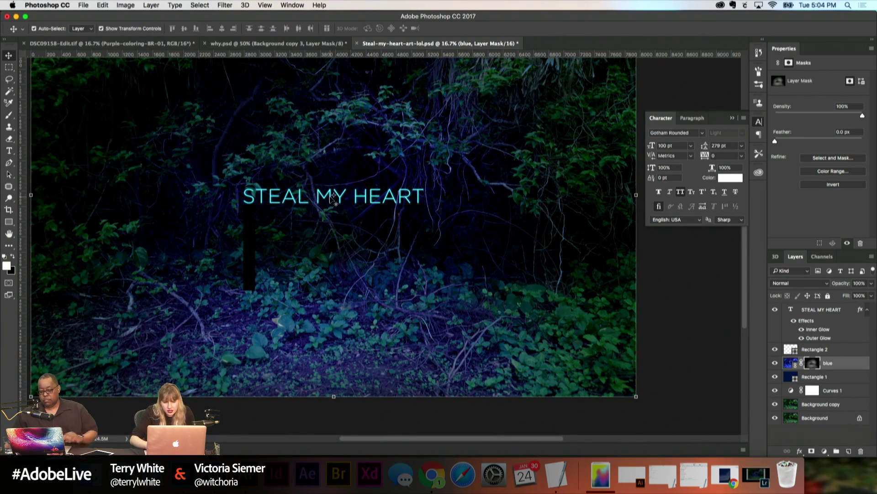
{"action": "key", "text": "super+plus"}
{"action": "left_click_drag", "start_coordinate": [318, 175], "coordinate": [319, 148]}
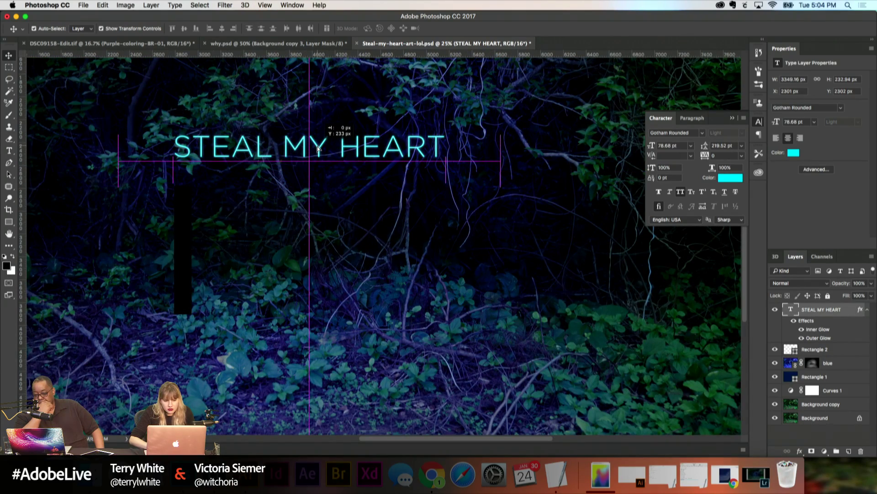
{"action": "key", "text": "super+minus"}
{"action": "key", "text": "super+minus"}
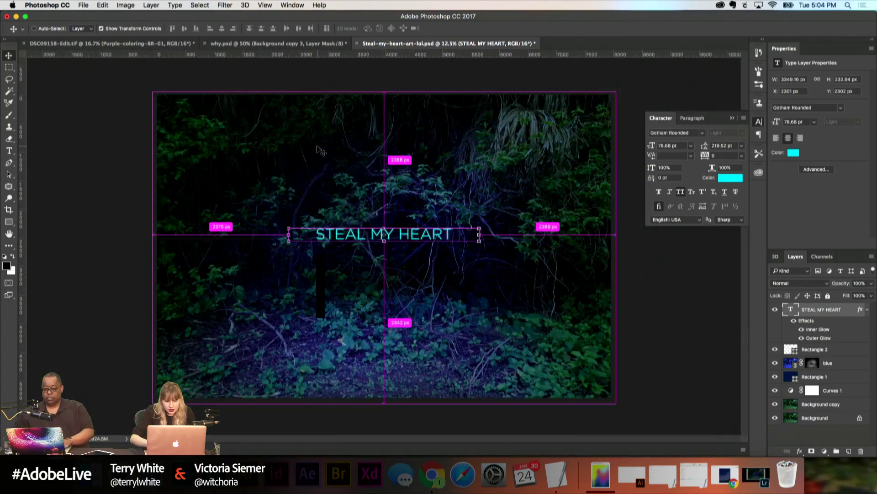
{"action": "key", "text": "super+plus"}
{"action": "key", "text": "super+plus"}
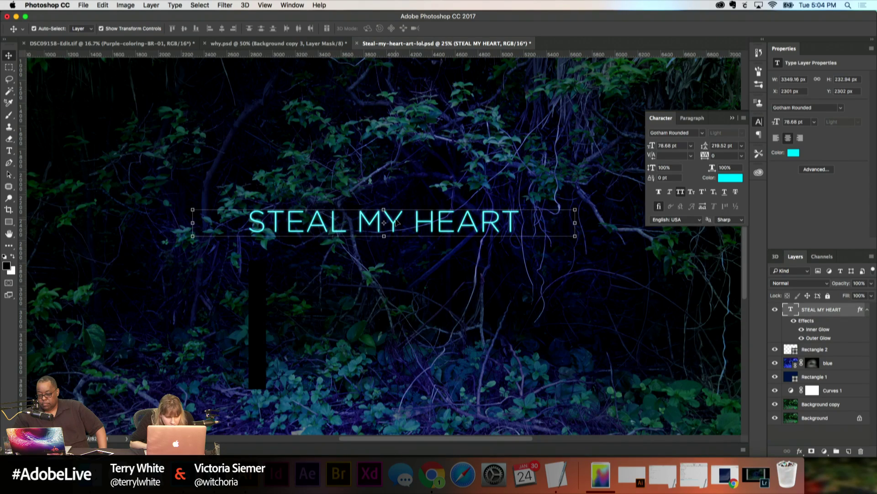
{"action": "left_click", "coordinate": [412, 286]}
{"action": "key", "text": "super+plus"}
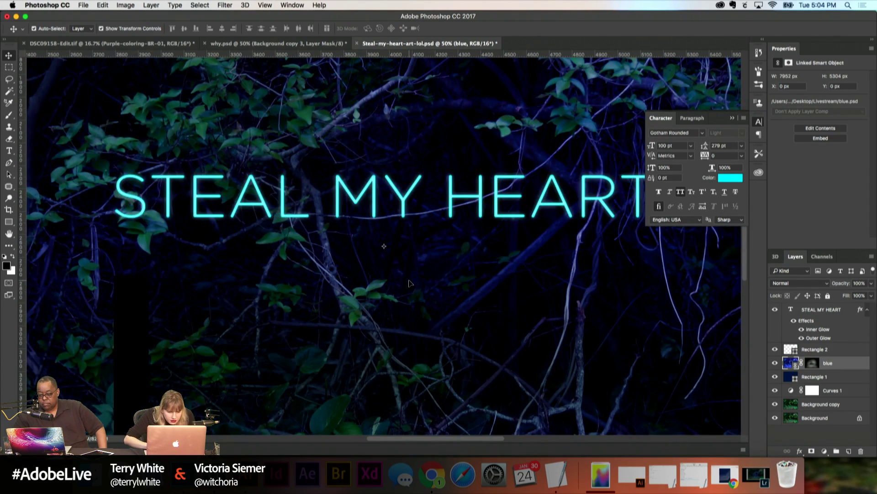
Step: Lower the STEAL MY HEART text straight down onto the top of the black post, at Y 2558 px
{"action": "left_click_drag", "start_coordinate": [196, 198], "coordinate": [195, 207]}
{"action": "key", "text": "super+z"}
{"action": "left_click_drag", "start_coordinate": [142, 201], "coordinate": [141, 262]}
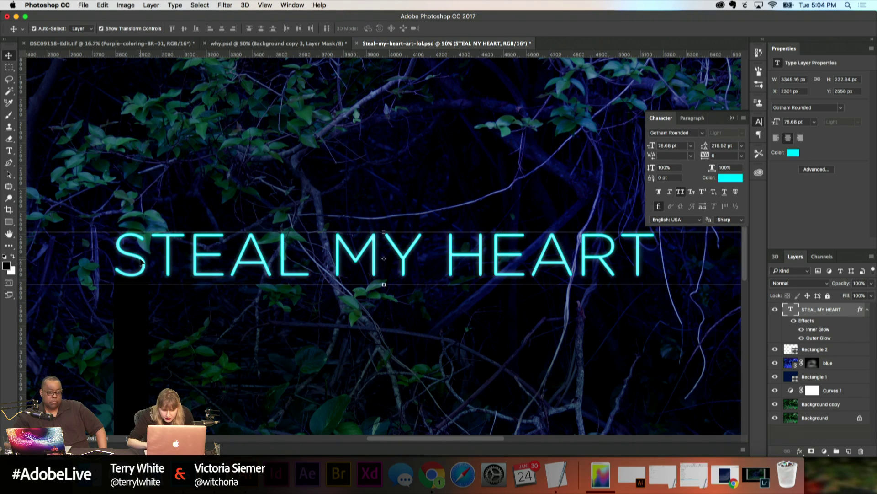
{"action": "left_click", "coordinate": [234, 201]}
{"action": "key", "text": "super+minus"}
{"action": "key", "text": "super+minus"}
{"action": "key", "text": "super+minus"}
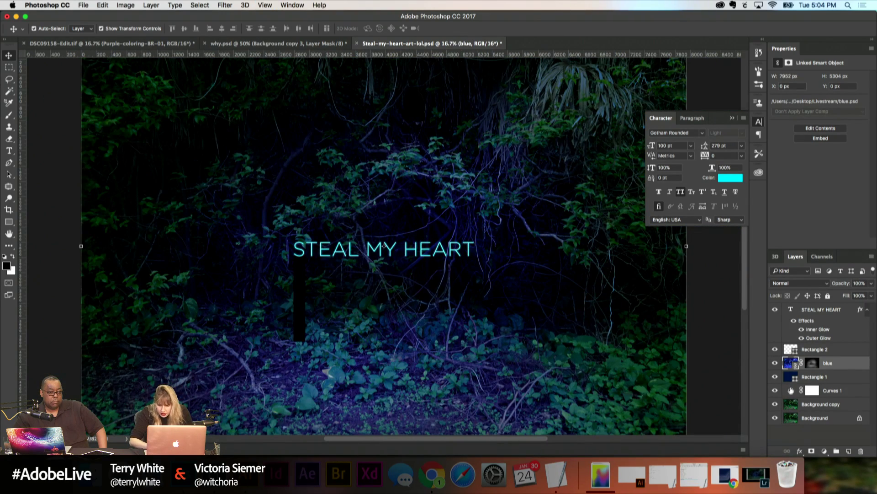
Step: Refine the blue layer's mask around the lettering with the 1200 px Eraser, alternating between restoring and fading the glow
{"action": "left_click", "coordinate": [813, 363]}
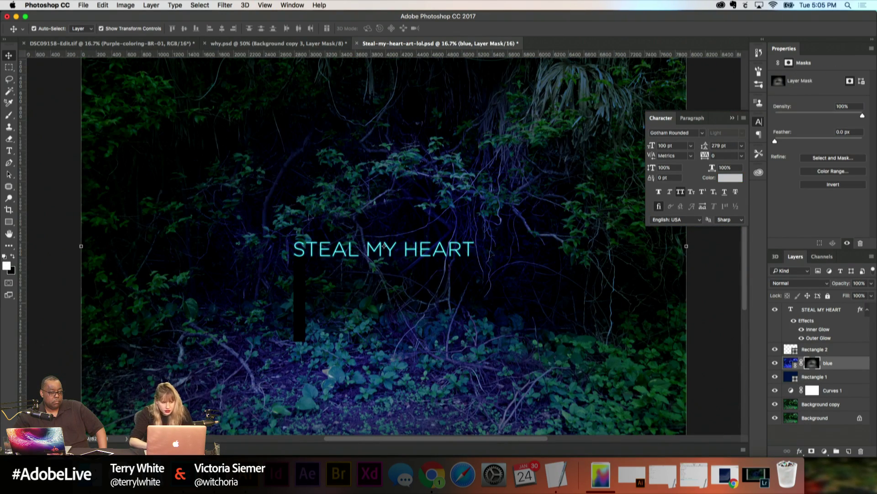
{"action": "left_click", "coordinate": [9, 139]}
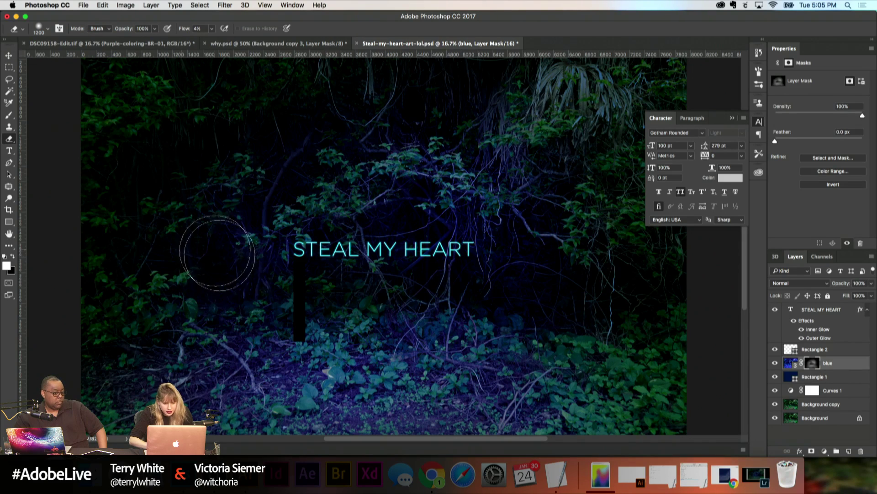
{"action": "key", "text": "x"}
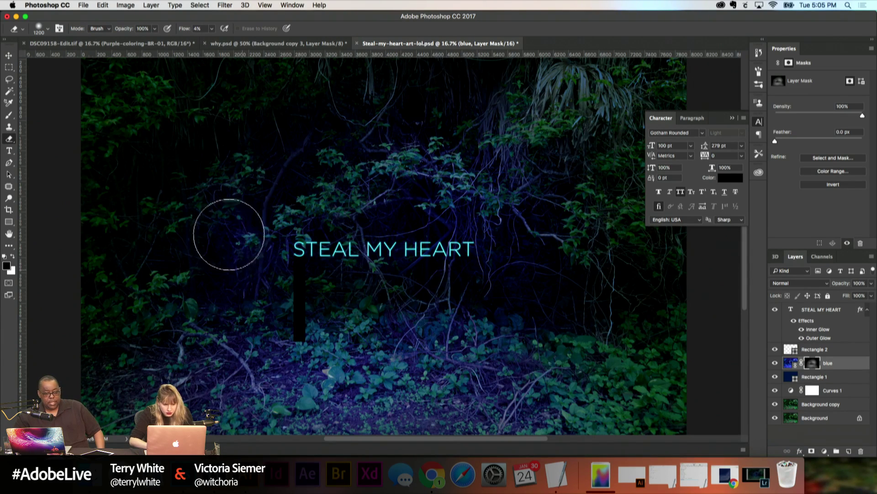
{"action": "key", "text": "x"}
{"action": "key", "text": "x"}
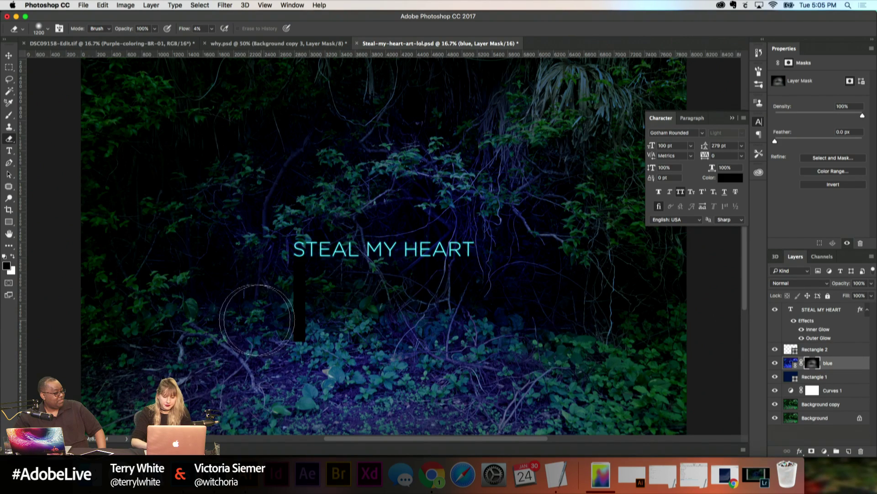
{"action": "key", "text": "x"}
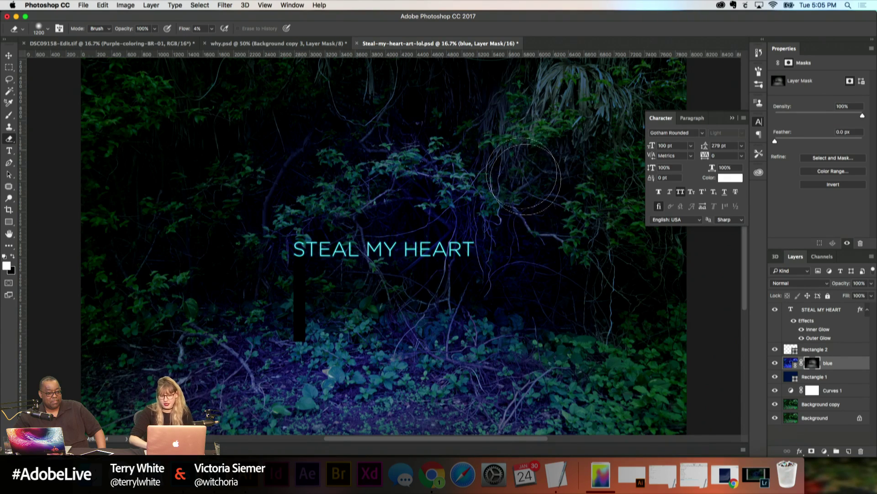
Step: Enlarge the Eraser to 1700 px and soften the outer blue glow on the blue layer's mask
{"action": "key", "text": "super+minus"}
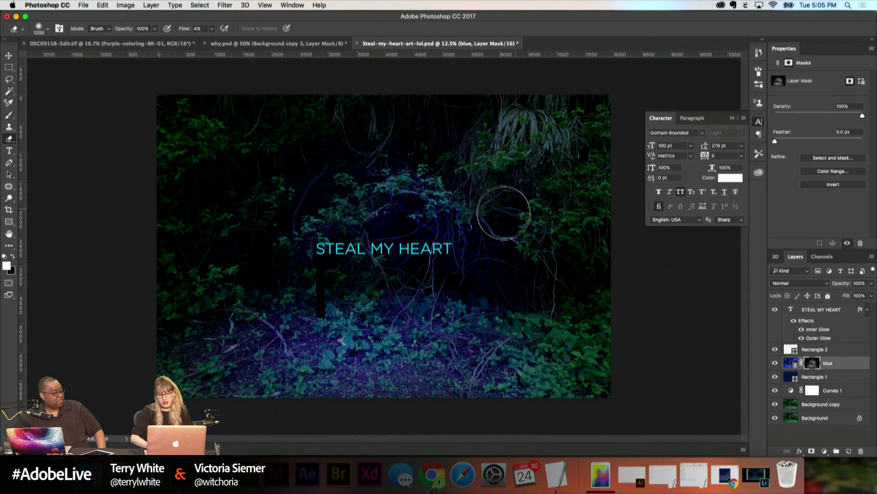
{"action": "key", "text": "bracketright"}
{"action": "key", "text": "bracketright"}
{"action": "key", "text": "bracketright"}
{"action": "key", "text": "bracketright"}
{"action": "key", "text": "bracketright"}
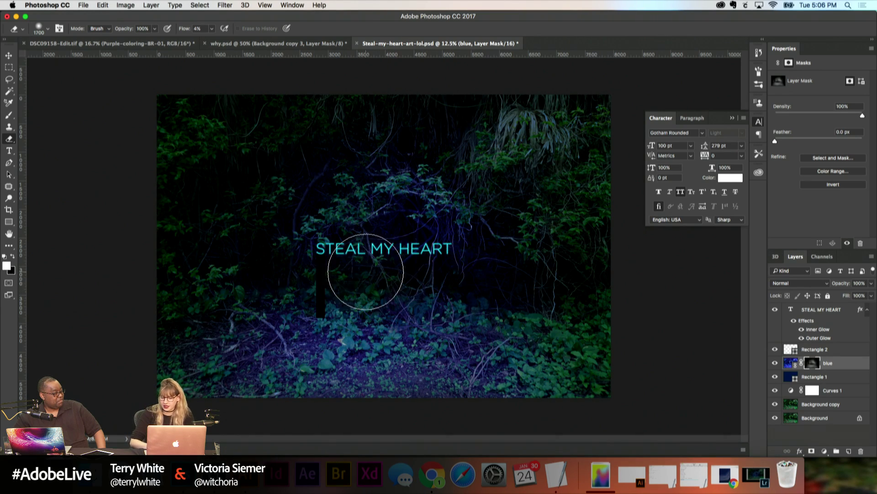
Step: Reduce the Eraser to 1000 px and fade the blue glow around the lettering and the branches above it
{"action": "key", "text": "super+equal"}
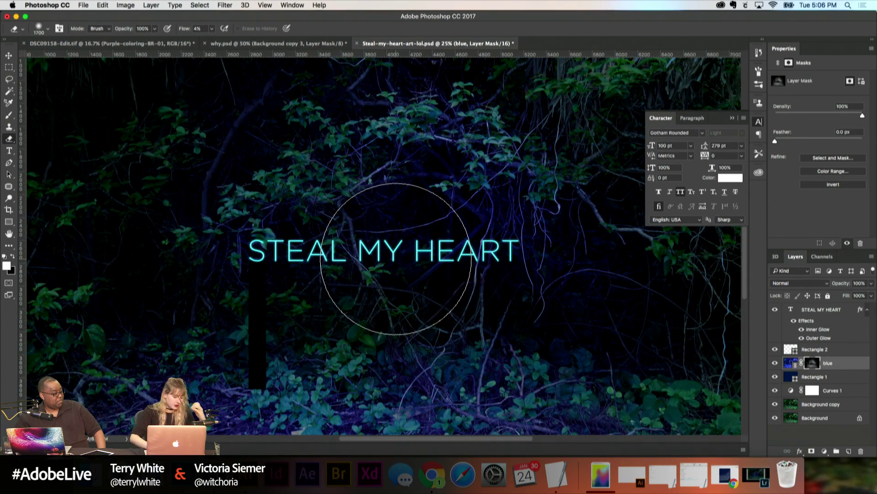
{"action": "key", "text": "bracketleft"}
{"action": "key", "text": "super+equal"}
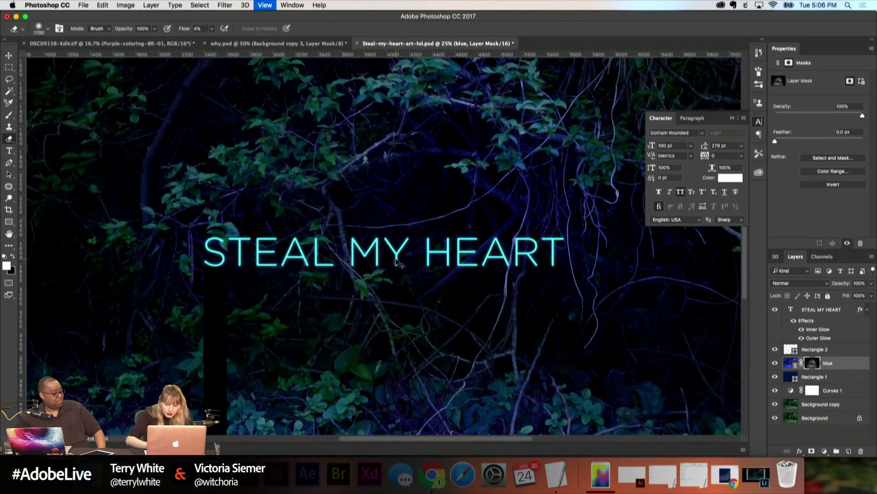
{"action": "key", "text": "bracketleft"}
{"action": "key", "text": "bracketleft"}
{"action": "key", "text": "bracketleft"}
{"action": "key", "text": "bracketleft"}
{"action": "key", "text": "bracketleft"}
{"action": "key", "text": "bracketleft"}
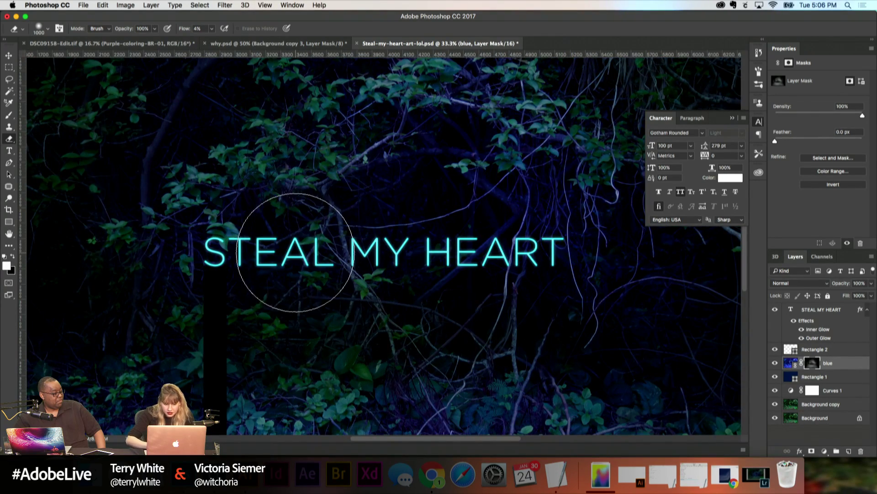
{"action": "key", "text": "super+minus"}
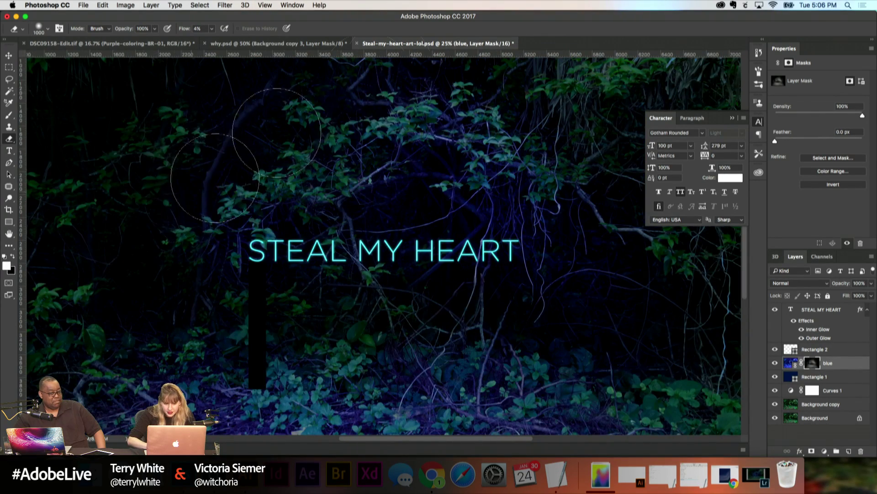
{"action": "scroll", "coordinate": [440, 94], "scroll_direction": "up", "scroll_amount": 3}
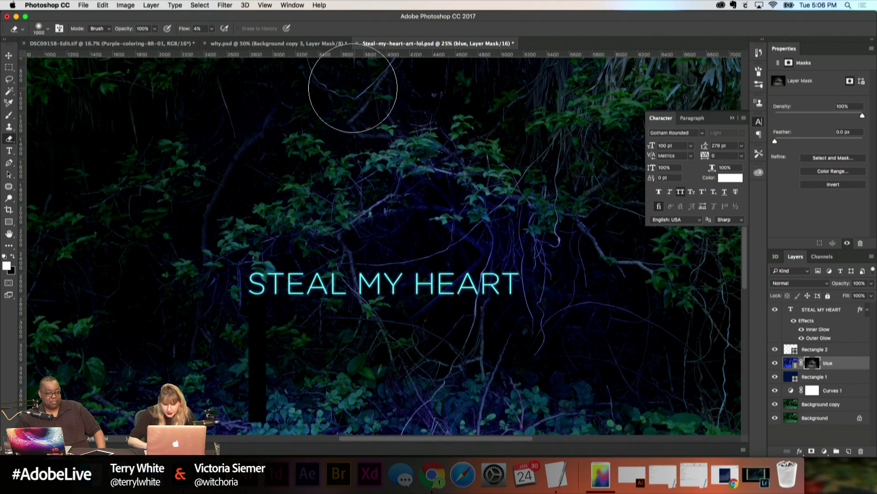
Step: Enlarge the Eraser to 1900 px and fade the blue glow along the lower edge of the forest floor
{"action": "scroll", "coordinate": [191, 175], "scroll_direction": "down", "scroll_amount": 15}
{"action": "scroll", "coordinate": [191, 174], "scroll_direction": "down", "scroll_amount": 4}
{"action": "key", "text": "super+minus"}
{"action": "key", "text": "bracketright"}
{"action": "key", "text": "bracketright"}
{"action": "key", "text": "bracketright"}
{"action": "key", "text": "bracketright"}
{"action": "key", "text": "bracketright"}
{"action": "key", "text": "bracketright"}
{"action": "key", "text": "bracketright"}
{"action": "key", "text": "bracketright"}
{"action": "key", "text": "bracketright"}
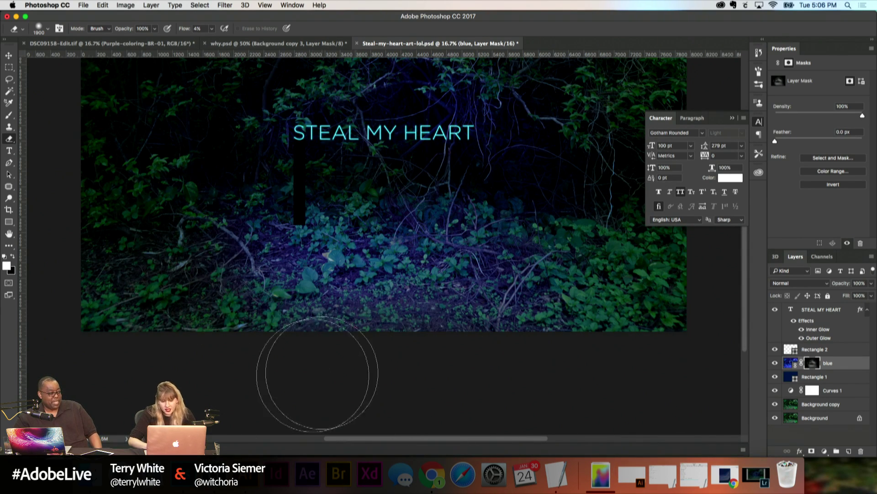
Step: Examine the glow's falloff on the forest floor and around the lettering at several magnifications
{"action": "key", "text": "super+equal"}
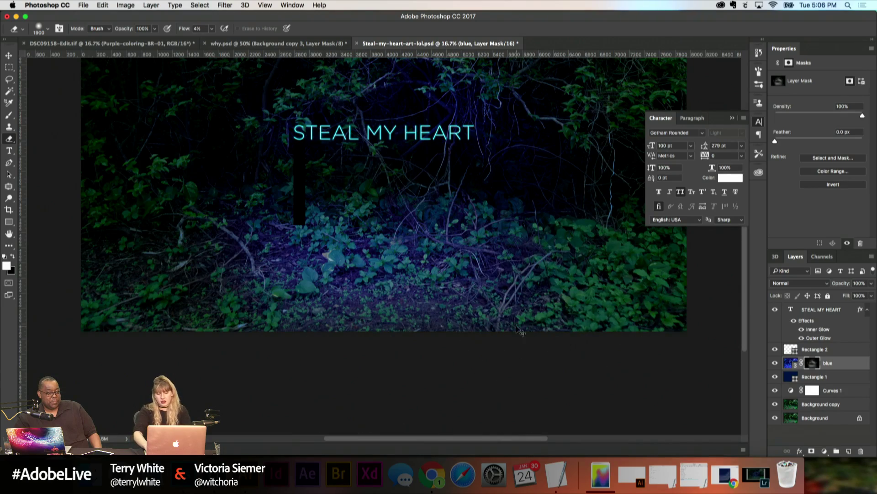
{"action": "key", "text": "super+equal"}
{"action": "key", "text": "super+minus"}
{"action": "key", "text": "super+minus"}
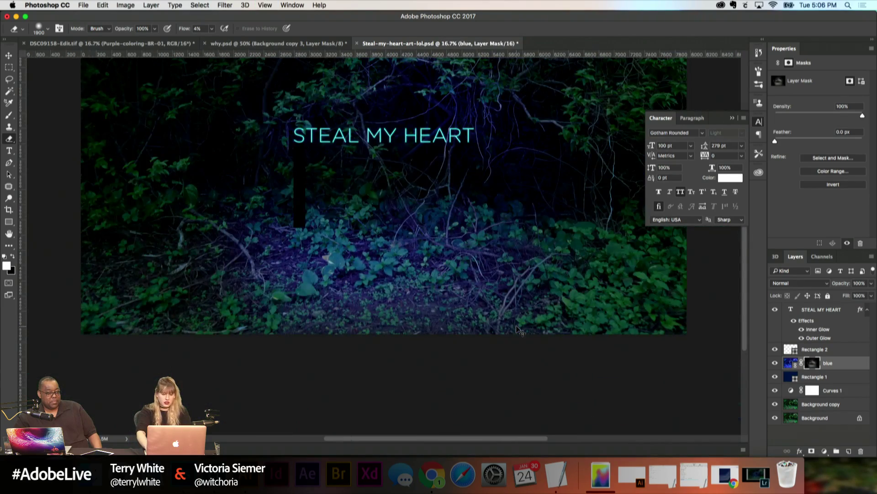
{"action": "key", "text": "super+equal"}
{"action": "key", "text": "super+equal"}
{"action": "key", "text": "super+minus"}
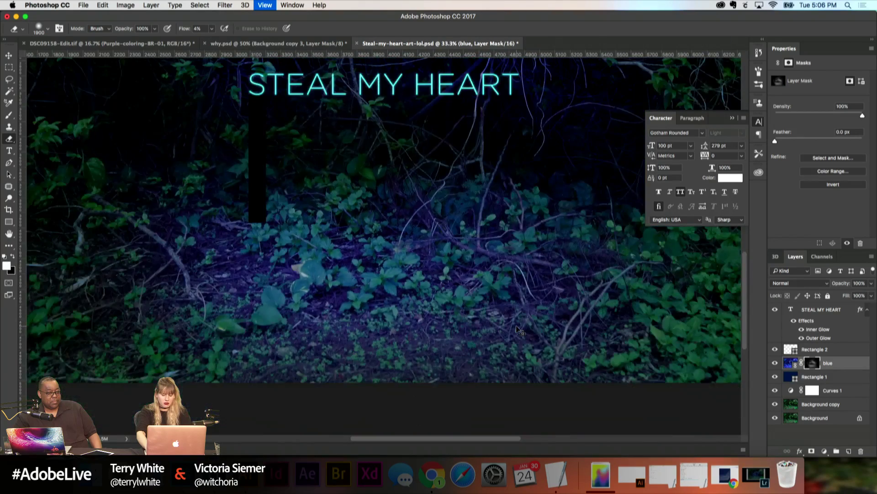
{"action": "key", "text": "super+minus"}
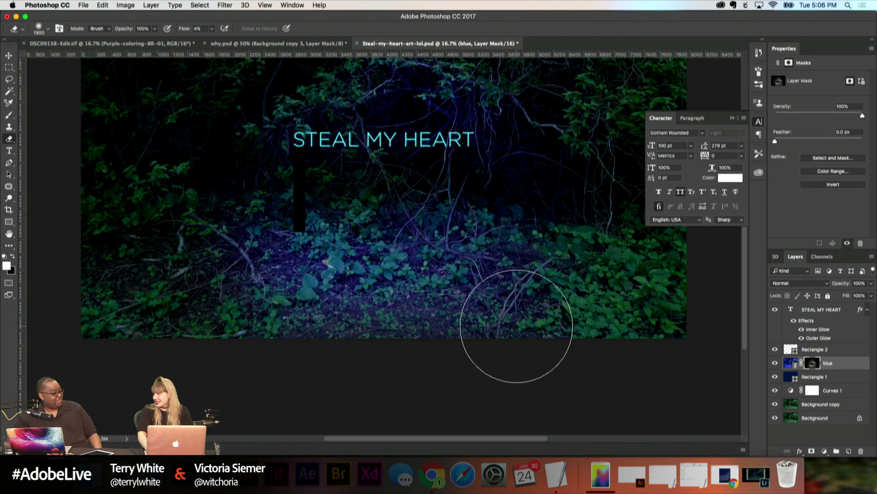
{"action": "key", "text": "super+minus"}
{"action": "key", "text": "super+equal"}
{"action": "key", "text": "super+equal"}
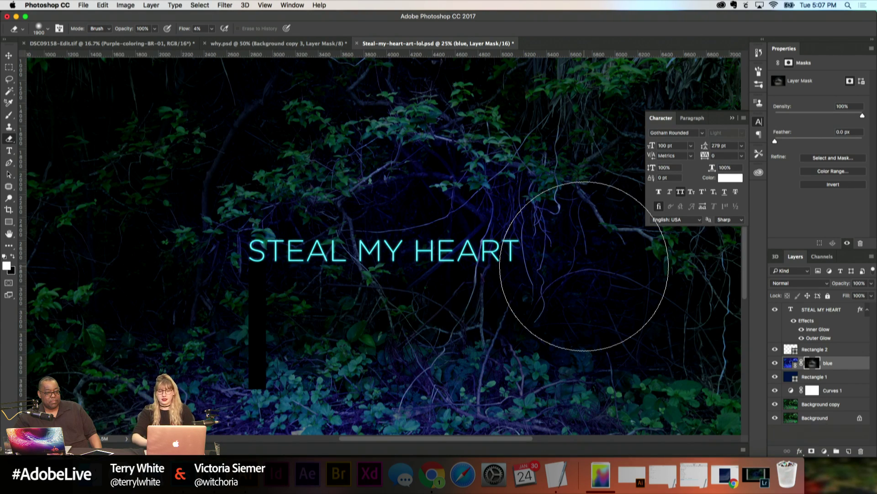
Step: Hide the Rectangle 2 layer that forms the black post
{"action": "key", "text": "super+h"}
{"action": "key", "text": "super+minus"}
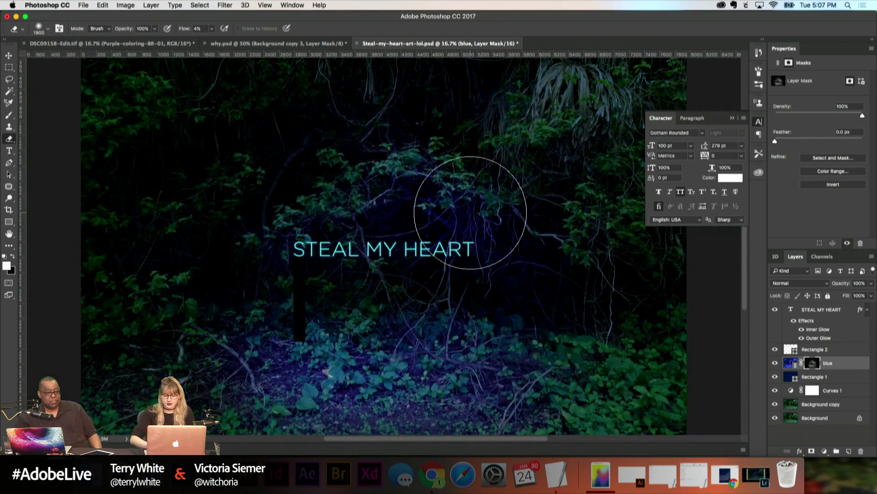
{"action": "left_click", "coordinate": [775, 350]}
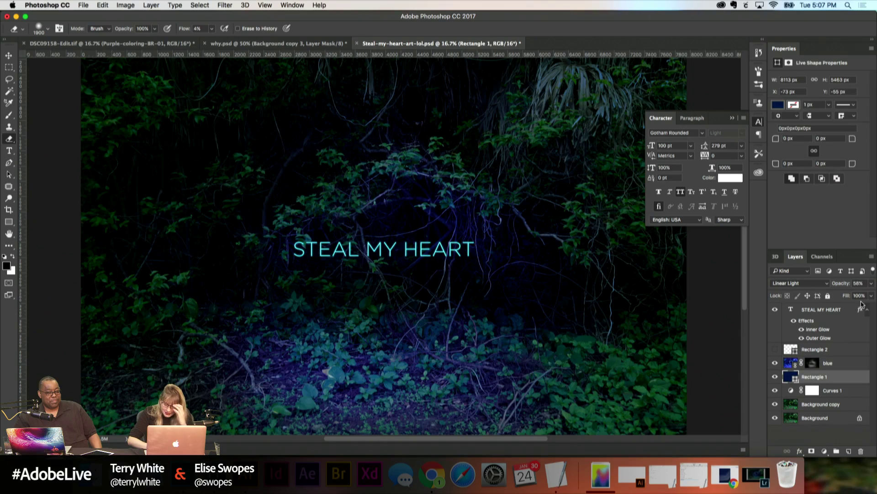
Step: Set the Eraser to 15% flow and 2200 px, and fade the blue layer's glow across the lower ground
{"action": "key", "text": "super+minus"}
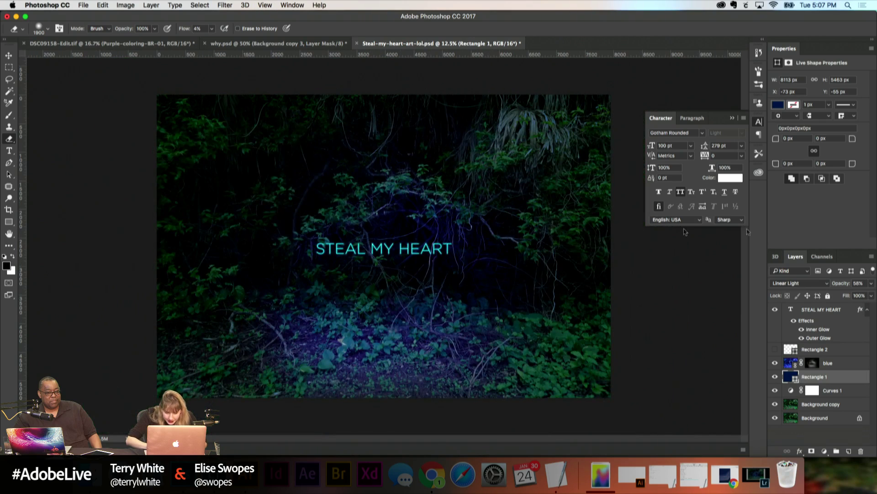
{"action": "left_click", "coordinate": [812, 363]}
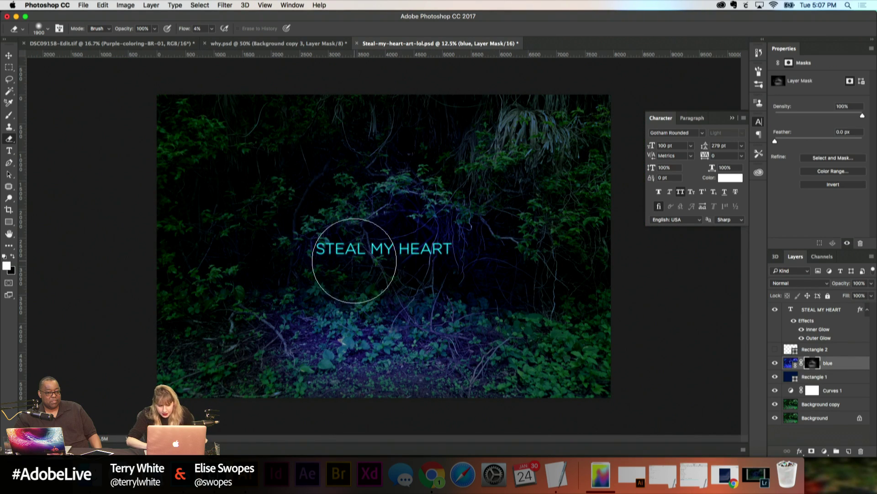
{"action": "left_click", "coordinate": [213, 29]}
{"action": "left_click_drag", "start_coordinate": [215, 41], "coordinate": [218, 41]}
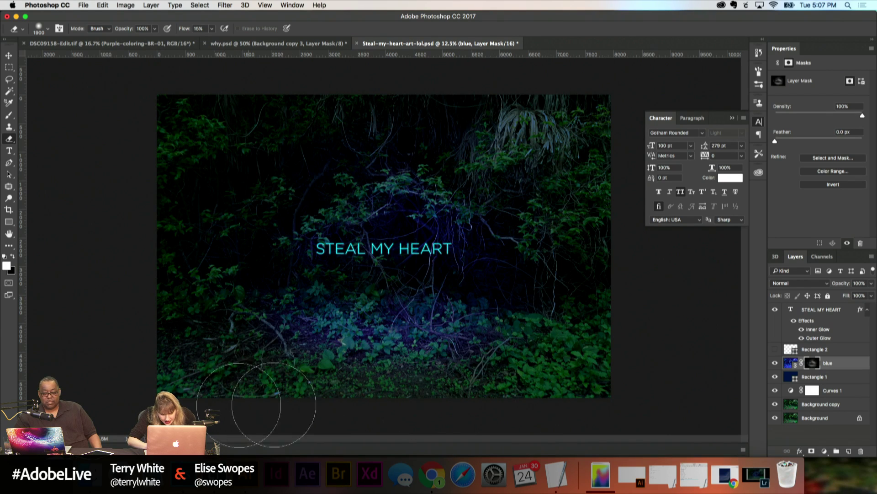
{"action": "key", "text": "bracketright"}
{"action": "key", "text": "bracketright"}
{"action": "key", "text": "bracketright"}
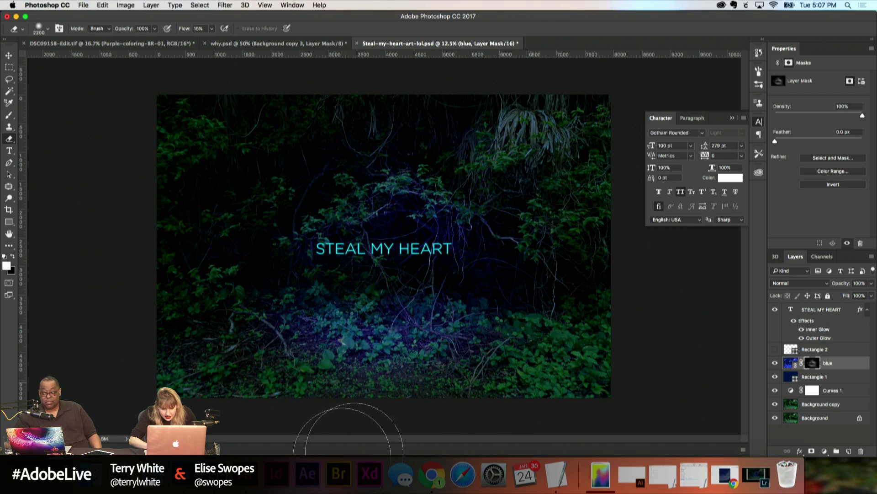
Step: Reduce the Eraser to 1700 px and fade the blue glow on the outer branches above and beside the lettering
{"action": "key", "text": "bracketleft"}
{"action": "key", "text": "bracketleft"}
{"action": "key", "text": "bracketleft"}
{"action": "key", "text": "bracketleft"}
{"action": "key", "text": "bracketleft"}
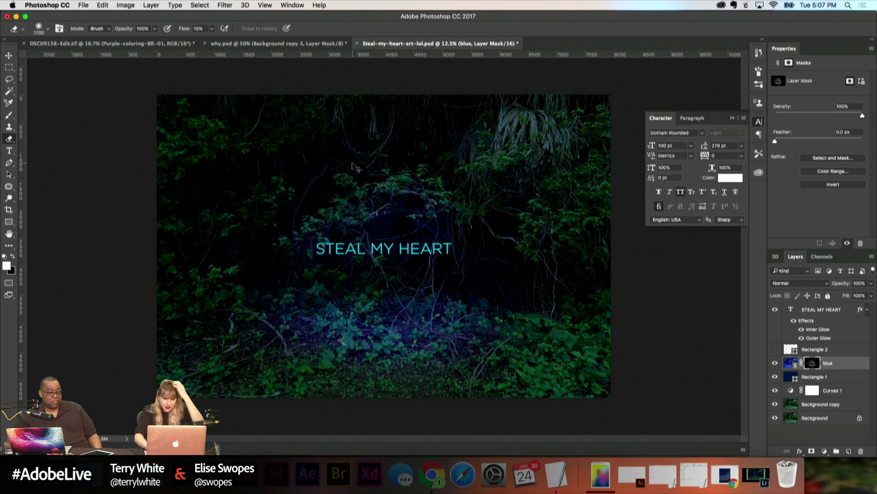
Step: Compare the whole scene with the blue glow layer hidden and shown
{"action": "key", "text": "super+minus"}
{"action": "left_click", "coordinate": [775, 364]}
{"action": "left_click", "coordinate": [775, 363]}
{"action": "left_click", "coordinate": [775, 363]}
{"action": "left_click", "coordinate": [775, 364]}
{"action": "left_click", "coordinate": [775, 364]}
{"action": "left_click", "coordinate": [775, 364]}
{"action": "left_click", "coordinate": [775, 364]}
{"action": "left_click", "coordinate": [775, 364]}
{"action": "left_click", "coordinate": [775, 364]}
{"action": "left_click", "coordinate": [775, 364]}
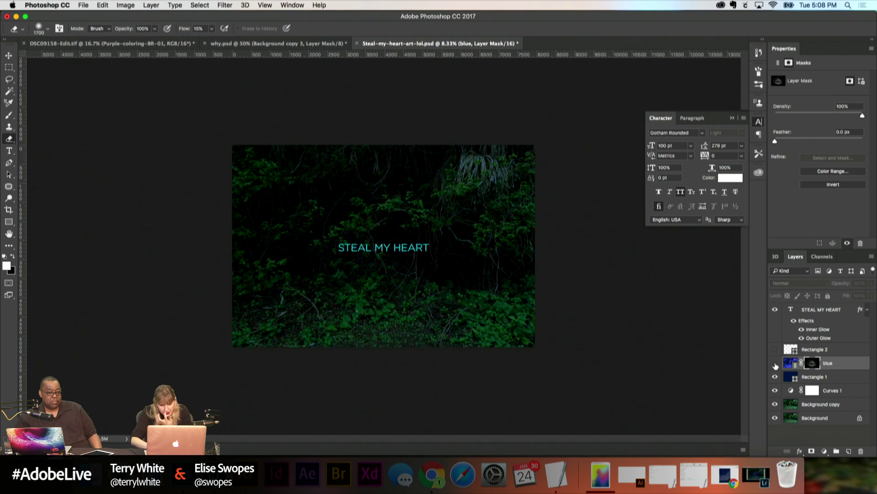
{"action": "left_click", "coordinate": [775, 364]}
{"action": "left_click", "coordinate": [775, 364]}
{"action": "left_click", "coordinate": [775, 364]}
{"action": "left_click", "coordinate": [775, 364]}
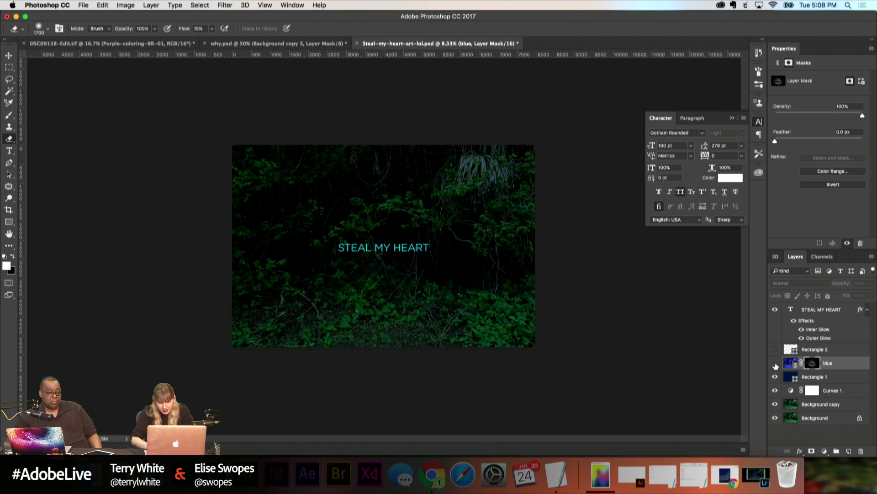
{"action": "left_click", "coordinate": [775, 363]}
{"action": "left_click", "coordinate": [775, 364]}
{"action": "left_click", "coordinate": [775, 364]}
{"action": "left_click", "coordinate": [775, 364]}
{"action": "left_click", "coordinate": [775, 364]}
{"action": "left_click", "coordinate": [775, 364]}
{"action": "left_click", "coordinate": [775, 364]}
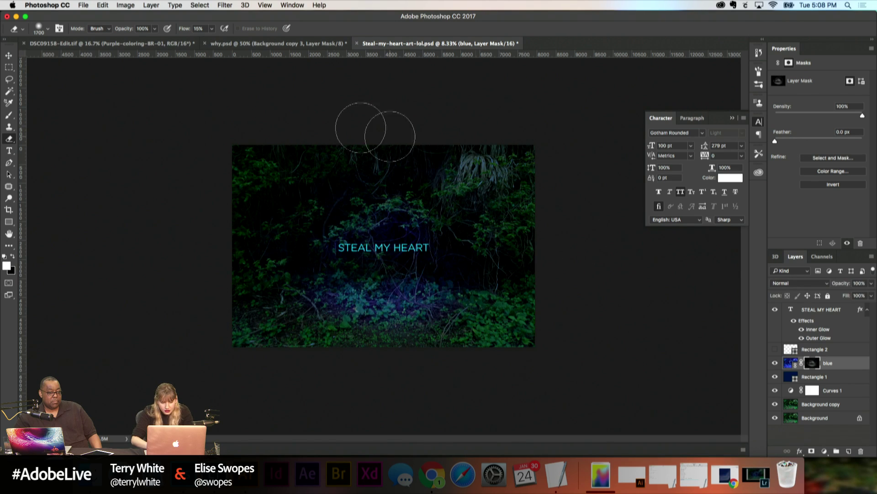
Step: Lower the STEAL MY HEART text straight down to Y 2674 px and compare the scene with it hidden and shown
{"action": "left_click", "coordinate": [9, 55]}
{"action": "left_click_drag", "start_coordinate": [413, 250], "coordinate": [413, 254]}
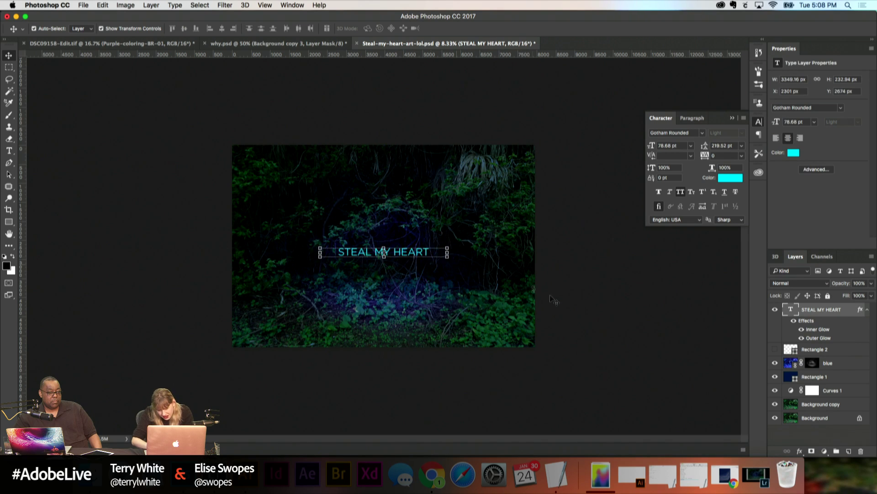
{"action": "left_click", "coordinate": [774, 310]}
{"action": "left_click", "coordinate": [774, 311]}
{"action": "left_click", "coordinate": [774, 310]}
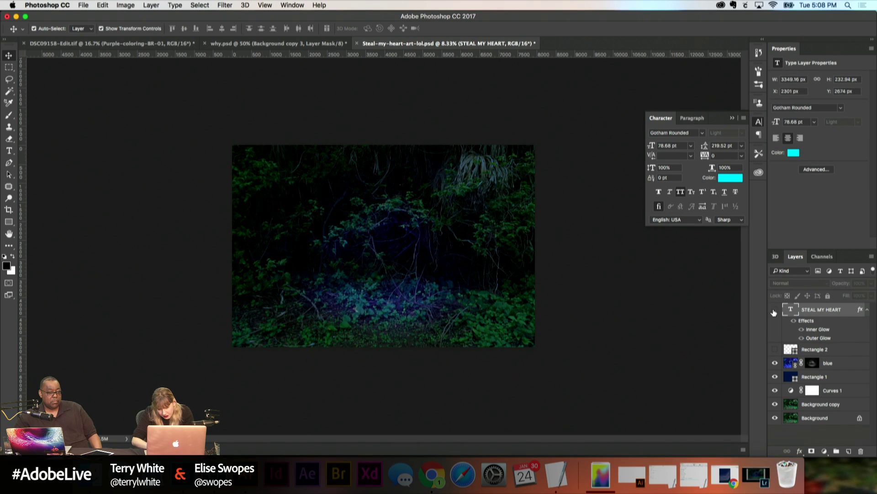
{"action": "left_click", "coordinate": [774, 310]}
Step: Check the blue glow layer against the repositioned text by hiding and showing it, leaving it shown
{"action": "left_click", "coordinate": [775, 364]}
{"action": "left_click", "coordinate": [774, 364]}
{"action": "left_click", "coordinate": [774, 364]}
{"action": "left_click", "coordinate": [774, 364]}
{"action": "key", "text": "super+plus"}
{"action": "key", "text": "super+plus"}
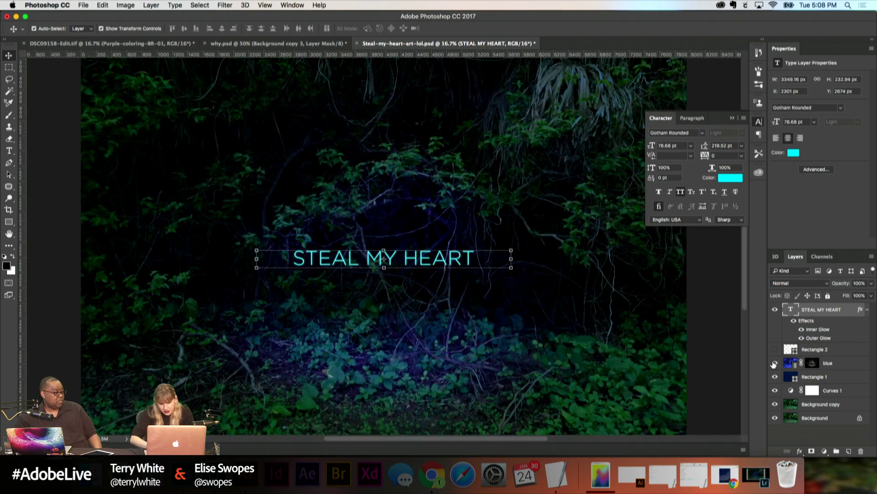
{"action": "left_click", "coordinate": [775, 364]}
{"action": "left_click", "coordinate": [774, 364]}
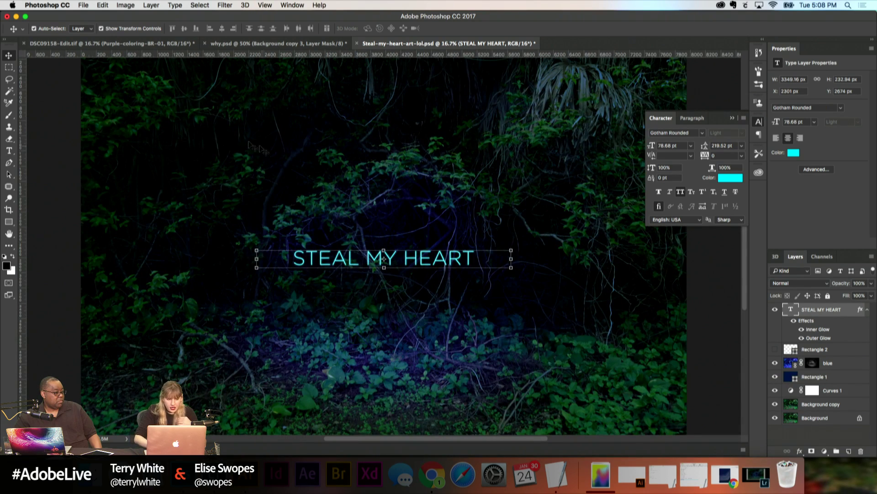
{"action": "left_click", "coordinate": [8, 67]}
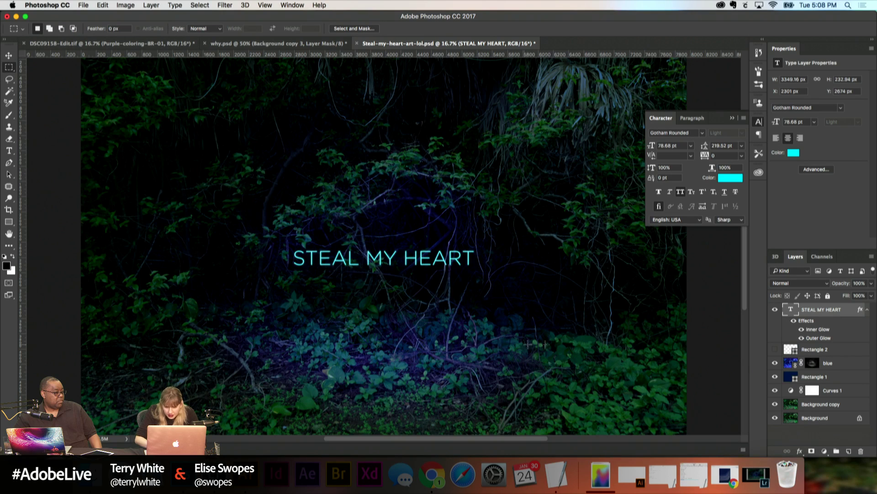
{"action": "left_click", "coordinate": [775, 364]}
{"action": "left_click", "coordinate": [775, 363]}
{"action": "left_click", "coordinate": [776, 363]}
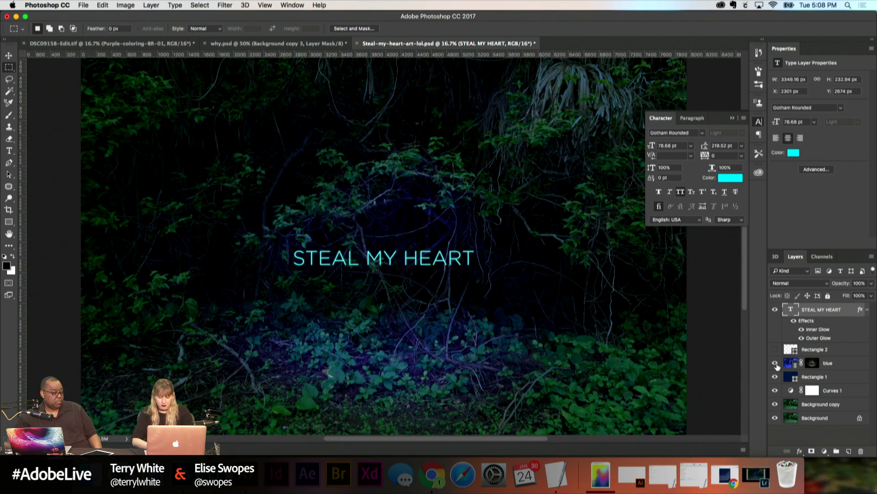
{"action": "left_click", "coordinate": [776, 364]}
{"action": "left_click", "coordinate": [776, 363]}
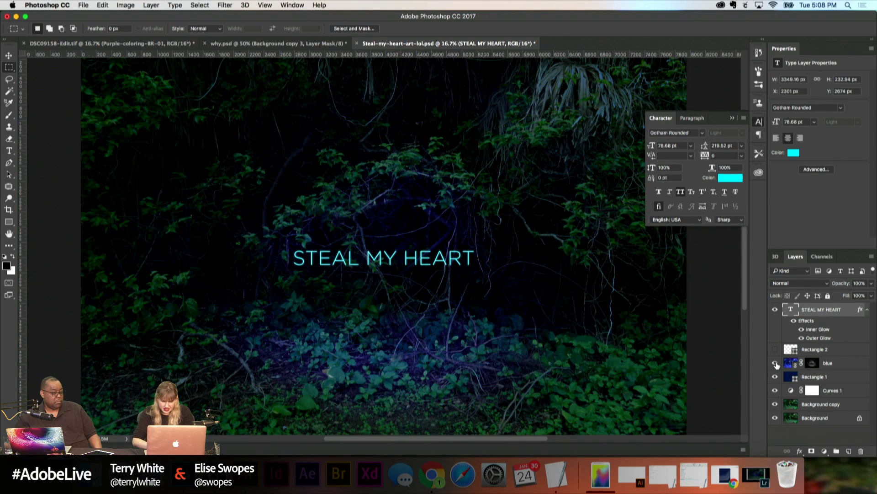
Step: Hide and show the blue glow layer again to judge its effect on the branches and ground foliage
{"action": "left_click", "coordinate": [776, 364]}
{"action": "left_click", "coordinate": [775, 363]}
{"action": "left_click", "coordinate": [776, 364]}
{"action": "left_click", "coordinate": [775, 363]}
{"action": "left_click", "coordinate": [776, 363]}
Step: Raise the Rectangle 1 layer's opacity to 66% and compare the scene with the blue layer hidden and shown
{"action": "left_click", "coordinate": [833, 377]}
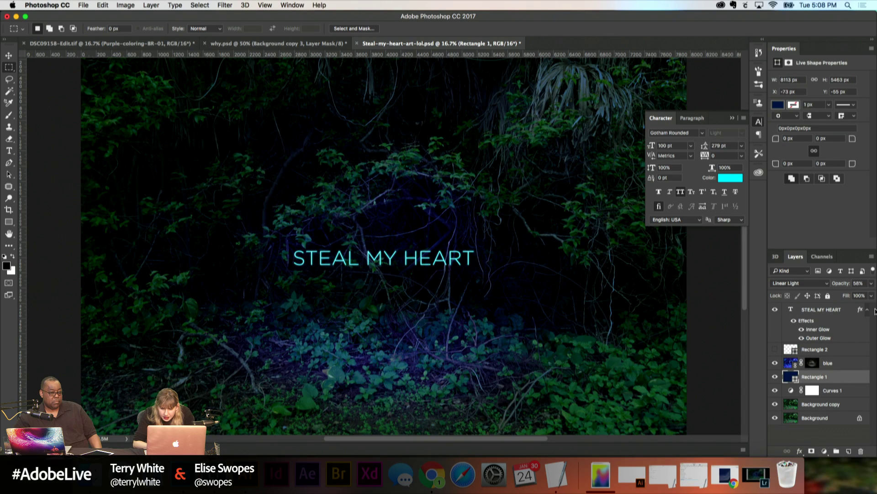
{"action": "left_click", "coordinate": [871, 283]}
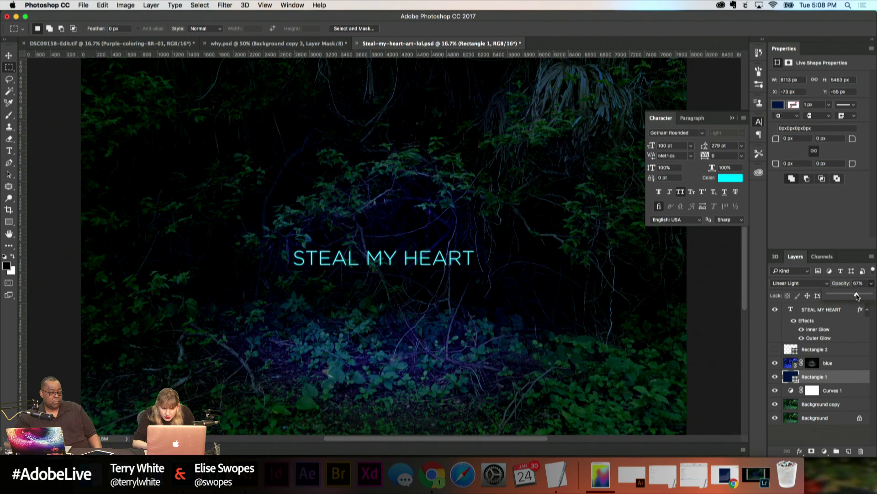
{"action": "left_click", "coordinate": [775, 363]}
{"action": "left_click", "coordinate": [775, 362]}
{"action": "left_click", "coordinate": [776, 362]}
{"action": "left_click", "coordinate": [775, 363]}
{"action": "left_click", "coordinate": [775, 363]}
{"action": "left_click", "coordinate": [775, 363]}
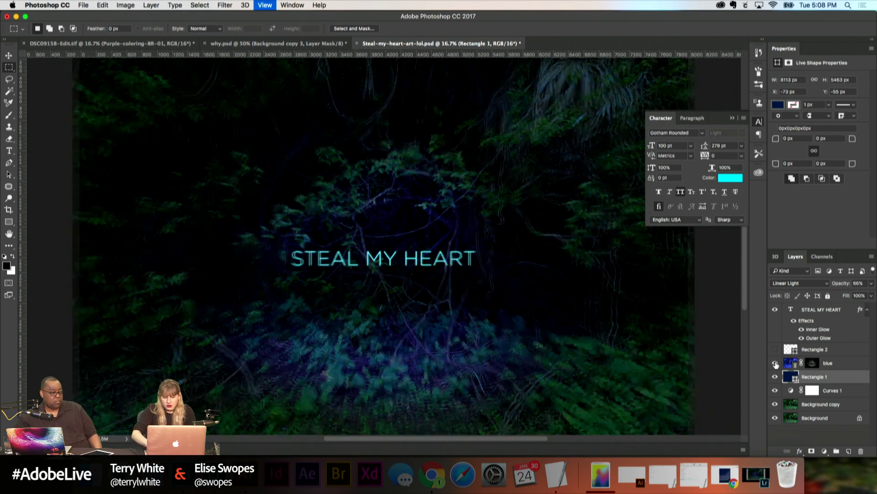
Step: Add a layer mask to the STEAL MY HEART text layer
{"action": "key", "text": "super+equal"}
{"action": "key", "text": "super+equal"}
{"action": "key", "text": "super+equal"}
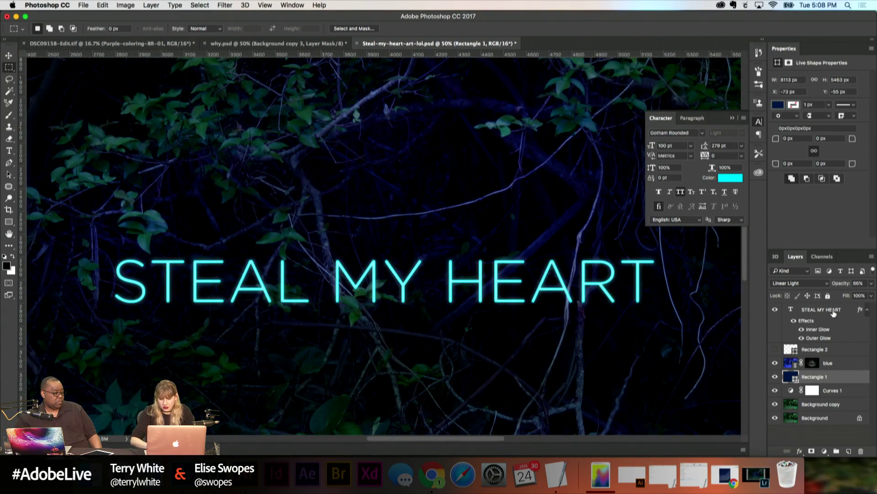
{"action": "left_click", "coordinate": [831, 310]}
{"action": "scroll", "coordinate": [529, 328], "scroll_direction": "right", "scroll_amount": 3}
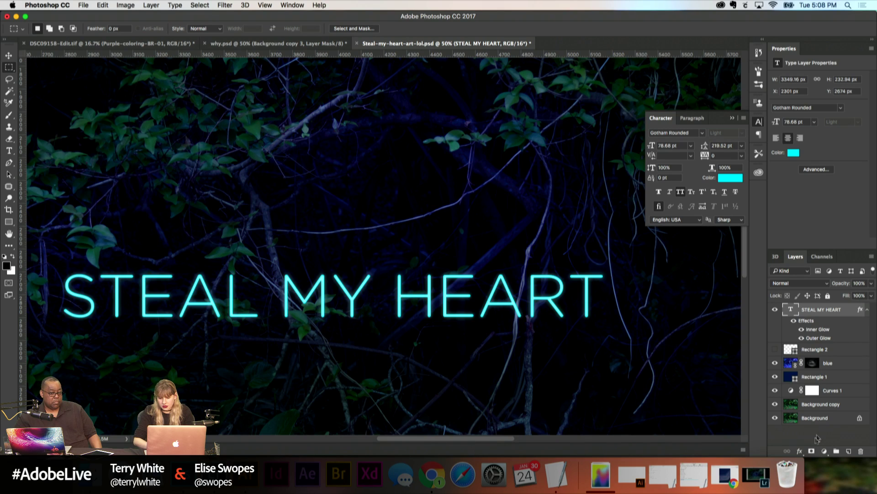
{"action": "left_click", "coordinate": [811, 451]}
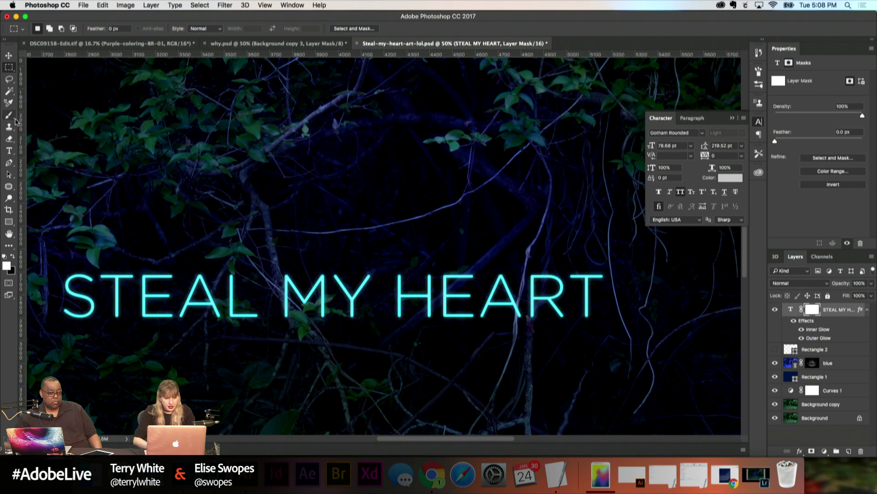
Step: Set the Eraser to 15 px with 90% hardness for detailed work on the text mask
{"action": "left_click", "coordinate": [8, 139]}
{"action": "key", "text": "bracketleft"}
{"action": "key", "text": "bracketleft"}
{"action": "key", "text": "bracketleft"}
{"action": "key", "text": "bracketleft"}
{"action": "key", "text": "bracketleft"}
{"action": "key", "text": "bracketleft"}
{"action": "key", "text": "bracketleft"}
{"action": "key", "text": "bracketleft"}
{"action": "key", "text": "bracketleft"}
{"action": "key", "text": "bracketleft"}
{"action": "key", "text": "bracketleft"}
{"action": "key", "text": "bracketleft"}
{"action": "key", "text": "bracketleft"}
{"action": "key", "text": "bracketleft"}
{"action": "key", "text": "bracketleft"}
{"action": "key", "text": "bracketleft"}
{"action": "key", "text": "bracketleft"}
{"action": "key", "text": "bracketleft"}
{"action": "key", "text": "bracketleft"}
{"action": "key", "text": "bracketleft"}
{"action": "key", "text": "bracketleft"}
{"action": "key", "text": "bracketleft"}
{"action": "key", "text": "bracketleft"}
{"action": "key", "text": "bracketleft"}
{"action": "key", "text": "bracketleft"}
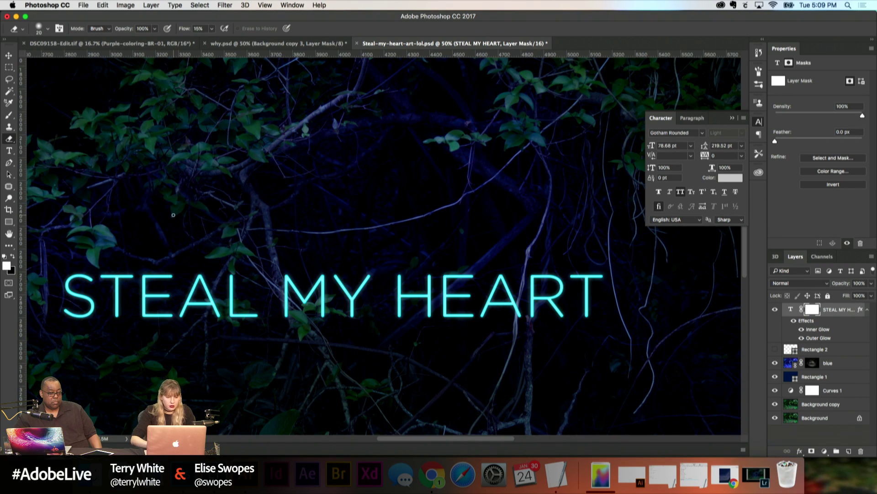
{"action": "left_click", "coordinate": [48, 28]}
{"action": "left_click_drag", "start_coordinate": [68, 80], "coordinate": [95, 79]}
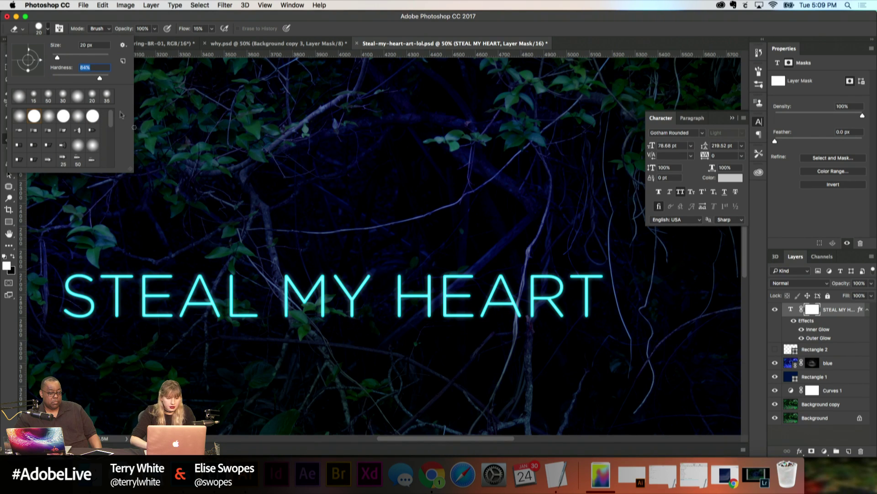
{"action": "left_click_drag", "start_coordinate": [94, 80], "coordinate": [102, 80]}
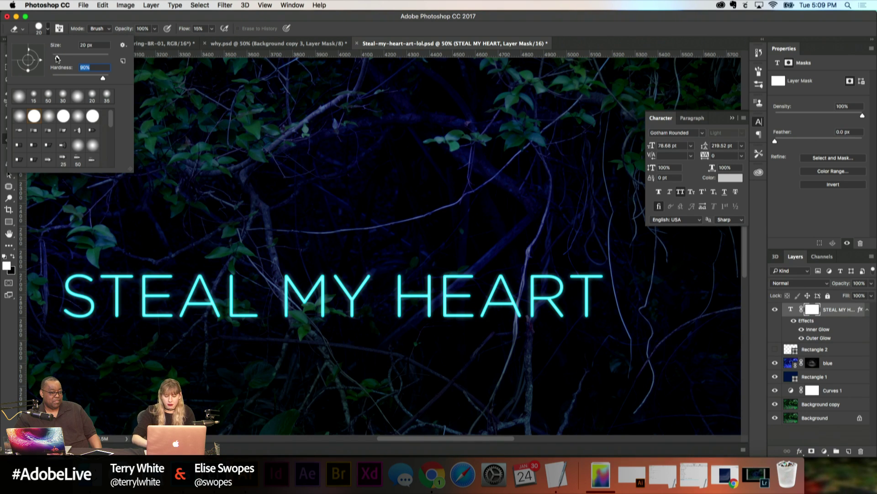
{"action": "key", "text": "super+equal"}
{"action": "key", "text": "Return"}
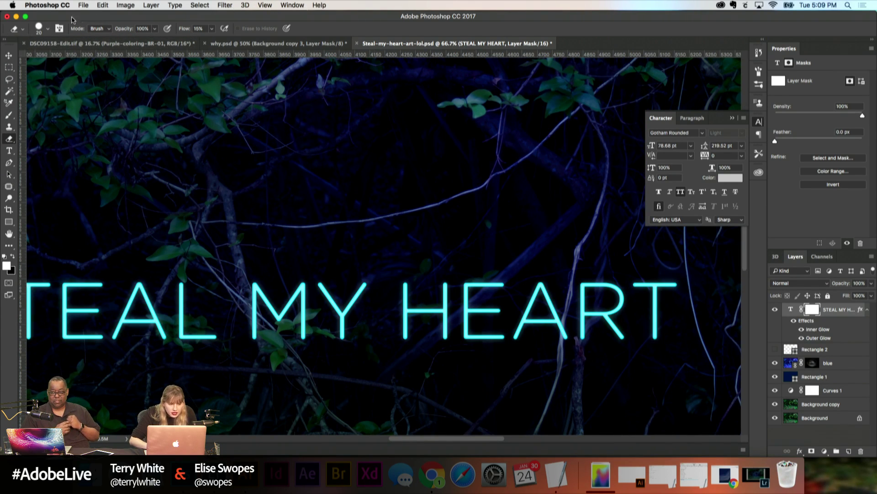
{"action": "key", "text": "bracketleft"}
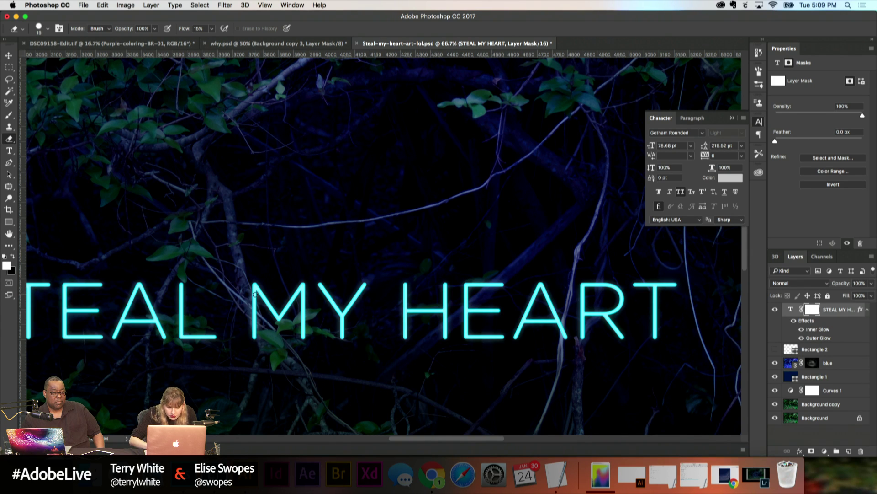
Step: Examine the STEAL MY HEART lettering for places where branches and leaves cross the letters
{"action": "key", "text": "super+equal"}
{"action": "key", "text": "super+equal"}
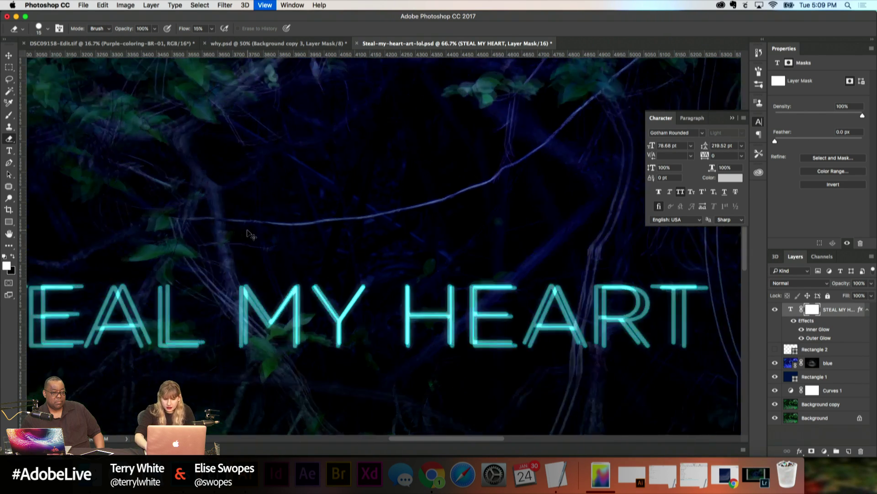
{"action": "scroll", "coordinate": [247, 230], "scroll_direction": "left", "scroll_amount": 10}
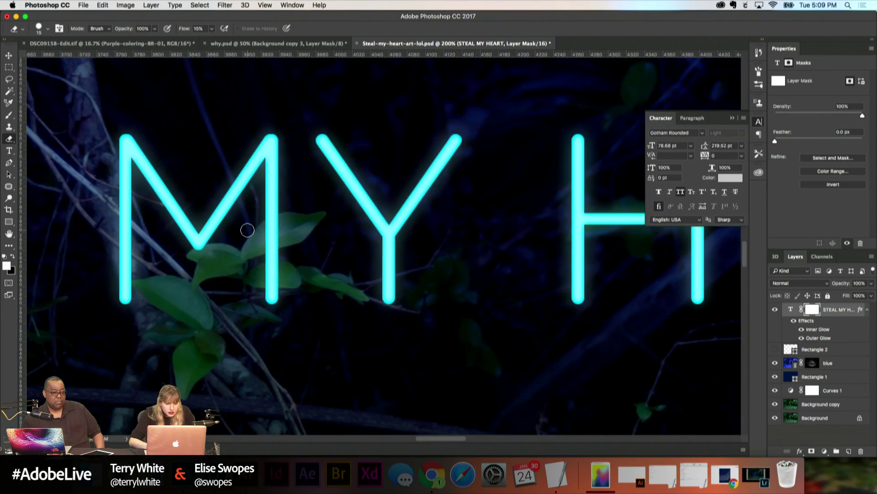
{"action": "key", "text": "super+minus"}
{"action": "key", "text": "super+minus"}
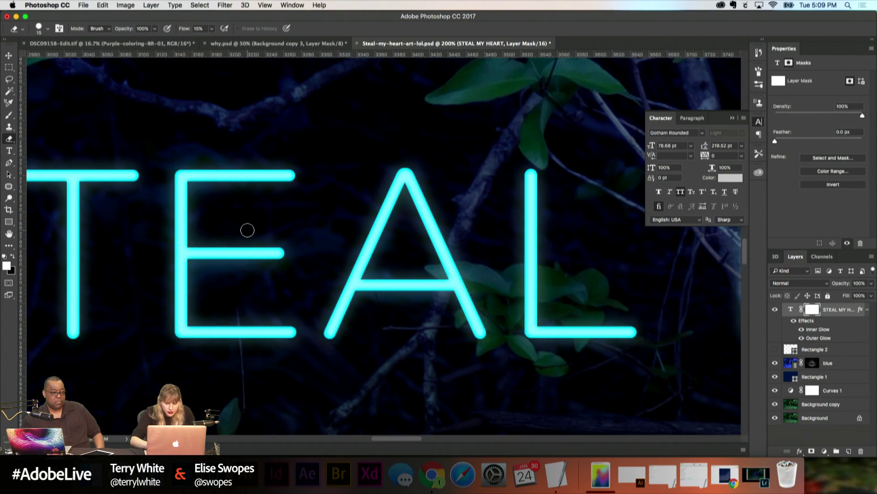
{"action": "scroll", "coordinate": [248, 229], "scroll_direction": "left", "scroll_amount": 3}
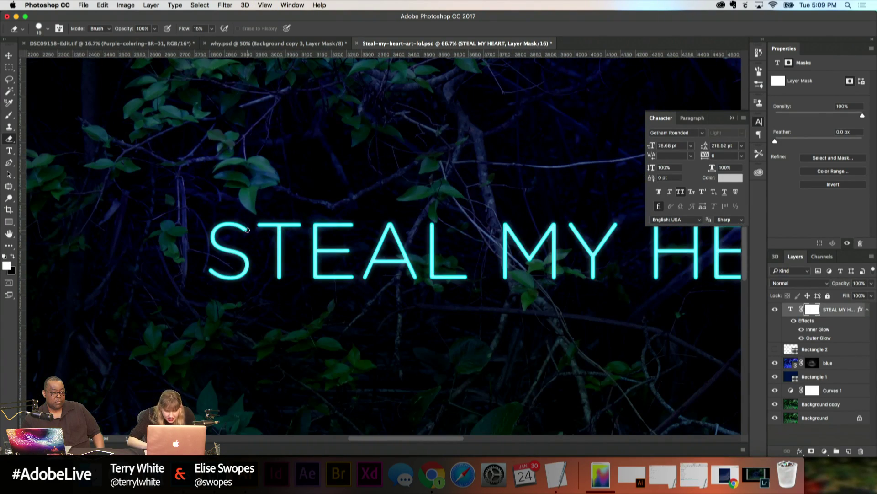
{"action": "scroll", "coordinate": [247, 230], "scroll_direction": "down", "scroll_amount": 3}
{"action": "key", "text": "super+minus"}
{"action": "key", "text": "super+minus"}
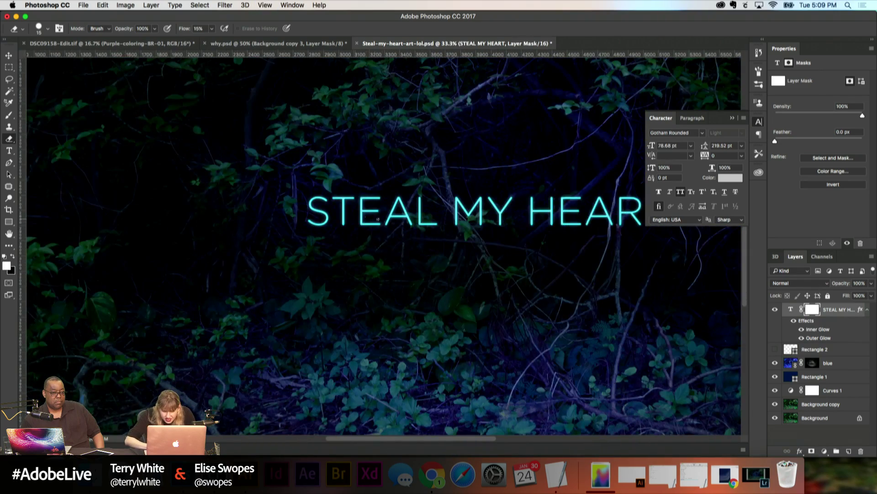
{"action": "scroll", "coordinate": [463, 235], "scroll_direction": "right", "scroll_amount": 8}
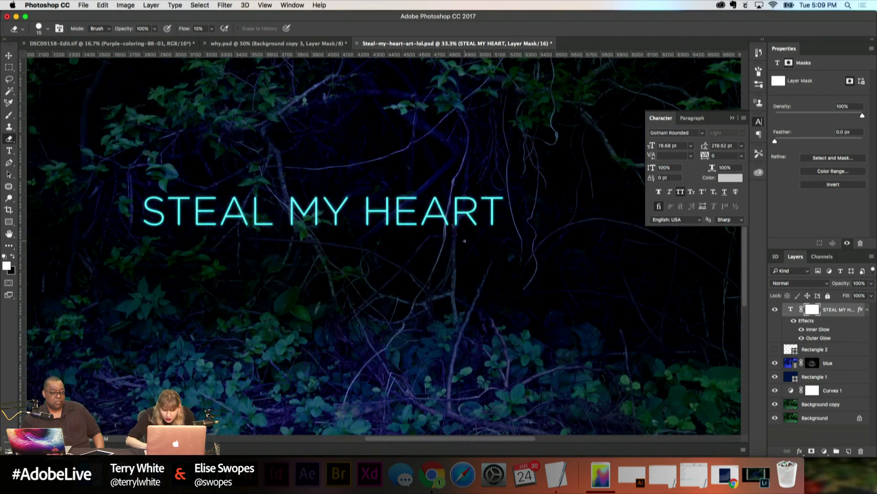
Step: Set the Eraser flow to 100% and mask out the A of HEART where the pale vine crosses its leg
{"action": "key", "text": "super+plus"}
{"action": "key", "text": "super+plus"}
{"action": "key", "text": "super+plus"}
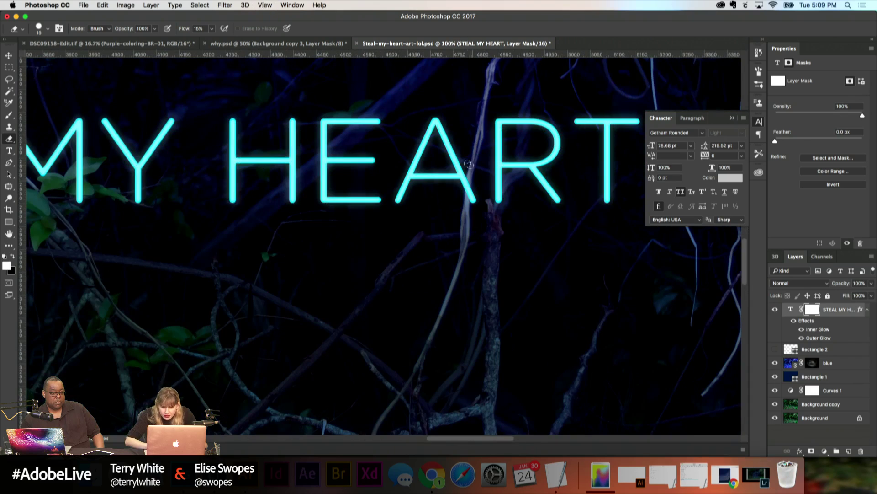
{"action": "key", "text": "super+plus"}
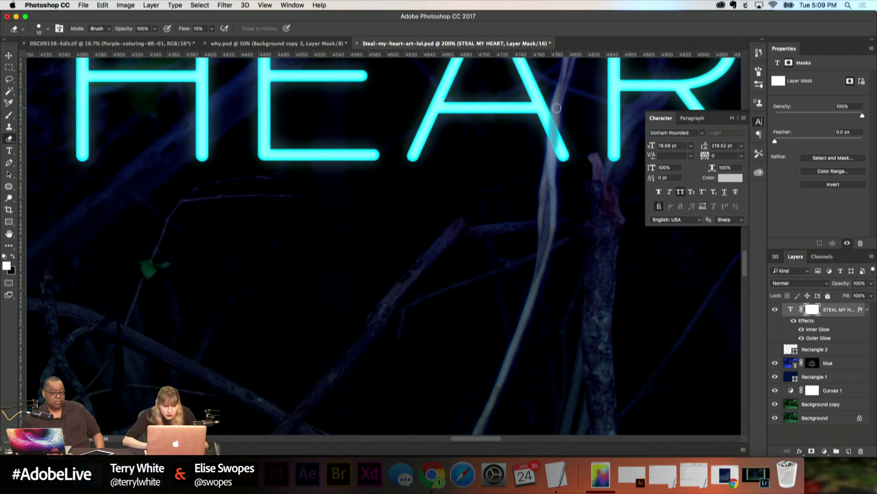
{"action": "left_click_drag", "start_coordinate": [211, 28], "coordinate": [336, 45]}
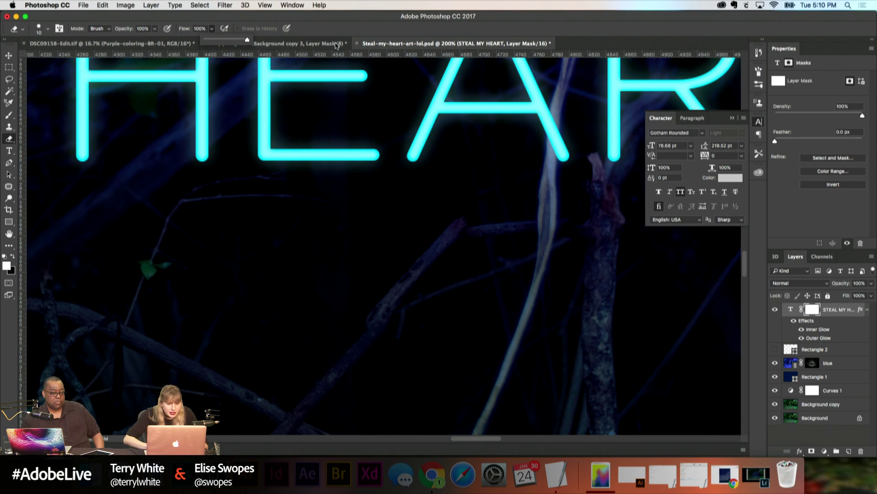
{"action": "mouse_move", "coordinate": [558, 112]}
{"action": "left_mouse_down"}
{"action": "mouse_move", "coordinate": [550, 153]}
{"action": "mouse_move", "coordinate": [556, 108]}
{"action": "mouse_move", "coordinate": [551, 161]}
{"action": "mouse_move", "coordinate": [553, 127]}
{"action": "left_mouse_up"}
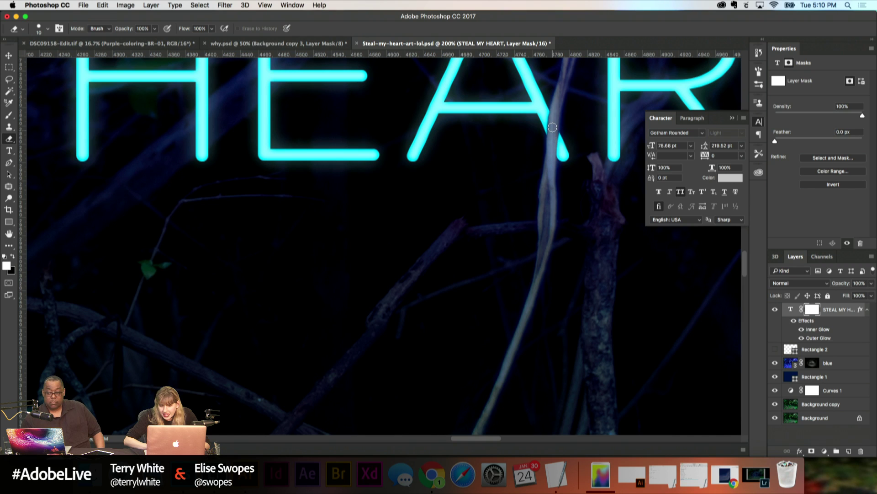
Step: Swap the foreground and background colors and touch up the mask edge beside the vine on the A of HEART
{"action": "key", "text": "x"}
{"action": "key", "text": "super+equal"}
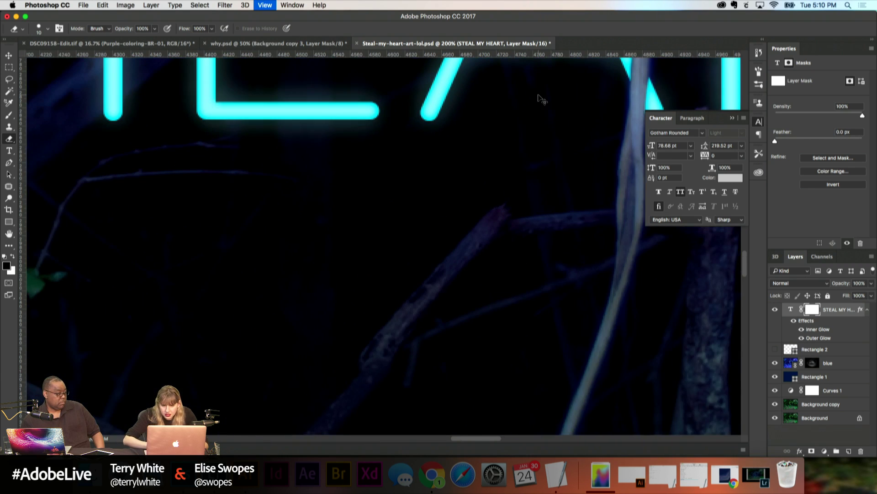
{"action": "mouse_move", "coordinate": [601, 109]}
{"action": "left_mouse_down"}
{"action": "mouse_move", "coordinate": [597, 136]}
{"action": "mouse_move", "coordinate": [600, 113]}
{"action": "mouse_move", "coordinate": [596, 149]}
{"action": "mouse_move", "coordinate": [630, 148]}
{"action": "left_mouse_up"}
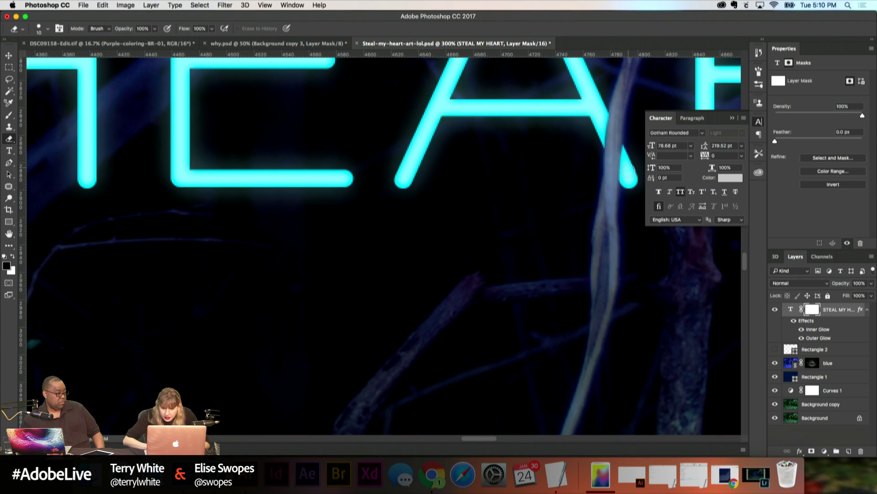
{"action": "key", "text": "super+1"}
{"action": "key", "text": "super+minus"}
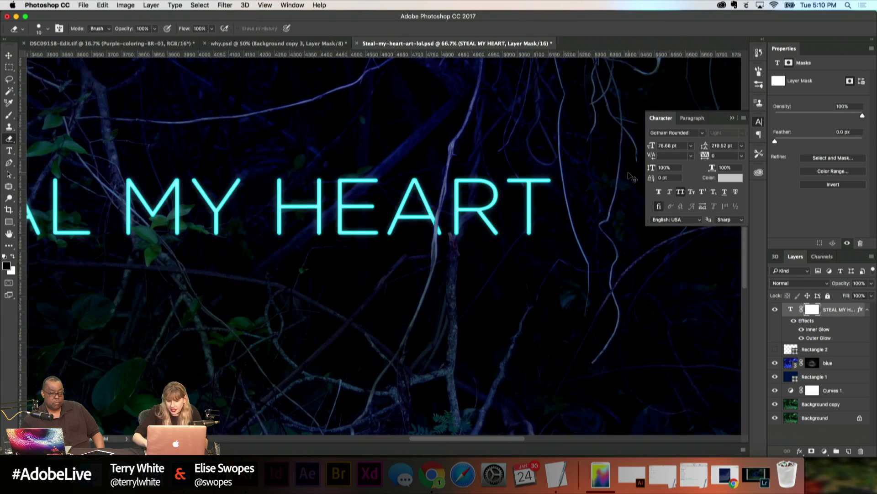
Step: Examine the leaves and branches that cross the word MY at close range
{"action": "scroll", "coordinate": [487, 102], "scroll_direction": "left", "scroll_amount": 6}
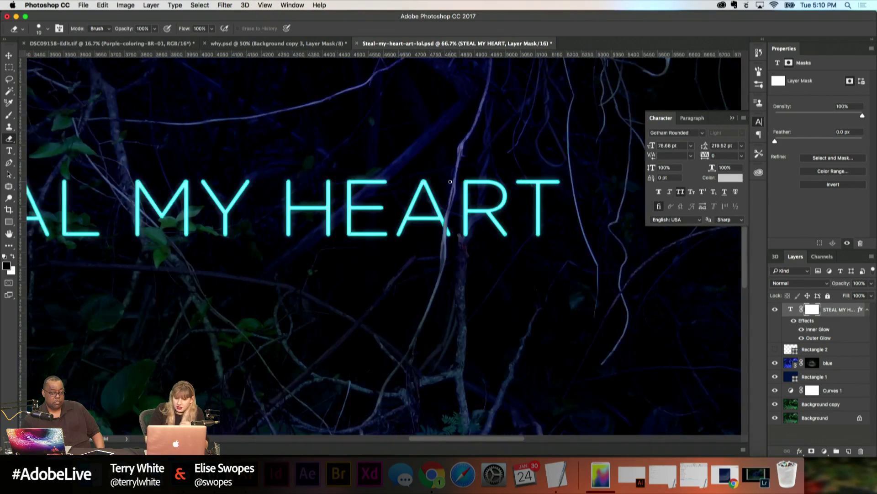
{"action": "scroll", "coordinate": [450, 181], "scroll_direction": "left", "scroll_amount": 2}
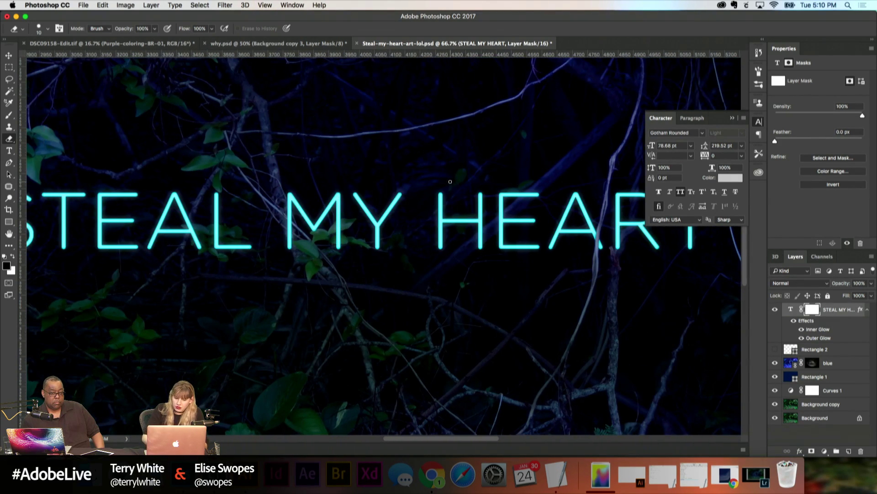
{"action": "key", "text": "super+equal"}
{"action": "key", "text": "super+equal"}
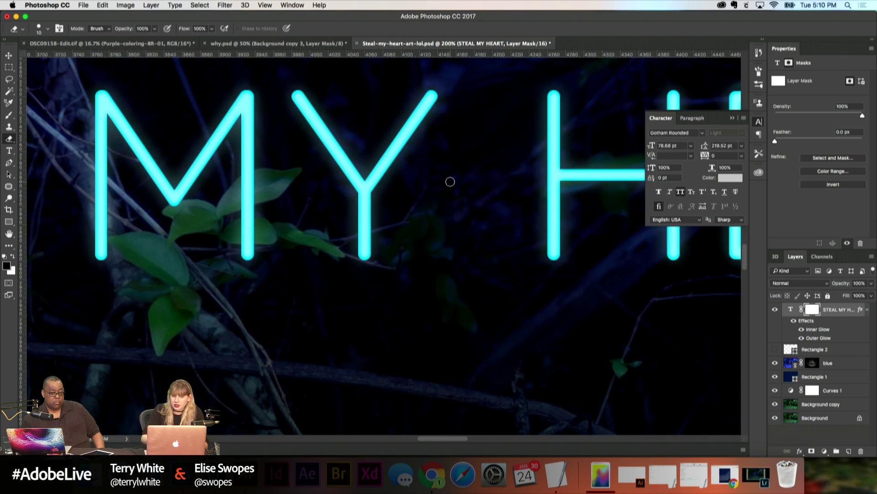
{"action": "scroll", "coordinate": [450, 182], "scroll_direction": "left", "scroll_amount": 1}
{"action": "scroll", "coordinate": [450, 182], "scroll_direction": "left", "scroll_amount": 5}
{"action": "key", "text": "super+minus"}
{"action": "key", "text": "super+minus"}
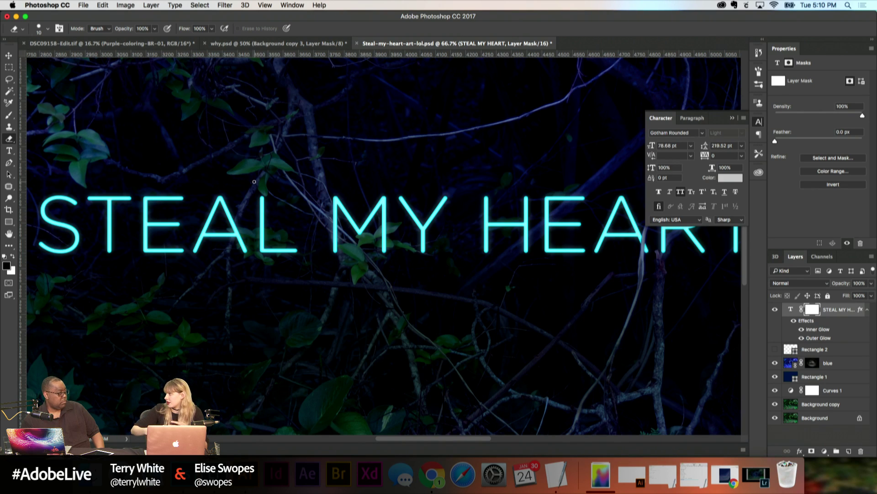
{"action": "key", "text": "super+minus"}
{"action": "key", "text": "super+equal"}
{"action": "key", "text": "super+equal"}
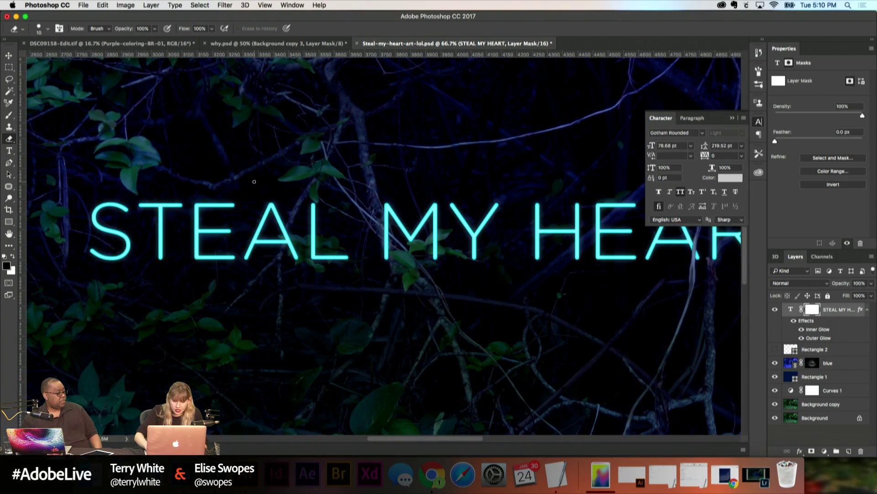
{"action": "key", "text": "super+equal"}
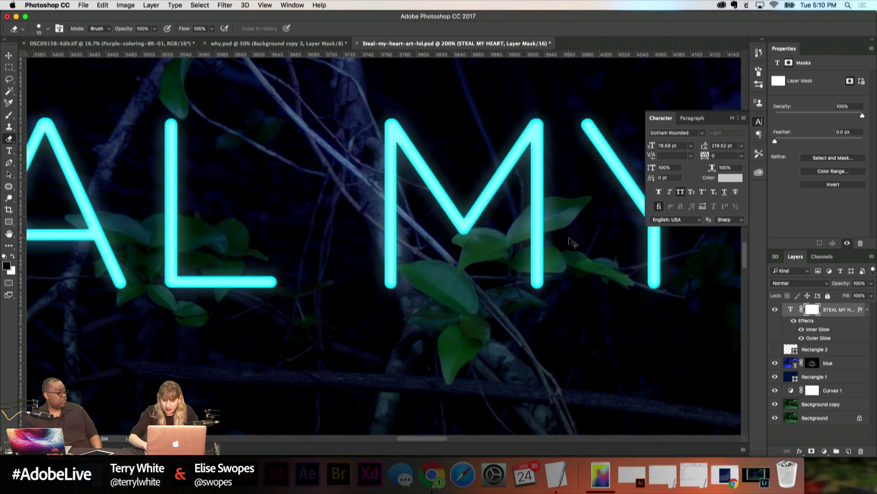
{"action": "key", "text": "super+equal"}
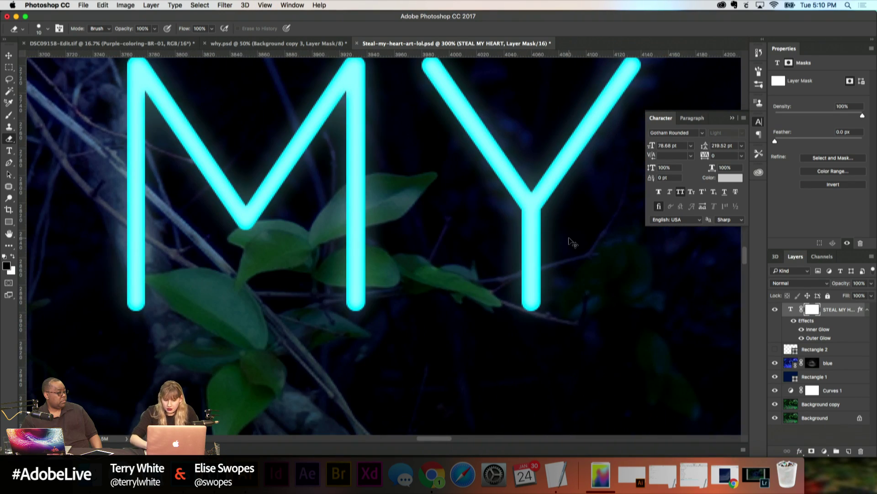
Step: Review the whole lettering again and inspect the leaves and twigs around the A and L of STEAL
{"action": "key", "text": "super+minus"}
{"action": "key", "text": "super+minus"}
{"action": "key", "text": "super+minus"}
{"action": "key", "text": "super+minus"}
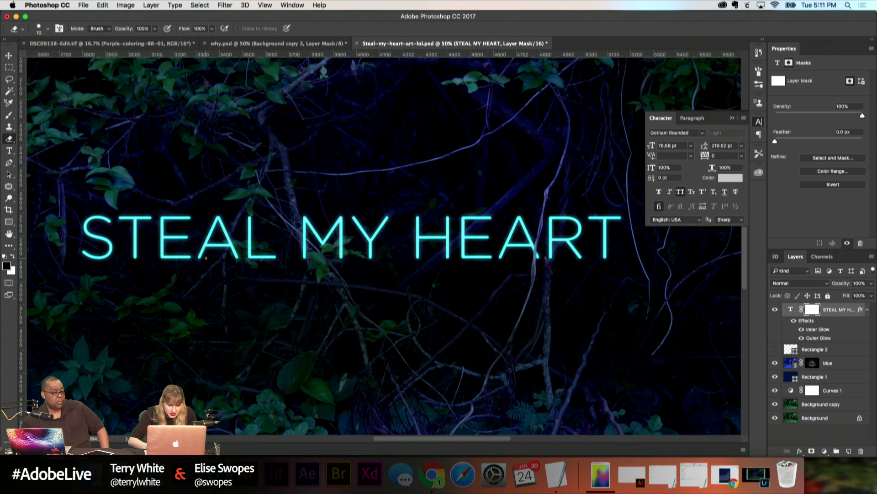
{"action": "scroll", "coordinate": [521, 275], "scroll_direction": "down", "scroll_amount": 1}
{"action": "scroll", "coordinate": [521, 275], "scroll_direction": "up", "scroll_amount": 3}
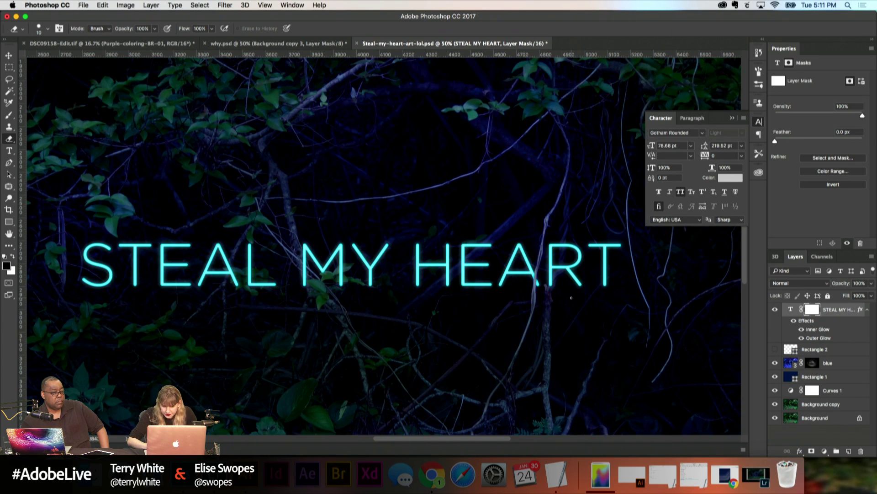
{"action": "scroll", "coordinate": [522, 275], "scroll_direction": "right", "scroll_amount": 2}
{"action": "scroll", "coordinate": [548, 288], "scroll_direction": "left", "scroll_amount": 5}
{"action": "scroll", "coordinate": [512, 298], "scroll_direction": "left", "scroll_amount": 2}
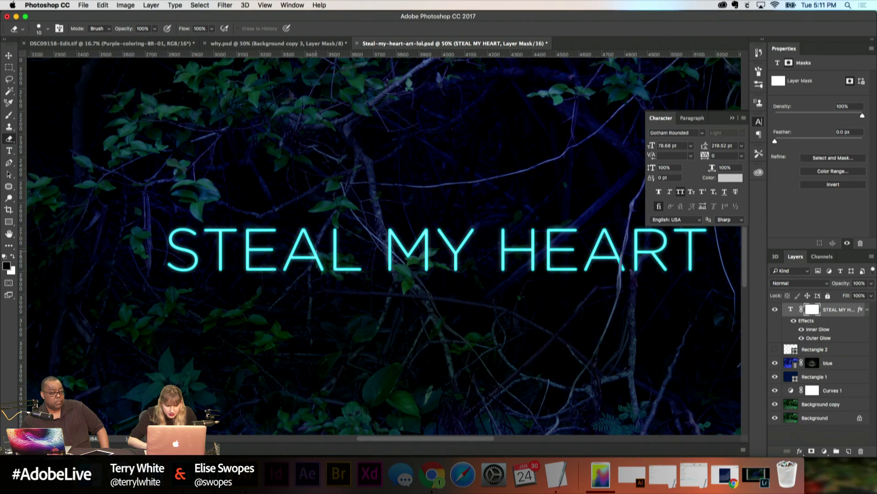
{"action": "scroll", "coordinate": [310, 259], "scroll_direction": "up", "scroll_amount": 5}
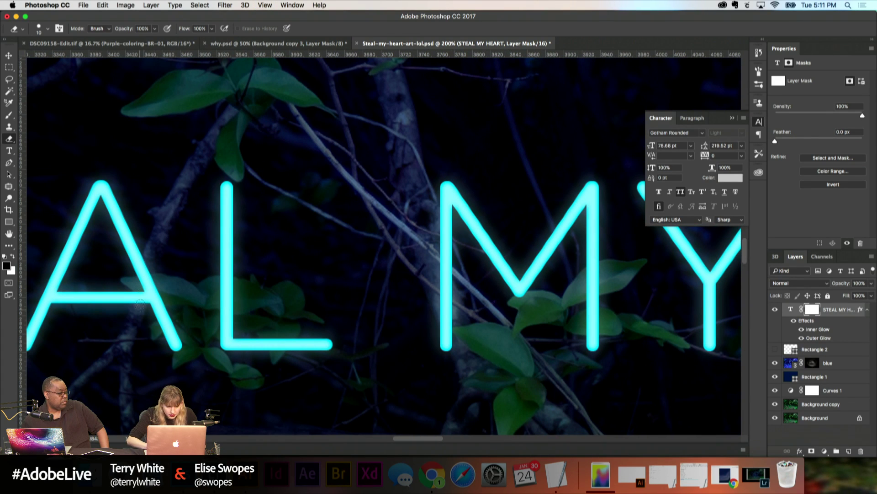
Step: Mask out the right leg of the A in STEAL where the branch and leaves cross it, and restore its foot
{"action": "key", "text": "x"}
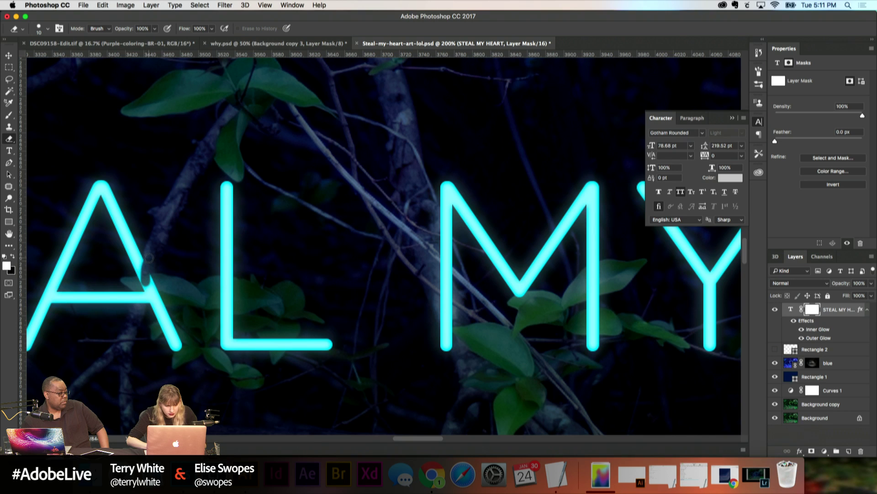
{"action": "mouse_move", "coordinate": [143, 272]}
{"action": "left_mouse_down"}
{"action": "mouse_move", "coordinate": [132, 312]}
{"action": "mouse_move", "coordinate": [151, 271]}
{"action": "mouse_move", "coordinate": [139, 304]}
{"action": "mouse_move", "coordinate": [145, 284]}
{"action": "mouse_move", "coordinate": [141, 294]}
{"action": "mouse_move", "coordinate": [156, 303]}
{"action": "mouse_move", "coordinate": [150, 283]}
{"action": "mouse_move", "coordinate": [171, 336]}
{"action": "left_mouse_up"}
{"action": "key", "text": "super+alt+z"}
{"action": "key", "text": "super+alt+z"}
{"action": "key", "text": "super+alt+z"}
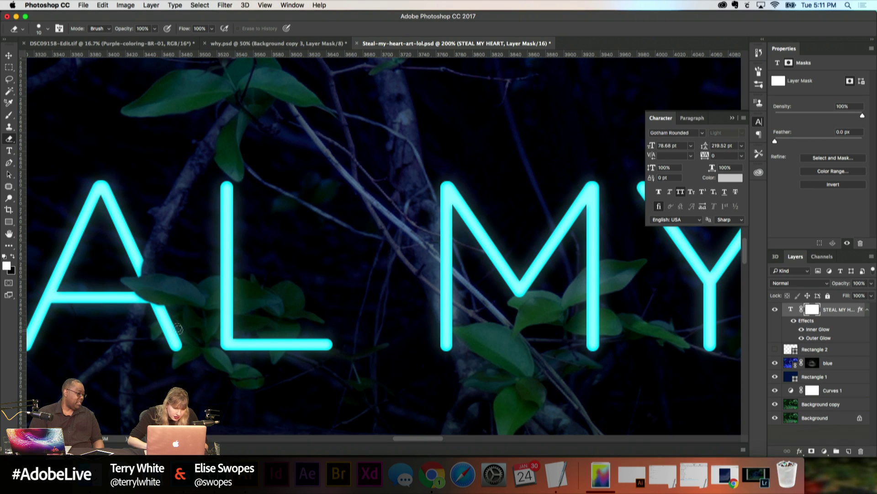
{"action": "mouse_move", "coordinate": [174, 324]}
{"action": "left_mouse_down"}
{"action": "mouse_move", "coordinate": [160, 326]}
{"action": "mouse_move", "coordinate": [179, 345]}
{"action": "left_mouse_up"}
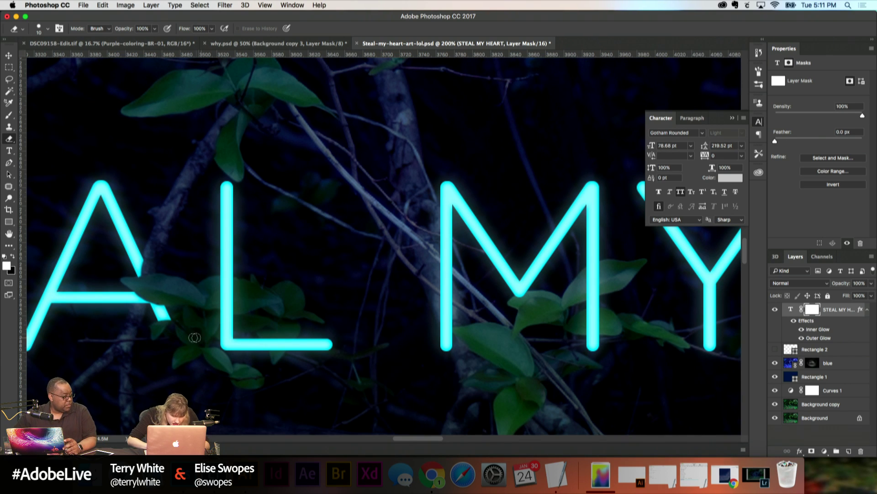
{"action": "key", "text": "x"}
{"action": "left_click", "coordinate": [173, 343]}
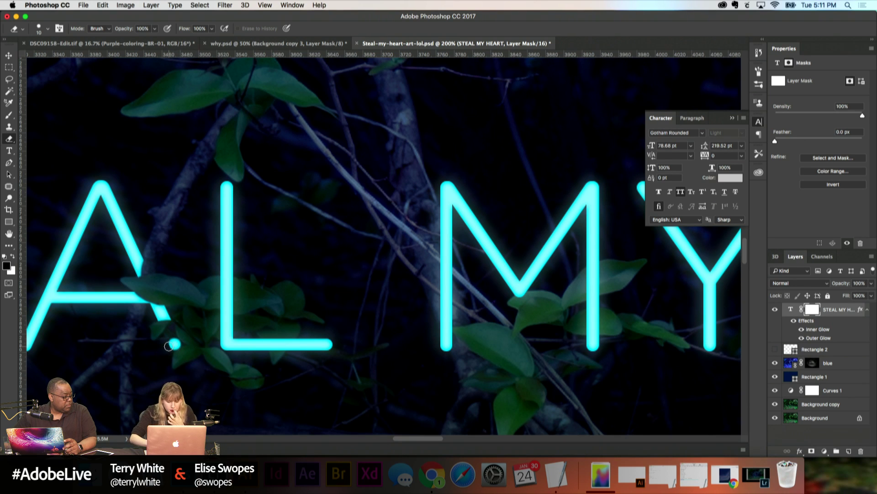
Step: Enlarge the Eraser to 30 px and mask out the lower stem and corner of the L in STEAL over the leaves
{"action": "key", "text": "super+minus"}
{"action": "key", "text": "super+minus"}
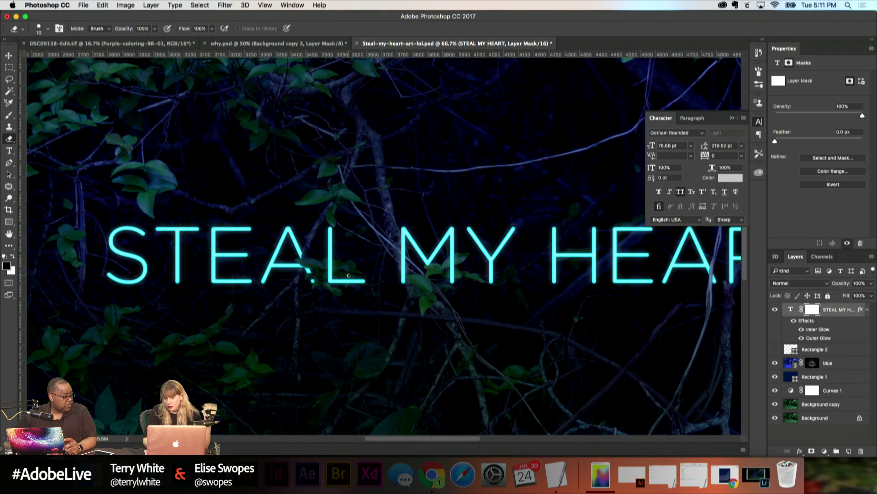
{"action": "key", "text": "super+minus"}
{"action": "key", "text": "super+minus"}
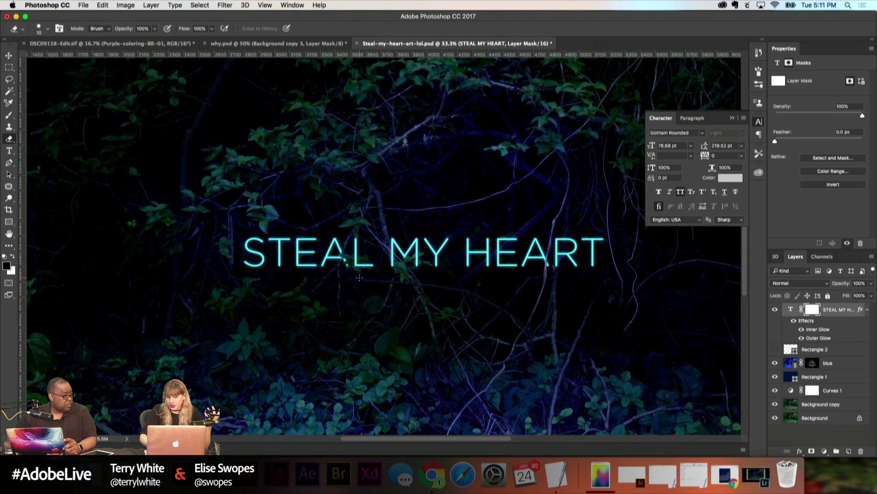
{"action": "key", "text": "super+plus"}
{"action": "key", "text": "super+plus"}
{"action": "key", "text": "super+plus"}
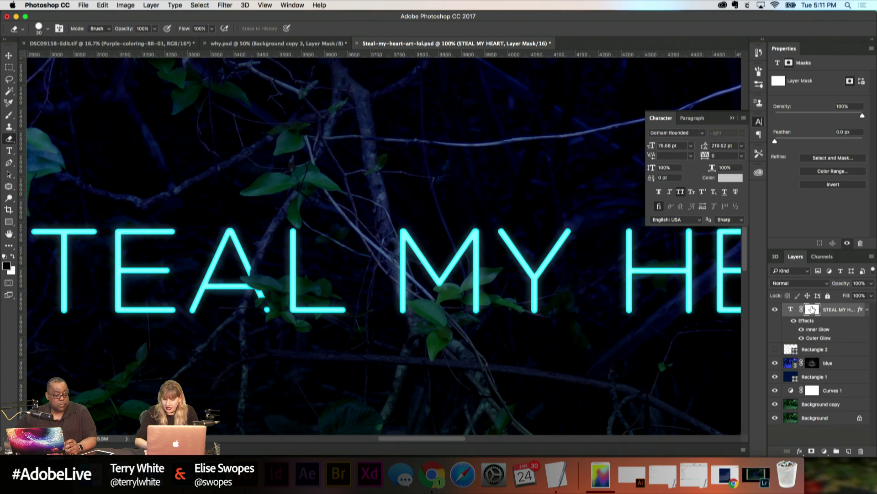
{"action": "key", "text": "x"}
{"action": "mouse_move", "coordinate": [308, 291]}
{"action": "left_mouse_down"}
{"action": "mouse_move", "coordinate": [291, 283]}
{"action": "mouse_move", "coordinate": [308, 310]}
{"action": "mouse_move", "coordinate": [321, 308]}
{"action": "left_mouse_up"}
{"action": "key", "text": "super+h"}
{"action": "key", "text": "super+minus"}
{"action": "key", "text": "super+minus"}
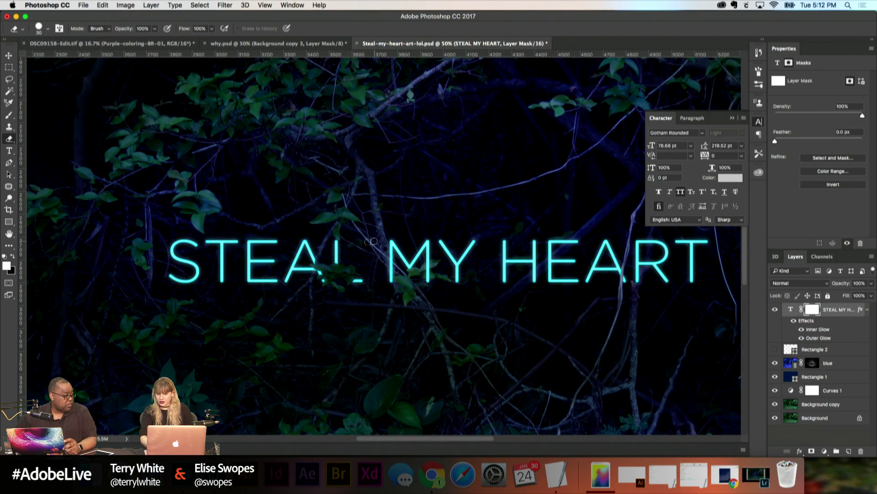
Step: Move the STEAL MY HEART lettering slightly higher and clear the painted areas of its layer mask so every letter shows whole
{"action": "left_click", "coordinate": [8, 55]}
{"action": "left_click_drag", "start_coordinate": [418, 259], "coordinate": [418, 242]}
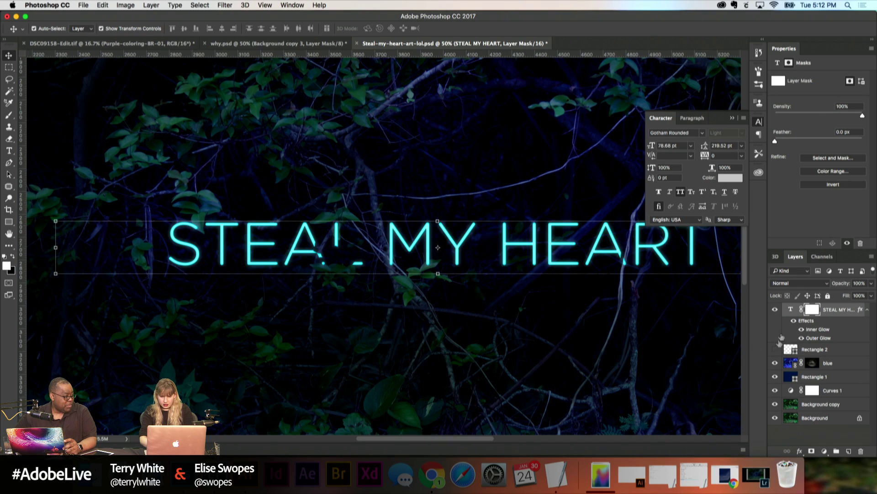
{"action": "left_click", "coordinate": [814, 310], "text": "shift"}
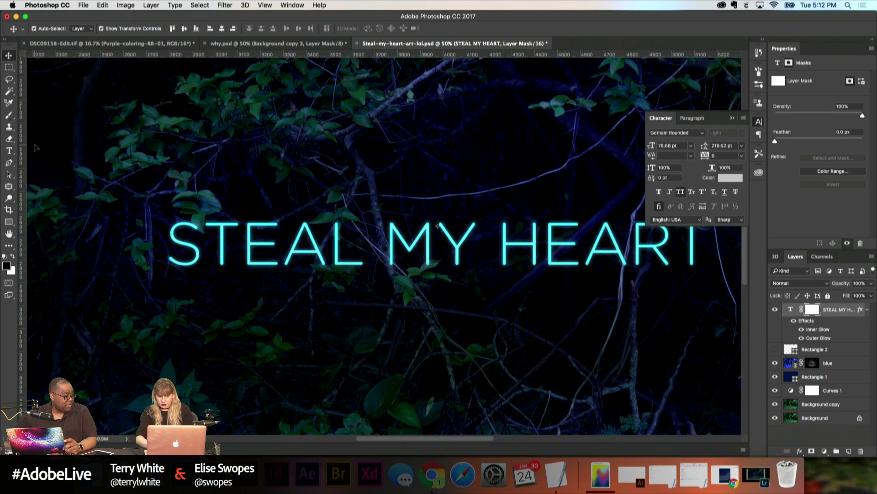
{"action": "left_click", "coordinate": [9, 67]}
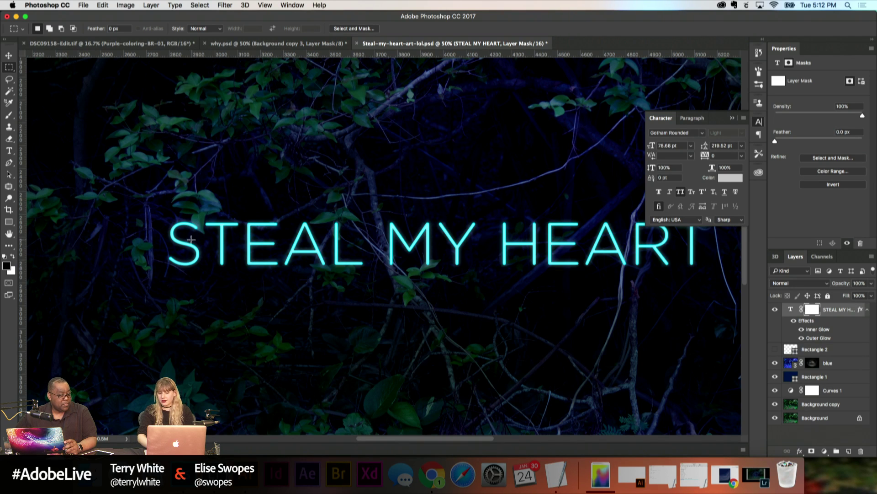
Step: Review the repositioned lettering against the surrounding branches, leaves and vines at overview and closer range
{"action": "key", "text": "super+minus"}
{"action": "key", "text": "super+minus"}
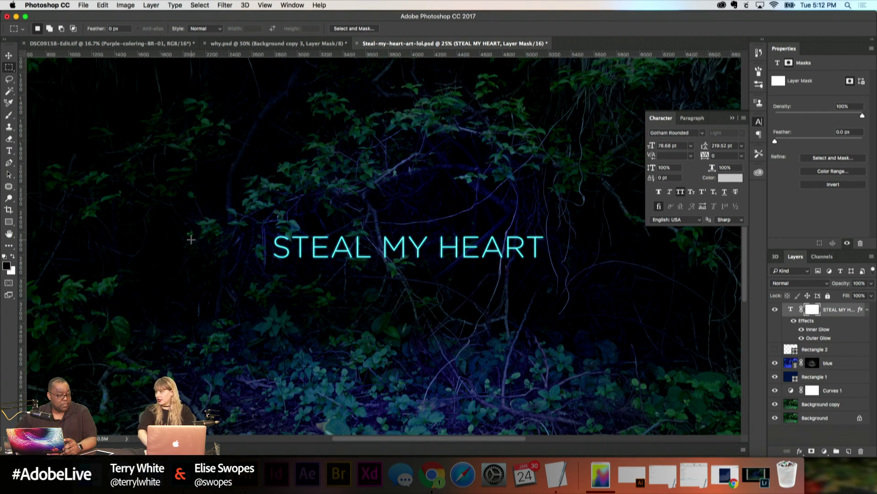
{"action": "scroll", "coordinate": [220, 330], "scroll_direction": "up", "scroll_amount": 2}
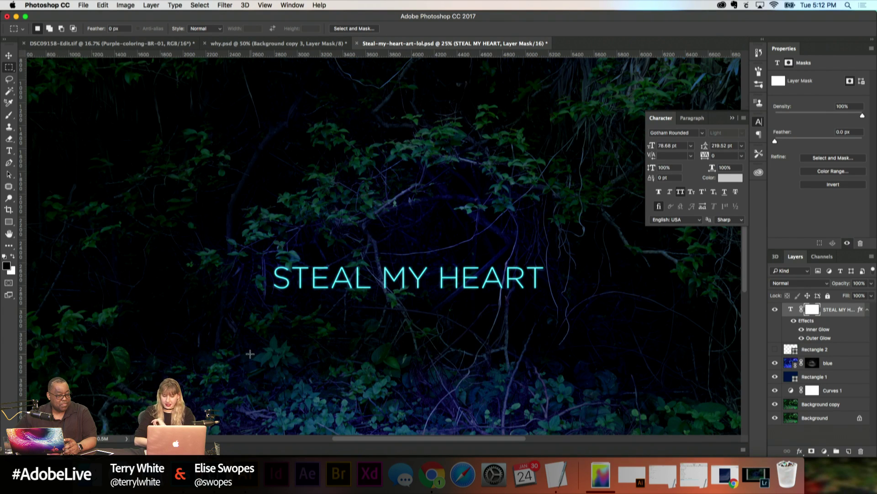
{"action": "key", "text": "super+equal"}
{"action": "key", "text": "super+equal"}
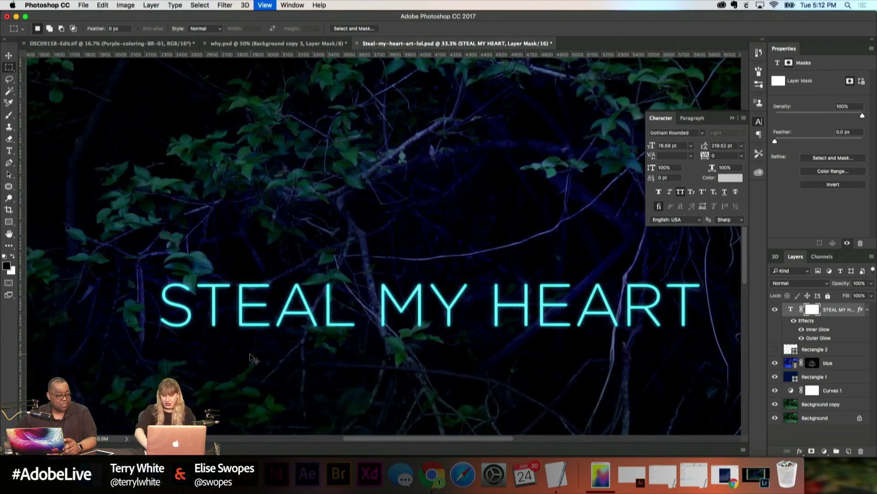
{"action": "scroll", "coordinate": [250, 353], "scroll_direction": "right", "scroll_amount": 3}
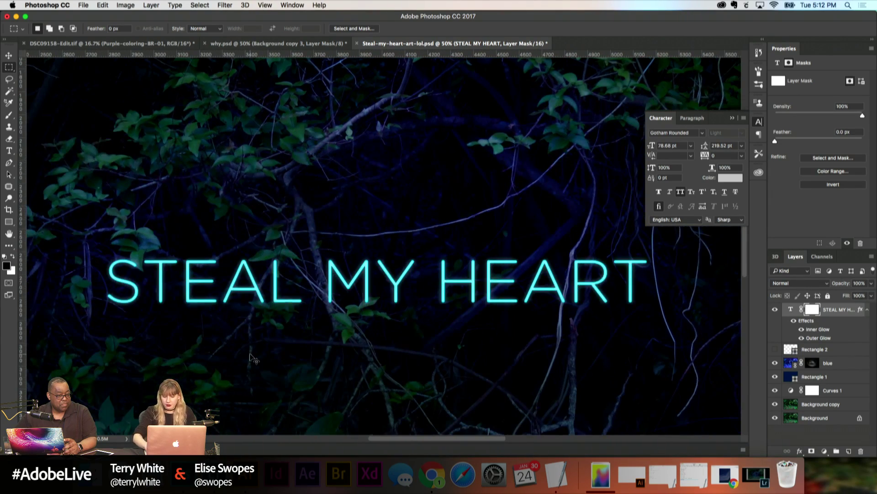
{"action": "key", "text": "super+minus"}
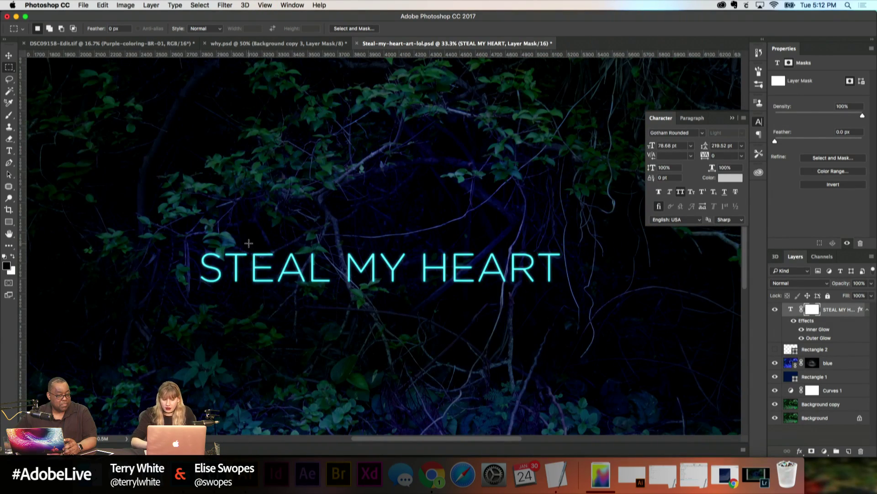
{"action": "key", "text": "super+equal"}
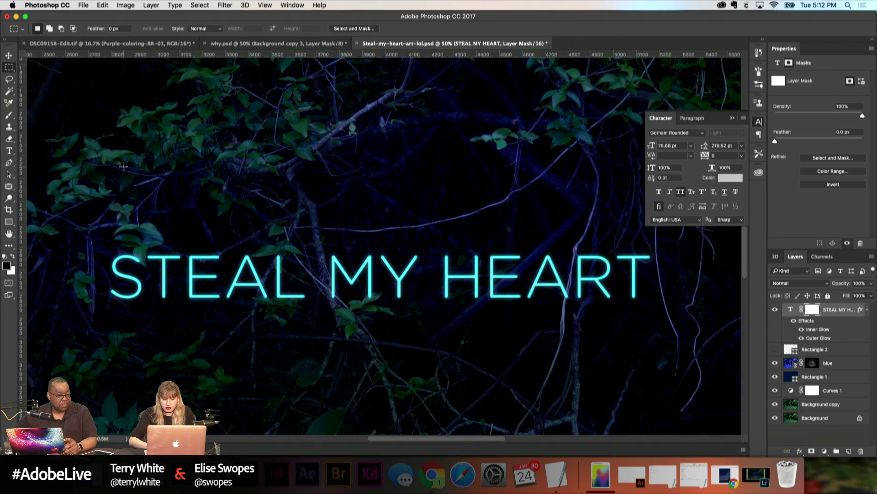
Step: Reduce the Eraser to 9 px and mask out the right leg of the A in HEART where the pale vine crosses it
{"action": "left_click", "coordinate": [9, 138]}
{"action": "key", "text": "super+equal"}
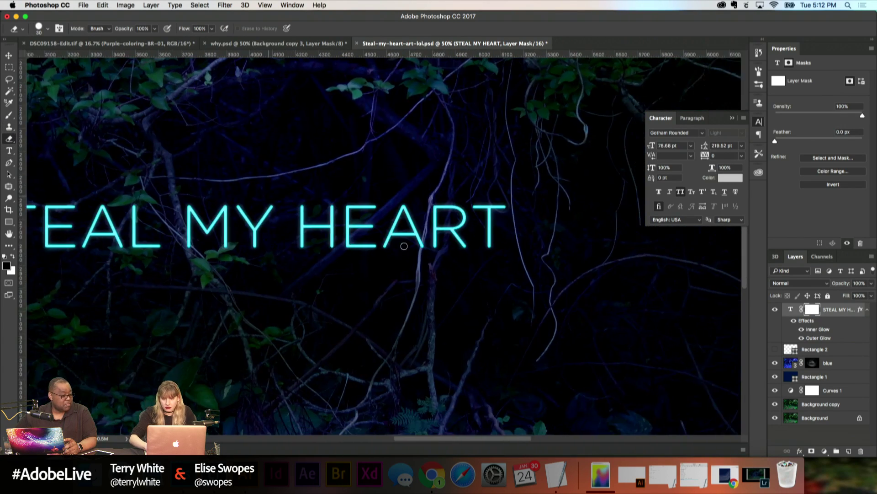
{"action": "key", "text": "super+equal"}
{"action": "key", "text": "super+equal"}
{"action": "key", "text": "bracketleft"}
{"action": "key", "text": "bracketleft"}
{"action": "key", "text": "x"}
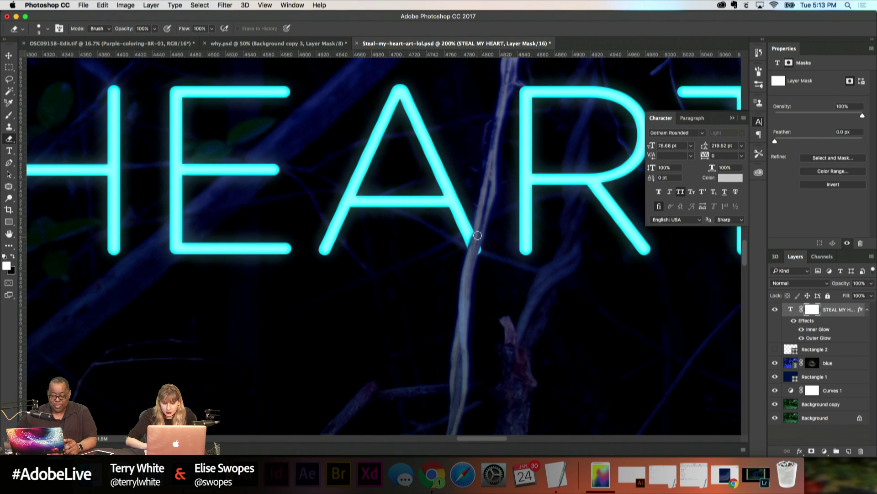
Step: Mask out the feet of the M in MY where the branch crosses its left stem and the leaf overlaps its right stem
{"action": "scroll", "coordinate": [470, 267], "scroll_direction": "left", "scroll_amount": 5}
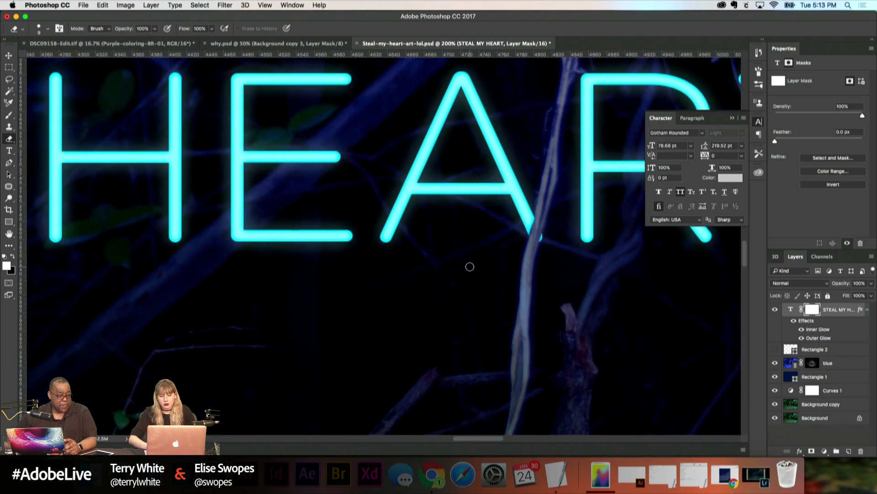
{"action": "key", "text": "super+minus"}
{"action": "key", "text": "super+minus"}
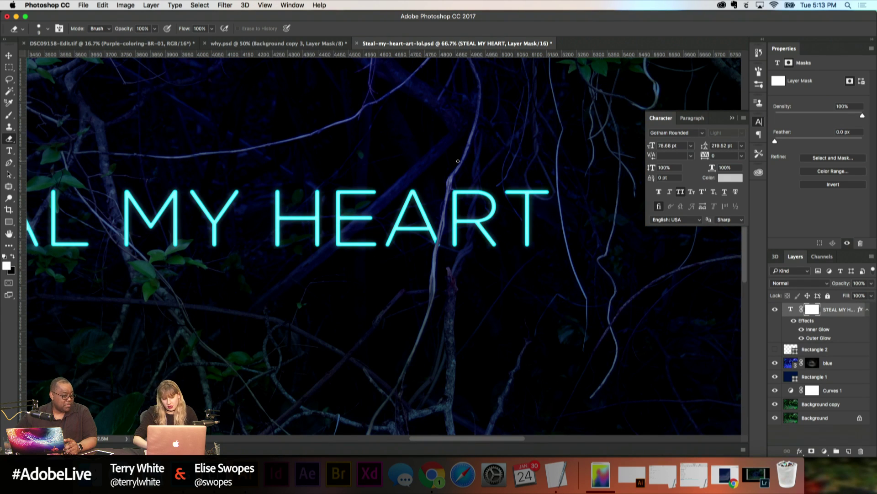
{"action": "scroll", "coordinate": [458, 161], "scroll_direction": "left", "scroll_amount": 4}
{"action": "key", "text": "super+equal"}
{"action": "key", "text": "super+equal"}
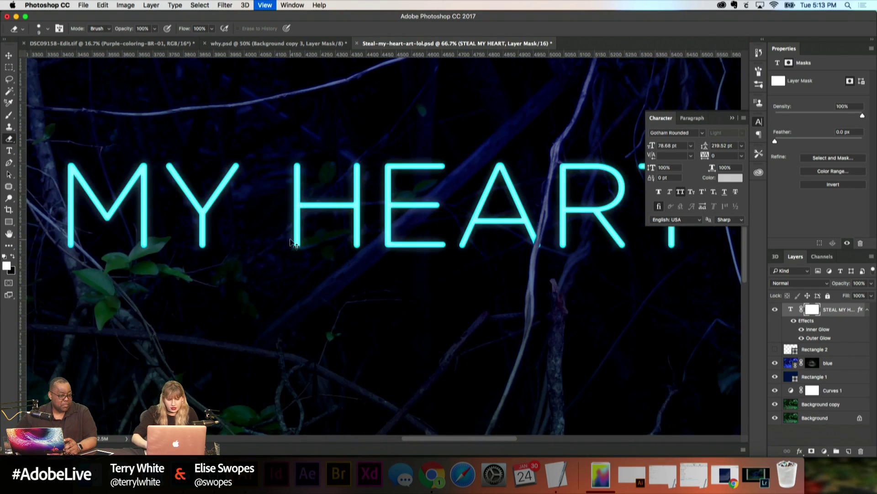
{"action": "scroll", "coordinate": [291, 239], "scroll_direction": "left", "scroll_amount": 4}
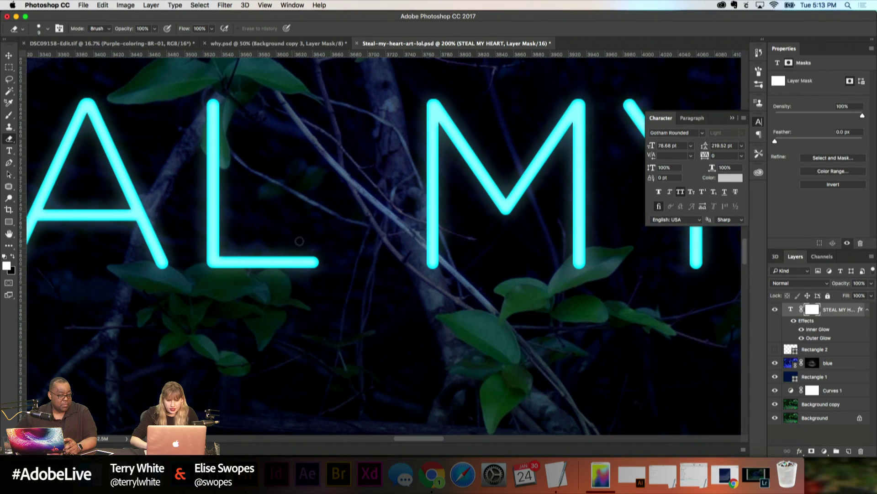
{"action": "mouse_move", "coordinate": [423, 261]}
{"action": "left_mouse_down"}
{"action": "mouse_move", "coordinate": [423, 239]}
{"action": "mouse_move", "coordinate": [435, 275]}
{"action": "mouse_move", "coordinate": [430, 246]}
{"action": "mouse_move", "coordinate": [439, 279]}
{"action": "left_mouse_up"}
{"action": "mouse_move", "coordinate": [588, 259]}
{"action": "left_mouse_down"}
{"action": "mouse_move", "coordinate": [568, 266]}
{"action": "mouse_move", "coordinate": [592, 252]}
{"action": "left_mouse_up"}
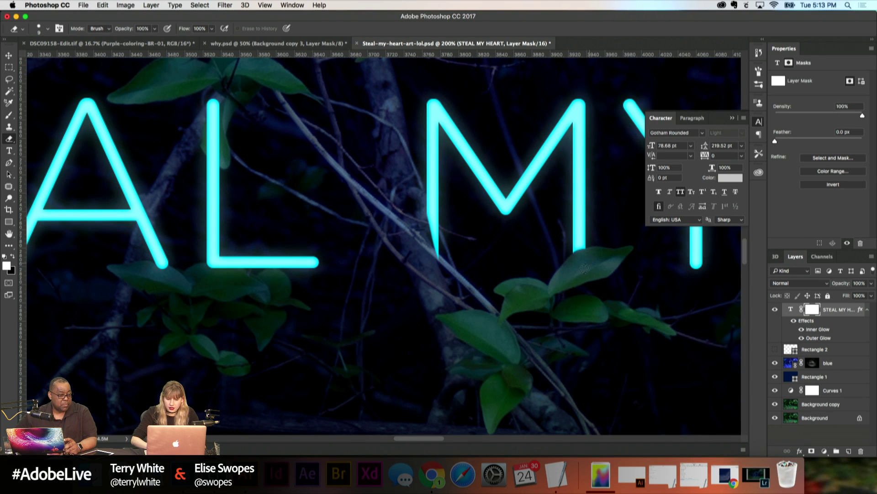
Step: Mask out the upper stem of the L and the right leg of the A in STEAL where the hanging leaf and branch cross them
{"action": "left_click_drag", "start_coordinate": [217, 110], "coordinate": [213, 158]}
{"action": "left_click_drag", "start_coordinate": [216, 127], "coordinate": [212, 157]}
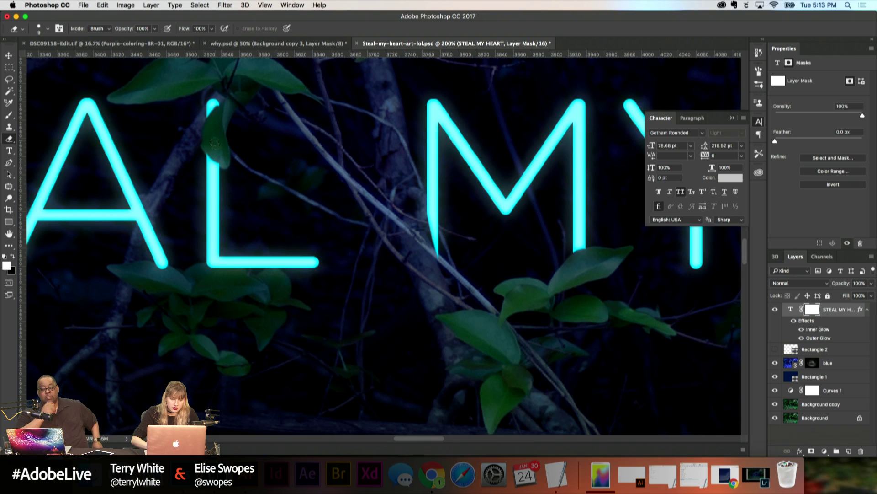
{"action": "scroll", "coordinate": [215, 157], "scroll_direction": "left", "scroll_amount": 3}
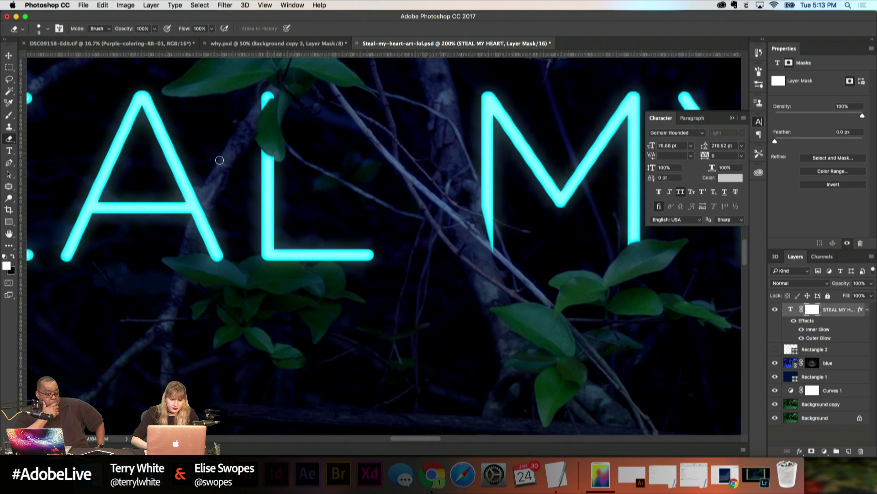
{"action": "mouse_move", "coordinate": [204, 198]}
{"action": "left_mouse_down"}
{"action": "mouse_move", "coordinate": [190, 240]}
{"action": "mouse_move", "coordinate": [210, 205]}
{"action": "mouse_move", "coordinate": [199, 237]}
{"action": "left_mouse_up"}
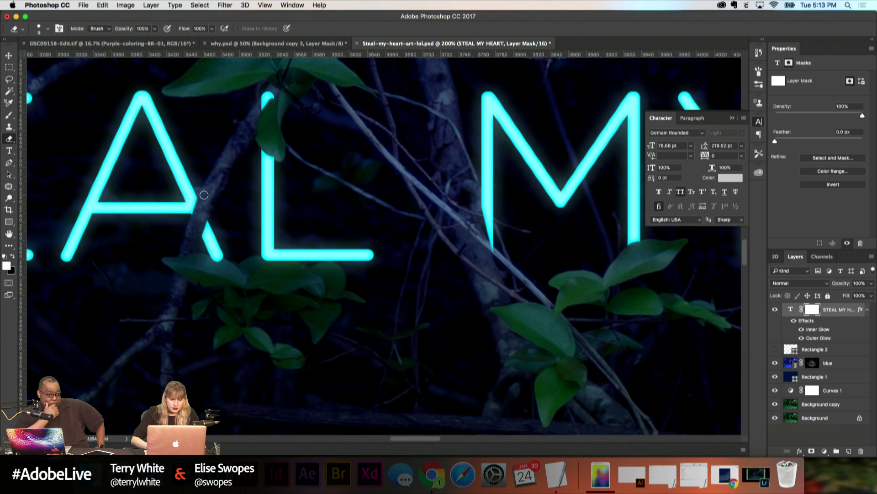
Step: Enlarge the Eraser to 25 px and mask out the top bar of the E in STEAL along the branch that crosses it
{"action": "scroll", "coordinate": [208, 195], "scroll_direction": "left", "scroll_amount": 5}
{"action": "scroll", "coordinate": [204, 195], "scroll_direction": "up", "scroll_amount": 5}
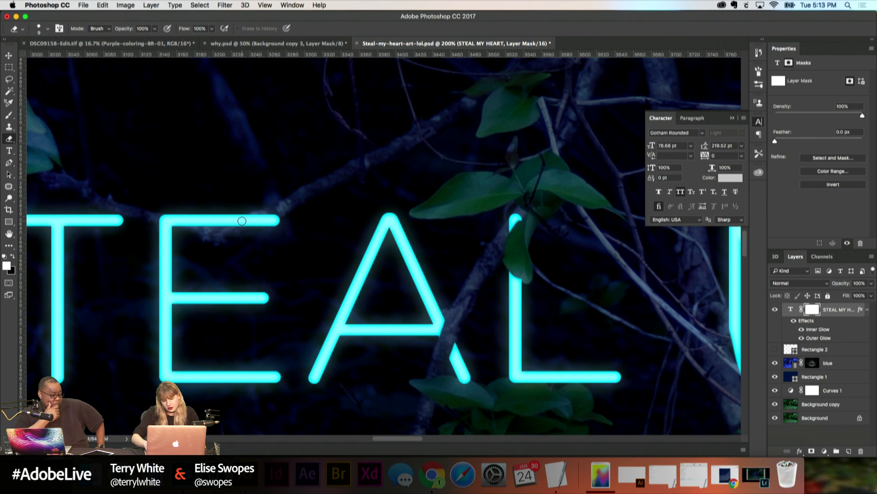
{"action": "key", "text": "super+minus"}
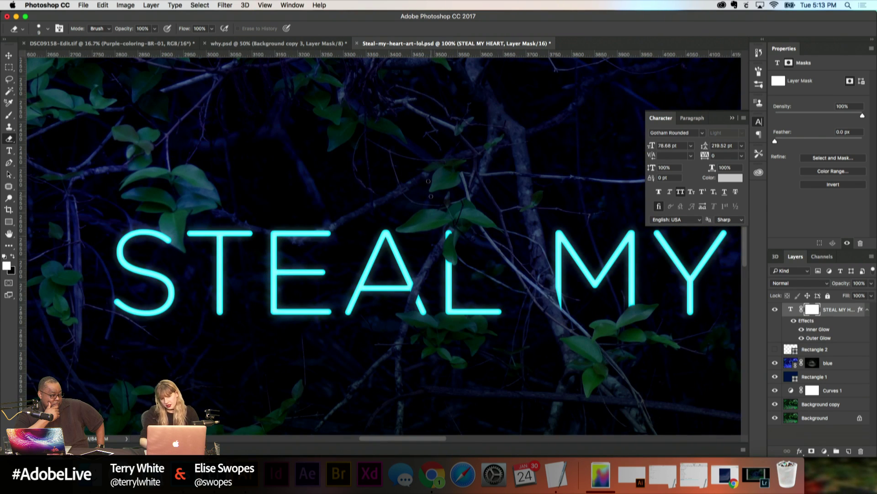
{"action": "key", "text": "super+plus"}
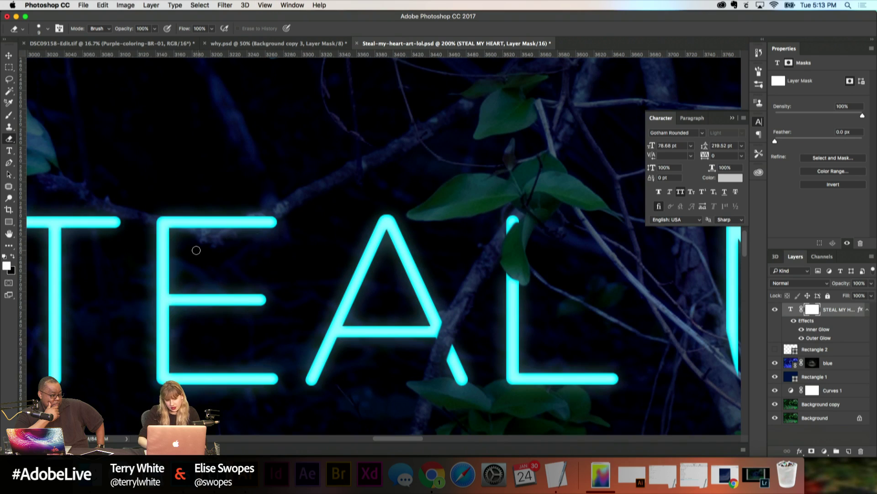
{"action": "key", "text": "bracketright"}
{"action": "key", "text": "bracketright"}
{"action": "mouse_move", "coordinate": [246, 226]}
{"action": "left_mouse_down"}
{"action": "mouse_move", "coordinate": [181, 221]}
{"action": "mouse_move", "coordinate": [176, 229]}
{"action": "mouse_move", "coordinate": [188, 237]}
{"action": "left_mouse_up"}
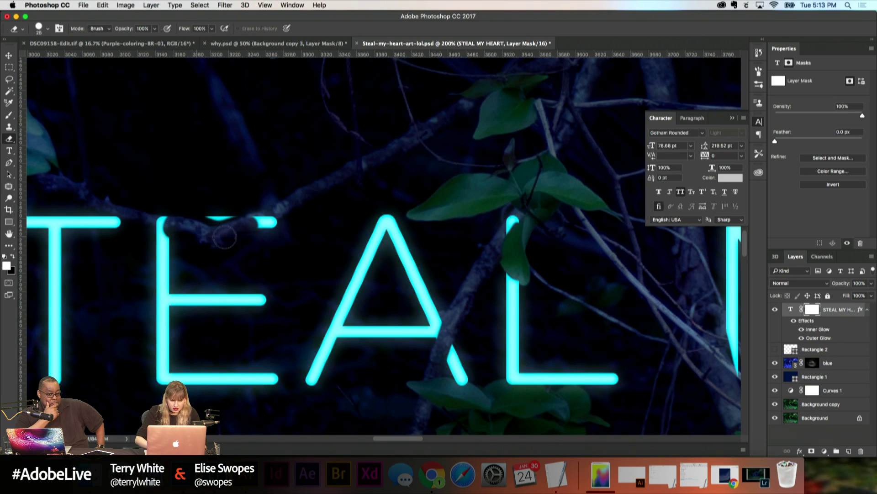
Step: Refine the mask on the E's top bar with a 10 px Eraser, restoring areas beside the branch and retouching the upper corner
{"action": "key", "text": "x"}
{"action": "key", "text": "bracketleft"}
{"action": "key", "text": "bracketleft"}
{"action": "mouse_move", "coordinate": [198, 205]}
{"action": "left_mouse_down"}
{"action": "mouse_move", "coordinate": [248, 210]}
{"action": "mouse_move", "coordinate": [263, 218]}
{"action": "mouse_move", "coordinate": [243, 225]}
{"action": "mouse_move", "coordinate": [278, 211]}
{"action": "mouse_move", "coordinate": [249, 232]}
{"action": "mouse_move", "coordinate": [278, 212]}
{"action": "mouse_move", "coordinate": [245, 230]}
{"action": "left_mouse_up"}
{"action": "key", "text": "x"}
{"action": "mouse_move", "coordinate": [166, 220]}
{"action": "left_mouse_down"}
{"action": "mouse_move", "coordinate": [146, 216]}
{"action": "mouse_move", "coordinate": [176, 232]}
{"action": "left_mouse_up"}
Step: Review how the masked lettering blends with the branches and leaves across the whole scene
{"action": "key", "text": "super+minus"}
{"action": "key", "text": "super+minus"}
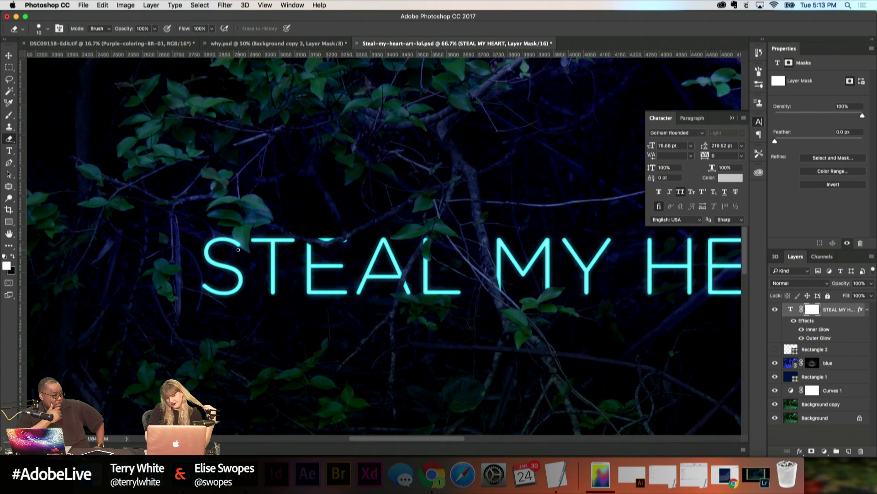
{"action": "scroll", "coordinate": [238, 250], "scroll_direction": "down", "scroll_amount": 3}
{"action": "scroll", "coordinate": [239, 249], "scroll_direction": "right", "scroll_amount": 2}
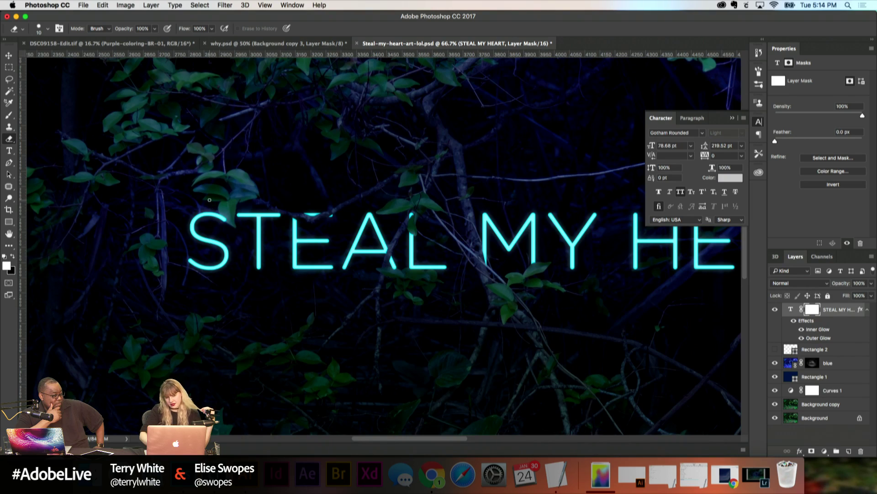
{"action": "key", "text": "super+minus"}
{"action": "key", "text": "super+minus"}
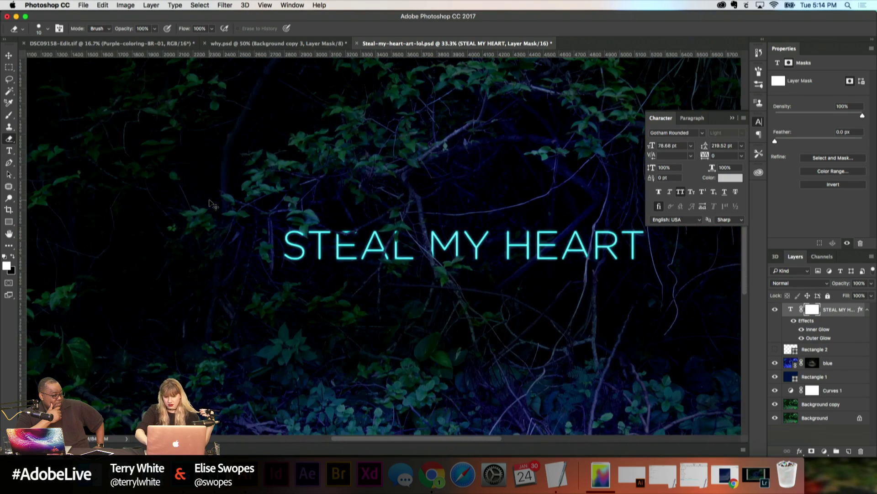
{"action": "key", "text": "super+minus"}
{"action": "key", "text": "super+equal"}
{"action": "key", "text": "super+equal"}
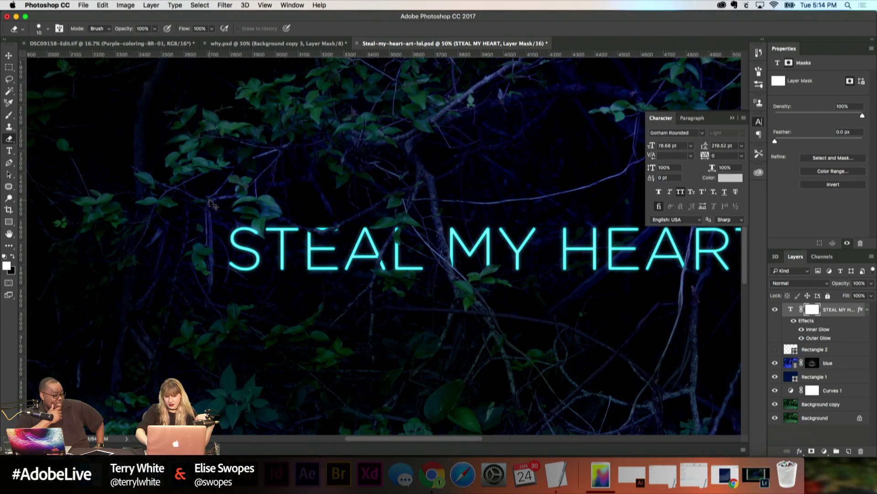
Step: Examine the neon lettering and its blue glow against the full forest image and the foliage below the text
{"action": "scroll", "coordinate": [209, 201], "scroll_direction": "right", "scroll_amount": 2}
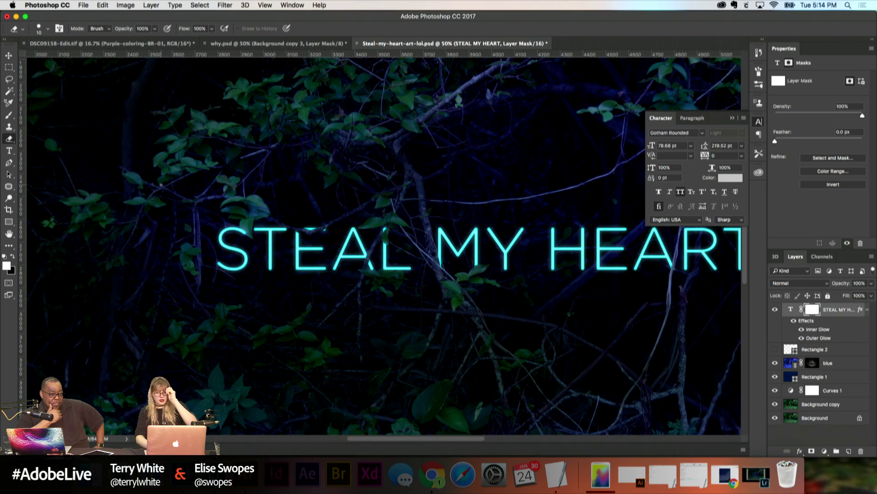
{"action": "key", "text": "super+minus"}
{"action": "key", "text": "super+minus"}
{"action": "key", "text": "super+minus"}
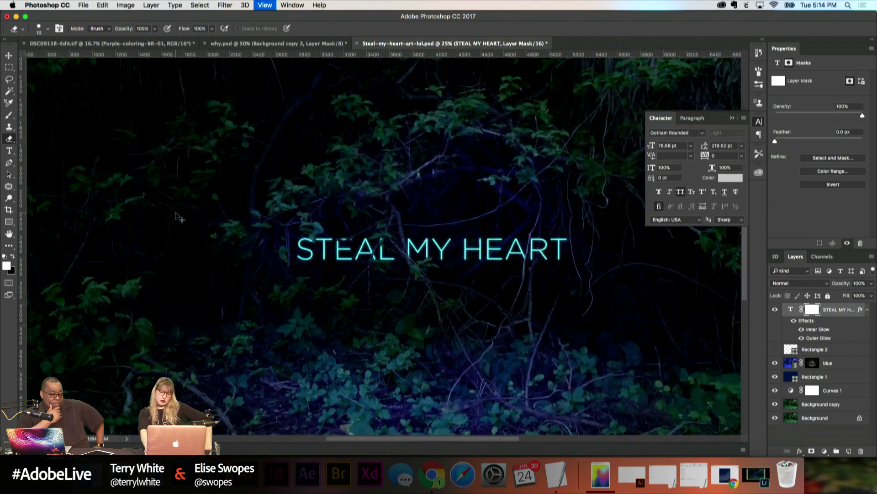
{"action": "key", "text": "super+minus"}
{"action": "key", "text": "super+equal"}
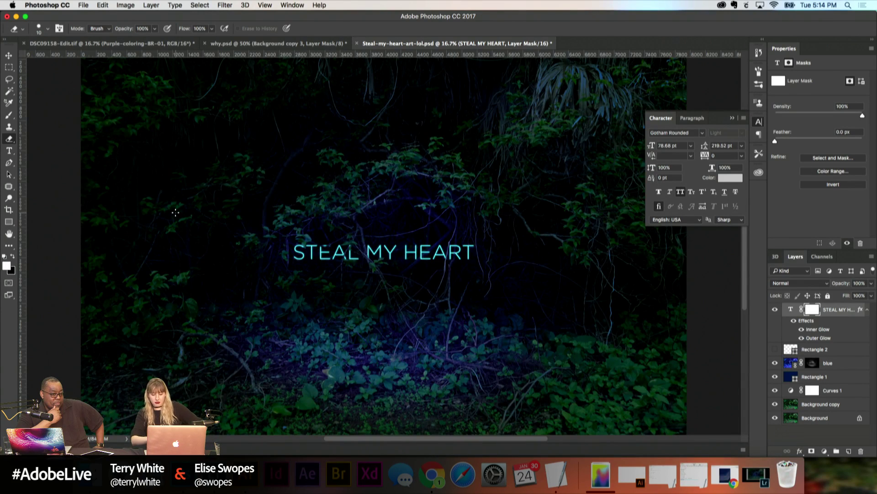
{"action": "key", "text": "super+minus"}
{"action": "key", "text": "super+minus"}
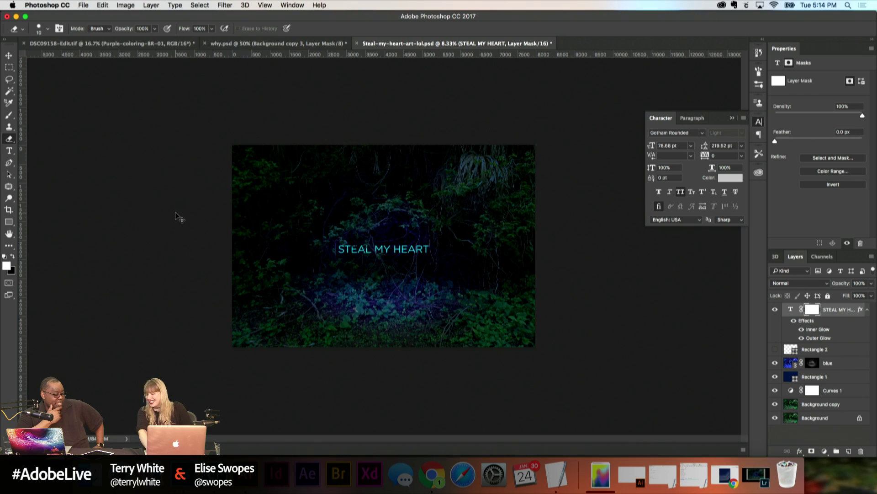
{"action": "key", "text": "super+equal"}
{"action": "key", "text": "super+equal"}
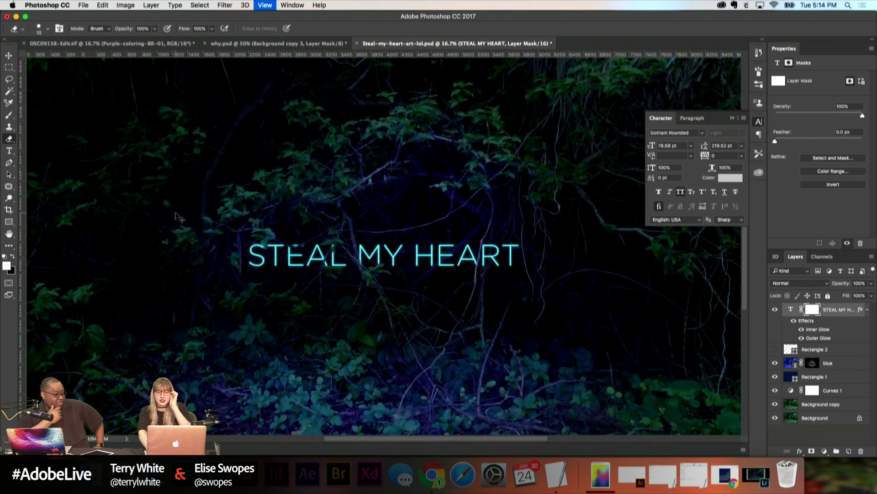
{"action": "scroll", "coordinate": [351, 267], "scroll_direction": "down", "scroll_amount": 5}
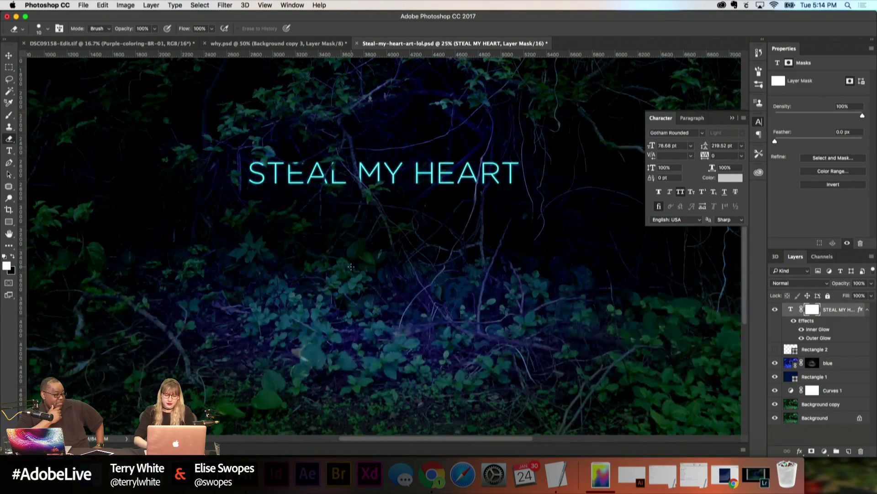
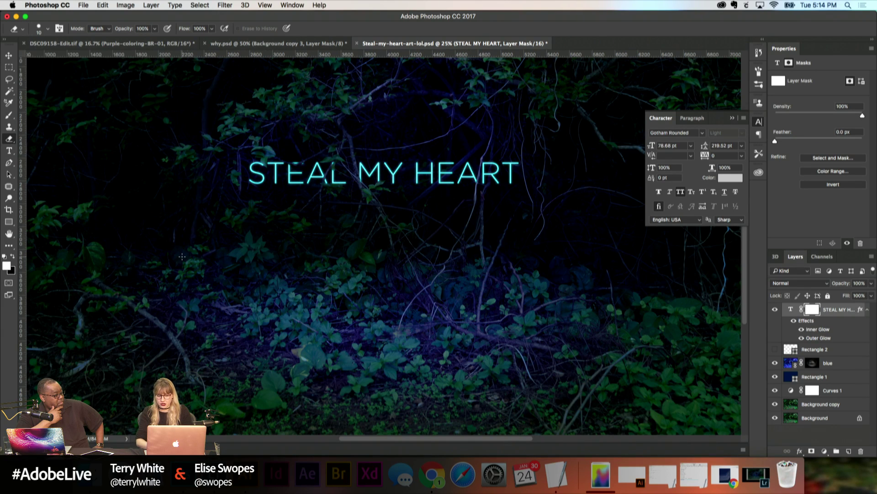
Step: Target the blue layer's mask and set the Eraser to a soft 700 px brush with 0% hardness
{"action": "left_click", "coordinate": [813, 362]}
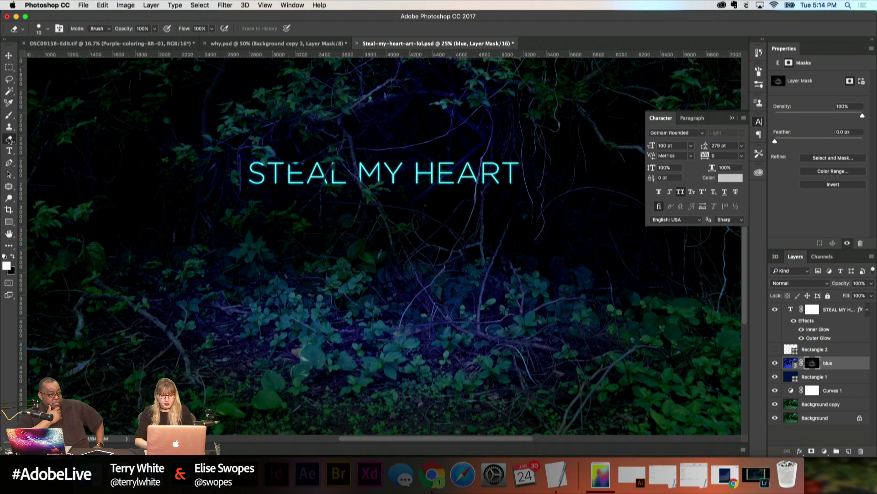
{"action": "key", "text": "bracketright"}
{"action": "key", "text": "bracketright"}
{"action": "key", "text": "bracketright"}
{"action": "key", "text": "bracketright"}
{"action": "key", "text": "bracketright"}
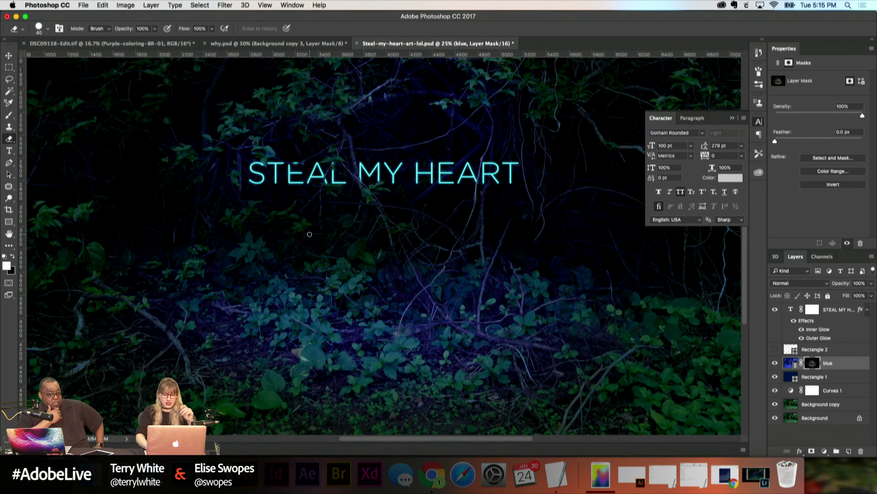
{"action": "key", "text": "bracketright"}
{"action": "key", "text": "bracketright"}
{"action": "key", "text": "bracketright"}
{"action": "key", "text": "bracketright"}
{"action": "key", "text": "bracketright"}
{"action": "key", "text": "bracketright"}
{"action": "key", "text": "bracketright"}
{"action": "key", "text": "bracketright"}
{"action": "key", "text": "bracketright"}
{"action": "key", "text": "bracketright"}
{"action": "key", "text": "bracketright"}
{"action": "key", "text": "bracketright"}
{"action": "key", "text": "bracketright"}
{"action": "key", "text": "bracketright"}
{"action": "key", "text": "bracketright"}
{"action": "key", "text": "bracketright"}
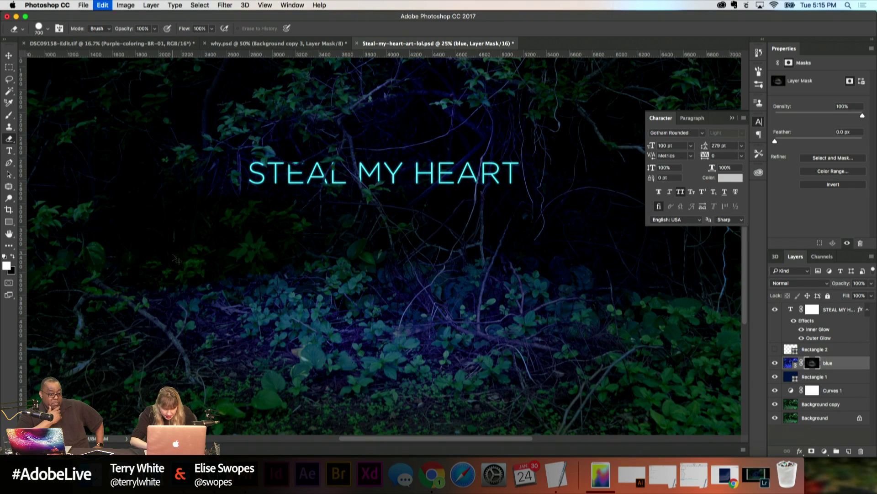
{"action": "left_click", "coordinate": [47, 28]}
{"action": "left_click_drag", "start_coordinate": [71, 77], "coordinate": [51, 79]}
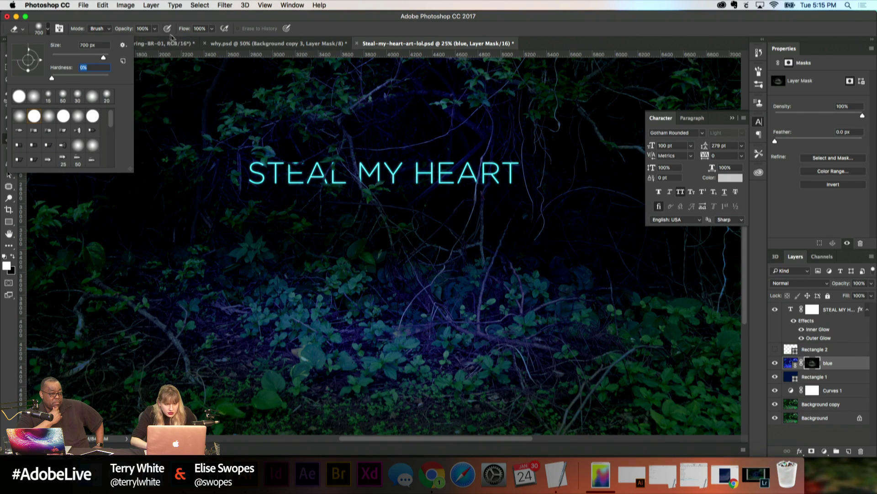
Step: Set the eraser's flow to 30% for working on the blue layer's mask
{"action": "left_click", "coordinate": [211, 29]}
{"action": "left_click_drag", "start_coordinate": [213, 39], "coordinate": [182, 40]}
{"action": "left_click", "coordinate": [237, 245]}
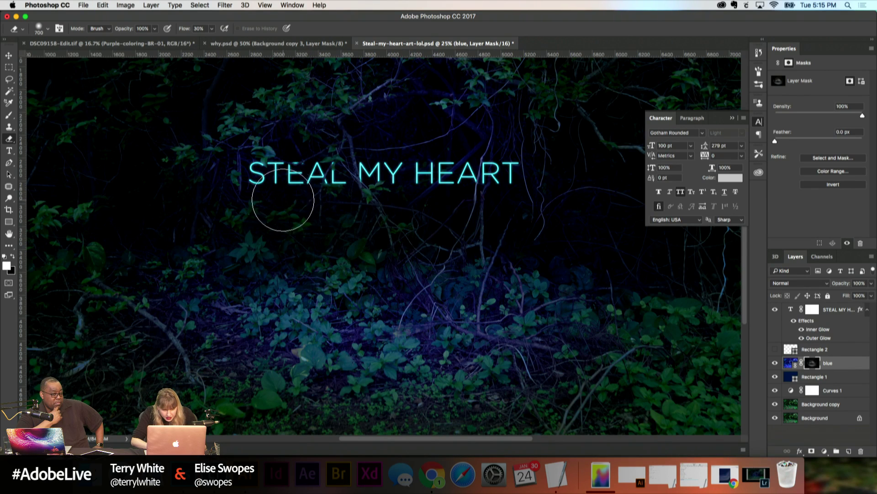
Step: Enlarge the eraser to 1900 px and undo the last stroke on the blue layer's mask
{"action": "scroll", "coordinate": [342, 201], "scroll_direction": "left", "scroll_amount": 1}
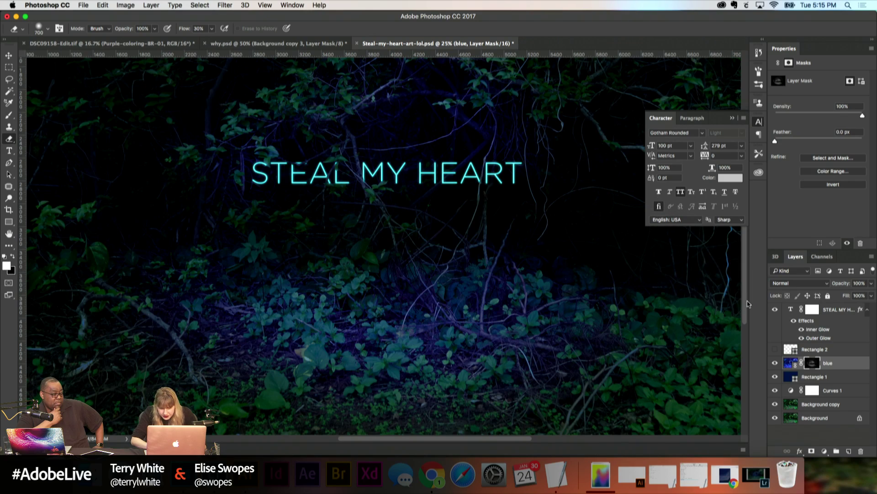
{"action": "key", "text": "super+equal"}
{"action": "key", "text": "super+minus"}
{"action": "key", "text": "super+minus"}
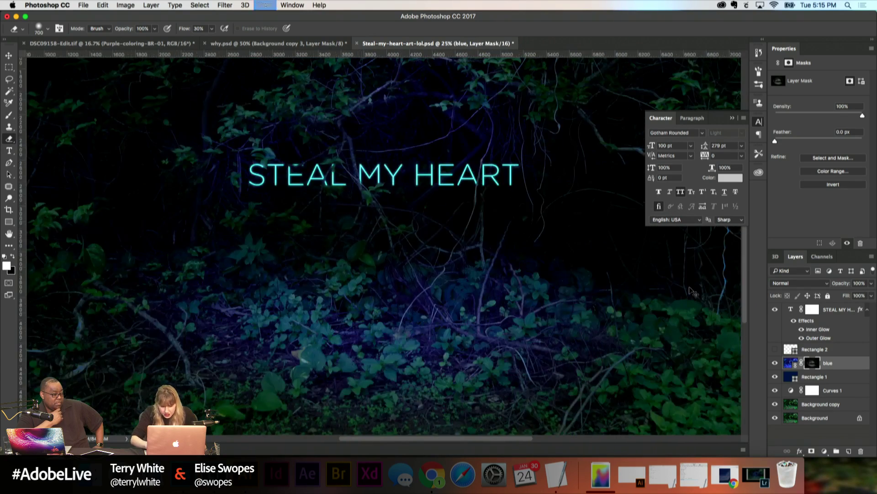
{"action": "key", "text": "bracketright"}
{"action": "key", "text": "bracketright"}
{"action": "key", "text": "bracketright"}
{"action": "key", "text": "bracketright"}
{"action": "key", "text": "bracketright"}
{"action": "key", "text": "bracketright"}
{"action": "key", "text": "bracketright"}
{"action": "key", "text": "bracketright"}
{"action": "key", "text": "bracketright"}
{"action": "key", "text": "bracketright"}
{"action": "key", "text": "bracketright"}
{"action": "key", "text": "bracketright"}
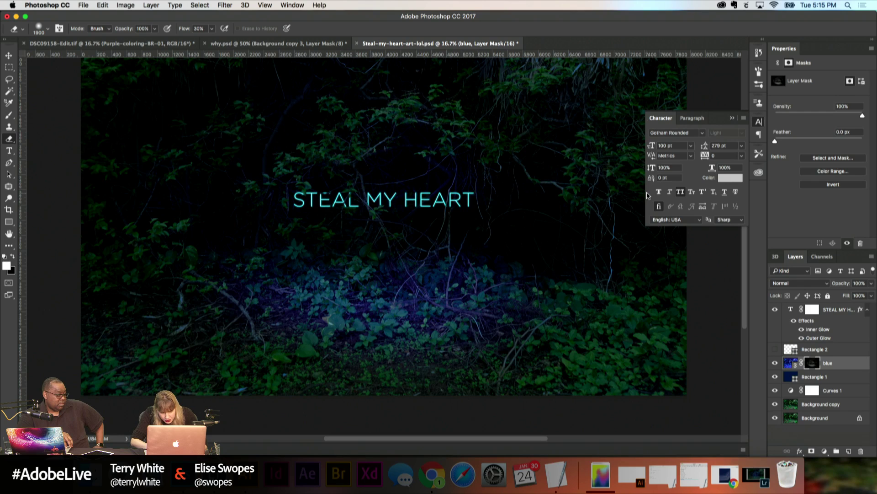
{"action": "key", "text": "super+z"}
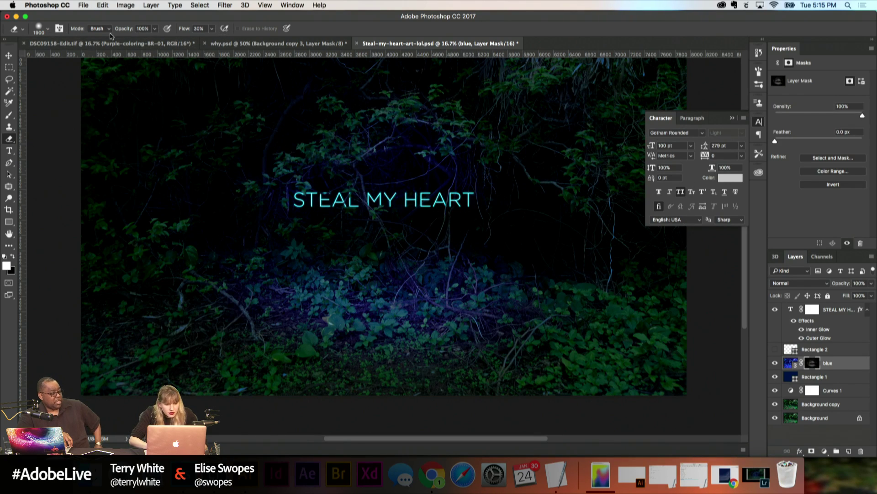
Step: Set the eraser's opacity to 19% and reduce its size to 1500 px
{"action": "left_click_drag", "start_coordinate": [154, 28], "coordinate": [121, 41]}
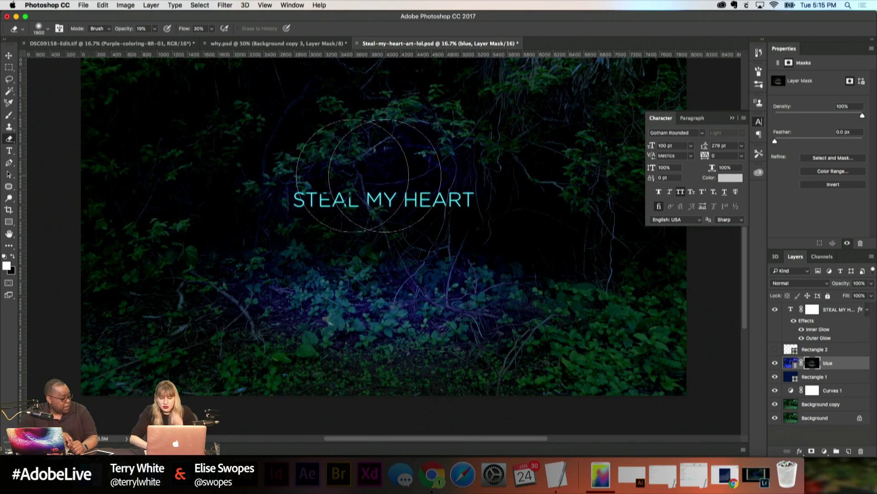
{"action": "key", "text": "super+equal"}
{"action": "key", "text": "super+minus"}
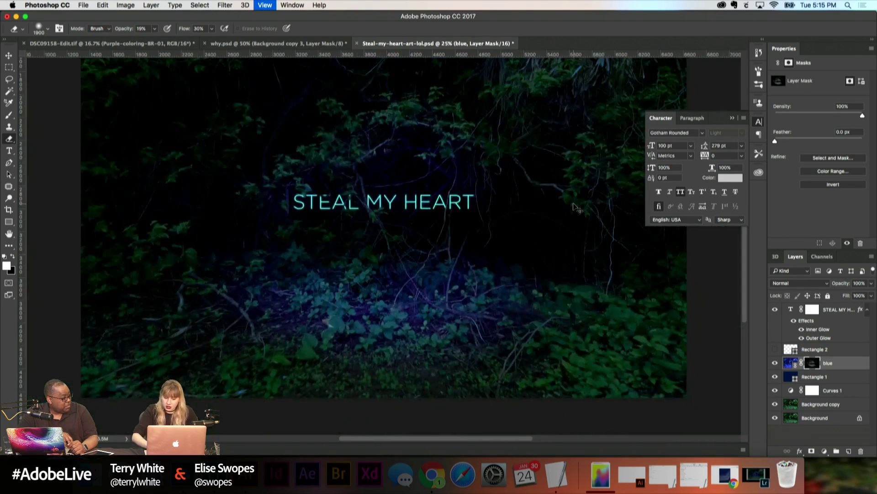
{"action": "key", "text": "bracketleft"}
{"action": "key", "text": "bracketleft"}
{"action": "key", "text": "bracketleft"}
{"action": "key", "text": "bracketleft"}
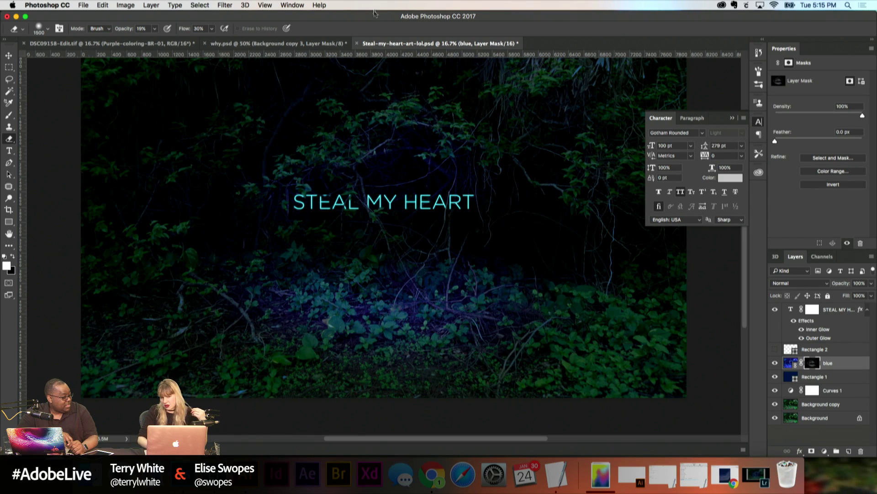
Step: Swap the foreground and background colours and reduce the eraser to 300 px
{"action": "left_click", "coordinate": [264, 5]}
{"action": "left_click", "coordinate": [263, 5]}
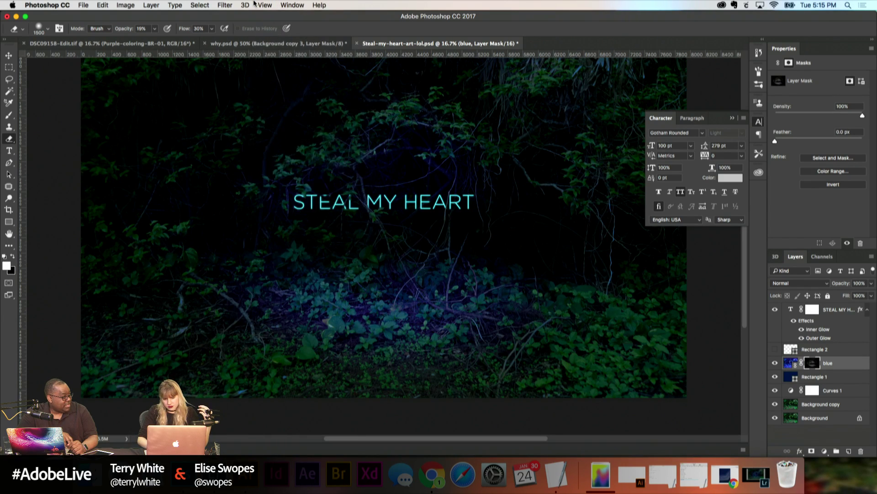
{"action": "key", "text": "super+minus"}
{"action": "key", "text": "super+equal"}
{"action": "key", "text": "super+equal"}
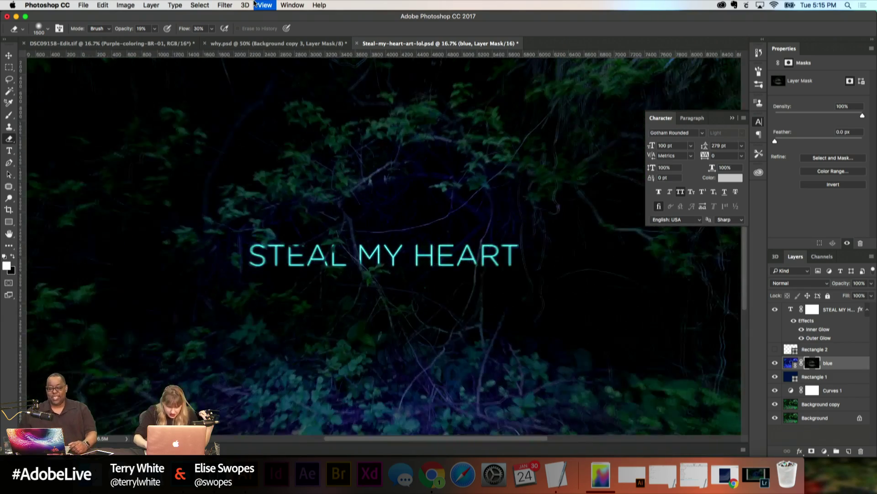
{"action": "scroll", "coordinate": [480, 112], "scroll_direction": "down", "scroll_amount": 1}
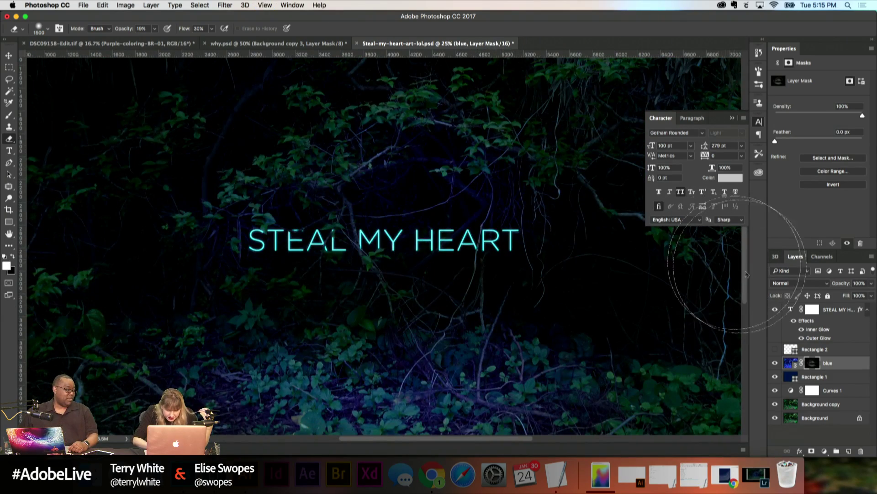
{"action": "key", "text": "x"}
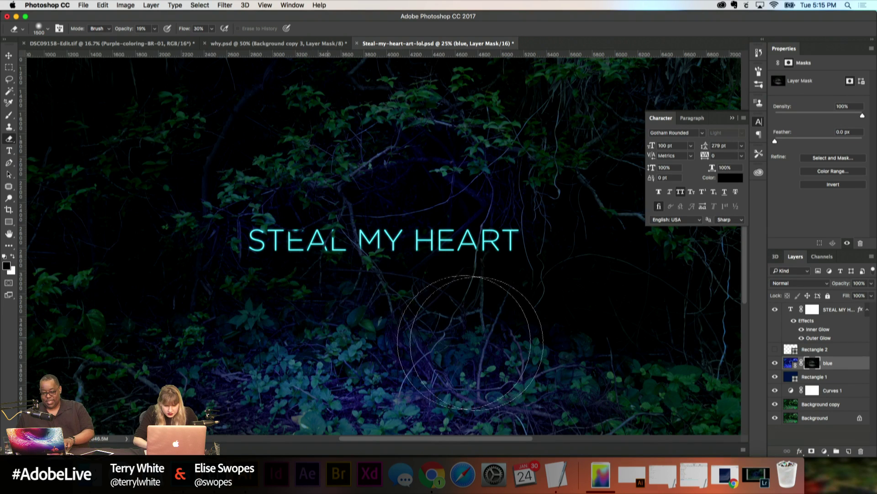
{"action": "key", "text": "bracketleft"}
{"action": "key", "text": "bracketleft"}
{"action": "key", "text": "bracketleft"}
{"action": "key", "text": "bracketleft"}
{"action": "key", "text": "bracketleft"}
{"action": "key", "text": "bracketleft"}
{"action": "key", "text": "bracketleft"}
{"action": "key", "text": "bracketleft"}
{"action": "key", "text": "bracketleft"}
{"action": "key", "text": "bracketleft"}
{"action": "key", "text": "bracketleft"}
{"action": "key", "text": "bracketleft"}
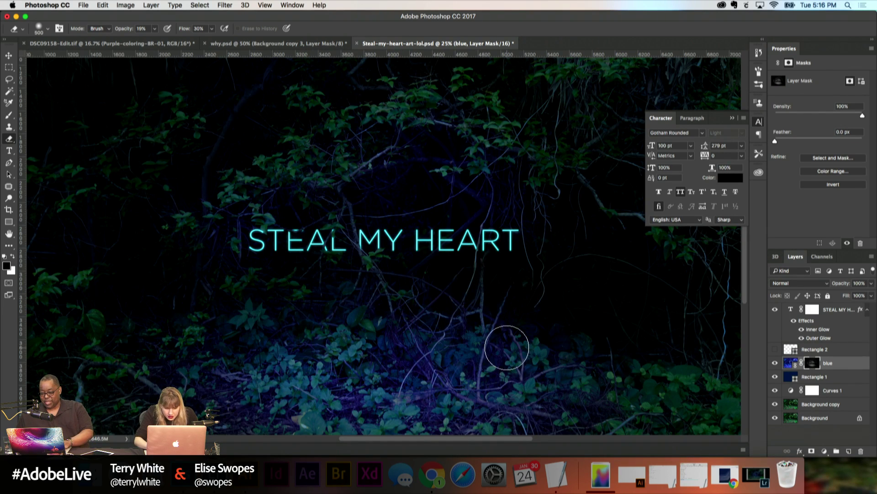
Step: With a 125 px eraser on the blue layer's mask, bring out blue on the large leaf and the leaf cluster below the lettering
{"action": "scroll", "coordinate": [507, 348], "scroll_direction": "down", "scroll_amount": 3}
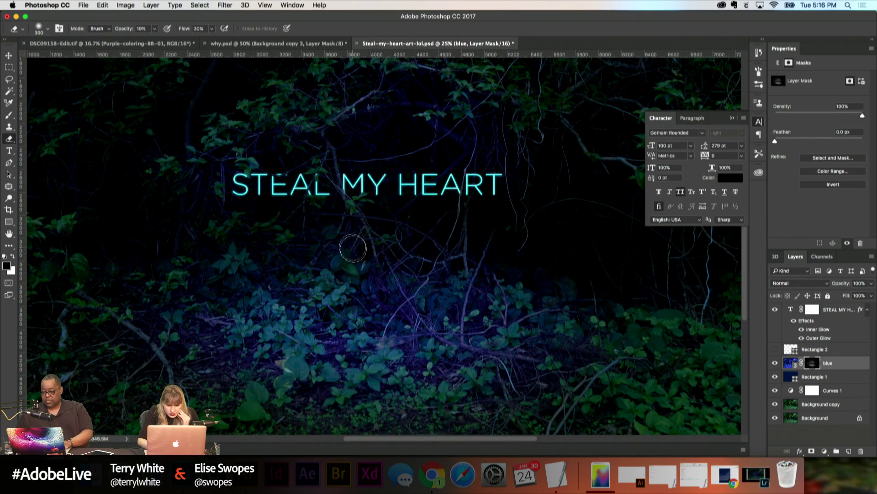
{"action": "key", "text": "super+plus"}
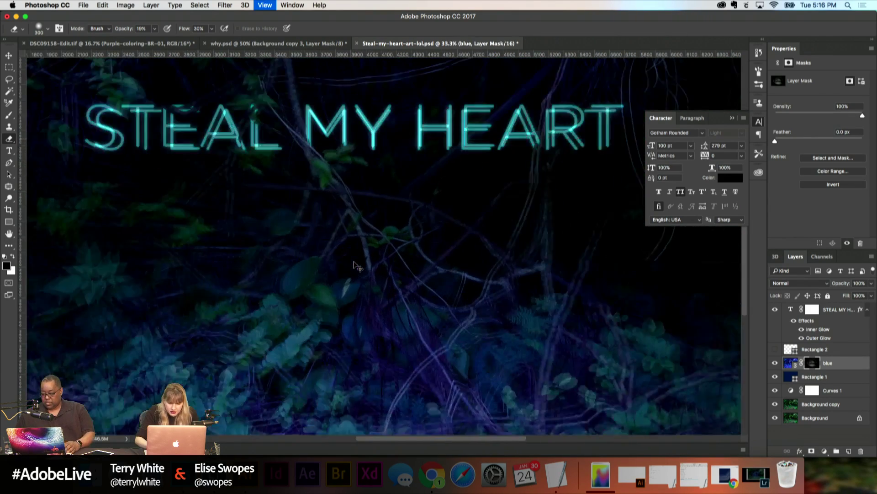
{"action": "key", "text": "bracketleft"}
{"action": "key", "text": "bracketleft"}
{"action": "key", "text": "bracketleft"}
{"action": "key", "text": "bracketleft"}
{"action": "key", "text": "bracketleft"}
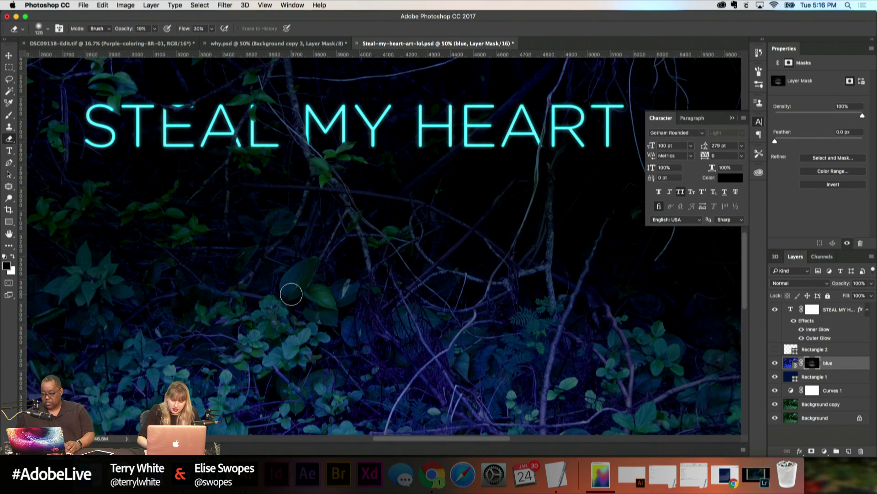
{"action": "left_click_drag", "start_coordinate": [291, 291], "coordinate": [295, 289]}
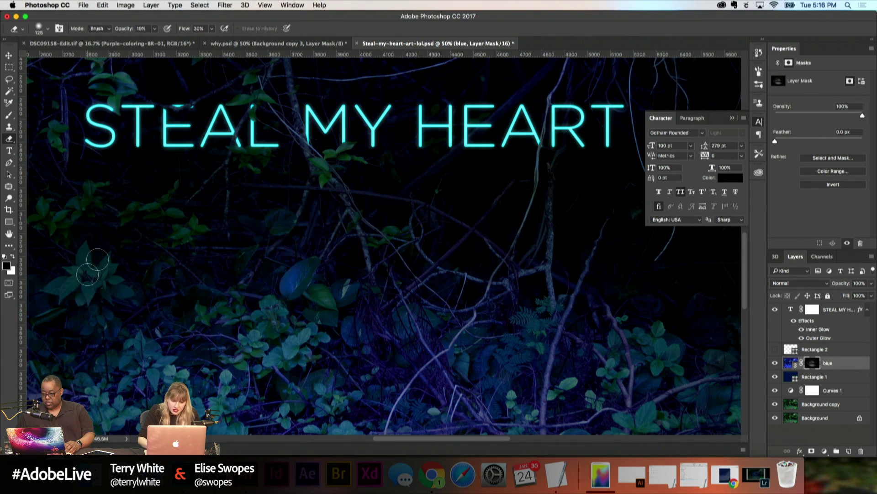
{"action": "mouse_move", "coordinate": [273, 320]}
{"action": "left_mouse_down"}
{"action": "mouse_move", "coordinate": [267, 305]}
{"action": "mouse_move", "coordinate": [269, 320]}
{"action": "left_mouse_up"}
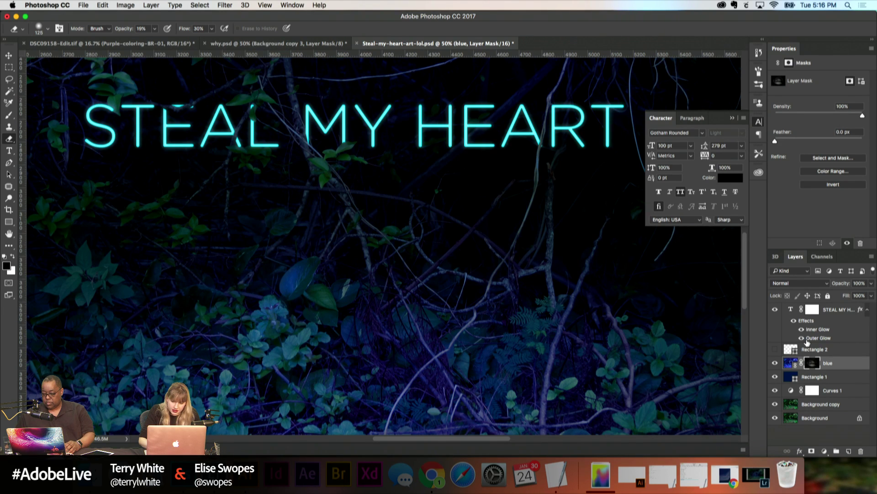
Step: Bring out more blue on the leaf cluster beneath the large leaf by erasing on the blue layer's mask
{"action": "scroll", "coordinate": [560, 360], "scroll_direction": "down", "scroll_amount": 5}
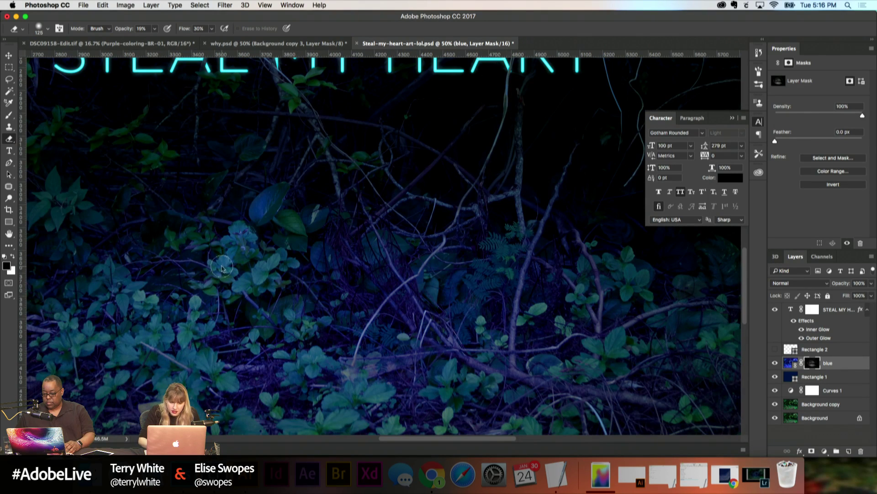
{"action": "scroll", "coordinate": [222, 266], "scroll_direction": "up", "scroll_amount": 3}
{"action": "scroll", "coordinate": [221, 266], "scroll_direction": "left", "scroll_amount": 4}
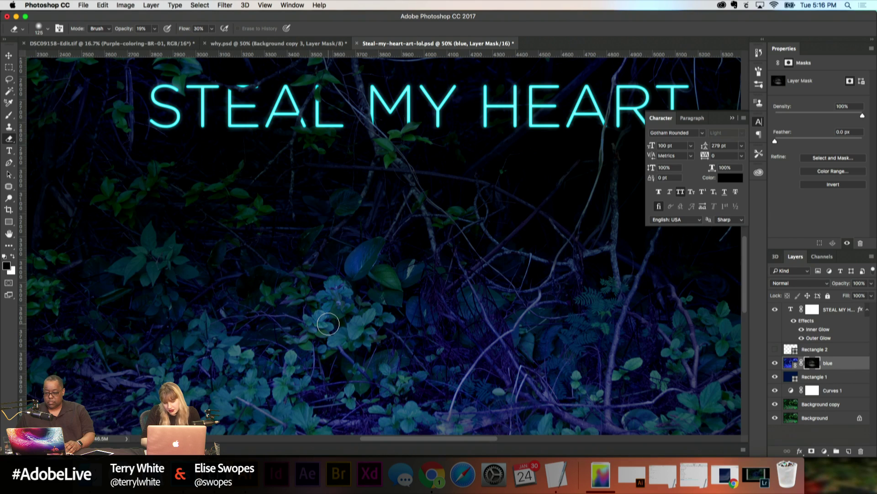
{"action": "scroll", "coordinate": [328, 324], "scroll_direction": "right", "scroll_amount": 3}
{"action": "scroll", "coordinate": [328, 324], "scroll_direction": "down", "scroll_amount": 1}
{"action": "scroll", "coordinate": [328, 323], "scroll_direction": "up", "scroll_amount": 2}
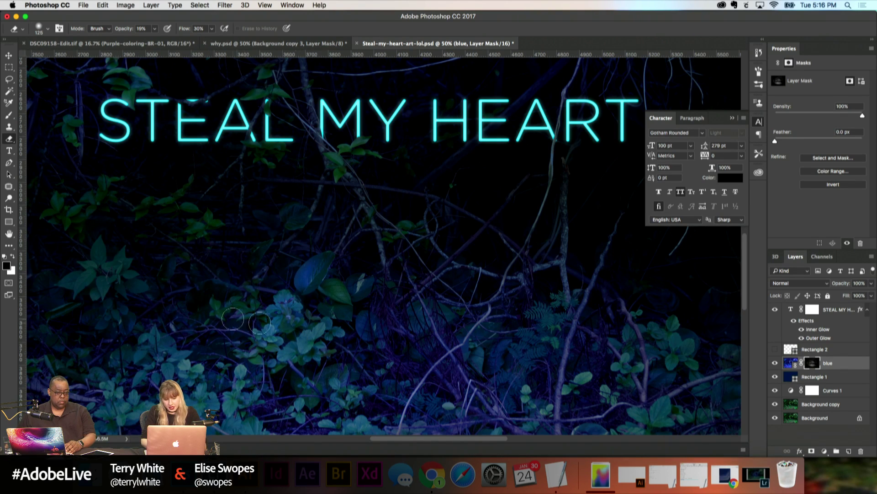
Step: Reduce the eraser to 80 px and bring out blue on the pointed-leaf plant below the word STEAL
{"action": "key", "text": "super+minus"}
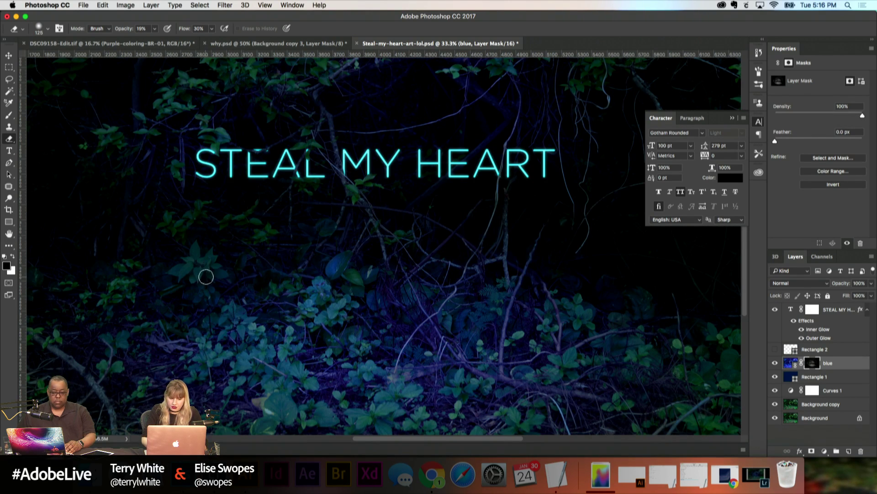
{"action": "key", "text": "super+plus"}
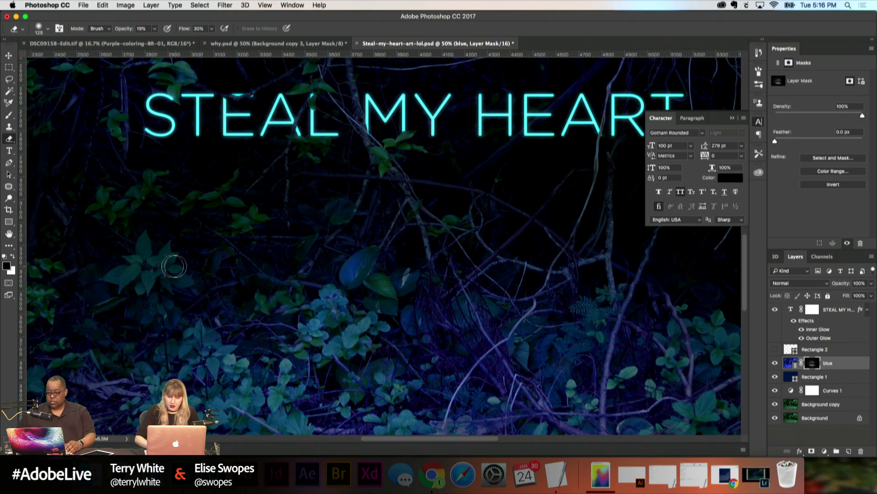
{"action": "key", "text": "bracketleft"}
{"action": "key", "text": "bracketleft"}
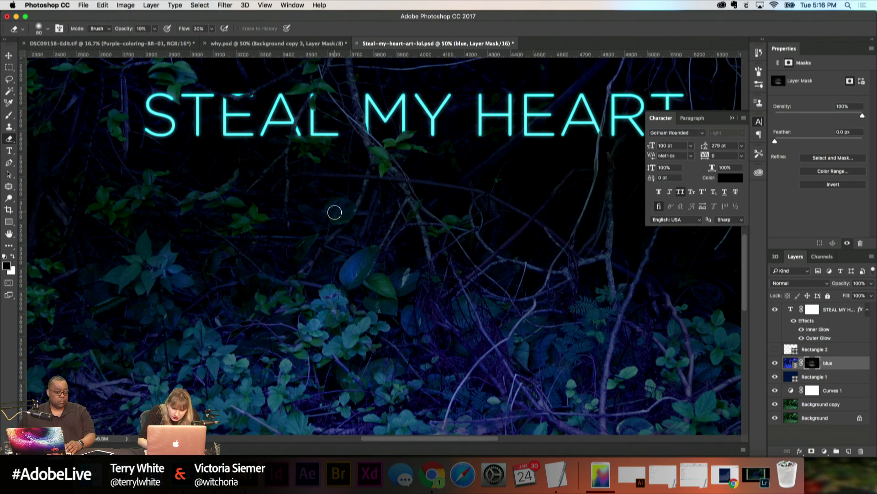
Step: Bring out blue along the bare branches below the word HEART with a 40 px eraser on the mask
{"action": "scroll", "coordinate": [500, 285], "scroll_direction": "down", "scroll_amount": 3}
{"action": "scroll", "coordinate": [526, 285], "scroll_direction": "right", "scroll_amount": 2}
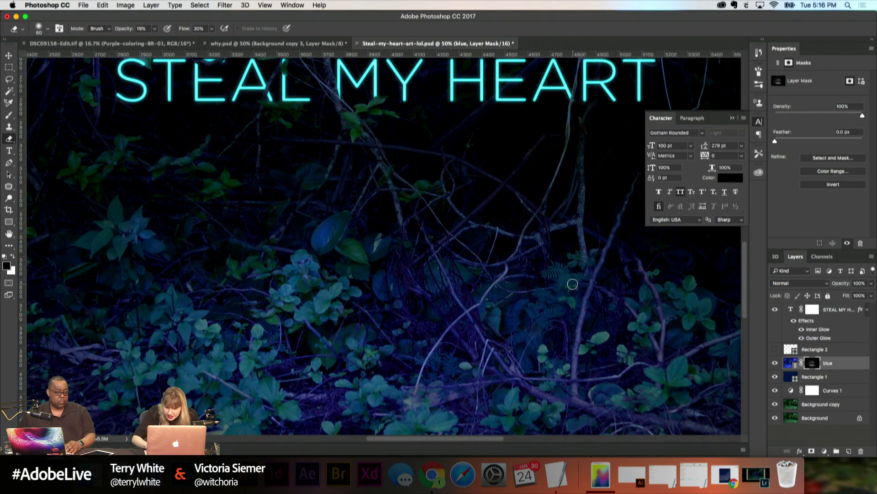
{"action": "scroll", "coordinate": [573, 284], "scroll_direction": "right", "scroll_amount": 3}
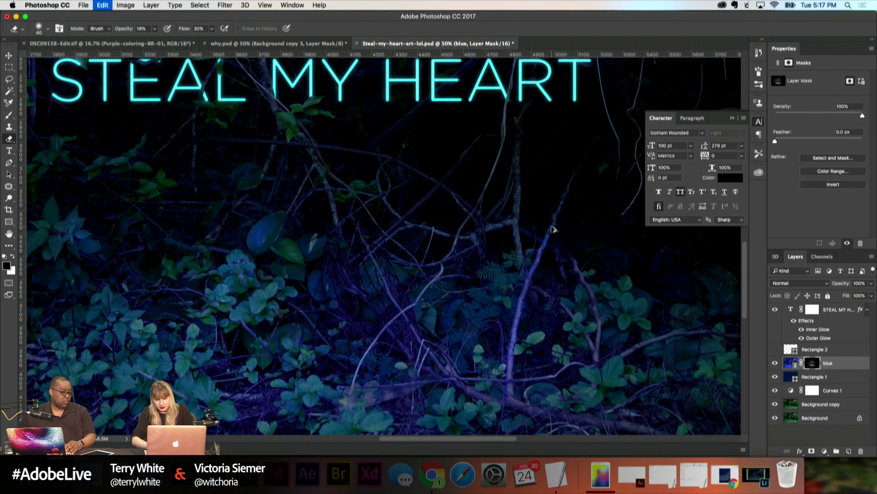
{"action": "scroll", "coordinate": [551, 226], "scroll_direction": "up", "scroll_amount": 1}
{"action": "scroll", "coordinate": [553, 229], "scroll_direction": "up", "scroll_amount": 2}
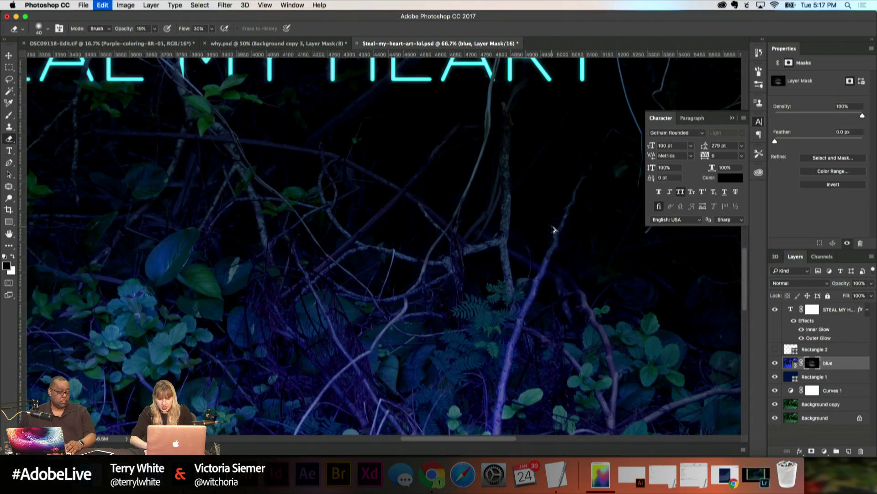
{"action": "scroll", "coordinate": [519, 275], "scroll_direction": "down", "scroll_amount": 3}
{"action": "scroll", "coordinate": [521, 280], "scroll_direction": "up", "scroll_amount": 3}
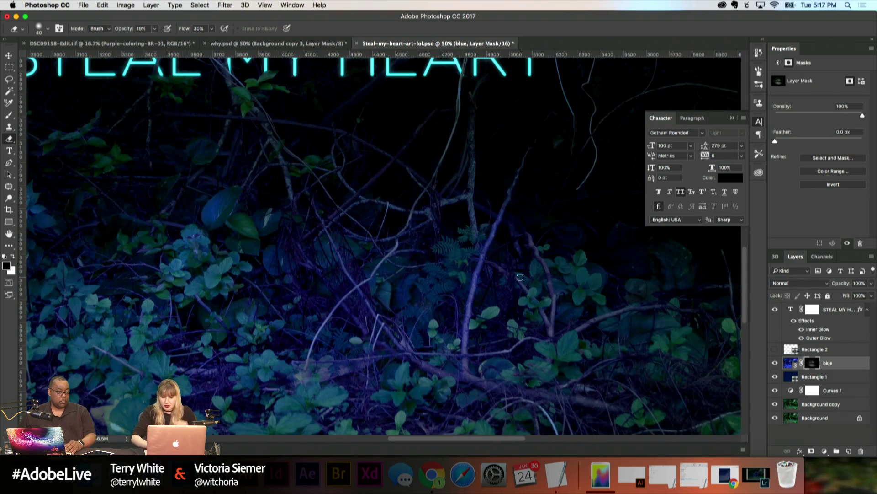
{"action": "scroll", "coordinate": [521, 280], "scroll_direction": "down", "scroll_amount": 1}
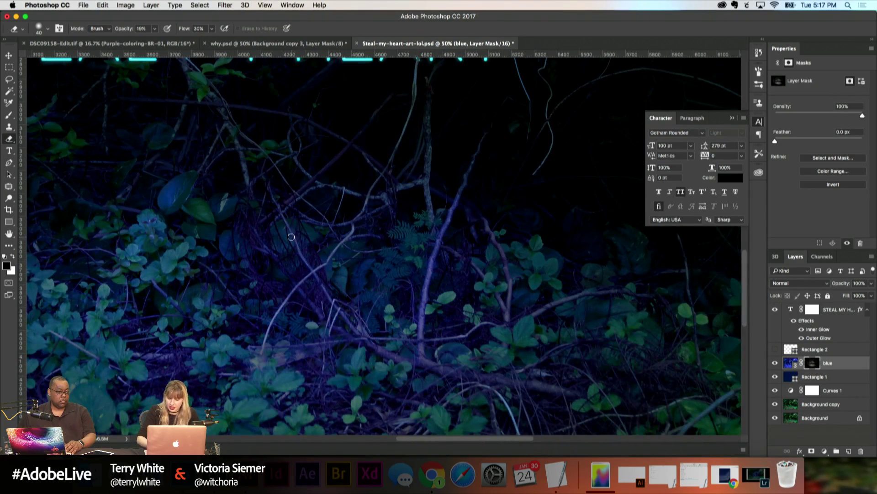
{"action": "scroll", "coordinate": [293, 240], "scroll_direction": "up", "scroll_amount": 1}
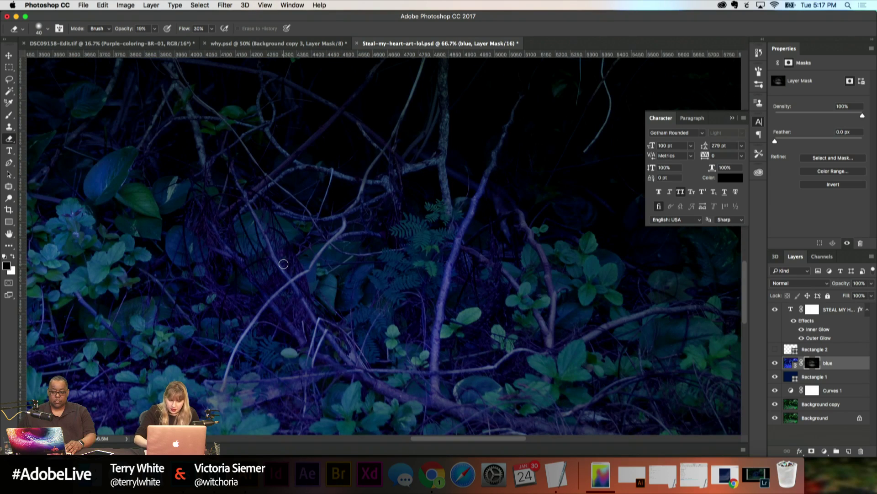
Step: Enlarge the eraser to 300 px and bring out blue across the undergrowth beneath the lettering on the blue layer's mask
{"action": "scroll", "coordinate": [283, 264], "scroll_direction": "left", "scroll_amount": 5}
{"action": "scroll", "coordinate": [284, 263], "scroll_direction": "up", "scroll_amount": 2}
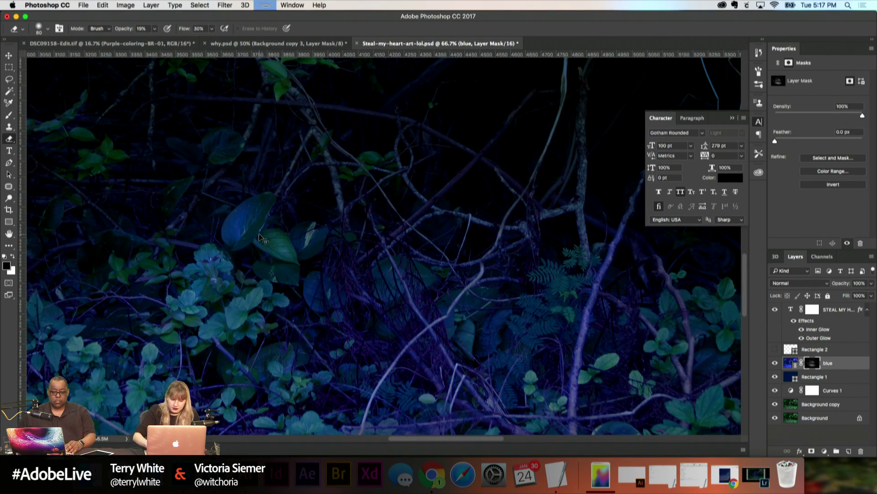
{"action": "scroll", "coordinate": [263, 237], "scroll_direction": "up", "scroll_amount": 3}
{"action": "scroll", "coordinate": [293, 246], "scroll_direction": "down", "scroll_amount": 2}
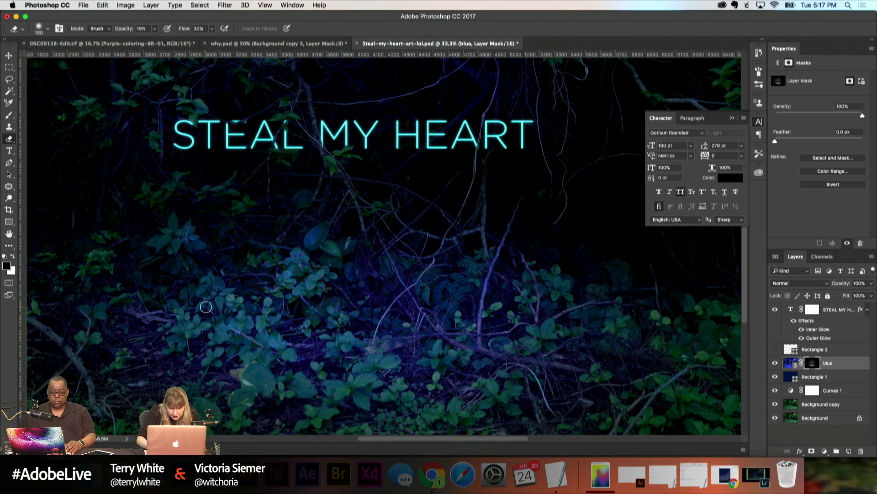
{"action": "key", "text": "bracketright"}
{"action": "key", "text": "bracketright"}
{"action": "key", "text": "bracketright"}
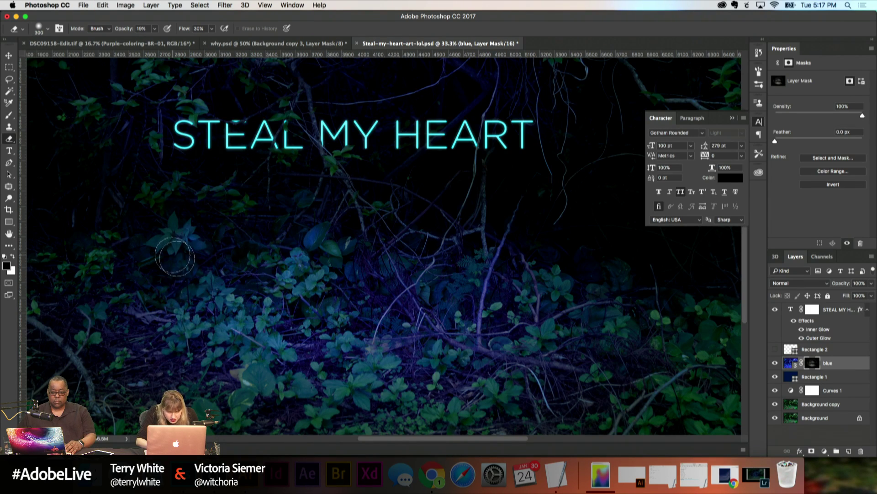
{"action": "mouse_move", "coordinate": [325, 269]}
{"action": "left_mouse_down"}
{"action": "mouse_move", "coordinate": [410, 292]}
{"action": "mouse_move", "coordinate": [575, 281]}
{"action": "mouse_move", "coordinate": [500, 274]}
{"action": "left_mouse_up"}
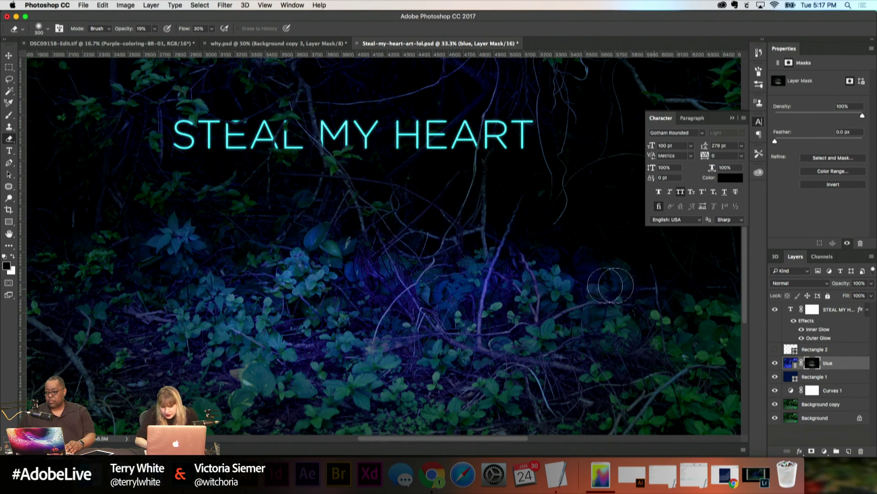
{"action": "key", "text": "super+minus"}
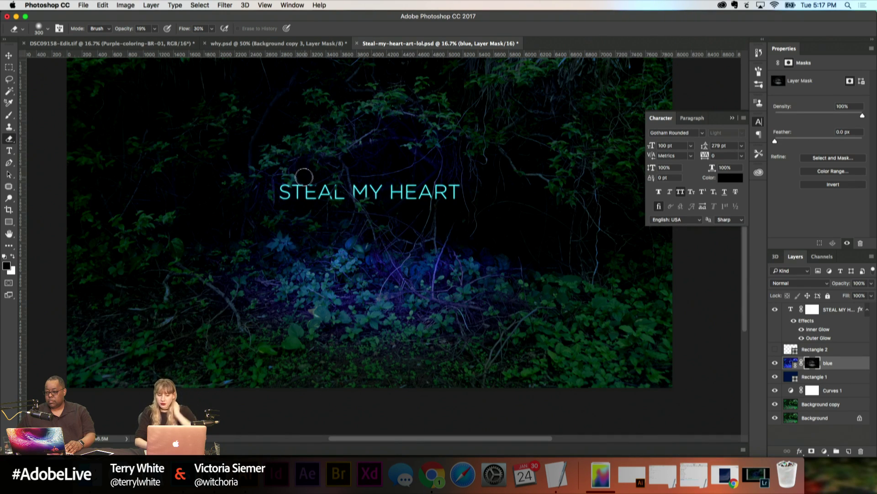
Step: Reduce the eraser to 40 px and lower its flow to 9% for fine work around the lettering
{"action": "key", "text": "super+plus"}
{"action": "key", "text": "super+plus"}
{"action": "key", "text": "super+plus"}
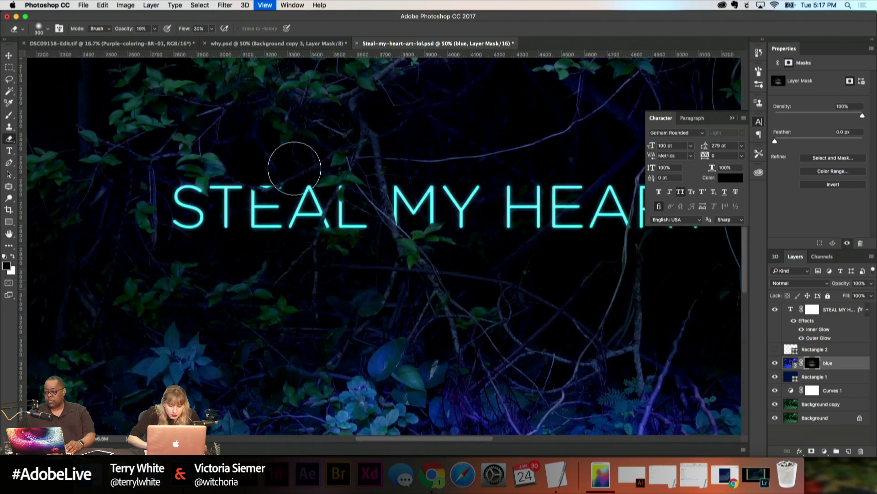
{"action": "key", "text": "bracketright"}
{"action": "key", "text": "bracketright"}
{"action": "key", "text": "bracketright"}
{"action": "key", "text": "bracketright"}
{"action": "key", "text": "bracketleft"}
{"action": "key", "text": "bracketleft"}
{"action": "key", "text": "bracketleft"}
{"action": "key", "text": "bracketleft"}
{"action": "key", "text": "bracketleft"}
{"action": "key", "text": "bracketleft"}
{"action": "key", "text": "bracketleft"}
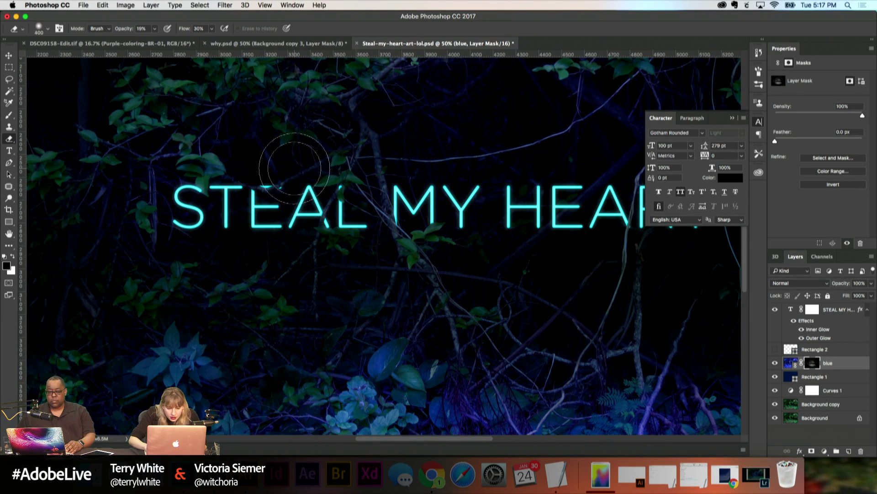
{"action": "key", "text": "bracketleft"}
{"action": "key", "text": "bracketleft"}
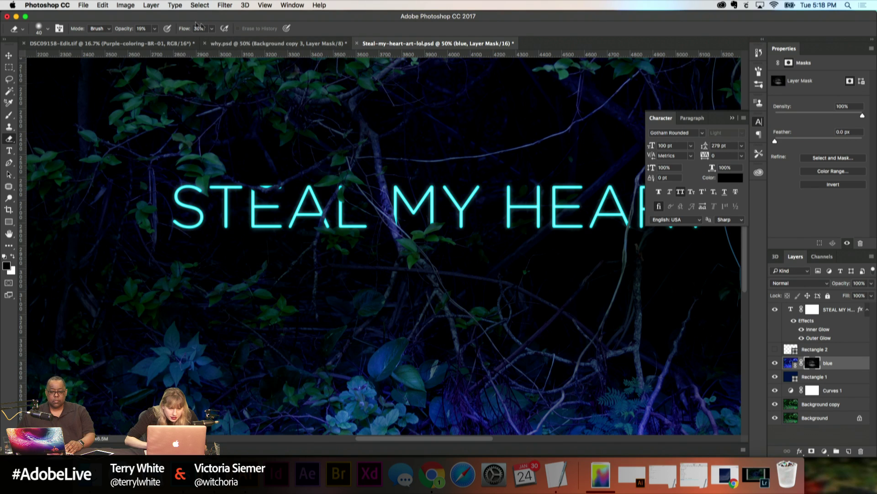
{"action": "left_click", "coordinate": [210, 29]}
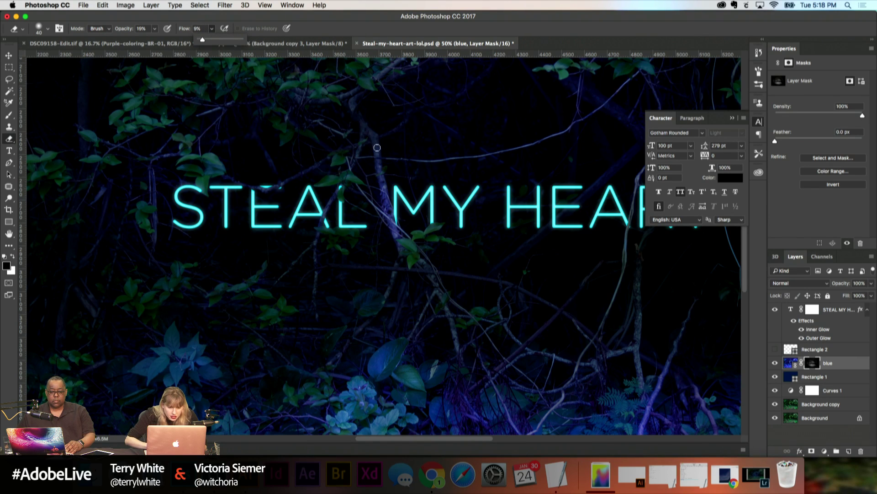
Step: Bring out blue along the branches crossing the words MY and HEART with a 20 px eraser on the mask
{"action": "key", "text": "super+equal"}
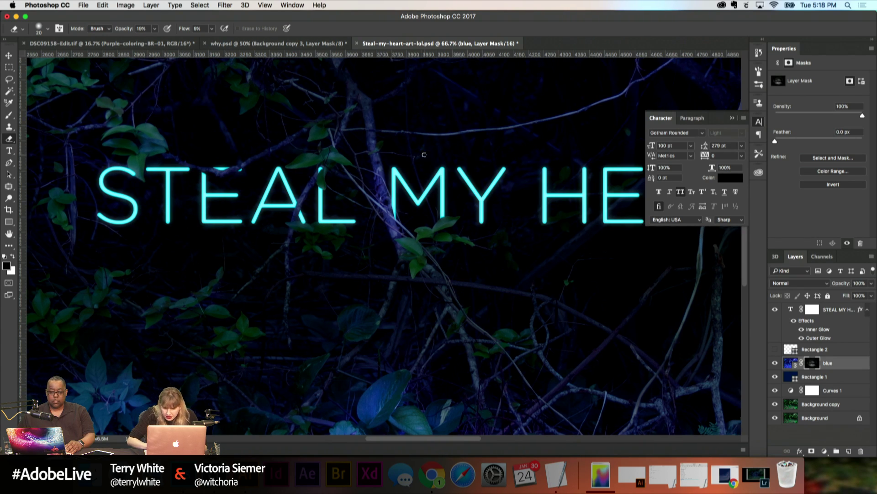
{"action": "scroll", "coordinate": [430, 154], "scroll_direction": "right", "scroll_amount": 10}
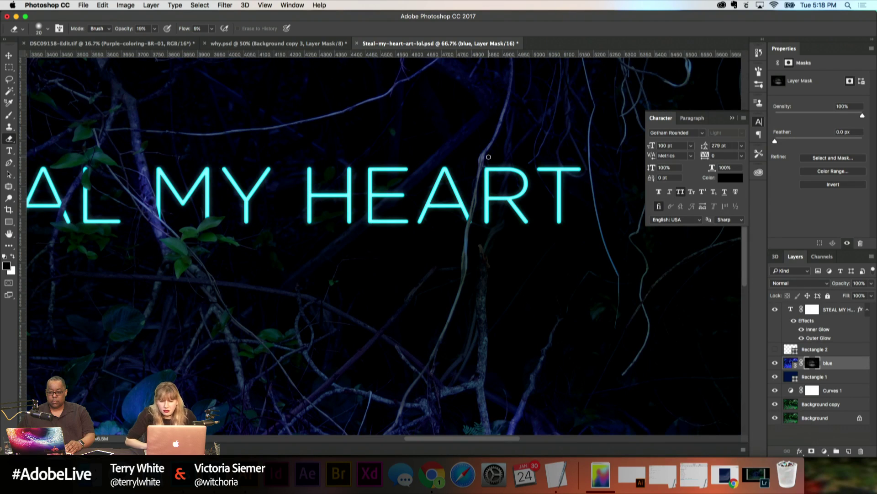
{"action": "scroll", "coordinate": [489, 157], "scroll_direction": "right", "scroll_amount": 1}
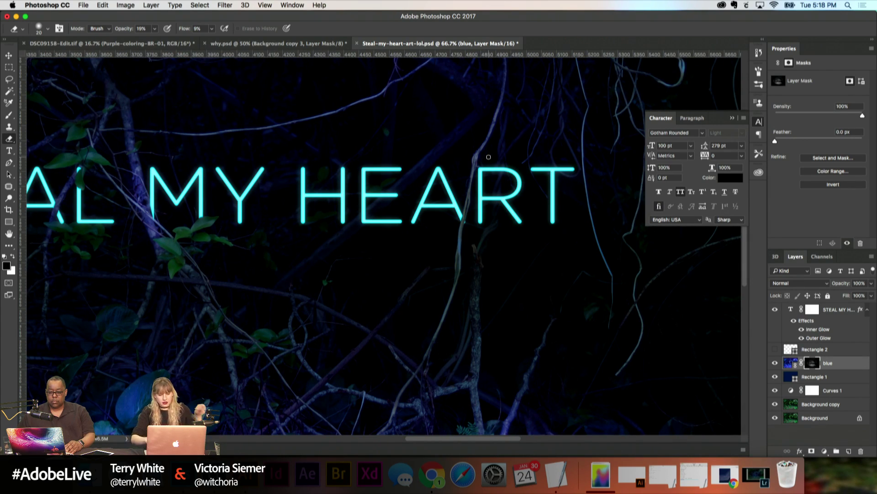
Step: Enlarge the eraser to 80 px and bring out blue on the leaves and branches above the lettering
{"action": "key", "text": "super+minus"}
{"action": "key", "text": "super+minus"}
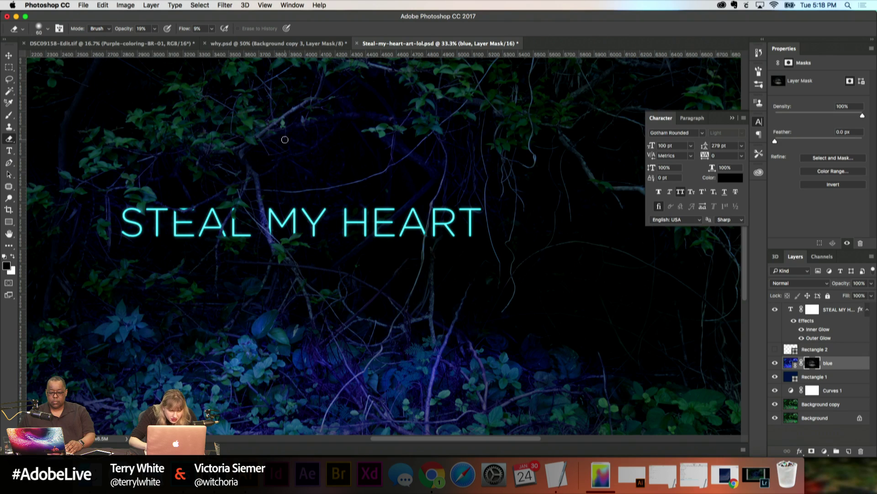
{"action": "key", "text": "bracketright"}
{"action": "key", "text": "bracketright"}
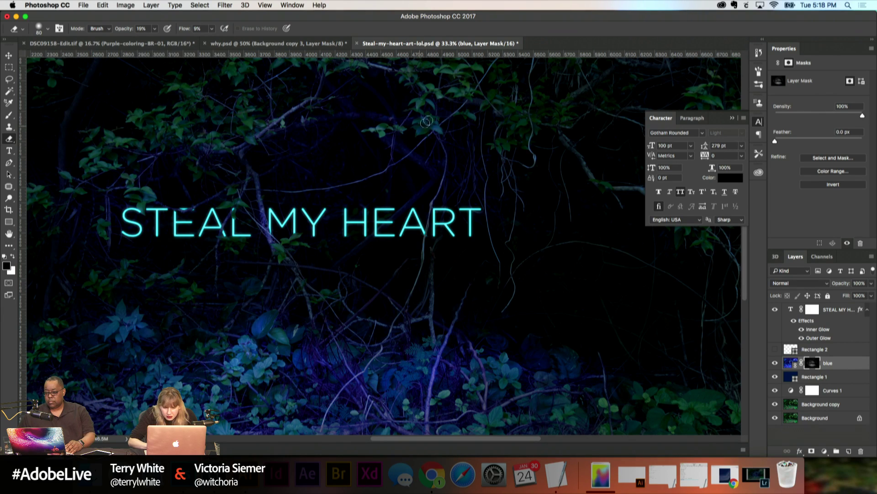
Step: Compare the scene with and without the blue layer by repeatedly toggling its visibility
{"action": "left_click", "coordinate": [775, 363]}
{"action": "left_click", "coordinate": [775, 363]}
{"action": "left_click", "coordinate": [775, 363]}
{"action": "left_click", "coordinate": [775, 363]}
{"action": "left_click", "coordinate": [775, 363]}
{"action": "left_click", "coordinate": [775, 363]}
{"action": "left_click", "coordinate": [775, 363]}
{"action": "left_click", "coordinate": [775, 363]}
{"action": "left_click", "coordinate": [775, 362]}
{"action": "left_click", "coordinate": [775, 363]}
{"action": "left_click", "coordinate": [775, 363]}
{"action": "left_click", "coordinate": [775, 363]}
{"action": "left_click", "coordinate": [775, 363]}
{"action": "left_click", "coordinate": [775, 363]}
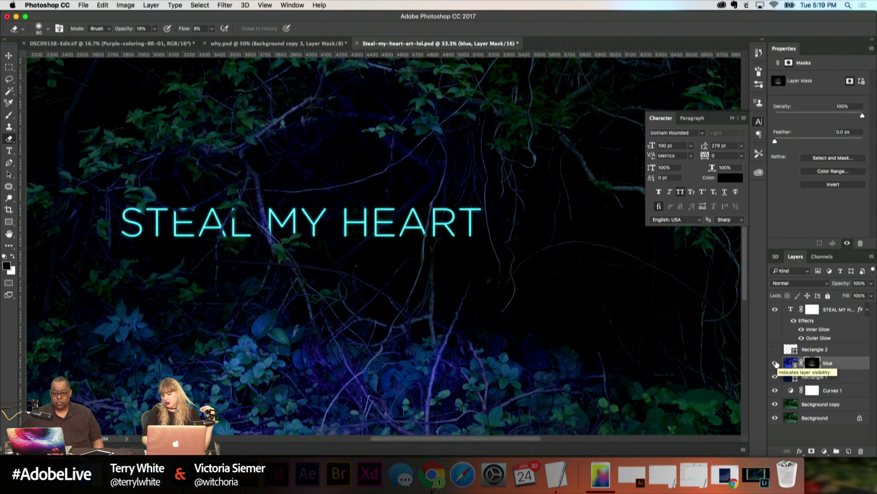
{"action": "left_click", "coordinate": [825, 451]}
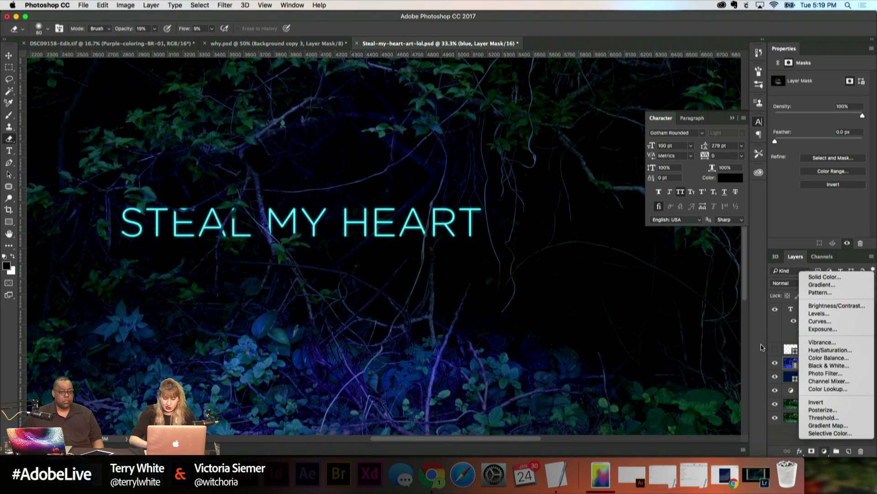
{"action": "left_click", "coordinate": [760, 329]}
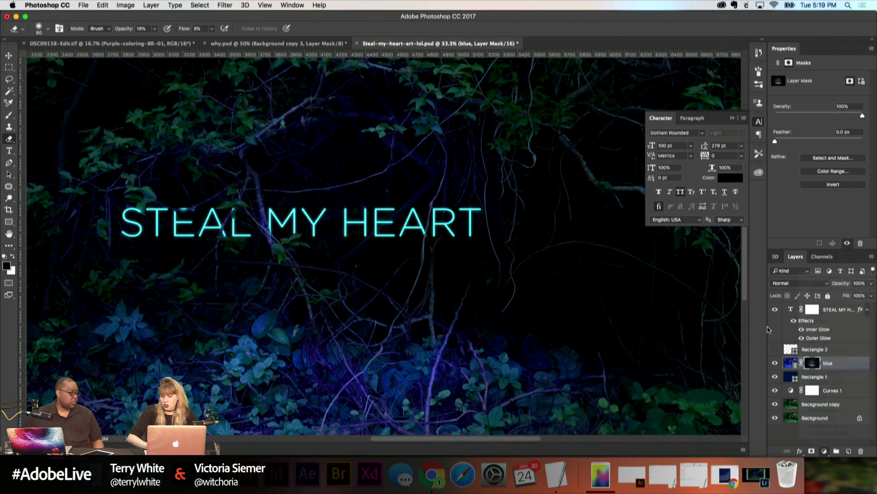
Step: Enlarge the soft eraser to 3100 px for broad strokes over the whole image
{"action": "key", "text": "super+minus"}
{"action": "key", "text": "super+minus"}
{"action": "key", "text": "super+minus"}
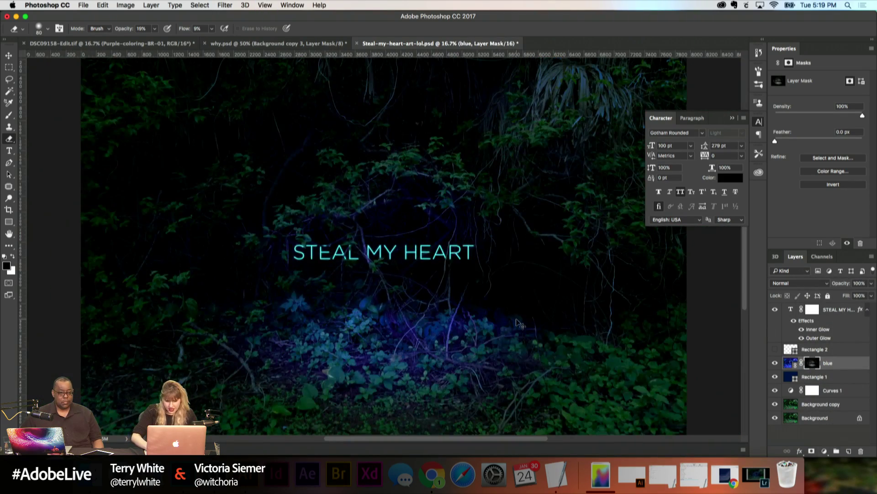
{"action": "key", "text": "super+plus"}
{"action": "key", "text": "super+plus"}
{"action": "key", "text": "super+minus"}
{"action": "key", "text": "super+minus"}
{"action": "key", "text": "super+minus"}
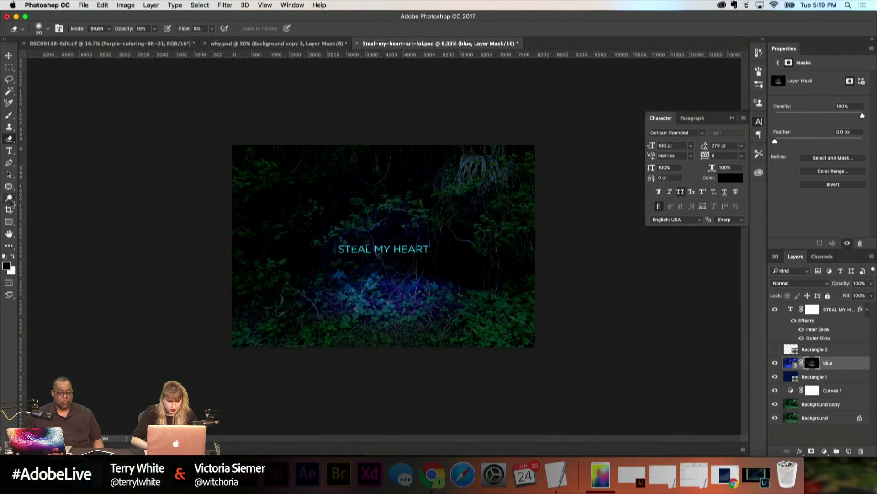
{"action": "left_click", "coordinate": [11, 139]}
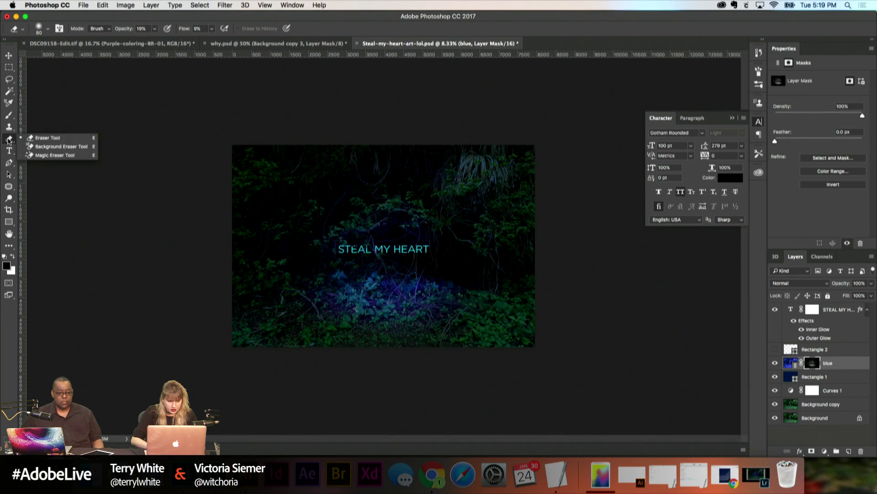
{"action": "left_click", "coordinate": [30, 141]}
{"action": "left_click", "coordinate": [48, 29]}
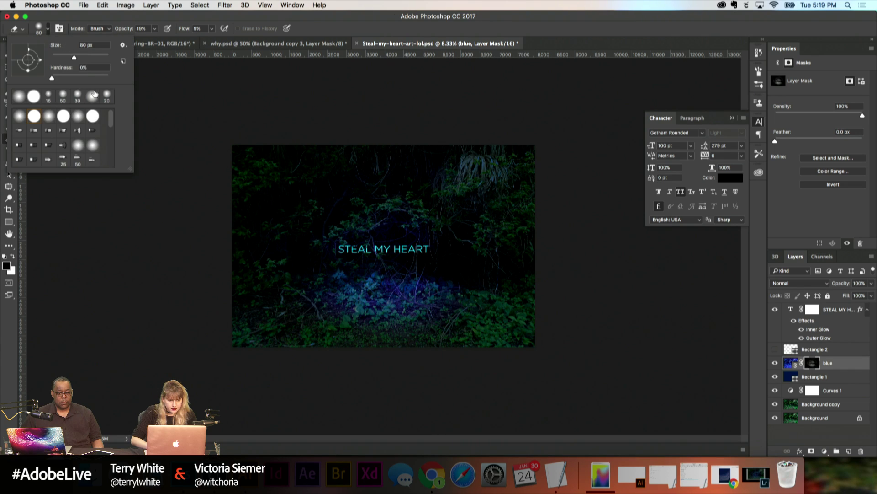
{"action": "left_click", "coordinate": [97, 76]}
{"action": "mouse_move", "coordinate": [101, 79]}
{"action": "left_mouse_down"}
{"action": "mouse_move", "coordinate": [52, 78]}
{"action": "mouse_move", "coordinate": [106, 57]}
{"action": "left_mouse_up"}
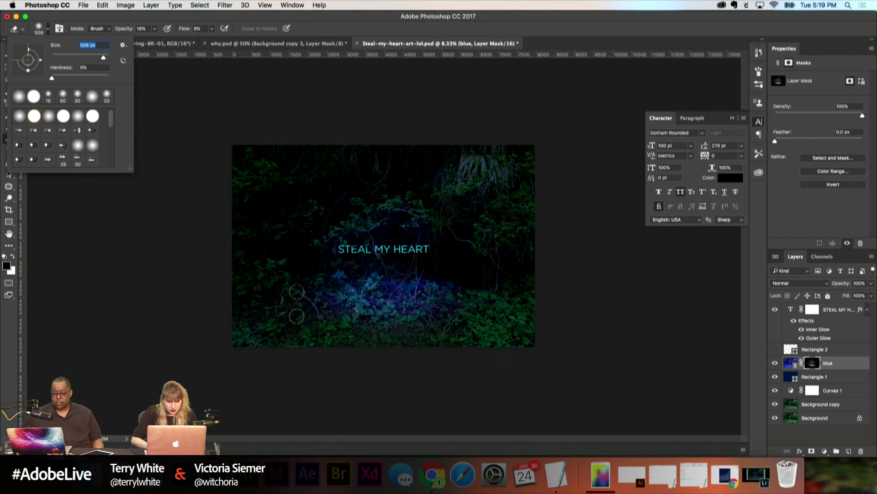
{"action": "key", "text": "Return"}
{"action": "key", "text": "bracketright"}
{"action": "key", "text": "bracketright"}
{"action": "key", "text": "bracketright"}
{"action": "key", "text": "bracketright"}
{"action": "key", "text": "bracketright"}
{"action": "key", "text": "bracketright"}
{"action": "key", "text": "bracketright"}
{"action": "key", "text": "bracketright"}
{"action": "key", "text": "bracketright"}
{"action": "key", "text": "bracketright"}
{"action": "key", "text": "bracketright"}
{"action": "key", "text": "bracketright"}
{"action": "key", "text": "bracketright"}
{"action": "key", "text": "bracketright"}
{"action": "key", "text": "bracketright"}
{"action": "key", "text": "bracketright"}
{"action": "key", "text": "bracketright"}
{"action": "key", "text": "bracketright"}
{"action": "key", "text": "bracketright"}
{"action": "key", "text": "bracketright"}
{"action": "key", "text": "bracketright"}
{"action": "key", "text": "bracketright"}
{"action": "key", "text": "bracketright"}
{"action": "key", "text": "bracketright"}
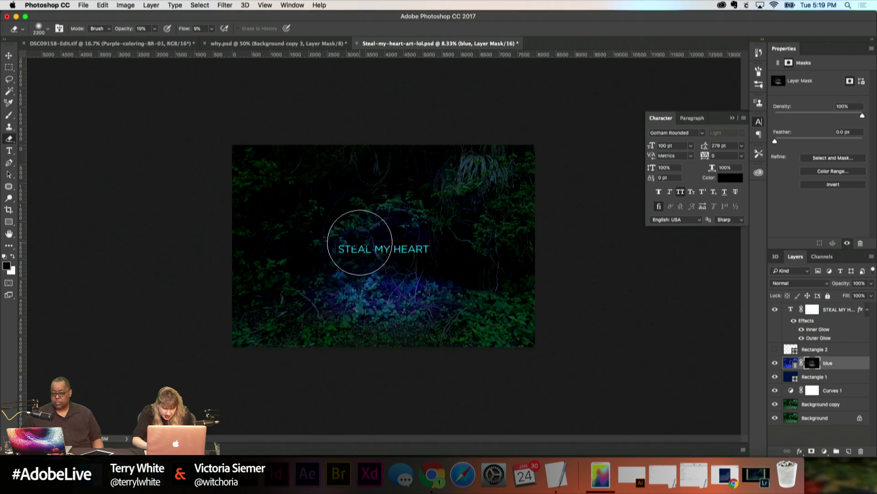
{"action": "key", "text": "bracketright"}
{"action": "key", "text": "bracketright"}
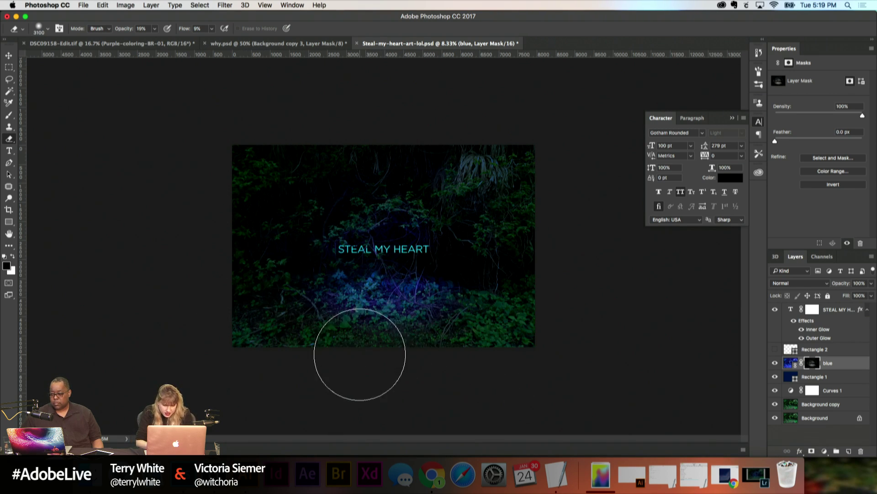
Step: Lower the eraser flow to 1% and spread a faint blue over the lower undergrowth, undoing a stray stroke
{"action": "left_click_drag", "start_coordinate": [212, 29], "coordinate": [208, 41]}
{"action": "left_click", "coordinate": [264, 284]}
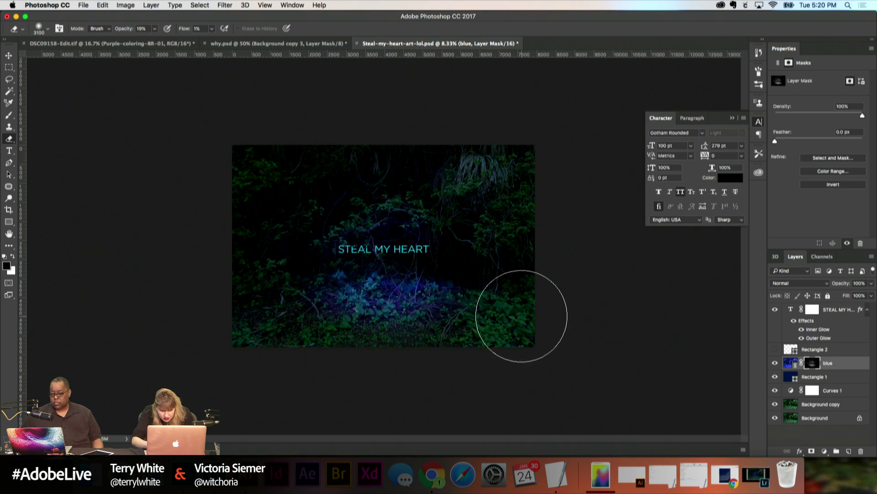
{"action": "key", "text": "super+z"}
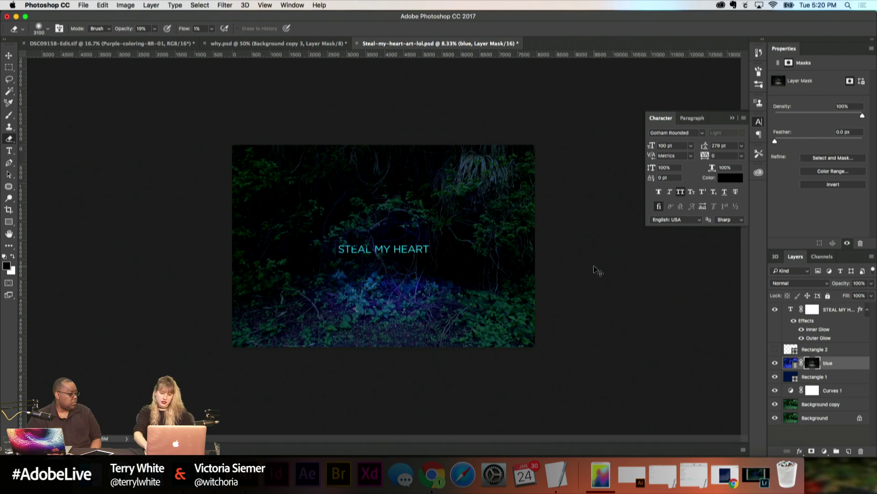
Step: Reduce the eraser to 1800 px while working on the blue layer's mask
{"action": "key", "text": "super+plus"}
{"action": "key", "text": "bracketleft"}
{"action": "key", "text": "bracketleft"}
{"action": "key", "text": "bracketleft"}
{"action": "key", "text": "bracketleft"}
{"action": "key", "text": "bracketleft"}
{"action": "key", "text": "bracketleft"}
{"action": "key", "text": "bracketleft"}
{"action": "key", "text": "bracketleft"}
{"action": "key", "text": "bracketleft"}
{"action": "key", "text": "bracketleft"}
{"action": "key", "text": "bracketleft"}
{"action": "key", "text": "bracketleft"}
{"action": "key", "text": "bracketleft"}
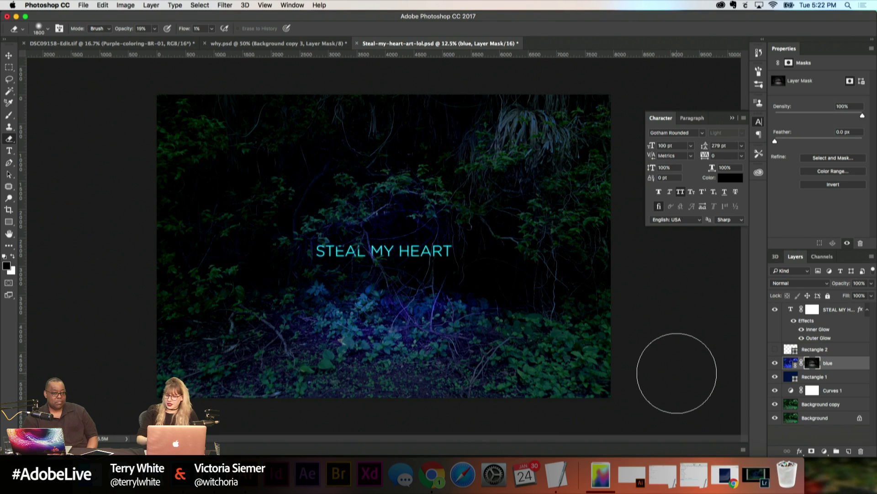
{"action": "key", "text": "super+equal"}
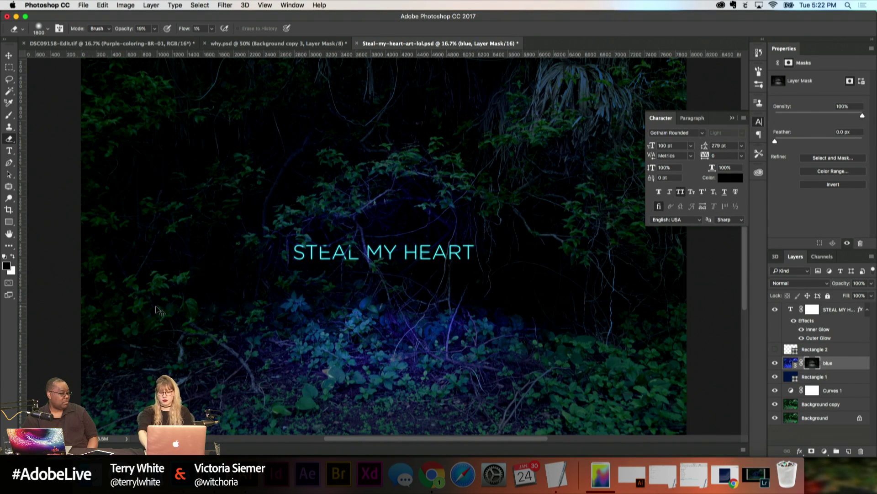
{"action": "key", "text": "super+minus"}
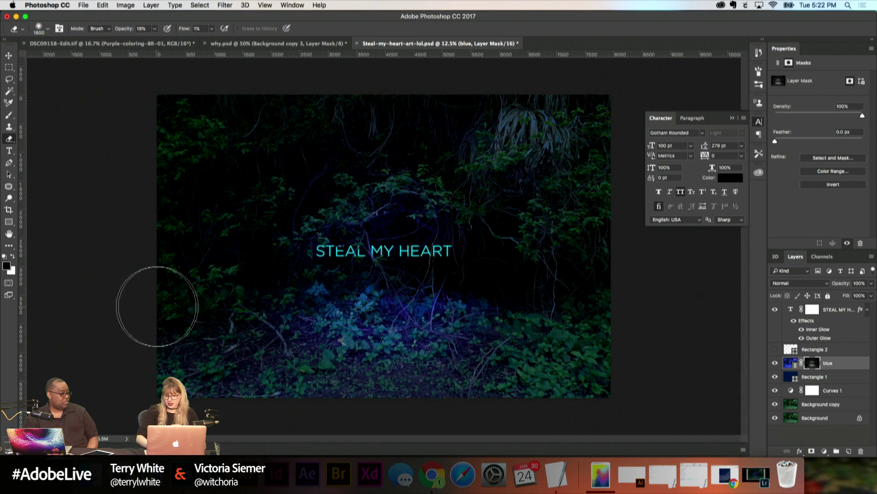
{"action": "key", "text": "super+plus"}
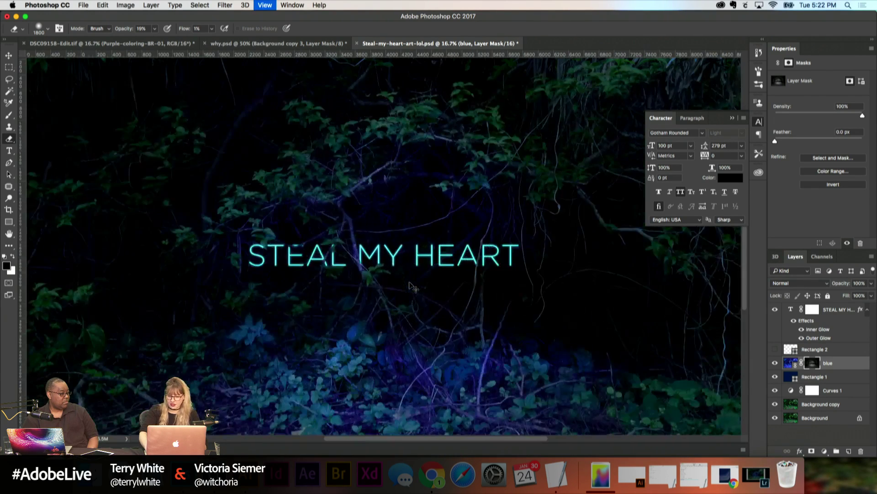
{"action": "key", "text": "super+minus"}
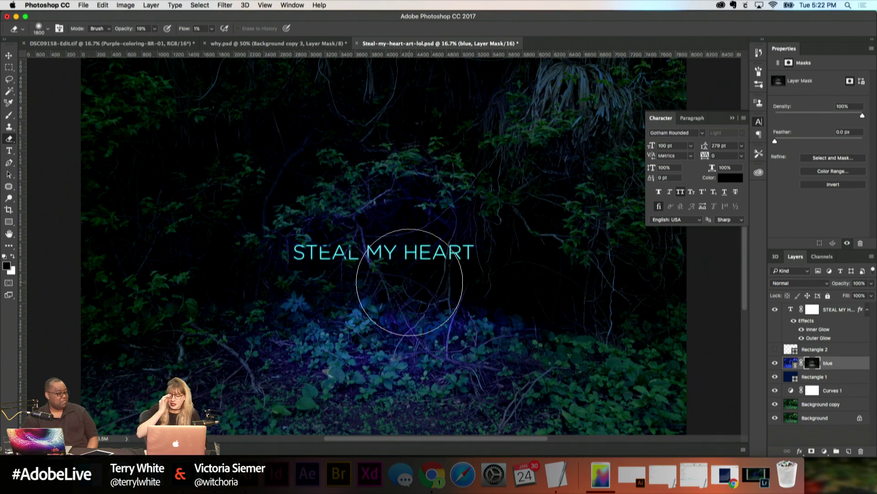
{"action": "key", "text": "super+minus"}
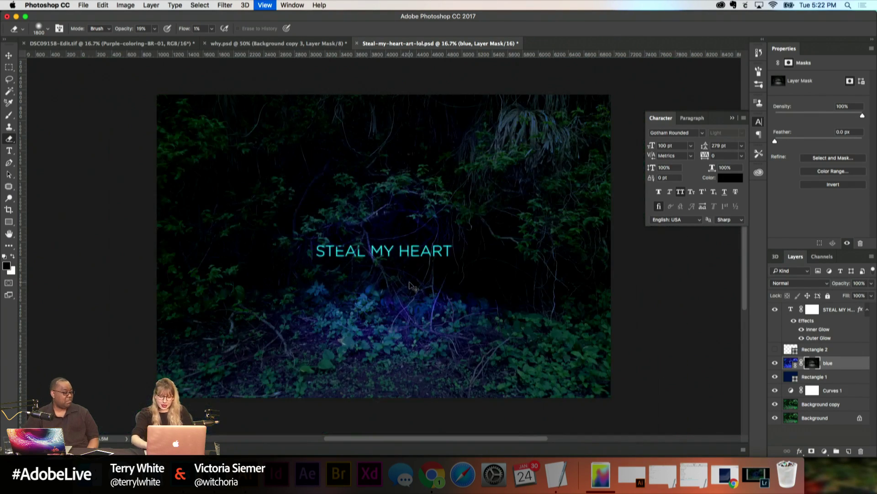
Step: Show the Timeline and create a frame animation for the document
{"action": "left_click", "coordinate": [293, 8]}
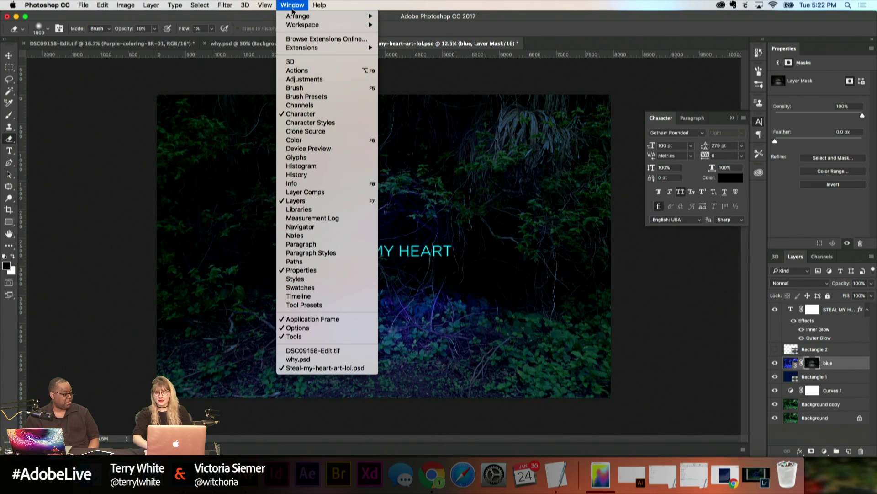
{"action": "mouse_move", "coordinate": [293, 19]}
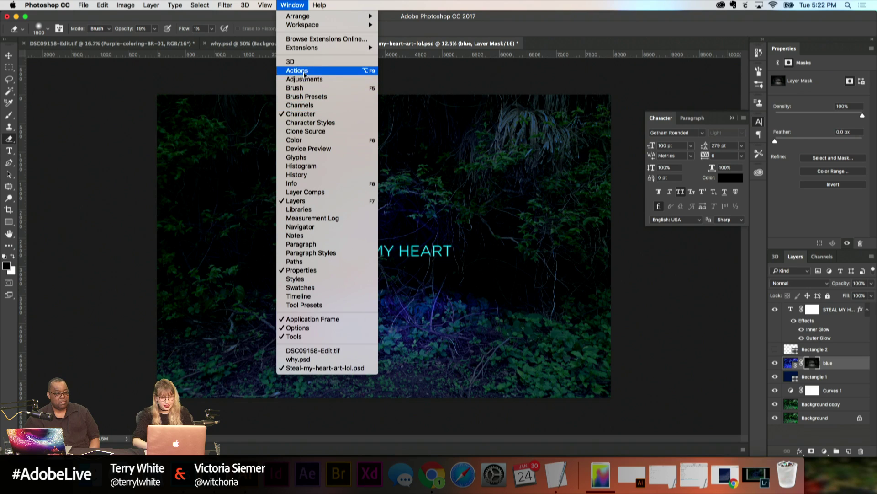
{"action": "left_click", "coordinate": [302, 296]}
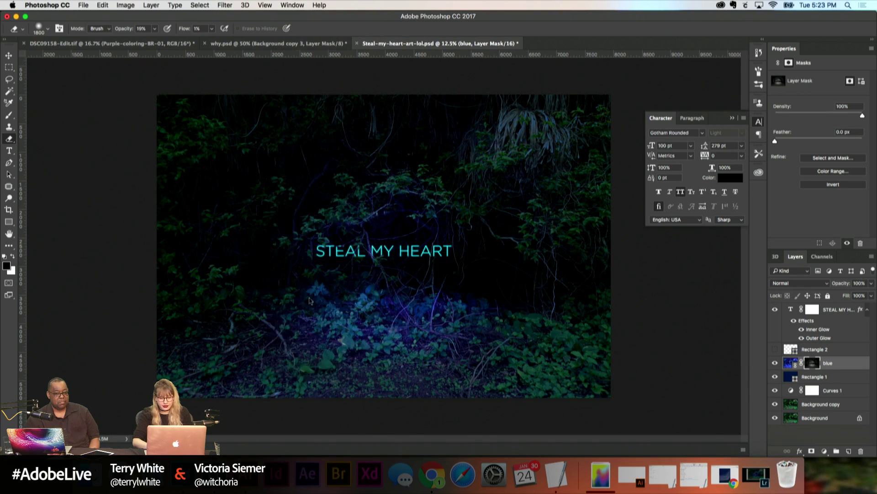
{"action": "left_click", "coordinate": [379, 431]}
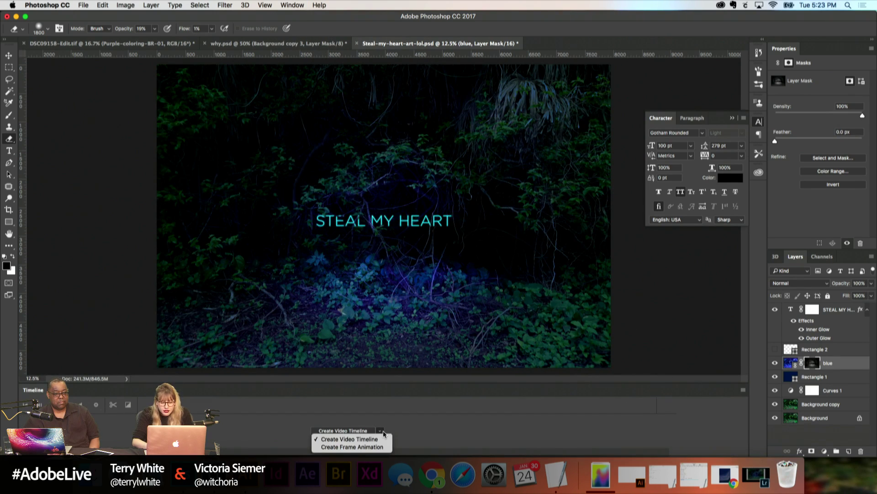
{"action": "left_click", "coordinate": [381, 447]}
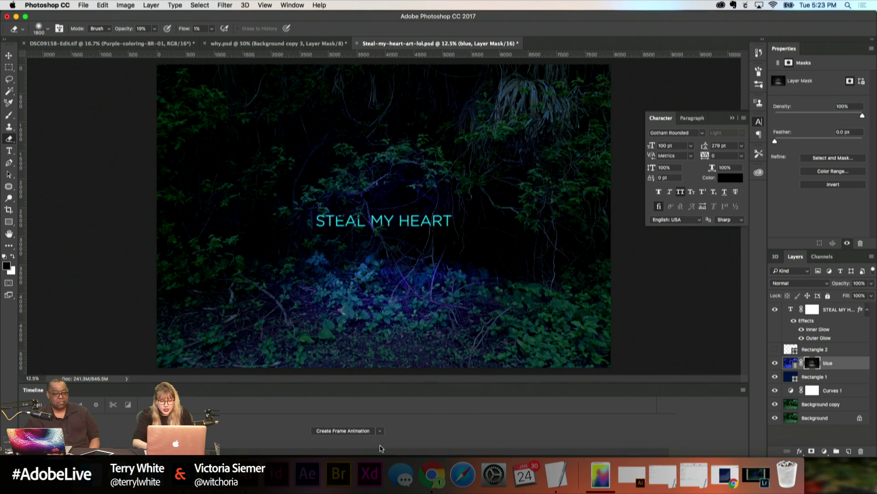
{"action": "left_click", "coordinate": [354, 431]}
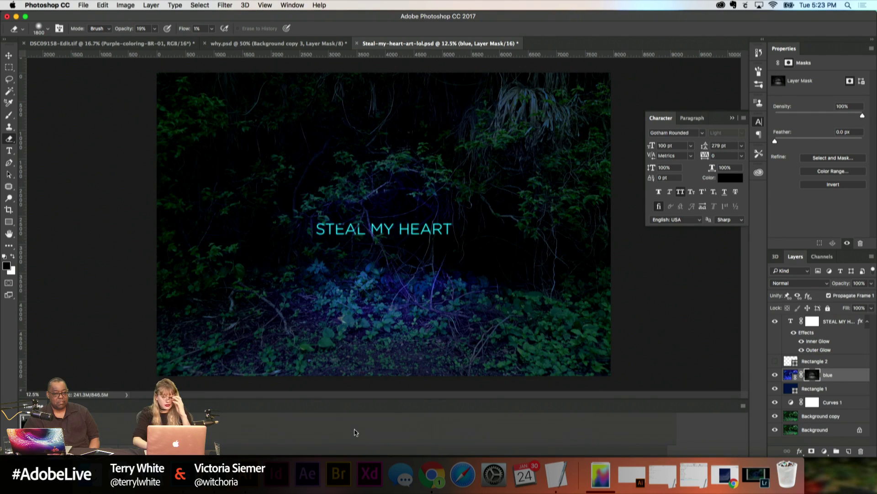
Step: Hide the Background layer and group all the layers above it, from Background copy up to the STEAL MY HEART text
{"action": "left_click", "coordinate": [813, 320]}
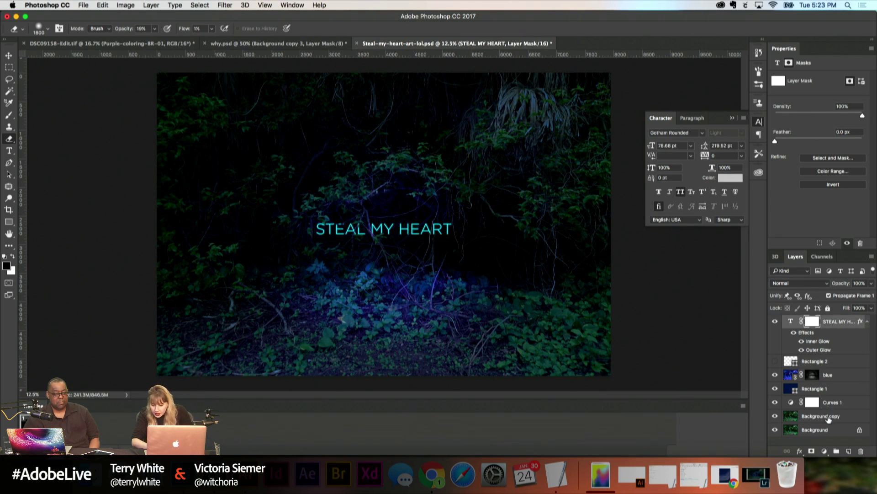
{"action": "left_click", "coordinate": [827, 429]}
{"action": "left_click", "coordinate": [775, 430]}
{"action": "left_click", "coordinate": [835, 415]}
{"action": "left_click", "coordinate": [830, 360], "text": "shift"}
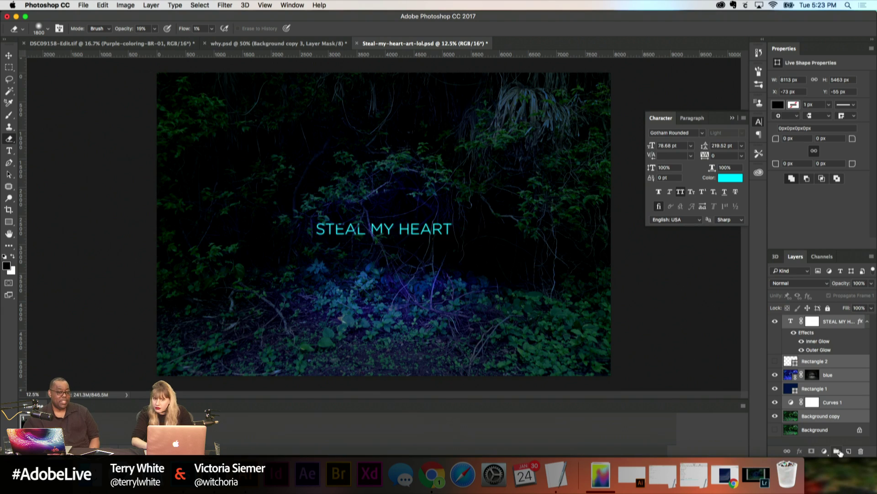
{"action": "left_click", "coordinate": [839, 452]}
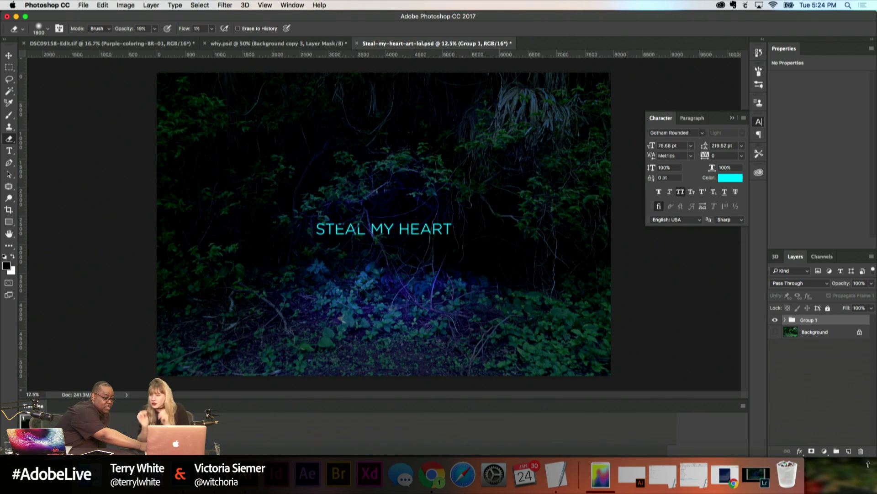
Step: Shorten the application window, then undock the Timeline and float it, widened, above the upper part of the image
{"action": "left_click_drag", "start_coordinate": [868, 458], "coordinate": [866, 435]}
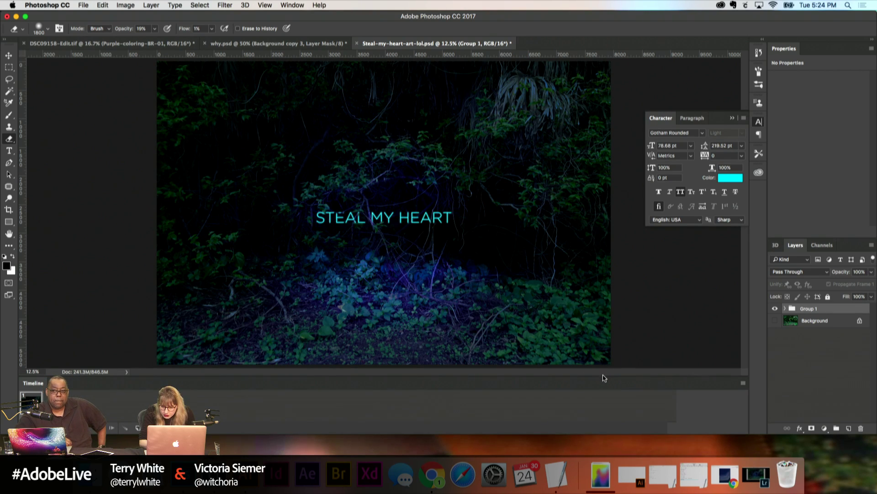
{"action": "left_click", "coordinate": [83, 367]}
{"action": "left_click", "coordinate": [506, 162]}
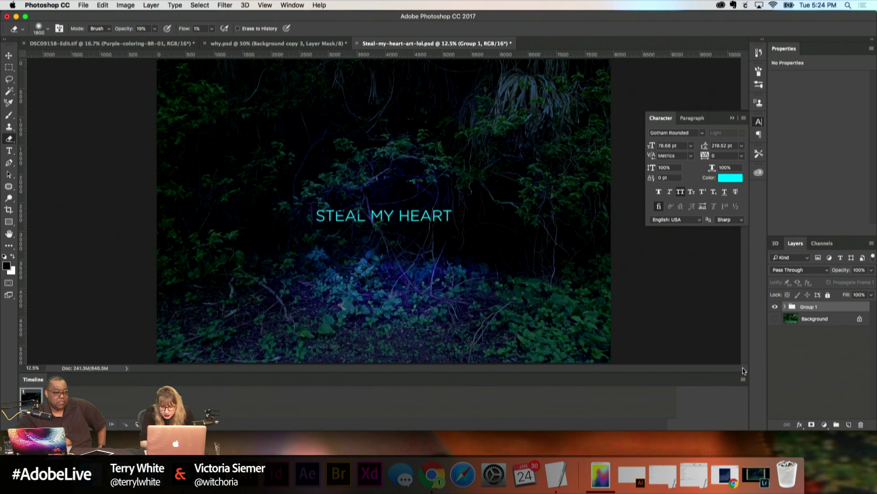
{"action": "left_click_drag", "start_coordinate": [739, 372], "coordinate": [733, 419]}
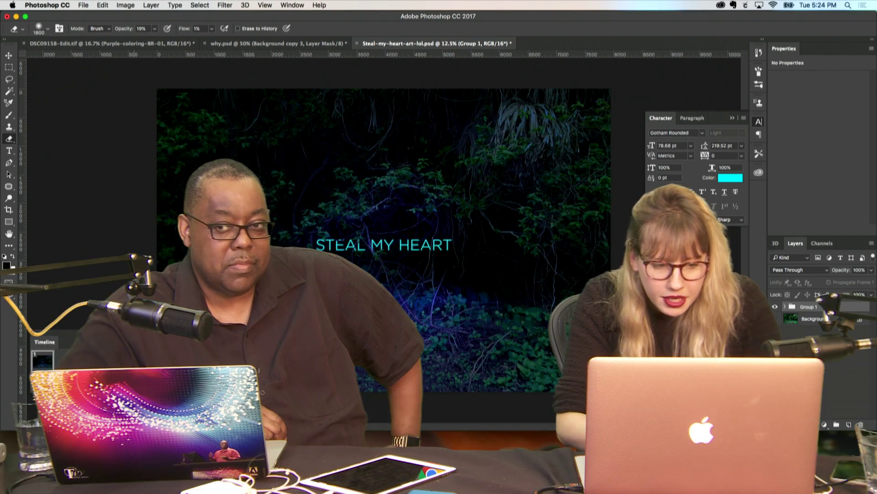
{"action": "left_click_drag", "start_coordinate": [93, 341], "coordinate": [93, 44]}
{"action": "left_click_drag", "start_coordinate": [228, 102], "coordinate": [441, 102]}
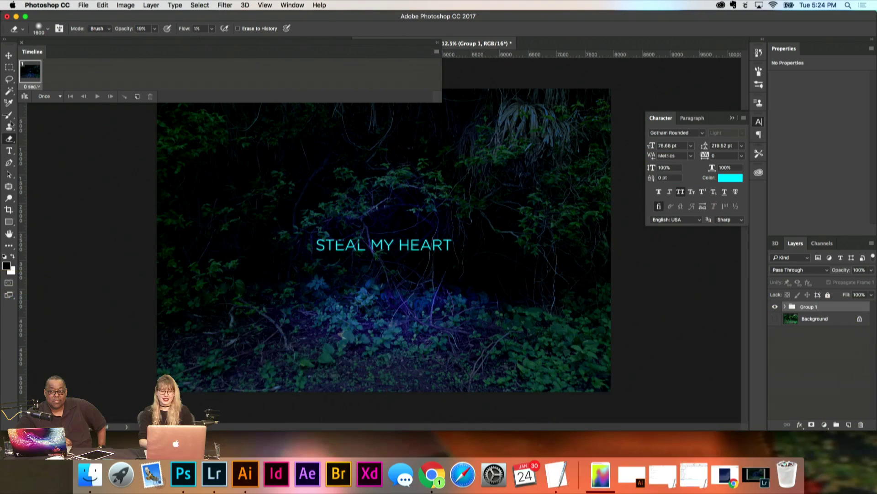
{"action": "left_click_drag", "start_coordinate": [48, 43], "coordinate": [60, 68]}
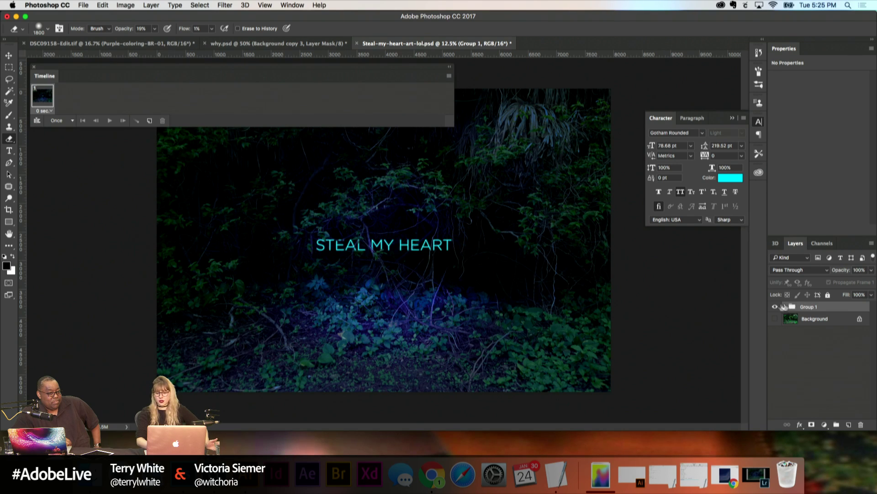
Step: Duplicate Group 1 and hide the blue layer inside the copy
{"action": "left_click_drag", "start_coordinate": [813, 308], "coordinate": [848, 423]}
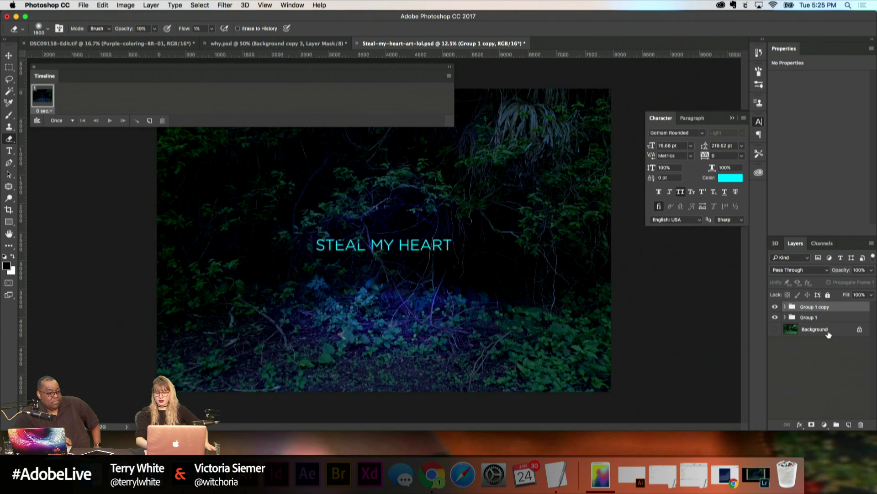
{"action": "left_click", "coordinate": [786, 306]}
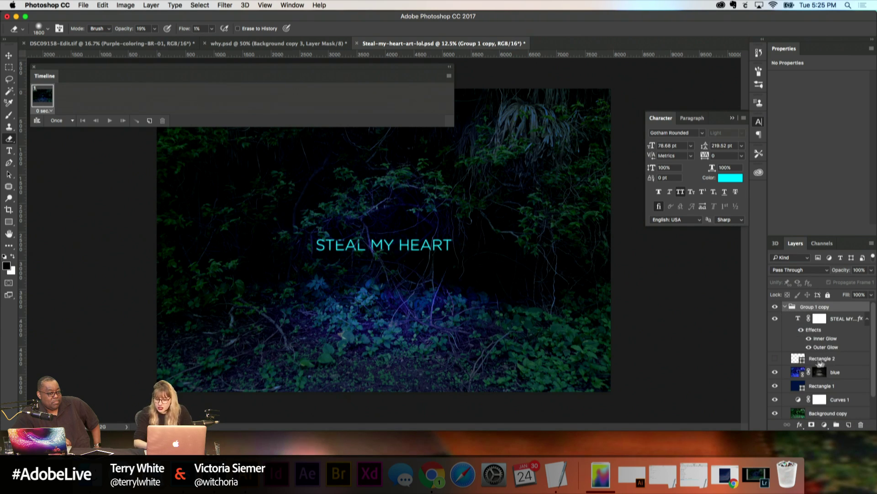
{"action": "left_click", "coordinate": [786, 372]}
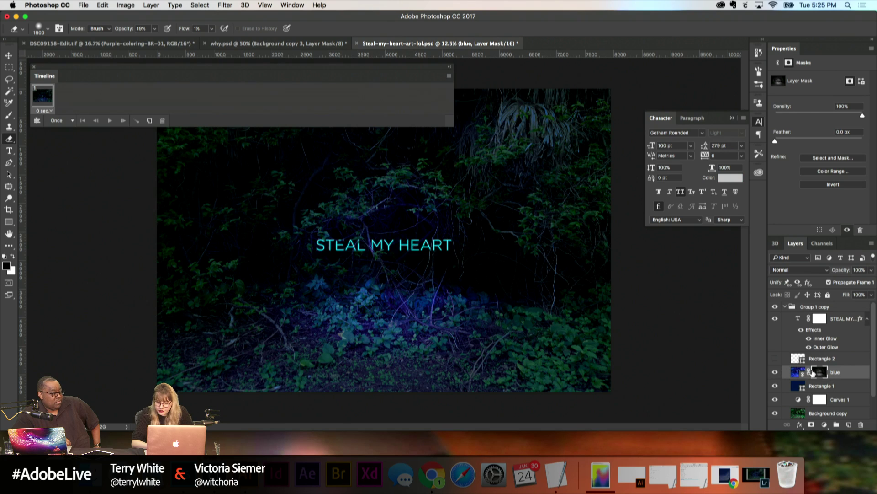
{"action": "right_click", "coordinate": [819, 369]}
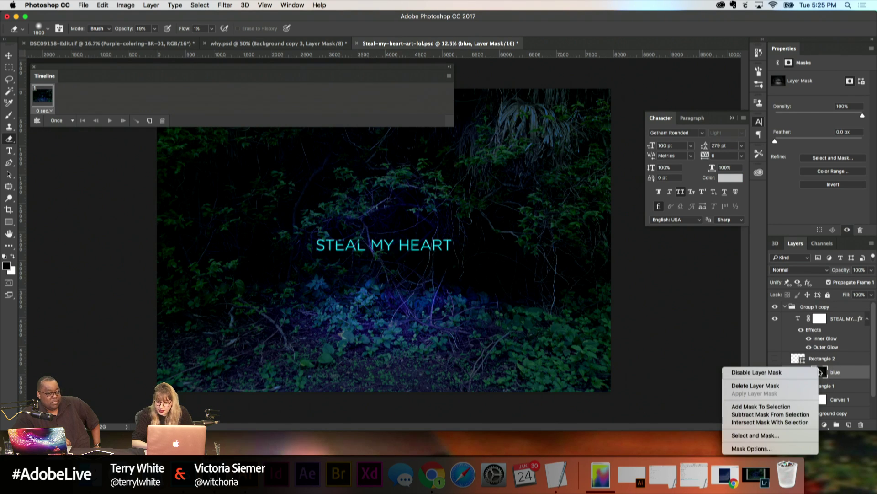
{"action": "left_click", "coordinate": [775, 372]}
{"action": "left_click", "coordinate": [775, 372]}
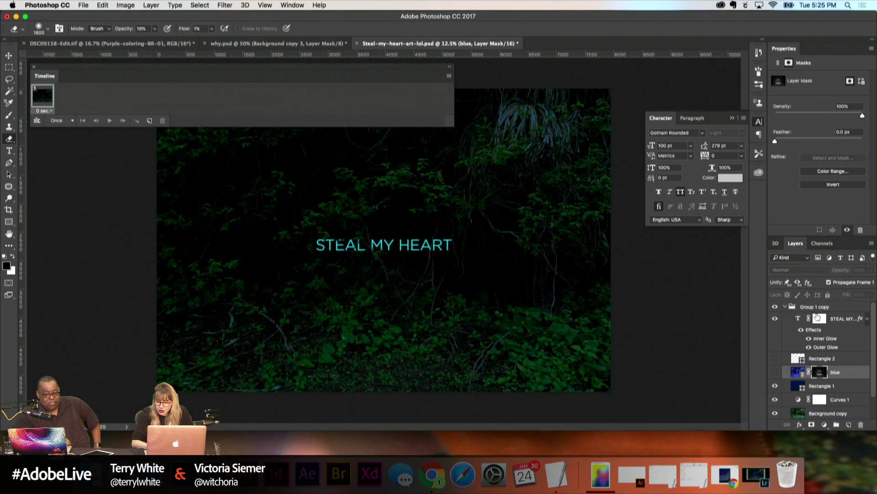
{"action": "left_click", "coordinate": [785, 308]}
{"action": "left_click", "coordinate": [786, 307]}
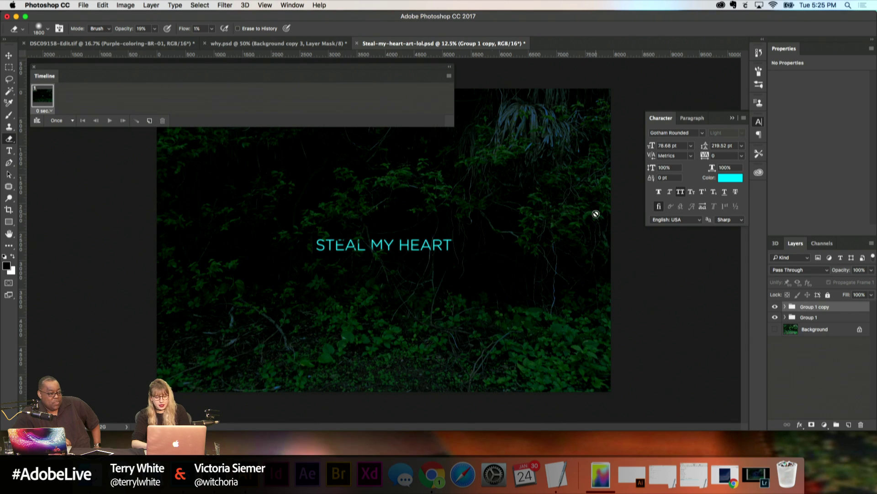
Step: Add a second animation frame, hide Group 1 copy in it, and play the animation
{"action": "left_click", "coordinate": [148, 121]}
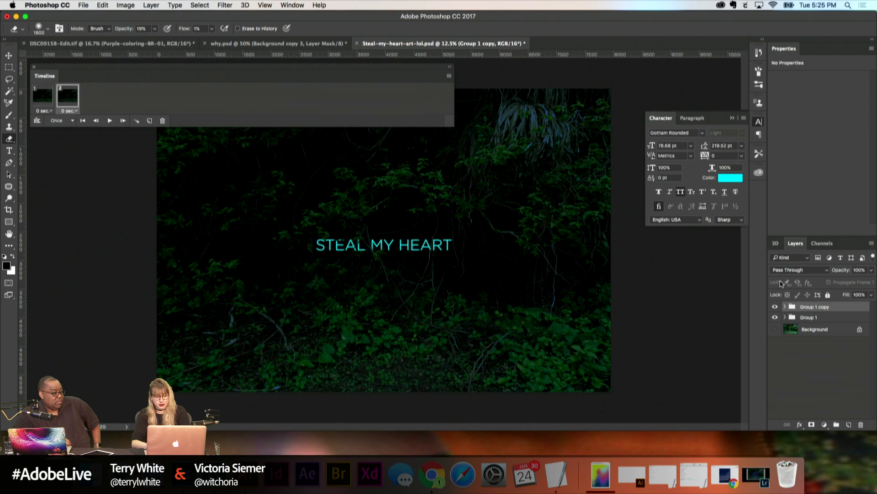
{"action": "left_click", "coordinate": [775, 307]}
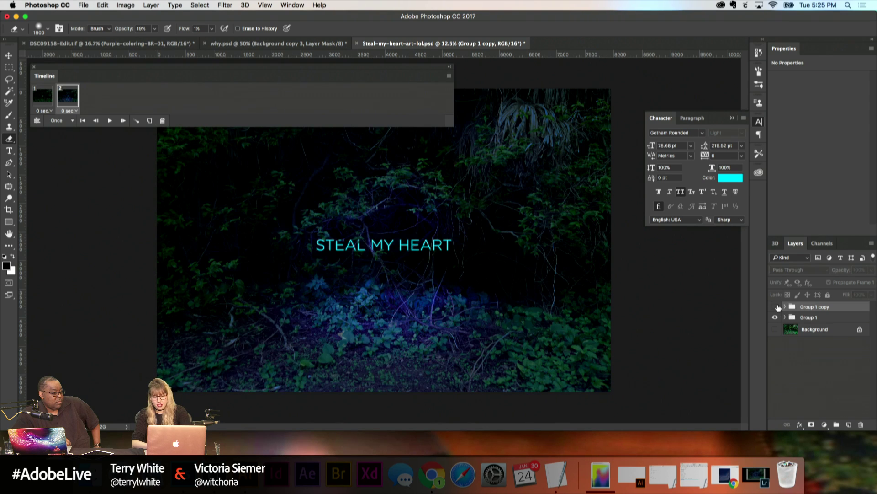
{"action": "left_click", "coordinate": [109, 121]}
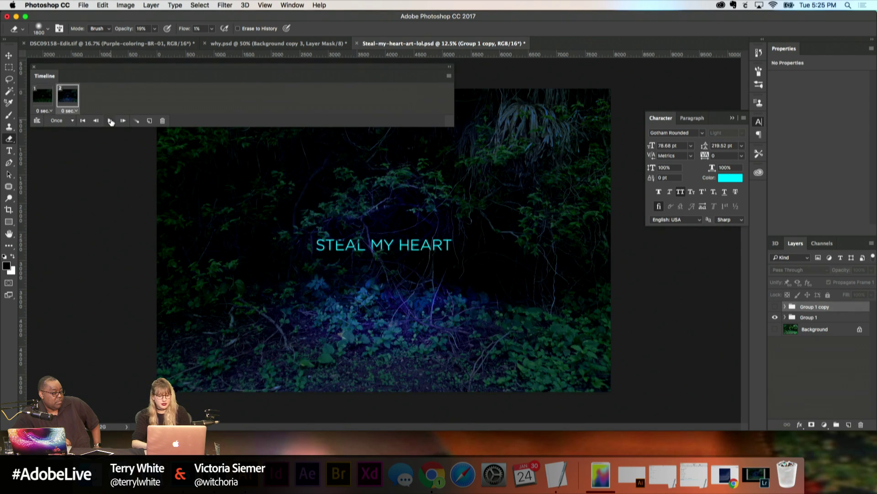
Step: Set the animation looping to Forever, then preview the playback and stop it
{"action": "left_click", "coordinate": [57, 120]}
{"action": "left_click", "coordinate": [56, 131]}
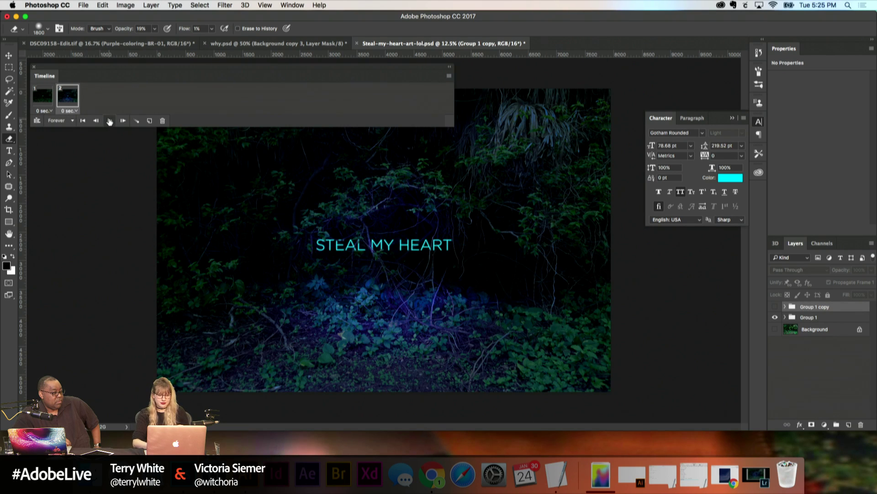
{"action": "left_click", "coordinate": [109, 121]}
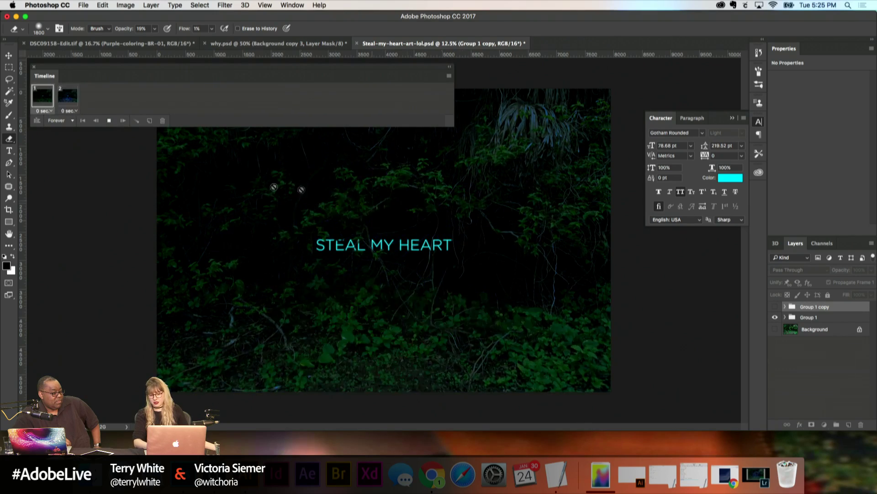
{"action": "left_click", "coordinate": [108, 121]}
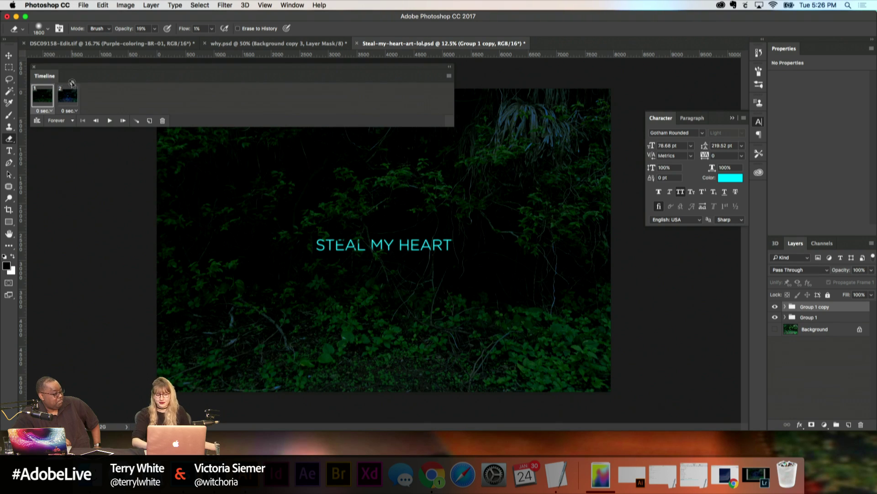
Step: Delete Group 1 copy and the second animation frame
{"action": "left_click", "coordinate": [62, 98]}
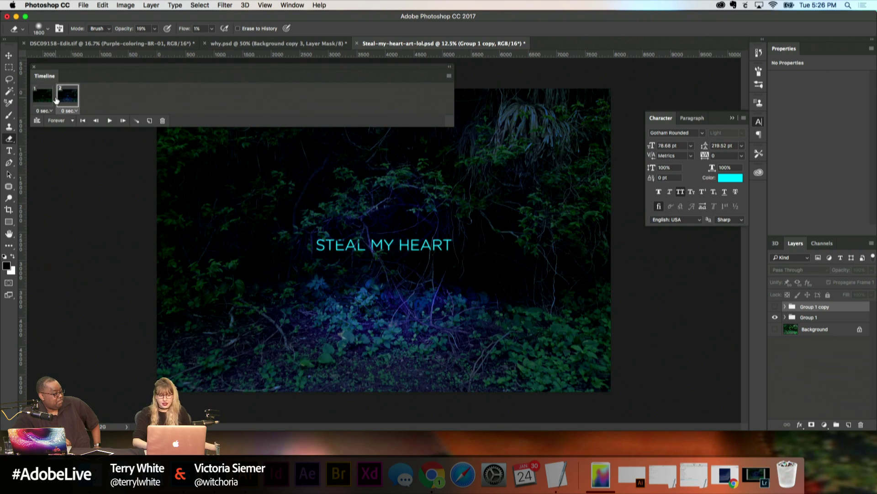
{"action": "key", "text": "Delete"}
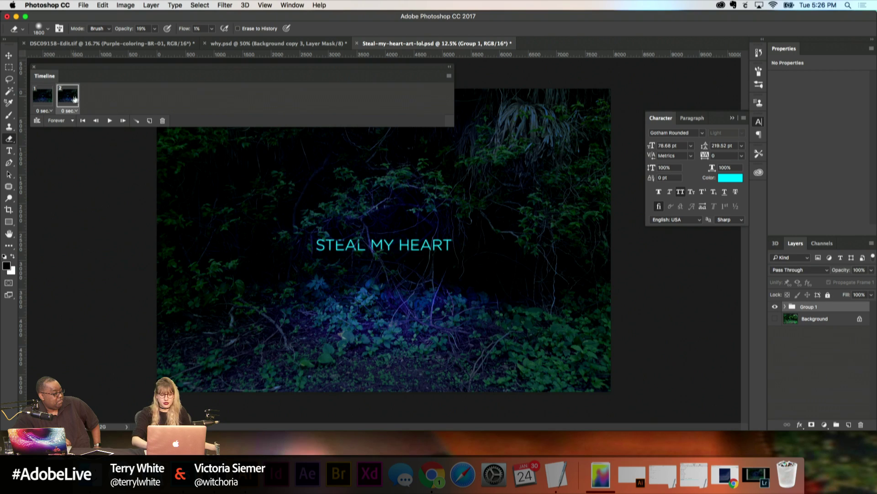
{"action": "left_click", "coordinate": [165, 124]}
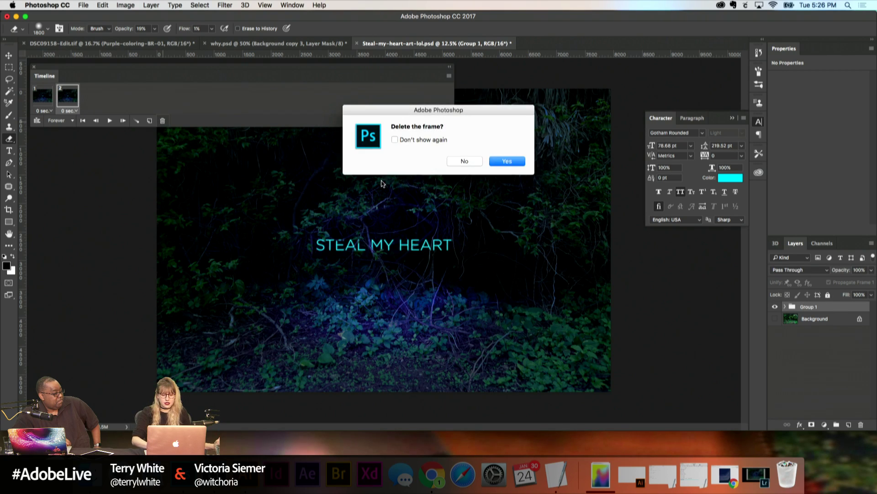
{"action": "left_click", "coordinate": [522, 163]}
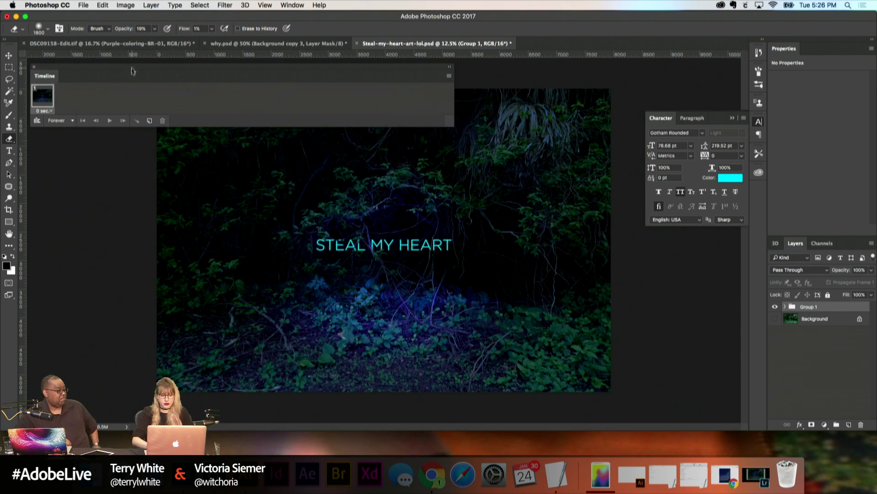
Step: Duplicate Group 1, rename the copy THE DARKNESS and rename the original group THE LIGHT
{"action": "left_click_drag", "start_coordinate": [832, 307], "coordinate": [849, 424]}
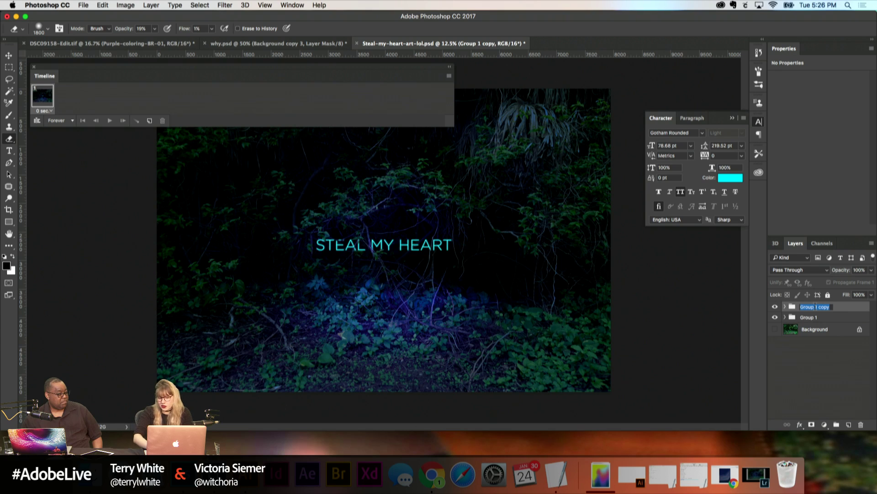
{"action": "type", "text": "TH"}
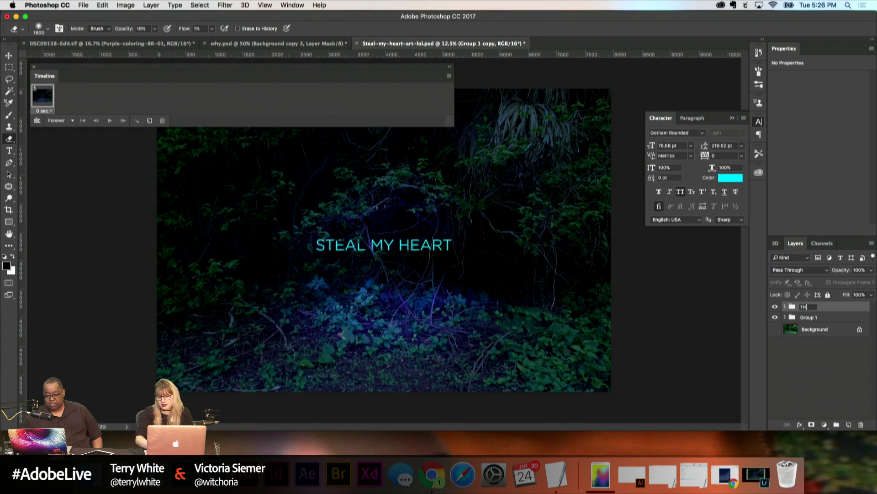
{"action": "type", "text": "e DARKNESS"}
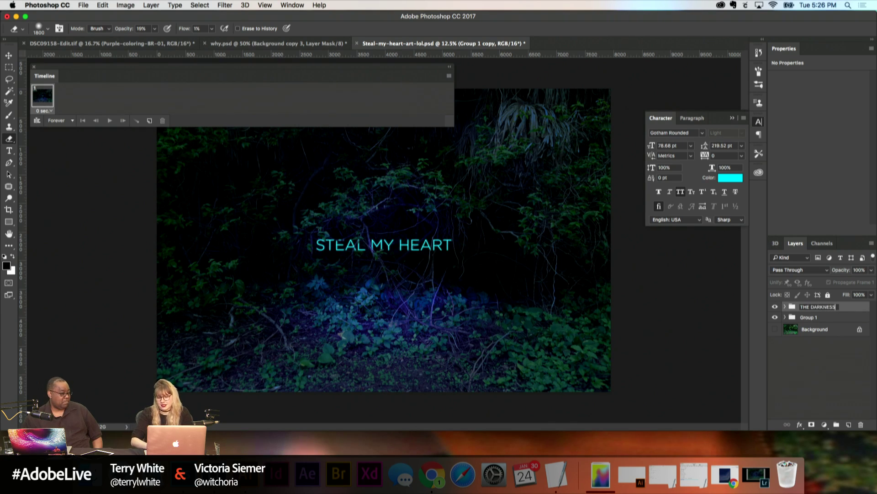
{"action": "left_click", "coordinate": [806, 319]}
{"action": "type", "text": "THE LIGHT"}
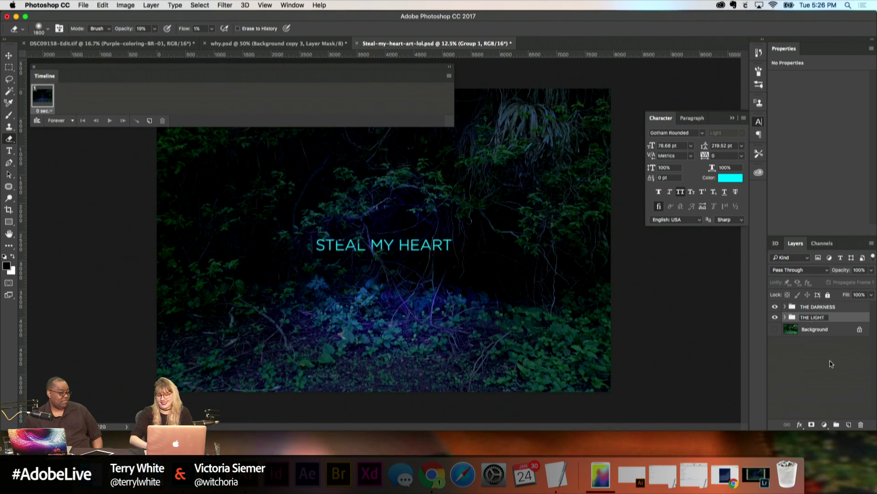
{"action": "left_click", "coordinate": [832, 364]}
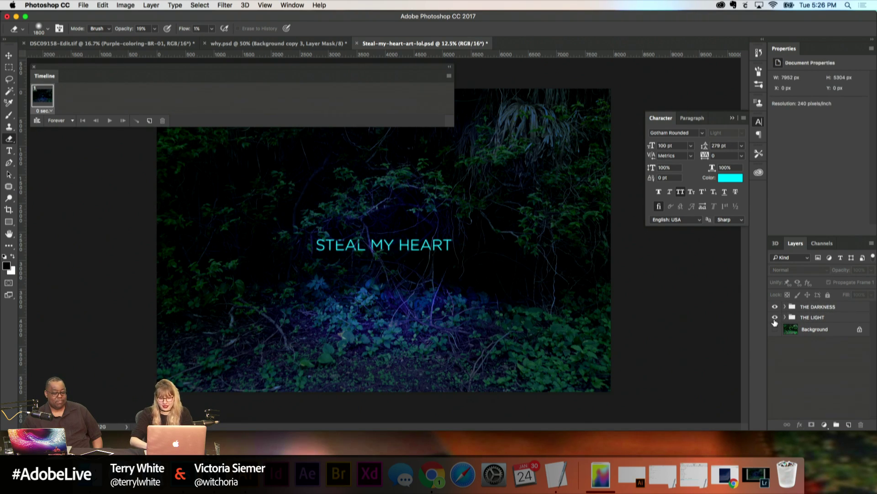
Step: Try recolouring the letters HE of HEART dark grey (2d2e2e) in THE DARKNESS group's text layer, then cancel the colour change
{"action": "left_click", "coordinate": [785, 307]}
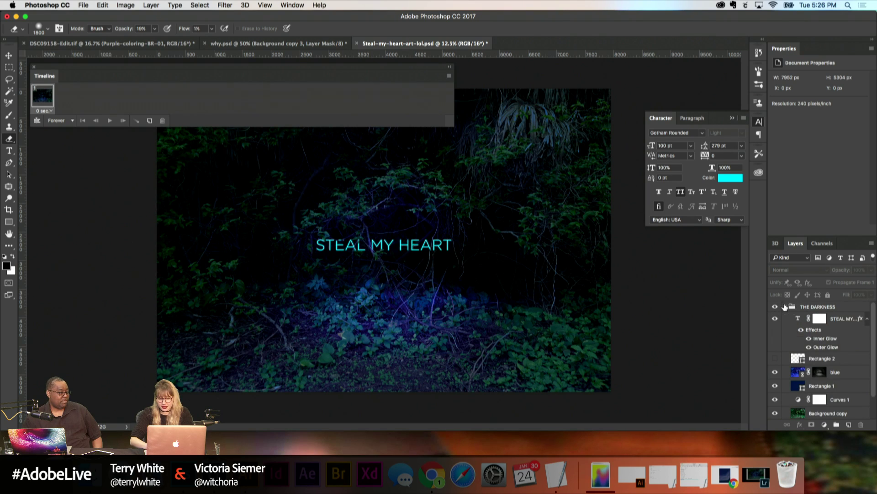
{"action": "left_click", "coordinate": [10, 156]}
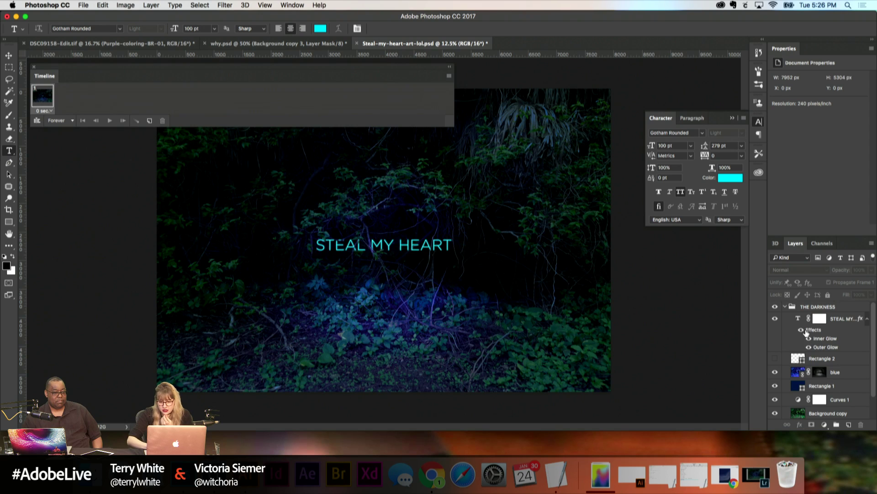
{"action": "left_click_drag", "start_coordinate": [420, 245], "coordinate": [399, 245]}
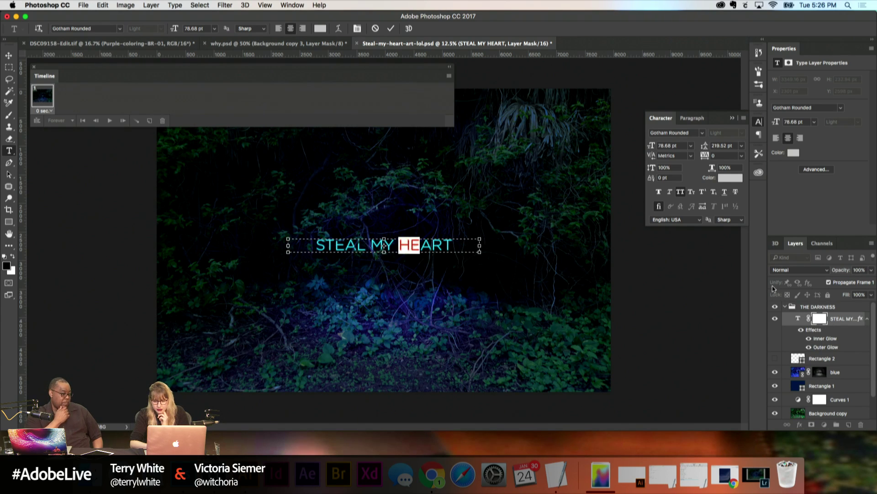
{"action": "left_click", "coordinate": [730, 178]}
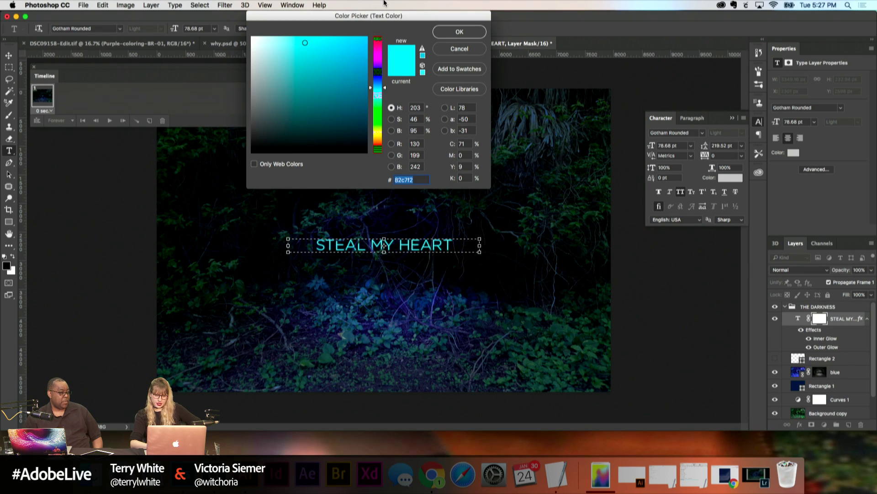
{"action": "left_click_drag", "start_coordinate": [260, 77], "coordinate": [254, 132]}
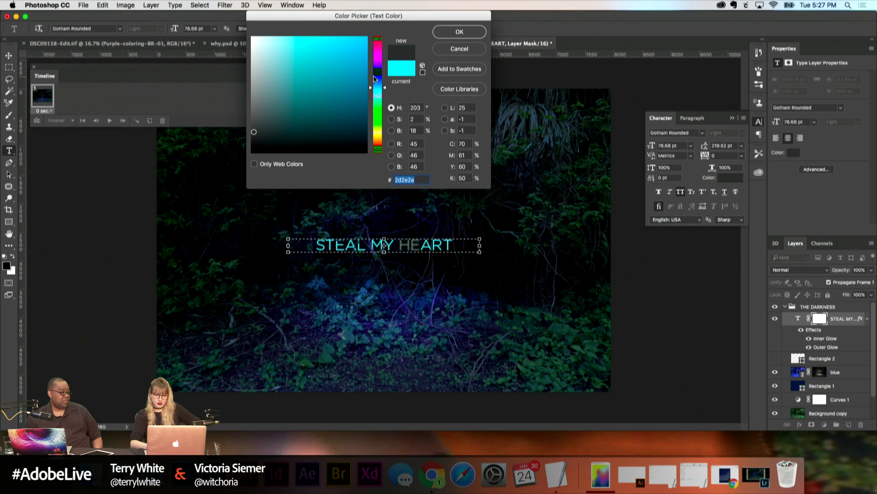
{"action": "left_click", "coordinate": [470, 51]}
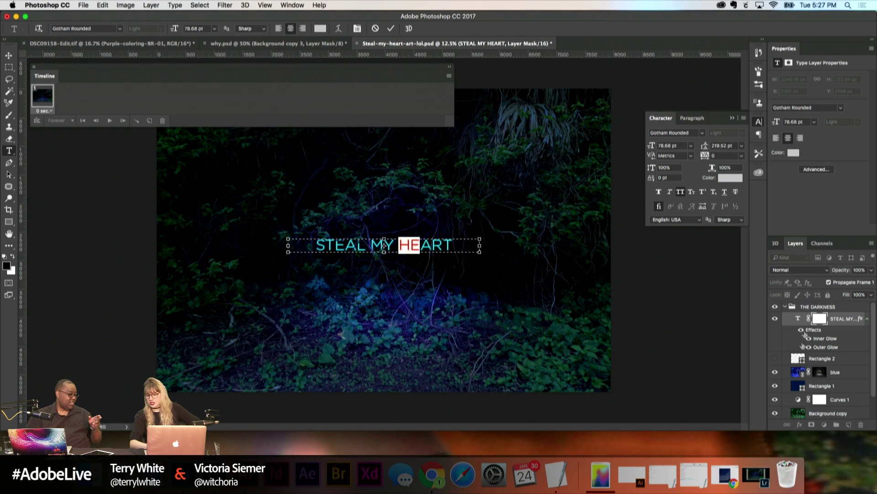
Step: Duplicate the STEAL MY HEART text layer inside THE DARKNESS group and select the upper of the two text layers
{"action": "left_click", "coordinate": [835, 322]}
{"action": "right_click", "coordinate": [840, 321]}
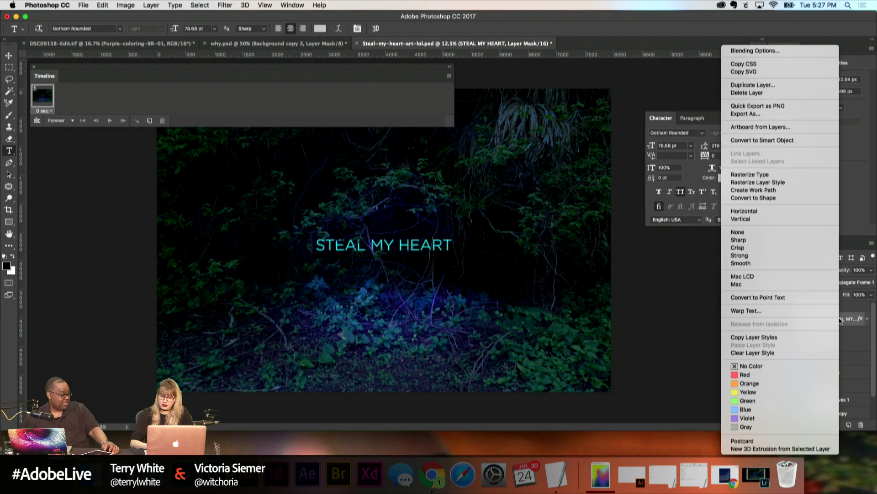
{"action": "left_click", "coordinate": [834, 322]}
{"action": "left_click_drag", "start_coordinate": [839, 320], "coordinate": [848, 425]}
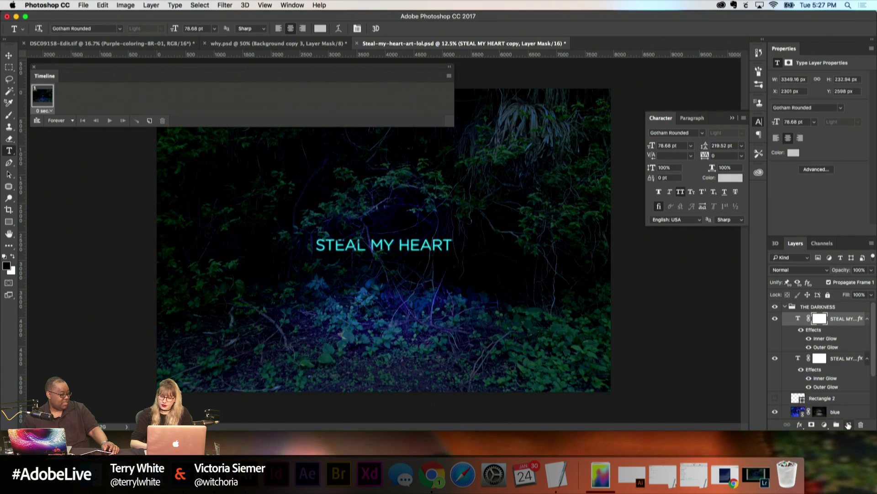
{"action": "right_click", "coordinate": [839, 320]}
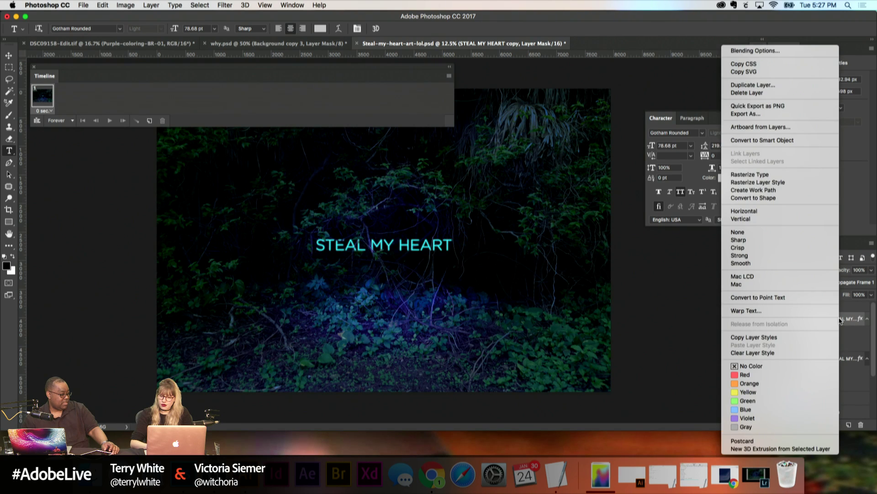
{"action": "left_click", "coordinate": [858, 323]}
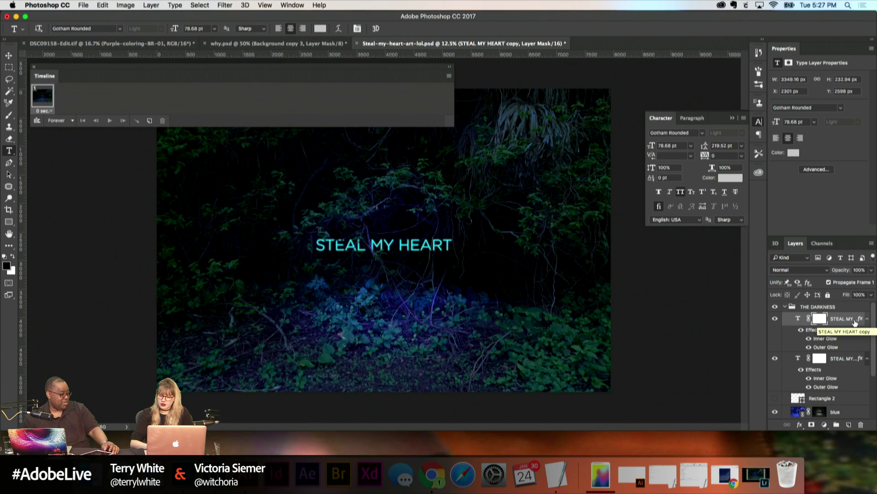
{"action": "left_click", "coordinate": [844, 362]}
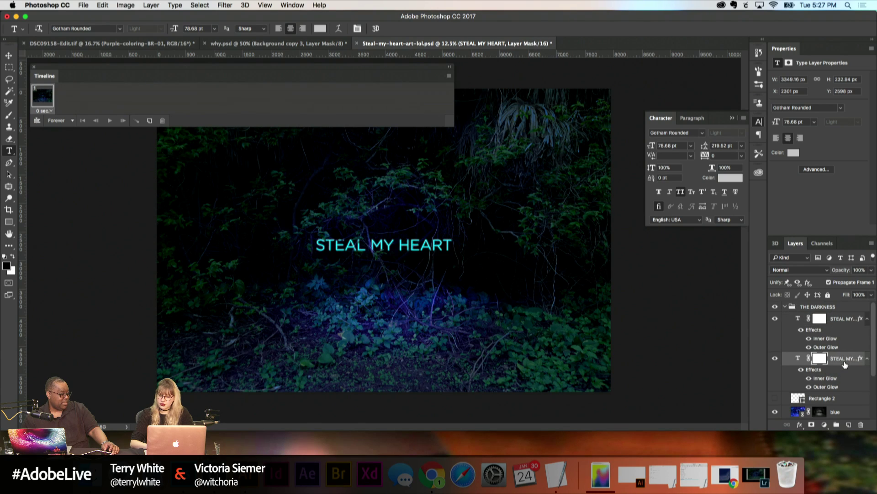
{"action": "left_click", "coordinate": [832, 321]}
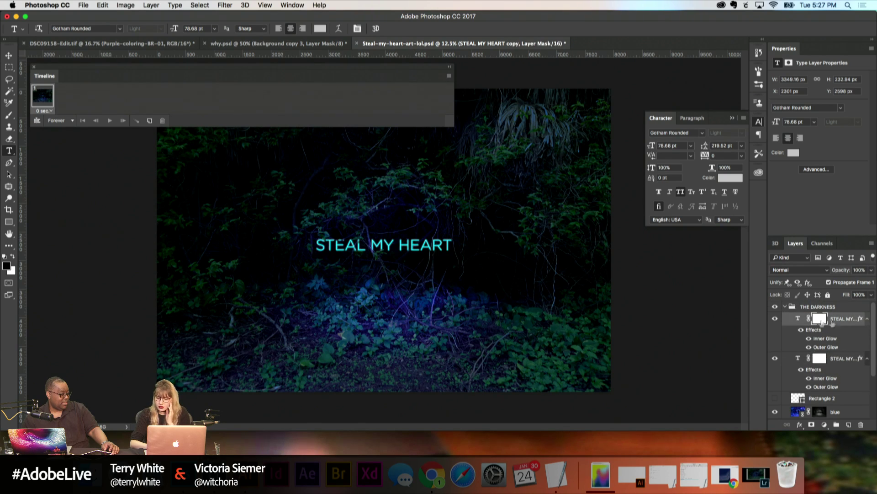
Step: Hide the lower text layer and turn off the Inner Glow, Outer Glow and overall effects of the upper text layer
{"action": "left_click", "coordinate": [775, 358]}
{"action": "left_click", "coordinate": [425, 243]}
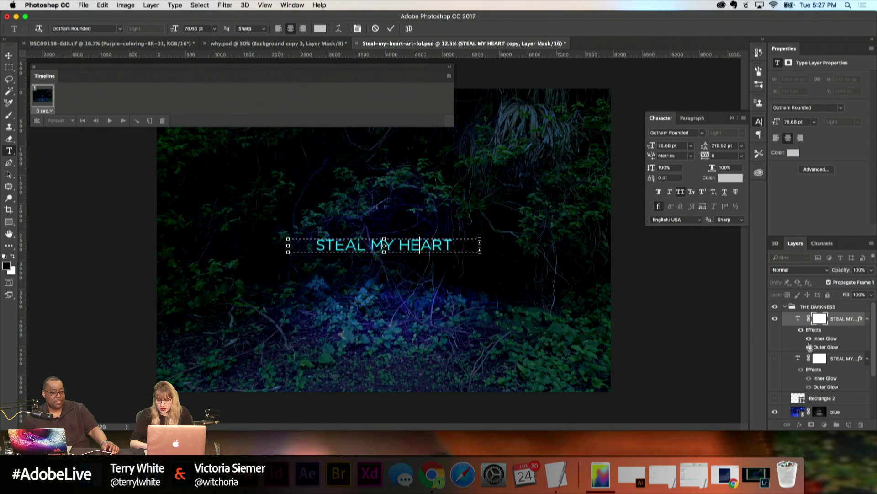
{"action": "left_click", "coordinate": [809, 338]}
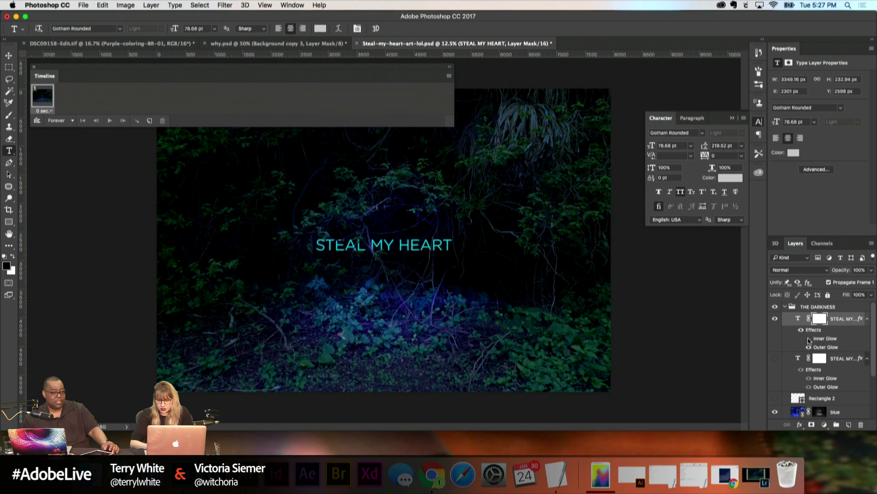
{"action": "left_click", "coordinate": [809, 347]}
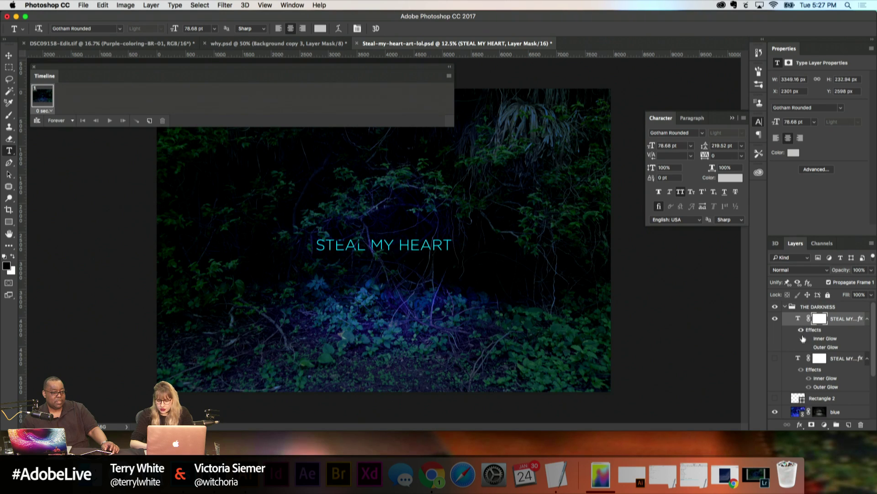
{"action": "left_click", "coordinate": [807, 331]}
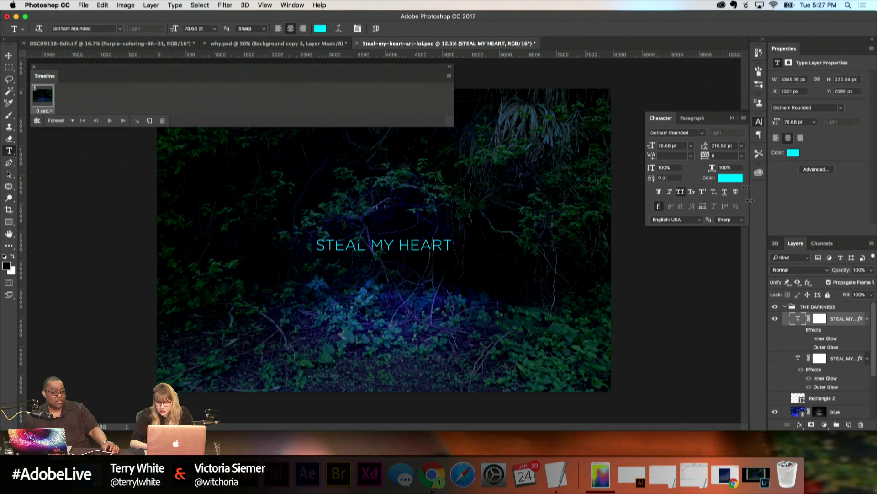
Step: Recolour the upper STEAL MY HEART text layer dark grey (232424)
{"action": "left_click", "coordinate": [733, 178]}
{"action": "left_click_drag", "start_coordinate": [270, 87], "coordinate": [243, 131]}
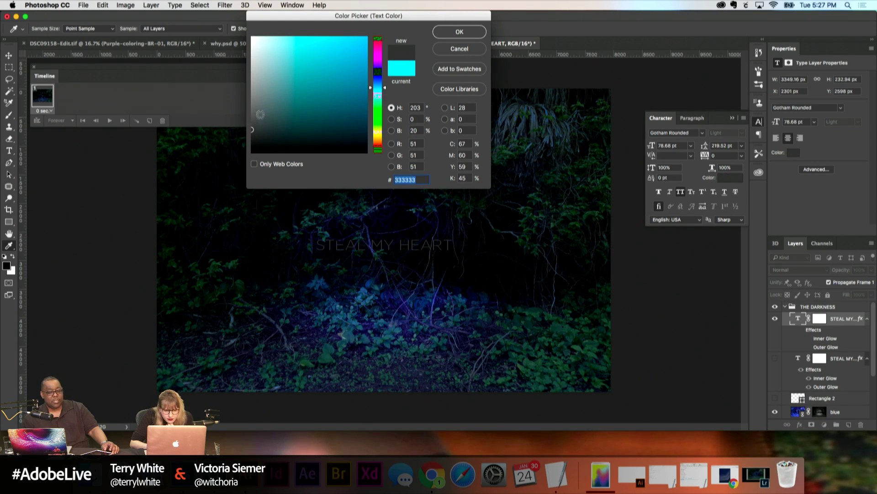
{"action": "left_click_drag", "start_coordinate": [252, 136], "coordinate": [254, 136]}
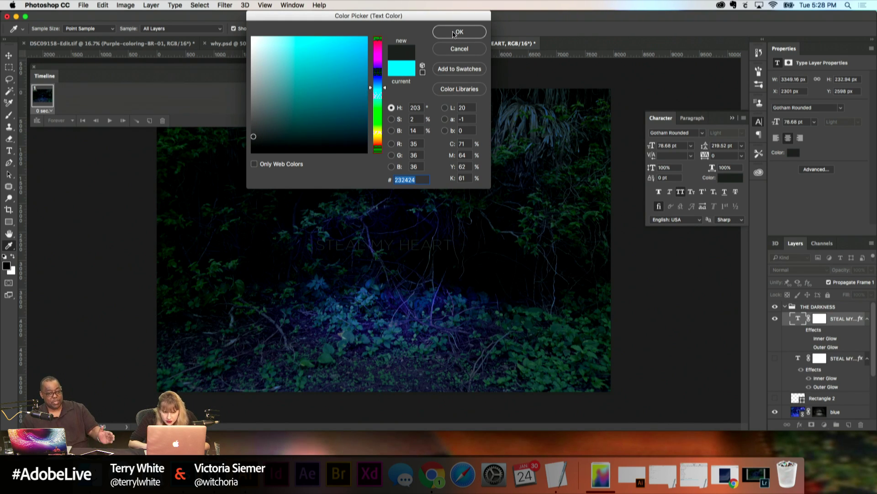
{"action": "key", "text": "Return"}
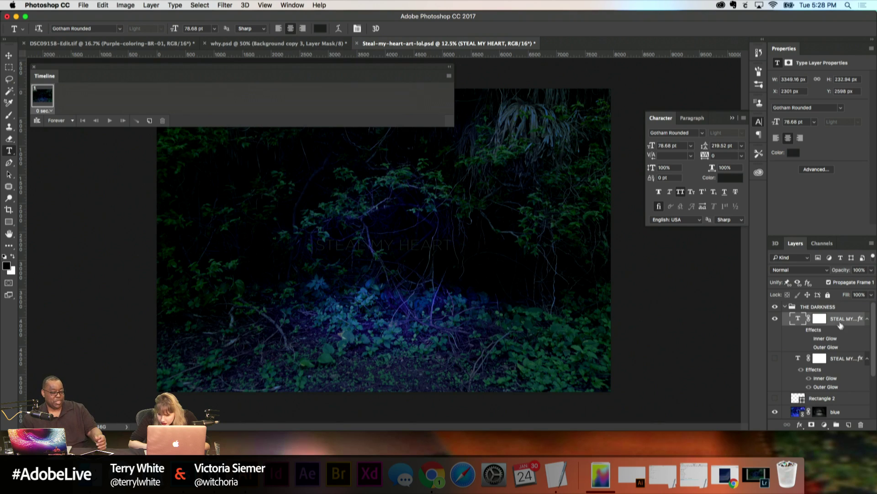
Step: Enable Inner Glow in the layer style of the dark grey text layer and apply it
{"action": "right_click", "coordinate": [834, 317]}
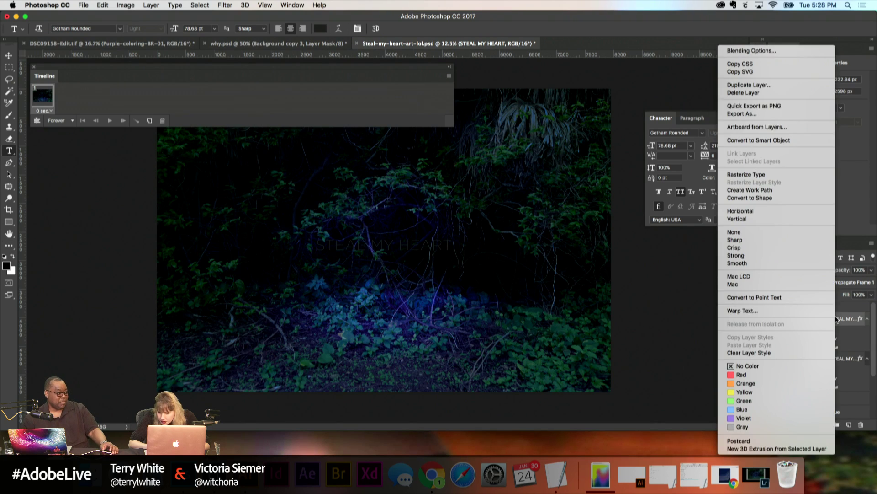
{"action": "left_click", "coordinate": [756, 52]}
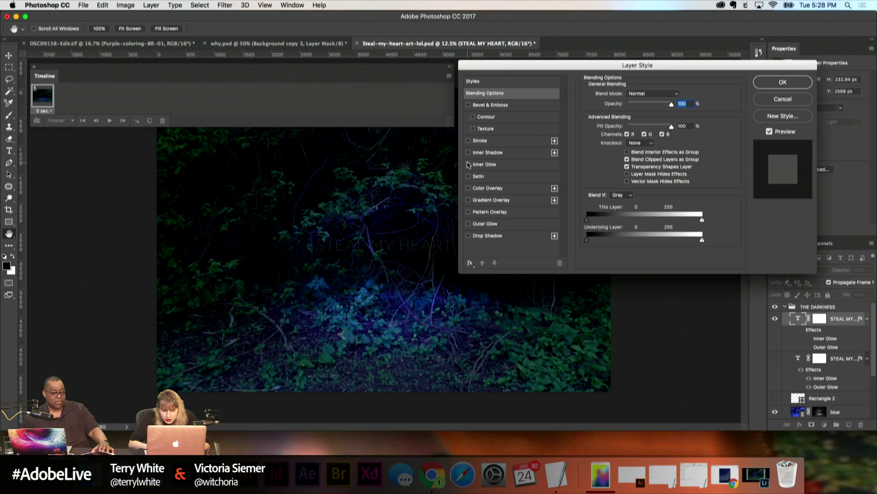
{"action": "left_click", "coordinate": [486, 164]}
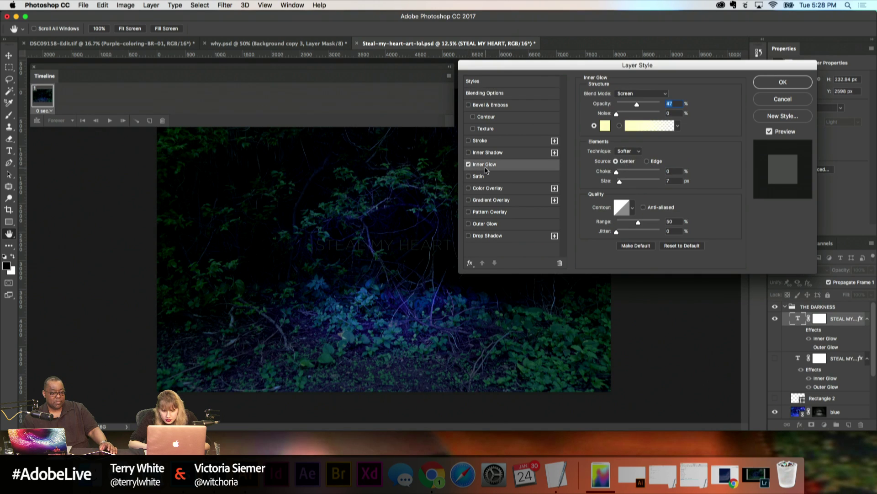
{"action": "left_click", "coordinate": [770, 132]}
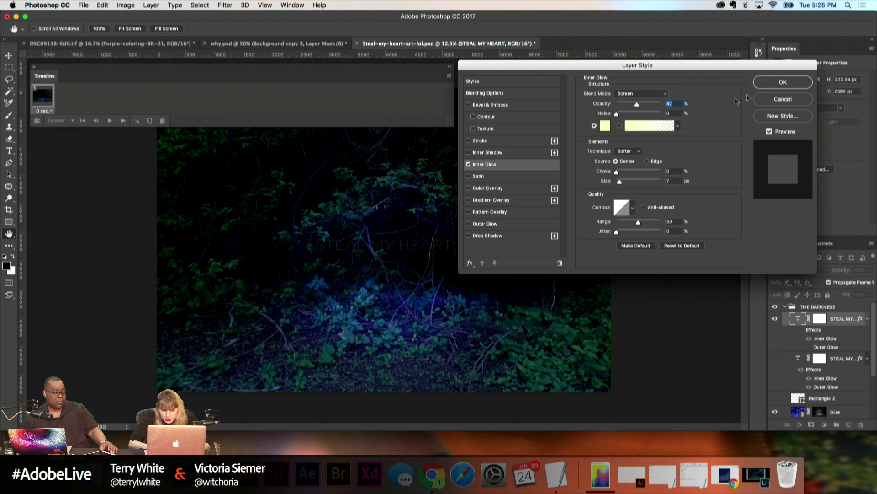
{"action": "left_click", "coordinate": [778, 84]}
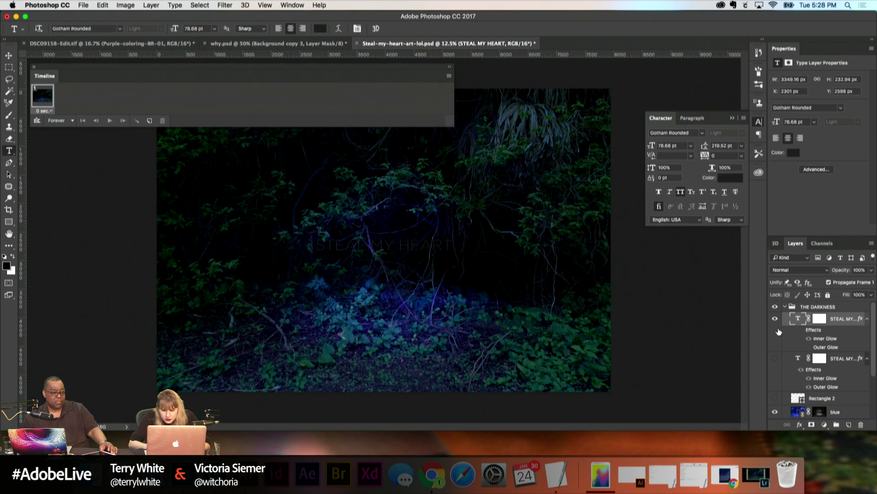
Step: Show the lower glowing text layer, hide the dark grey one above it and choose the Eraser tool
{"action": "left_click", "coordinate": [775, 358]}
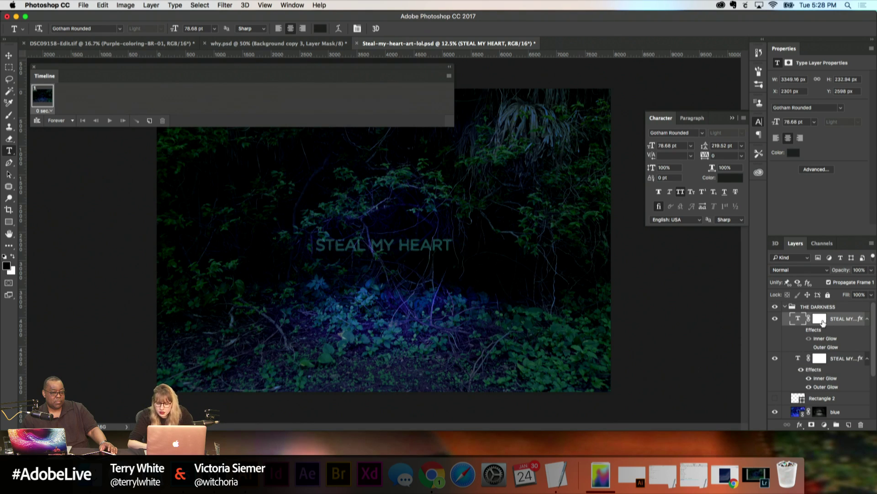
{"action": "left_click", "coordinate": [820, 318]}
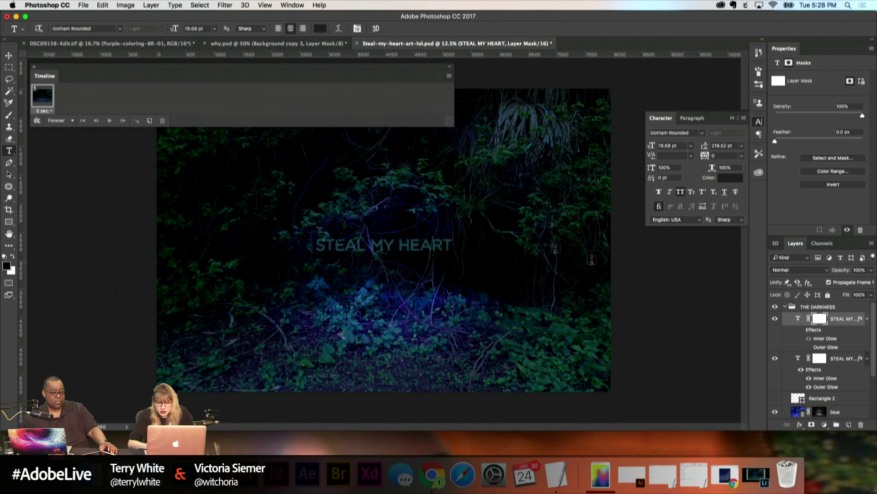
{"action": "left_click", "coordinate": [8, 139]}
{"action": "left_click", "coordinate": [775, 318]}
{"action": "key", "text": "super+equal"}
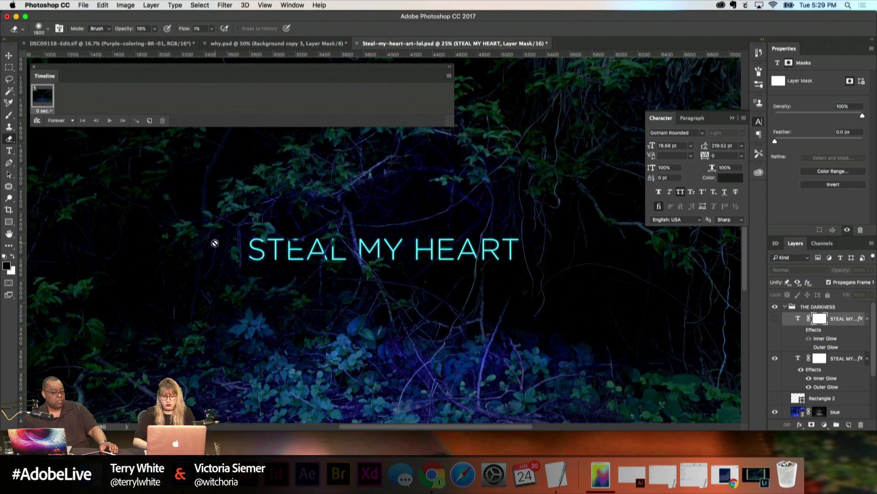
{"action": "left_click", "coordinate": [774, 319]}
{"action": "left_click", "coordinate": [775, 319]}
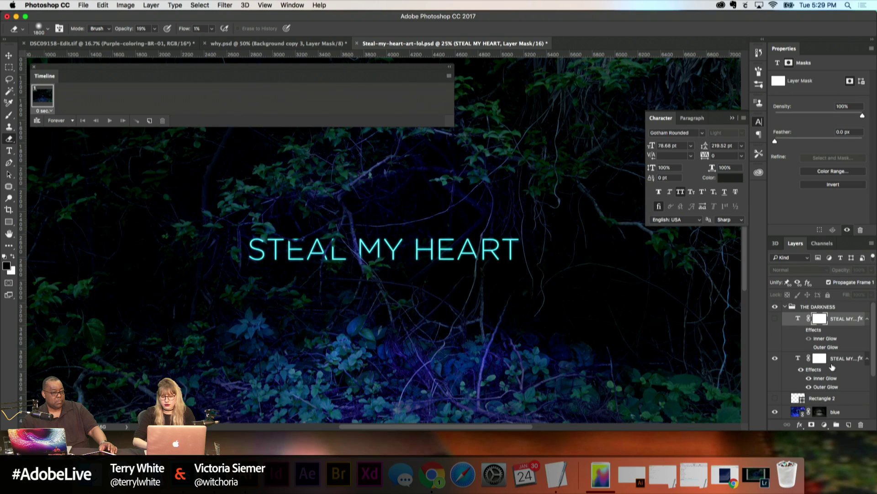
Step: Target the glowing text layer's mask and set the Eraser to 175 px, 100% flow and 100% opacity with white as foreground colour
{"action": "left_click", "coordinate": [844, 363]}
{"action": "key", "text": "bracketleft"}
{"action": "key", "text": "bracketleft"}
{"action": "key", "text": "bracketleft"}
{"action": "key", "text": "bracketleft"}
{"action": "key", "text": "bracketleft"}
{"action": "key", "text": "bracketleft"}
{"action": "key", "text": "bracketleft"}
{"action": "key", "text": "bracketleft"}
{"action": "key", "text": "bracketleft"}
{"action": "key", "text": "bracketleft"}
{"action": "key", "text": "bracketleft"}
{"action": "key", "text": "bracketleft"}
{"action": "key", "text": "bracketleft"}
{"action": "key", "text": "bracketleft"}
{"action": "key", "text": "bracketleft"}
{"action": "key", "text": "bracketleft"}
{"action": "key", "text": "bracketleft"}
{"action": "key", "text": "bracketleft"}
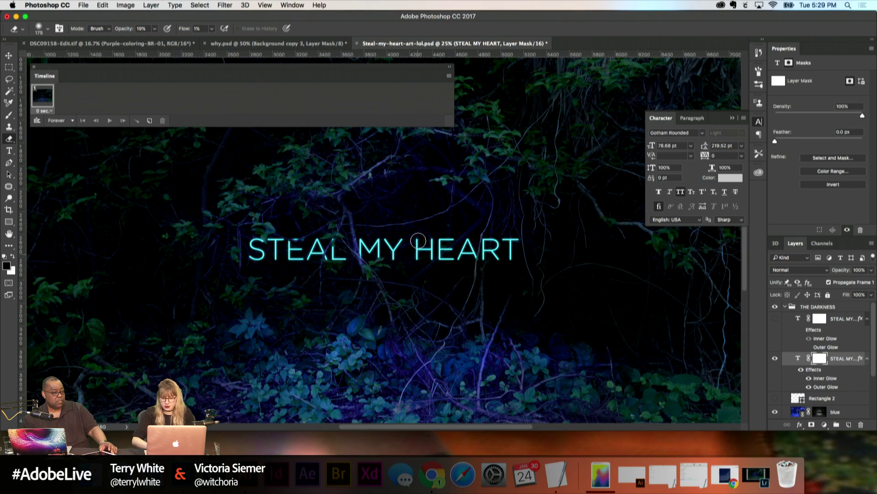
{"action": "key", "text": "x"}
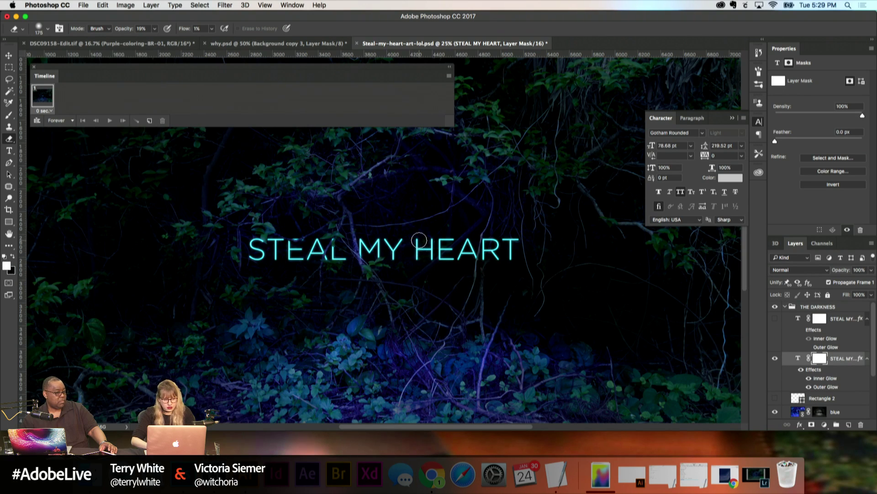
{"action": "left_click", "coordinate": [213, 29]}
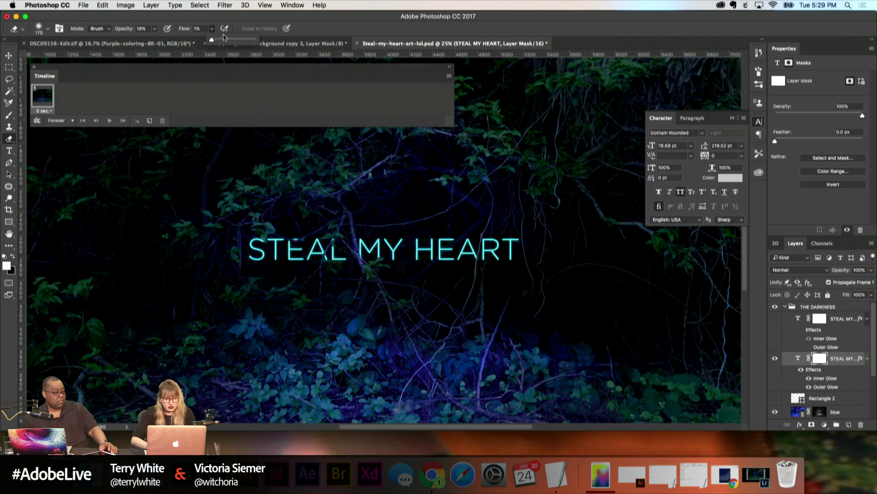
{"action": "left_click_drag", "start_coordinate": [255, 44], "coordinate": [294, 42]}
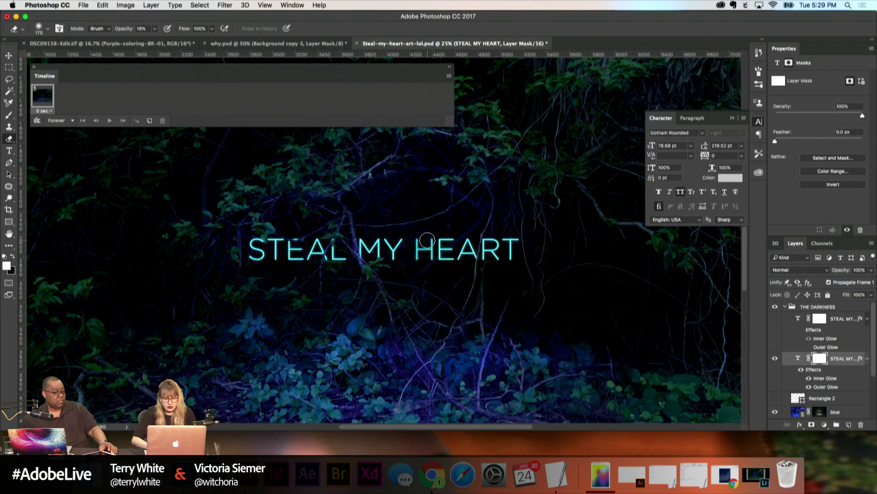
{"action": "left_click", "coordinate": [154, 29]}
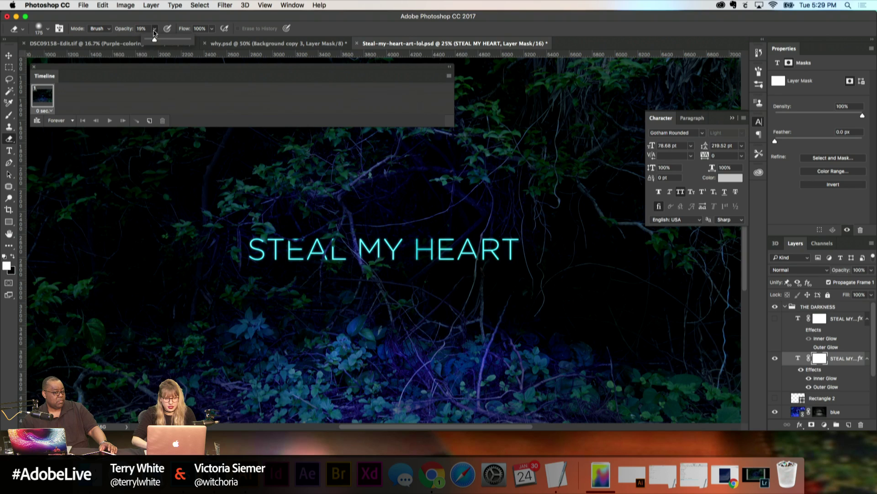
{"action": "left_click_drag", "start_coordinate": [168, 40], "coordinate": [205, 42]}
Step: Mask out the letters HE of HEART on the glowing text layer, reducing the Eraser to 100 px
{"action": "mouse_move", "coordinate": [418, 239]}
{"action": "left_mouse_down"}
{"action": "mouse_move", "coordinate": [423, 262]}
{"action": "mouse_move", "coordinate": [422, 240]}
{"action": "mouse_move", "coordinate": [431, 260]}
{"action": "mouse_move", "coordinate": [435, 225]}
{"action": "mouse_move", "coordinate": [435, 278]}
{"action": "mouse_move", "coordinate": [452, 205]}
{"action": "mouse_move", "coordinate": [439, 250]}
{"action": "mouse_move", "coordinate": [447, 237]}
{"action": "mouse_move", "coordinate": [446, 253]}
{"action": "mouse_move", "coordinate": [453, 238]}
{"action": "mouse_move", "coordinate": [450, 271]}
{"action": "mouse_move", "coordinate": [448, 237]}
{"action": "mouse_move", "coordinate": [452, 264]}
{"action": "mouse_move", "coordinate": [440, 261]}
{"action": "mouse_move", "coordinate": [440, 240]}
{"action": "mouse_move", "coordinate": [430, 269]}
{"action": "mouse_move", "coordinate": [443, 234]}
{"action": "left_mouse_up"}
{"action": "key", "text": "["}
{"action": "key", "text": "["}
{"action": "key", "text": "["}
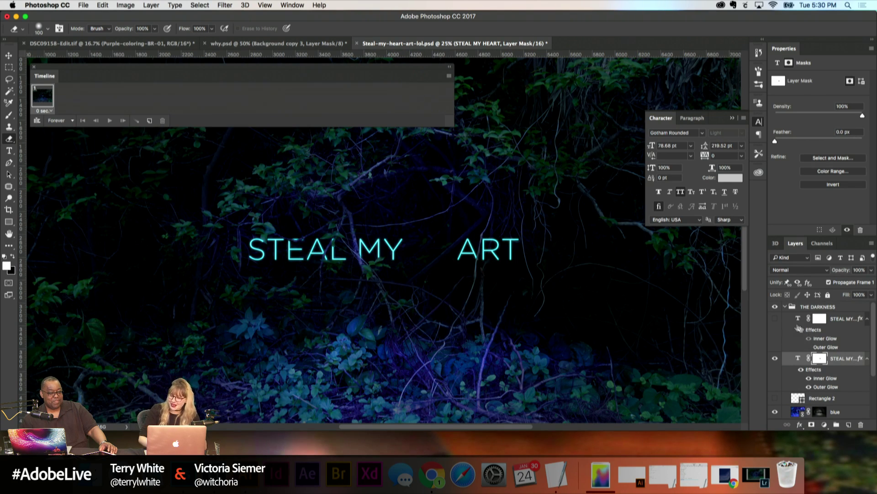
Step: Show the dark grey text layer and mask out its letters STEAL MY and ART, using Eraser sizes of 500 px and 175 px
{"action": "left_click", "coordinate": [775, 320]}
{"action": "key", "text": "bracketright"}
{"action": "key", "text": "bracketright"}
{"action": "key", "text": "bracketright"}
{"action": "key", "text": "bracketright"}
{"action": "key", "text": "bracketright"}
{"action": "key", "text": "bracketright"}
{"action": "key", "text": "bracketright"}
{"action": "key", "text": "bracketright"}
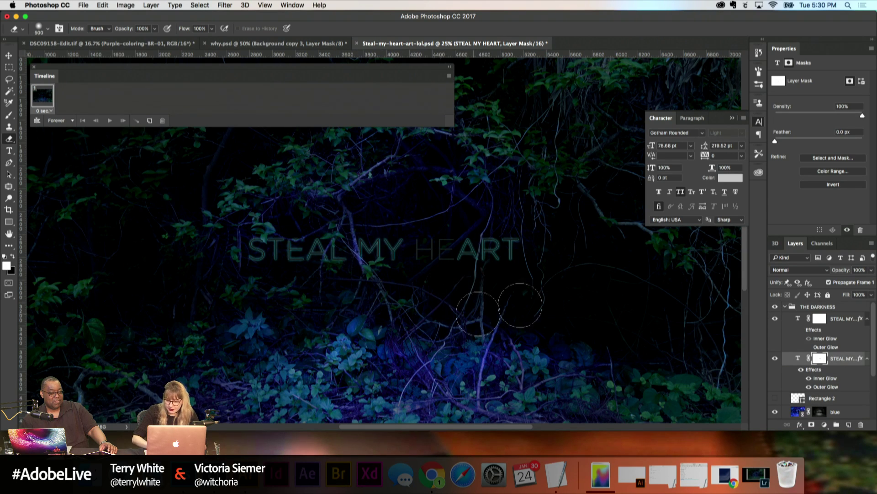
{"action": "left_click", "coordinate": [819, 319]}
{"action": "mouse_move", "coordinate": [347, 228]}
{"action": "left_mouse_down"}
{"action": "mouse_move", "coordinate": [304, 225]}
{"action": "mouse_move", "coordinate": [314, 222]}
{"action": "left_mouse_up"}
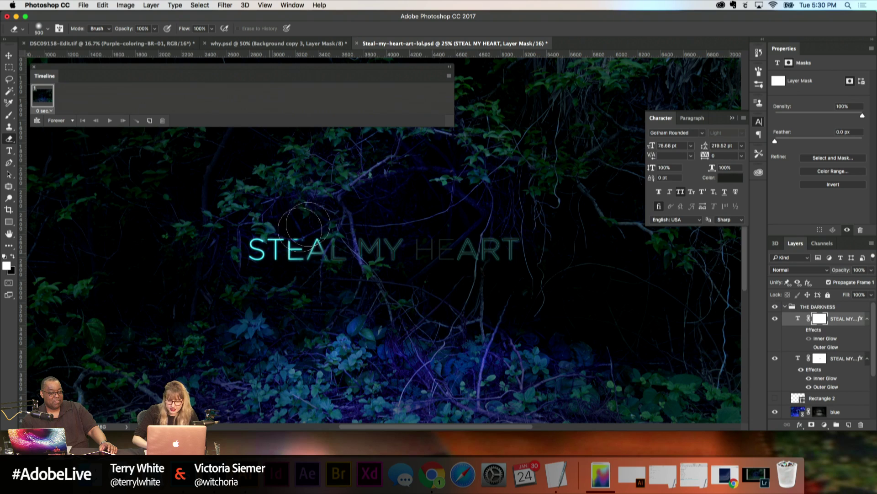
{"action": "mouse_move", "coordinate": [285, 250]}
{"action": "left_mouse_down"}
{"action": "mouse_move", "coordinate": [356, 230]}
{"action": "mouse_move", "coordinate": [356, 259]}
{"action": "mouse_move", "coordinate": [384, 242]}
{"action": "left_mouse_up"}
{"action": "mouse_move", "coordinate": [509, 280]}
{"action": "left_mouse_down"}
{"action": "mouse_move", "coordinate": [480, 247]}
{"action": "mouse_move", "coordinate": [476, 264]}
{"action": "mouse_move", "coordinate": [485, 243]}
{"action": "mouse_move", "coordinate": [496, 281]}
{"action": "left_mouse_up"}
{"action": "key", "text": "bracketleft"}
{"action": "key", "text": "bracketleft"}
{"action": "key", "text": "bracketleft"}
{"action": "key", "text": "bracketleft"}
{"action": "key", "text": "bracketleft"}
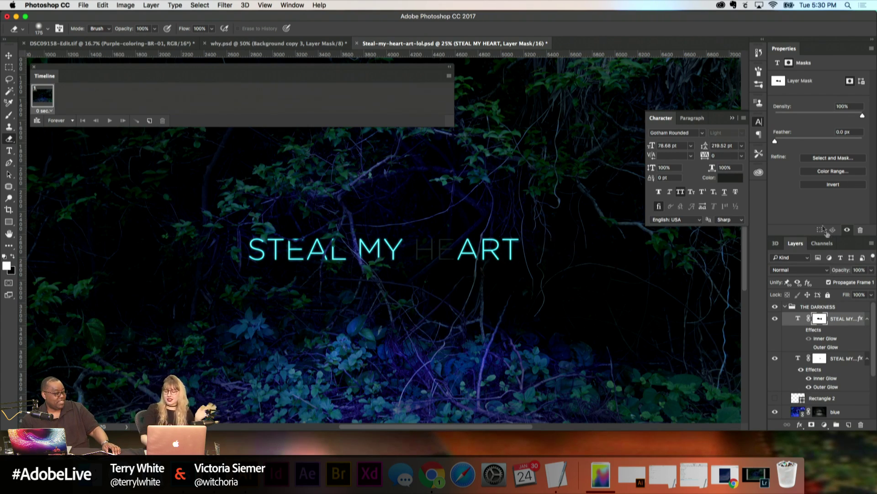
Step: Collapse THE DARKNESS group and switch its visibility off and on repeatedly to preview the flicker of the letters HE
{"action": "left_click", "coordinate": [785, 309]}
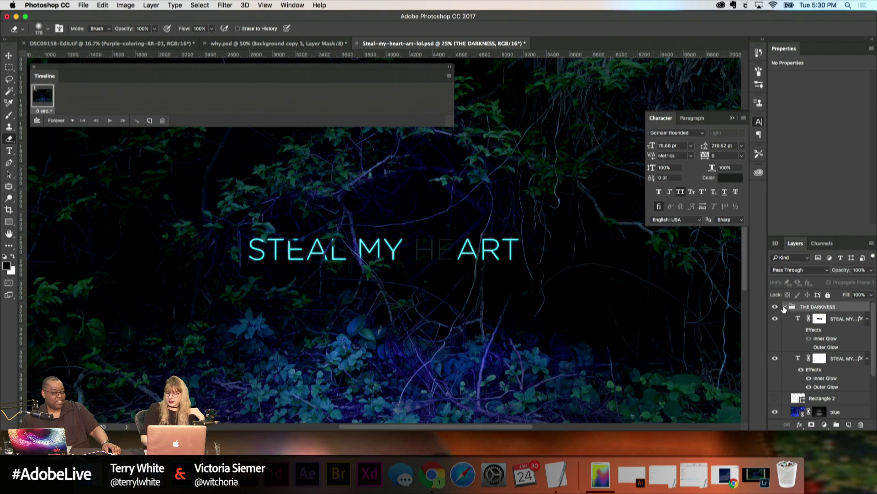
{"action": "left_click", "coordinate": [785, 307]}
{"action": "left_click", "coordinate": [775, 308]}
{"action": "left_click", "coordinate": [776, 308]}
{"action": "left_click", "coordinate": [776, 307]}
{"action": "left_click", "coordinate": [775, 307]}
{"action": "left_click", "coordinate": [775, 308]}
{"action": "left_click", "coordinate": [776, 308]}
{"action": "left_click", "coordinate": [776, 307]}
{"action": "left_click", "coordinate": [775, 308]}
{"action": "left_click", "coordinate": [776, 308]}
{"action": "left_click", "coordinate": [776, 308]}
{"action": "left_click", "coordinate": [775, 308]}
{"action": "left_click", "coordinate": [776, 307]}
{"action": "left_click", "coordinate": [775, 307]}
{"action": "key", "text": "super+minus"}
{"action": "left_click", "coordinate": [775, 307]}
{"action": "left_click", "coordinate": [775, 307]}
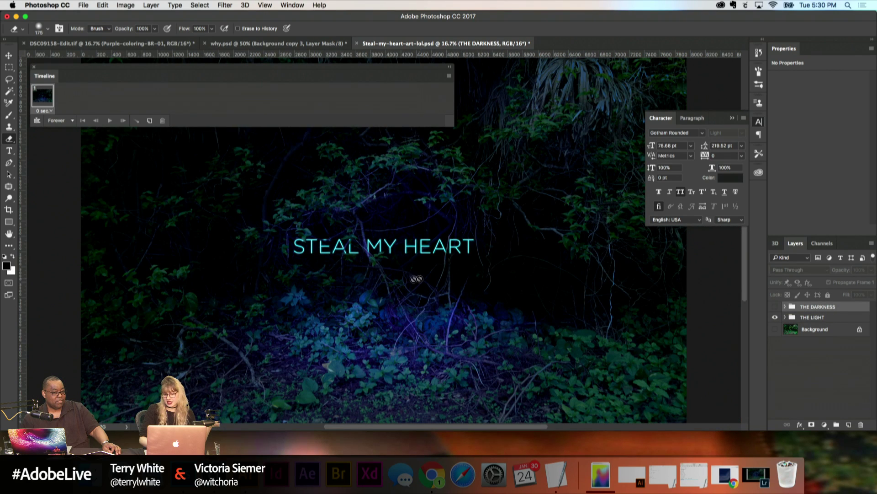
{"action": "left_click", "coordinate": [775, 307]}
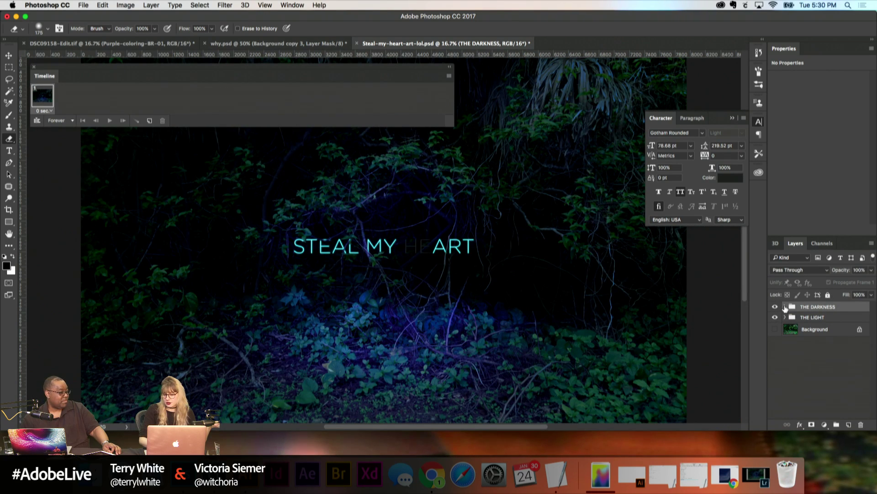
Step: Target the blue layer's mask in THE DARKNESS group and set the Eraser flow to 2%
{"action": "left_click", "coordinate": [785, 307]}
{"action": "scroll", "coordinate": [808, 328], "scroll_direction": "down", "scroll_amount": 2}
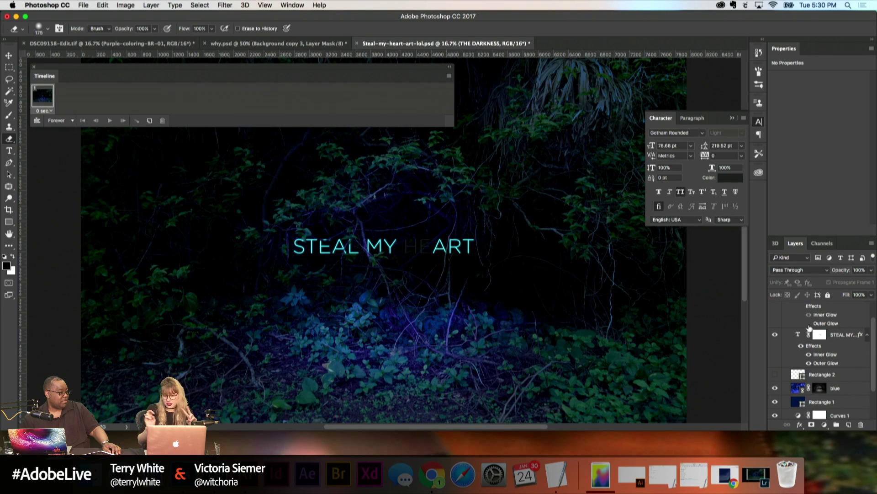
{"action": "left_click", "coordinate": [821, 388]}
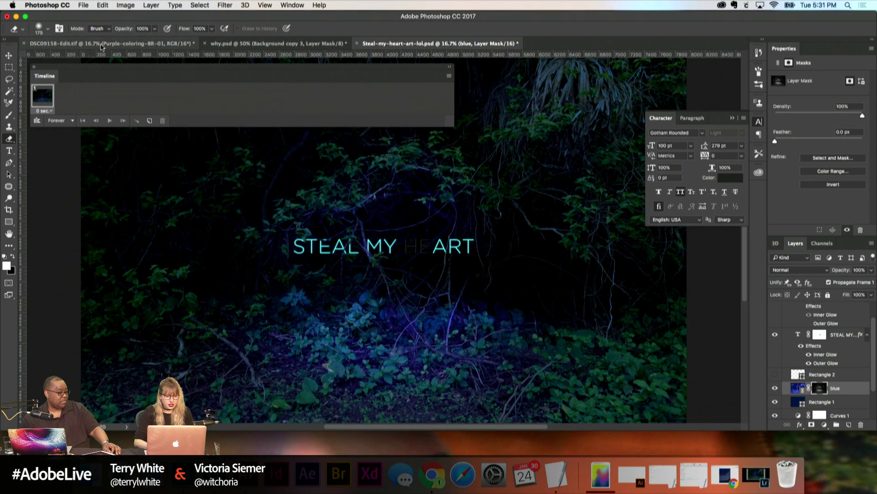
{"action": "left_click", "coordinate": [212, 28]}
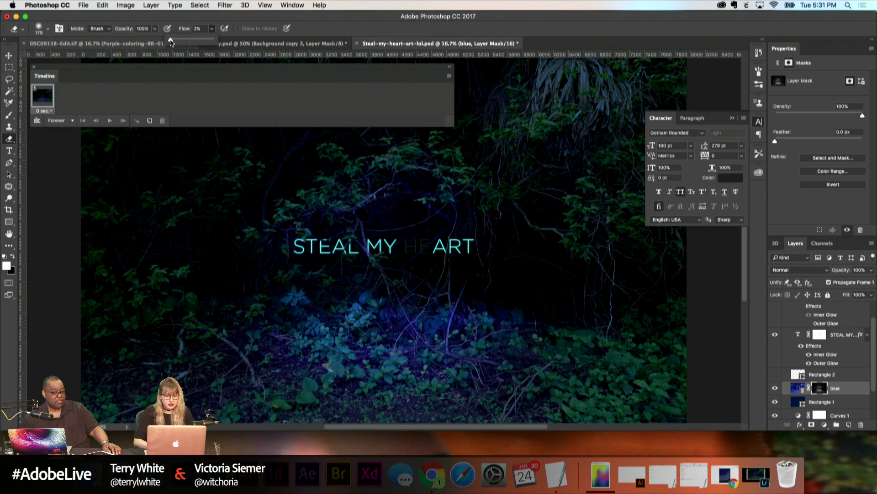
{"action": "left_click", "coordinate": [39, 28]}
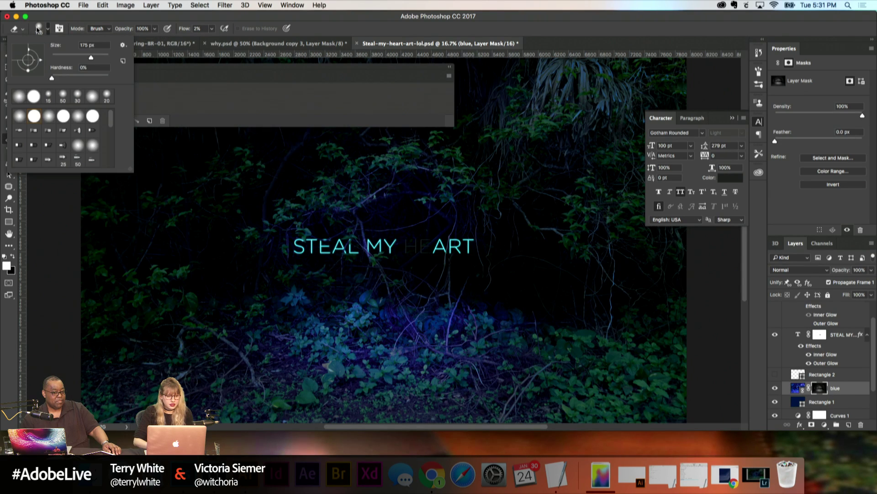
{"action": "left_click", "coordinate": [288, 14]}
Step: Fade the blue glow on the ground beneath the letters HE on the blue layer's mask, using Eraser sizes of 700, 400 and 600 px
{"action": "key", "text": "bracketright"}
{"action": "key", "text": "bracketright"}
{"action": "key", "text": "bracketright"}
{"action": "key", "text": "bracketright"}
{"action": "key", "text": "bracketright"}
{"action": "key", "text": "bracketright"}
{"action": "key", "text": "bracketright"}
{"action": "key", "text": "bracketright"}
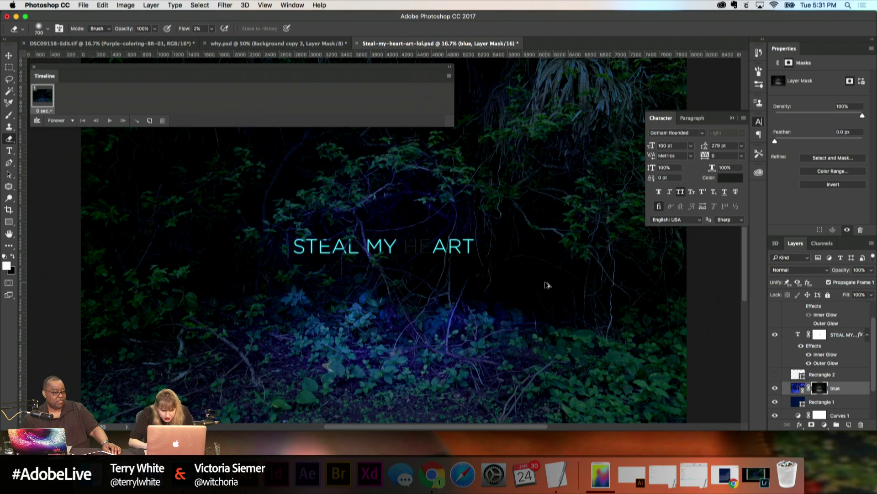
{"action": "key", "text": "bracketleft"}
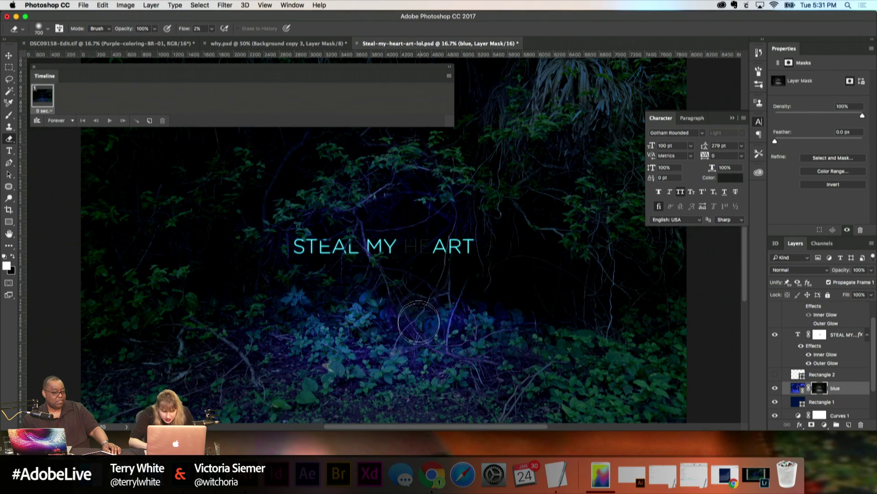
{"action": "key", "text": "bracketleft"}
{"action": "key", "text": "bracketleft"}
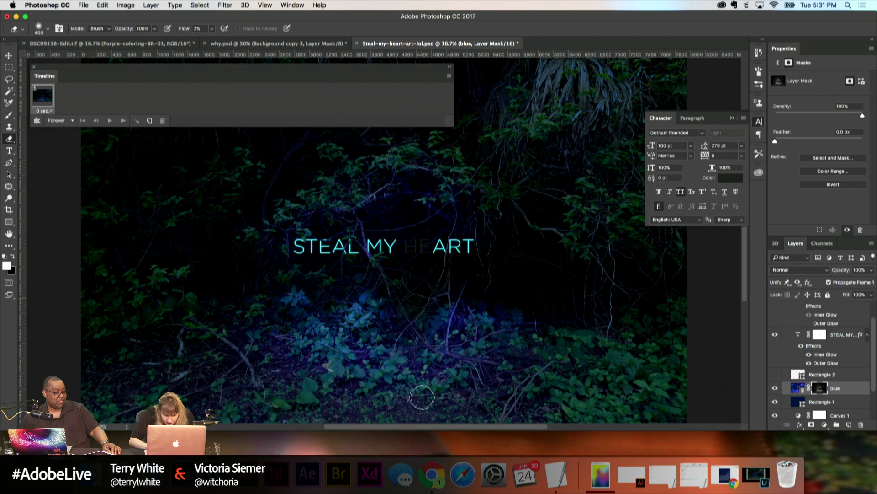
{"action": "key", "text": "bracketright"}
{"action": "key", "text": "bracketright"}
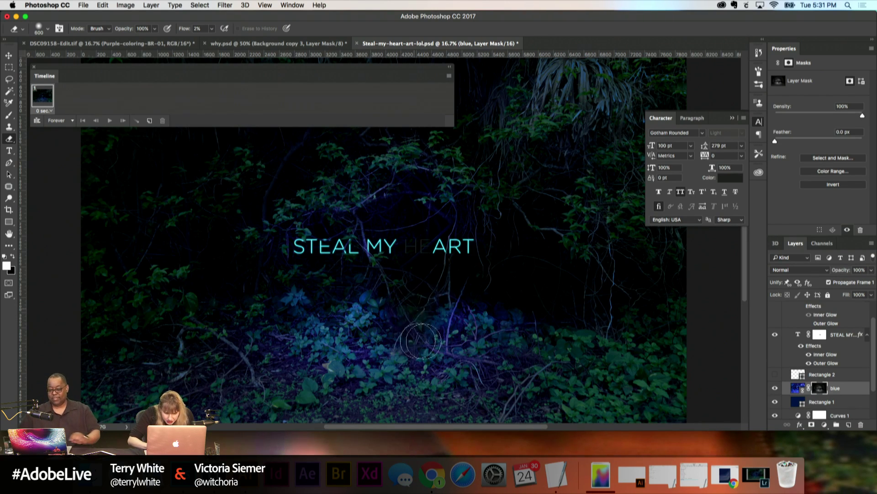
Step: Switch THE DARKNESS group's visibility off and on repeatedly to compare the faded ground glow with the lit version
{"action": "scroll", "coordinate": [790, 360], "scroll_direction": "up", "scroll_amount": 2}
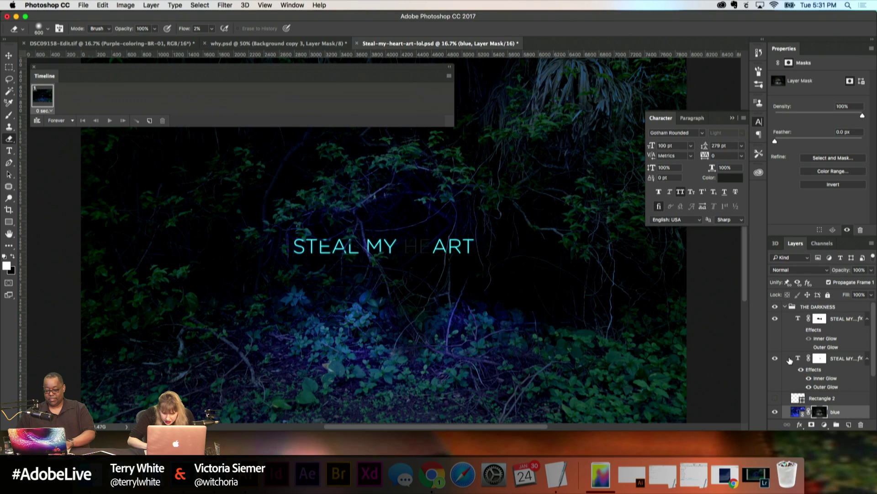
{"action": "left_click", "coordinate": [775, 307]}
{"action": "left_click", "coordinate": [775, 307]}
{"action": "left_click", "coordinate": [775, 308]}
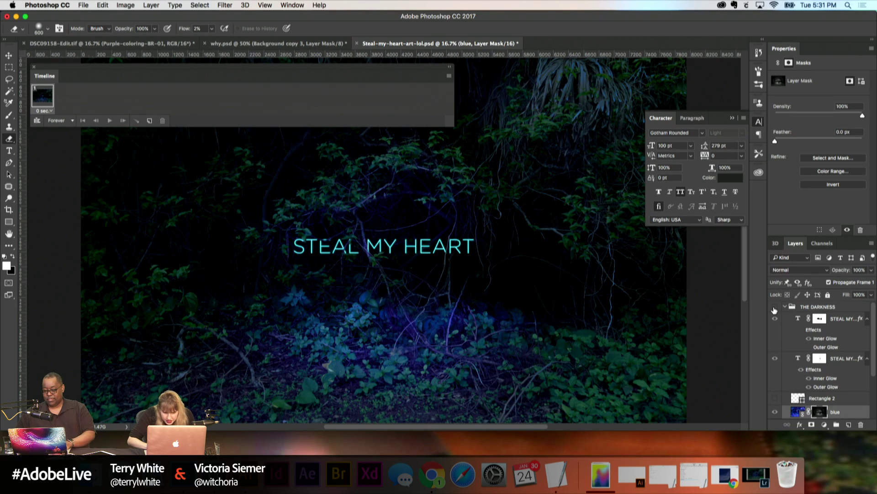
{"action": "left_click", "coordinate": [774, 308]}
{"action": "left_click", "coordinate": [774, 308]}
{"action": "left_click", "coordinate": [774, 307]}
{"action": "left_click", "coordinate": [774, 307]}
{"action": "left_click", "coordinate": [775, 308]}
{"action": "left_click", "coordinate": [774, 307]}
{"action": "left_click", "coordinate": [774, 308]}
{"action": "left_click", "coordinate": [775, 308]}
{"action": "left_click", "coordinate": [775, 308]}
{"action": "left_click", "coordinate": [774, 308]}
Step: Enlarge the Eraser to 1400 px for broader fading of the glow on the blue layer's mask
{"action": "key", "text": "bracketright"}
{"action": "key", "text": "bracketright"}
{"action": "key", "text": "bracketright"}
{"action": "key", "text": "bracketright"}
{"action": "key", "text": "bracketright"}
{"action": "key", "text": "bracketright"}
{"action": "key", "text": "bracketright"}
{"action": "key", "text": "bracketright"}
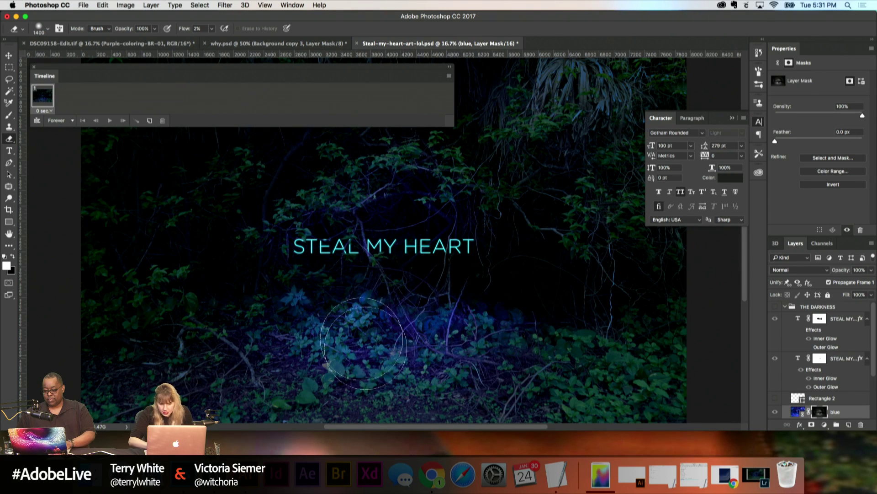
{"action": "scroll", "coordinate": [361, 308], "scroll_direction": "left", "scroll_amount": 1}
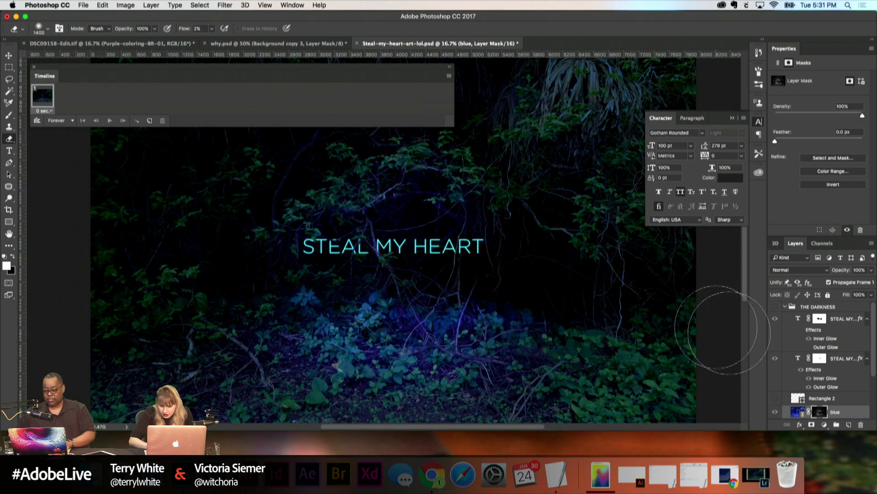
Step: Preview the flicker again by alternating THE DARKNESS group's visibility, checking how the blue light dims
{"action": "left_click", "coordinate": [775, 306]}
{"action": "left_click", "coordinate": [775, 306]}
{"action": "left_click", "coordinate": [774, 306]}
{"action": "left_click", "coordinate": [775, 307]}
{"action": "left_click", "coordinate": [775, 307]}
{"action": "left_click", "coordinate": [774, 307]}
{"action": "left_click", "coordinate": [775, 307]}
{"action": "left_click", "coordinate": [775, 307]}
{"action": "left_click", "coordinate": [775, 308]}
{"action": "left_click", "coordinate": [775, 307]}
{"action": "left_click", "coordinate": [775, 307]}
{"action": "left_click", "coordinate": [775, 307]}
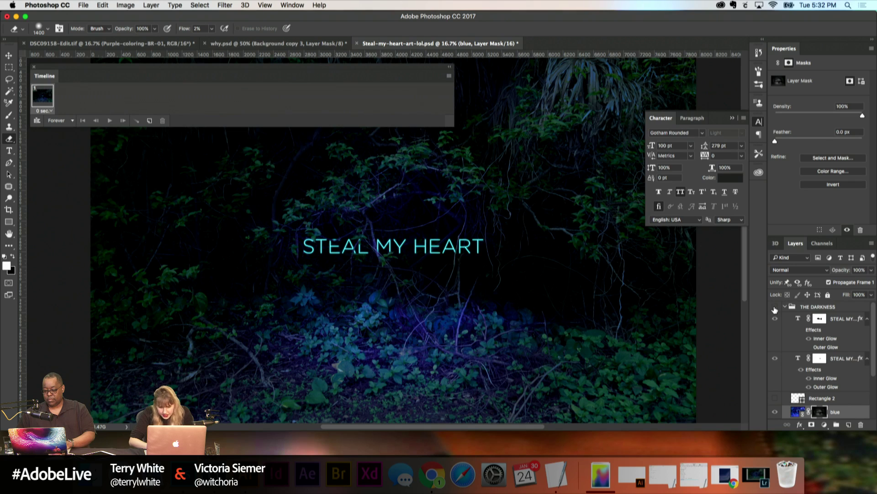
{"action": "left_click", "coordinate": [775, 307]}
{"action": "left_click", "coordinate": [775, 307]}
{"action": "left_click", "coordinate": [775, 307]}
{"action": "left_click", "coordinate": [774, 307]}
{"action": "left_click", "coordinate": [774, 307]}
{"action": "left_click", "coordinate": [774, 308]}
Step: Reduce the Eraser to 700 px for finer work on the blue layer's mask around the lettering
{"action": "scroll", "coordinate": [572, 274], "scroll_direction": "up", "scroll_amount": 3}
{"action": "key", "text": "bracketleft"}
{"action": "key", "text": "bracketleft"}
{"action": "key", "text": "bracketleft"}
{"action": "key", "text": "bracketleft"}
{"action": "key", "text": "bracketleft"}
{"action": "key", "text": "bracketleft"}
{"action": "key", "text": "bracketleft"}
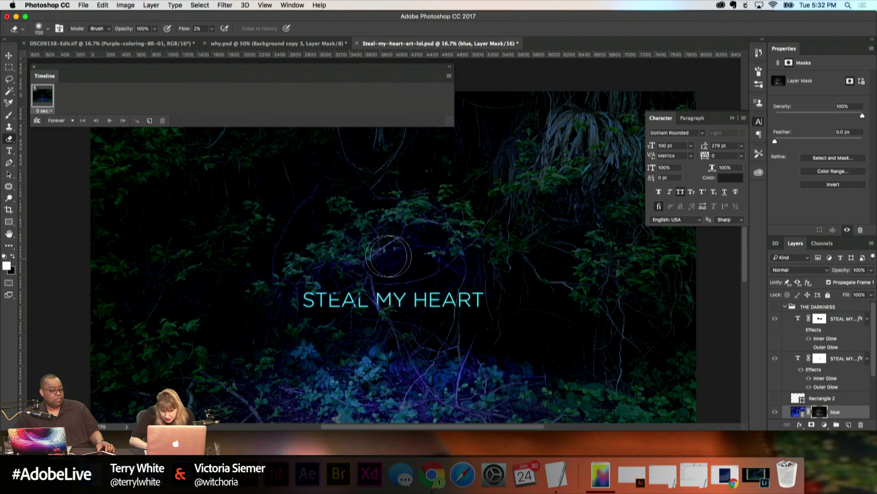
Step: Collapse THE DARKNESS group and toggle its visibility at 12.5% zoom to check the flicker across the whole artwork
{"action": "left_click", "coordinate": [792, 307]}
{"action": "left_click", "coordinate": [785, 306]}
{"action": "left_click", "coordinate": [773, 307]}
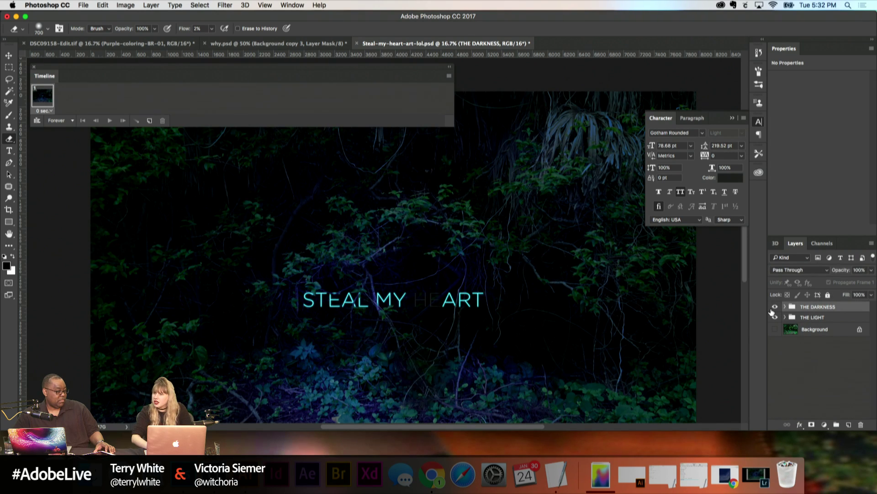
{"action": "left_click", "coordinate": [772, 311]}
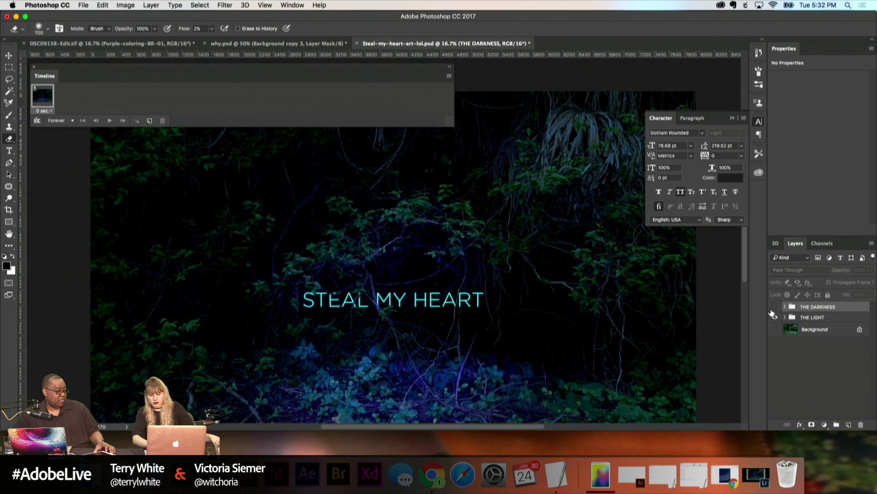
{"action": "key", "text": "super+minus"}
{"action": "left_click", "coordinate": [772, 311]}
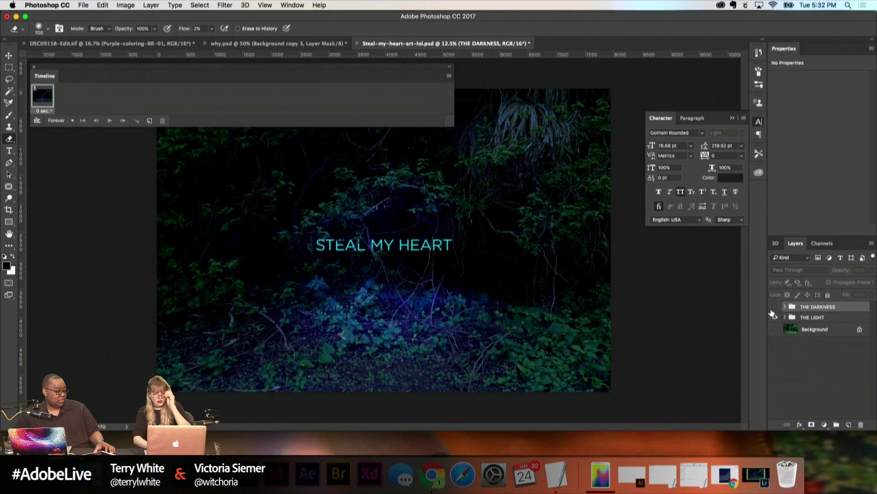
{"action": "left_click", "coordinate": [773, 311]}
{"action": "left_click", "coordinate": [772, 311]}
{"action": "left_click", "coordinate": [773, 311]}
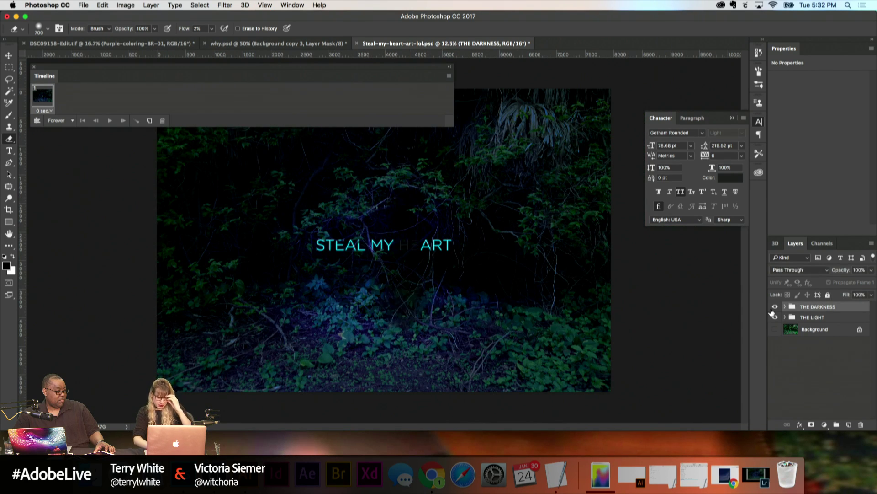
{"action": "left_click", "coordinate": [772, 310]}
{"action": "left_click", "coordinate": [772, 311]}
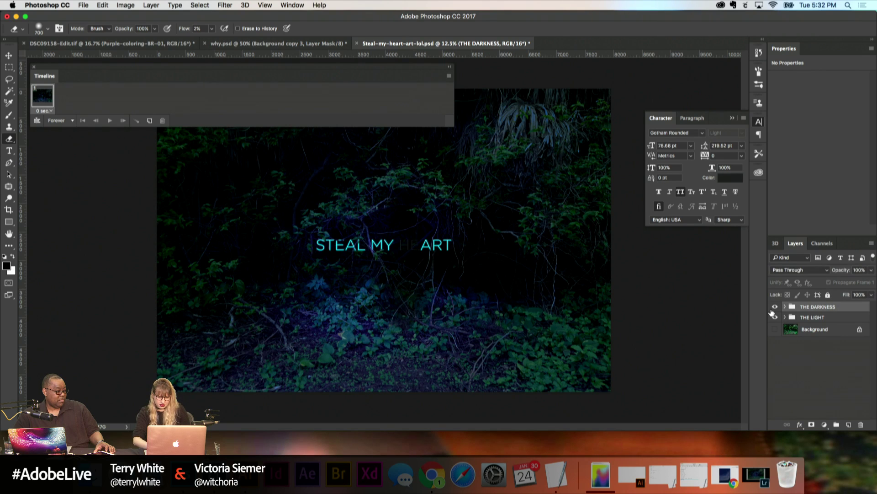
{"action": "left_click", "coordinate": [772, 311]}
{"action": "left_click", "coordinate": [775, 306]}
Step: Touch up the ground glow on the blue layer's mask, swapping the foreground and background colours and enlarging the Eraser to 1000 px
{"action": "left_click", "coordinate": [785, 307]}
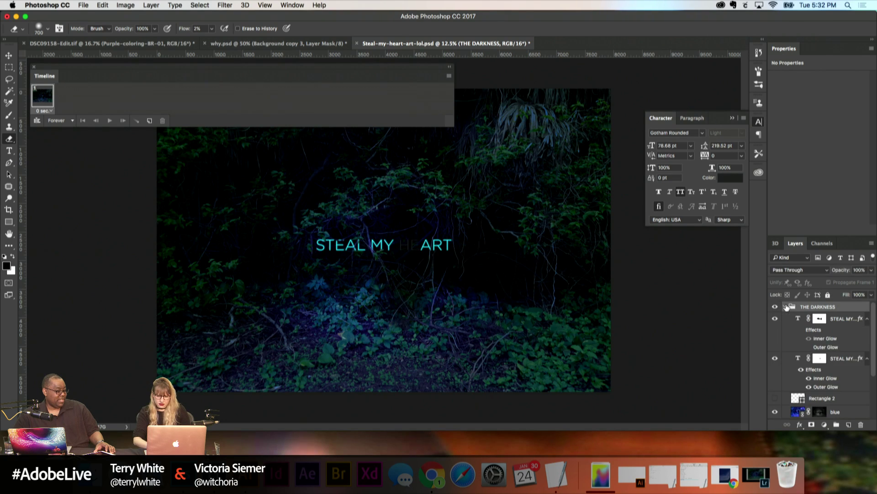
{"action": "left_click", "coordinate": [819, 413]}
{"action": "key", "text": "x"}
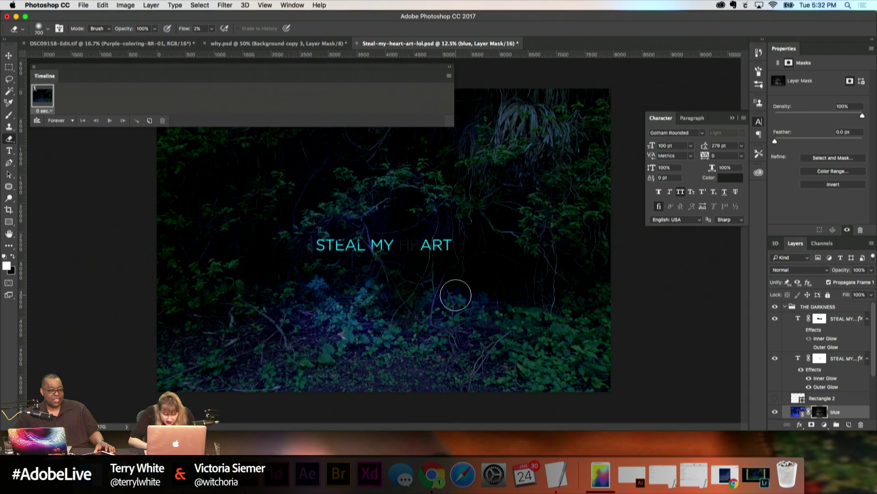
{"action": "key", "text": "x"}
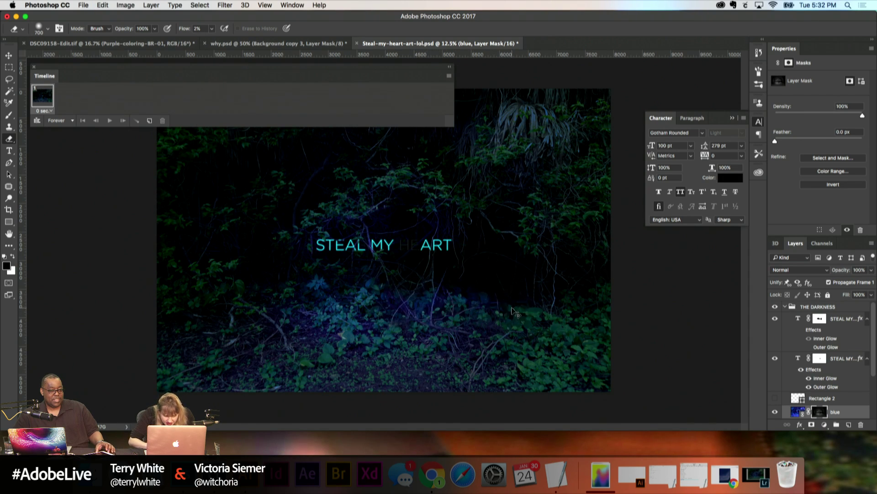
{"action": "key", "text": "bracketright"}
{"action": "key", "text": "bracketright"}
{"action": "key", "text": "bracketright"}
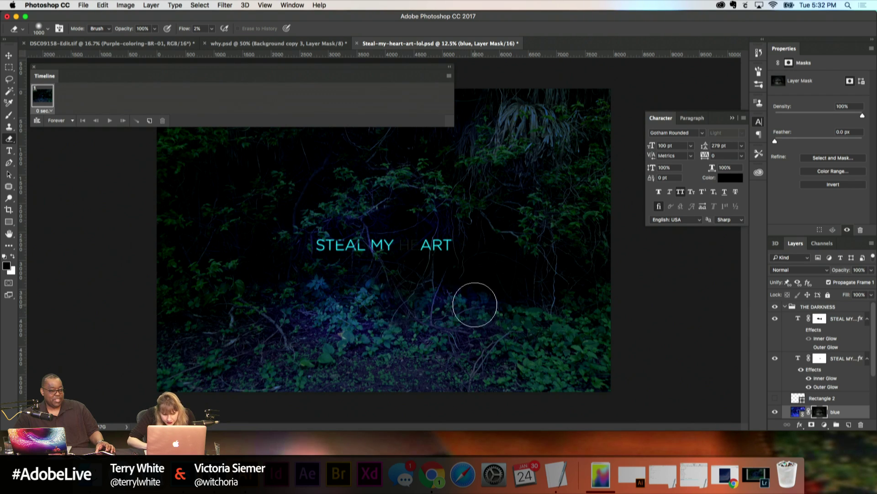
Step: Toggle THE DARKNESS group repeatedly to examine the touched-up blue glow in the lit and dark states
{"action": "left_click", "coordinate": [775, 308]}
{"action": "left_click", "coordinate": [775, 308]}
{"action": "left_click", "coordinate": [775, 307]}
{"action": "left_click", "coordinate": [775, 307]}
{"action": "left_click", "coordinate": [775, 307]}
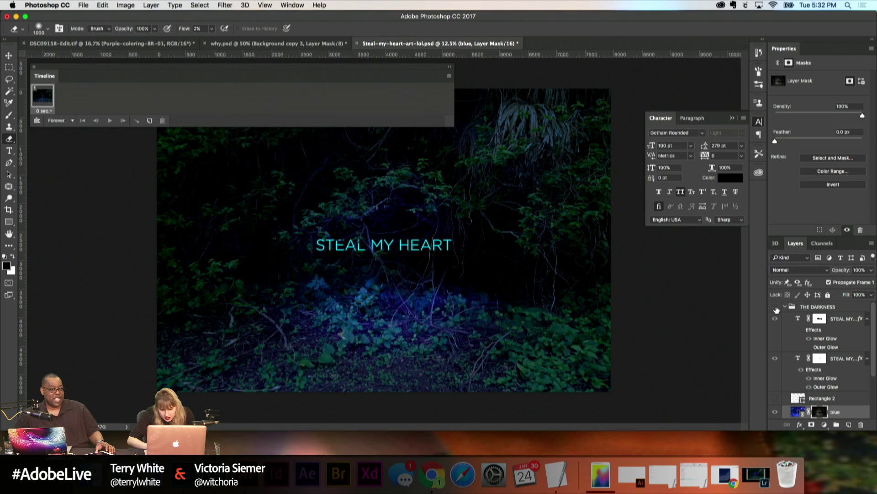
{"action": "left_click", "coordinate": [775, 307]}
{"action": "left_click", "coordinate": [775, 307]}
{"action": "left_click", "coordinate": [775, 307]}
{"action": "left_click", "coordinate": [775, 307]}
{"action": "left_click", "coordinate": [775, 307]}
{"action": "left_click", "coordinate": [776, 307]}
{"action": "left_click", "coordinate": [775, 307]}
{"action": "left_click", "coordinate": [775, 308]}
{"action": "left_click", "coordinate": [776, 307]}
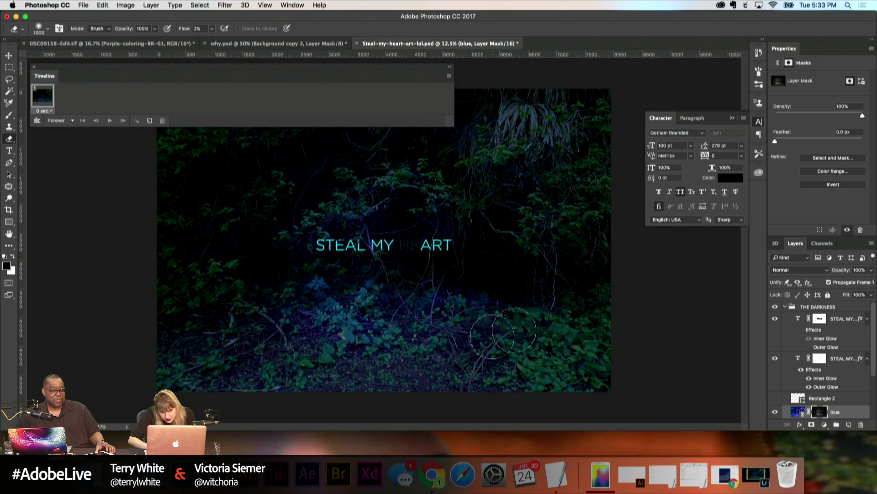
{"action": "left_click", "coordinate": [777, 308]}
{"action": "left_click", "coordinate": [777, 308]}
{"action": "left_click", "coordinate": [777, 307]}
{"action": "left_click", "coordinate": [777, 308]}
{"action": "left_click", "coordinate": [777, 308]}
{"action": "left_click", "coordinate": [776, 308]}
{"action": "left_click", "coordinate": [776, 308]}
{"action": "left_click", "coordinate": [776, 308]}
{"action": "left_click", "coordinate": [776, 308]}
{"action": "left_click", "coordinate": [777, 308]}
{"action": "left_click", "coordinate": [776, 308]}
{"action": "left_click", "coordinate": [776, 308]}
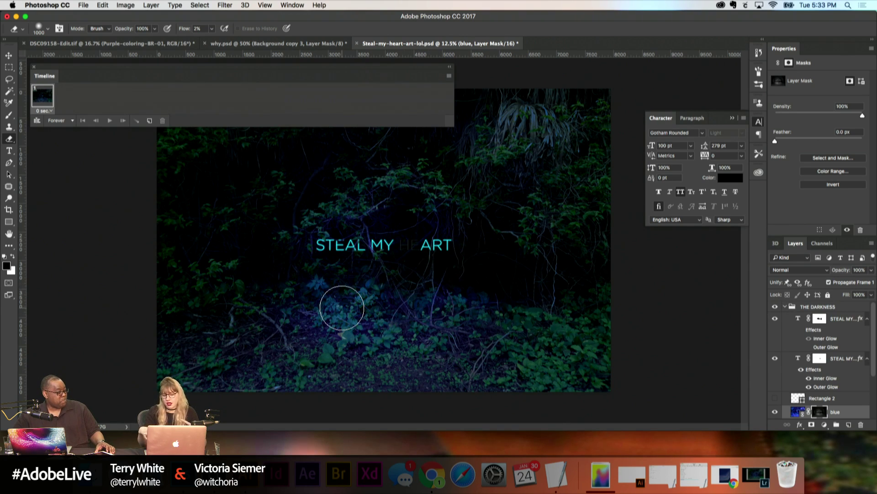
{"action": "left_click", "coordinate": [776, 306]}
{"action": "left_click", "coordinate": [776, 306]}
{"action": "left_click", "coordinate": [776, 307]}
{"action": "left_click", "coordinate": [775, 307]}
{"action": "left_click", "coordinate": [776, 307]}
{"action": "left_click", "coordinate": [775, 307]}
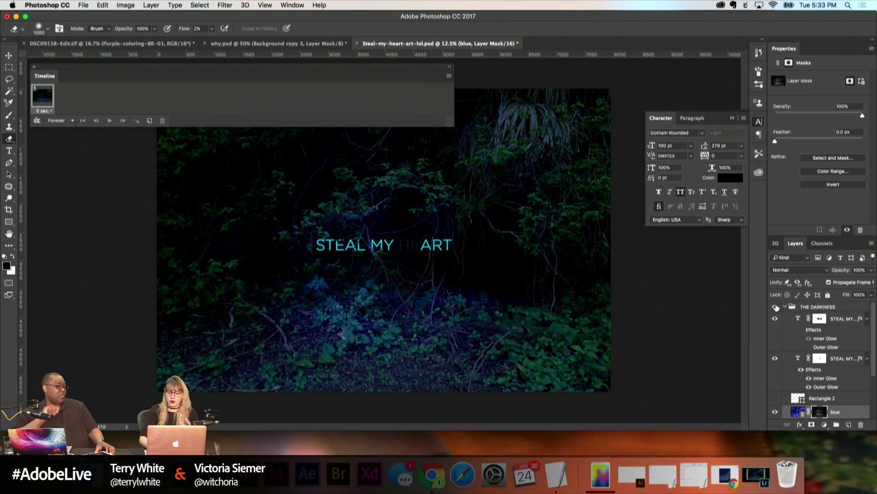
{"action": "left_click", "coordinate": [776, 306]}
{"action": "left_click", "coordinate": [775, 307]}
{"action": "left_click", "coordinate": [776, 306]}
{"action": "left_click", "coordinate": [776, 307]}
{"action": "left_click", "coordinate": [776, 306]}
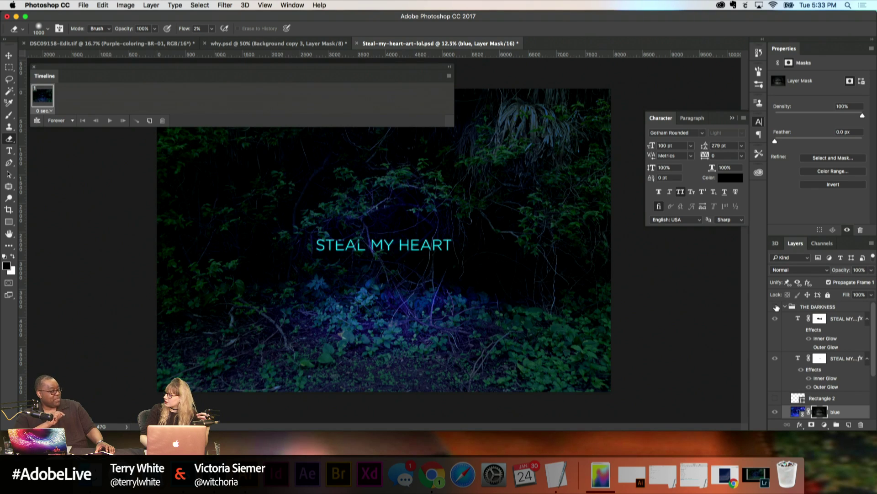
{"action": "left_click", "coordinate": [776, 307]}
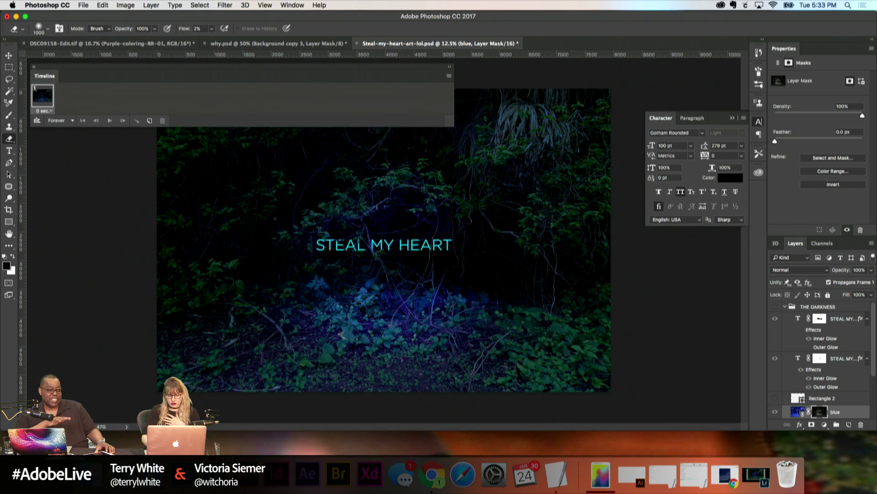
Step: Switch to Chrome, open witchoria-04-1.gif to view the example animation, and return to Photoshop
{"action": "key", "text": "super+Tab"}
{"action": "scroll", "coordinate": [554, 344], "scroll_direction": "down", "scroll_amount": 1}
{"action": "left_click_drag", "start_coordinate": [532, 401], "coordinate": [432, 467]}
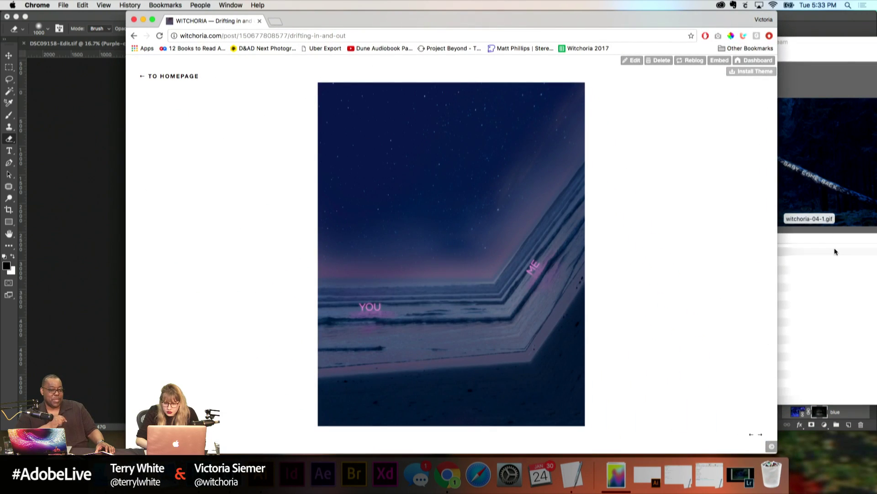
{"action": "left_click", "coordinate": [835, 251]}
{"action": "left_click_drag", "start_coordinate": [804, 178], "coordinate": [312, 237]}
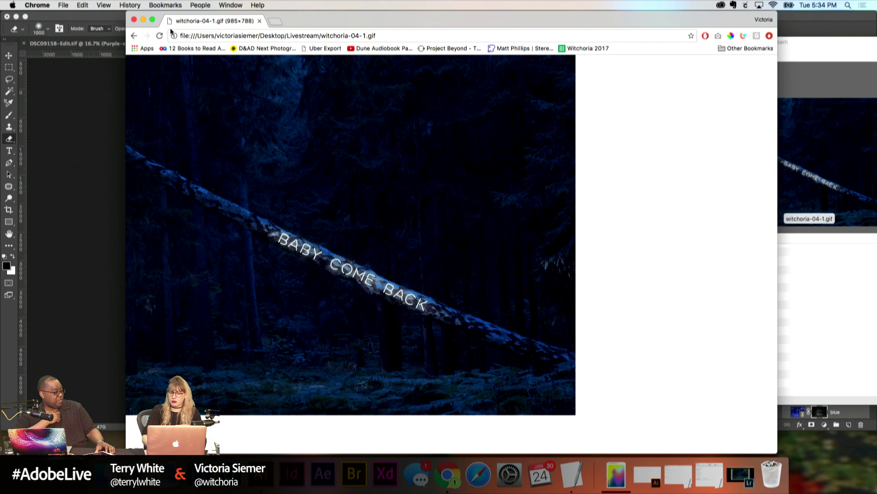
{"action": "left_click", "coordinate": [144, 20]}
{"action": "left_click", "coordinate": [104, 224]}
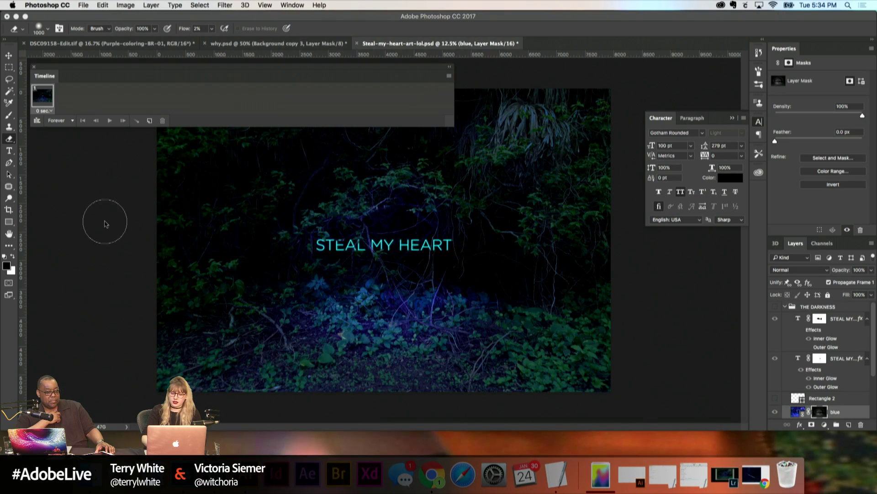
Step: Collapse THE DARKNESS group and hide it, keeping THE LIGHT group shown for the first frame
{"action": "left_click", "coordinate": [787, 307]}
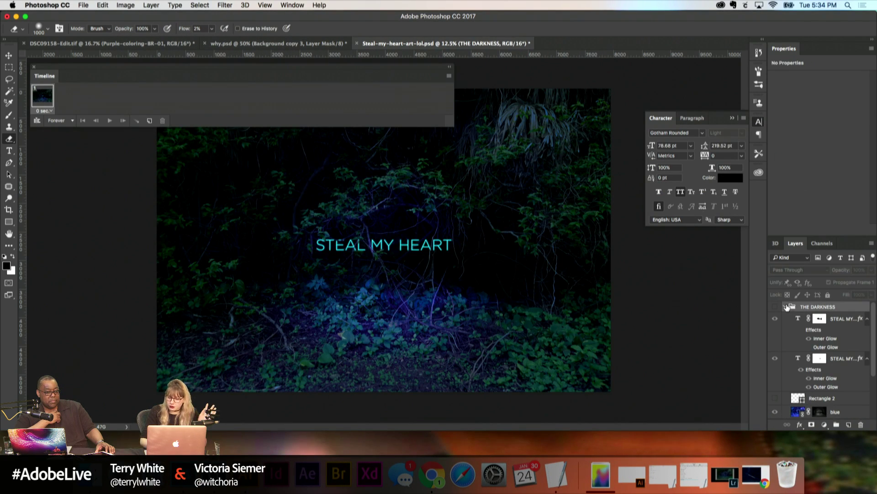
{"action": "left_click", "coordinate": [786, 308]}
{"action": "left_click", "coordinate": [775, 307]}
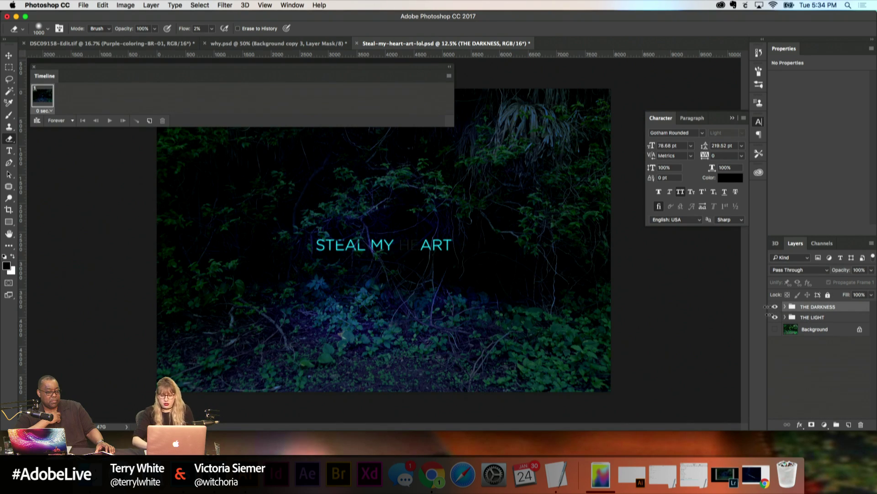
{"action": "left_click", "coordinate": [776, 310]}
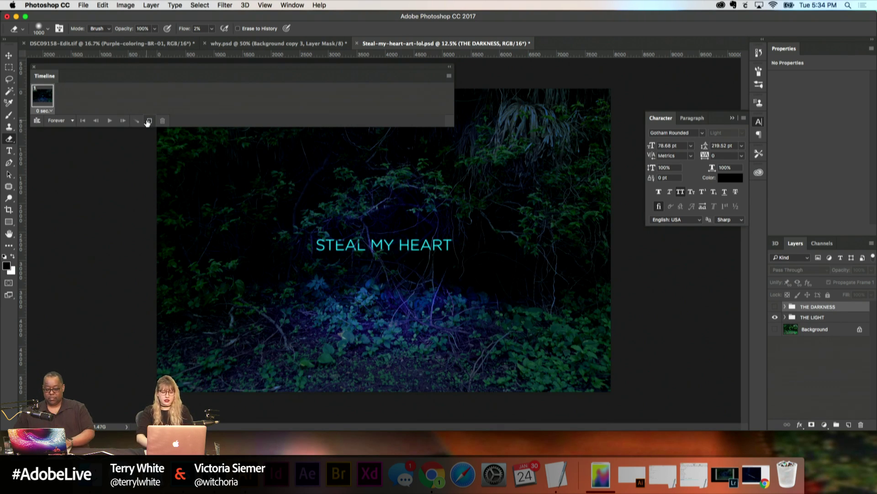
Step: Add three animation frames, showing THE DARKNESS group in frames 2 and 4 and hiding it in frame 3
{"action": "left_click", "coordinate": [50, 111]}
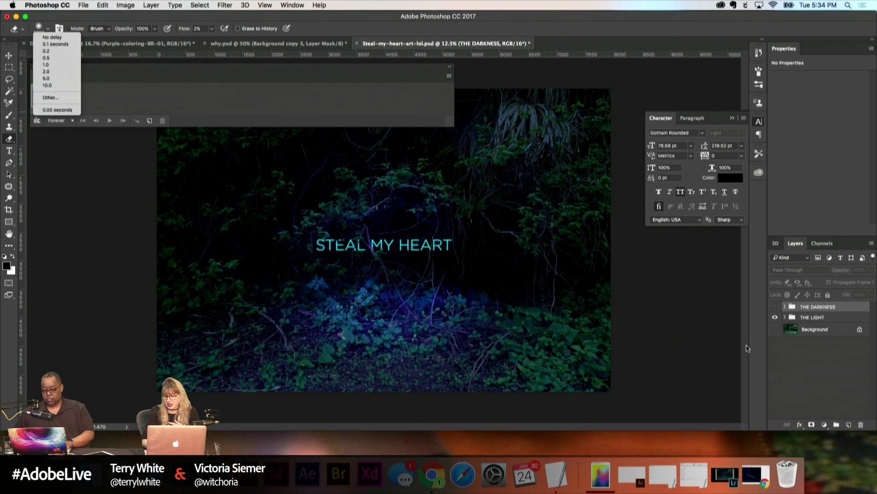
{"action": "left_click", "coordinate": [832, 374]}
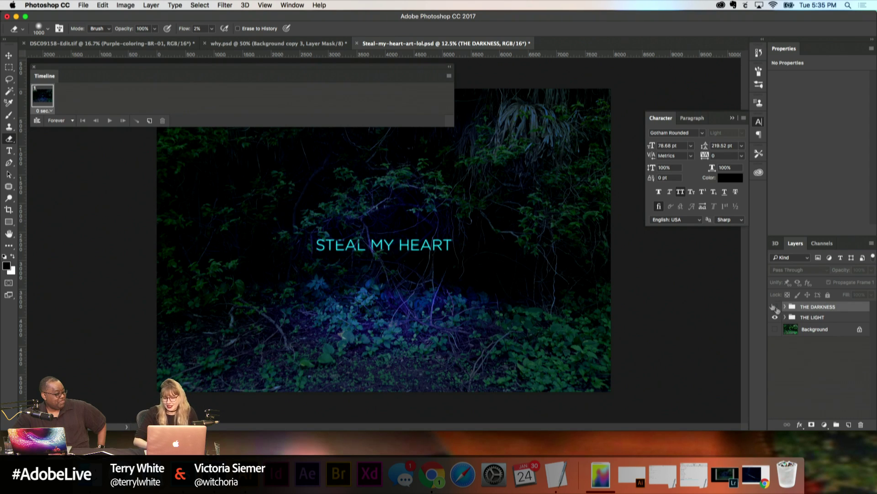
{"action": "left_click", "coordinate": [149, 121]}
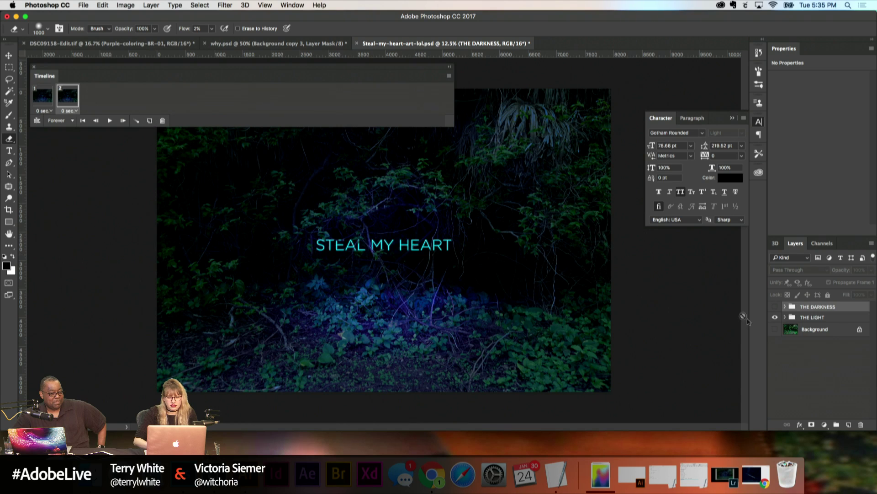
{"action": "left_click", "coordinate": [774, 308]}
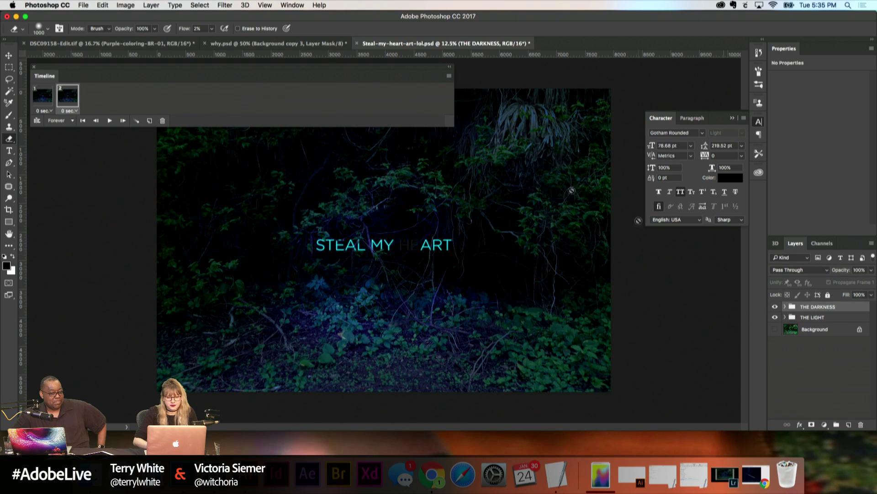
{"action": "left_click", "coordinate": [149, 121]}
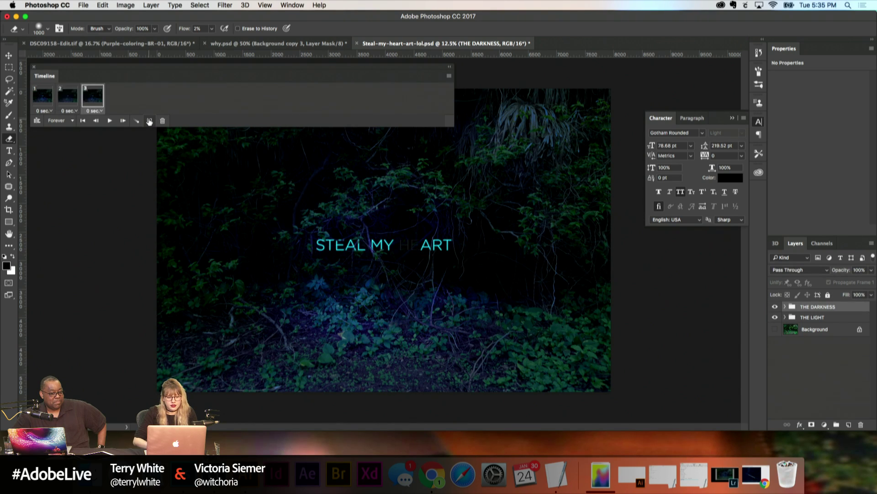
{"action": "left_click", "coordinate": [775, 308]}
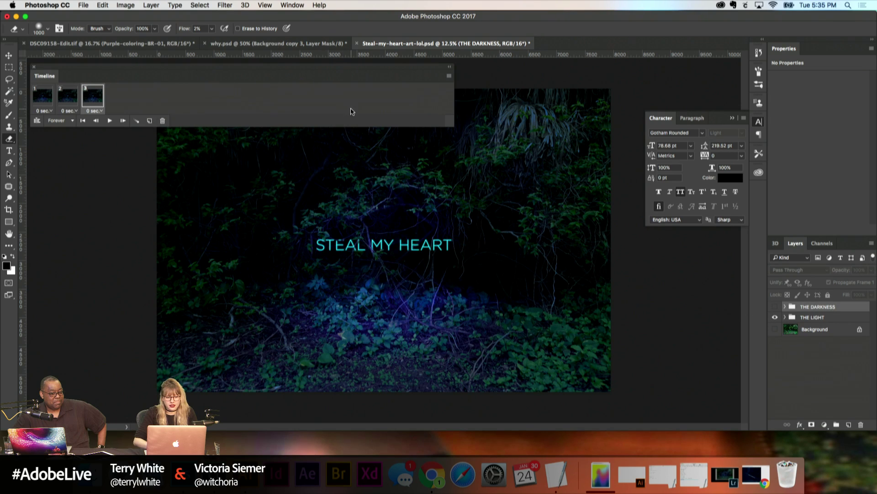
{"action": "left_click", "coordinate": [149, 121]}
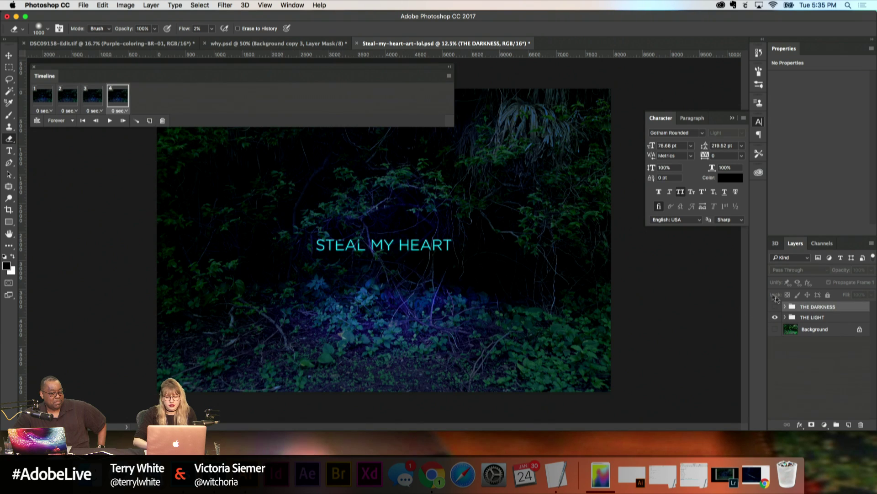
{"action": "left_click", "coordinate": [775, 307]}
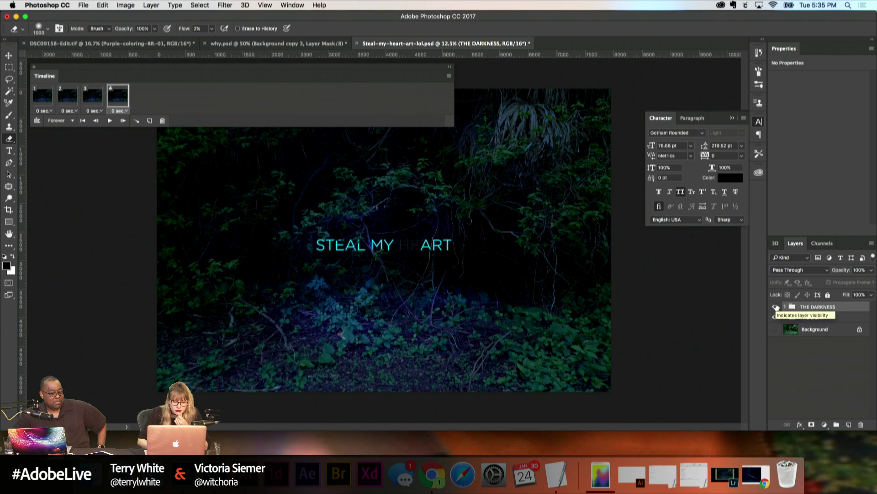
Step: Switch to Chrome to view witchoria-04-1.gif, and open the same GIF in Photoshop
{"action": "left_click", "coordinate": [433, 478]}
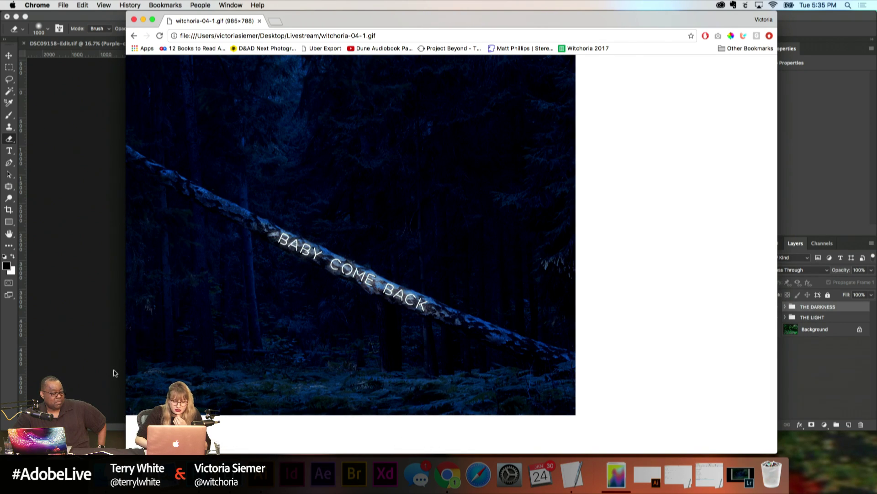
{"action": "left_click", "coordinate": [106, 474]}
{"action": "left_click", "coordinate": [303, 19]}
{"action": "left_click_drag", "start_coordinate": [303, 19], "coordinate": [447, 19]}
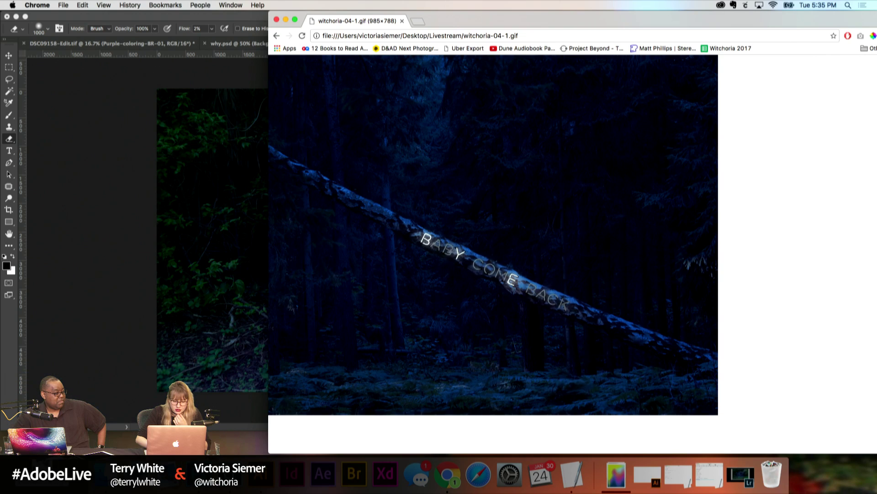
{"action": "left_click", "coordinate": [199, 474]}
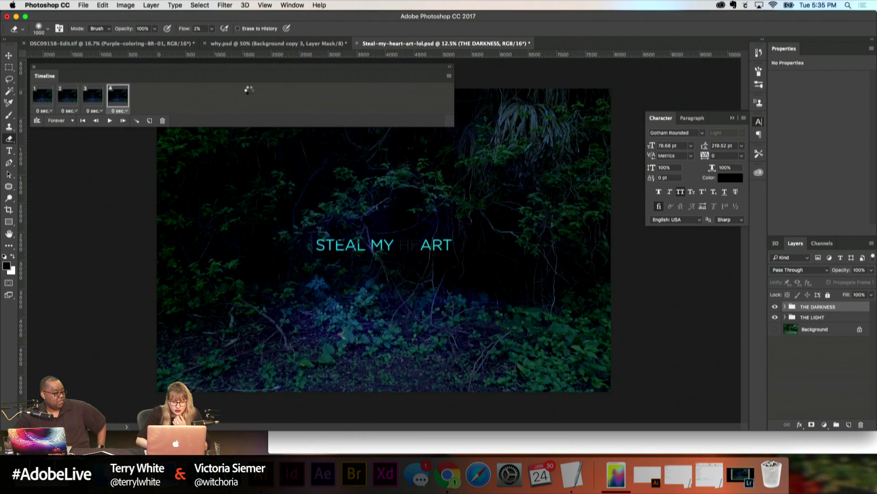
Step: Go through frames 2 to 8 of witchoria-04-1.gif to examine how its letters flicker out
{"action": "left_click", "coordinate": [68, 97]}
{"action": "left_click", "coordinate": [91, 98]}
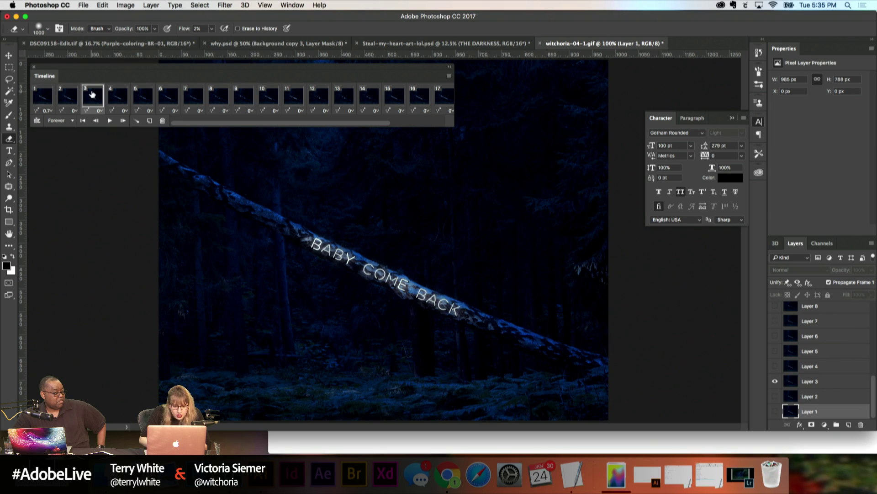
{"action": "left_click", "coordinate": [117, 97]}
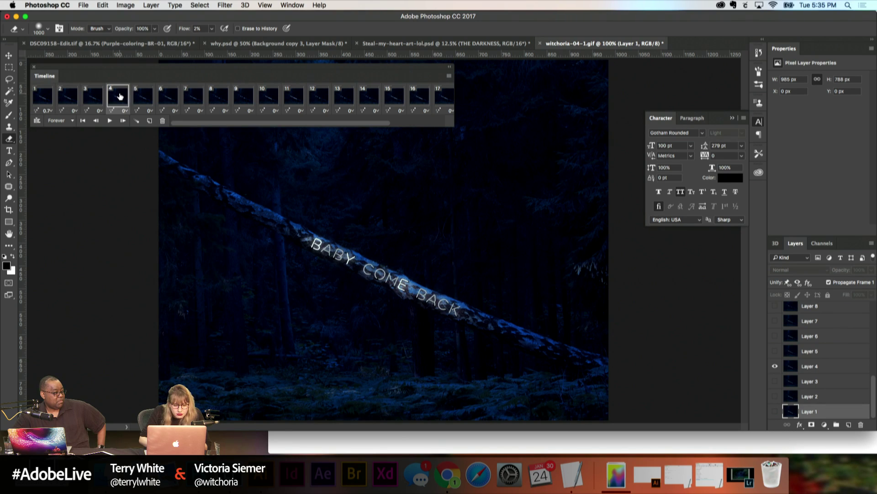
{"action": "left_click", "coordinate": [147, 100]}
{"action": "left_click", "coordinate": [180, 101]}
{"action": "left_click", "coordinate": [195, 104]}
{"action": "left_click", "coordinate": [219, 101]}
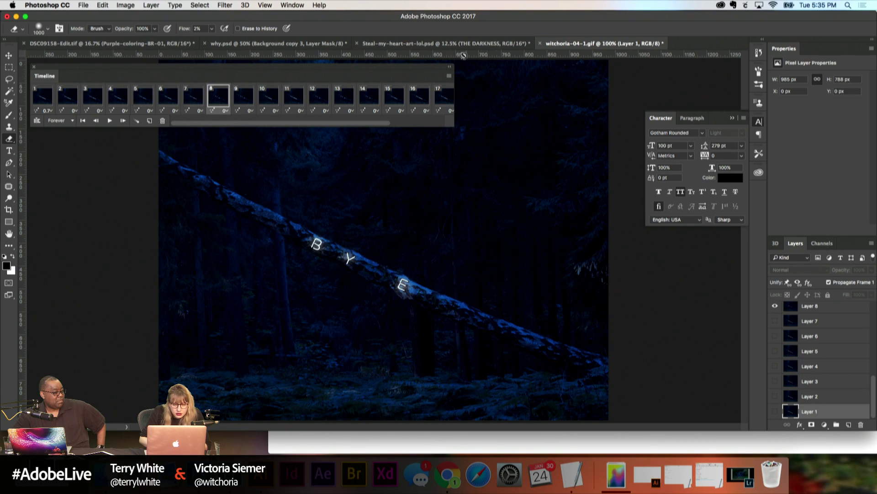
Step: Return to Steal-my-heart-art-lol.psd and review the lit and dark states of animation frames 1 to 3
{"action": "left_click", "coordinate": [458, 44]}
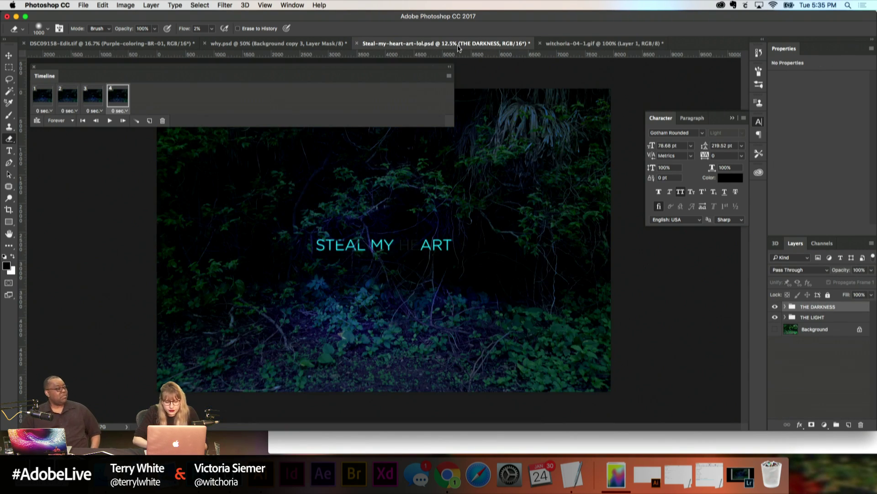
{"action": "left_click", "coordinate": [42, 97]}
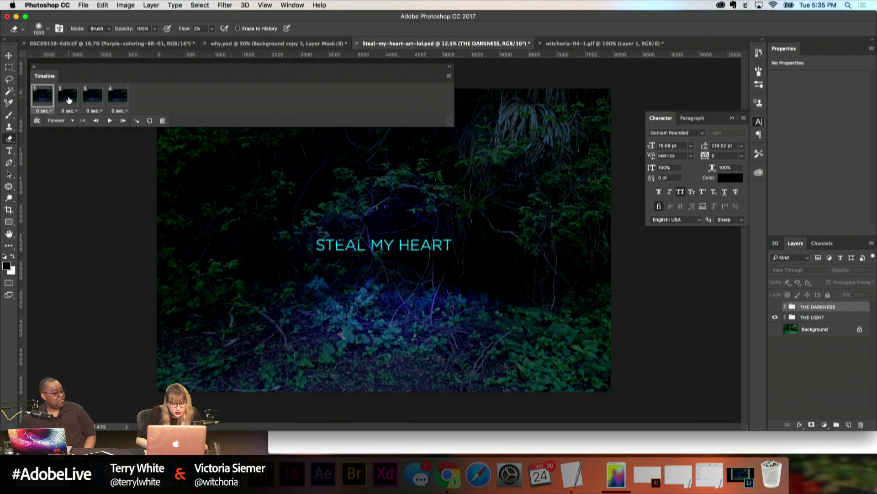
{"action": "left_click", "coordinate": [67, 97]}
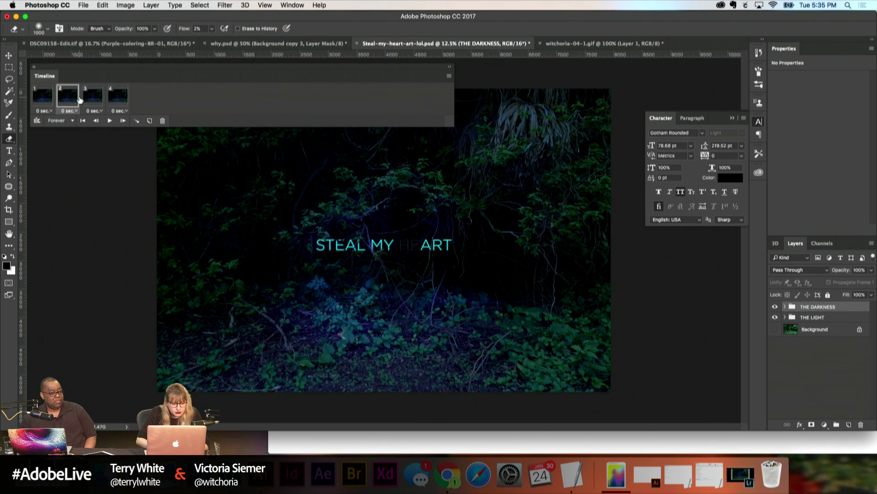
{"action": "left_click", "coordinate": [88, 97]}
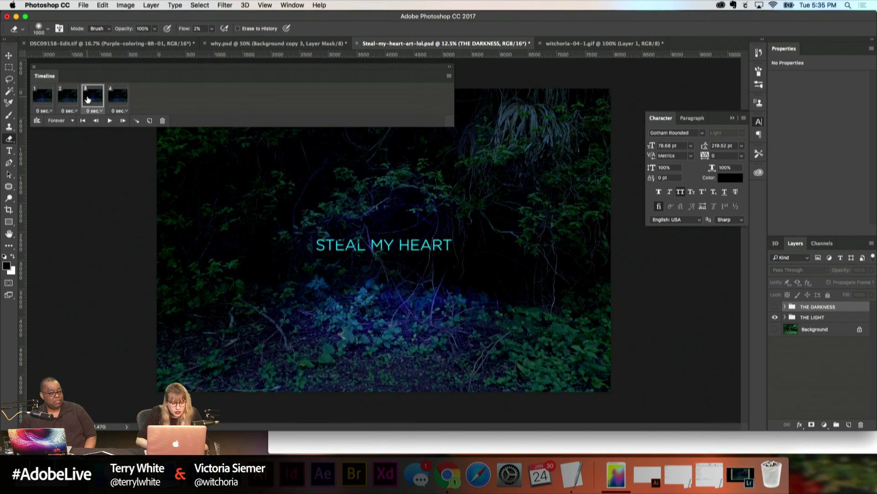
Step: Duplicate lit frame 3, add three frames with THE DARKNESS hidden after the last dark frame, and preview the animation
{"action": "left_click", "coordinate": [149, 121]}
{"action": "left_click", "coordinate": [143, 100]}
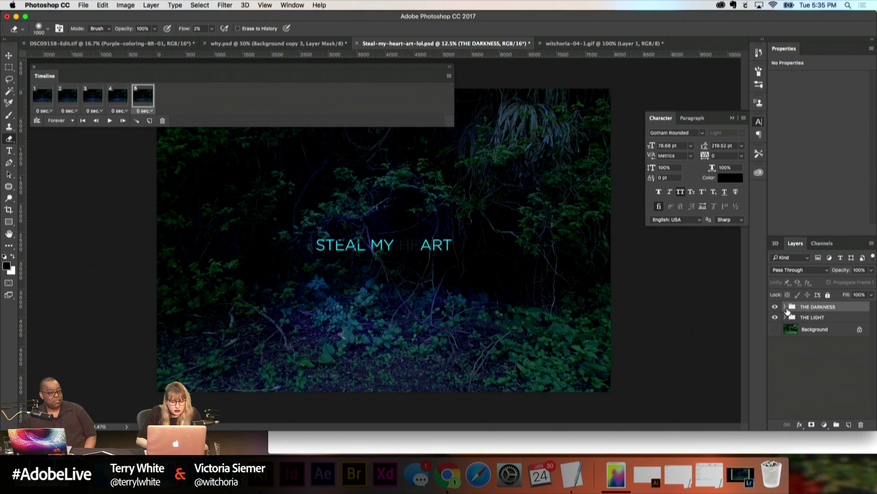
{"action": "left_click", "coordinate": [148, 121]}
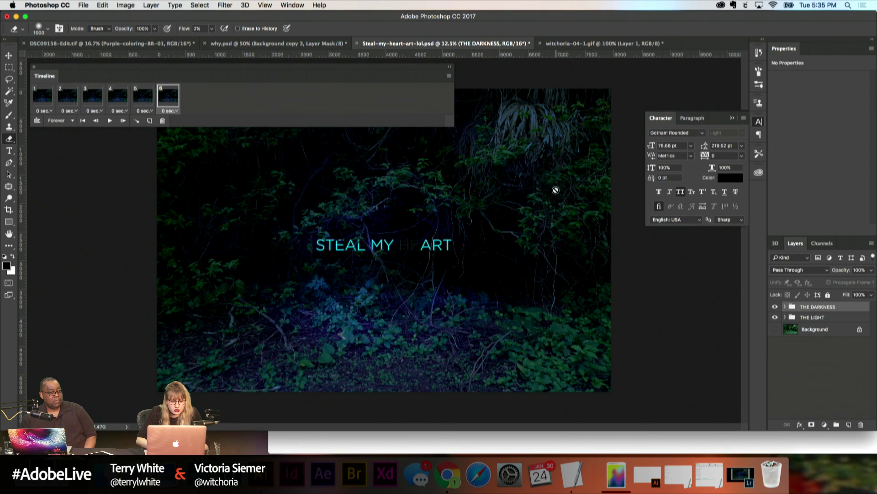
{"action": "left_click", "coordinate": [775, 308]}
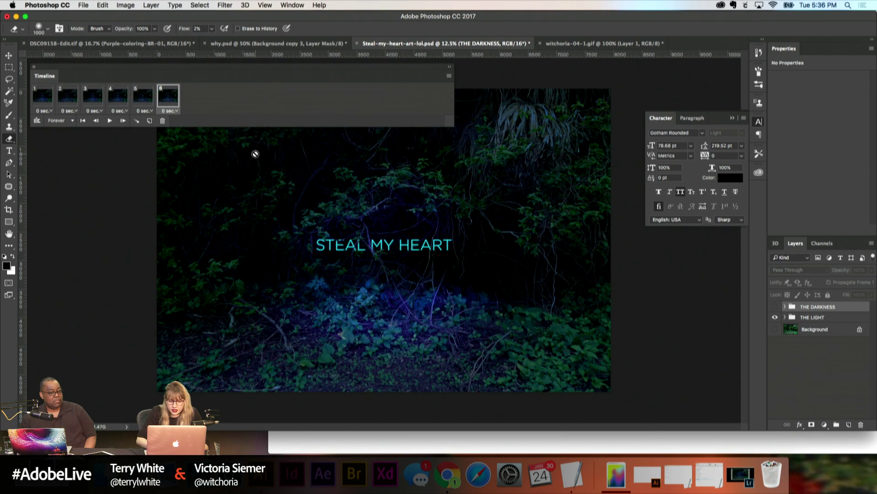
{"action": "left_click", "coordinate": [149, 121]}
{"action": "left_click", "coordinate": [149, 120]}
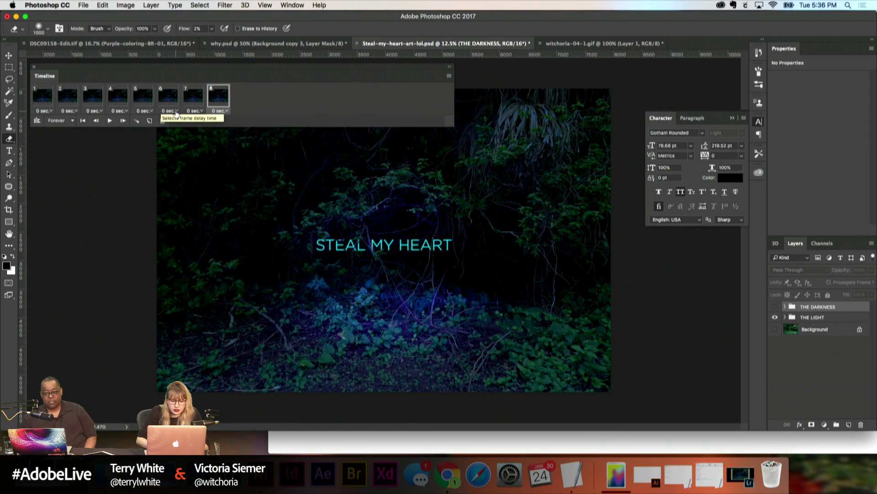
{"action": "left_click", "coordinate": [109, 121]}
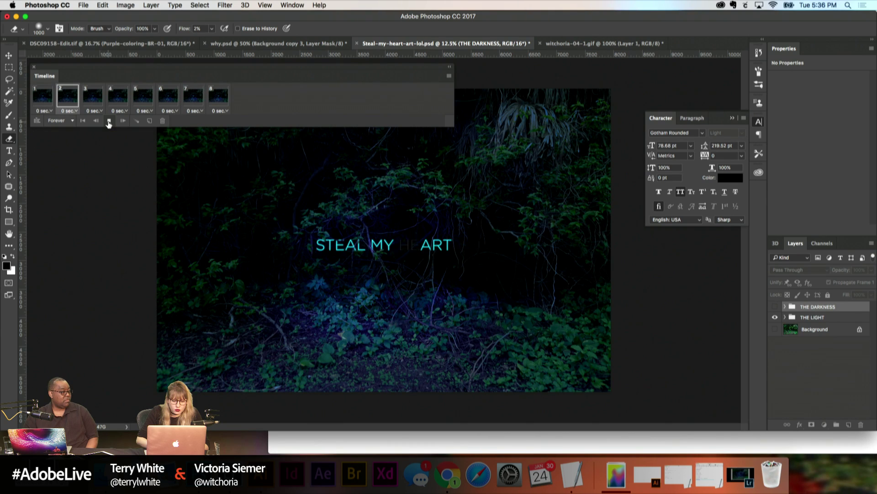
{"action": "left_click", "coordinate": [109, 121]}
Step: Duplicate the last lit frame five times to extend the animation to 13 frames
{"action": "left_click", "coordinate": [218, 97]}
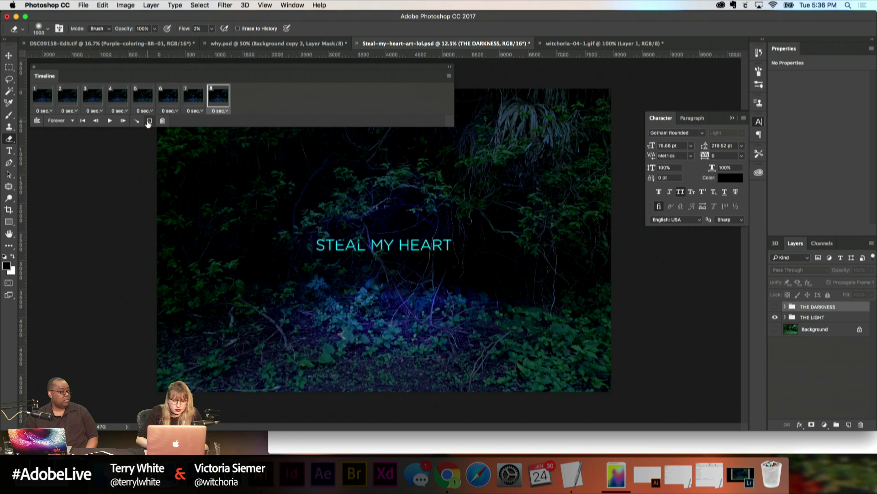
{"action": "left_click", "coordinate": [149, 121]}
{"action": "left_click", "coordinate": [149, 121]}
{"action": "left_click", "coordinate": [149, 122]}
{"action": "left_click", "coordinate": [149, 121]}
{"action": "left_click", "coordinate": [149, 121]}
Step: Play the 13-frame animation twice to check the timing of the flicker
{"action": "left_click", "coordinate": [110, 122]}
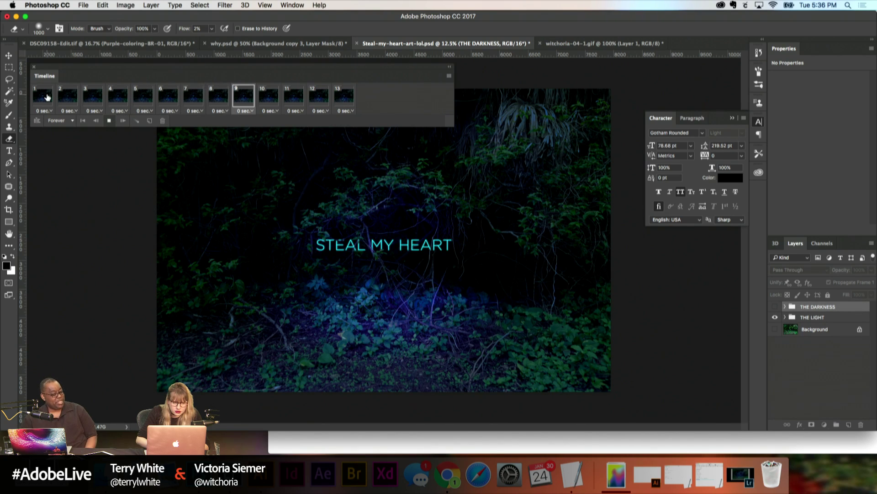
{"action": "left_click", "coordinate": [110, 121]}
{"action": "left_click", "coordinate": [110, 121]}
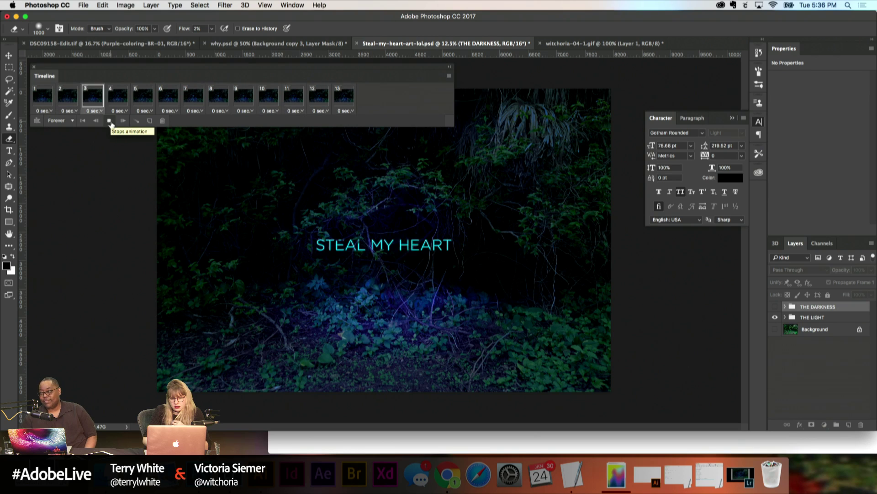
{"action": "left_click", "coordinate": [110, 121]}
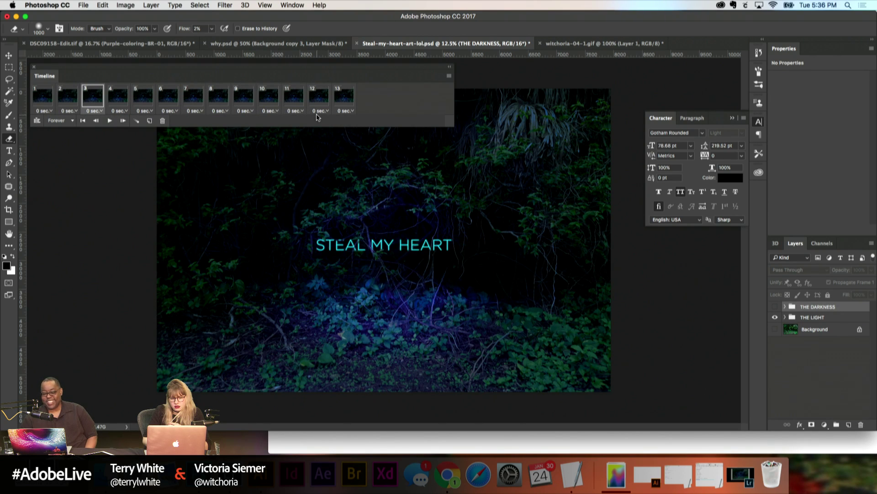
Step: Try moving frame 13 to the second position and play the animation
{"action": "left_click", "coordinate": [342, 101]}
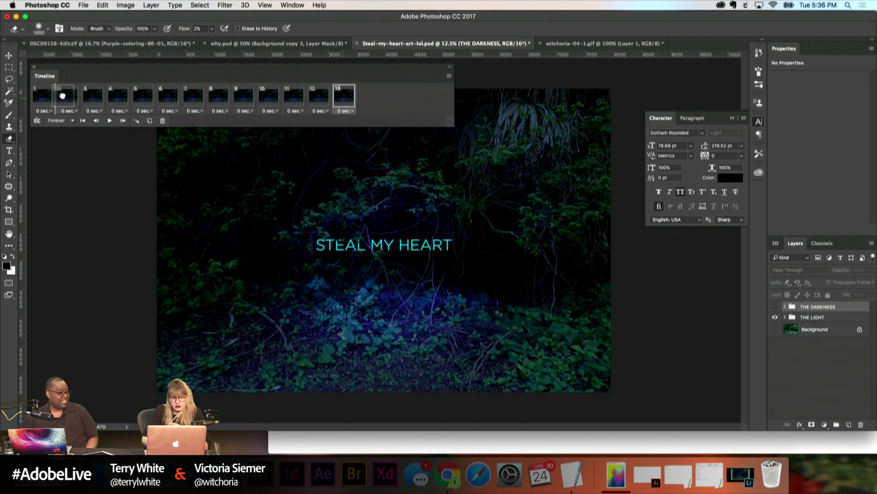
{"action": "left_click", "coordinate": [68, 96]}
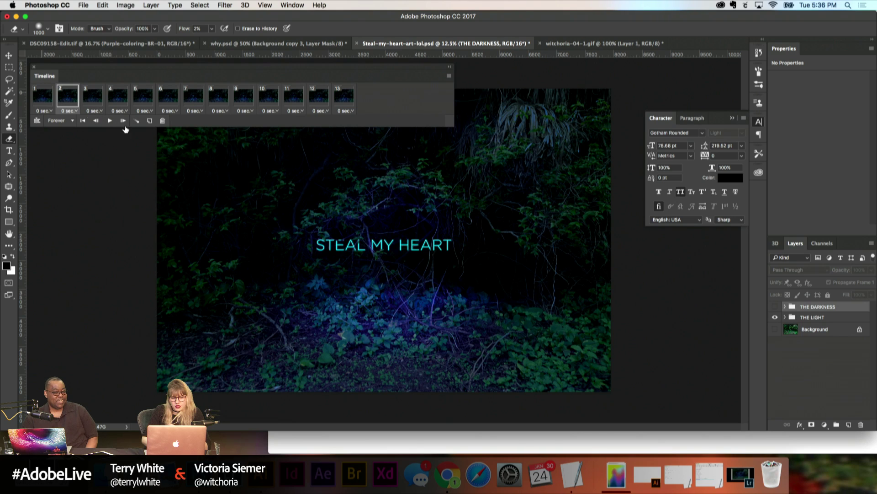
{"action": "left_click", "coordinate": [109, 120]}
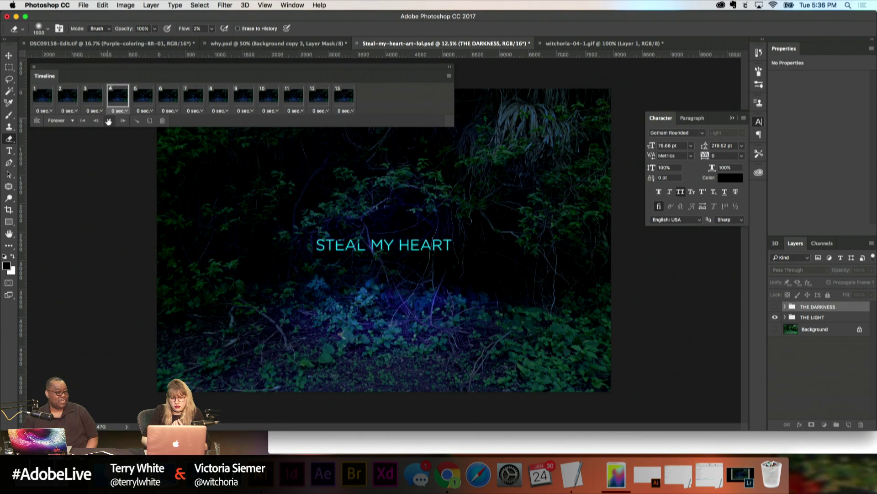
Step: Undo the frame additions back to the eight-frame animation
{"action": "key", "text": "super+alt+z"}
{"action": "key", "text": "super+alt+z"}
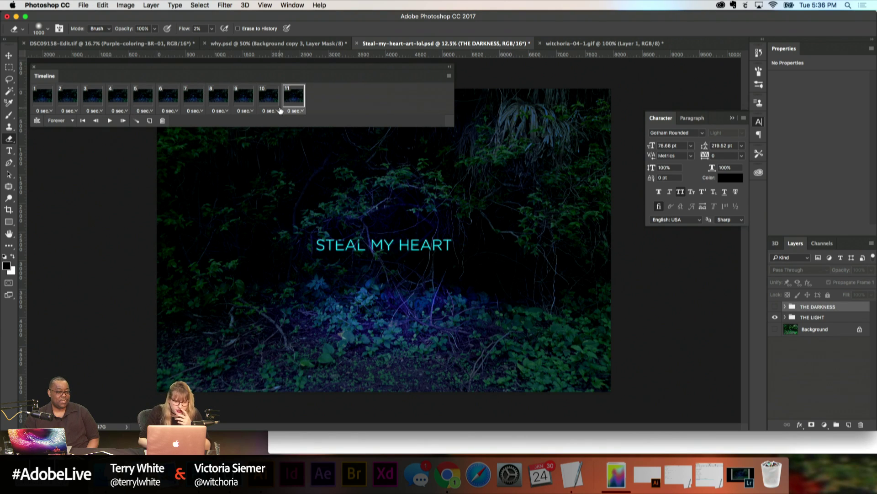
{"action": "key", "text": "super+alt+z"}
{"action": "key", "text": "super+alt+z"}
{"action": "key", "text": "super+alt+z"}
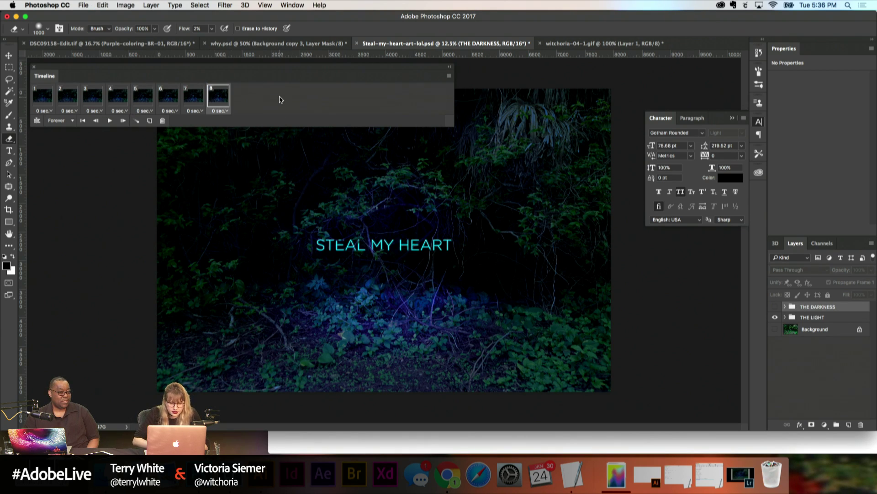
Step: Play the eight-frame animation from frame 1 to check the flicker
{"action": "left_click", "coordinate": [43, 96]}
{"action": "key", "text": "space"}
{"action": "key", "text": "space"}
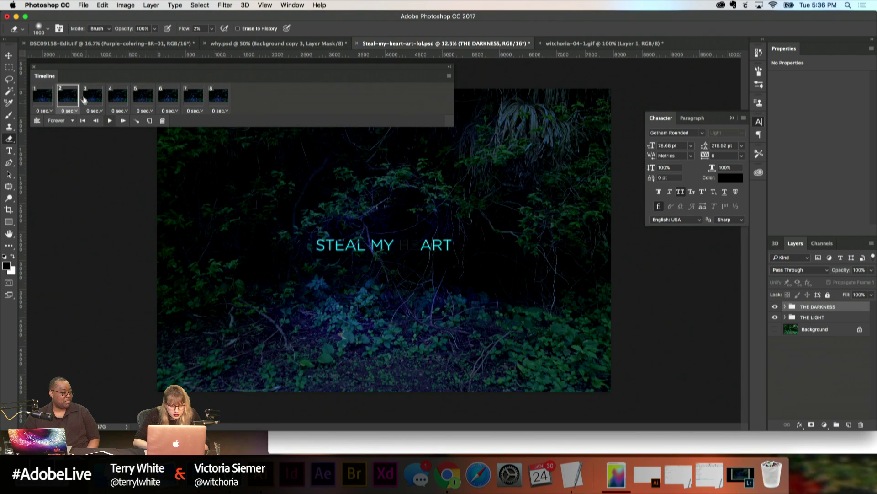
{"action": "key", "text": "space"}
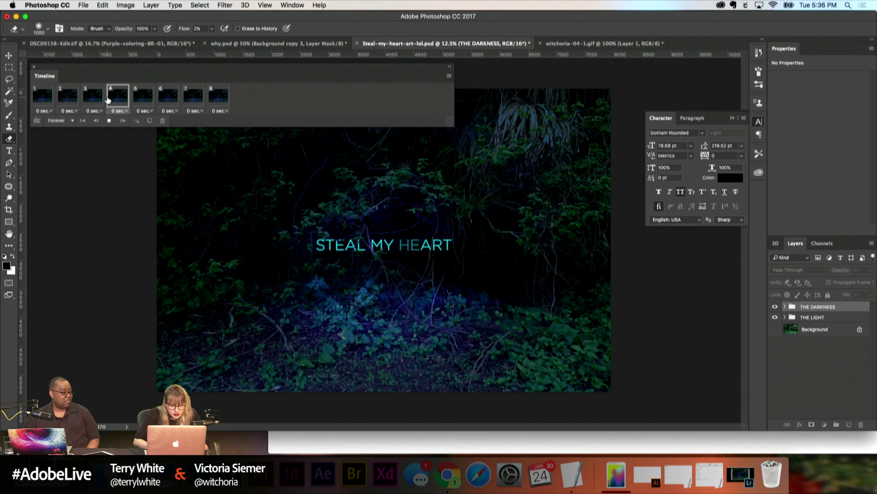
Step: Delete frames 5 through 8 from the animation
{"action": "left_click", "coordinate": [203, 101]}
{"action": "left_click", "coordinate": [212, 103]}
{"action": "left_click", "coordinate": [145, 97], "text": "shift"}
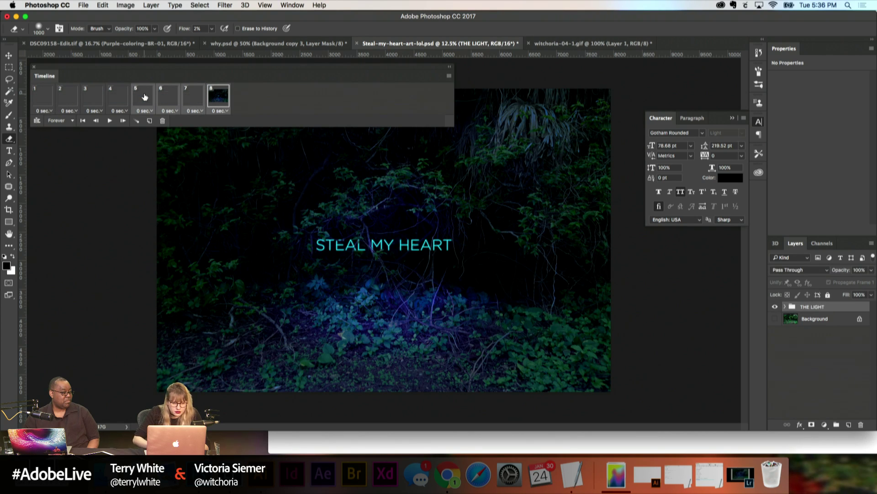
{"action": "left_click", "coordinate": [162, 121]}
Step: Play the remaining four-frame animation twice, starting from frame 1, to check the flicker
{"action": "left_click", "coordinate": [43, 98]}
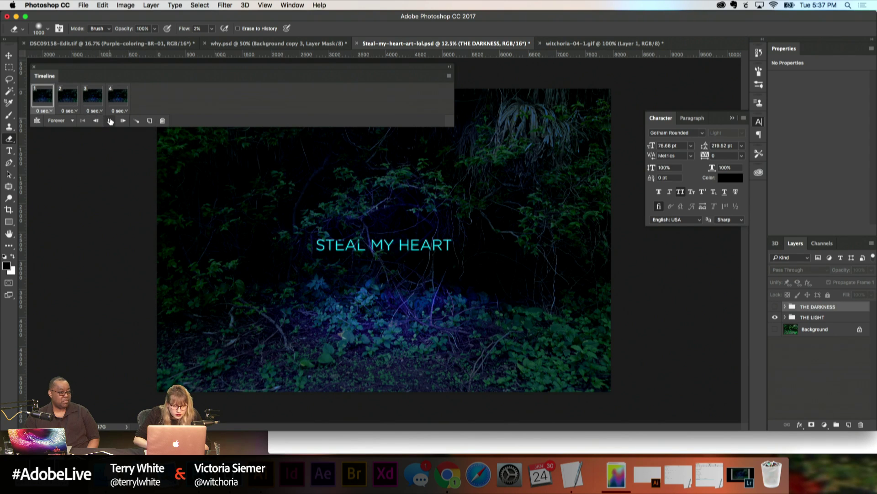
{"action": "left_click", "coordinate": [109, 121]}
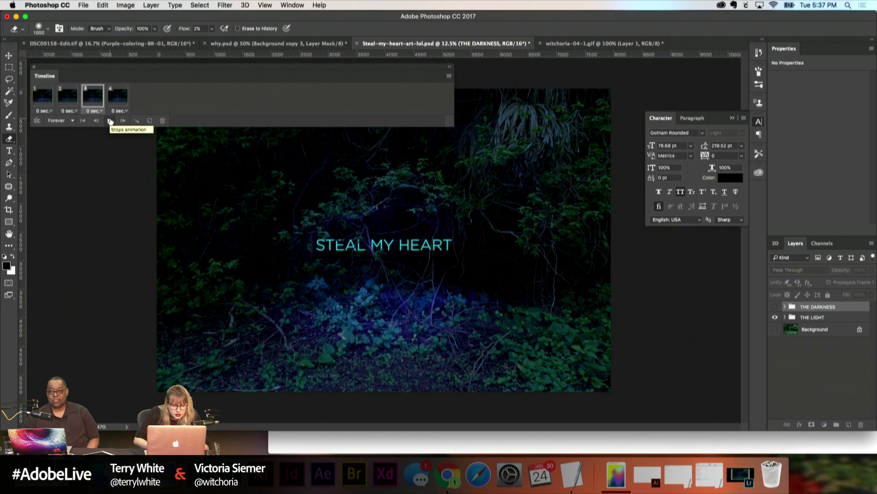
{"action": "left_click", "coordinate": [110, 121]}
{"action": "left_click", "coordinate": [111, 121]}
{"action": "left_click", "coordinate": [112, 121]}
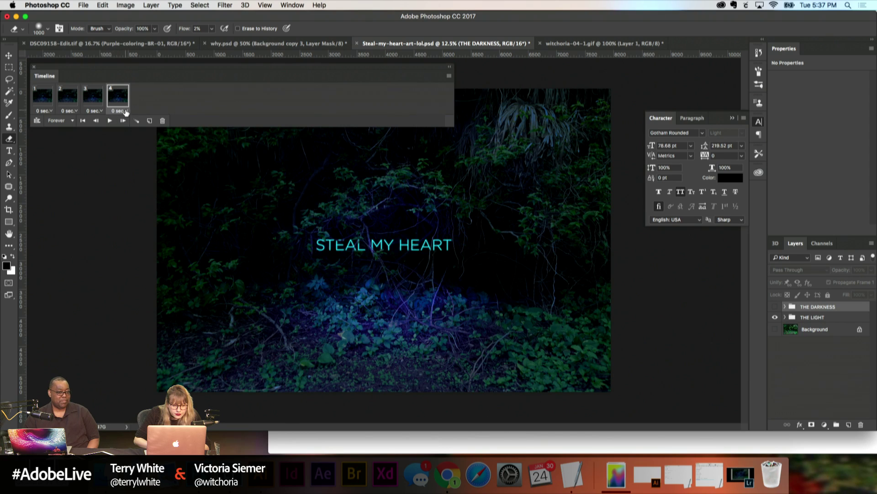
Step: Try a 0.5-second delay on frame 4 and play the animation to check the pause
{"action": "left_click", "coordinate": [120, 111]}
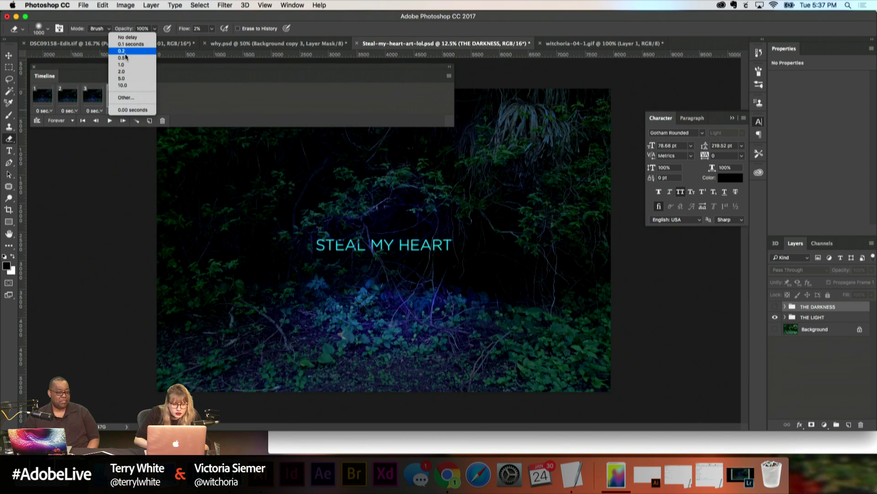
{"action": "left_click", "coordinate": [122, 58]}
{"action": "left_click", "coordinate": [109, 120]}
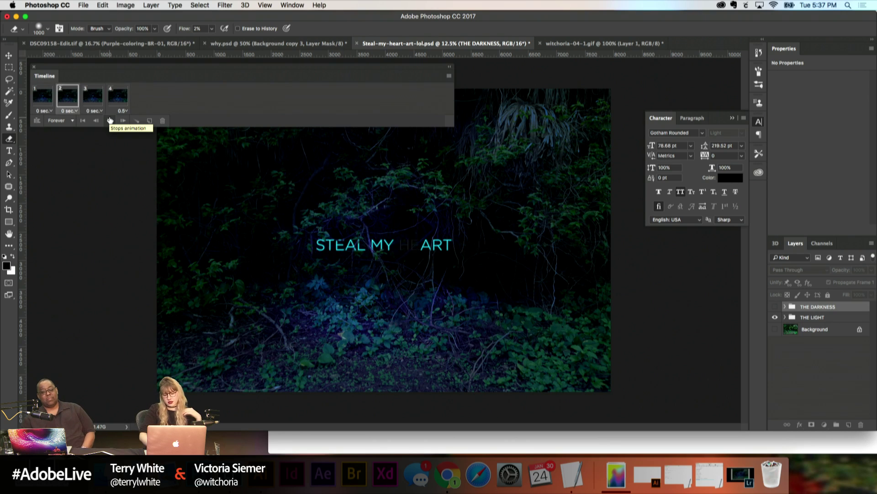
{"action": "left_click", "coordinate": [110, 120]}
Step: Step through frames 1 to 4 to compare their lit and dark states and check frame 2's delay options
{"action": "left_click", "coordinate": [58, 105]}
{"action": "left_click", "coordinate": [43, 96]}
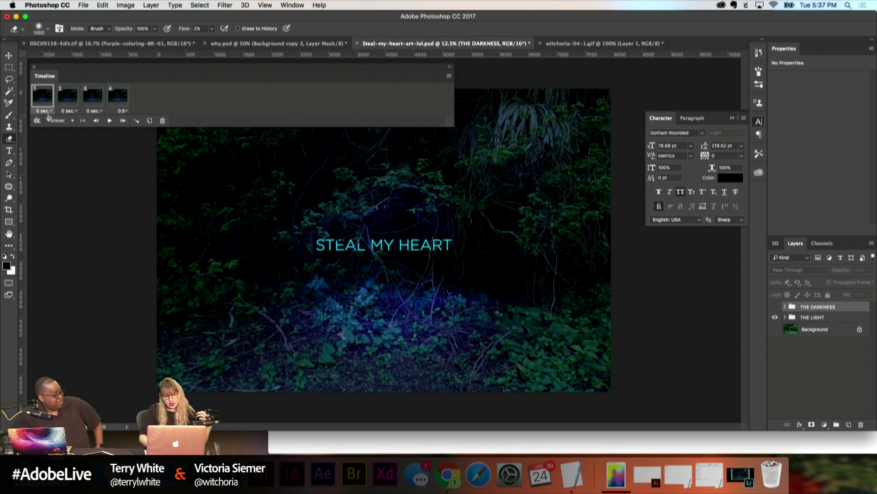
{"action": "left_click", "coordinate": [65, 100]}
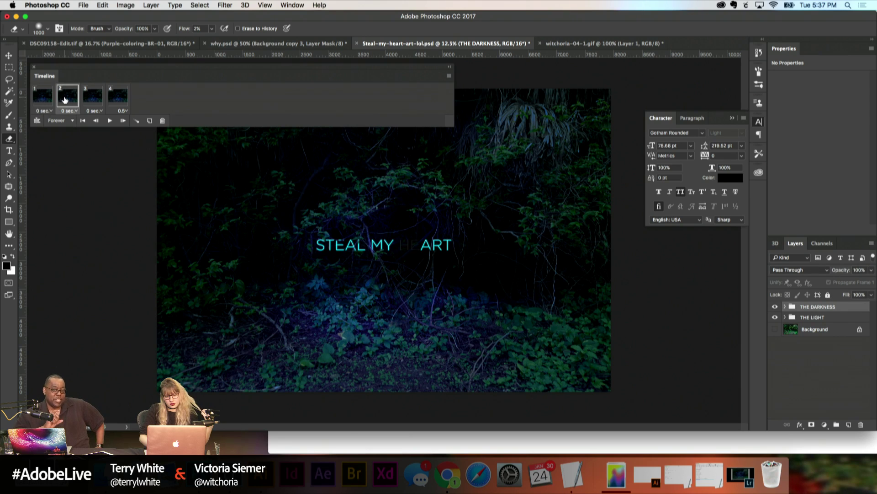
{"action": "left_click", "coordinate": [76, 111]}
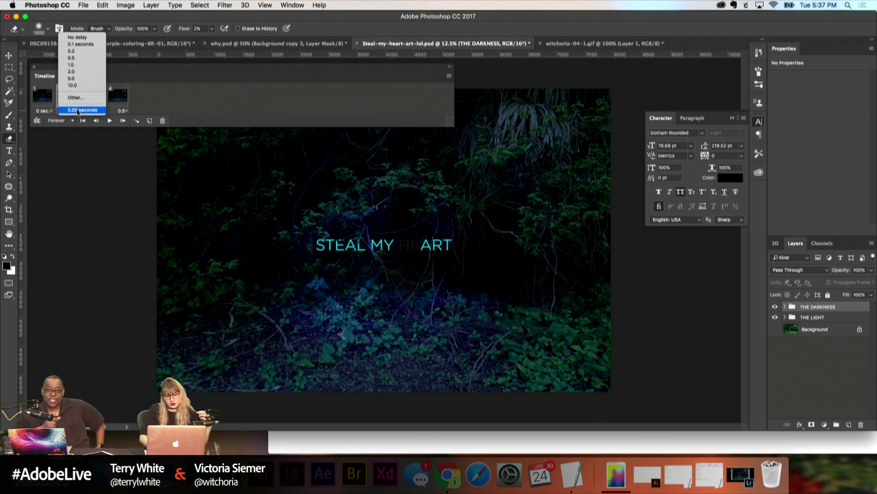
{"action": "left_click", "coordinate": [151, 77]}
{"action": "left_click", "coordinate": [90, 98]}
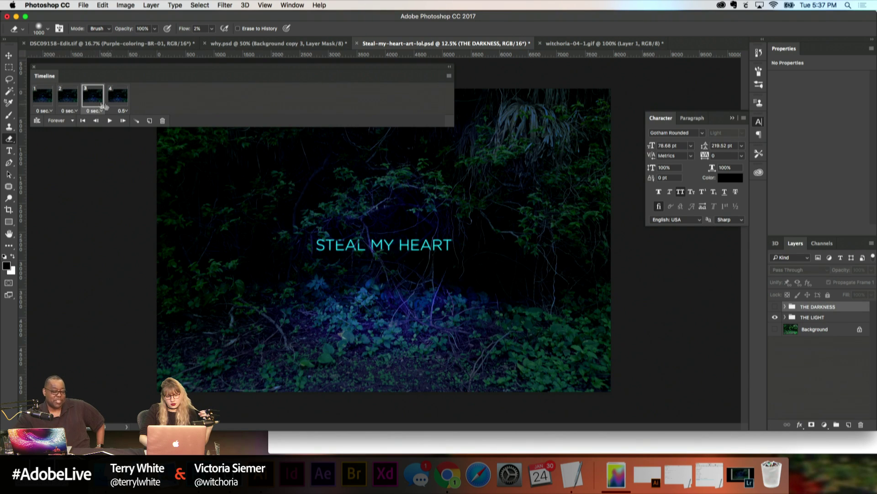
{"action": "left_click", "coordinate": [117, 100]}
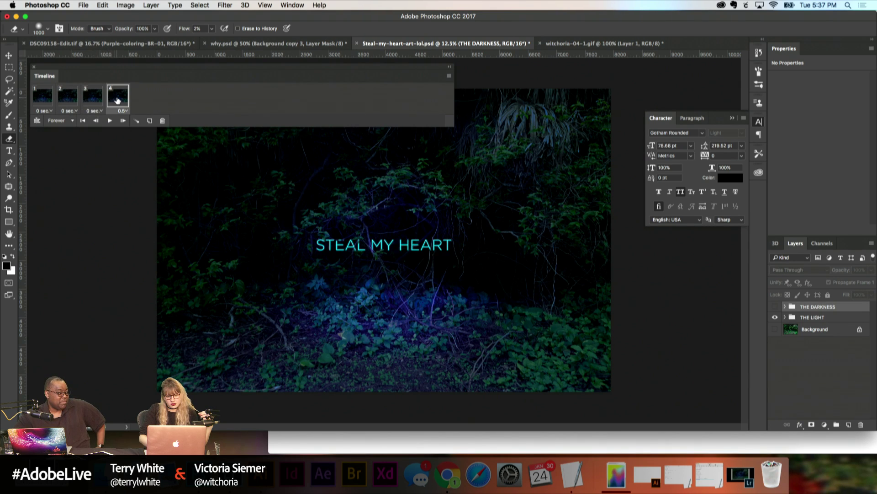
{"action": "left_click", "coordinate": [64, 98]}
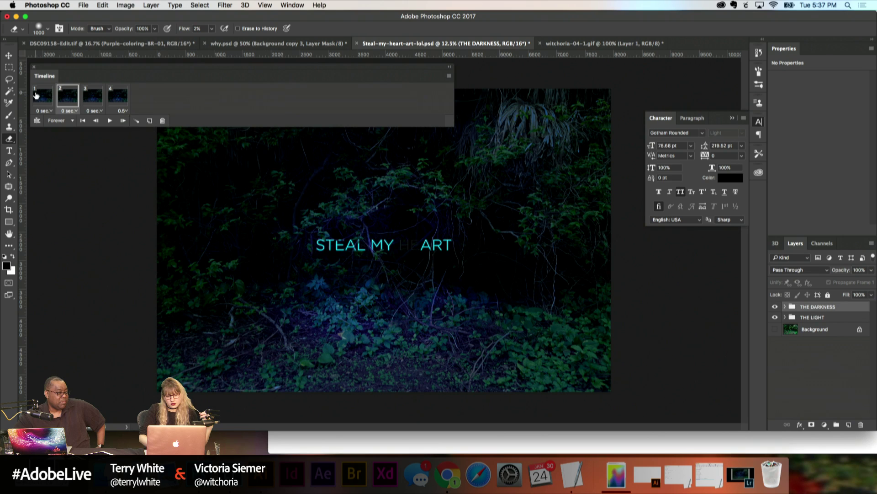
Step: Replace frame 4 with a duplicate of frame 3 that has THE DARKNESS group shown
{"action": "left_click", "coordinate": [110, 102]}
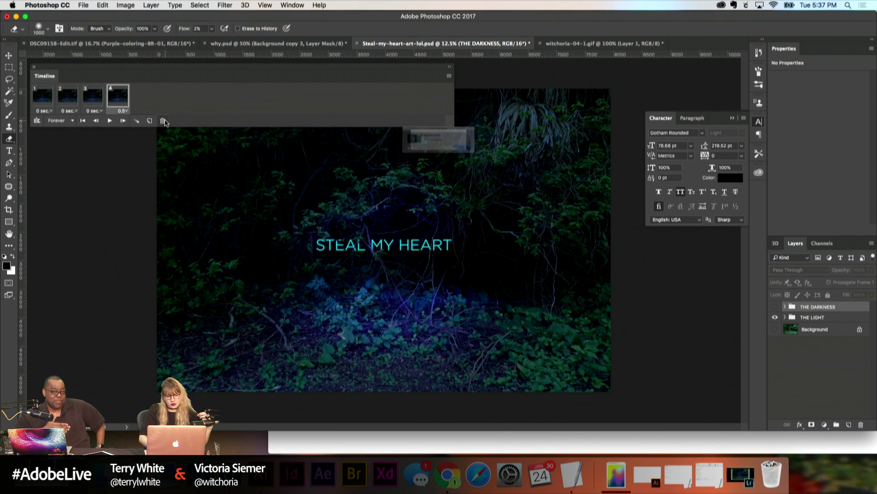
{"action": "left_click", "coordinate": [162, 121]}
{"action": "left_click", "coordinate": [516, 159]}
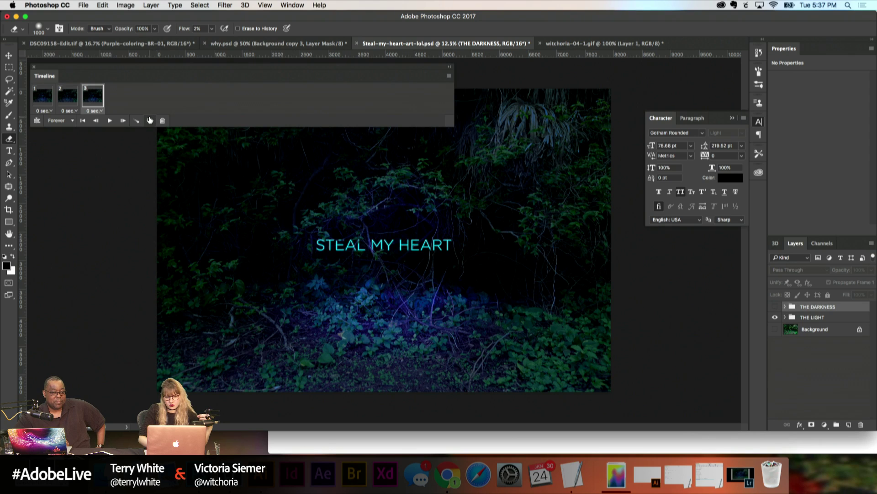
{"action": "left_click", "coordinate": [149, 120]}
{"action": "left_click", "coordinate": [775, 307]}
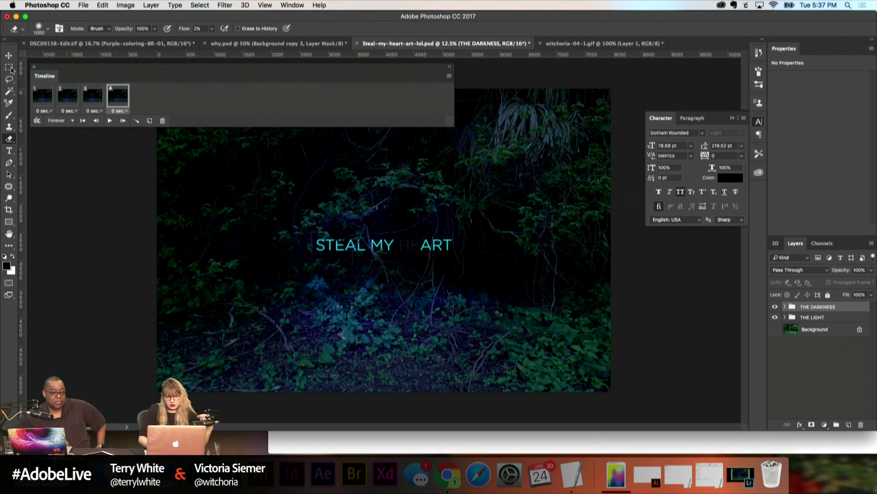
Step: Review frames 1 to 4 in order and add a fifth frame duplicated from frame 4
{"action": "left_click", "coordinate": [42, 95]}
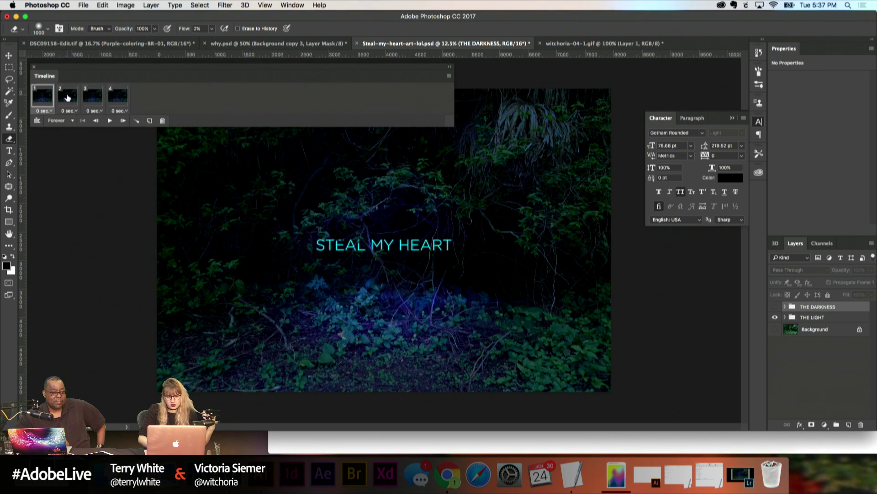
{"action": "left_click", "coordinate": [68, 97]}
{"action": "left_click", "coordinate": [97, 100]}
{"action": "left_click", "coordinate": [123, 104]}
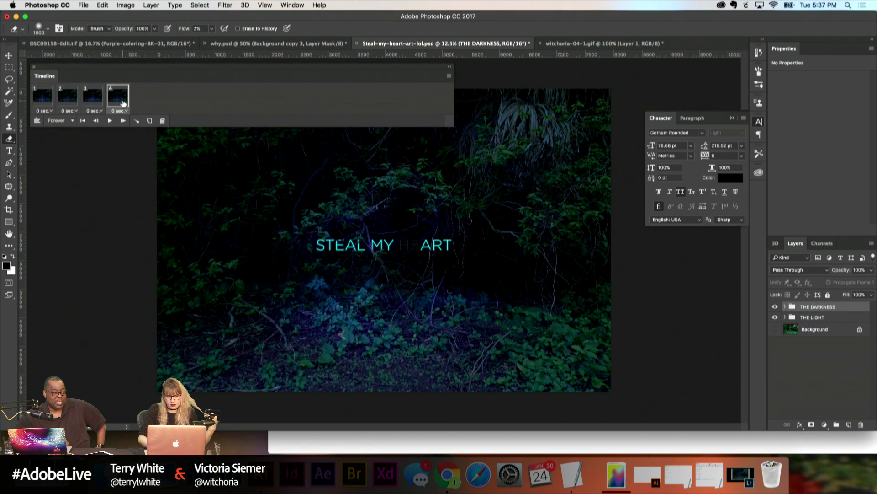
{"action": "left_click", "coordinate": [148, 120]}
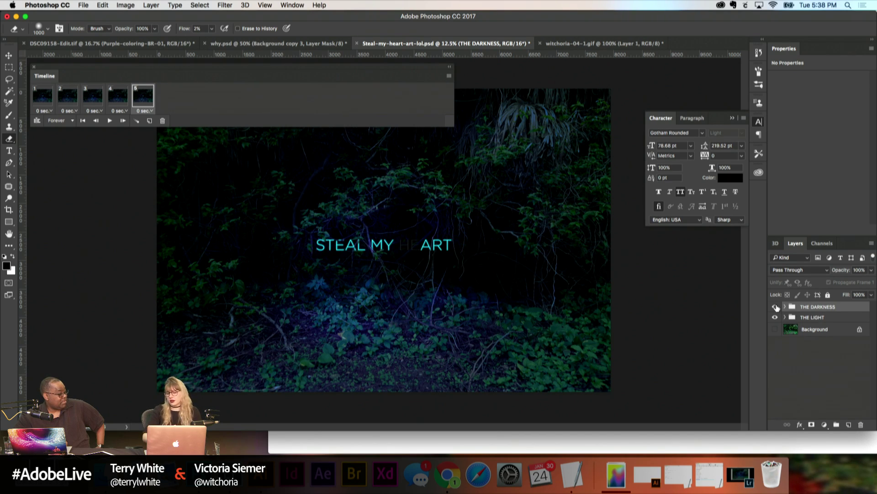
Step: Switch to Chrome, open instagram.com and move the browser window so its whole page fits on screen
{"action": "left_click", "coordinate": [447, 474]}
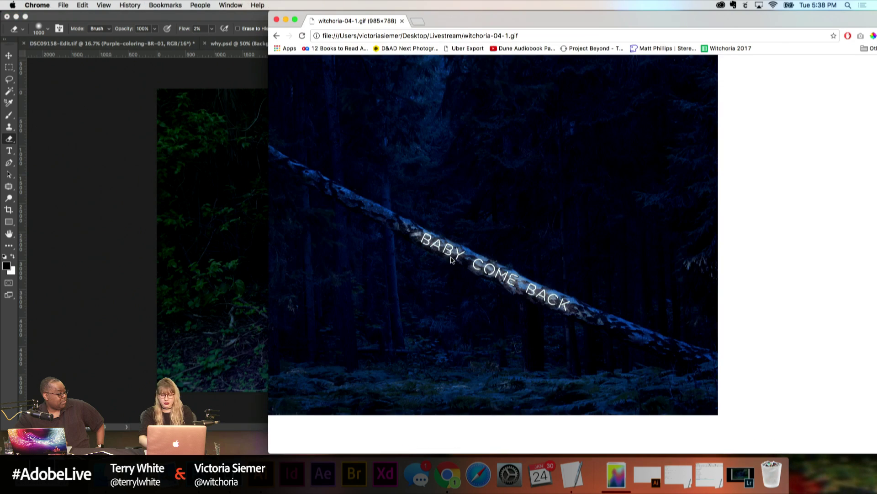
{"action": "left_click", "coordinate": [494, 37]}
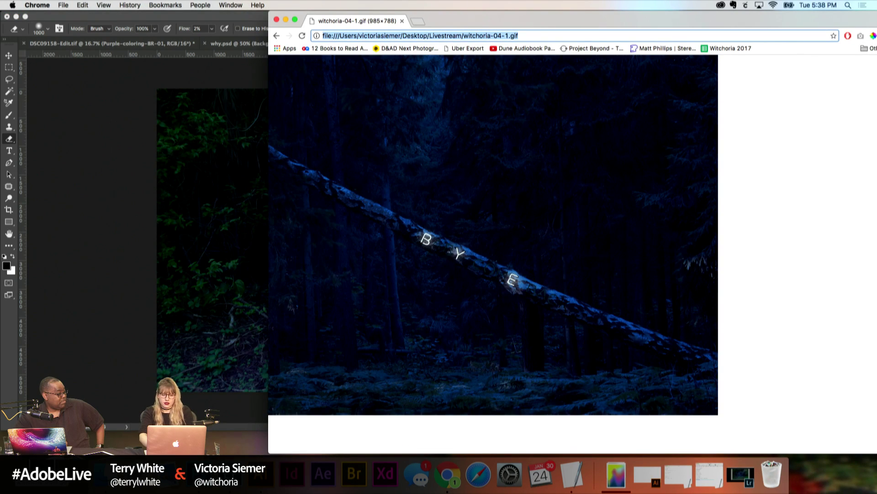
{"action": "type", "text": "insta"}
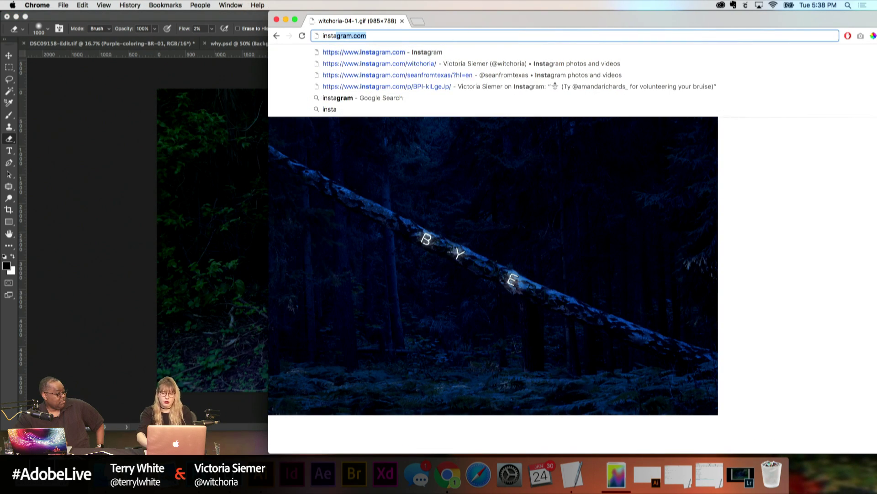
{"action": "key", "text": "Return"}
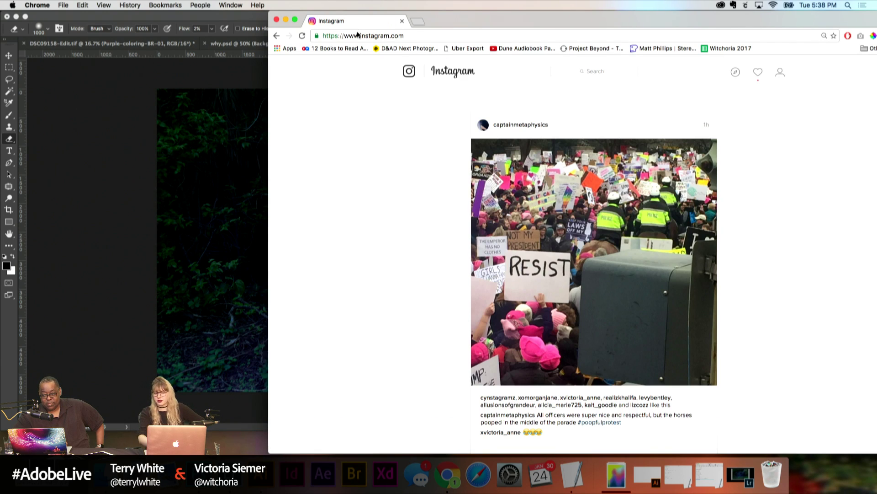
{"action": "left_click_drag", "start_coordinate": [452, 21], "coordinate": [316, 3]}
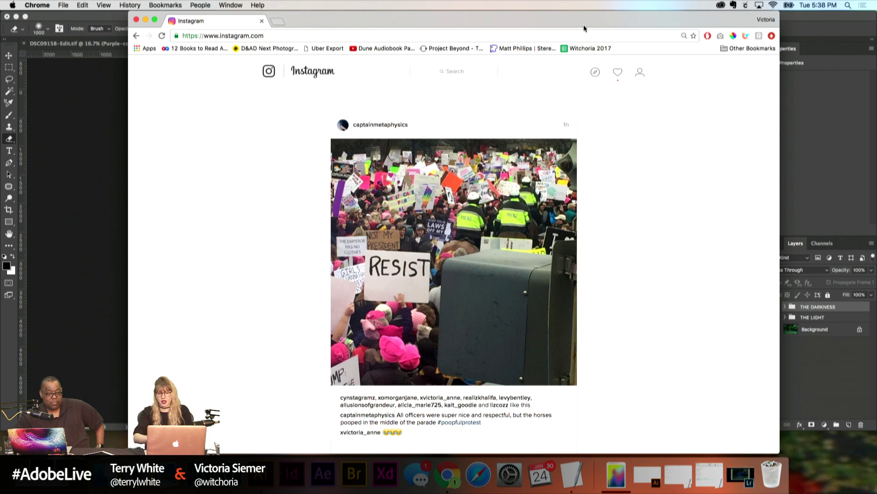
Step: Search Google for "neon gif" in a new tab and examine the flicker of the DON'T LET IT GET YOU GIF
{"action": "key", "text": "super+t"}
{"action": "type", "text": "neon gif"}
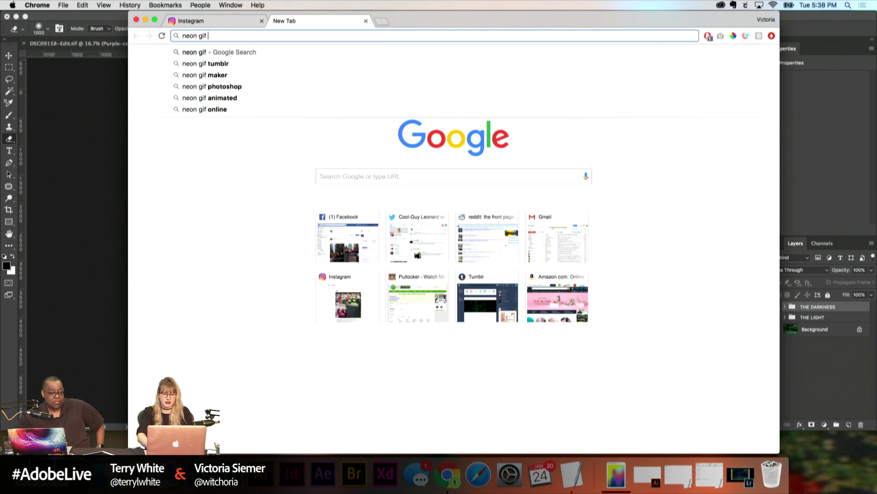
{"action": "key", "text": "Return"}
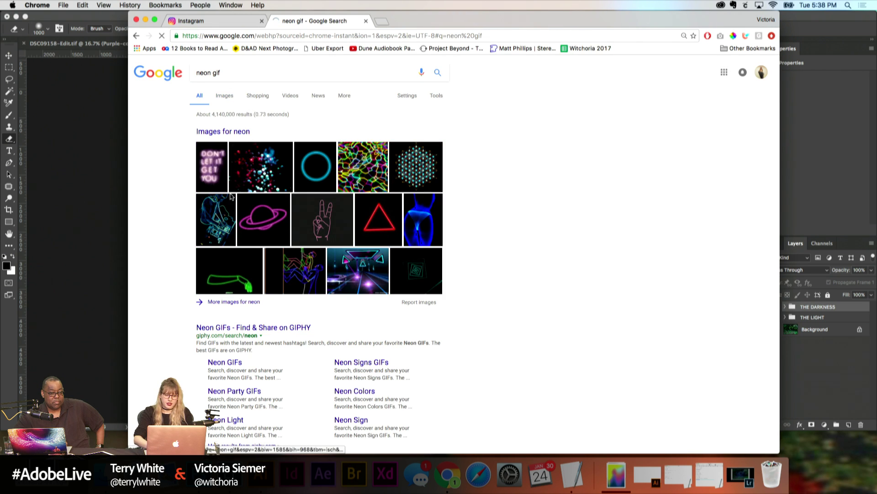
{"action": "left_click", "coordinate": [198, 149]}
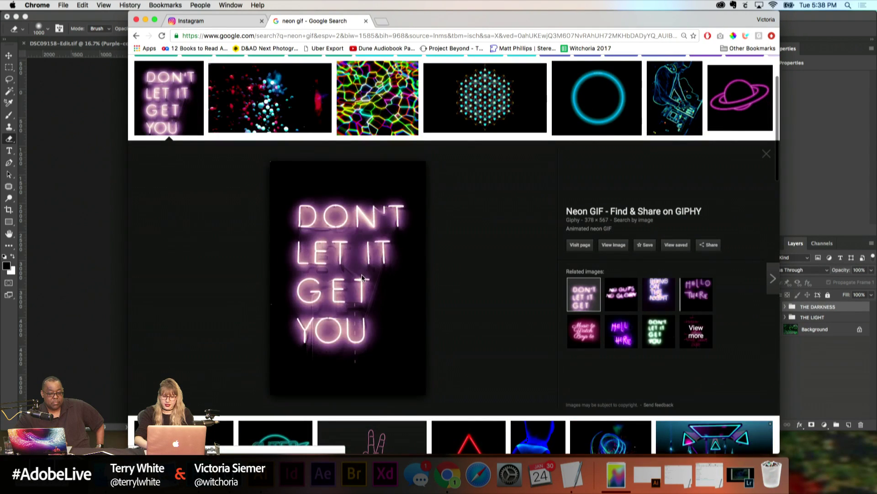
{"action": "left_click", "coordinate": [352, 249]}
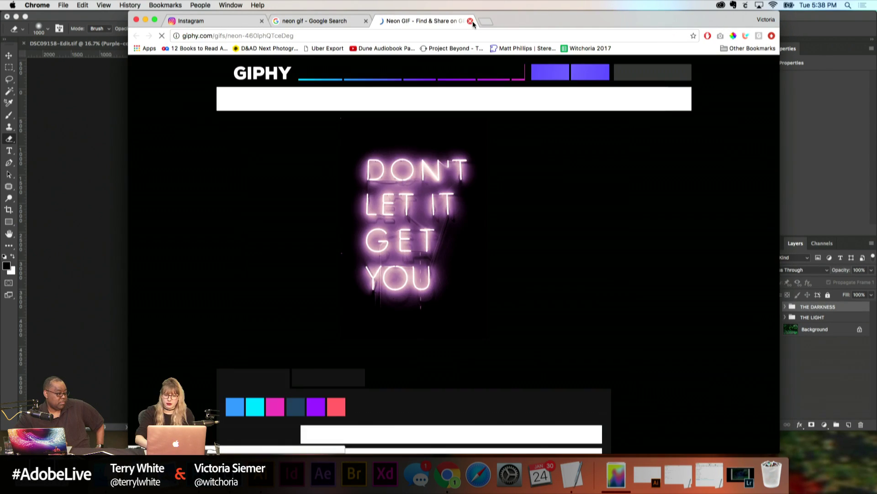
{"action": "left_click", "coordinate": [470, 21]}
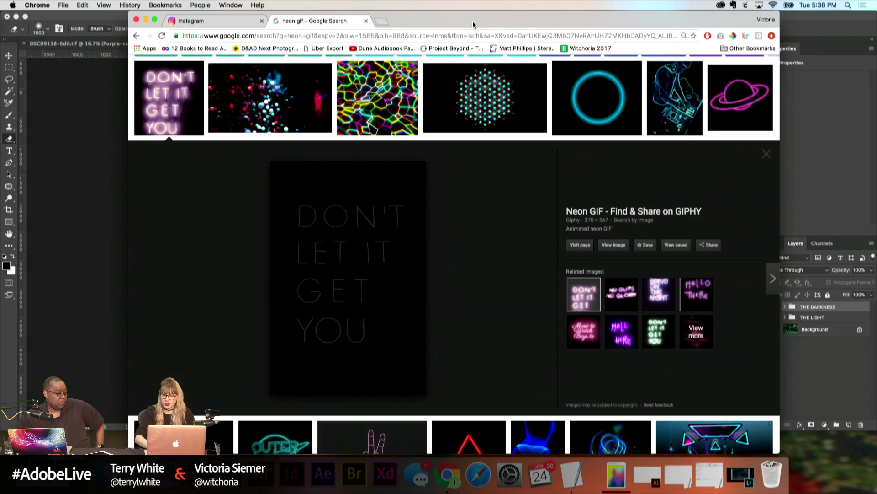
Step: Browse more neon GIF results and examine the animation of the peace-sign hand and the OUTER SPACE sign
{"action": "scroll", "coordinate": [448, 201], "scroll_direction": "up", "scroll_amount": 1}
{"action": "scroll", "coordinate": [411, 206], "scroll_direction": "down", "scroll_amount": 10}
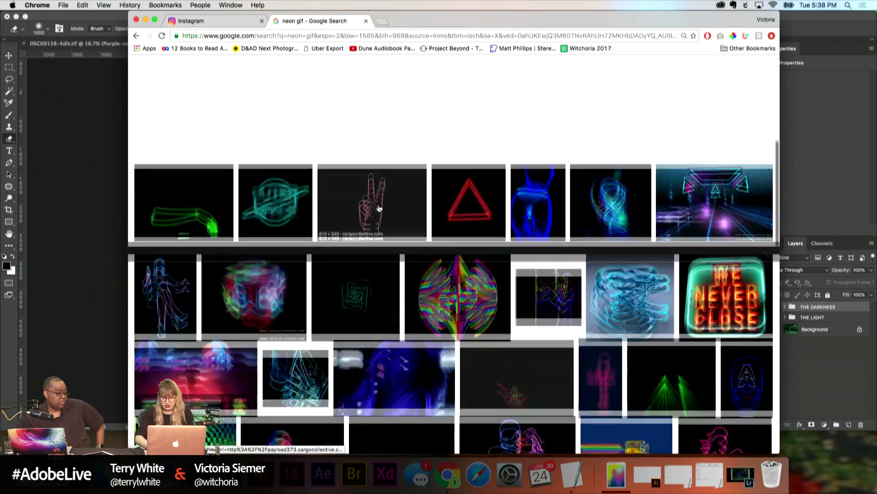
{"action": "left_click", "coordinate": [379, 208]}
{"action": "scroll", "coordinate": [374, 196], "scroll_direction": "up", "scroll_amount": 2}
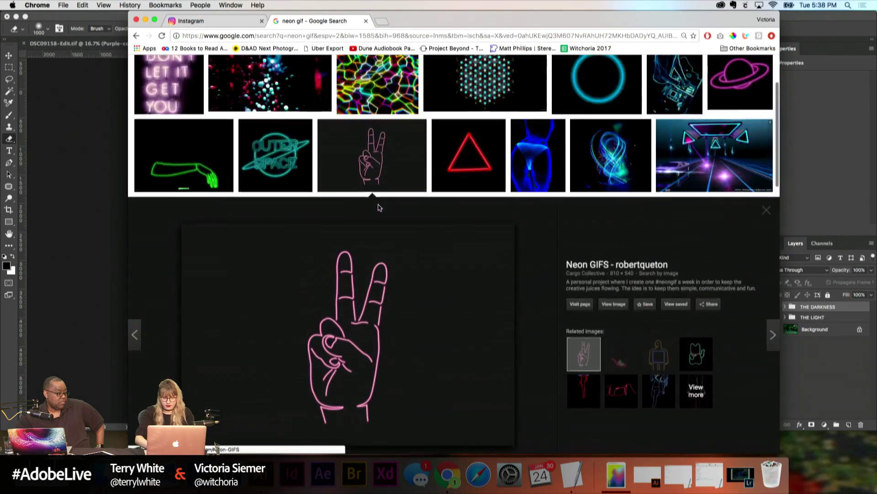
{"action": "left_click", "coordinate": [286, 185]}
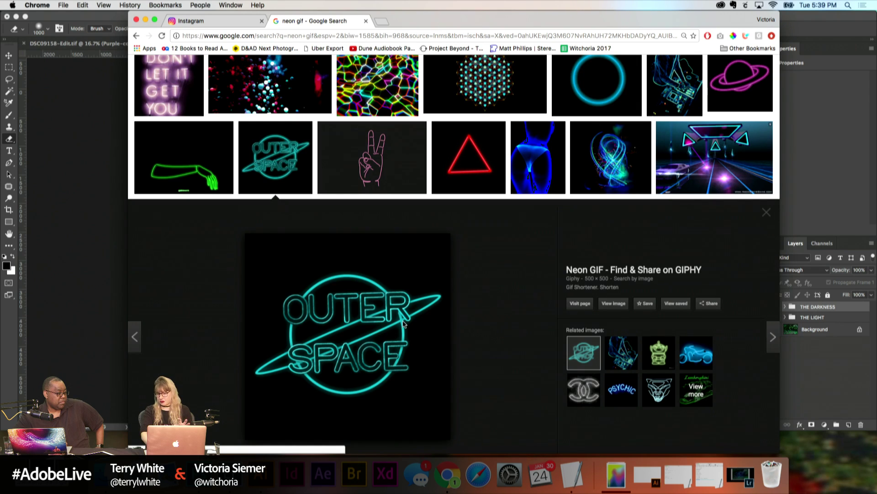
{"action": "scroll", "coordinate": [404, 324], "scroll_direction": "up", "scroll_amount": 3}
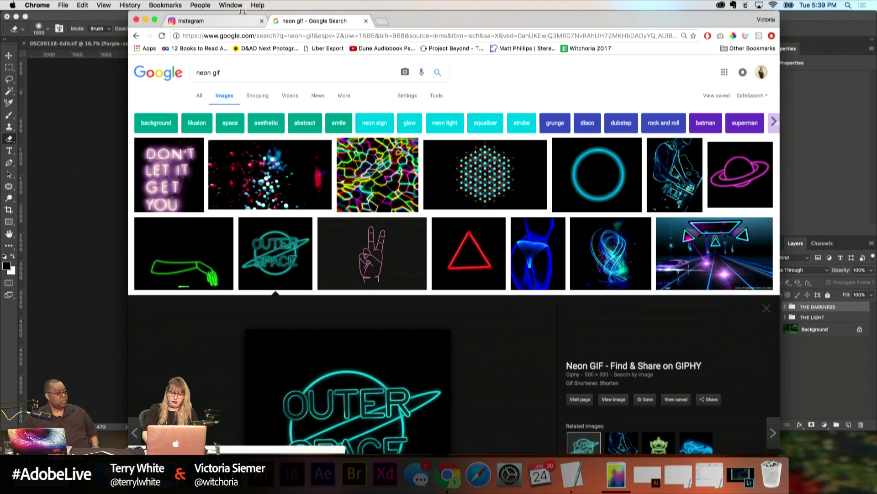
Step: Return to Instagram, open the account's own profile and look through its posted artworks
{"action": "left_click", "coordinate": [226, 22]}
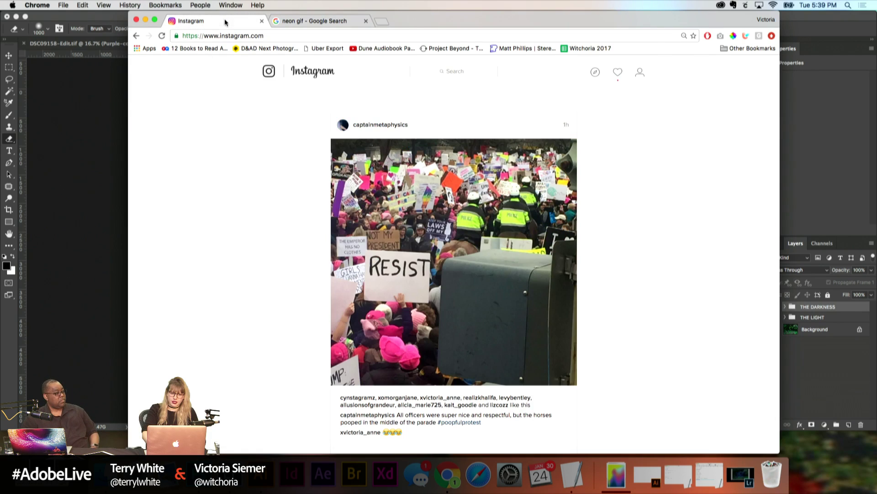
{"action": "left_click", "coordinate": [640, 73]}
{"action": "scroll", "coordinate": [525, 246], "scroll_direction": "down", "scroll_amount": 1}
{"action": "scroll", "coordinate": [321, 361], "scroll_direction": "down", "scroll_amount": 1}
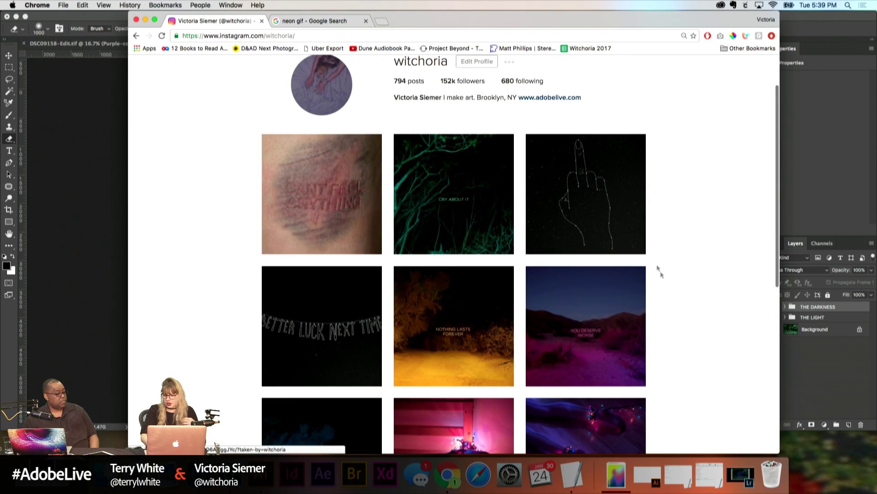
{"action": "scroll", "coordinate": [674, 287], "scroll_direction": "down", "scroll_amount": 3}
{"action": "scroll", "coordinate": [674, 287], "scroll_direction": "up", "scroll_amount": 1}
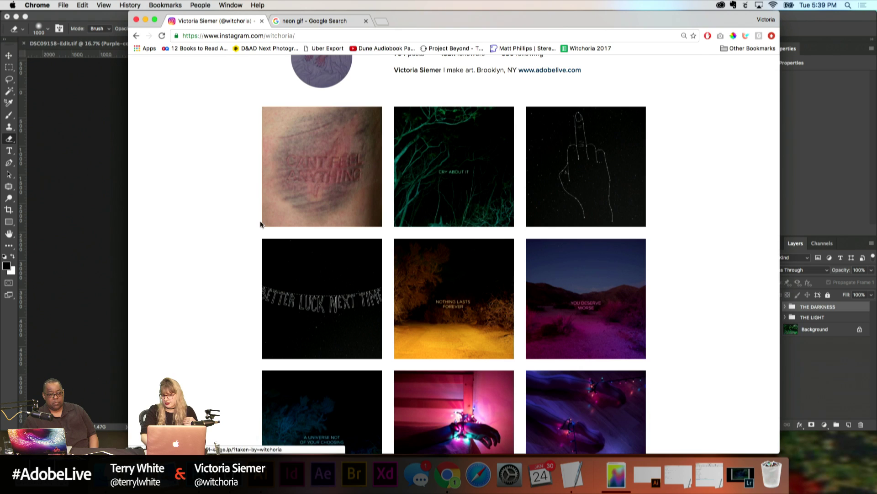
Step: View the YOU DESERVE WORSE, NOTHING LASTS FOREVER and BETTER LUCK NEXT TIME posts on the Instagram profile
{"action": "left_click", "coordinate": [544, 266]}
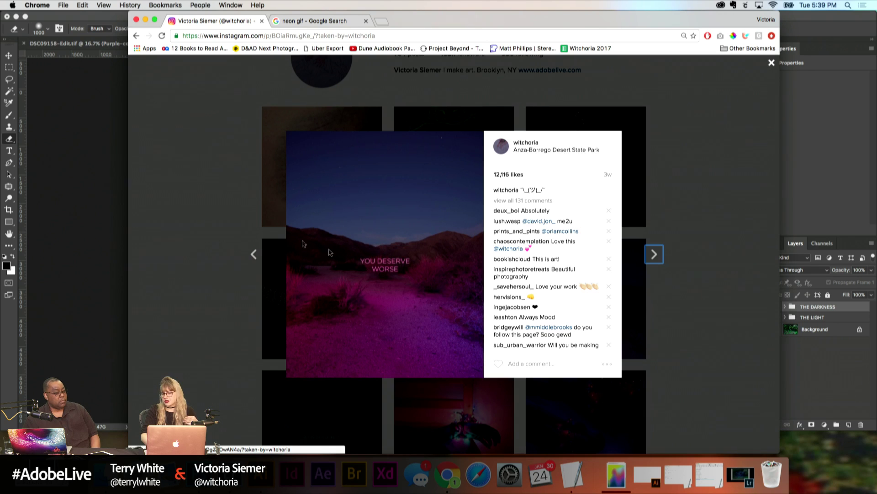
{"action": "left_click", "coordinate": [216, 255]}
{"action": "left_click", "coordinate": [409, 286]}
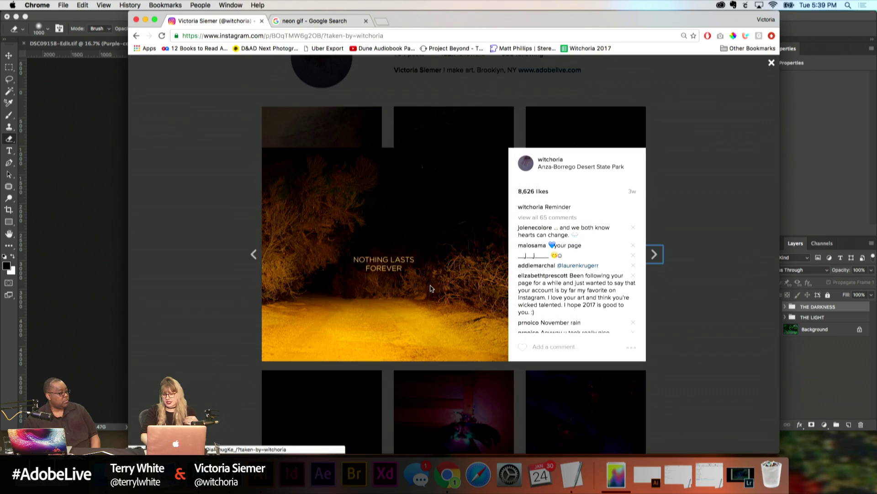
{"action": "left_click", "coordinate": [195, 226]}
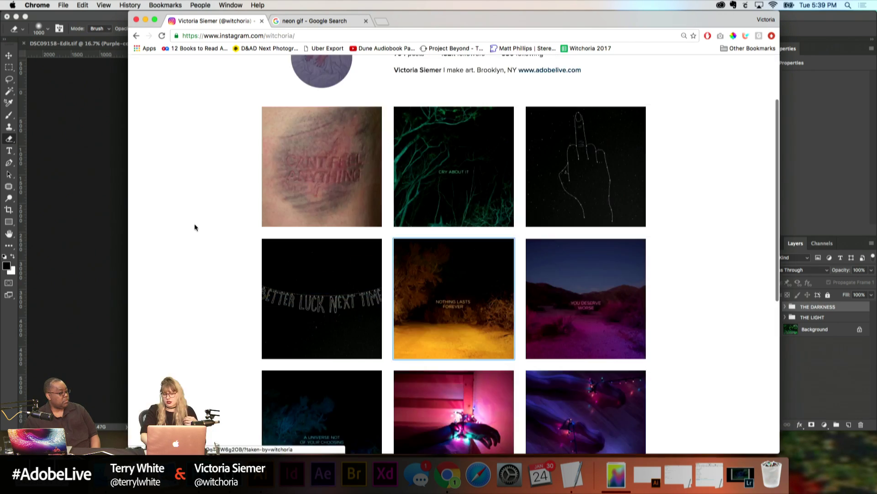
{"action": "scroll", "coordinate": [194, 223], "scroll_direction": "down", "scroll_amount": 2}
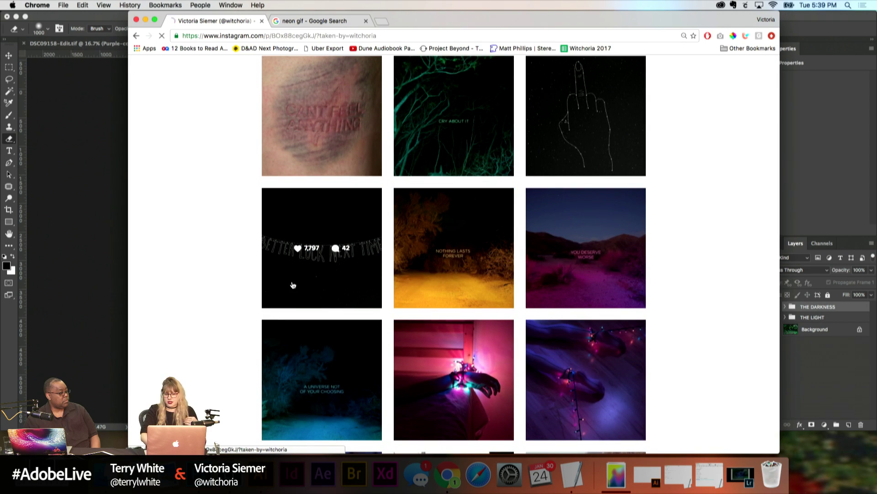
{"action": "left_click", "coordinate": [293, 284]}
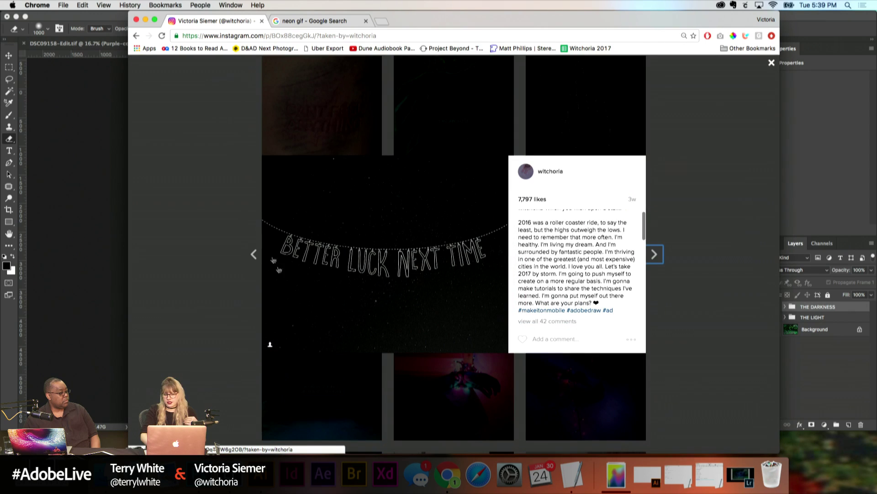
{"action": "left_click", "coordinate": [194, 165]}
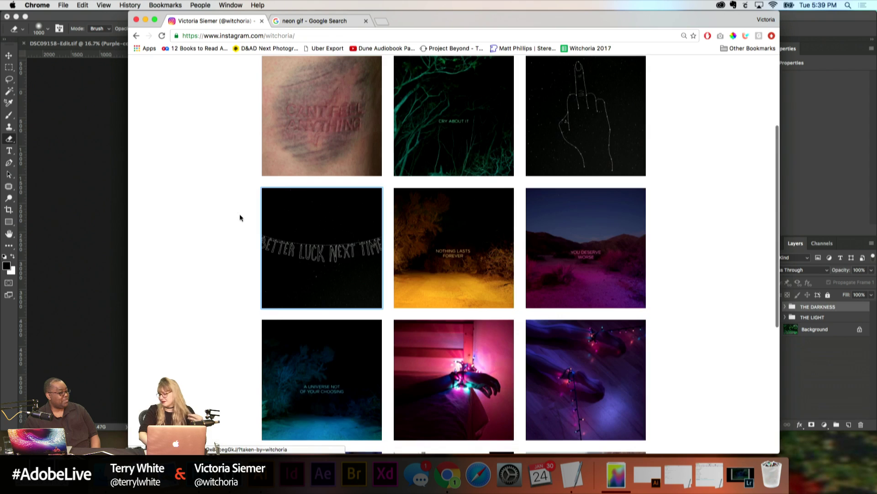
Step: Load more of the profile's posts and view the YOU DESTROYED ME skin artwork and the lips artwork
{"action": "scroll", "coordinate": [302, 238], "scroll_direction": "down", "scroll_amount": 5}
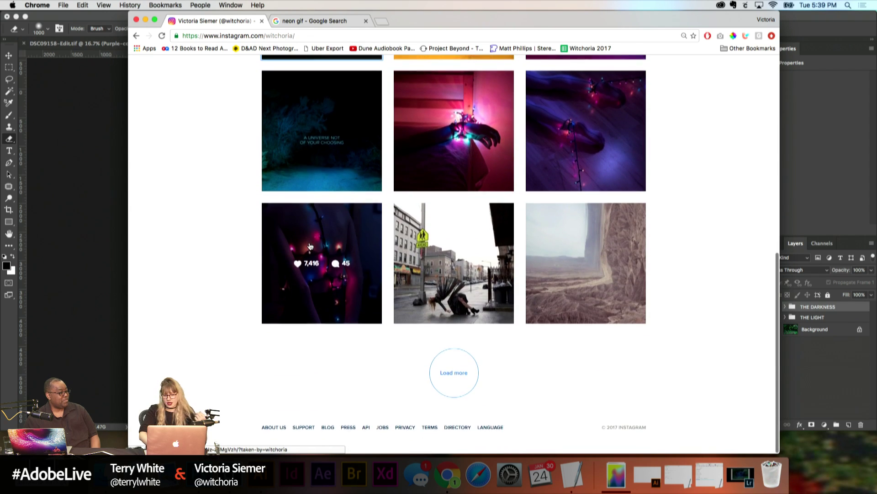
{"action": "left_click", "coordinate": [465, 390]}
{"action": "scroll", "coordinate": [462, 293], "scroll_direction": "down", "scroll_amount": 3}
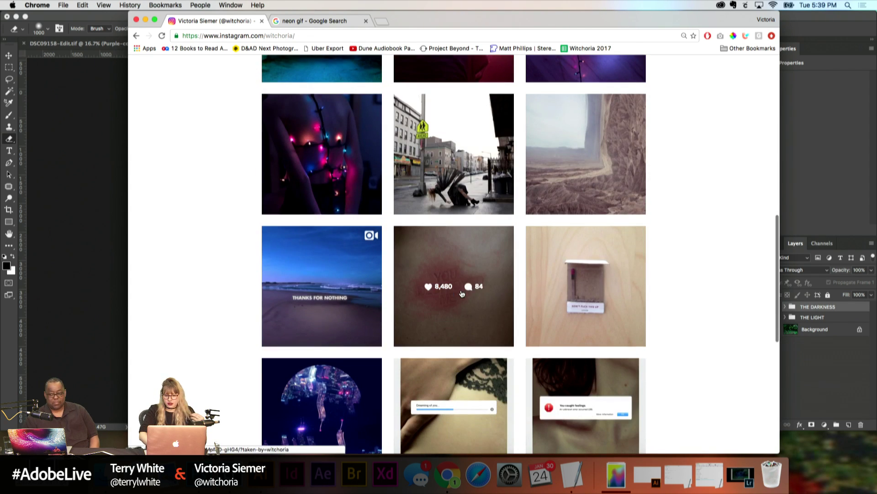
{"action": "left_click", "coordinate": [446, 259]}
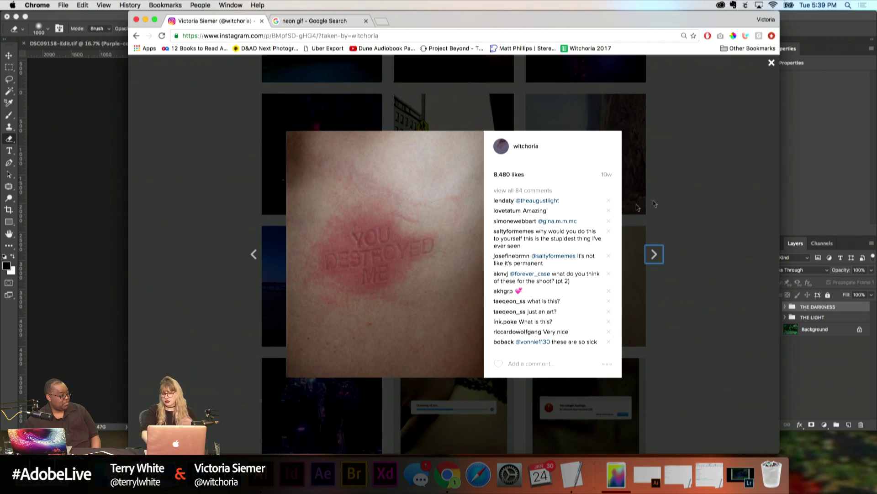
{"action": "left_click", "coordinate": [672, 198]}
{"action": "scroll", "coordinate": [672, 198], "scroll_direction": "down", "scroll_amount": 10}
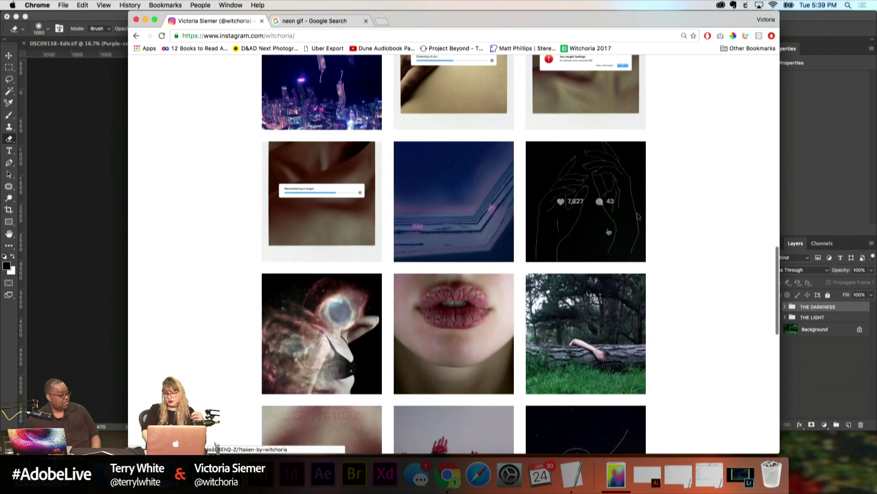
{"action": "left_click", "coordinate": [486, 302]}
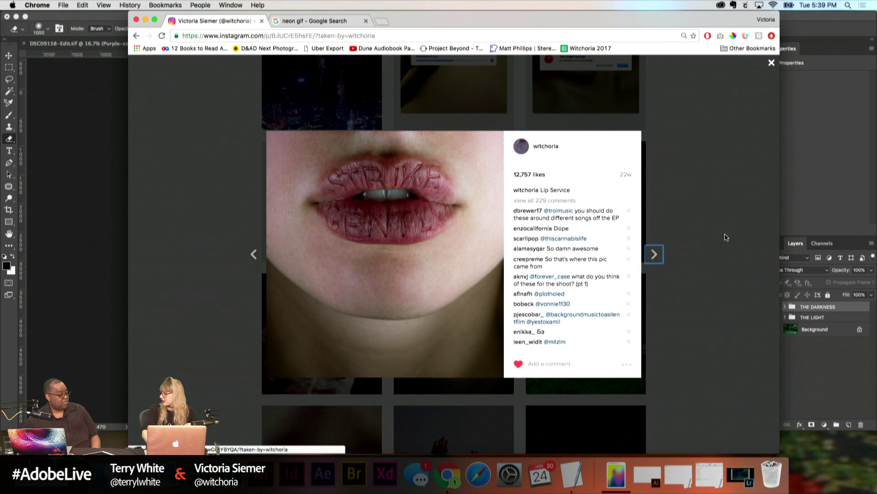
{"action": "left_click", "coordinate": [723, 219]}
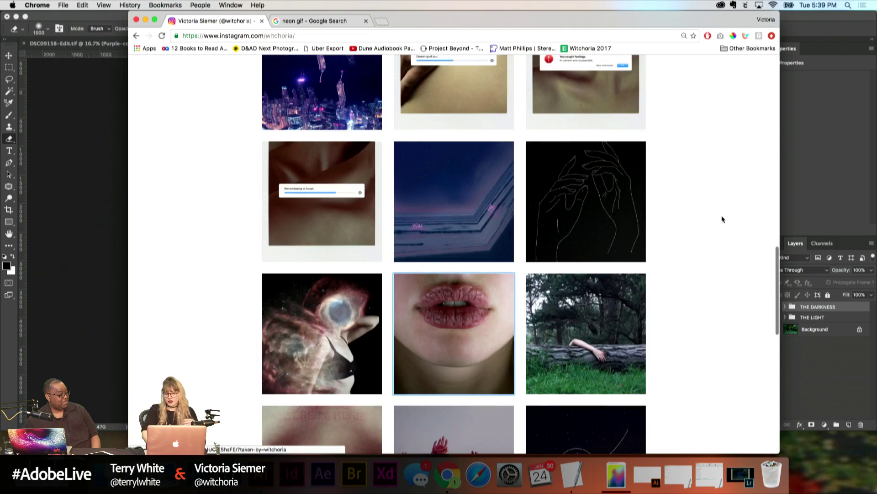
Step: Look through the older artworks further down the profile and return to its beginning
{"action": "scroll", "coordinate": [723, 219], "scroll_direction": "down", "scroll_amount": 3}
{"action": "scroll", "coordinate": [723, 219], "scroll_direction": "down", "scroll_amount": 2}
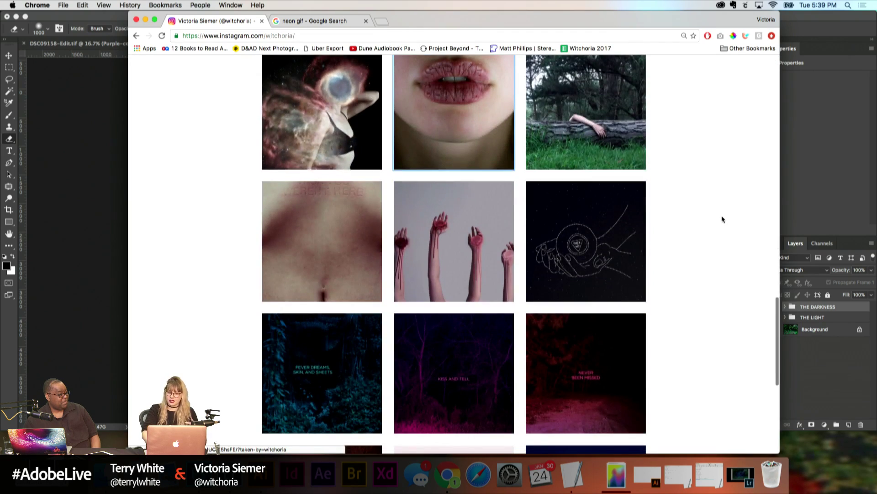
{"action": "scroll", "coordinate": [722, 219], "scroll_direction": "down", "scroll_amount": 5}
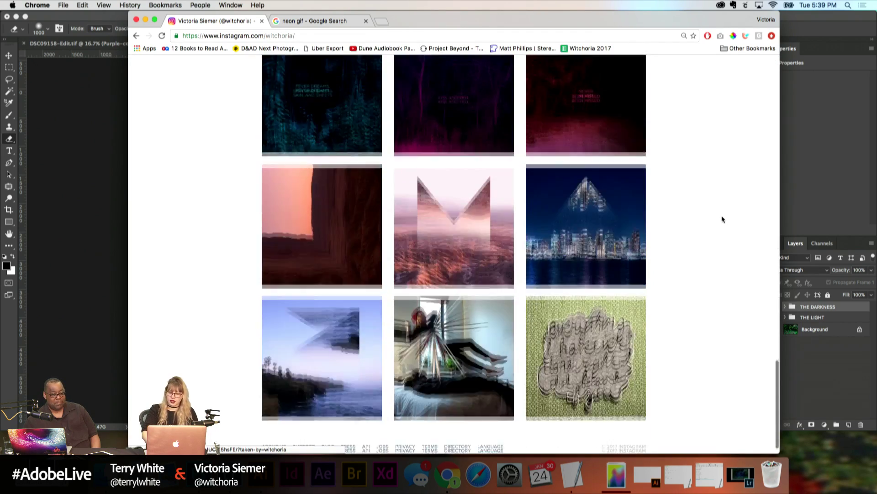
{"action": "scroll", "coordinate": [322, 338], "scroll_direction": "down", "scroll_amount": 1}
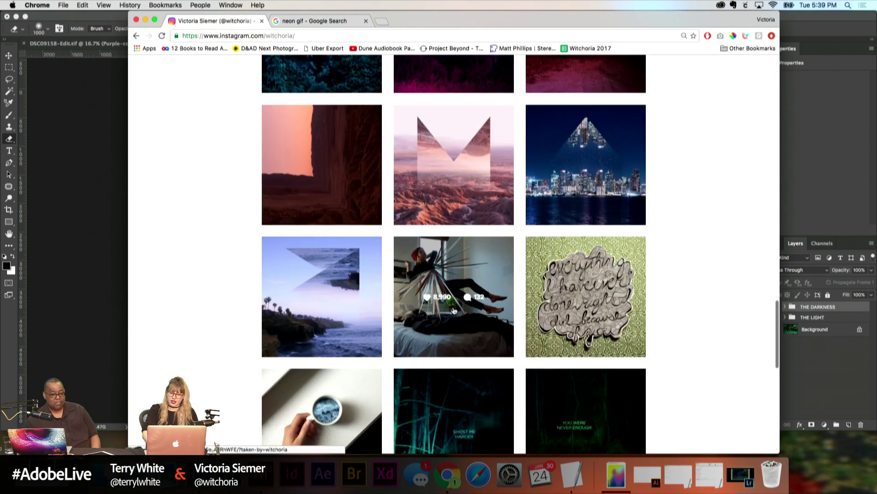
{"action": "scroll", "coordinate": [454, 311], "scroll_direction": "up", "scroll_amount": 15}
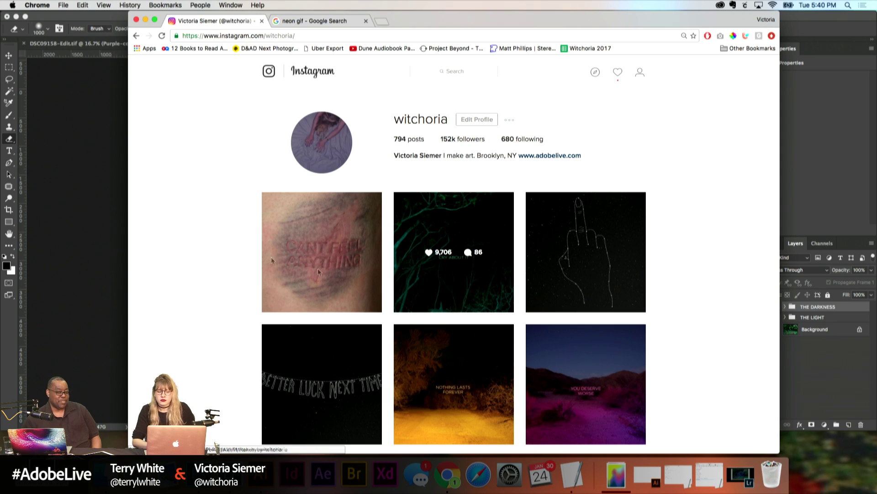
Step: Switch to Photoshop and play back the STEAL MY HEART frame animation
{"action": "key", "text": "super+Tab"}
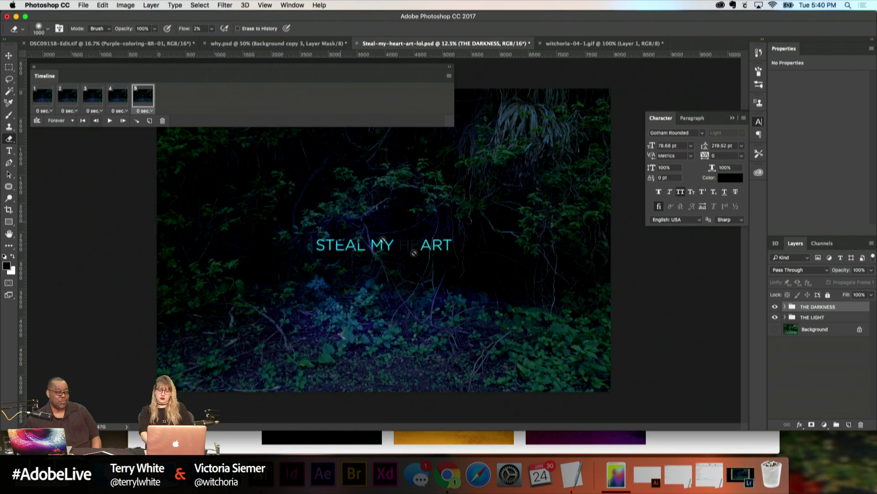
{"action": "left_click", "coordinate": [109, 121]}
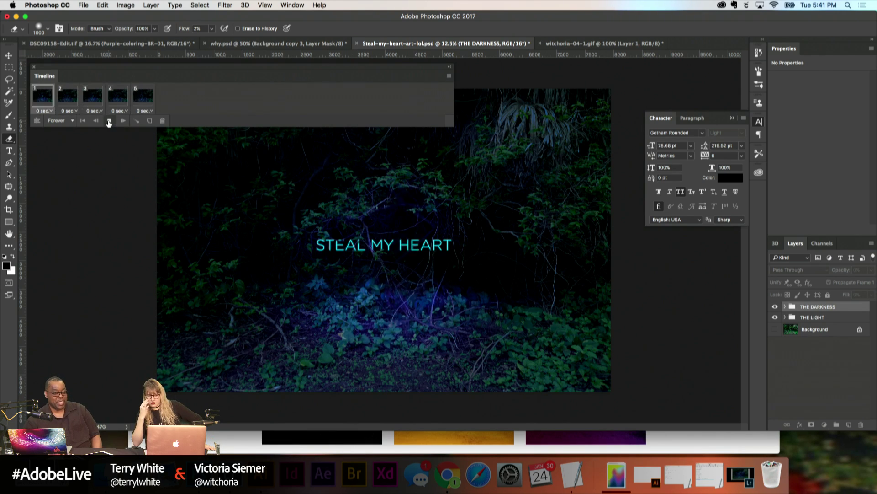
{"action": "left_click", "coordinate": [109, 121]}
Step: Set the delay of the first animation frame to 2.0 seconds
{"action": "left_click", "coordinate": [47, 101]}
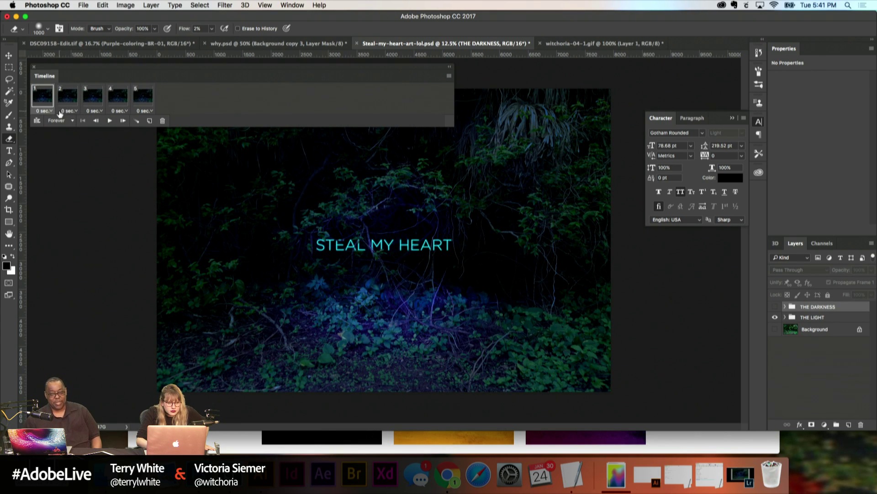
{"action": "left_click", "coordinate": [71, 122]}
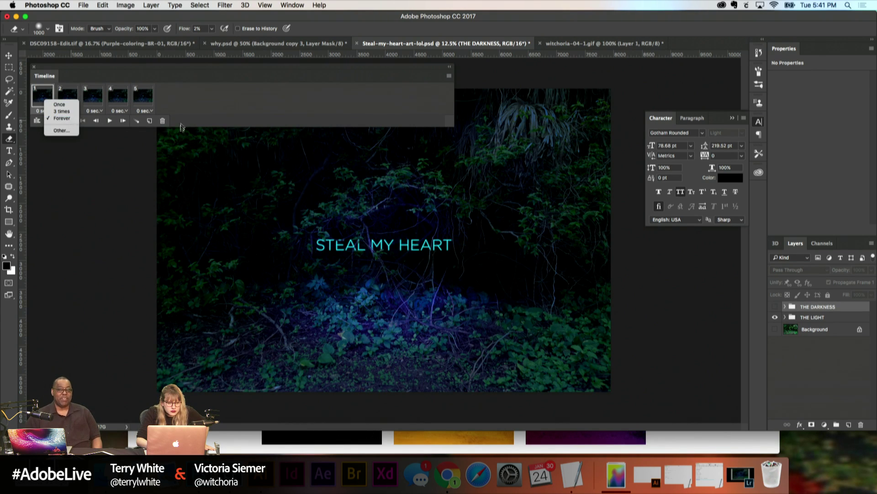
{"action": "left_click", "coordinate": [71, 118]}
{"action": "left_click", "coordinate": [50, 112]}
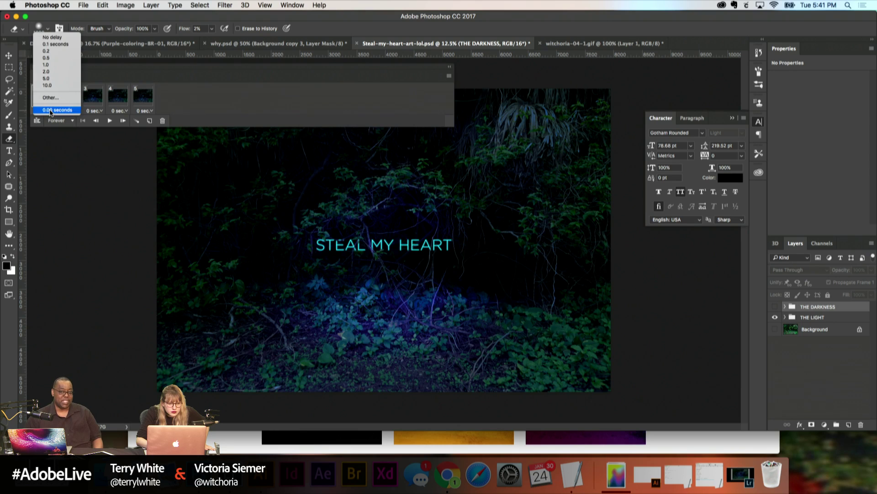
{"action": "left_click", "coordinate": [54, 71]}
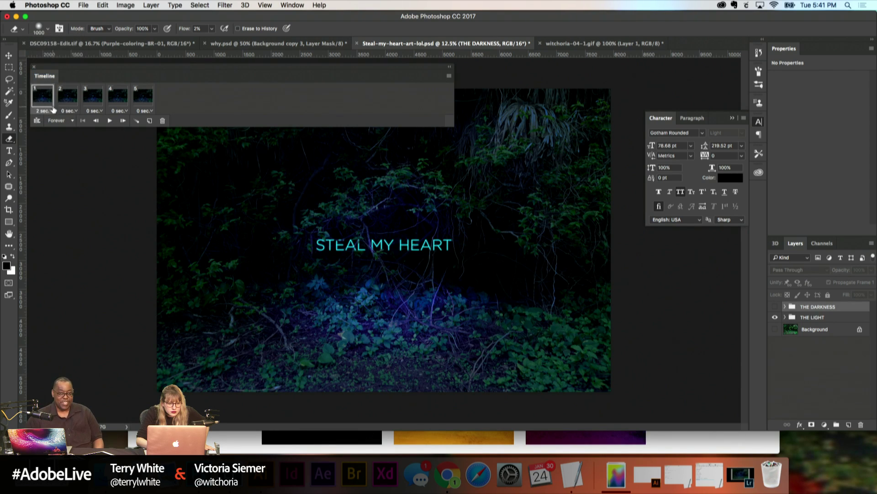
Step: Shorten the first frame's delay to 0.5 seconds and play the animation
{"action": "left_click", "coordinate": [53, 109]}
{"action": "left_click", "coordinate": [51, 59]}
{"action": "left_click", "coordinate": [110, 121]}
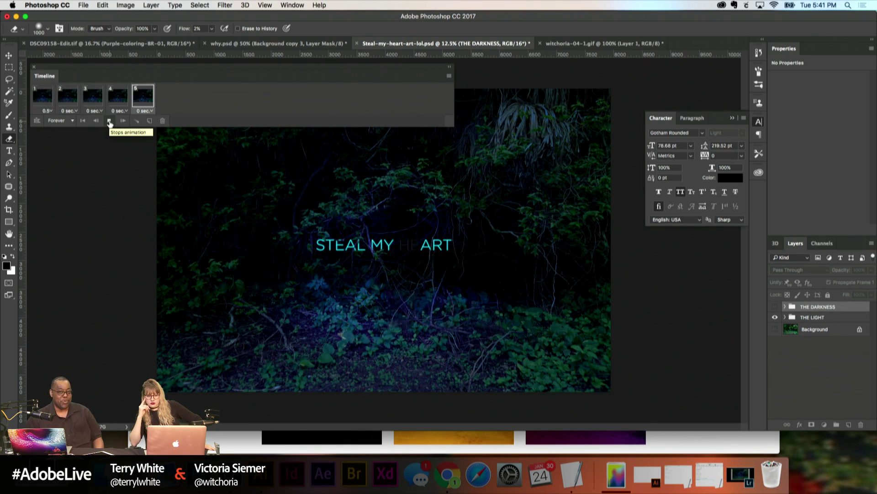
Step: Set the first frame's delay to 1.0 second and play the animation from that frame
{"action": "left_click", "coordinate": [47, 111]}
{"action": "left_click", "coordinate": [56, 66]}
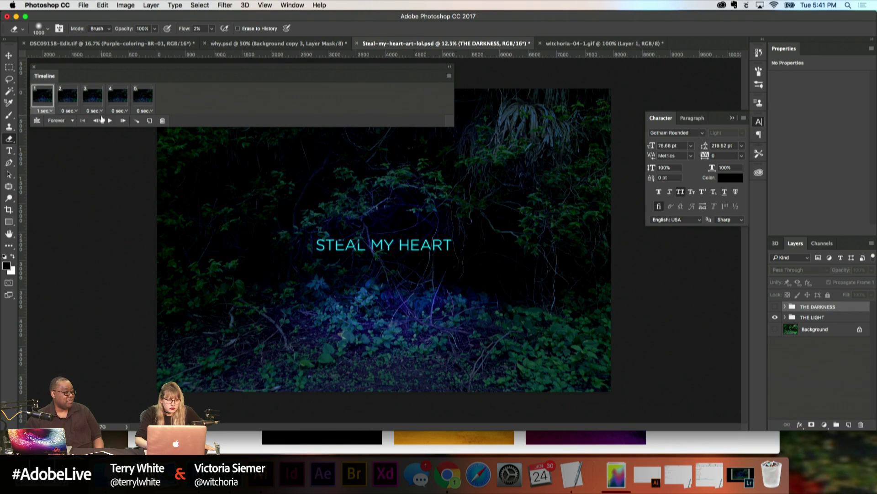
{"action": "left_click", "coordinate": [142, 96]}
{"action": "left_click", "coordinate": [46, 101]}
{"action": "left_click", "coordinate": [110, 121]}
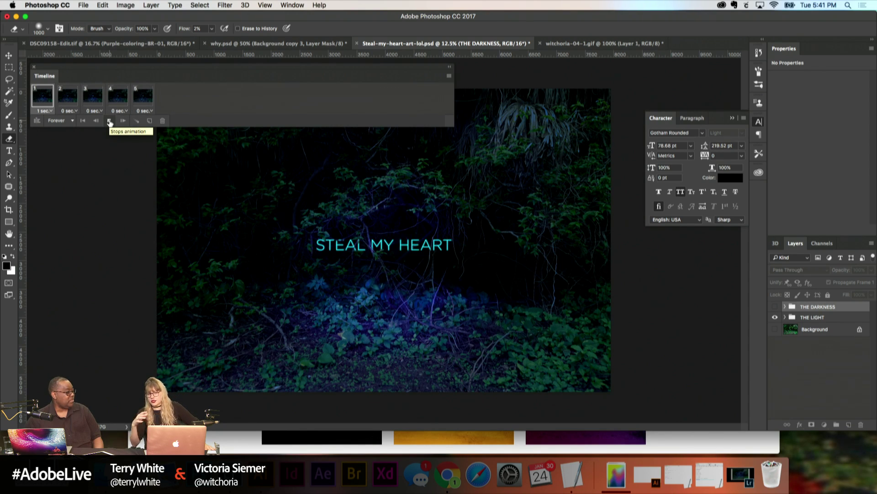
{"action": "left_click", "coordinate": [110, 121]}
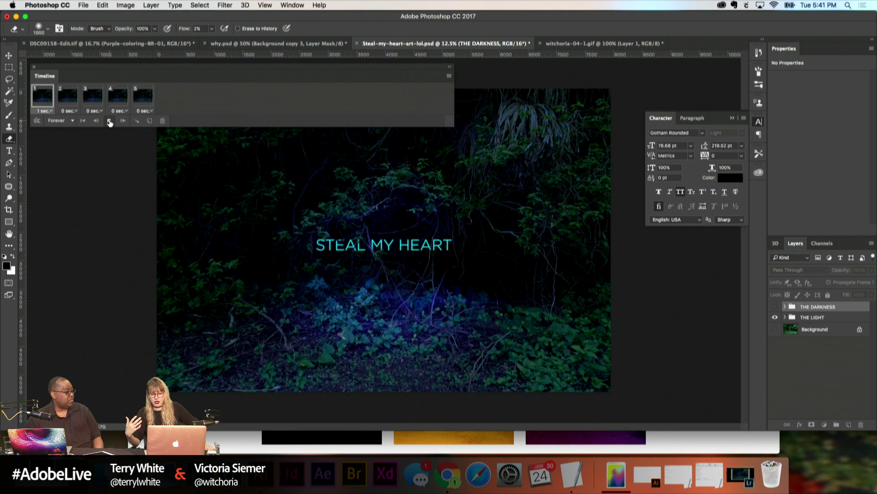
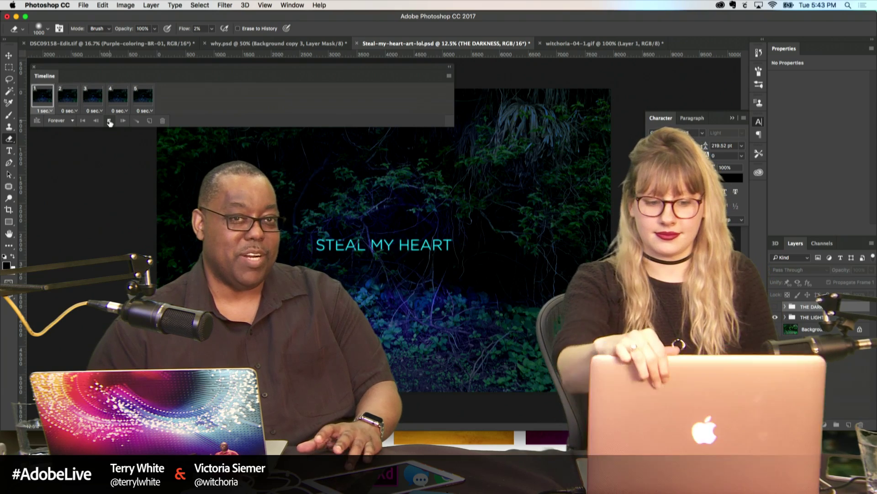
Step: Open the Save for Web (Legacy) export and set the image width to 1000 px
{"action": "left_click", "coordinate": [83, 5]}
{"action": "mouse_move", "coordinate": [89, 133]}
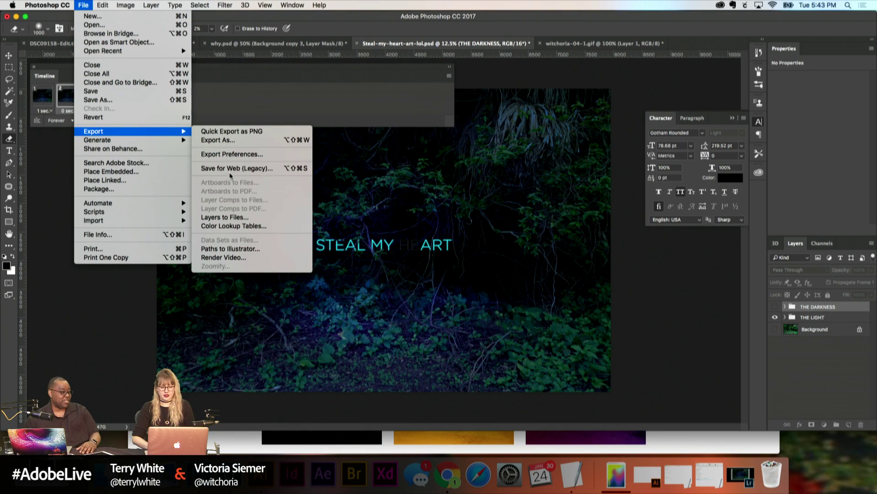
{"action": "left_click", "coordinate": [272, 169]}
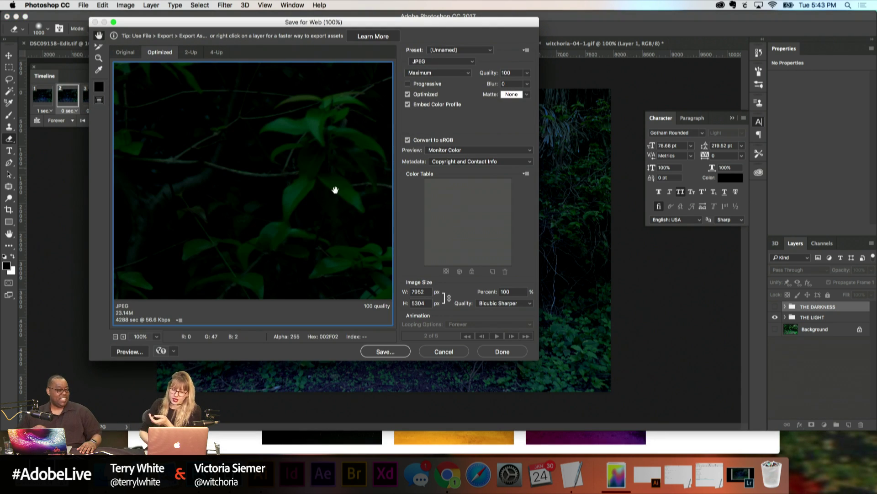
{"action": "double_click", "coordinate": [424, 292]}
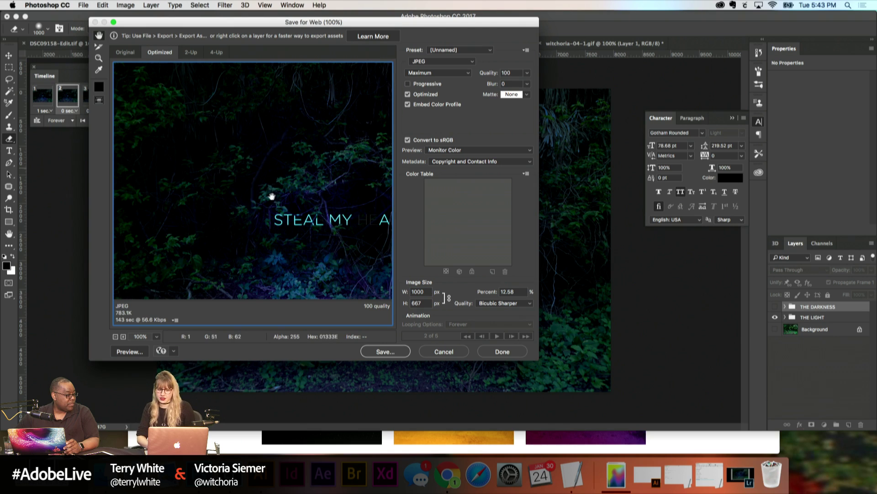
Step: Set the export format to GIF with noise transparency dither, and play the animation with the lettering centred in the preview
{"action": "left_click", "coordinate": [459, 62]}
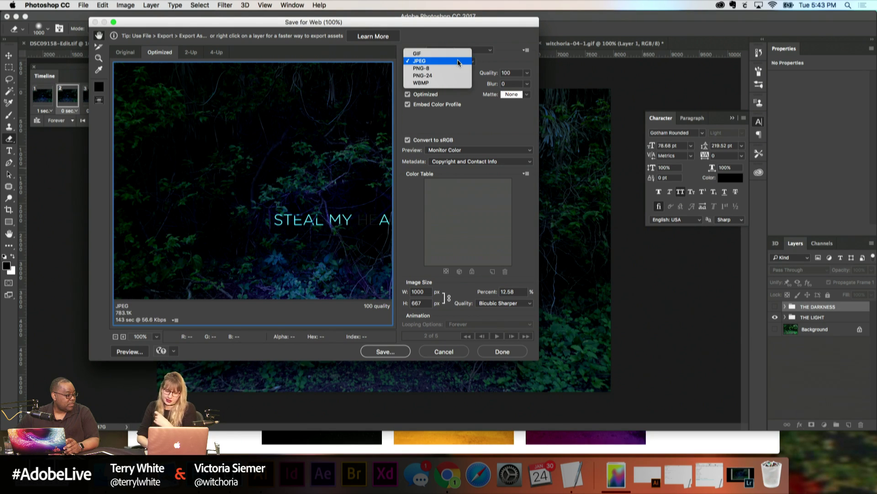
{"action": "left_click", "coordinate": [445, 50]}
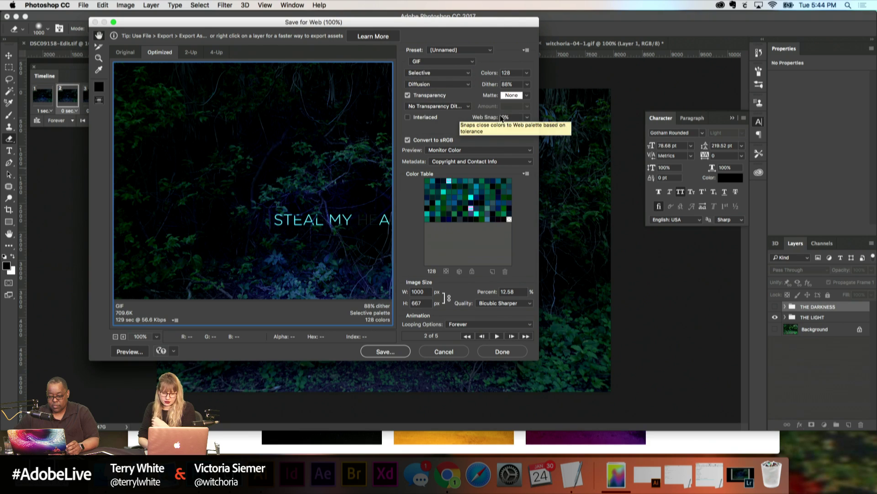
{"action": "left_click", "coordinate": [427, 108]}
{"action": "left_click", "coordinate": [440, 132]}
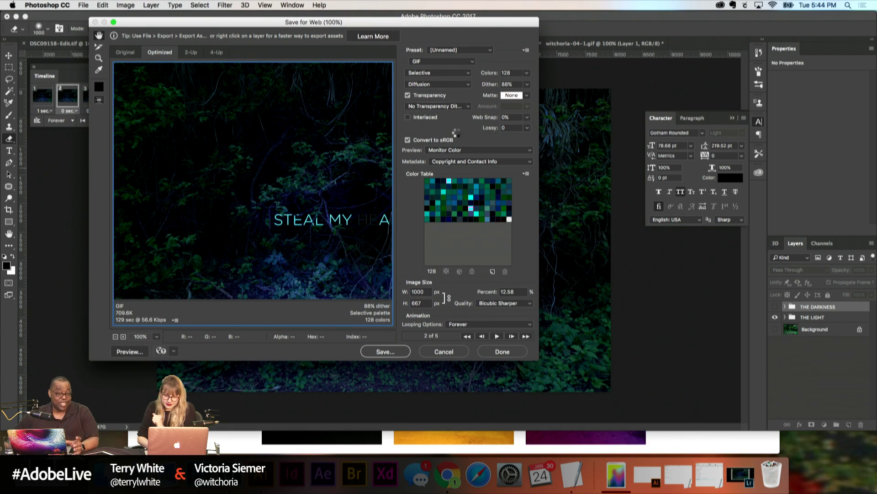
{"action": "left_click_drag", "start_coordinate": [326, 226], "coordinate": [267, 165]}
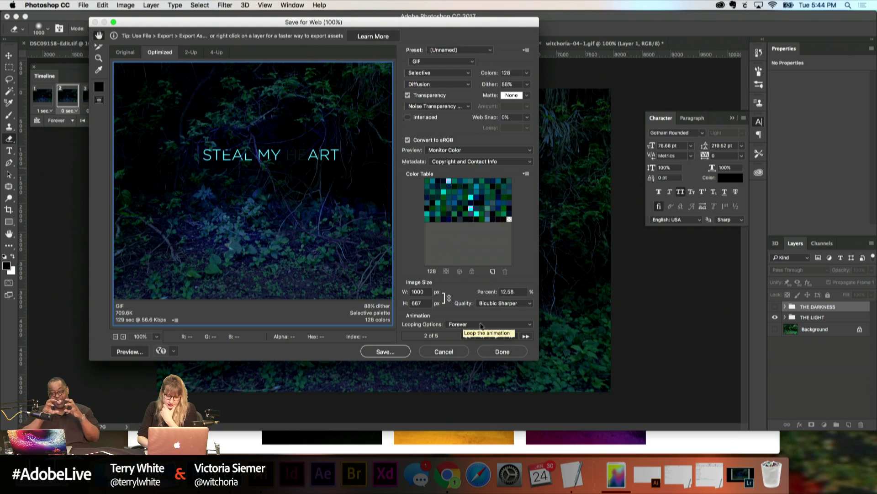
{"action": "left_click", "coordinate": [497, 337]}
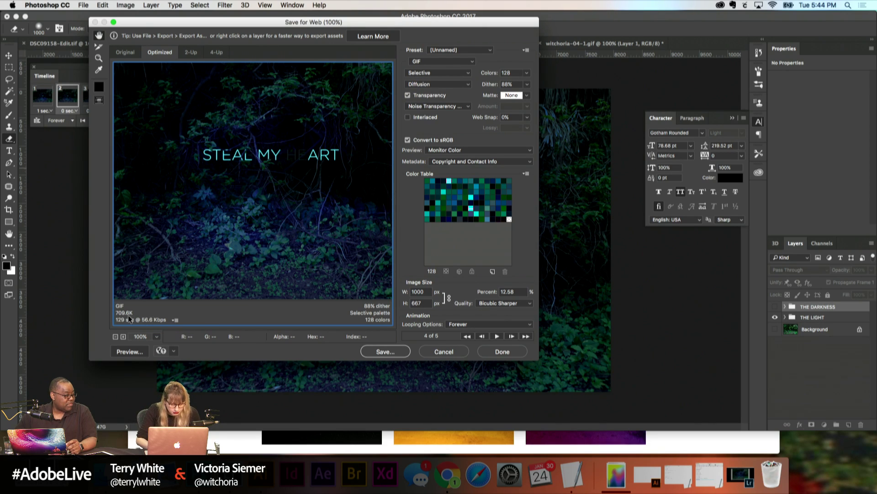
{"action": "left_click", "coordinate": [407, 117]}
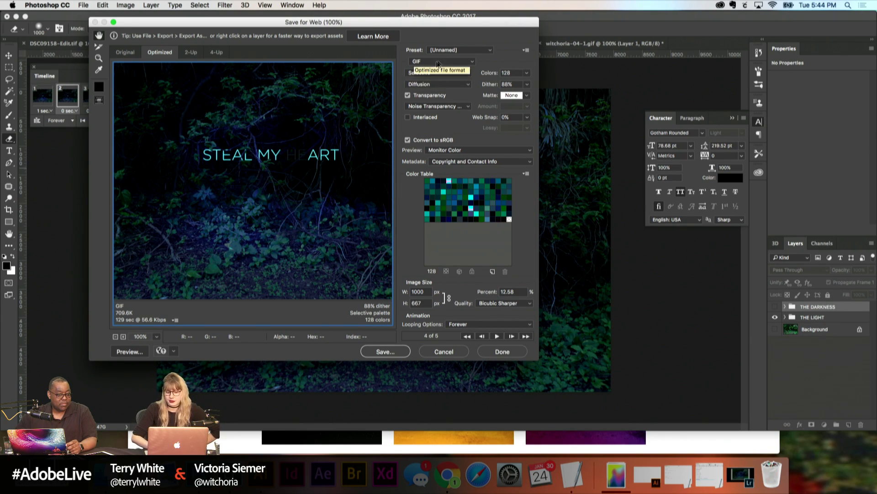
{"action": "left_click", "coordinate": [436, 75]}
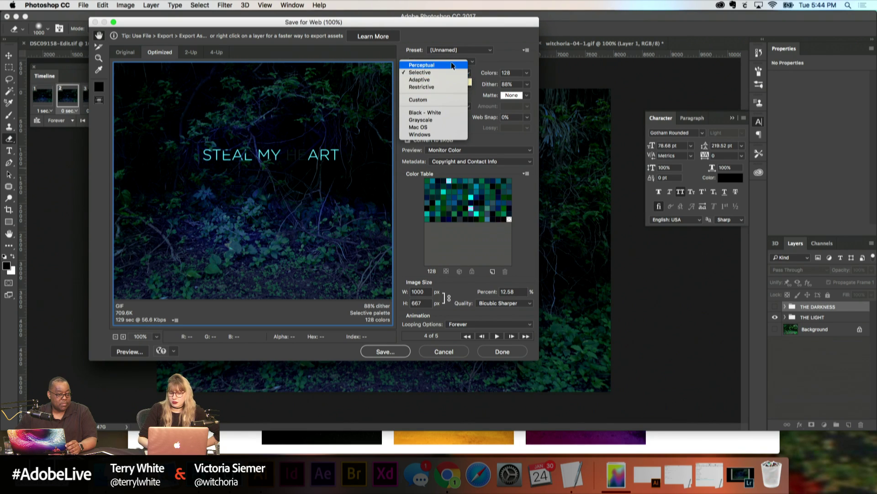
{"action": "left_click", "coordinate": [480, 68]}
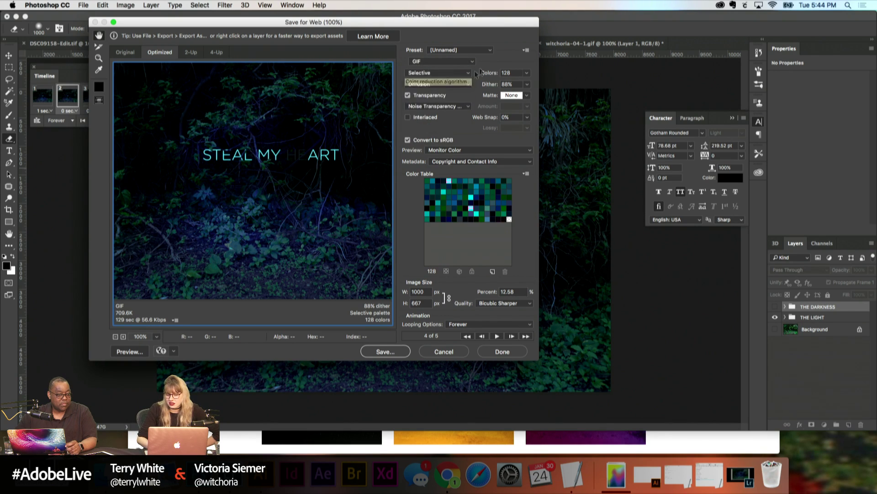
{"action": "left_click", "coordinate": [433, 108]}
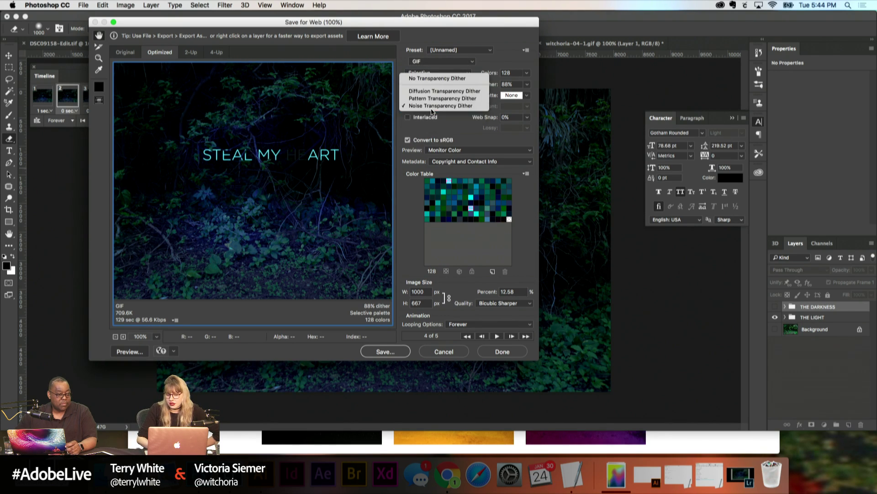
{"action": "left_click", "coordinate": [513, 58]}
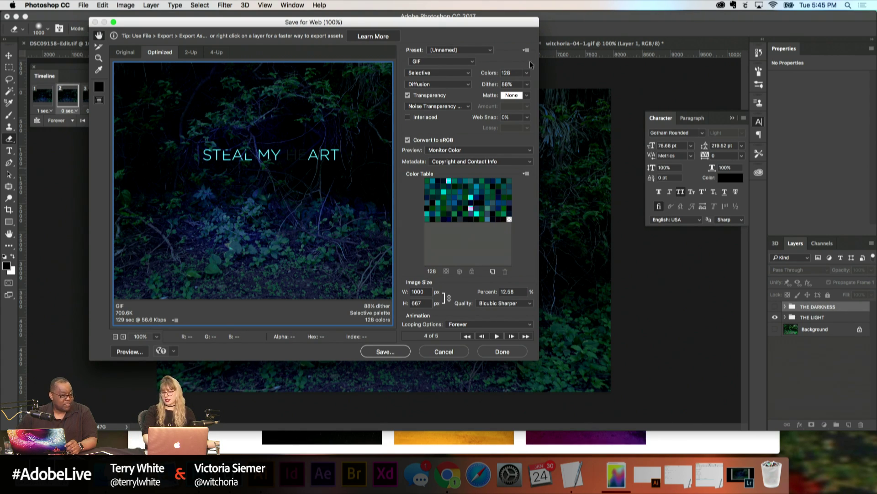
Step: Set the GIF to 256 colors and save it to the Desktop as Steal-my-heart-art-lol.gif
{"action": "left_click", "coordinate": [528, 73]}
{"action": "left_click", "coordinate": [547, 143]}
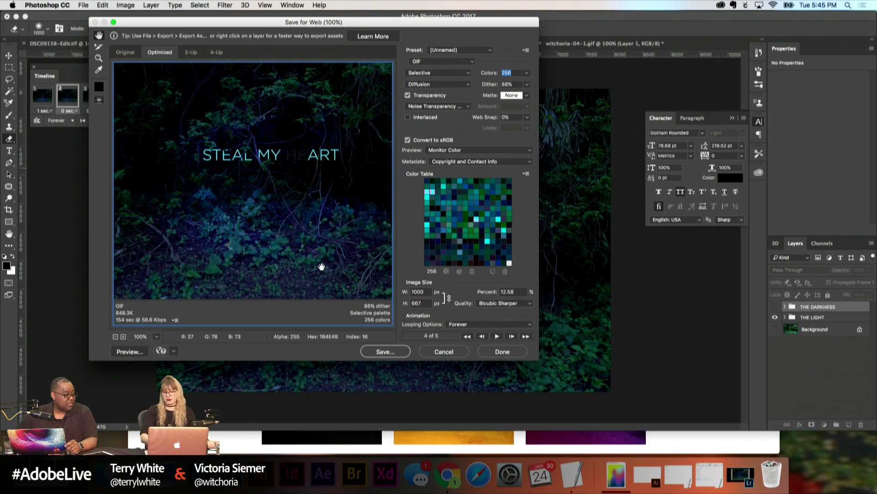
{"action": "left_click", "coordinate": [385, 352]}
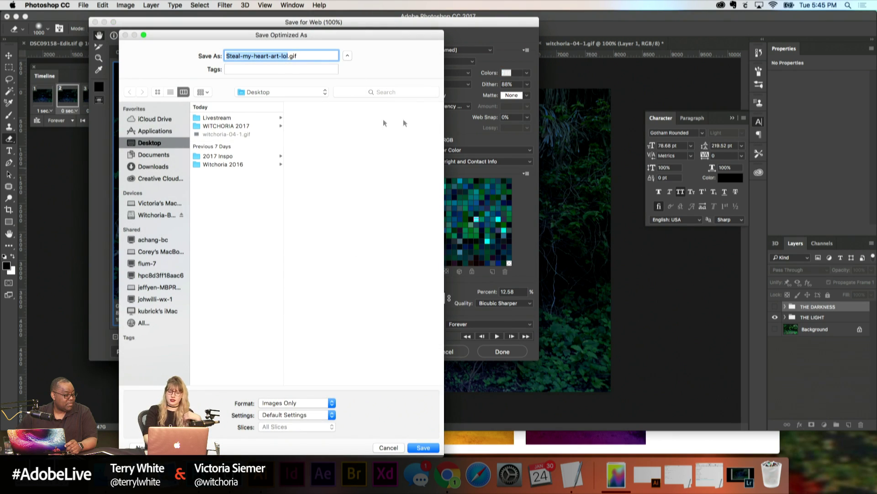
{"action": "left_click", "coordinate": [388, 447]}
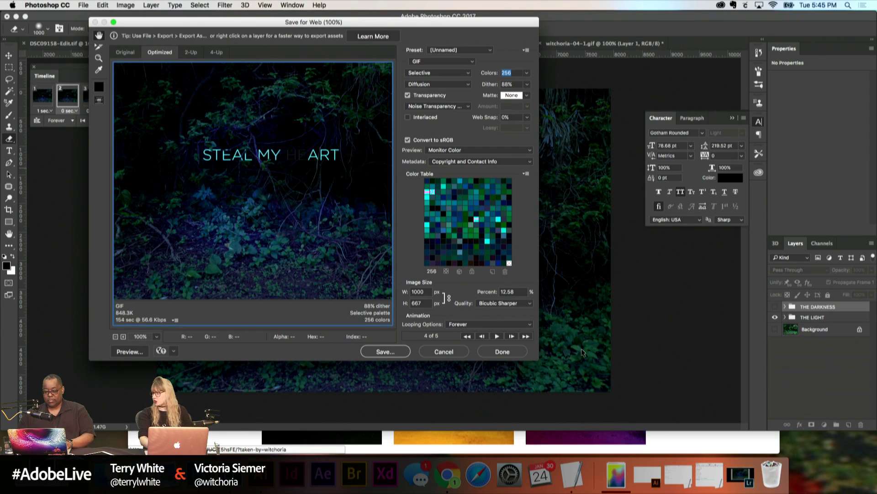
{"action": "left_click", "coordinate": [385, 351]}
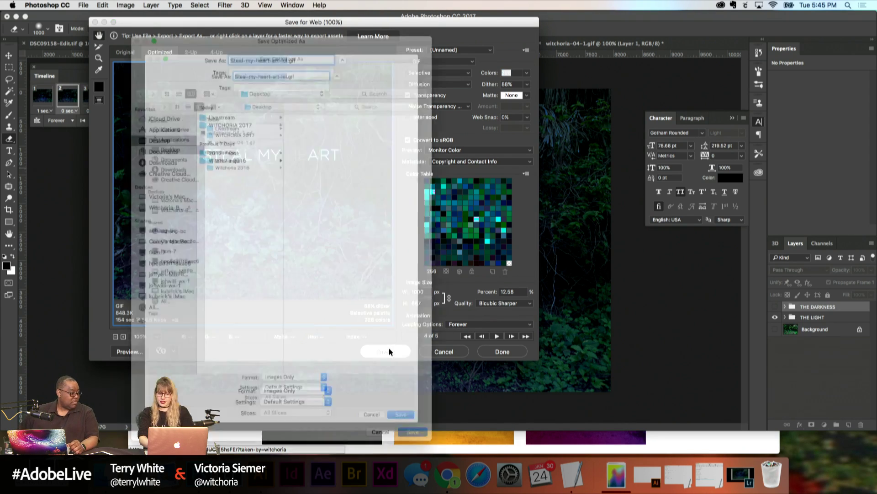
{"action": "key", "text": "Return"}
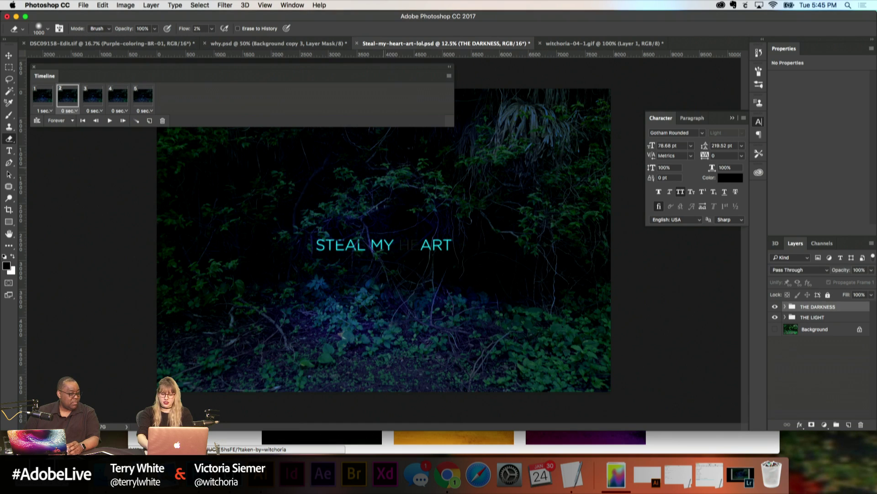
Step: Switch to Finder, locate the exported GIF in the Desktop folder, and minimize the open windows to expose the desktop
{"action": "key", "text": "super+Tab"}
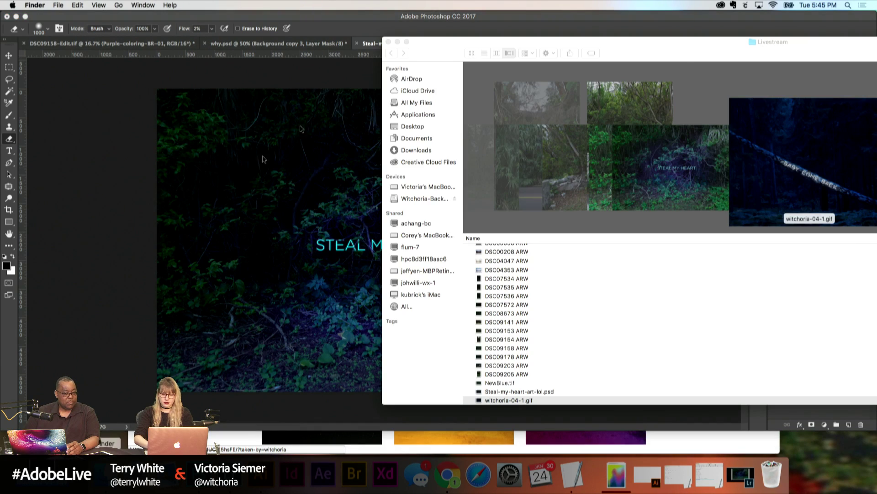
{"action": "left_click", "coordinate": [419, 127]}
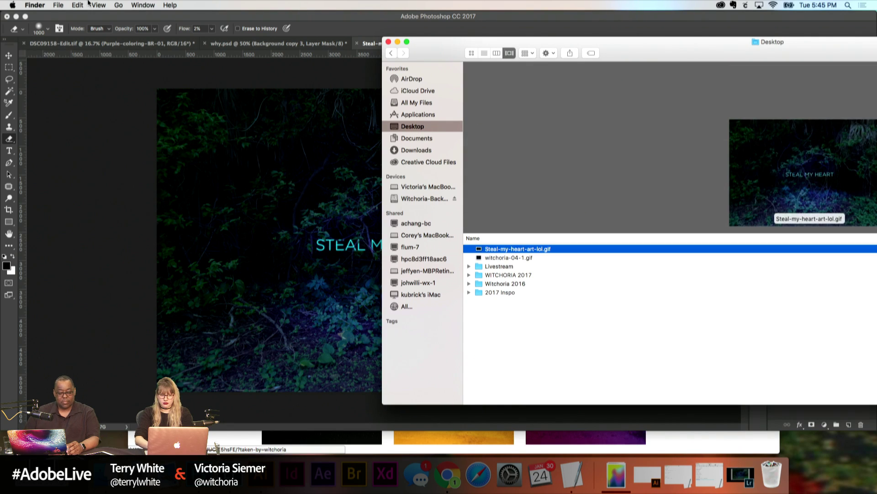
{"action": "left_click", "coordinate": [15, 18]}
{"action": "left_click", "coordinate": [15, 17]}
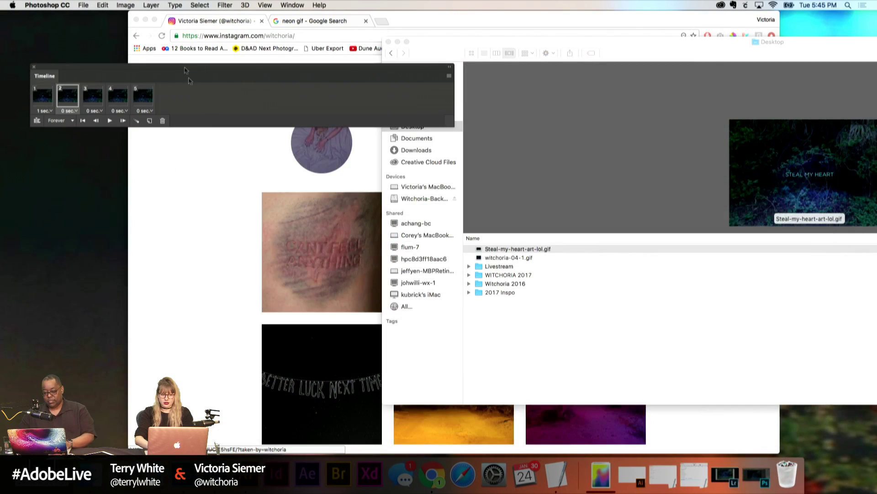
{"action": "left_click", "coordinate": [148, 20]}
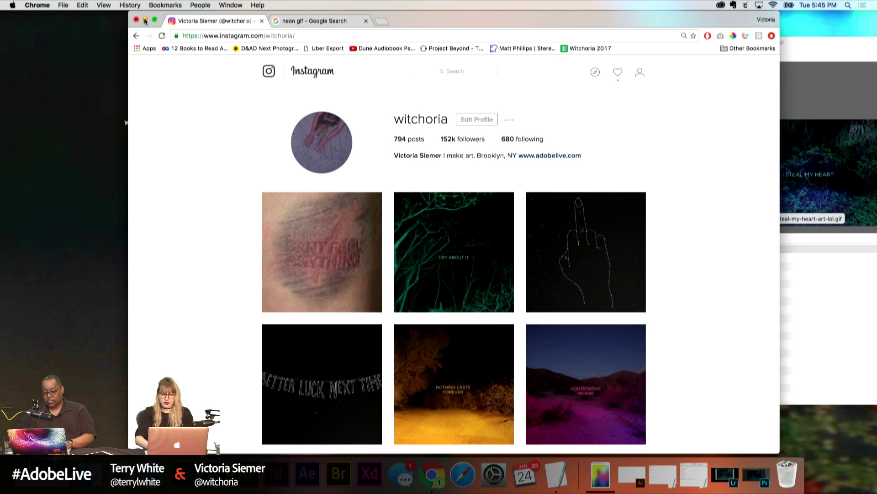
{"action": "left_click", "coordinate": [145, 21]}
{"action": "left_click", "coordinate": [398, 41]}
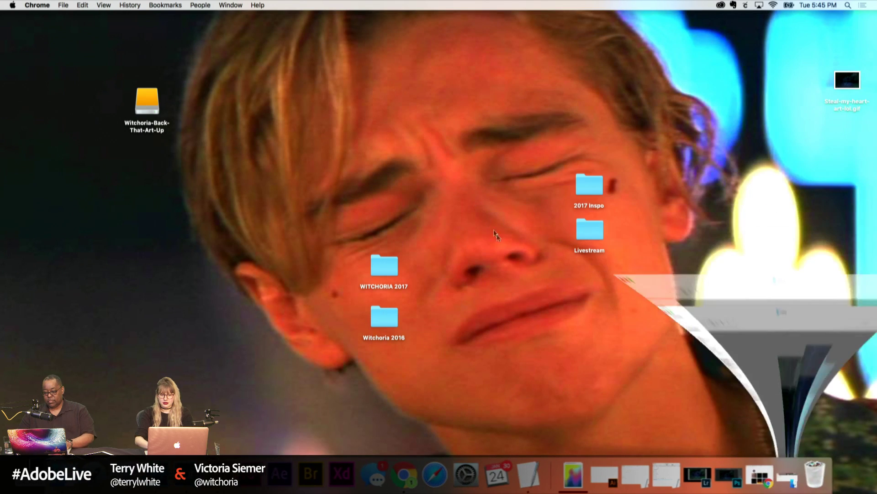
Step: Open Steal-my-heart-art-lol.gif from the desktop in the Chrome window to watch it play, and bring Photoshop back up
{"action": "left_click_drag", "start_coordinate": [856, 85], "coordinate": [402, 476]}
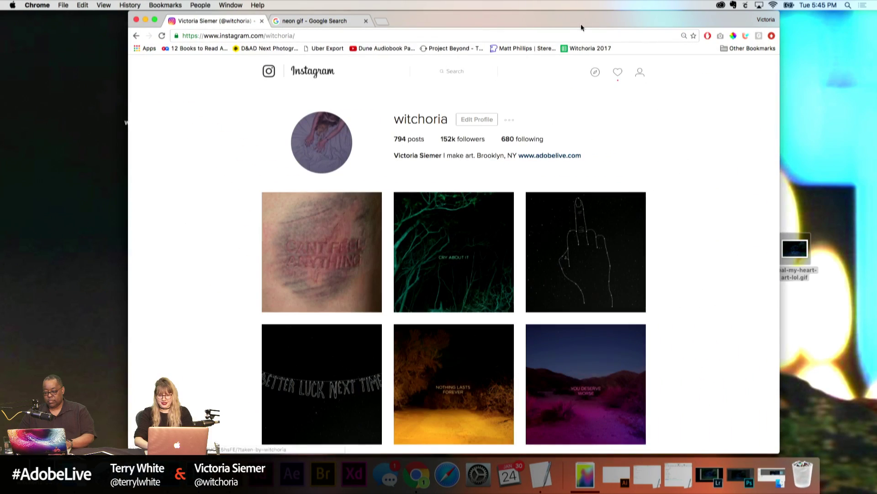
{"action": "left_click_drag", "start_coordinate": [797, 246], "coordinate": [645, 171]}
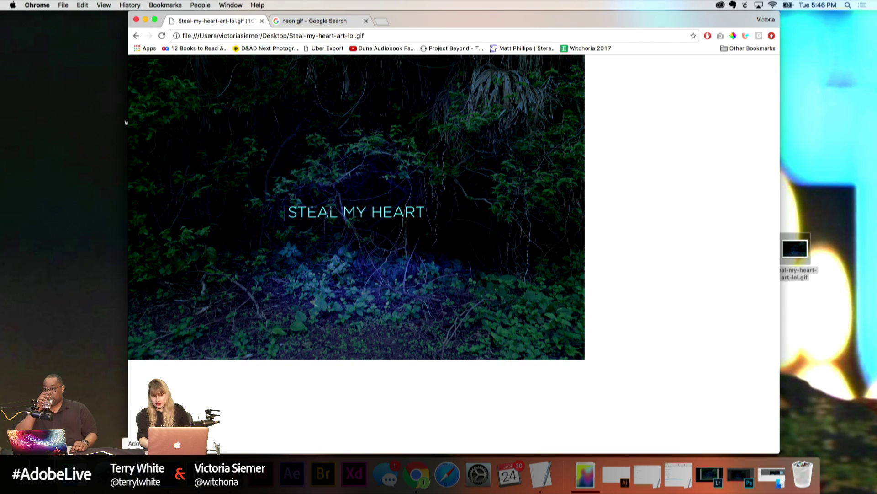
{"action": "left_click", "coordinate": [585, 475]}
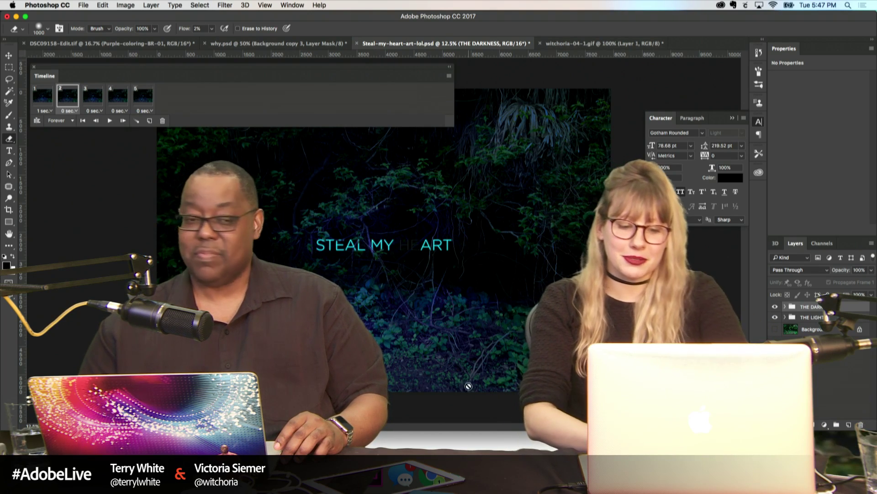
Step: Switch to Chrome, load youtube.com in a new tab and search it for "witchoria"
{"action": "left_click", "coordinate": [427, 475]}
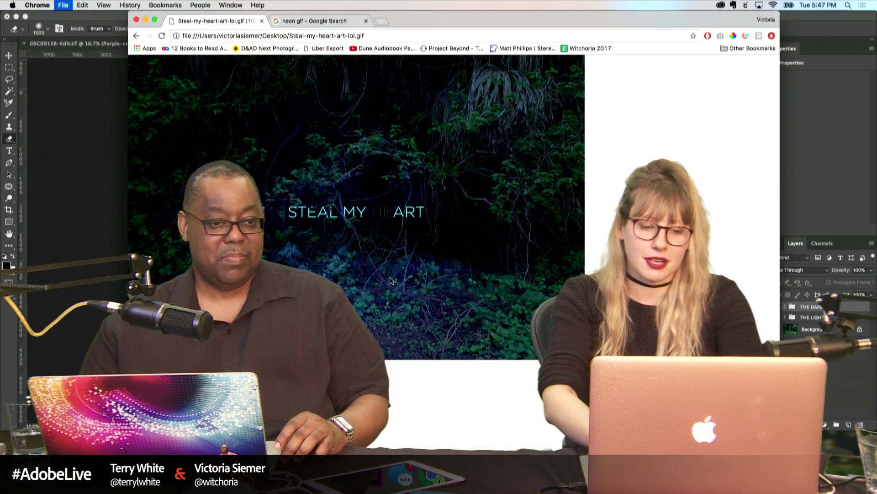
{"action": "key", "text": "super+t"}
{"action": "type", "text": "youtube.com"}
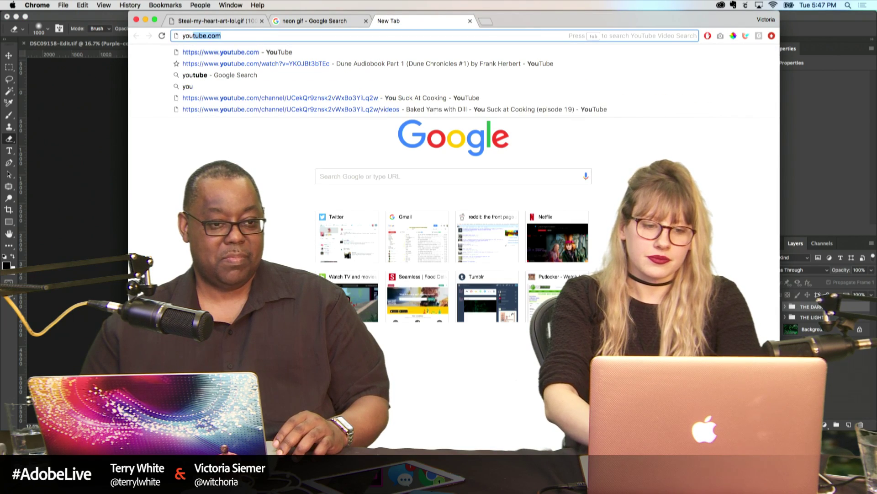
{"action": "key", "text": "Return"}
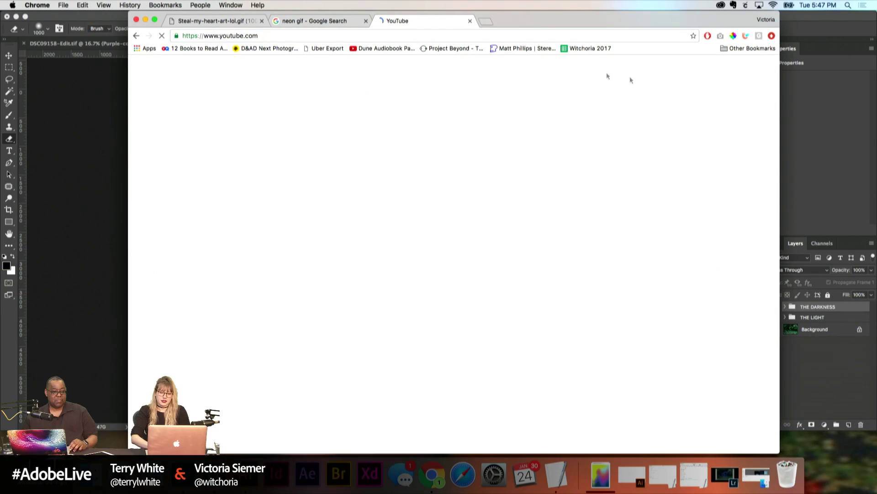
{"action": "type", "text": "wi"}
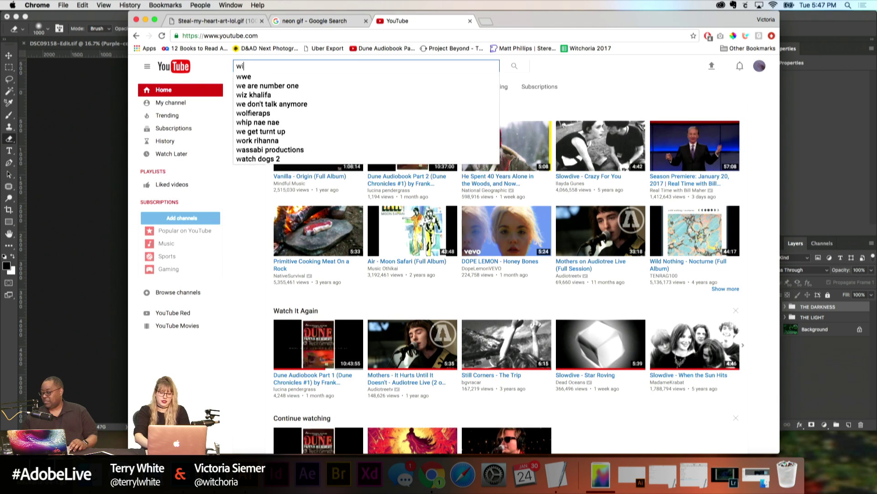
{"action": "type", "text": "tchoria"}
{"action": "key", "text": "Return"}
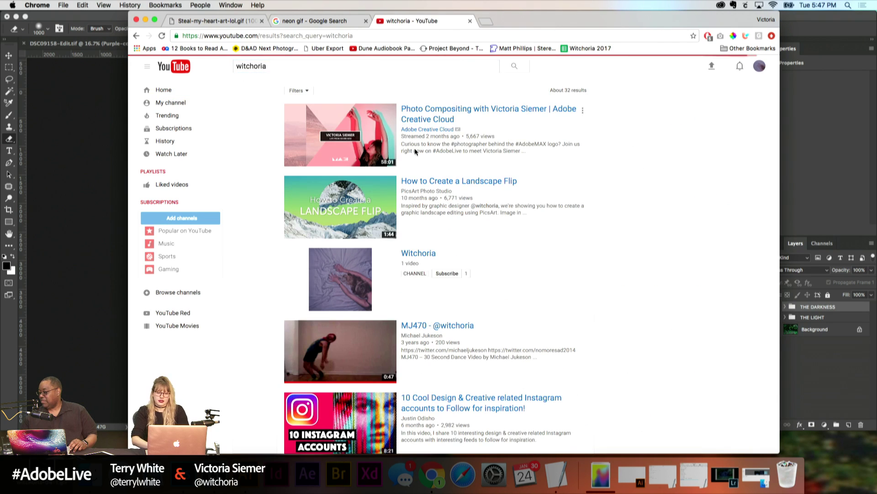
Step: Watch the "Thanks" video on the Witchoria channel and close its tab
{"action": "left_click", "coordinate": [414, 254]}
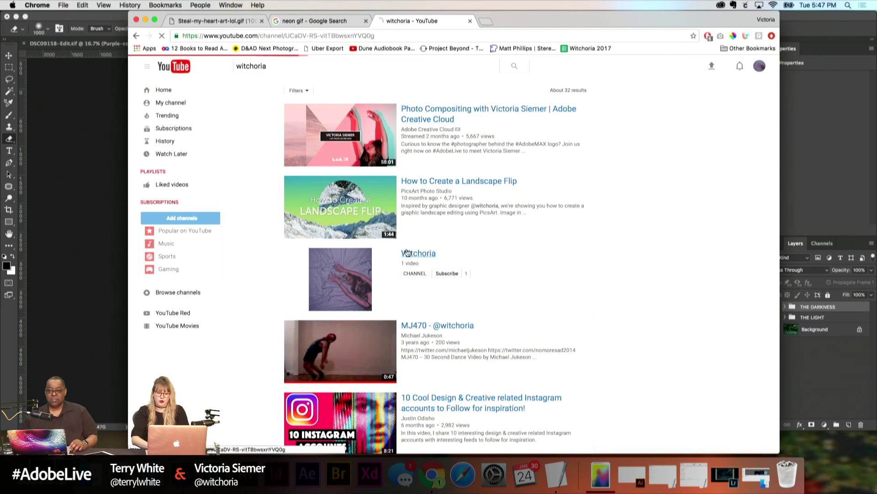
{"action": "left_click", "coordinate": [315, 267]}
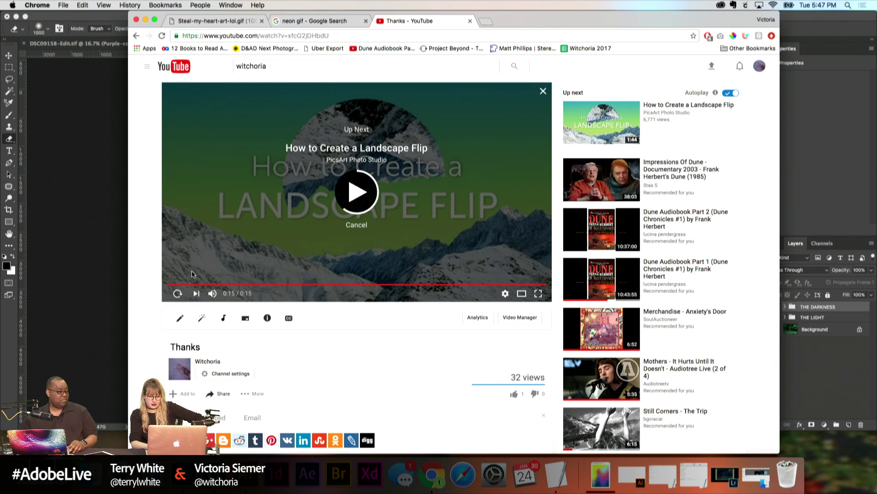
{"action": "left_click", "coordinate": [470, 22]}
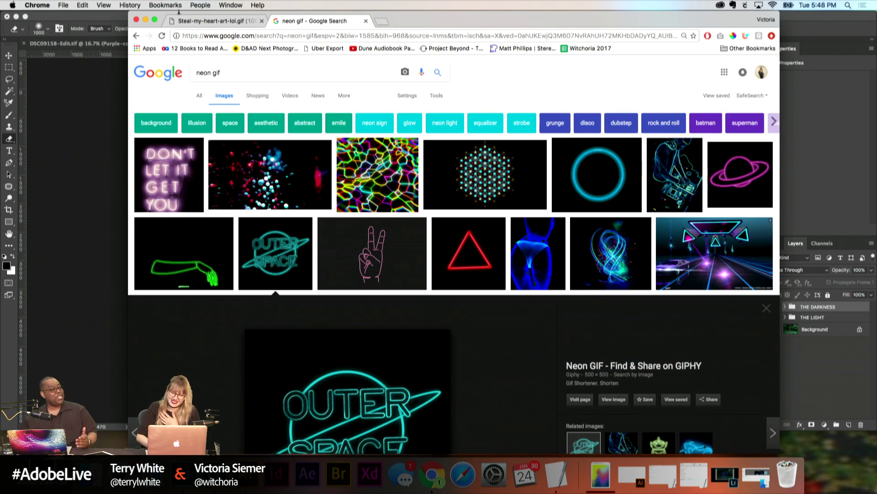
Step: Load the behance.net/witchoria portfolio in Chrome and view its 2016 Adobe MAX Identity project
{"action": "left_click", "coordinate": [144, 20]}
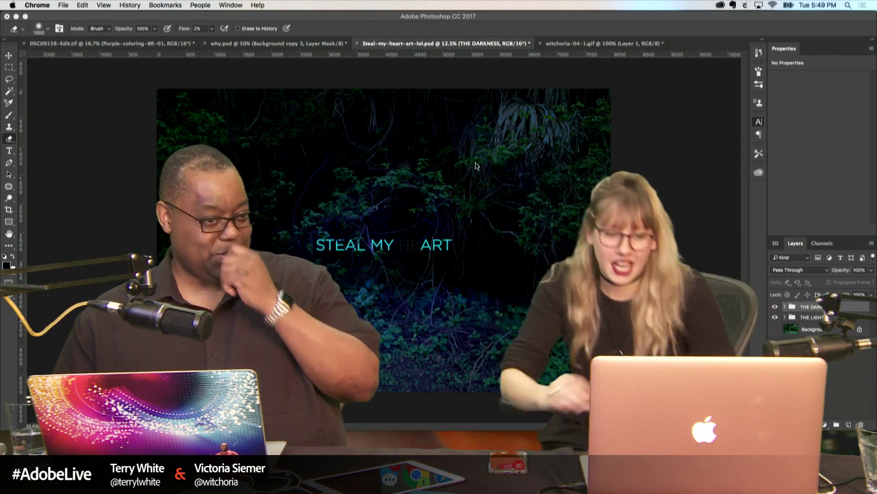
{"action": "left_click", "coordinate": [417, 455]}
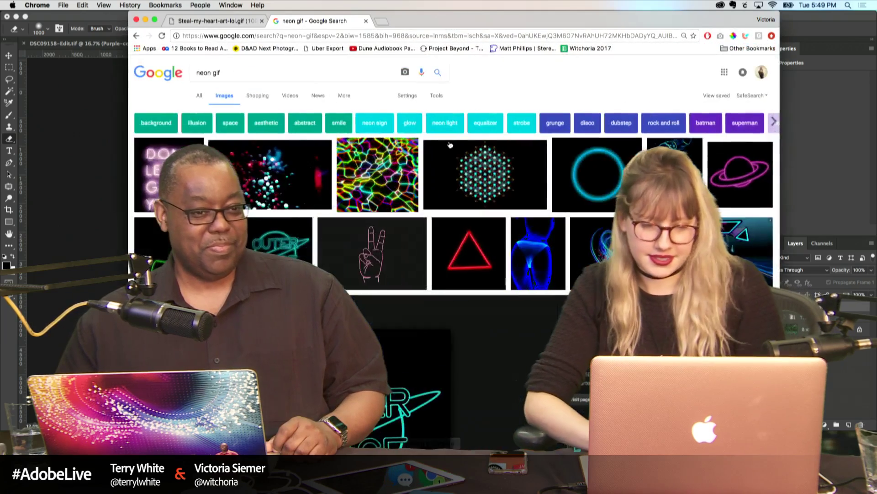
{"action": "left_click", "coordinate": [424, 36]}
{"action": "type", "text": "beh"}
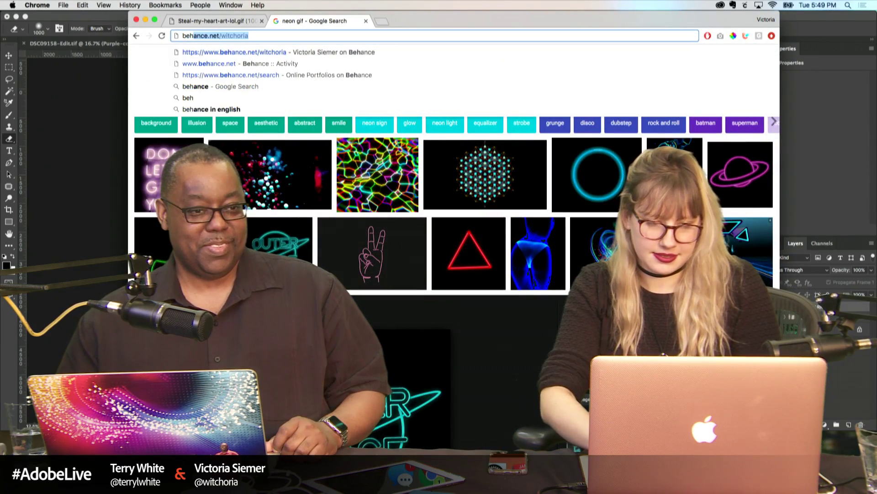
{"action": "key", "text": "Return"}
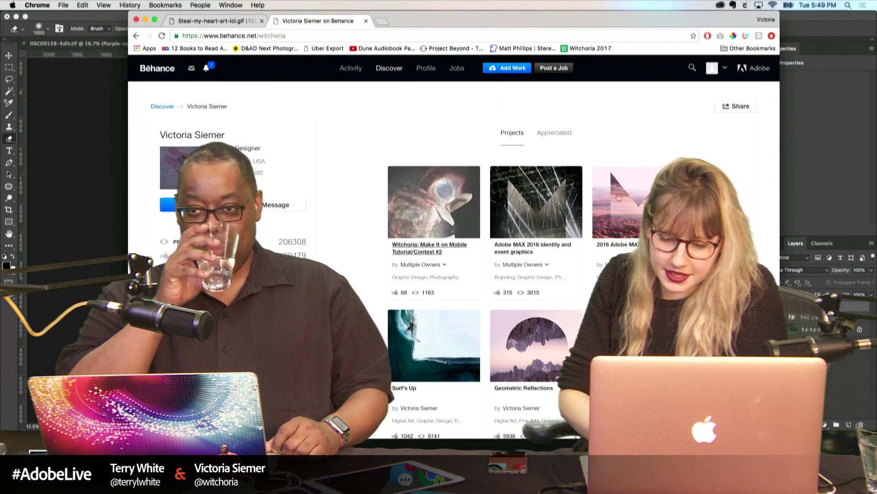
{"action": "left_click", "coordinate": [615, 201]}
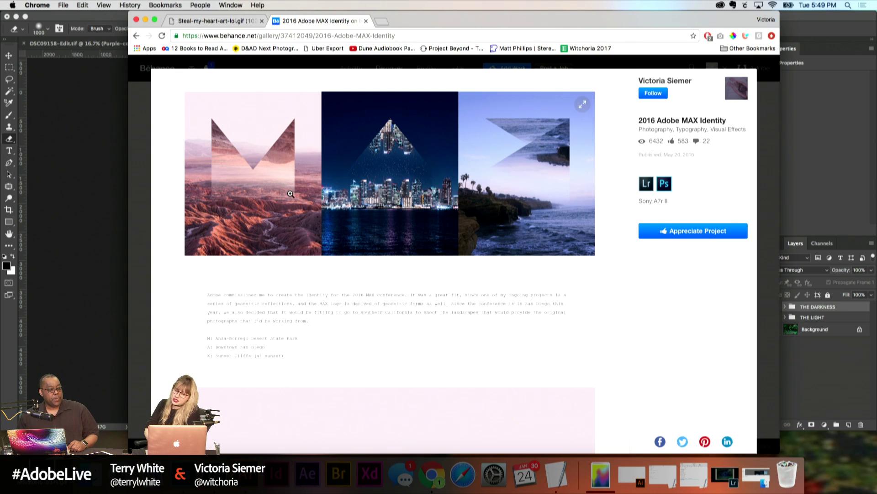
{"action": "key", "text": "Escape"}
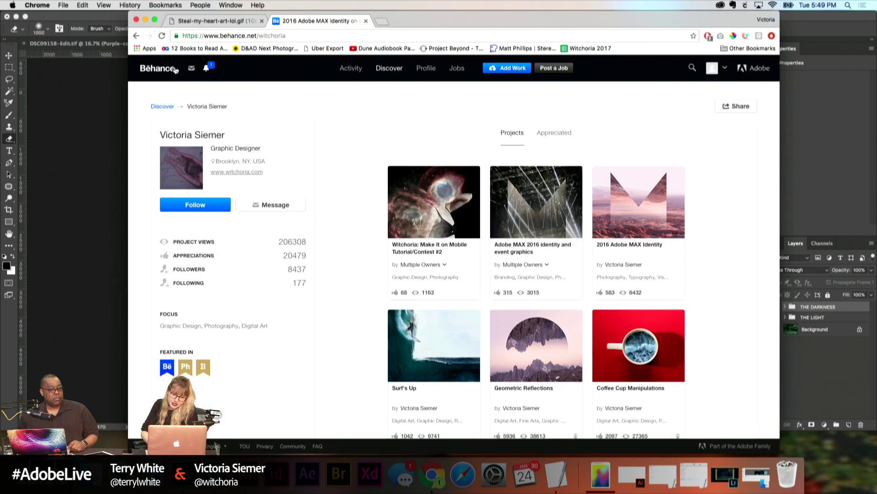
Step: Open the Geometric Reflections project in the portfolio and browse its landscape images
{"action": "scroll", "coordinate": [539, 319], "scroll_direction": "down", "scroll_amount": 2}
{"action": "left_click", "coordinate": [539, 319]}
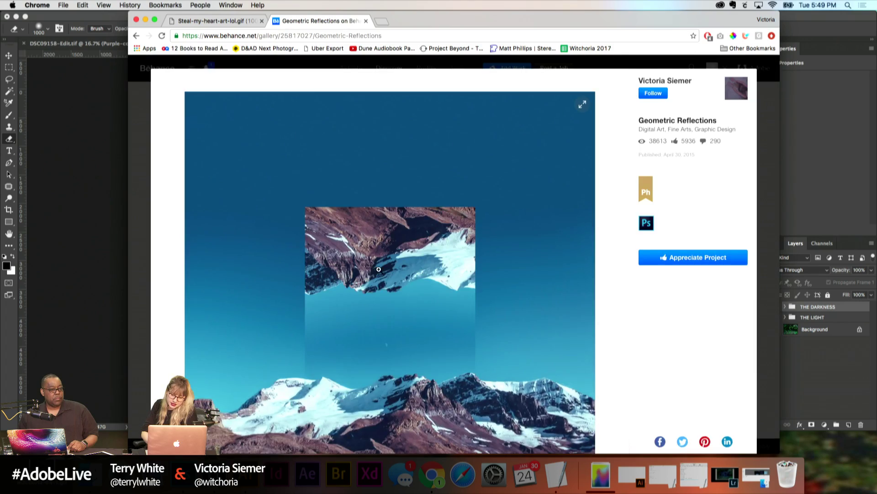
{"action": "scroll", "coordinate": [379, 270], "scroll_direction": "down", "scroll_amount": 10}
{"action": "scroll", "coordinate": [380, 270], "scroll_direction": "down", "scroll_amount": 15}
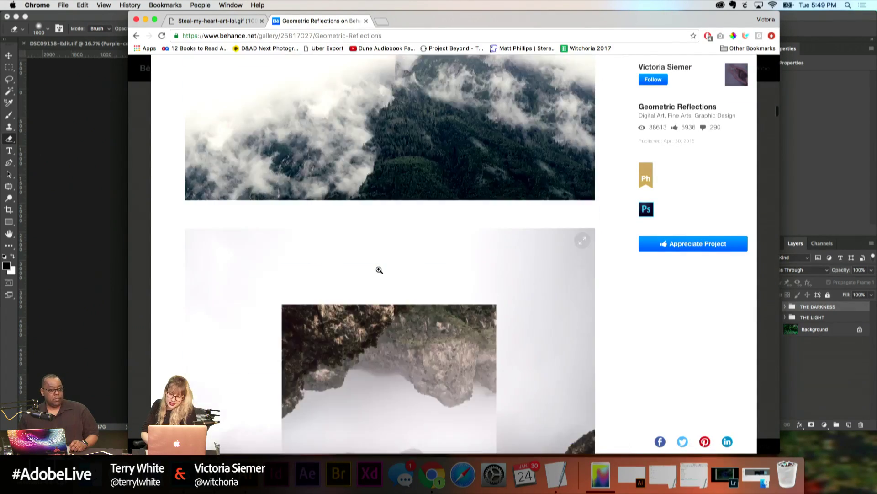
{"action": "scroll", "coordinate": [379, 270], "scroll_direction": "down", "scroll_amount": 2}
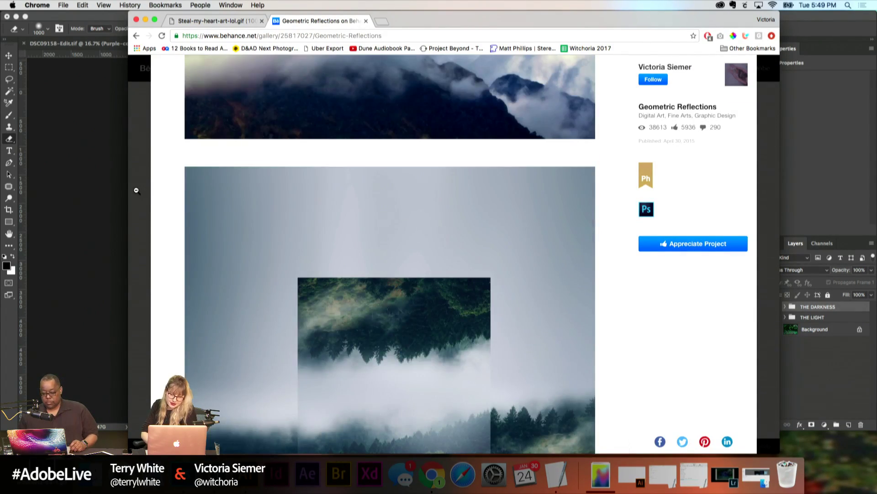
Step: Close Geometric Reflections, open the 2016 Adobe MAX Identity project and browse its desert, city skyline and ocean letter images
{"action": "left_click", "coordinate": [136, 190]}
{"action": "left_click", "coordinate": [620, 175]}
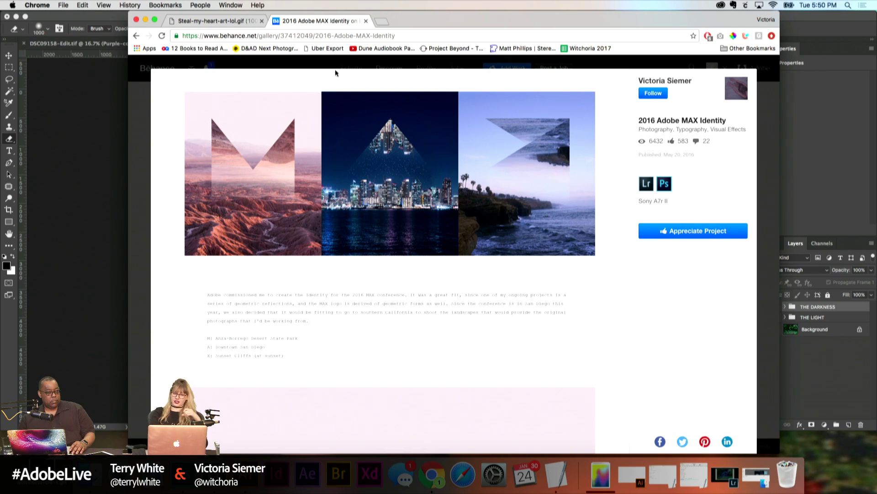
{"action": "scroll", "coordinate": [326, 218], "scroll_direction": "down", "scroll_amount": 10}
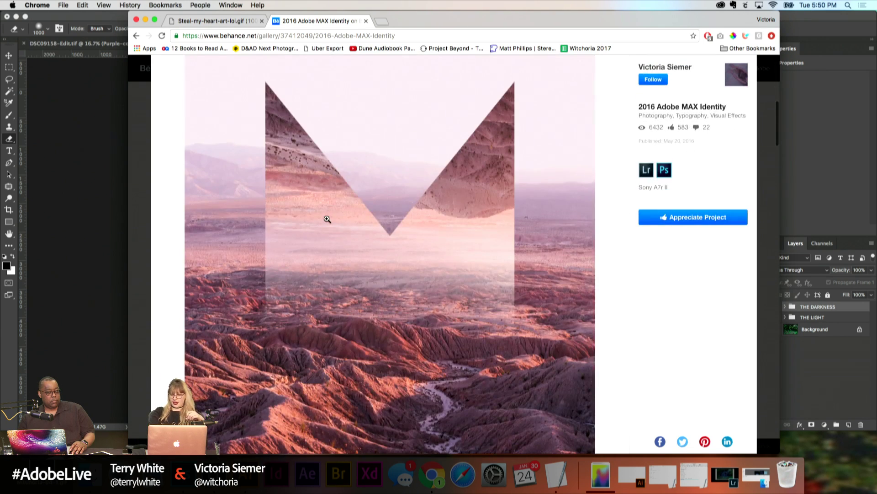
{"action": "scroll", "coordinate": [375, 230], "scroll_direction": "down", "scroll_amount": 10}
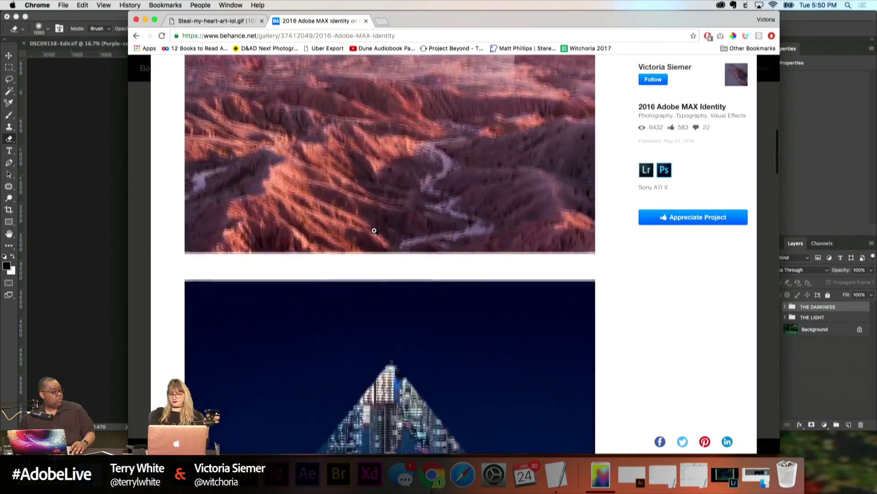
{"action": "scroll", "coordinate": [374, 230], "scroll_direction": "down", "scroll_amount": 10}
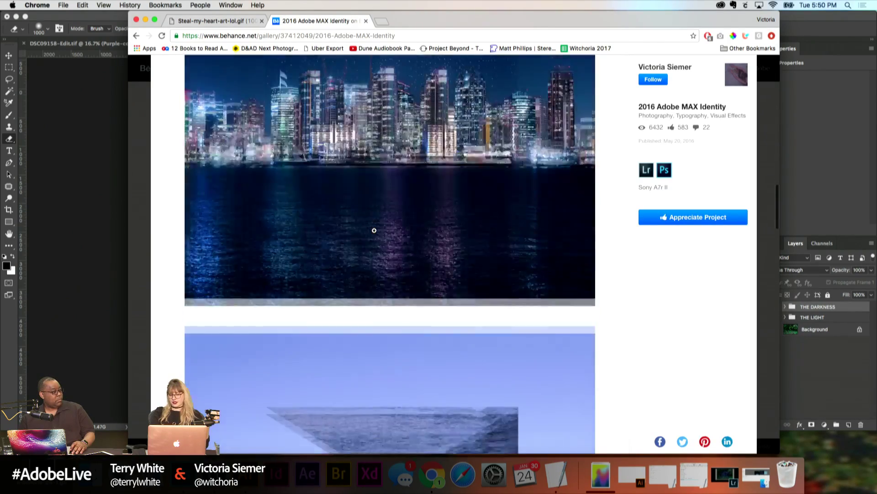
{"action": "scroll", "coordinate": [374, 231], "scroll_direction": "up", "scroll_amount": 8}
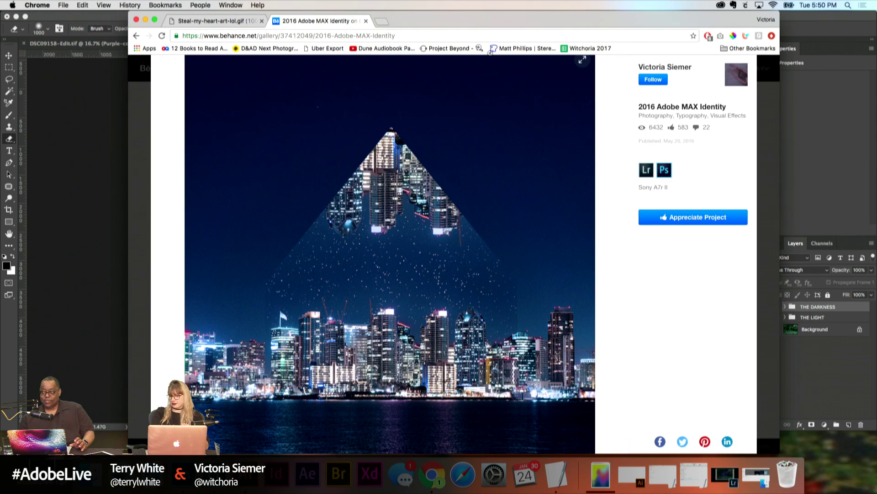
Step: Search Google for "witchoria gif" and preview the image result with the round planet above the clouds
{"action": "left_click", "coordinate": [419, 34]}
{"action": "type", "text": "witchoria gif"}
{"action": "key", "text": "Return"}
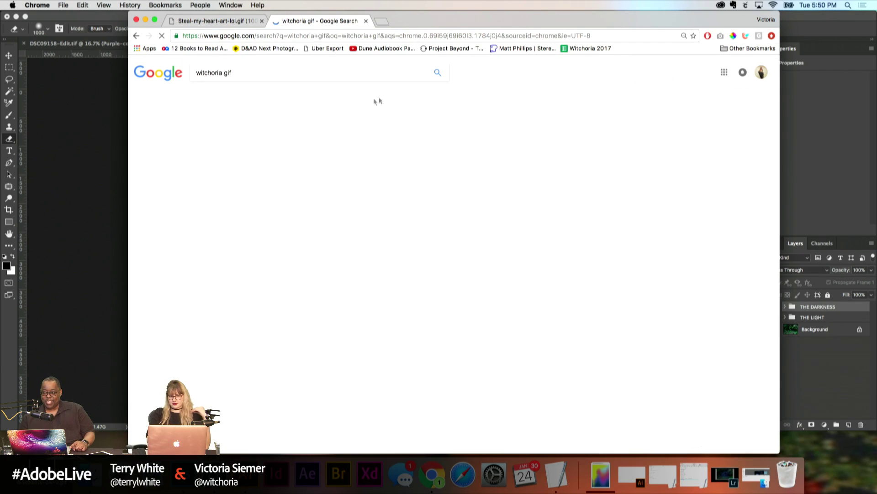
{"action": "left_click", "coordinate": [431, 168]}
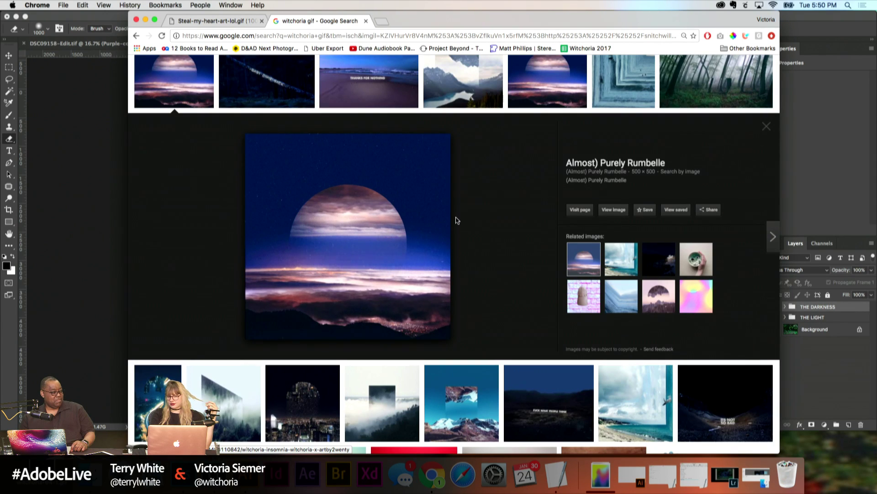
{"action": "scroll", "coordinate": [456, 220], "scroll_direction": "up", "scroll_amount": 3}
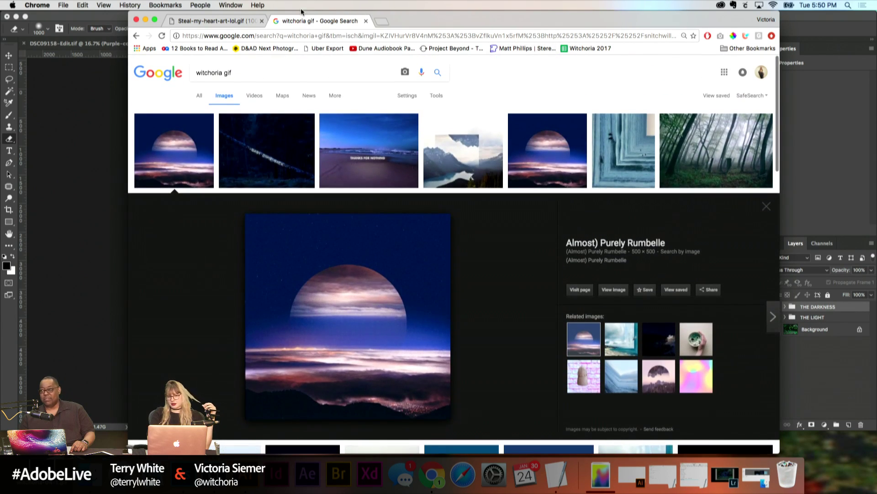
Step: Return to the 2016 Adobe MAX Identity project and open the artist's Behance profile from it
{"action": "left_click", "coordinate": [137, 36]}
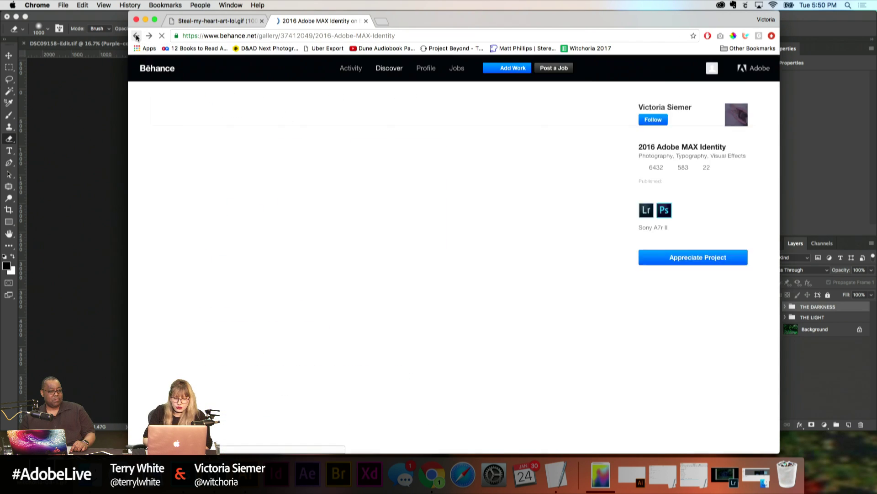
{"action": "scroll", "coordinate": [149, 138], "scroll_direction": "down", "scroll_amount": 2}
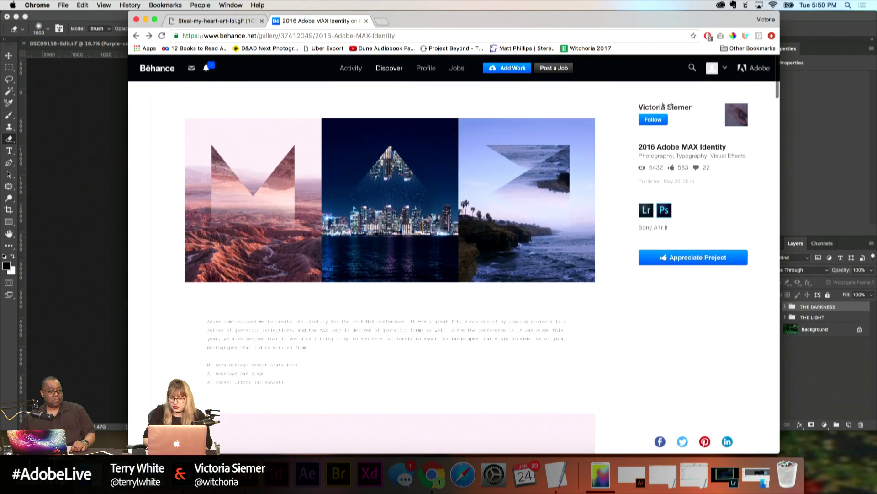
{"action": "left_click", "coordinate": [675, 108]}
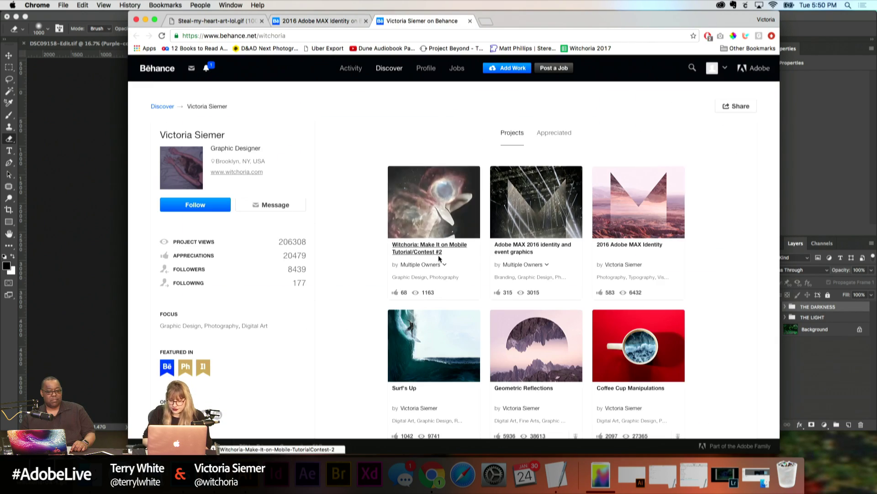
Step: Open the Coffee Cup Manipulations project, browse its ocean and galaxy cup images, and return to the portfolio
{"action": "scroll", "coordinate": [438, 255], "scroll_direction": "down", "scroll_amount": 5}
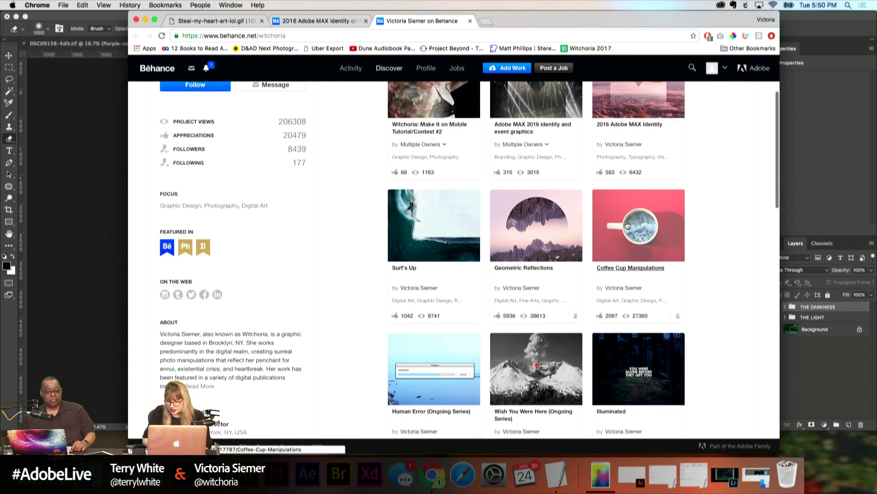
{"action": "left_click", "coordinate": [644, 220]}
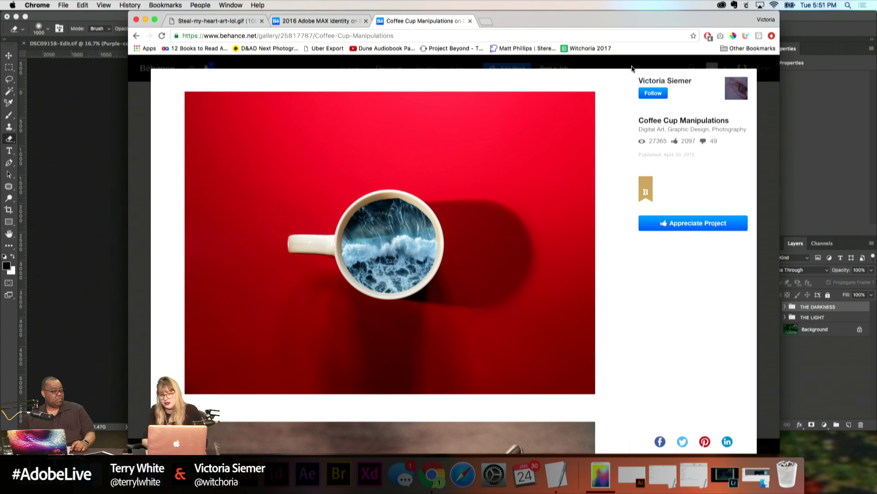
{"action": "scroll", "coordinate": [599, 94], "scroll_direction": "down", "scroll_amount": 10}
{"action": "scroll", "coordinate": [601, 97], "scroll_direction": "down", "scroll_amount": 15}
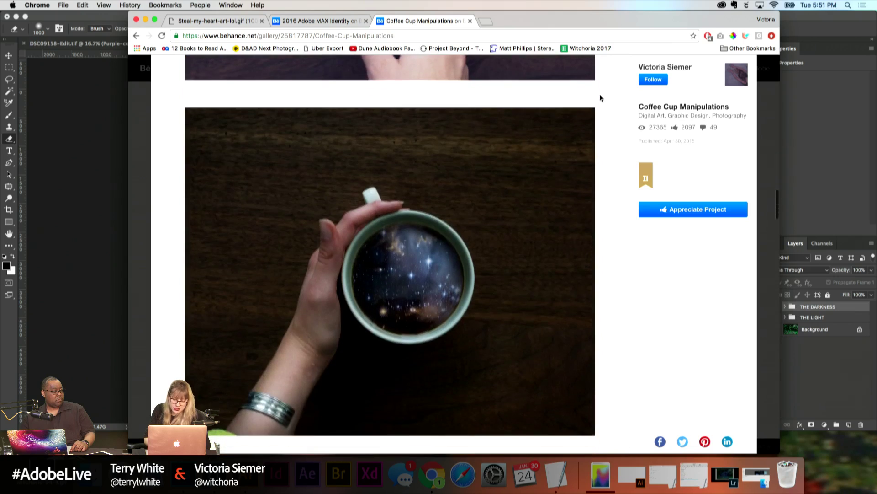
{"action": "scroll", "coordinate": [600, 98], "scroll_direction": "down", "scroll_amount": 5}
{"action": "scroll", "coordinate": [477, 115], "scroll_direction": "down", "scroll_amount": 3}
{"action": "scroll", "coordinate": [477, 115], "scroll_direction": "down", "scroll_amount": 2}
{"action": "scroll", "coordinate": [477, 116], "scroll_direction": "up", "scroll_amount": 4}
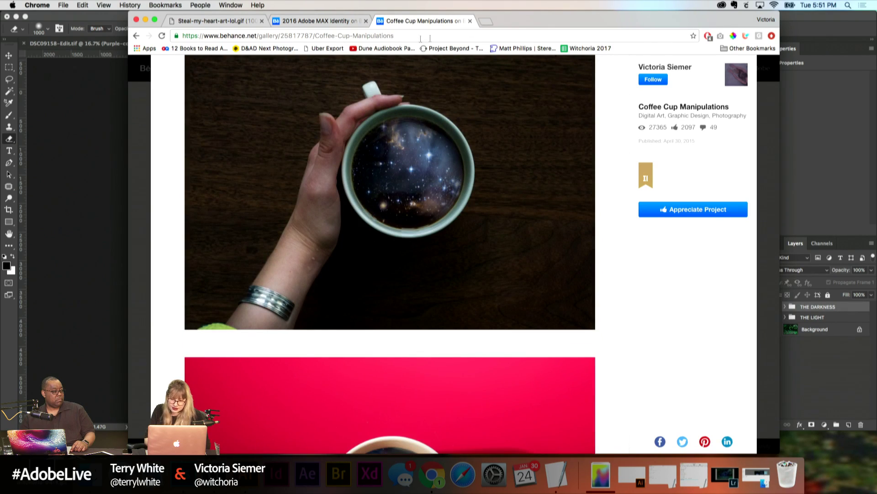
{"action": "left_click", "coordinate": [762, 118]}
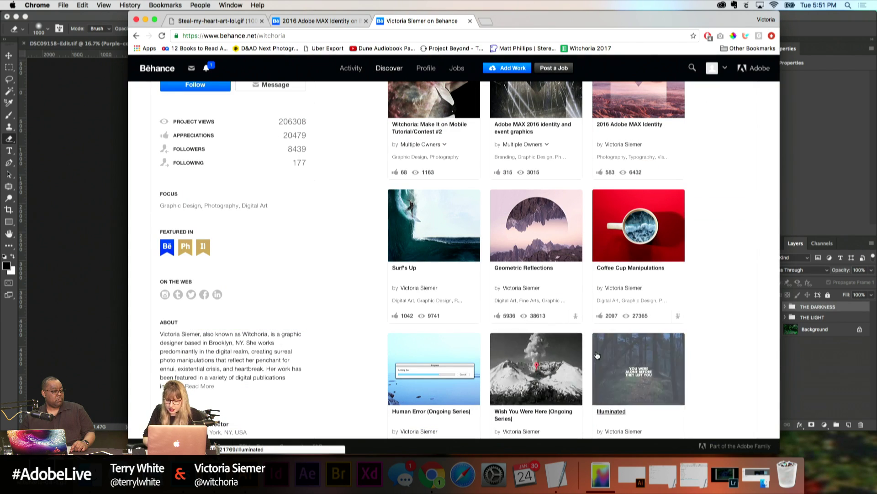
Step: Open the Human Error (Ongoing Series) project, browse its Polaroids with error dialogs, and close the project
{"action": "scroll", "coordinate": [670, 299], "scroll_direction": "down", "scroll_amount": 2}
{"action": "left_click", "coordinate": [462, 320]}
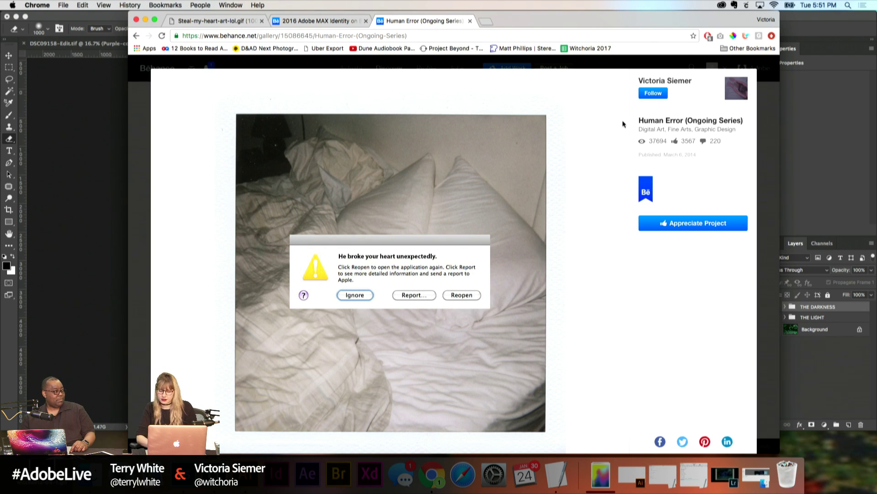
{"action": "scroll", "coordinate": [475, 311], "scroll_direction": "down", "scroll_amount": 4}
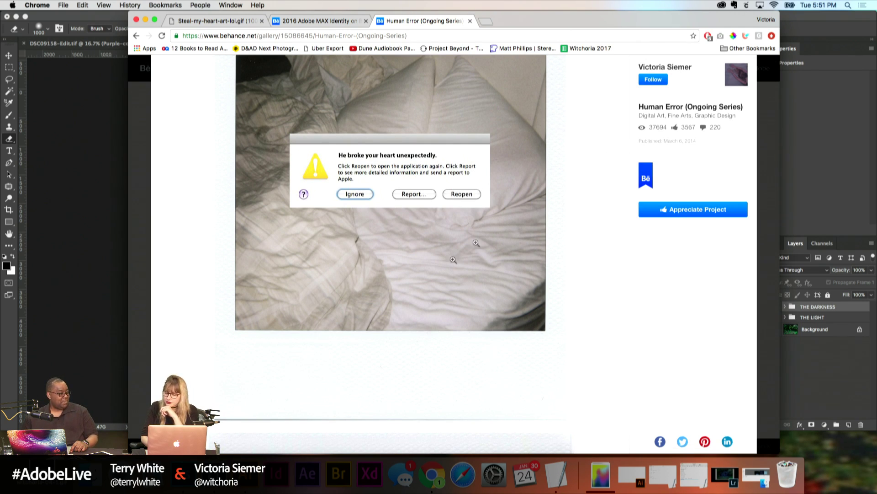
{"action": "scroll", "coordinate": [429, 244], "scroll_direction": "down", "scroll_amount": 20}
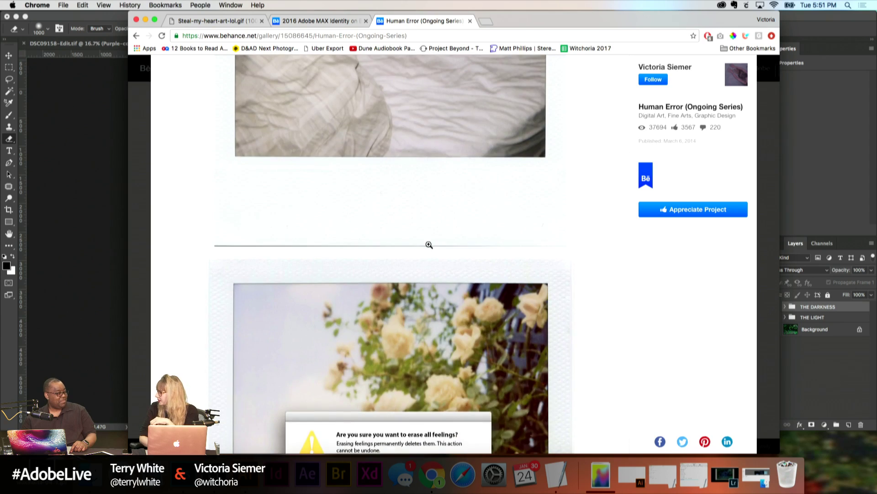
{"action": "scroll", "coordinate": [429, 244], "scroll_direction": "down", "scroll_amount": 10}
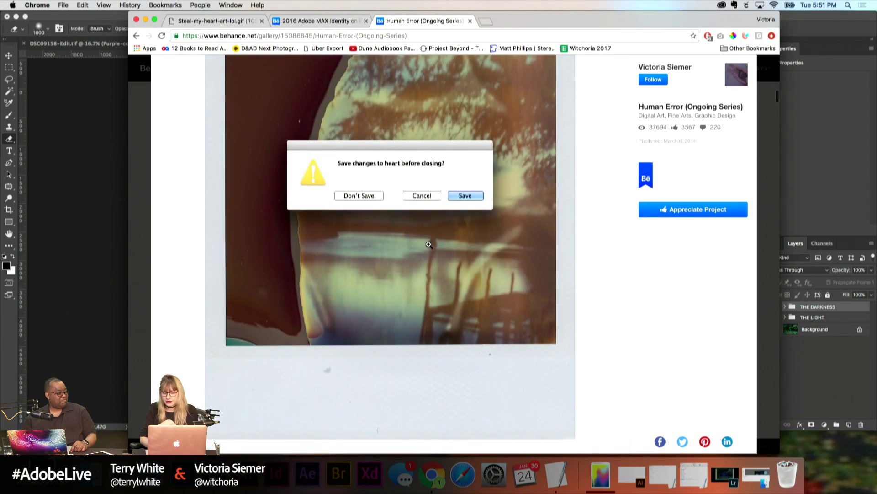
{"action": "scroll", "coordinate": [429, 244], "scroll_direction": "down", "scroll_amount": 15}
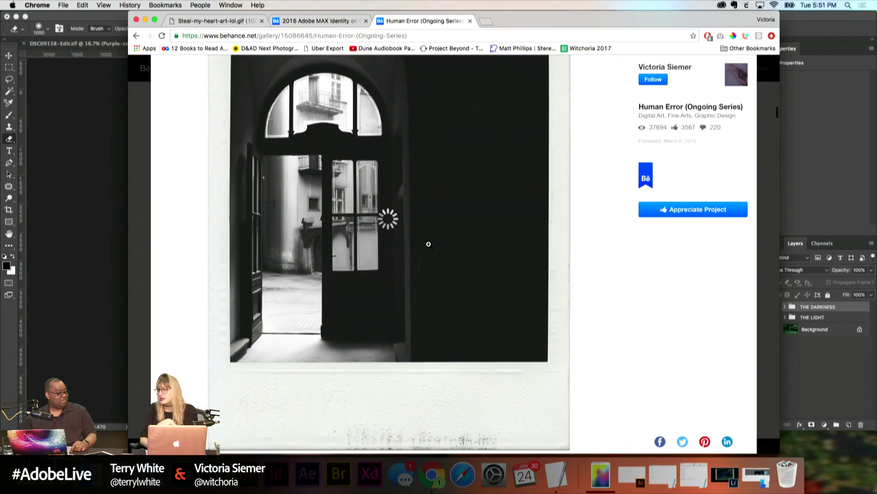
{"action": "scroll", "coordinate": [429, 246], "scroll_direction": "down", "scroll_amount": 20}
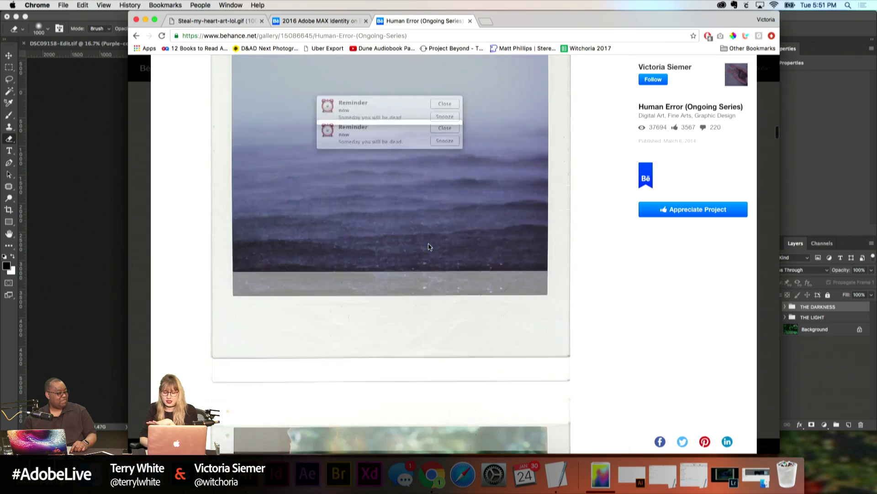
{"action": "scroll", "coordinate": [429, 247], "scroll_direction": "down", "scroll_amount": 15}
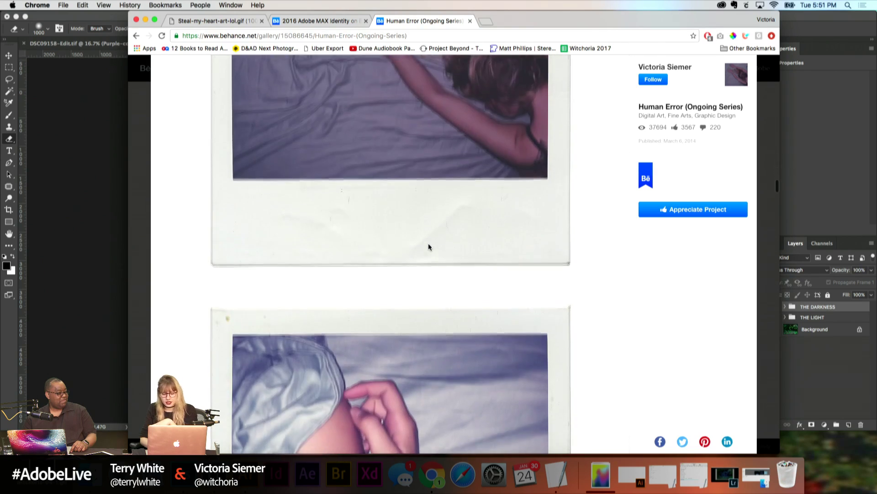
{"action": "scroll", "coordinate": [429, 247], "scroll_direction": "down", "scroll_amount": 15}
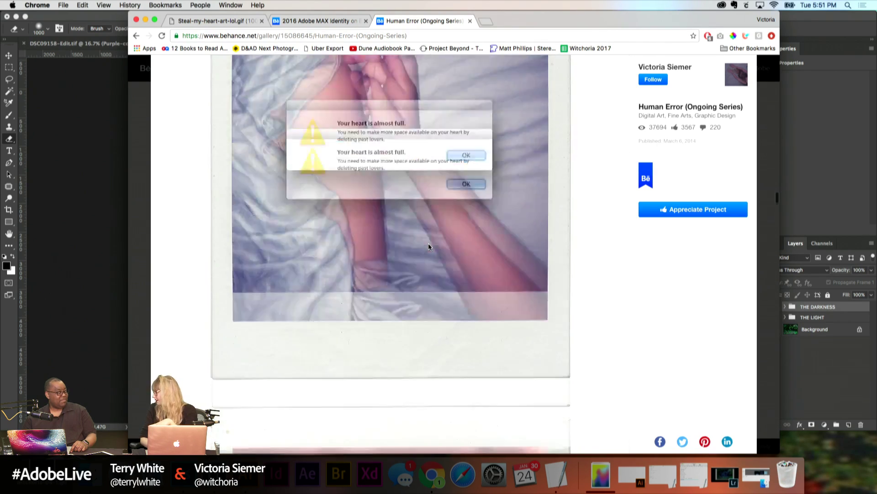
{"action": "scroll", "coordinate": [429, 247], "scroll_direction": "down", "scroll_amount": 20}
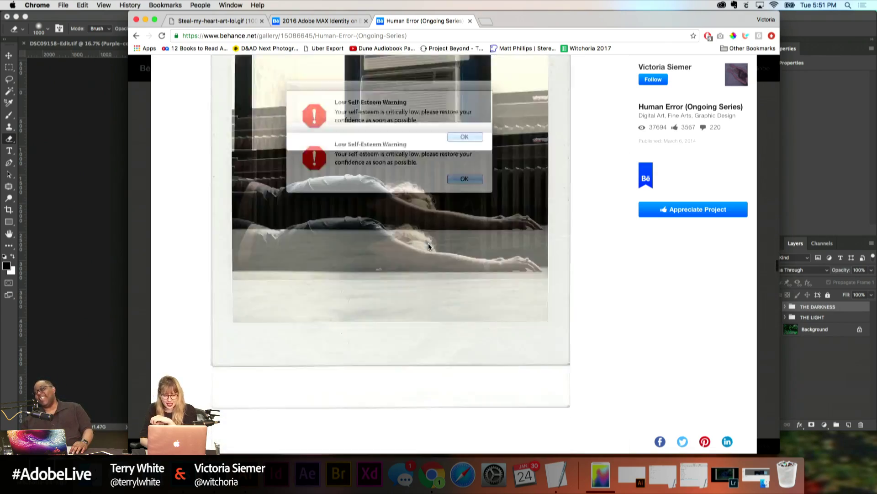
{"action": "scroll", "coordinate": [428, 246], "scroll_direction": "down", "scroll_amount": 10}
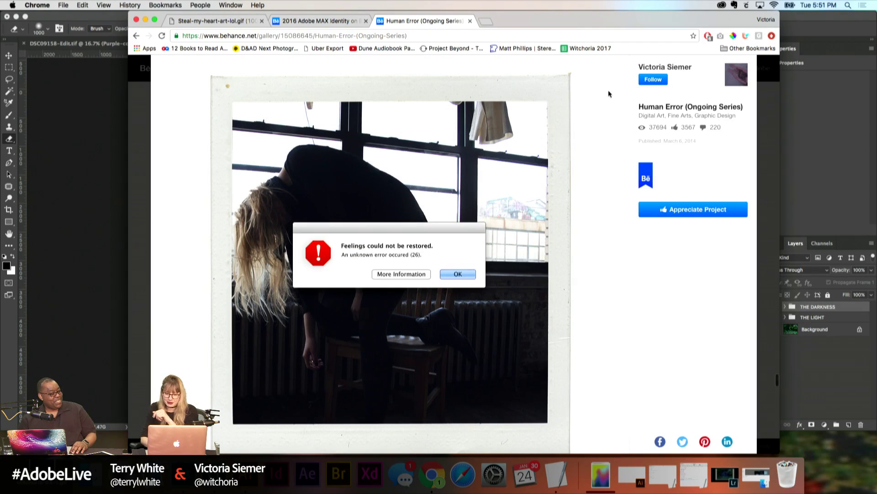
{"action": "scroll", "coordinate": [640, 137], "scroll_direction": "up", "scroll_amount": 10}
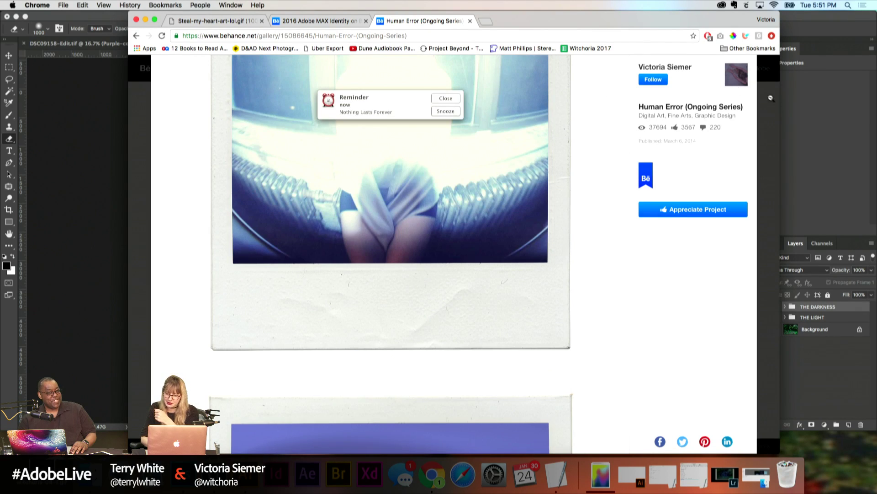
{"action": "left_click", "coordinate": [773, 99]}
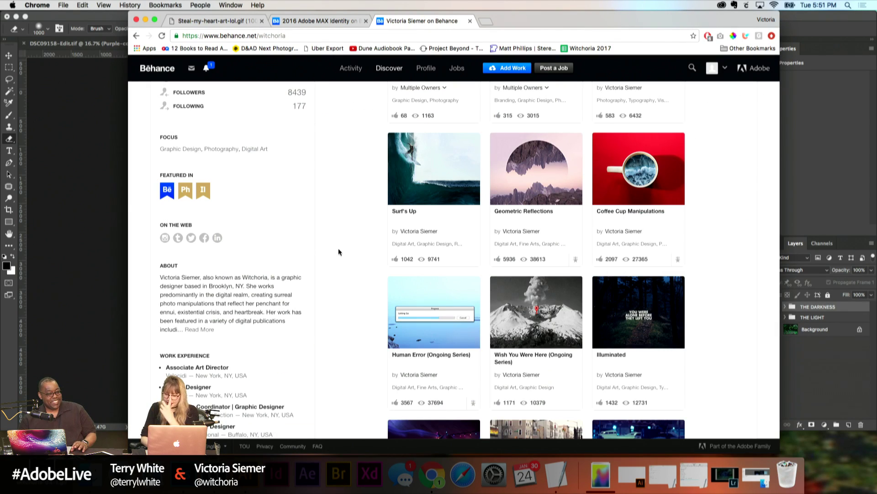
Step: Open the Sleep(less) project in the portfolio, view its street photo manipulation and close it
{"action": "scroll", "coordinate": [518, 307], "scroll_direction": "down", "scroll_amount": 3}
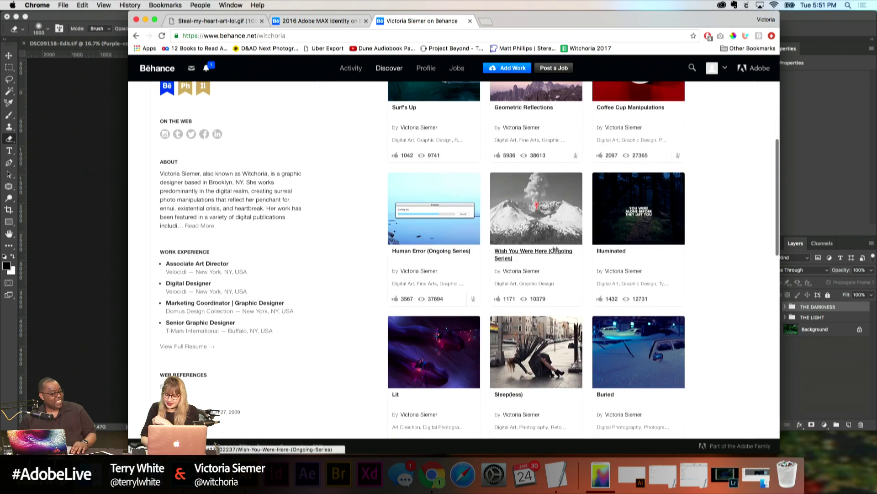
{"action": "left_click", "coordinate": [524, 339]}
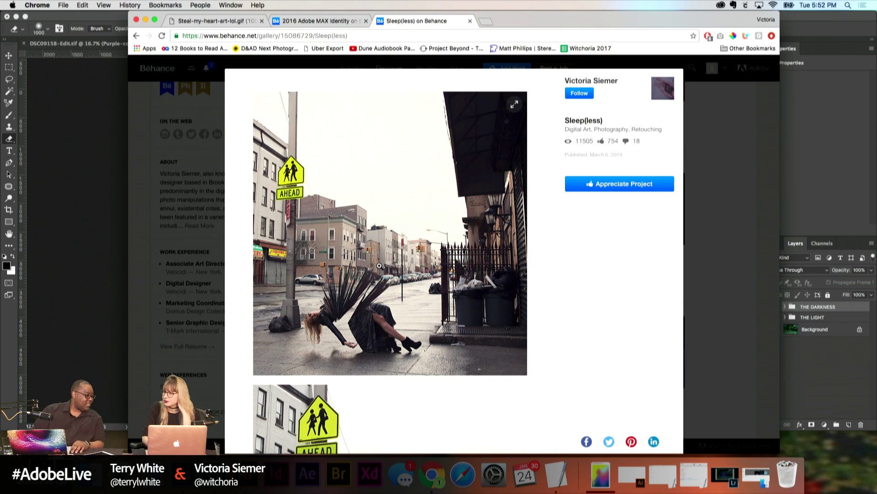
{"action": "left_click", "coordinate": [378, 66]}
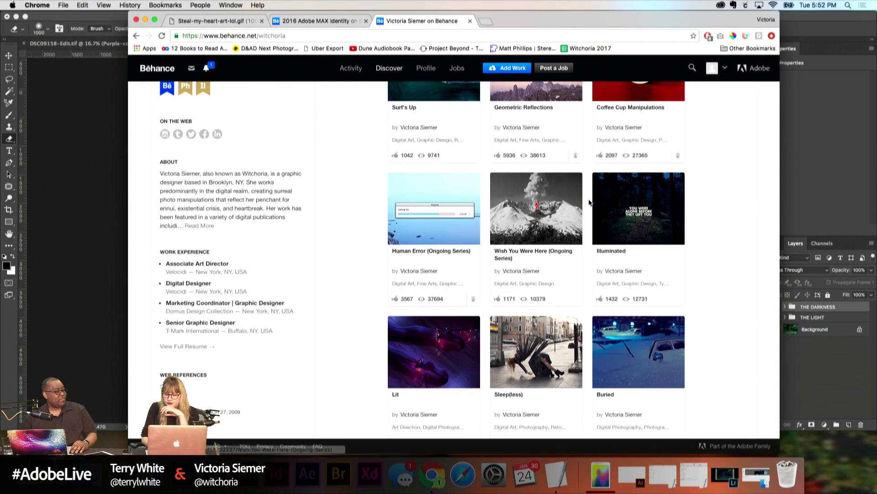
Step: Open the Wish You Were Here (Ongoing Series) project, browse its map-pin disaster images and return to the portfolio
{"action": "left_click", "coordinate": [533, 198]}
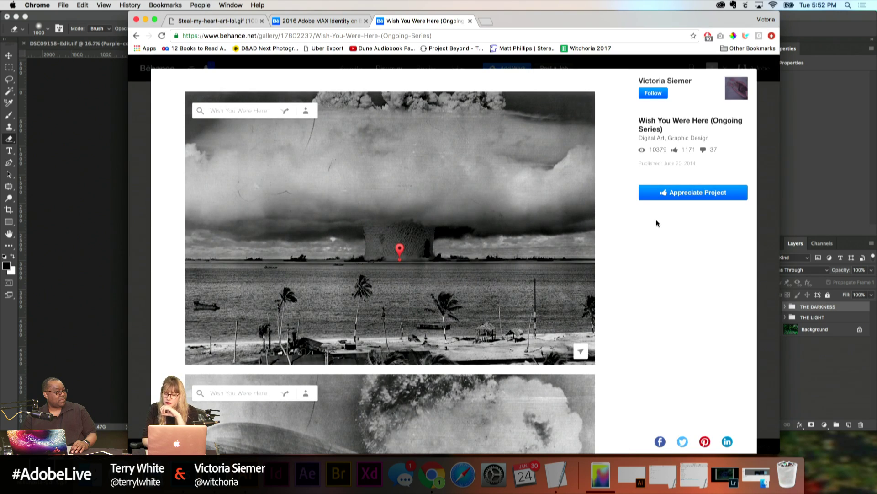
{"action": "scroll", "coordinate": [663, 311], "scroll_direction": "down", "scroll_amount": 6}
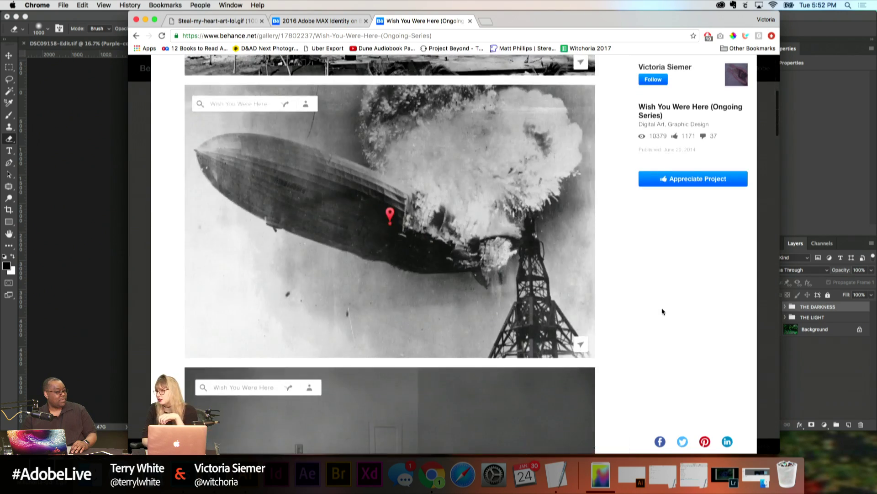
{"action": "scroll", "coordinate": [663, 312], "scroll_direction": "down", "scroll_amount": 10}
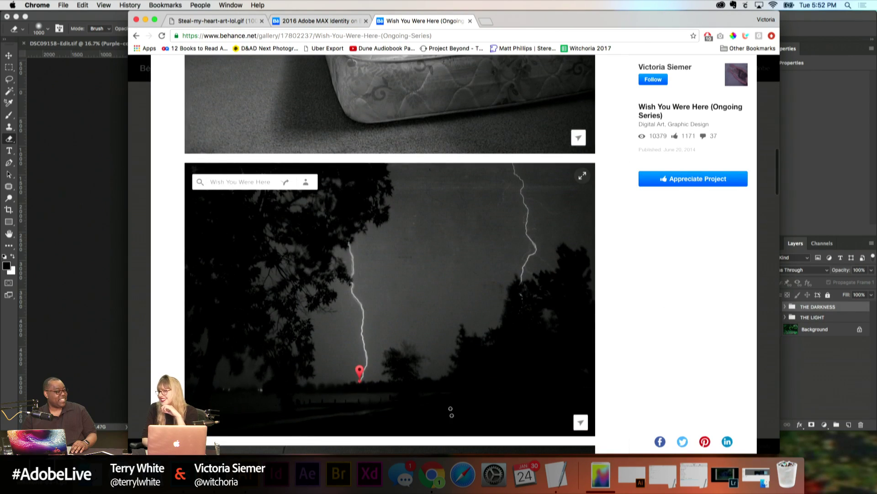
{"action": "scroll", "coordinate": [447, 400], "scroll_direction": "down", "scroll_amount": 5}
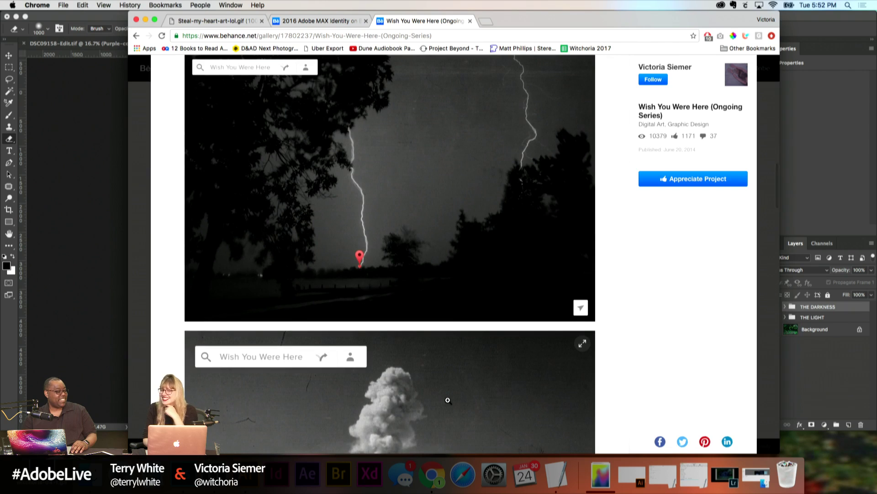
{"action": "scroll", "coordinate": [448, 399], "scroll_direction": "up", "scroll_amount": 2}
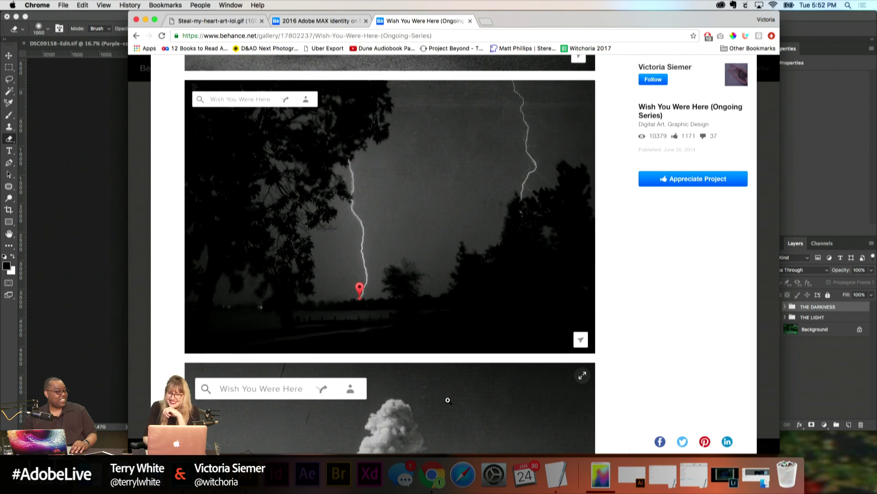
{"action": "scroll", "coordinate": [448, 400], "scroll_direction": "down", "scroll_amount": 15}
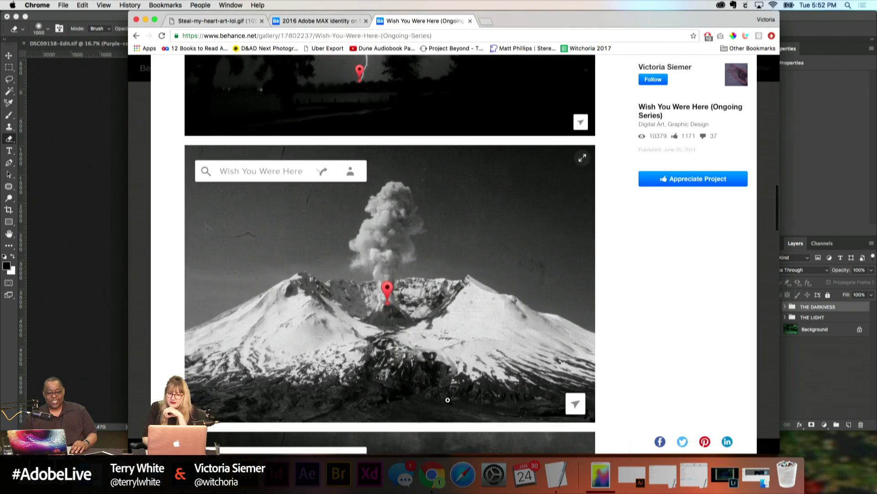
{"action": "scroll", "coordinate": [448, 400], "scroll_direction": "down", "scroll_amount": 5}
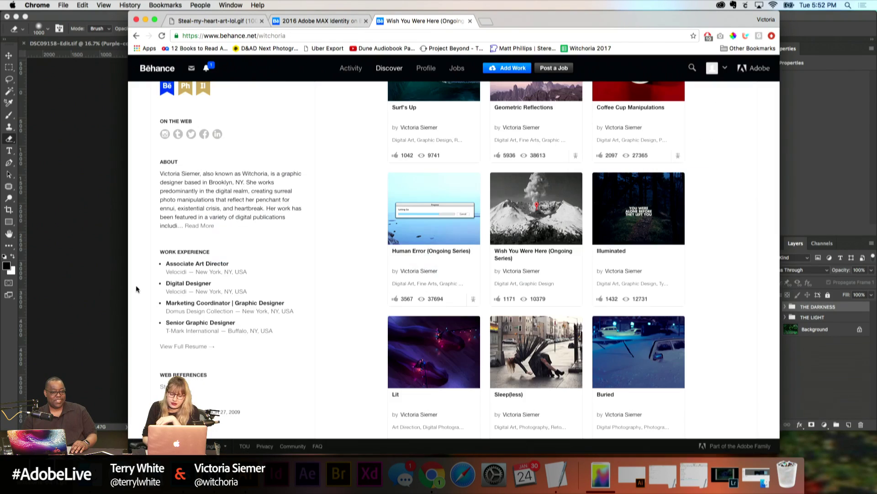
{"action": "left_click", "coordinate": [136, 284]}
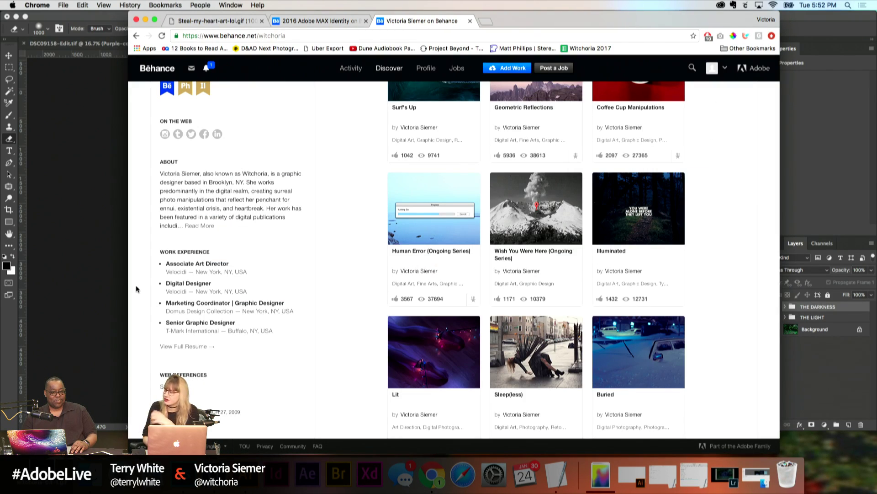